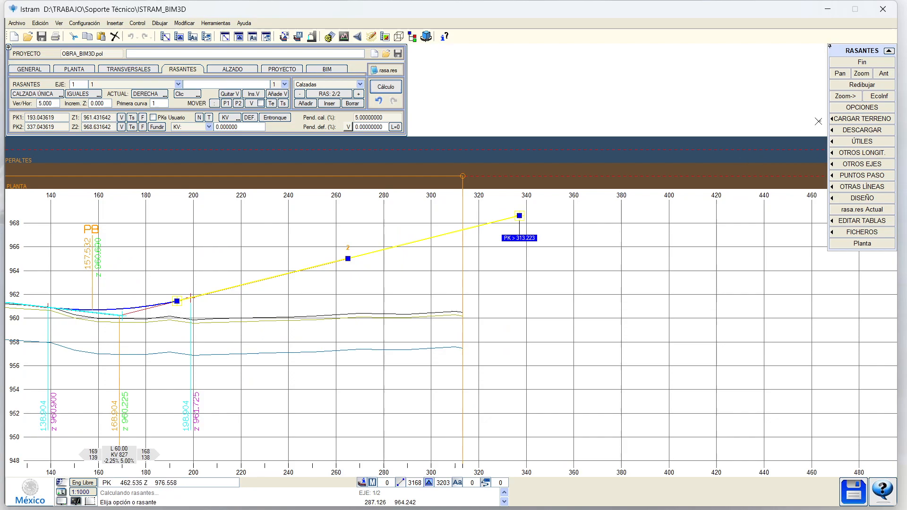
# Leave the grade-line editor for the elevation (Alzado) module and recalculate the current project for axis 1
pyautogui.click(878, 96)
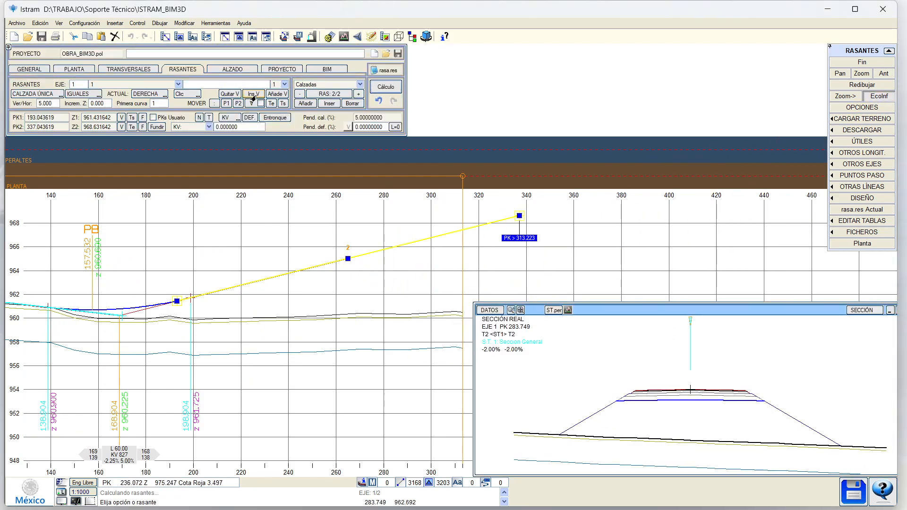
pyautogui.click(234, 71)
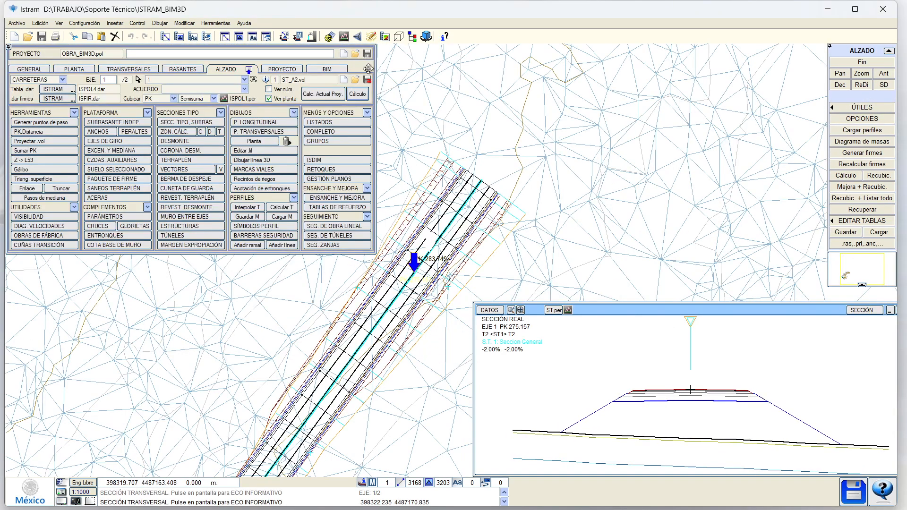
pyautogui.click(323, 93)
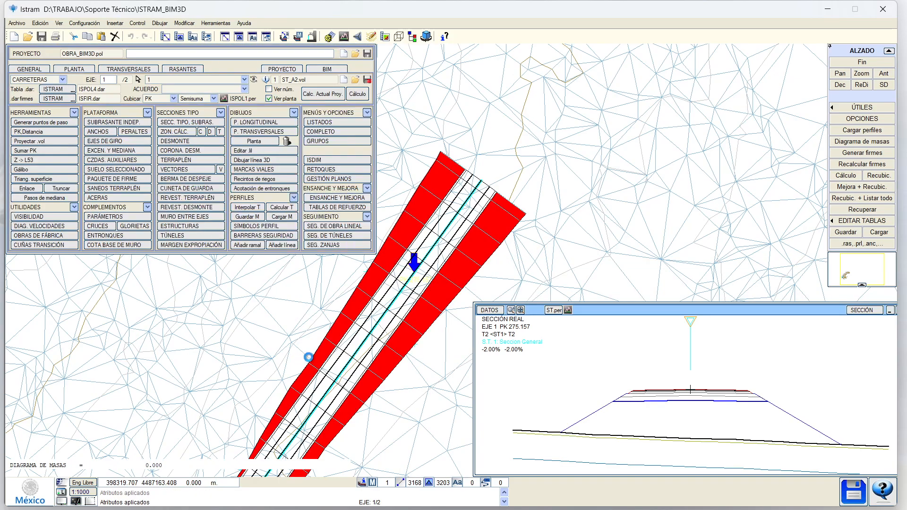
pyautogui.scroll(-2, 417, 308)
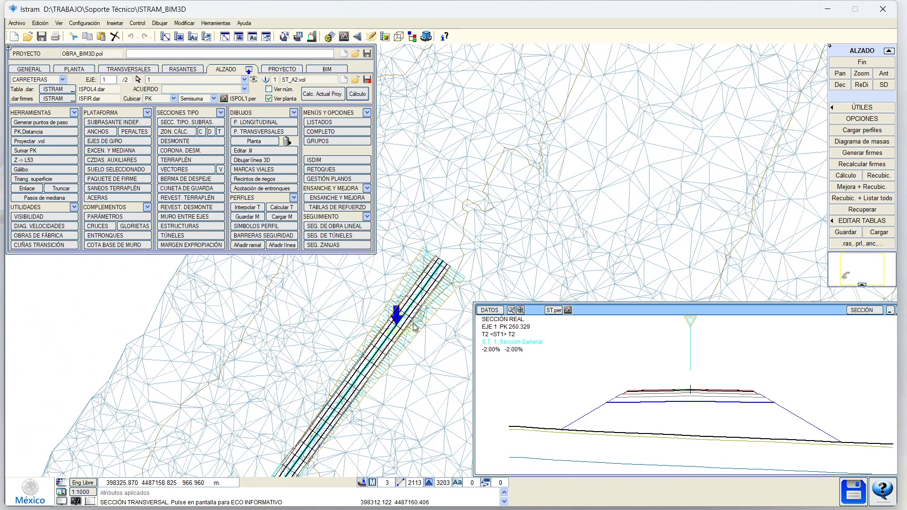
pyautogui.scroll(3, 414, 326)
pyautogui.moveTo(406, 270); pyautogui.dragTo(382, 283, button='middle')
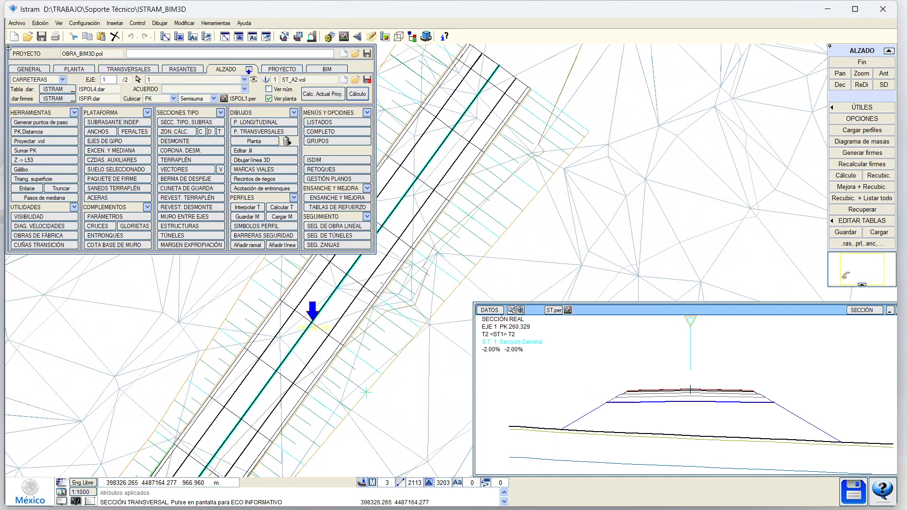
# Turn off the display of the TAQ-BIM3D.ttp terrain surface triangles in the MDT surface control
pyautogui.click(326, 32)
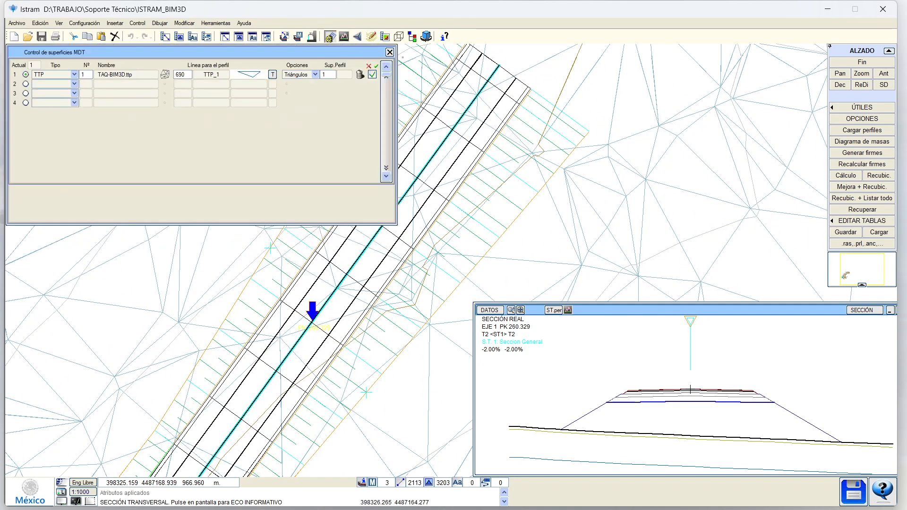
pyautogui.click(366, 75)
pyautogui.click(390, 50)
# Examine the real cross-section of axis 1 near PK 289.494
pyautogui.click(429, 120)
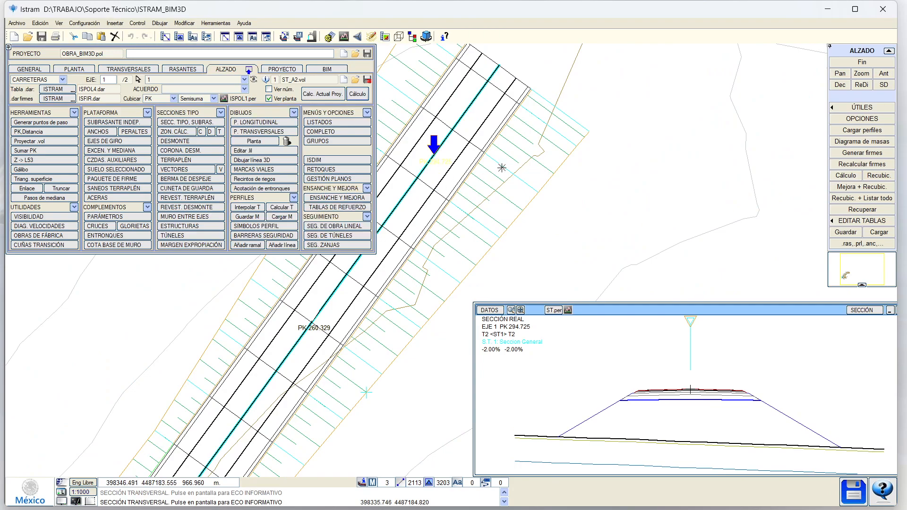
pyautogui.moveTo(390, 208); pyautogui.dragTo(448, 196, button='middle')
pyautogui.click(513, 196)
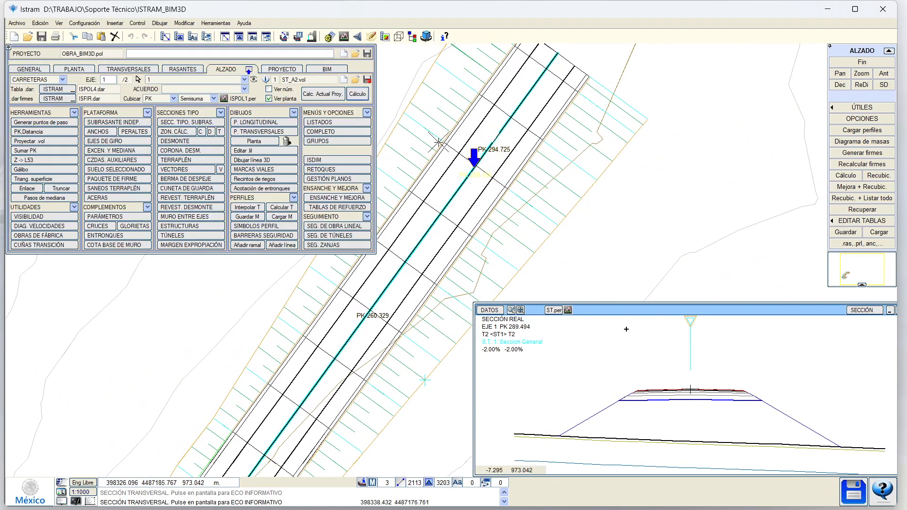
pyautogui.scroll(2, 677, 414)
# Highlight the blue subgrade and embankment slope line type with a thicker line in the cross-section
pyautogui.click(59, 23)
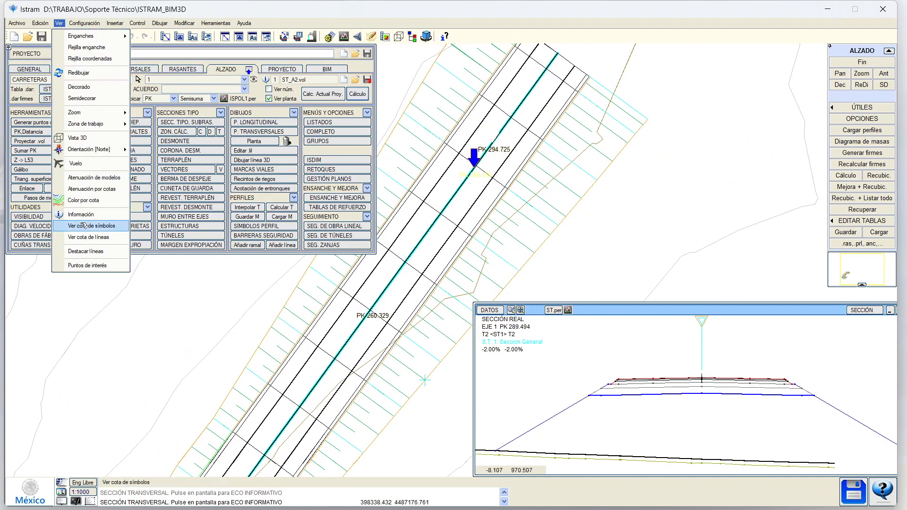
pyautogui.click(77, 247)
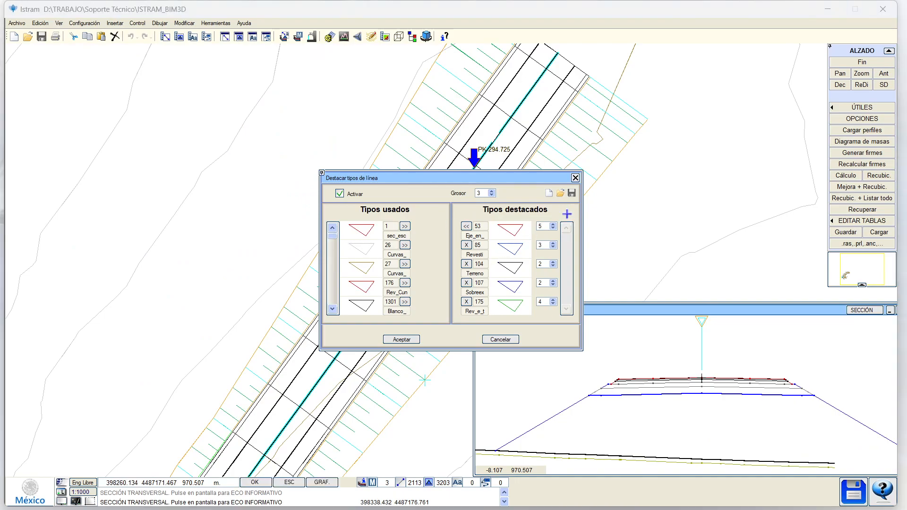
pyautogui.click(392, 340)
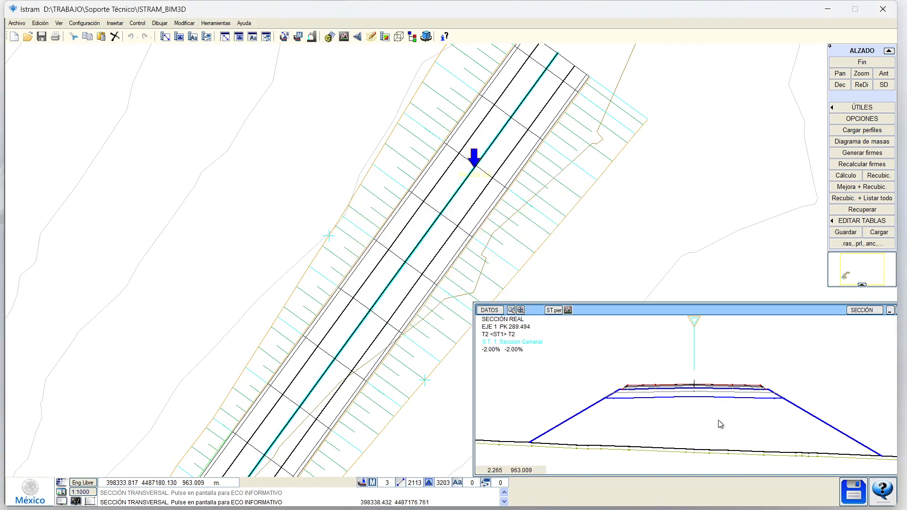
pyautogui.scroll(3, 615, 392)
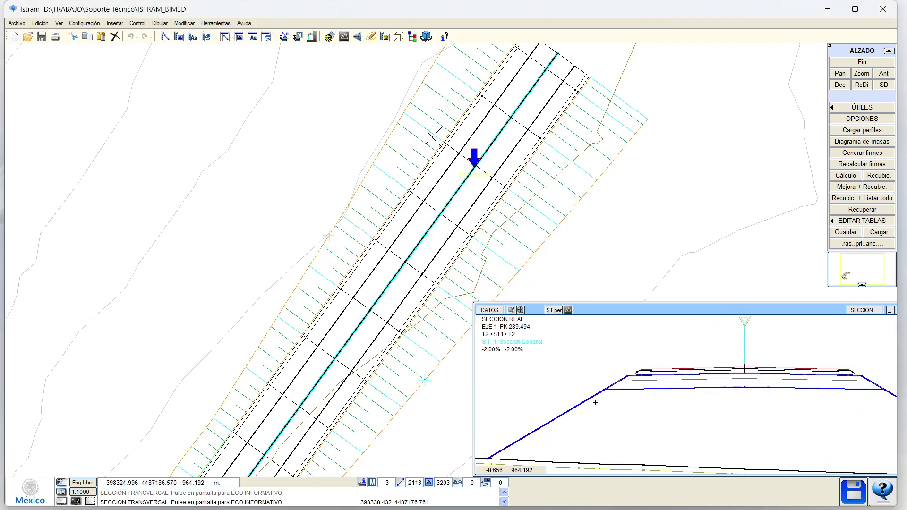
# Open the PK 289.494 section in the profile editor, move the Perfiles toolbar clear and examine the left shoulder layers
pyautogui.click(568, 310)
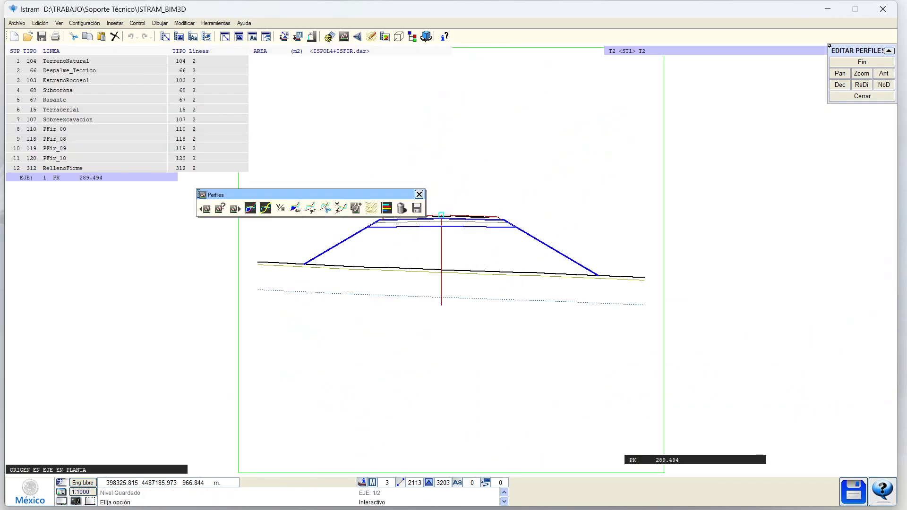
pyautogui.moveTo(403, 192)
pyautogui.mouseDown()
pyautogui.moveTo(585, 479)
pyautogui.moveTo(627, 464)
pyautogui.mouseUp()
pyautogui.scroll(2, 389, 189)
pyautogui.scroll(4, 389, 190)
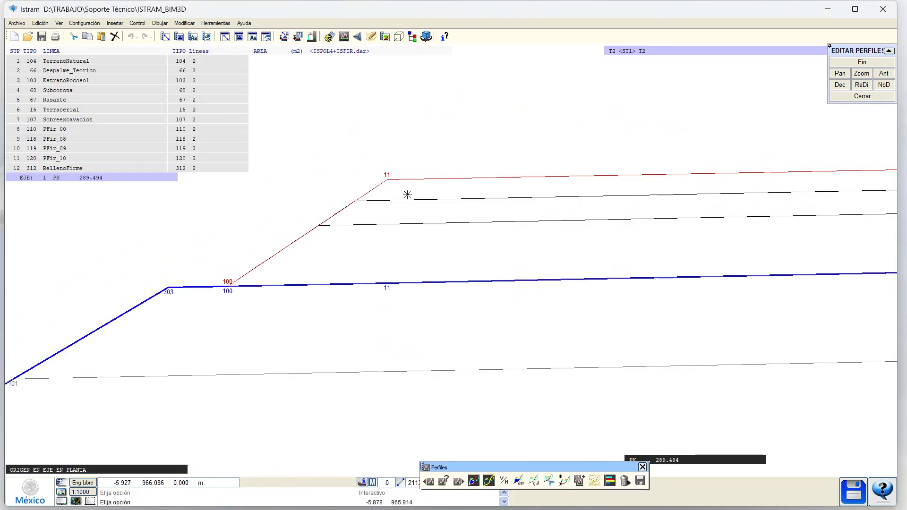
pyautogui.moveTo(290, 285); pyautogui.dragTo(405, 277, button='middle')
pyautogui.scroll(-1, 368, 314)
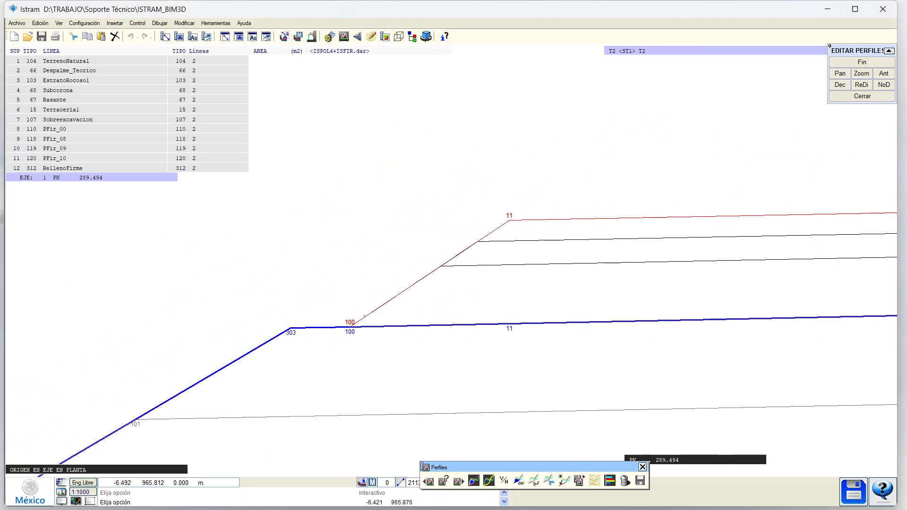
pyautogui.scroll(1, 346, 326)
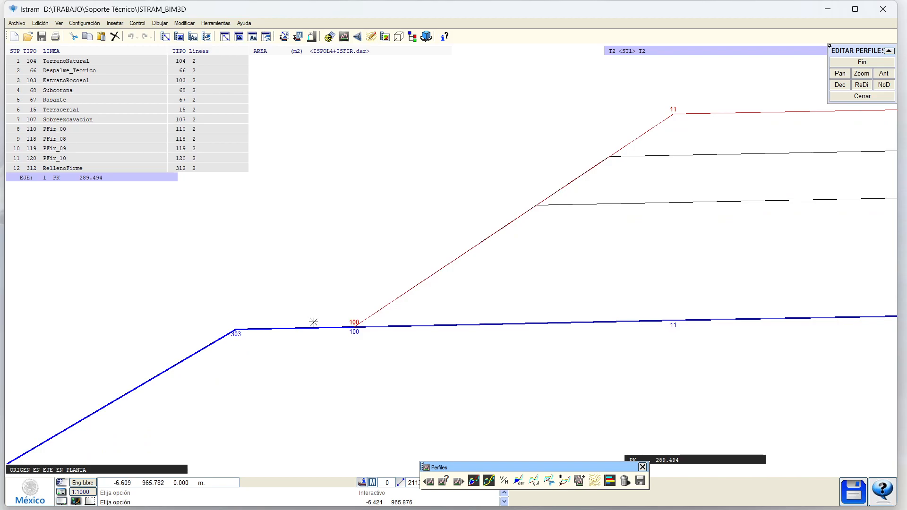
# Measure the distance between points 100 and 303 at the left edge of the subgrade line
pyautogui.press('d')
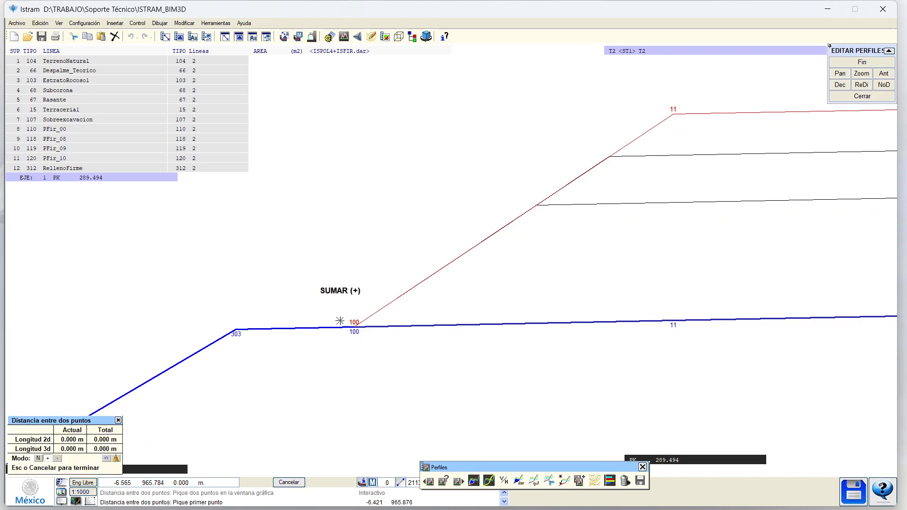
pyautogui.click(355, 322)
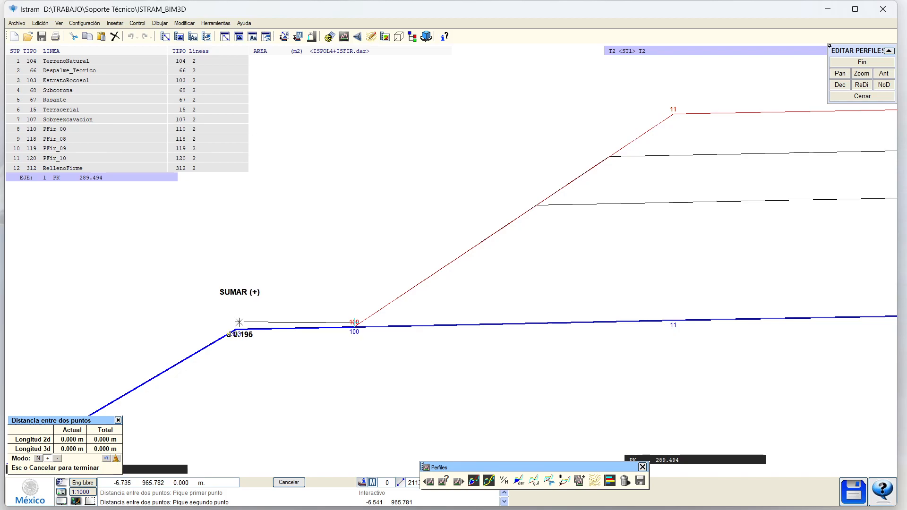
pyautogui.click(237, 323)
pyautogui.moveTo(282, 331); pyautogui.dragTo(357, 324, button='middle')
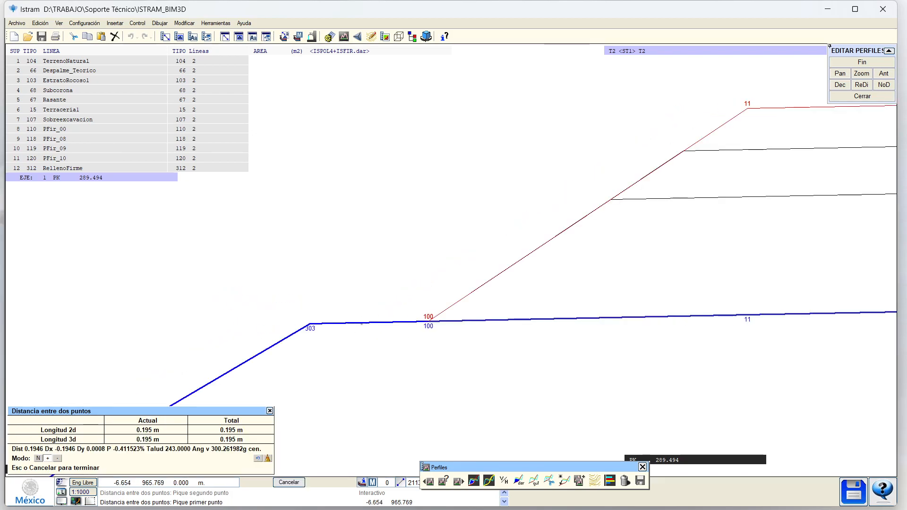
pyautogui.scroll(-1, 379, 324)
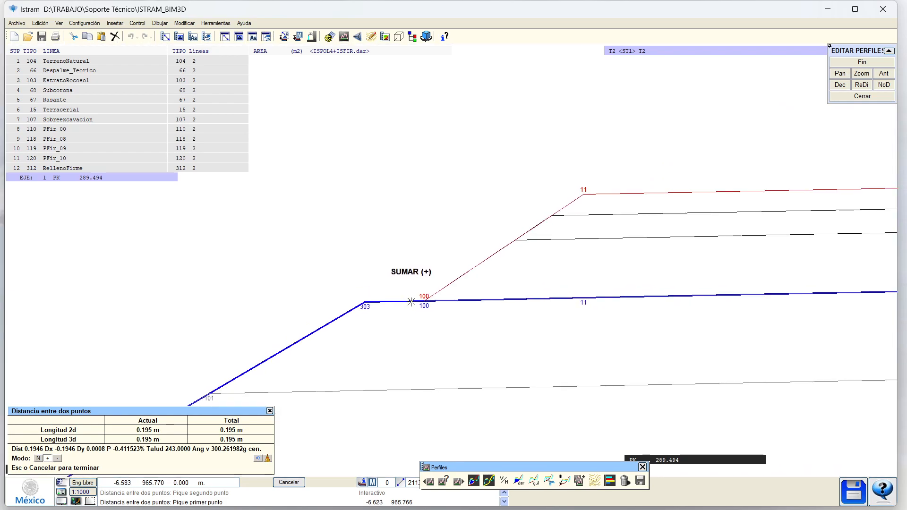
pyautogui.scroll(-1, 425, 304)
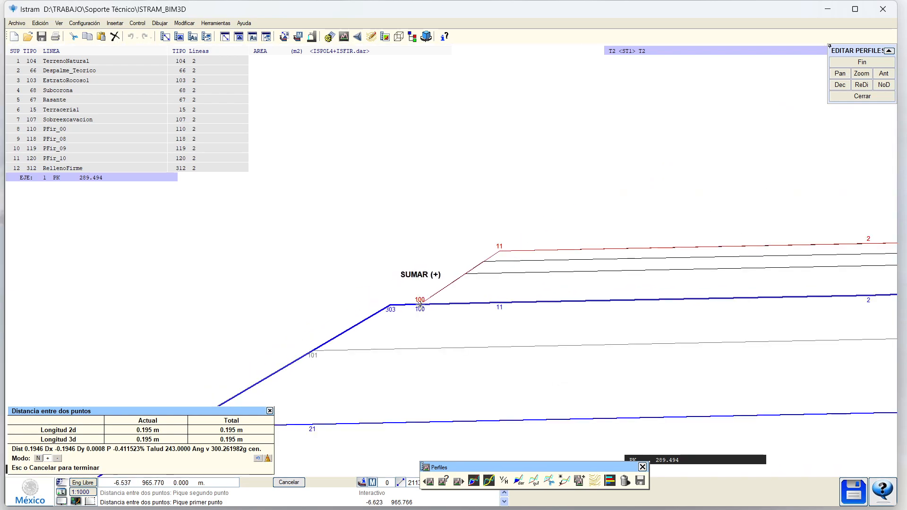
pyautogui.scroll(-1, 420, 305)
pyautogui.moveTo(395, 347); pyautogui.dragTo(451, 264, button='middle')
pyautogui.press('Escape')
# Examine the left embankment slope in the PK 289.494 profile and close the profile editor
pyautogui.scroll(-1, 405, 305)
pyautogui.moveTo(384, 327); pyautogui.dragTo(382, 286, button='middle')
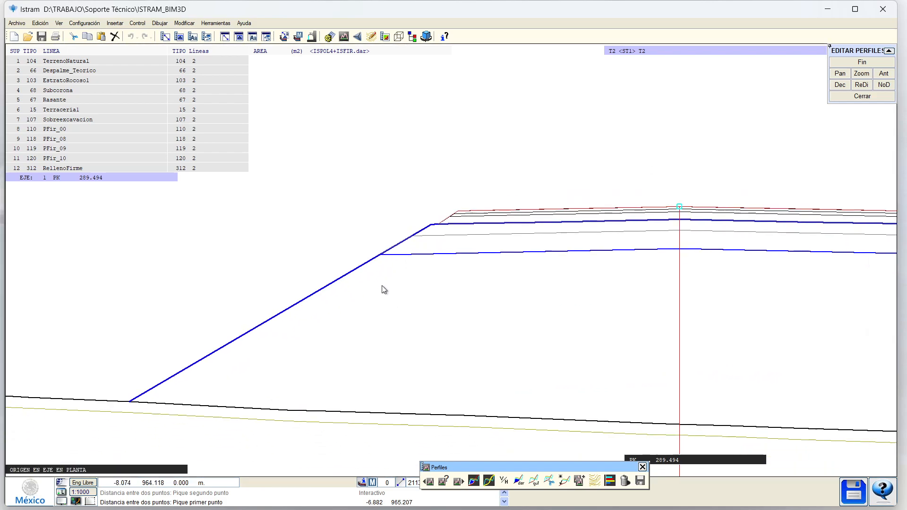
pyautogui.scroll(1, 453, 237)
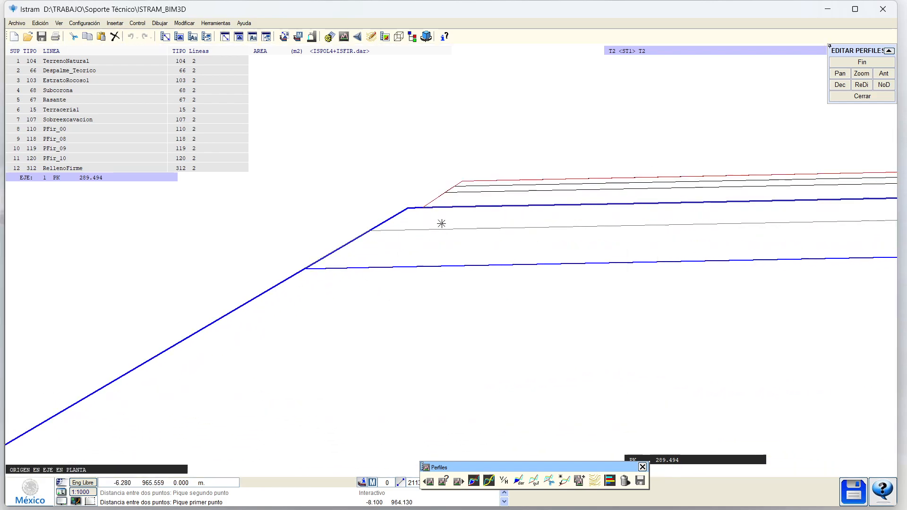
pyautogui.click(880, 79)
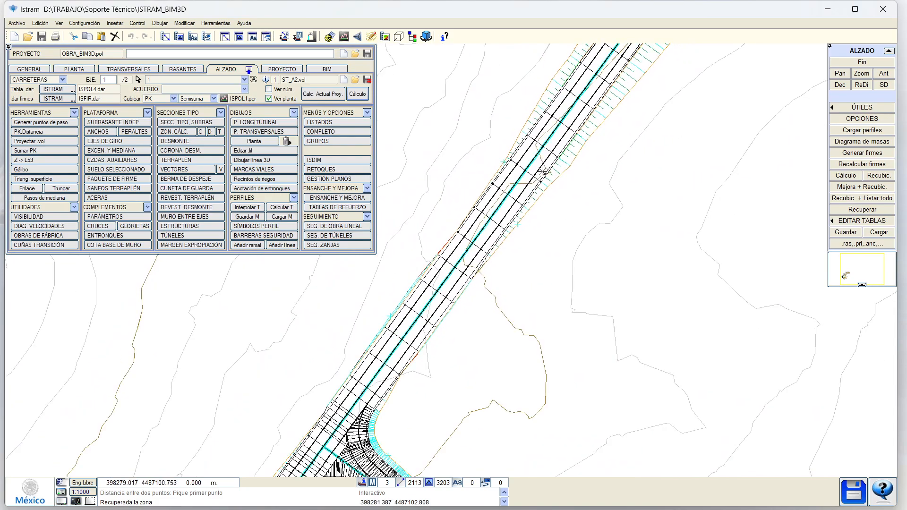
# Display the axis 1 cross-section near PK 158 and examine its right edge where the slope meets the terrain
pyautogui.scroll(2, 476, 275)
pyautogui.click(448, 346)
pyautogui.moveTo(444, 346); pyautogui.dragTo(349, 370, button='middle')
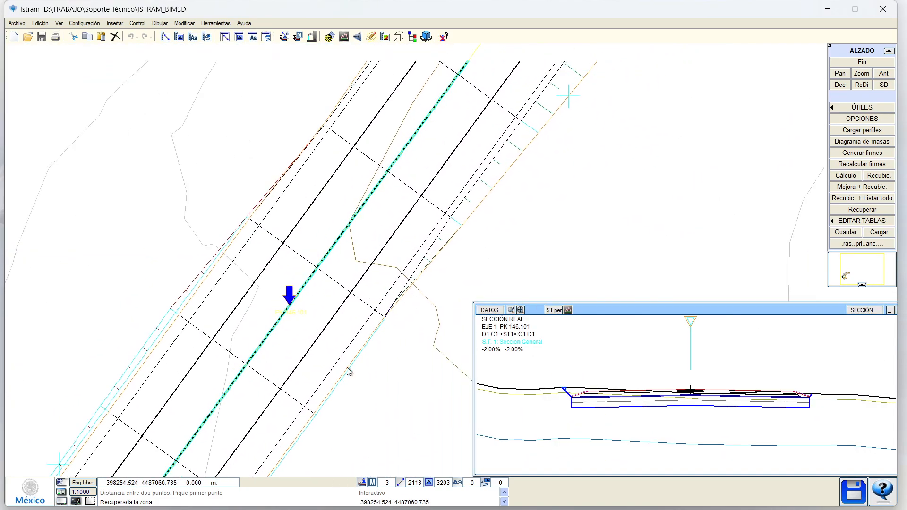
pyautogui.click(461, 268)
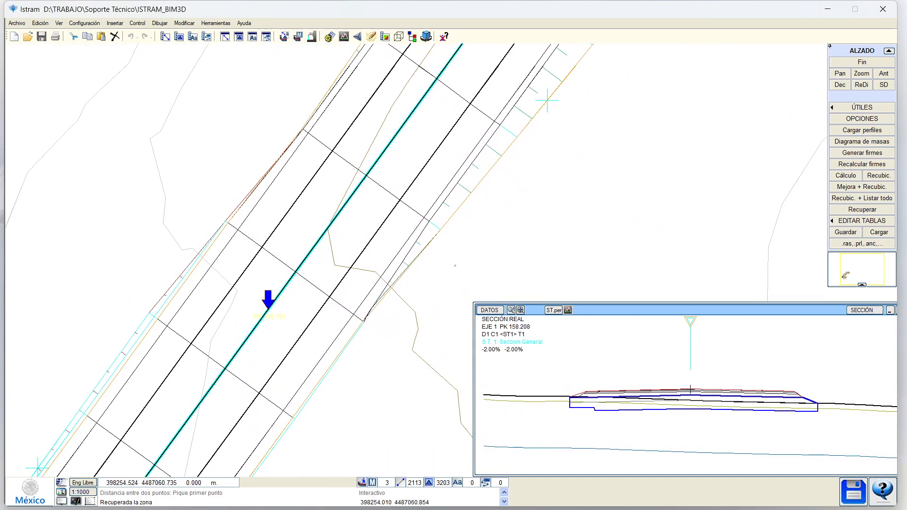
pyautogui.moveTo(461, 269); pyautogui.dragTo(342, 384, button='middle')
pyautogui.rightClick(342, 375)
pyautogui.scroll(4, 759, 420)
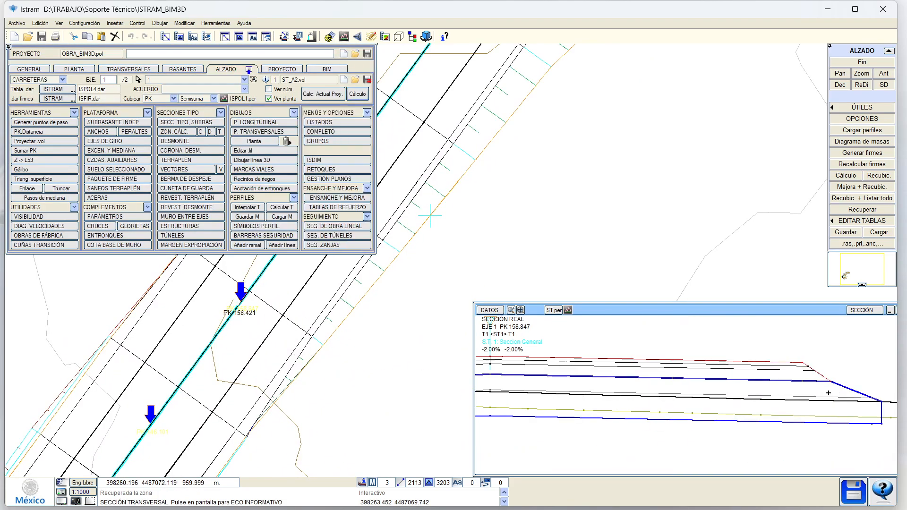
pyautogui.moveTo(827, 394); pyautogui.dragTo(715, 410, button='middle')
pyautogui.scroll(2, 716, 413)
# Compare the right edge of the overexcavation in the axis 1 sections at PK 157.415 and PK 154.941
pyautogui.click(315, 369)
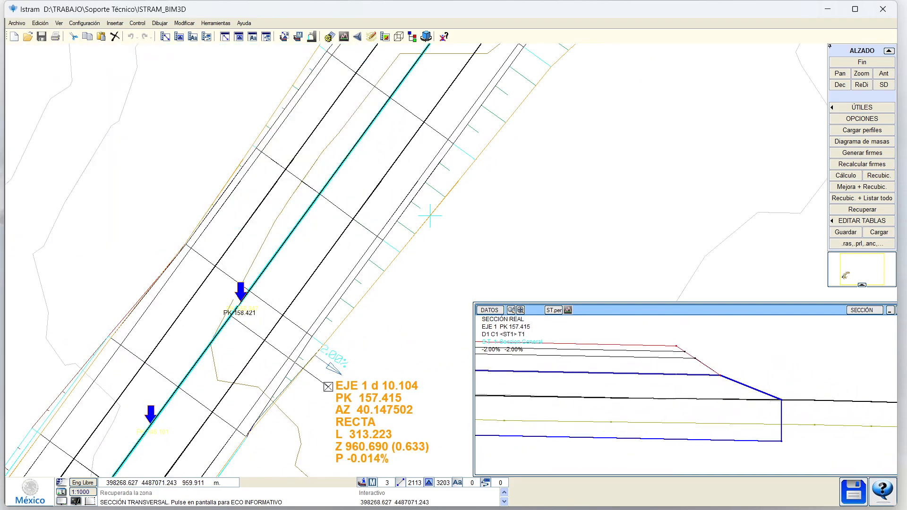
pyautogui.rightClick(314, 370)
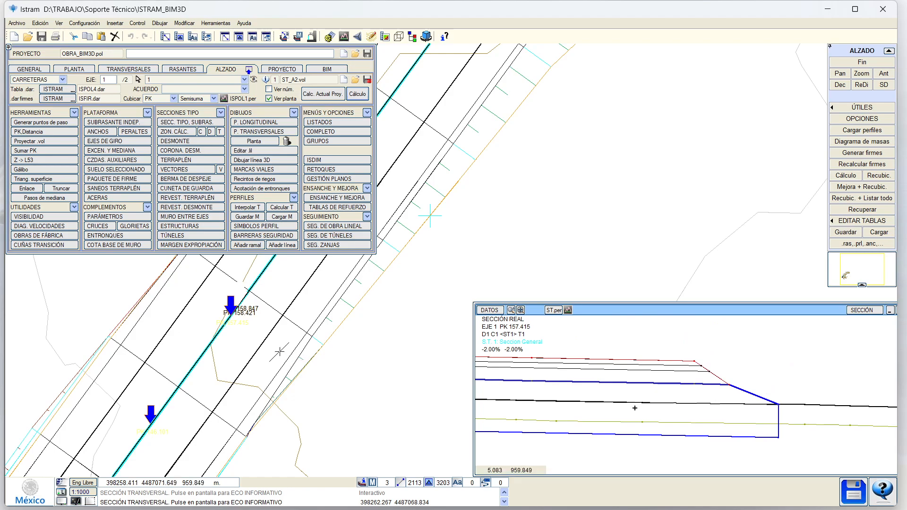
pyautogui.click(275, 386)
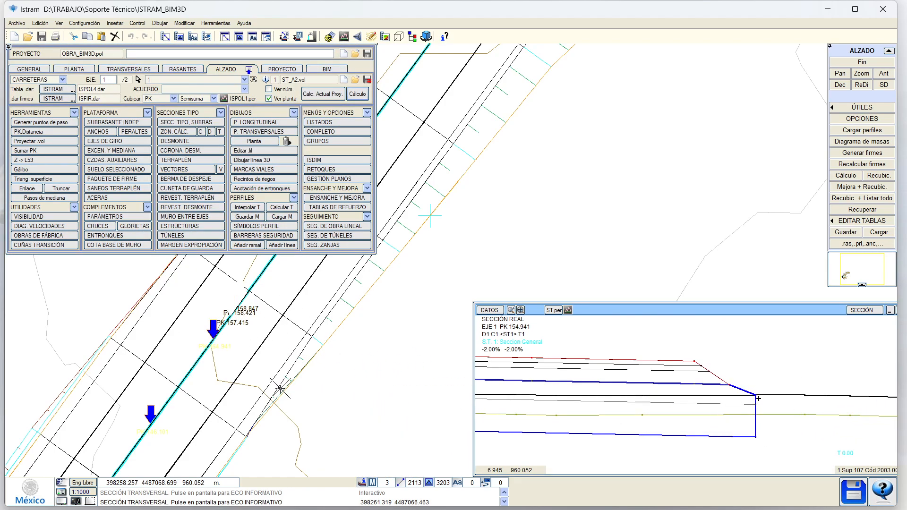
pyautogui.scroll(-1, 802, 430)
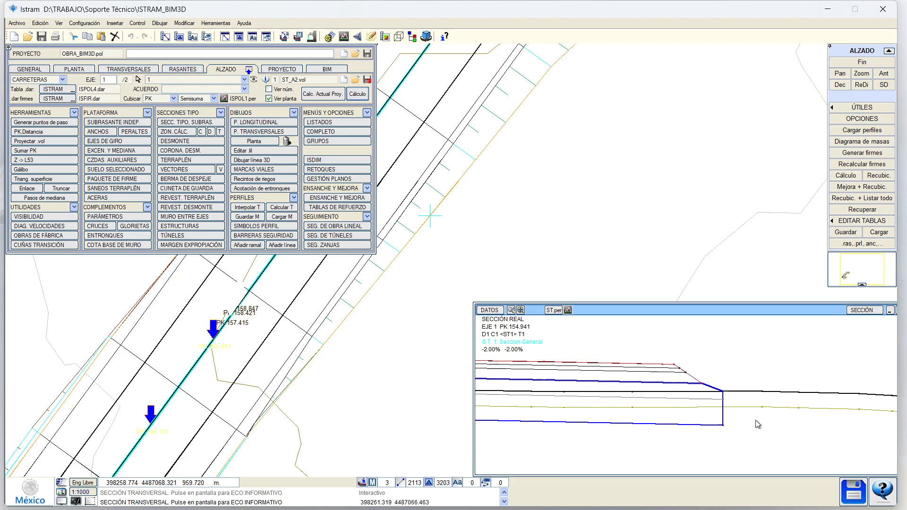
# Examine the right embankment slope and overexcavation edge in the axis 1 sections from PK 160.391 to PK 200.216
pyautogui.click(278, 403)
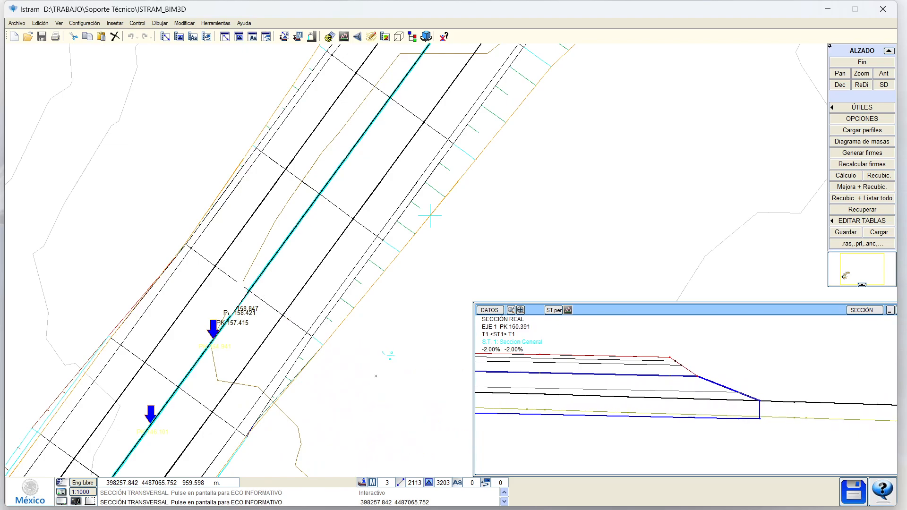
pyautogui.click(385, 358)
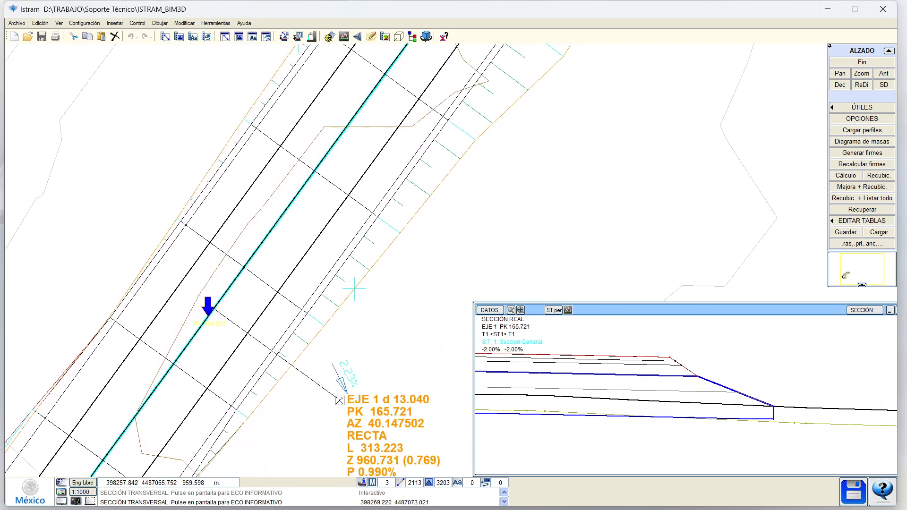
pyautogui.click(364, 327)
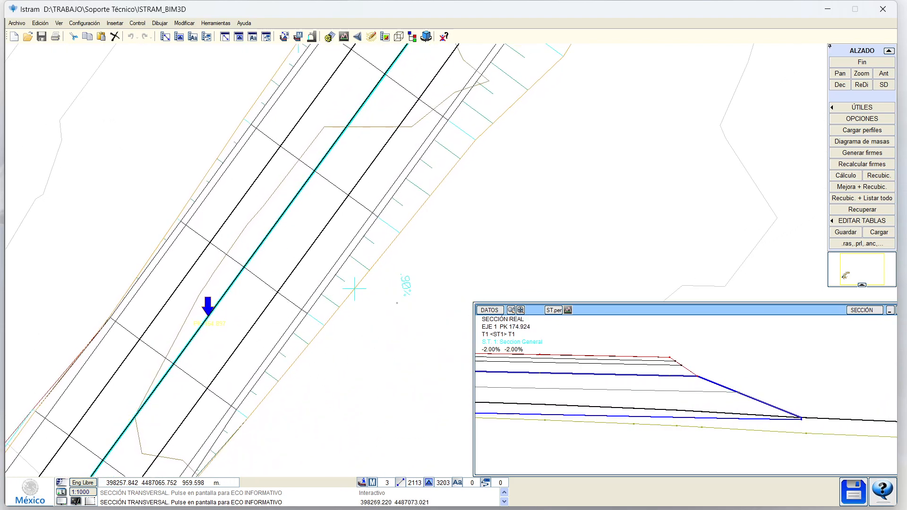
pyautogui.click(351, 327)
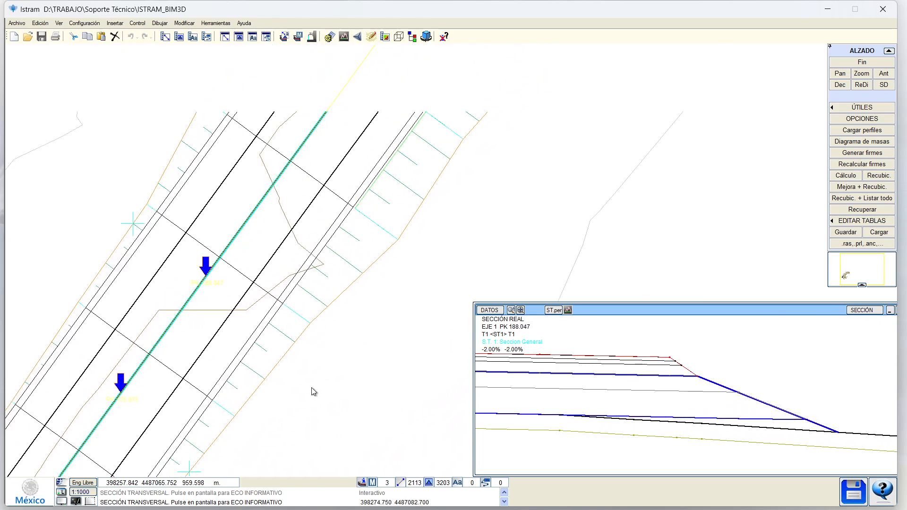
pyautogui.click(363, 334)
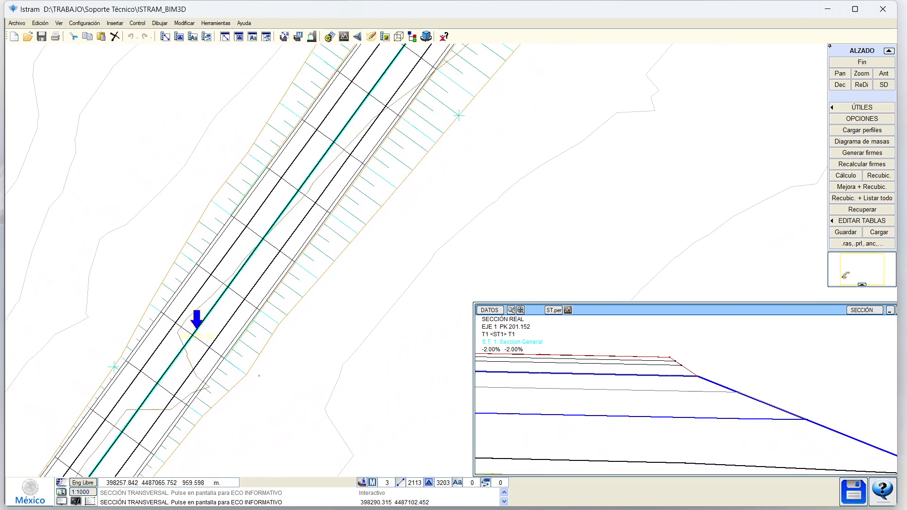
pyautogui.click(251, 374)
pyautogui.rightClick(251, 376)
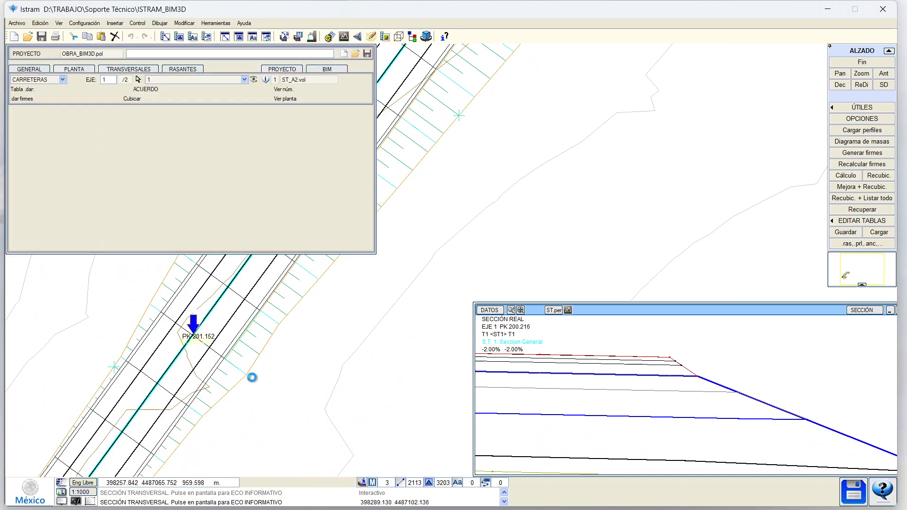
# Open the axis 1 embankment definition and check the slope height and alternative section for Seccion General and Seccion 2
pyautogui.click(186, 160)
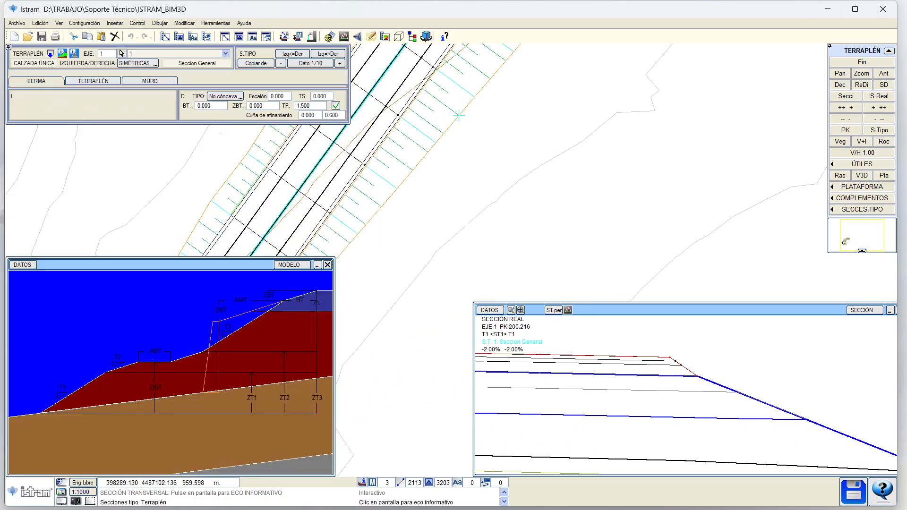
pyautogui.click(106, 84)
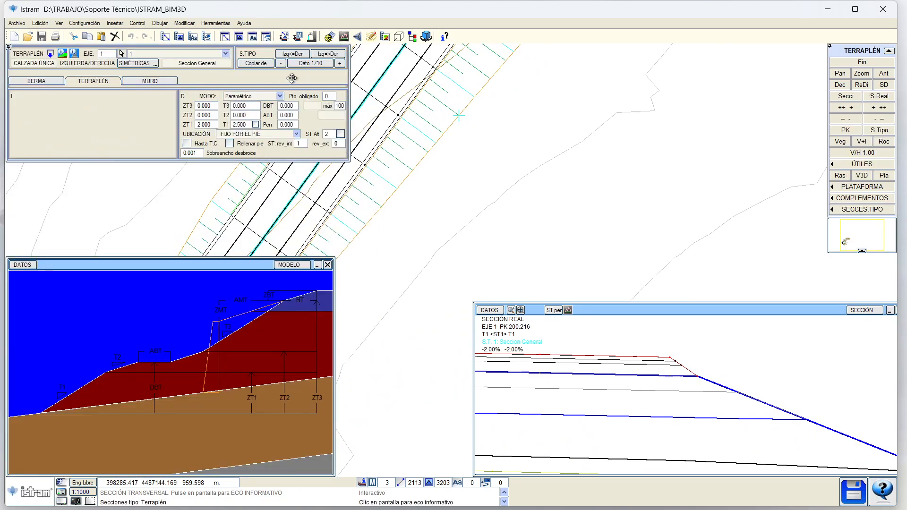
pyautogui.click(201, 126)
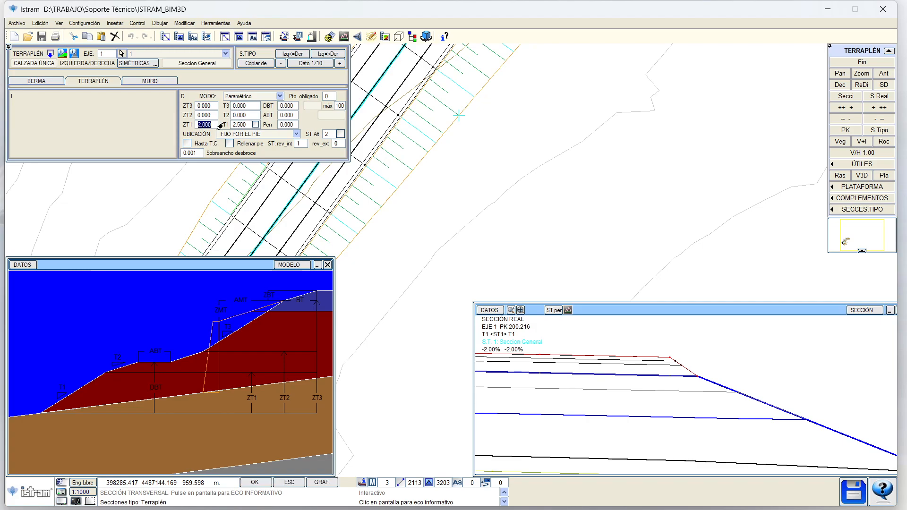
pyautogui.click(337, 66)
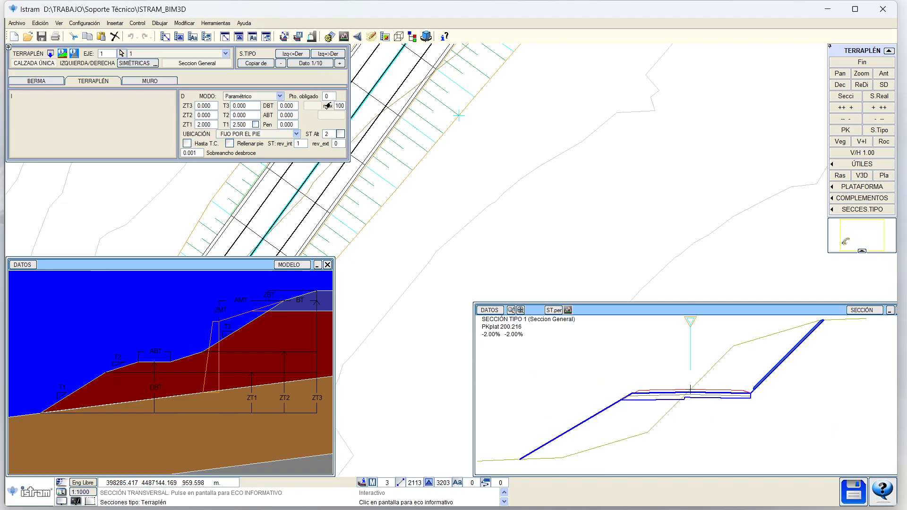
pyautogui.click(326, 137)
pyautogui.click(340, 65)
pyautogui.click(318, 264)
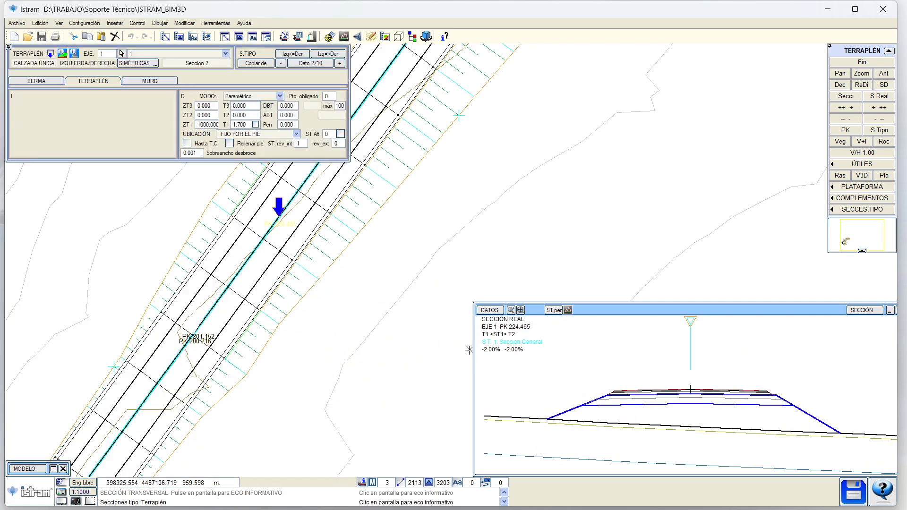
# Compare the right embankment slope in the axis 1 sections at PK 224.465, PK 235.806 and PK 162.151
pyautogui.scroll(5, 785, 378)
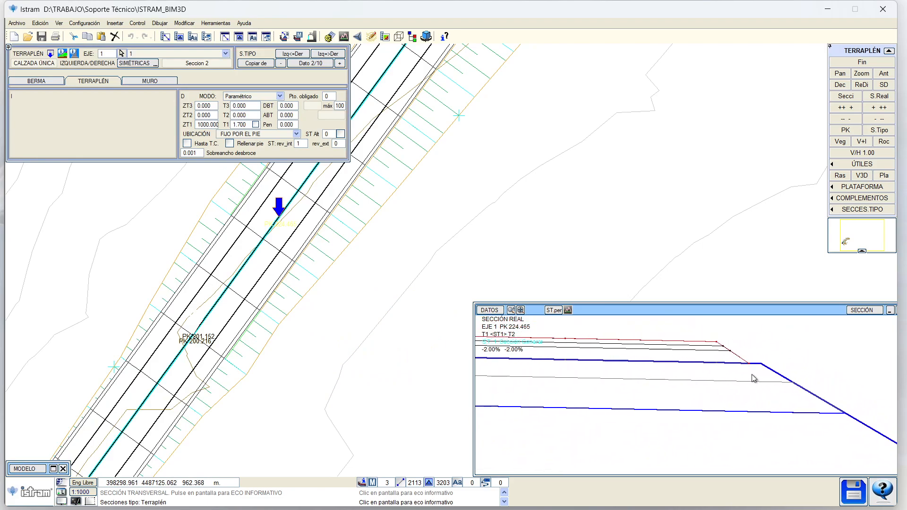
pyautogui.scroll(-3, 754, 378)
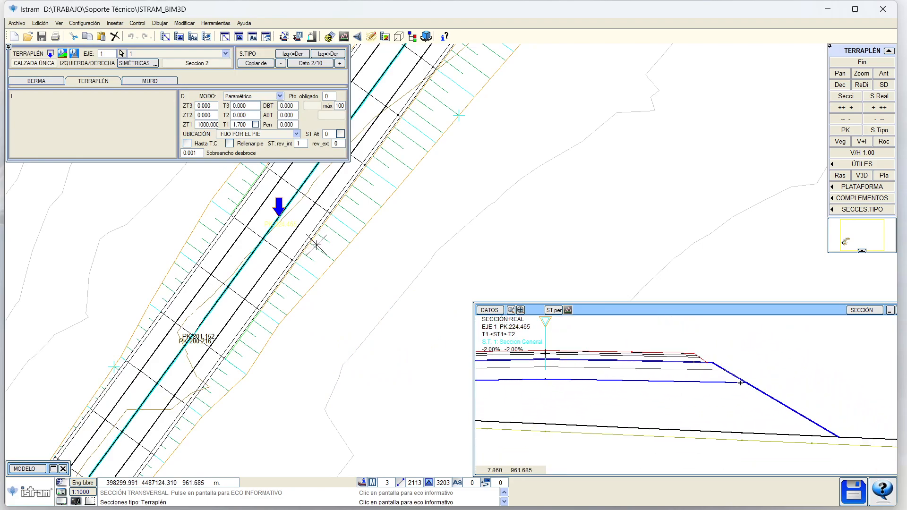
pyautogui.moveTo(372, 295); pyautogui.dragTo(317, 343, button='middle')
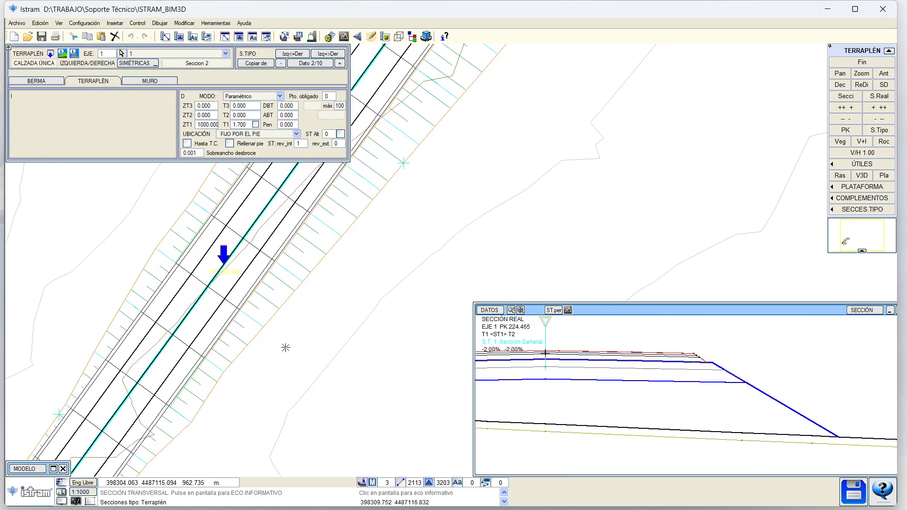
pyautogui.click(307, 330)
pyautogui.click(351, 273)
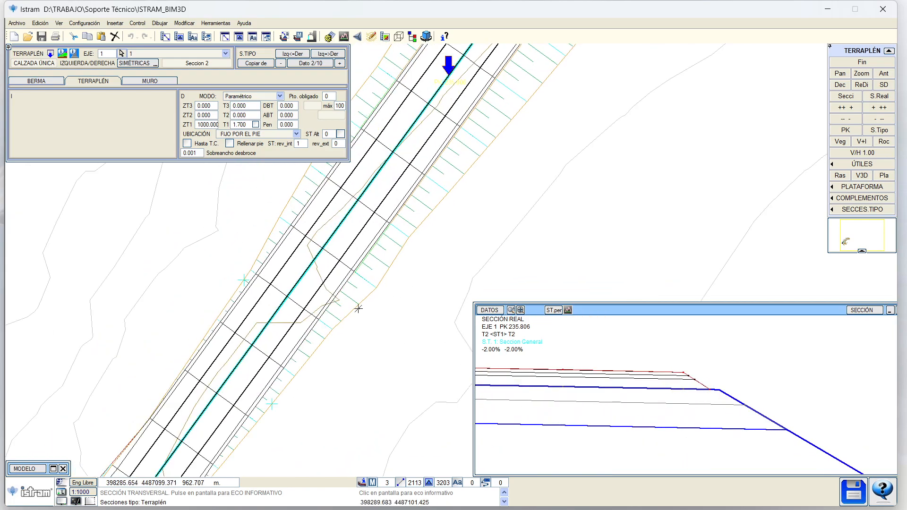
pyautogui.click(340, 351)
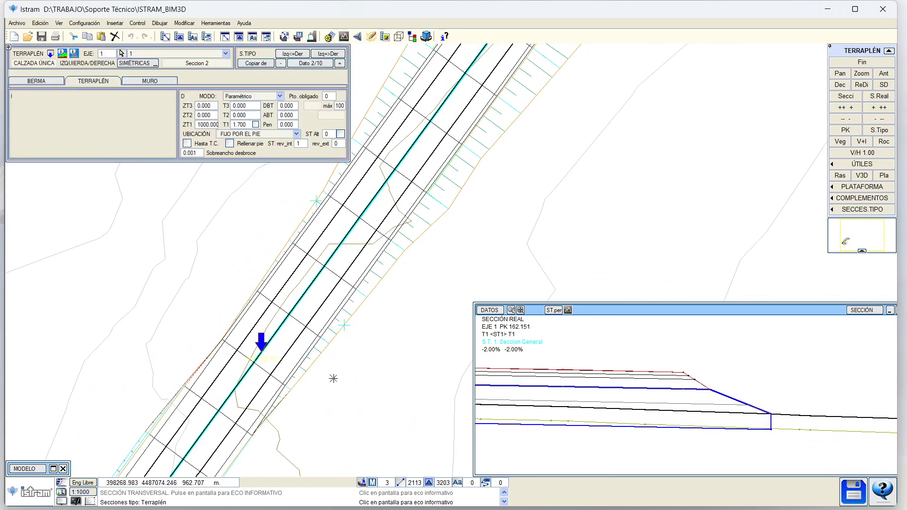
# Compare the berm refinement wedge and T1 slope settings between Seccion General and Seccion 2
pyautogui.click(281, 63)
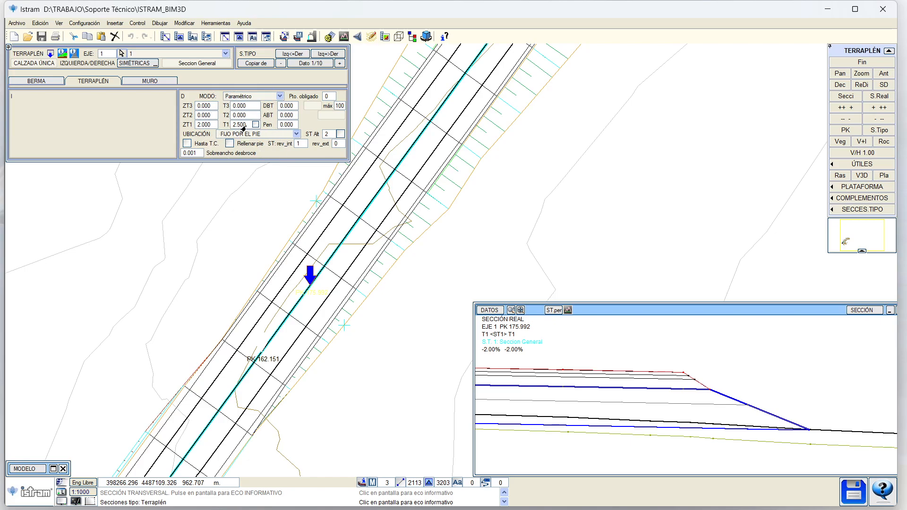
pyautogui.click(33, 81)
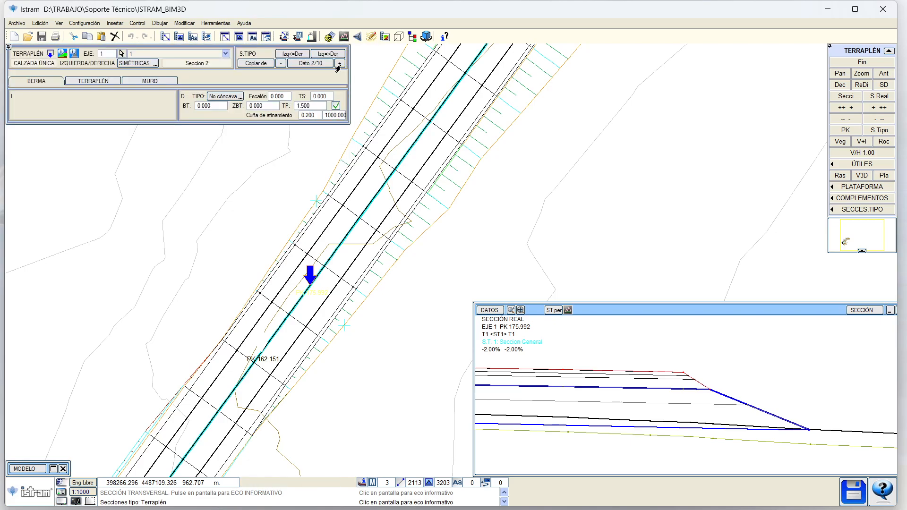
pyautogui.click(307, 116)
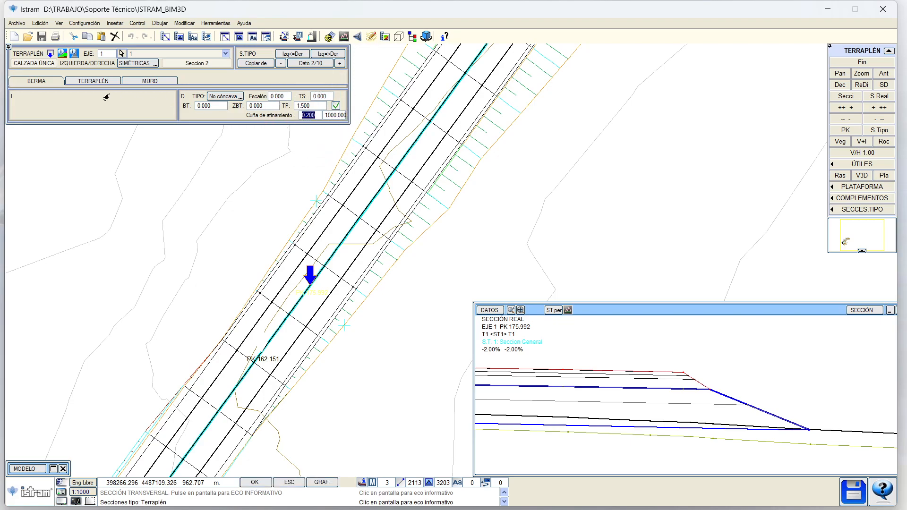
pyautogui.click(91, 82)
pyautogui.click(241, 125)
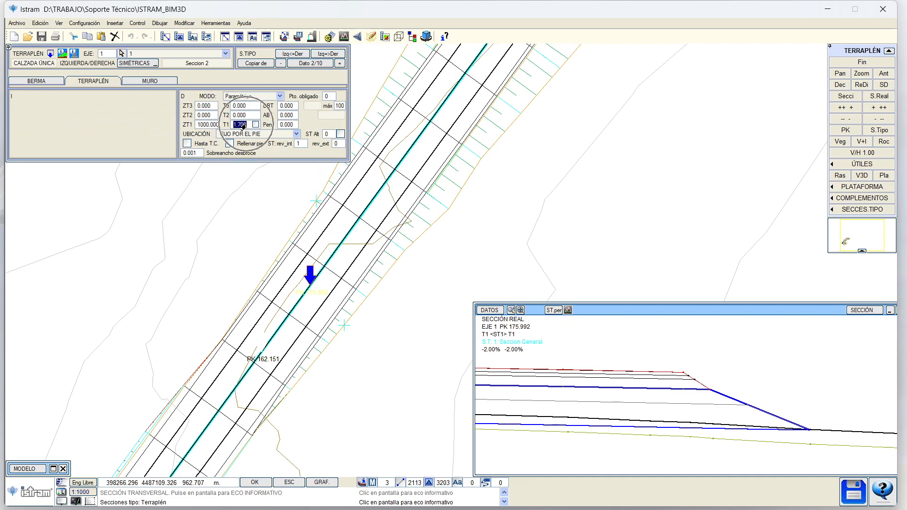
pyautogui.press('Return')
# Examine how the right embankment slope changes in the axis 1 sections between PK 184.302 and PK 209.489
pyautogui.click(437, 256)
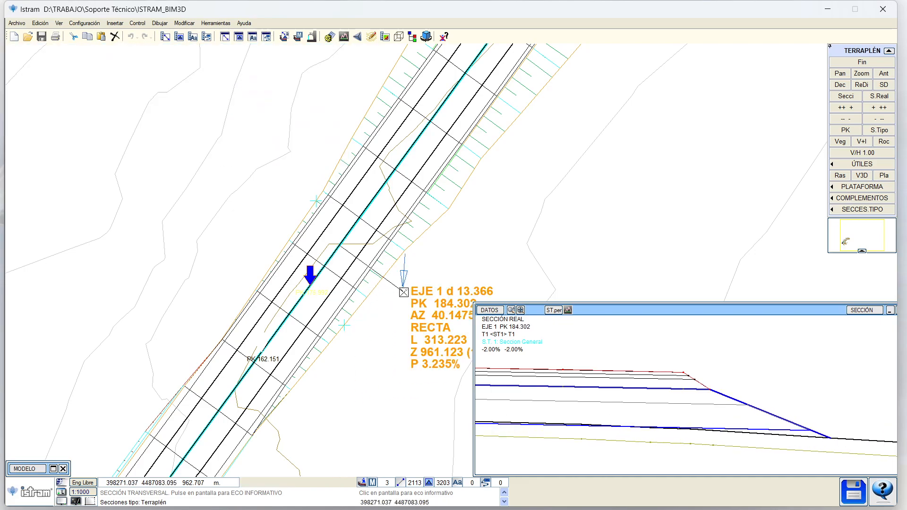
pyautogui.click(462, 241)
pyautogui.click(499, 220)
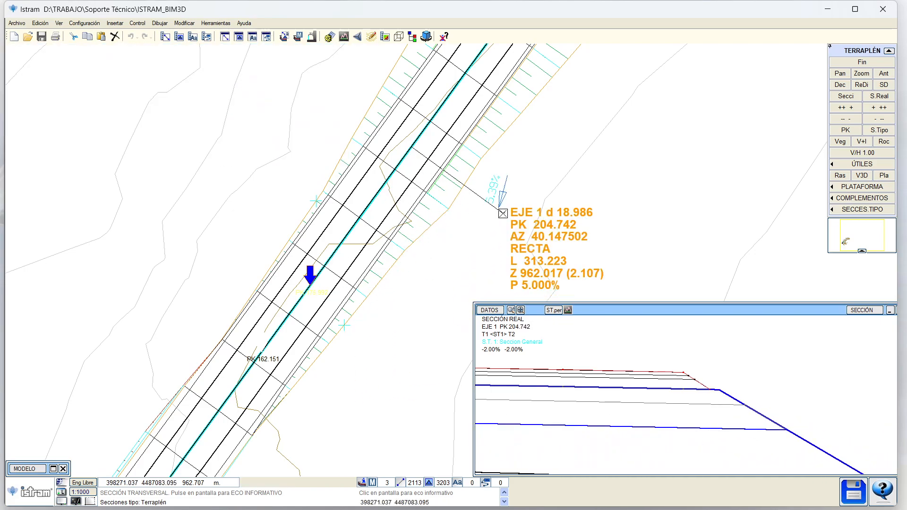
pyautogui.click(494, 222)
pyautogui.click(479, 174)
pyautogui.scroll(-1, 409, 334)
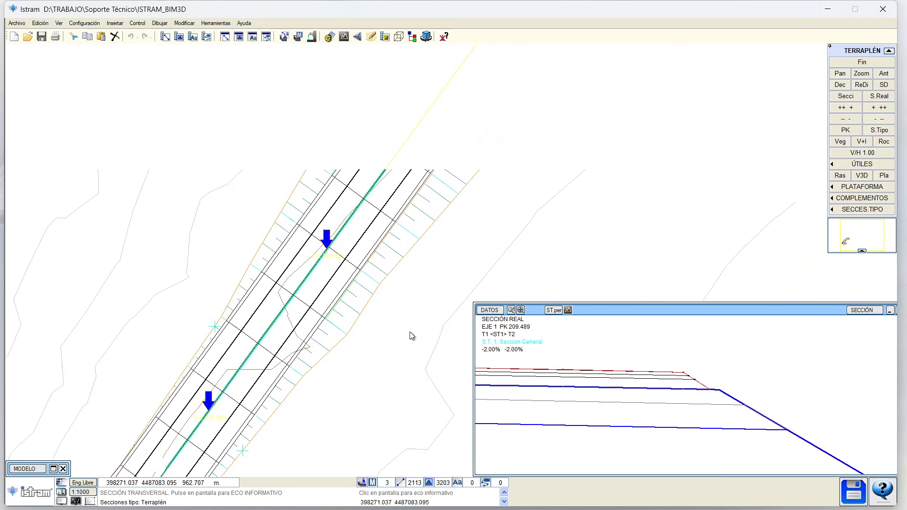
# Display the axis 1 sections at PK 272.245 and PK 280.224 near the alignment's end and examine the right slope
pyautogui.click(423, 314)
pyautogui.scroll(-1, 345, 343)
pyautogui.click(374, 247)
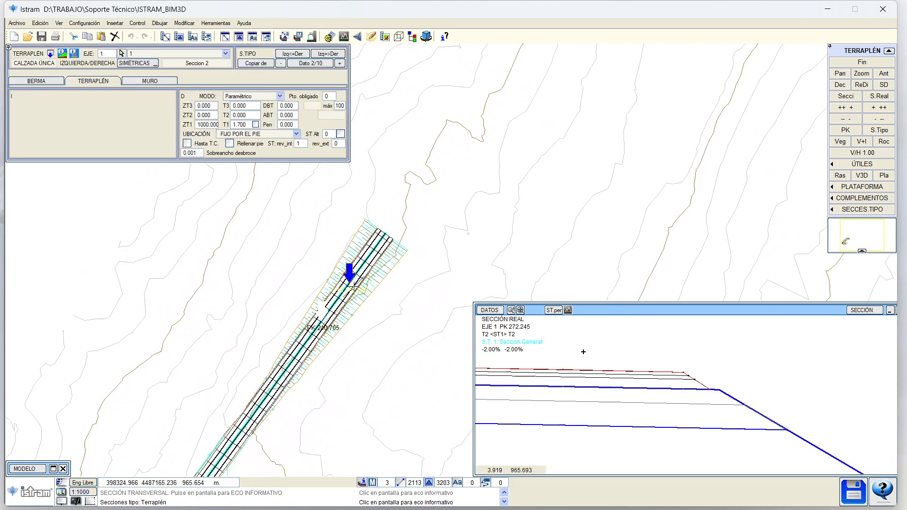
pyautogui.scroll(2, 373, 283)
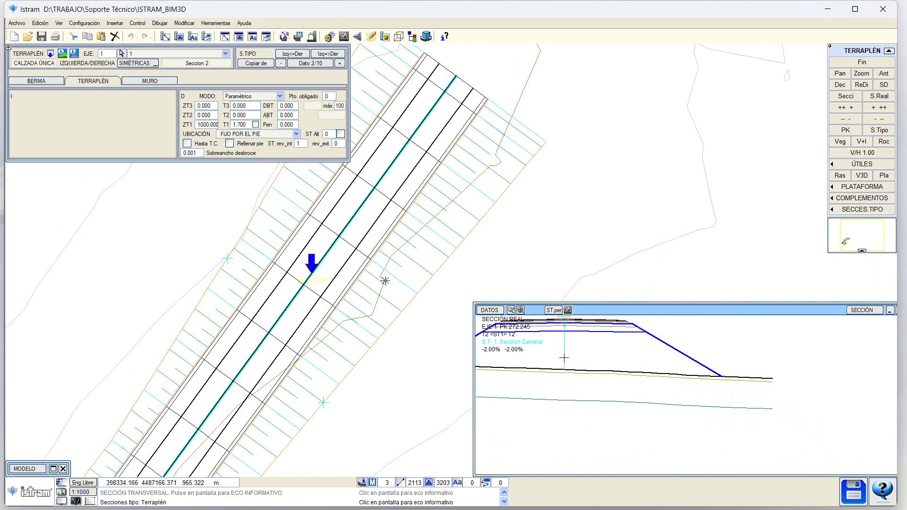
pyautogui.click(406, 280)
pyautogui.click(405, 280)
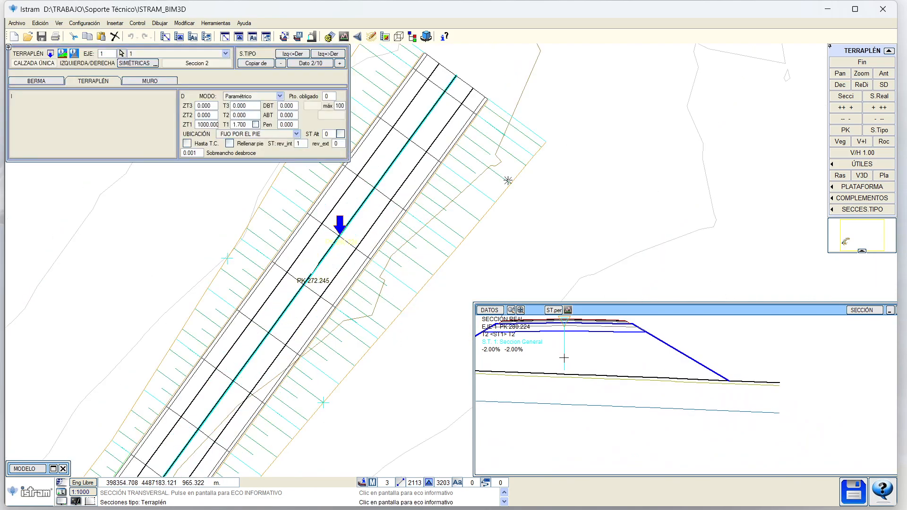
# Close the embankment definition, open the embankment lining editor for axis 1, and display the section at PK 279.713
pyautogui.click(852, 63)
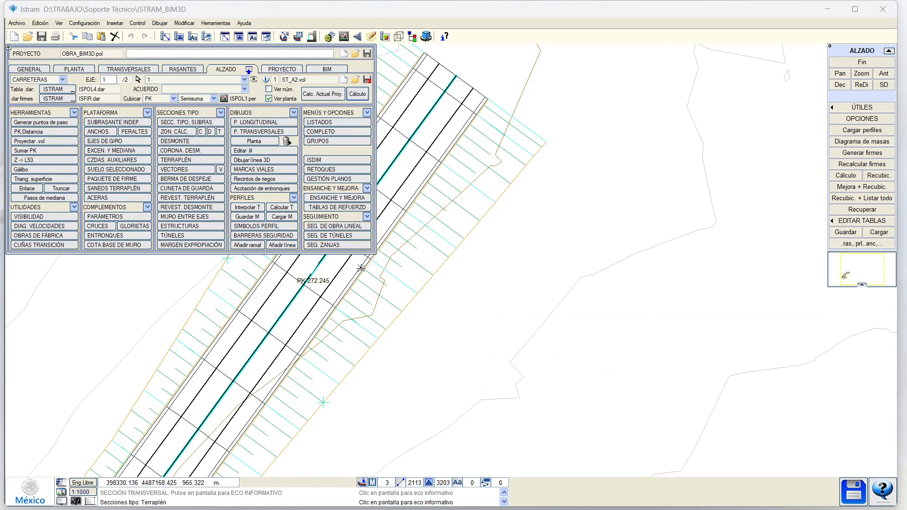
pyautogui.click(411, 313)
pyautogui.click(428, 325)
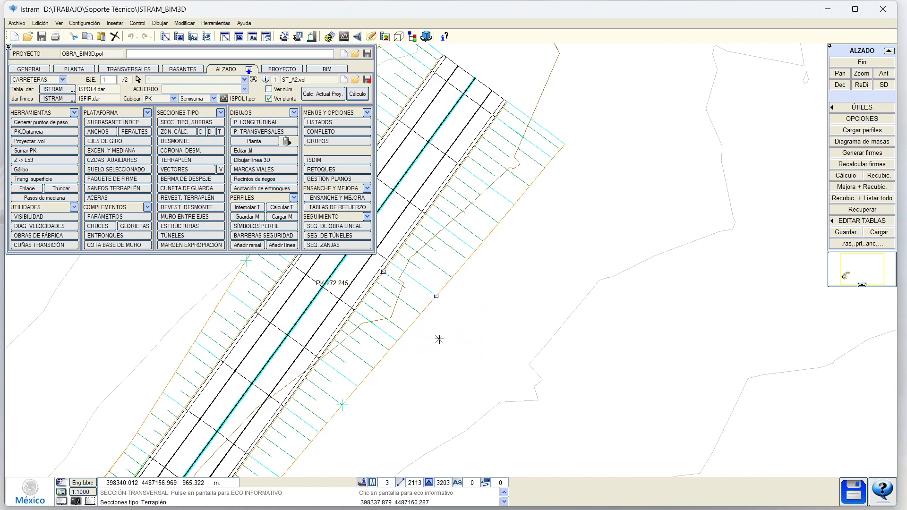
pyautogui.click(176, 200)
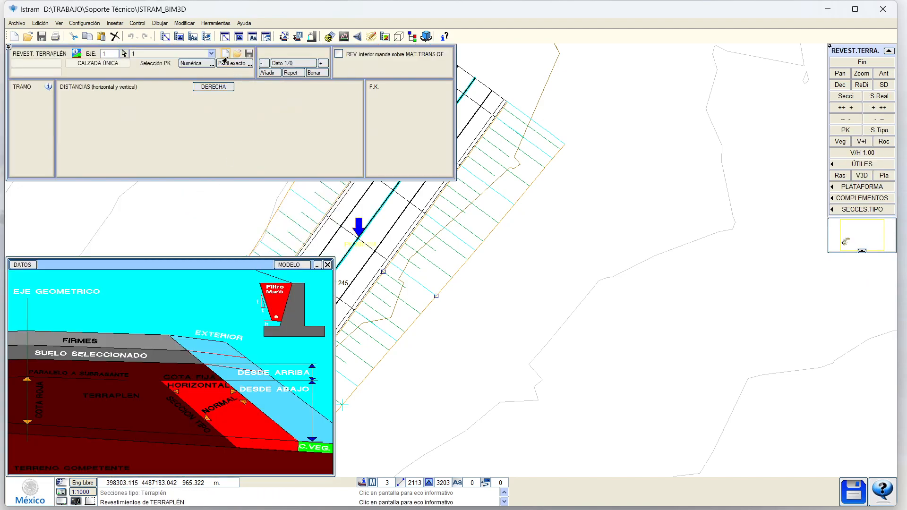
pyautogui.click(376, 262)
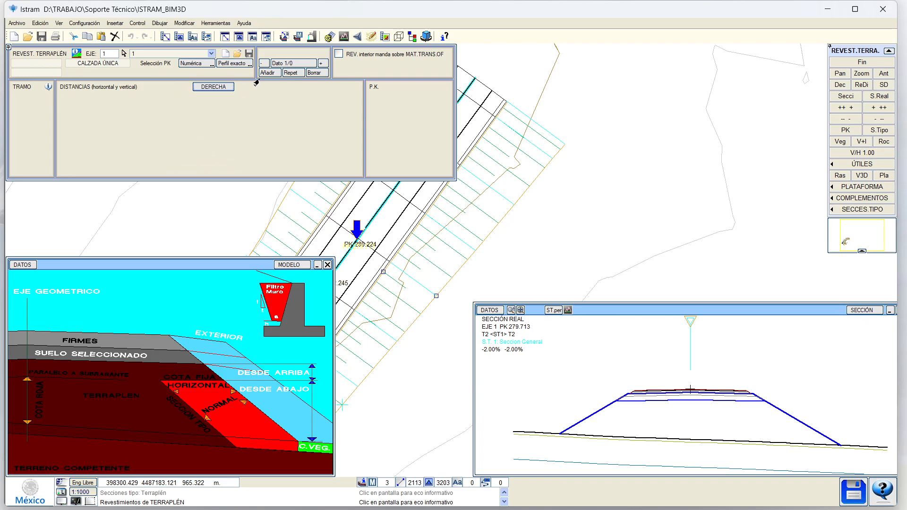
# Add an embankment lining record to axis 1 with its final PK set to 100000
pyautogui.click(206, 60)
pyautogui.click(266, 74)
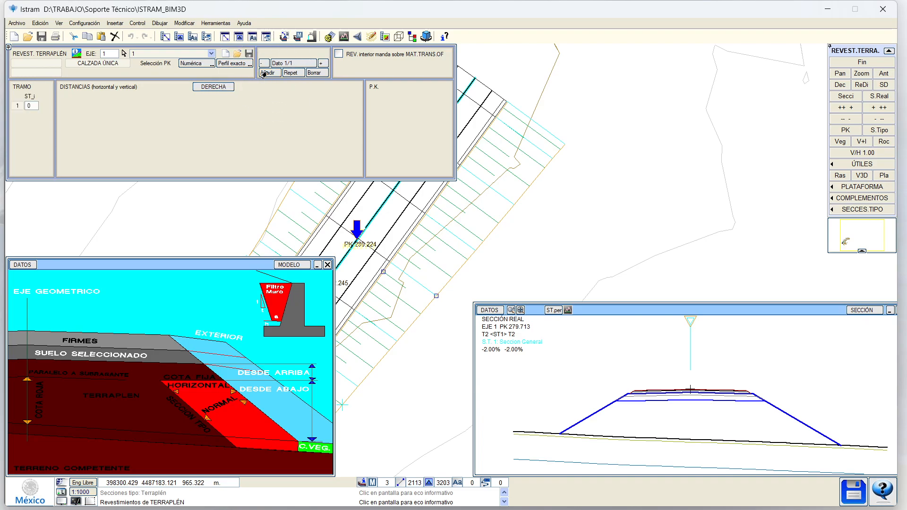
pyautogui.click(409, 106)
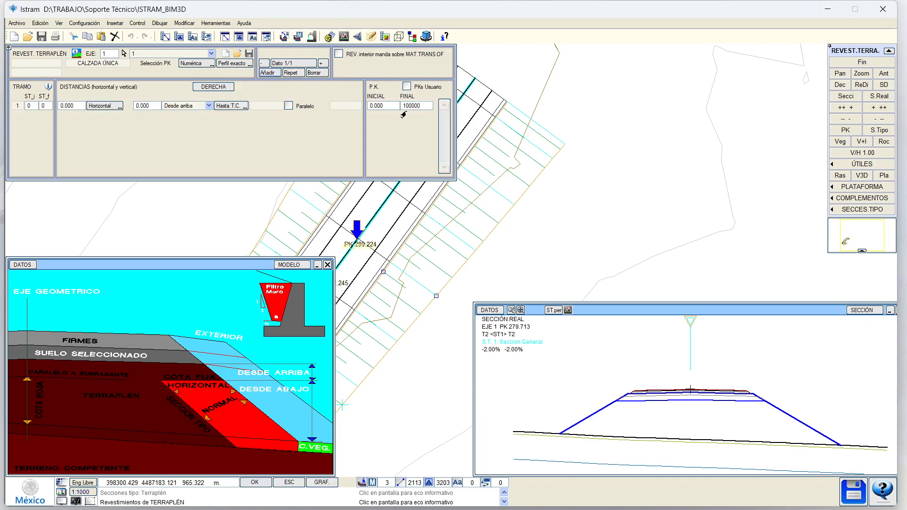
pyautogui.press('Return')
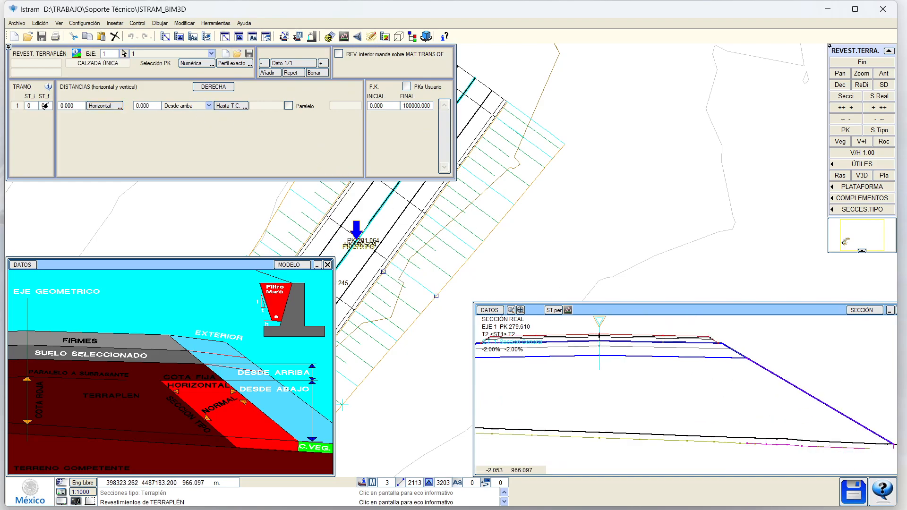
# Set the lining record's initial section type (ST_i) to 1 and display the axis 1 section at PK 285.820
pyautogui.click(24, 106)
pyautogui.write('1')
pyautogui.press('Return')
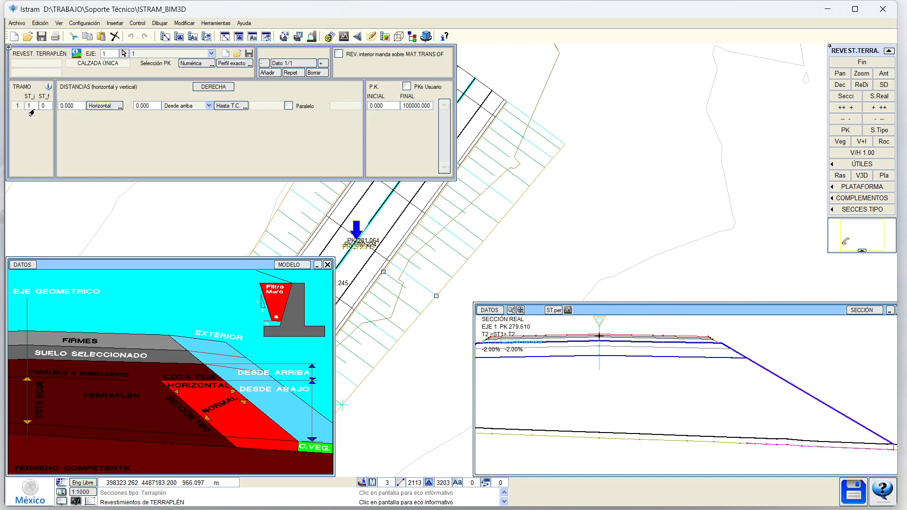
pyautogui.click(31, 113)
pyautogui.click(449, 262)
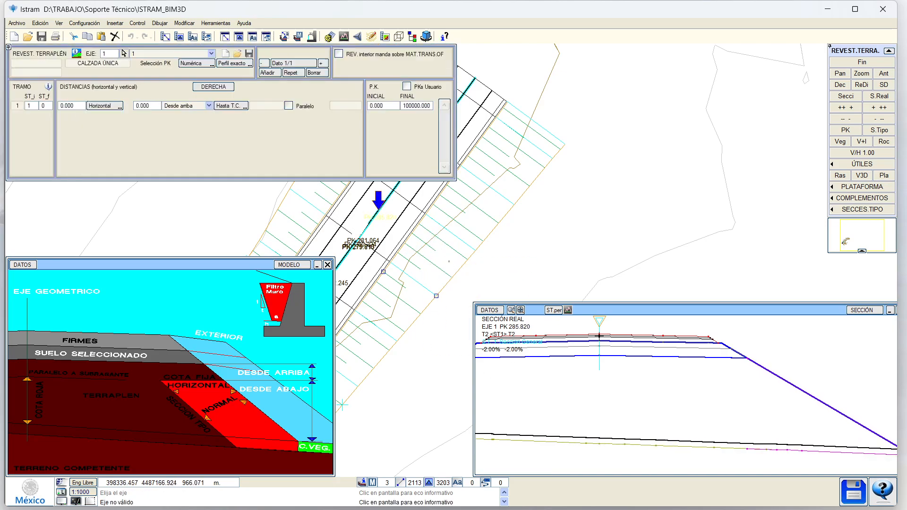
# Set the lining's horizontal distance to 1 and its vertical distance measured from above (Desde arriba) to 1
pyautogui.click(177, 107)
pyautogui.click(71, 108)
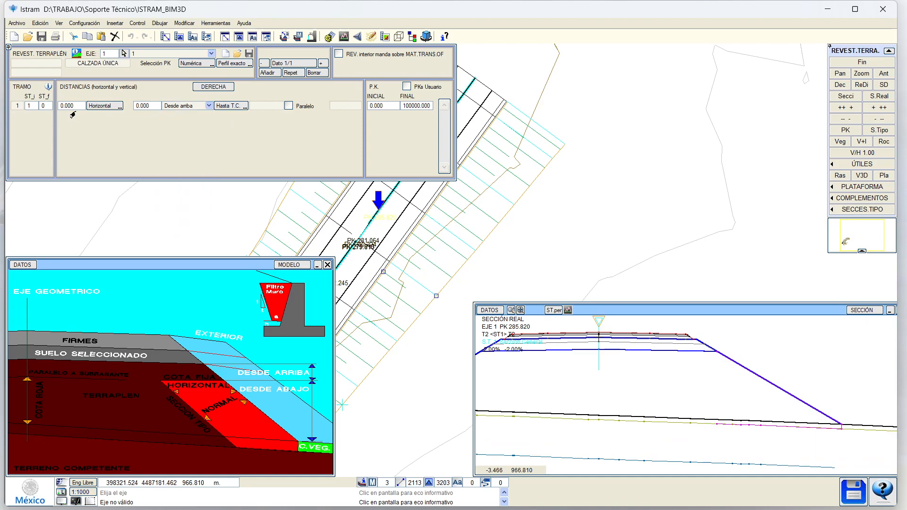
pyautogui.click(71, 111)
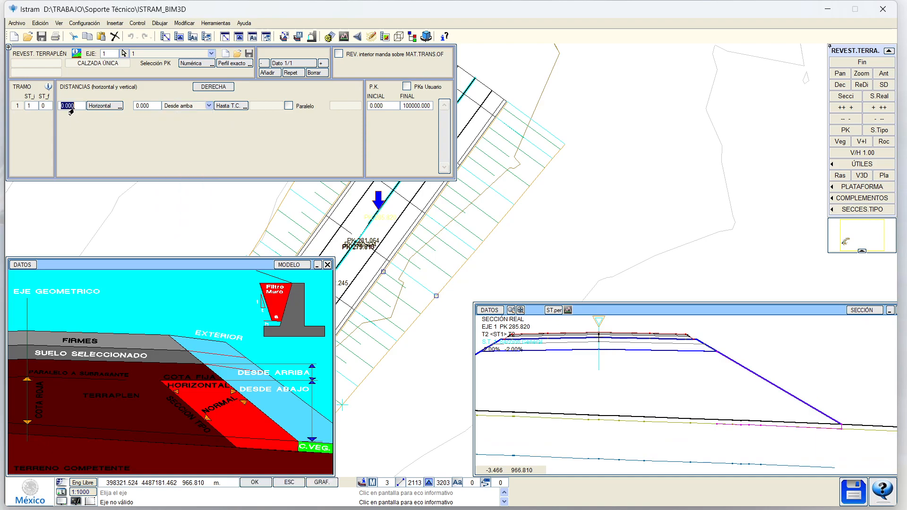
pyautogui.write('1')
pyautogui.press('Return')
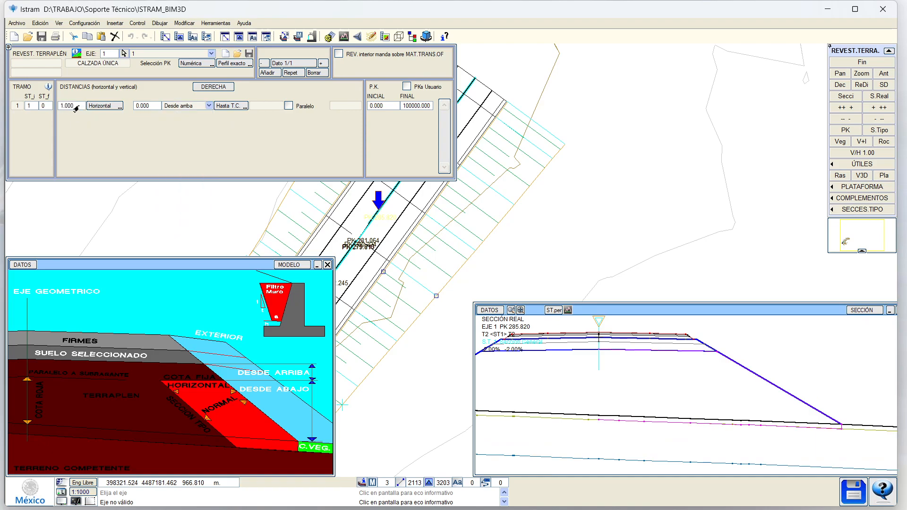
pyautogui.click(142, 106)
pyautogui.write('1')
pyautogui.press('Return')
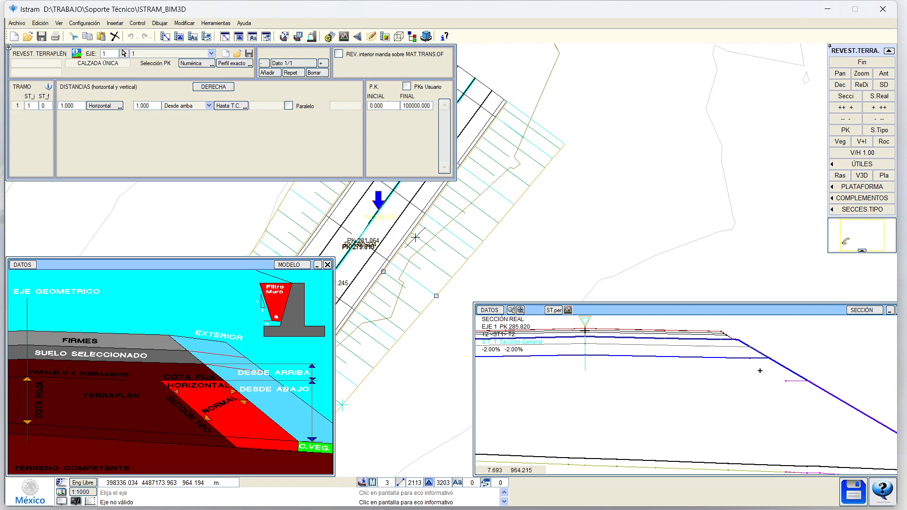
# Set the lining's horizontal distance to 3 and examine the right slope in the section at PK 285.820
pyautogui.click(70, 106)
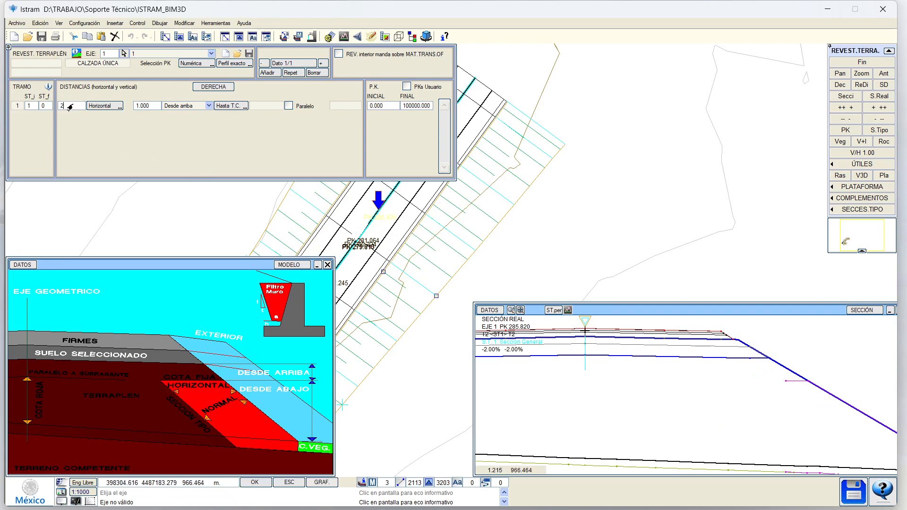
pyautogui.write('3')
pyautogui.press('Return')
pyautogui.click(70, 105)
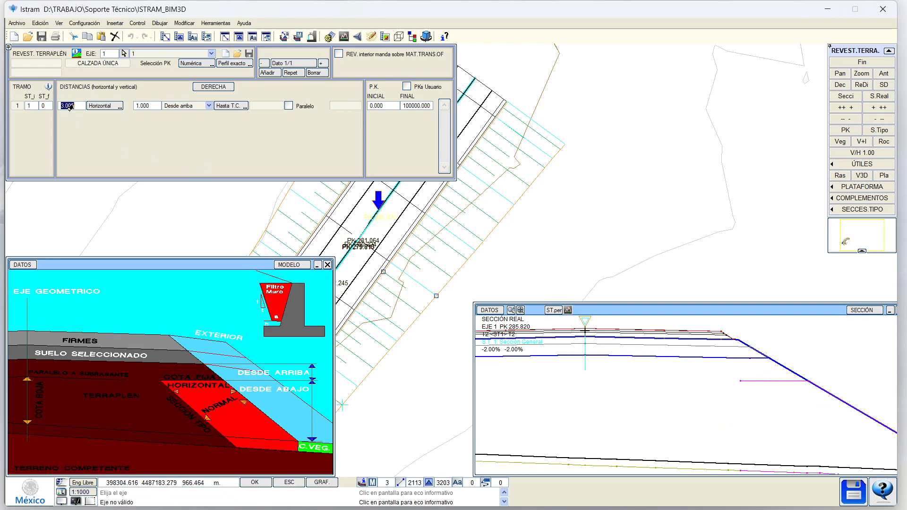
pyautogui.write('3')
pyautogui.press('Return')
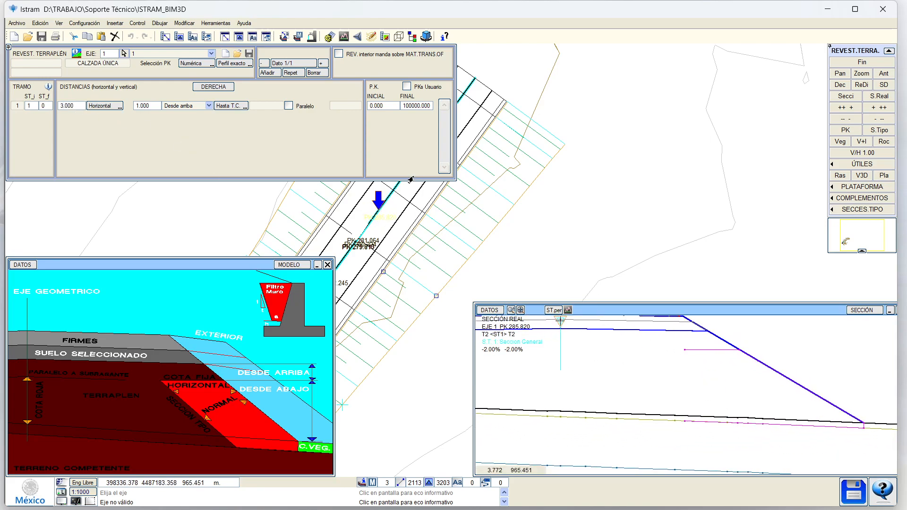
pyautogui.click(287, 105)
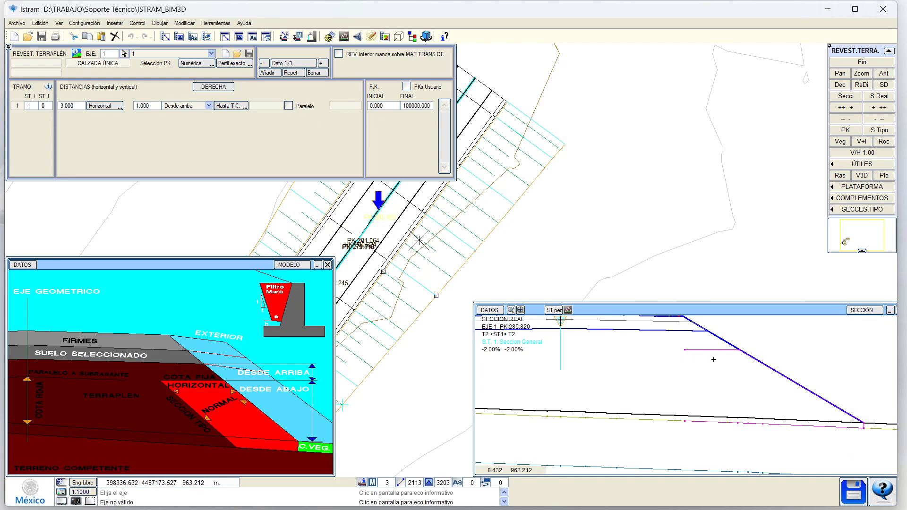
pyautogui.moveTo(667, 332); pyautogui.dragTo(668, 344, button='middle')
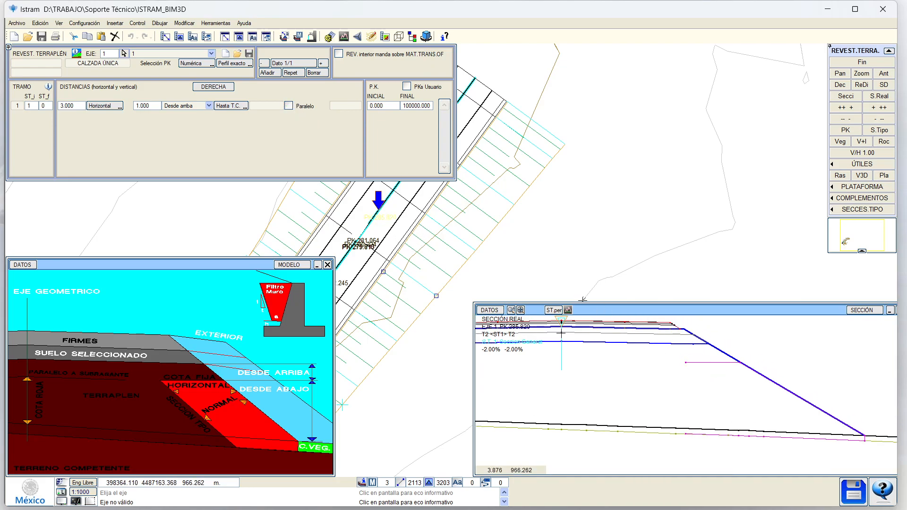
# Open the PK 285.820 section in the profile editor, calculate its areas, and highlight the REVEST_TERRAP area
pyautogui.click(565, 310)
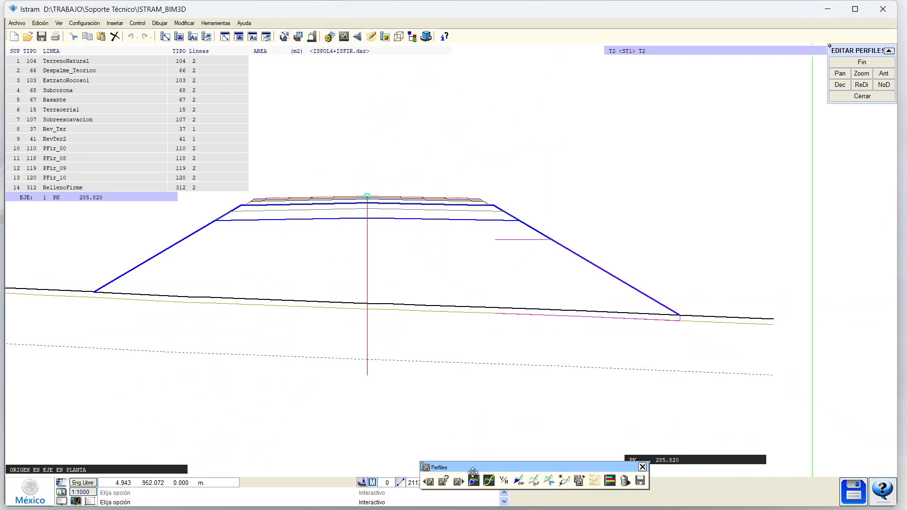
pyautogui.click(474, 481)
pyautogui.click(265, 85)
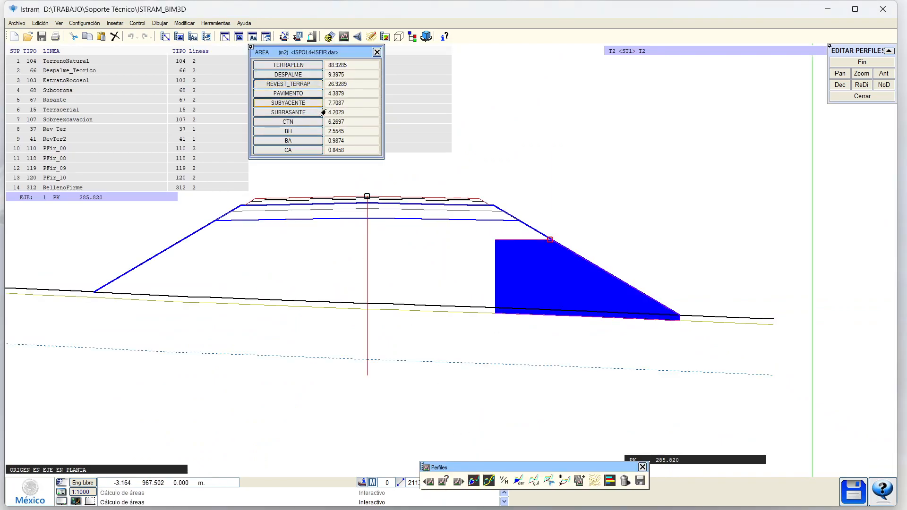
pyautogui.scroll(2, 506, 244)
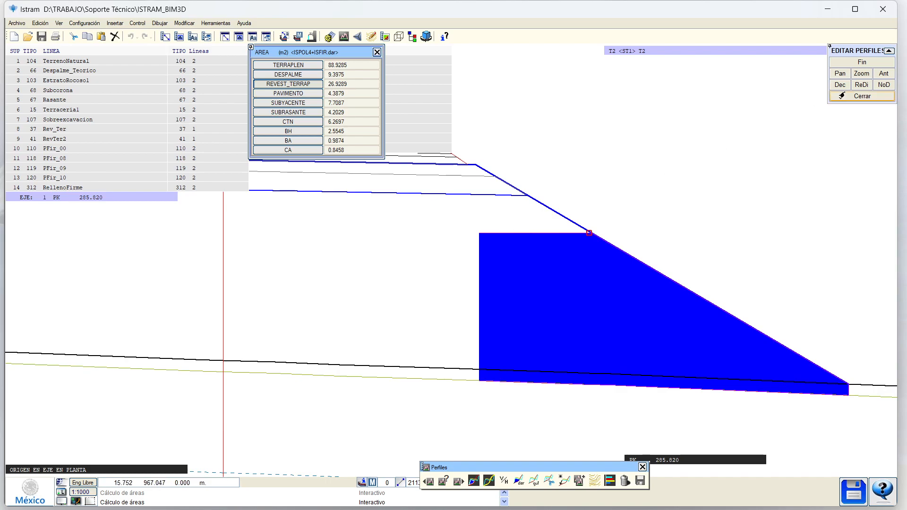
pyautogui.click(839, 62)
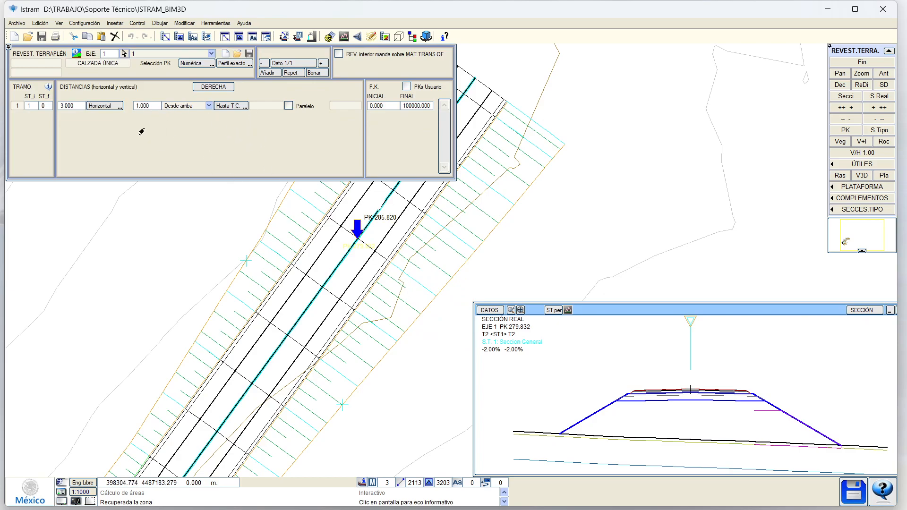
# Start a new embankment lining definition for axis 1 with final PK 100000 and initial section type (ST_i) 1
pyautogui.click(224, 54)
pyautogui.click(410, 106)
pyautogui.write('1')
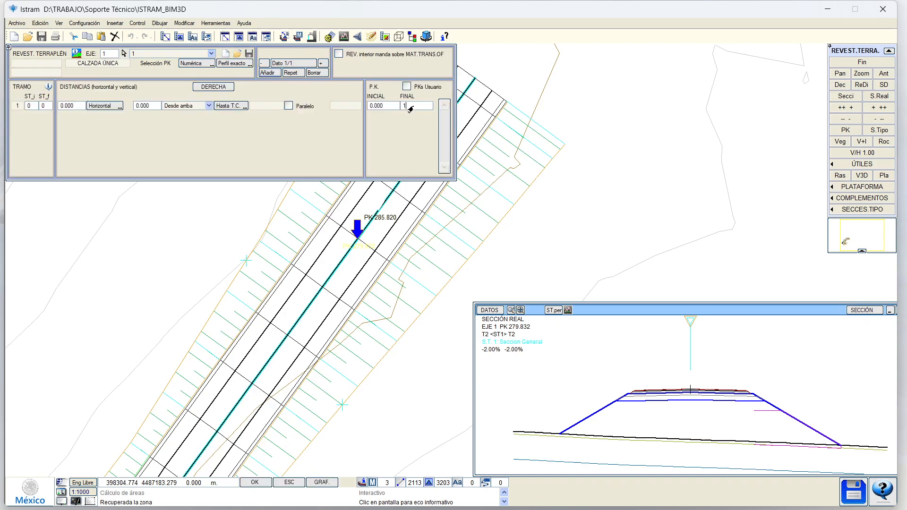
pyautogui.write('00000')
pyautogui.press('Return')
pyautogui.click(27, 105)
pyautogui.write('1')
pyautogui.press('Return')
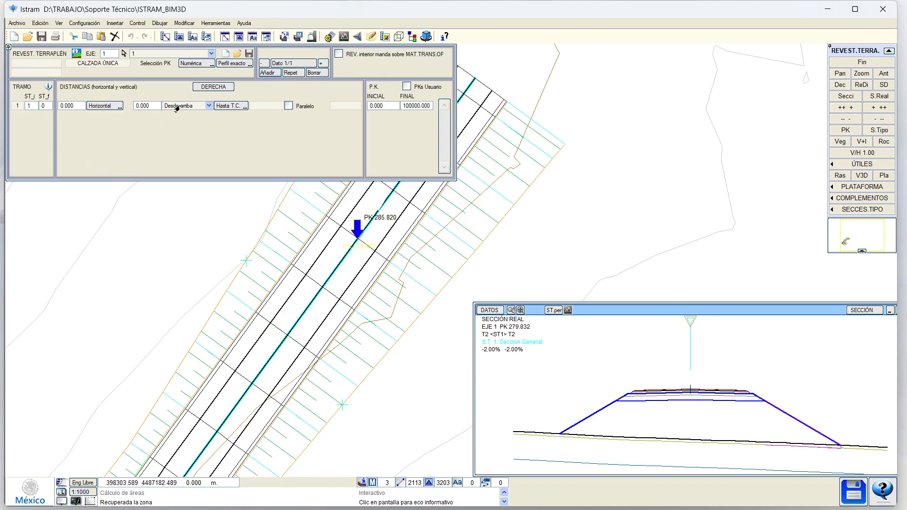
# Define the lining as Exterior subrasante with a parallel horizontal offset of 0.3
pyautogui.click(177, 107)
pyautogui.click(193, 172)
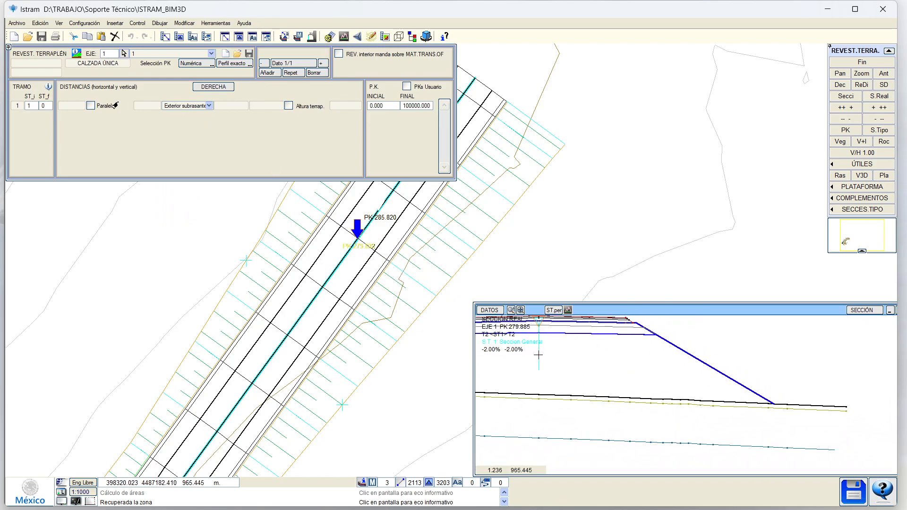
pyautogui.click(89, 105)
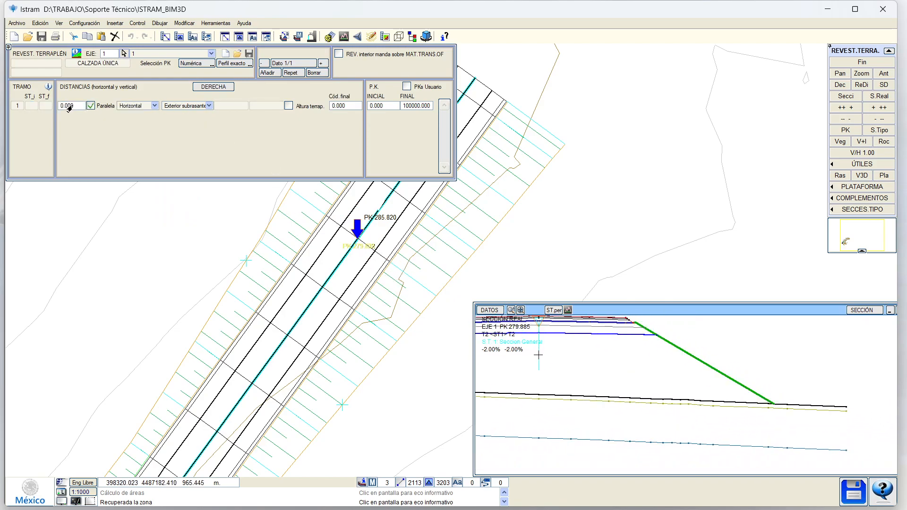
pyautogui.click(67, 106)
pyautogui.write('0.3')
pyautogui.press('Return')
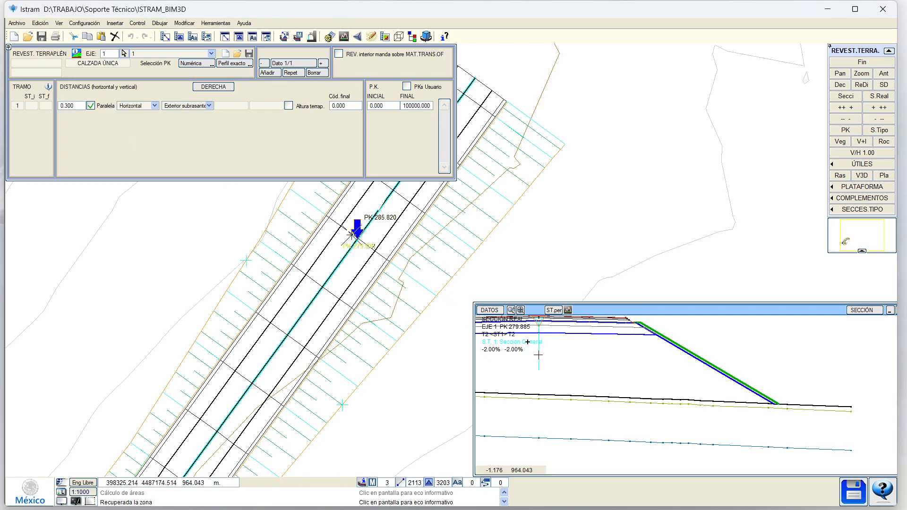
# Enlarge the section view and display the axis 1 section at PK 250.170 to examine the parallel slope lining
pyautogui.moveTo(474, 302); pyautogui.dragTo(424, 209)
pyautogui.scroll(2, 603, 339)
pyautogui.click(285, 406)
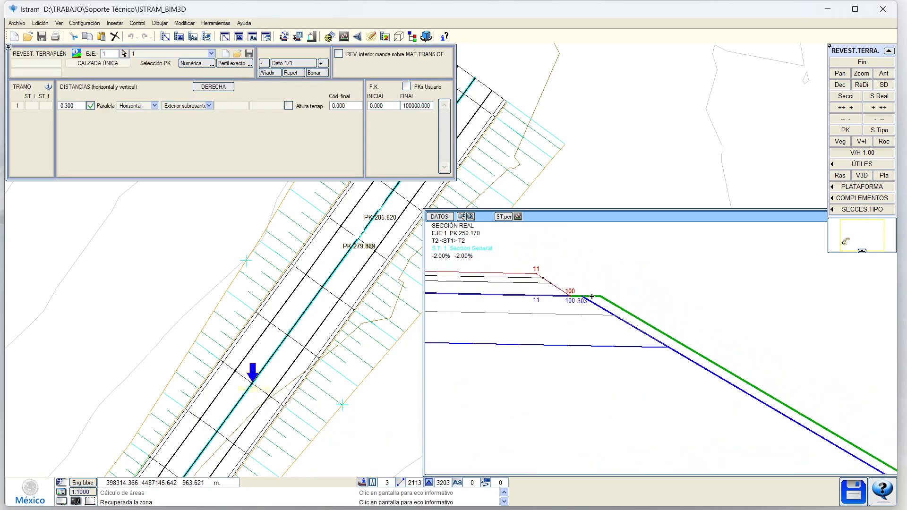
pyautogui.scroll(-4, 507, 315)
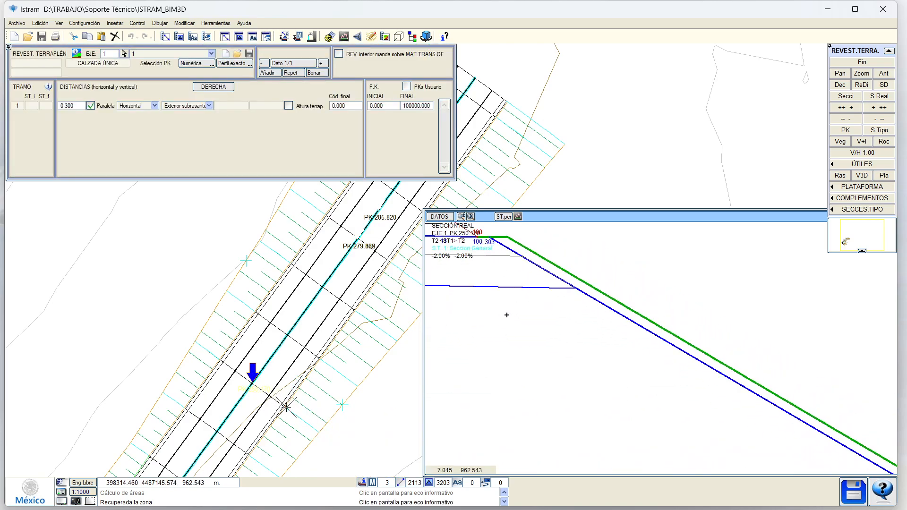
pyautogui.moveTo(524, 313); pyautogui.dragTo(542, 335, button='middle')
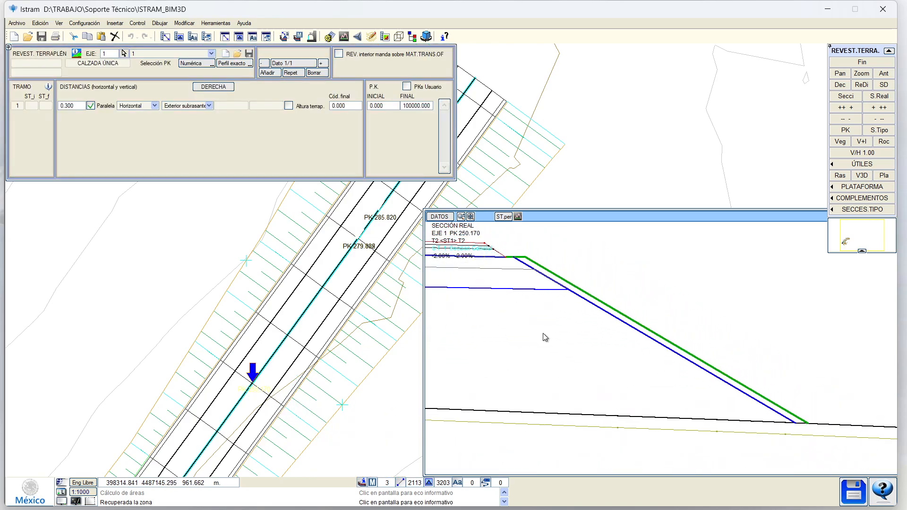
# Try a parallel lining offset of 1, and restore the offset to 0.3
pyautogui.doubleClick(70, 106)
pyautogui.write('1')
pyautogui.press('Return')
pyautogui.doubleClick(70, 107)
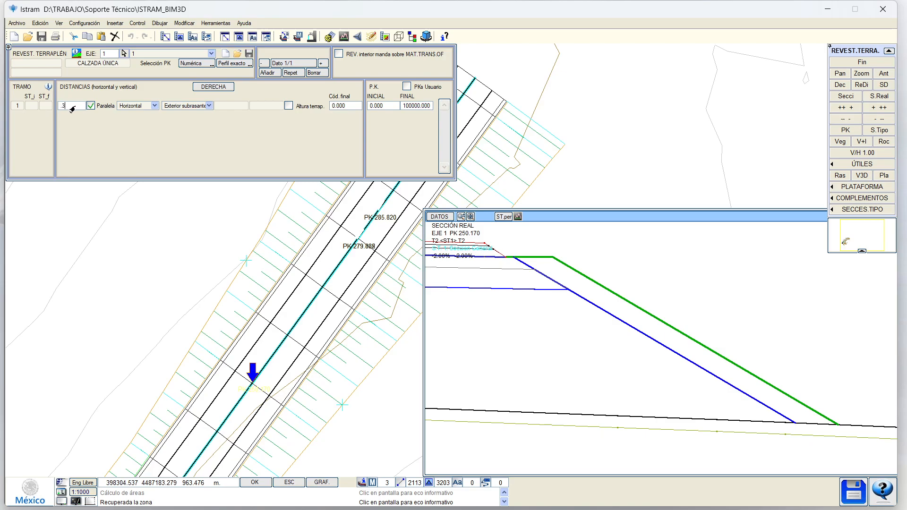
pyautogui.write('.3')
pyautogui.press('Return')
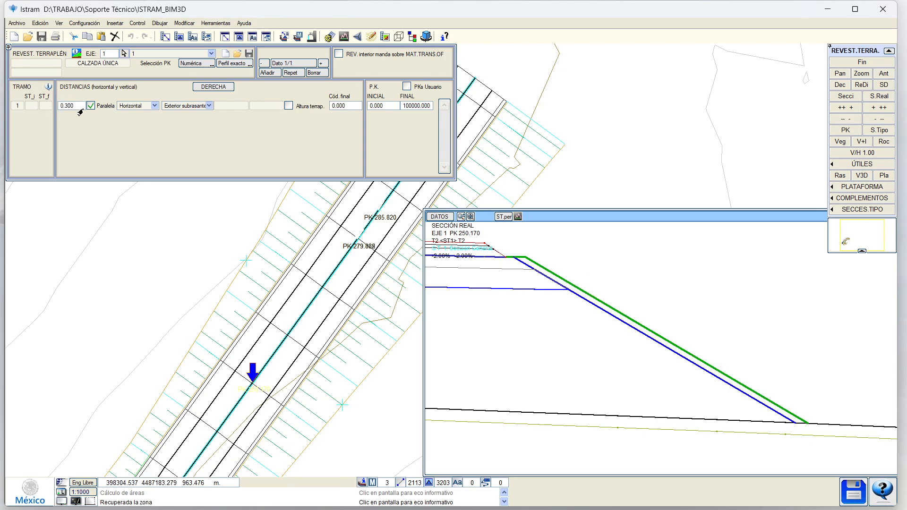
# Enable the embankment height condition (Altura terrap.) for the lining and set its upper height limit to 1
pyautogui.click(287, 106)
pyautogui.click(229, 107)
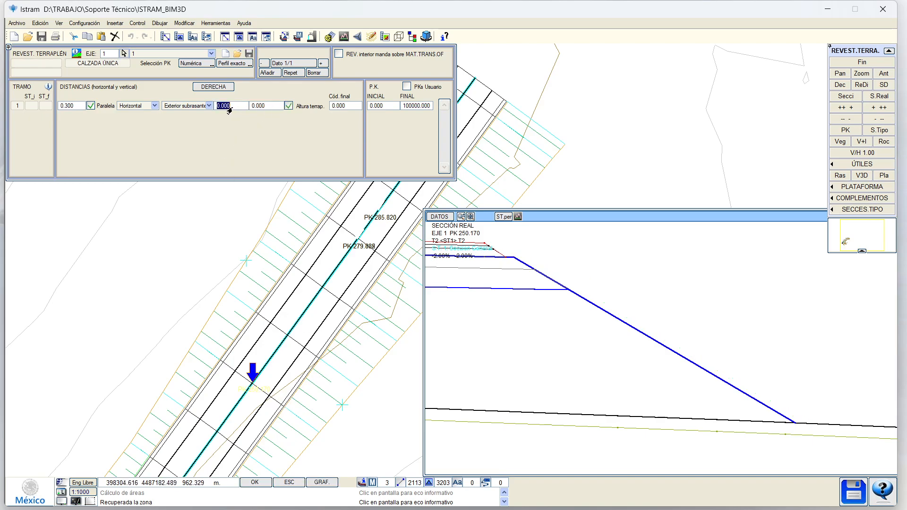
pyautogui.write('1')
pyautogui.press('Return')
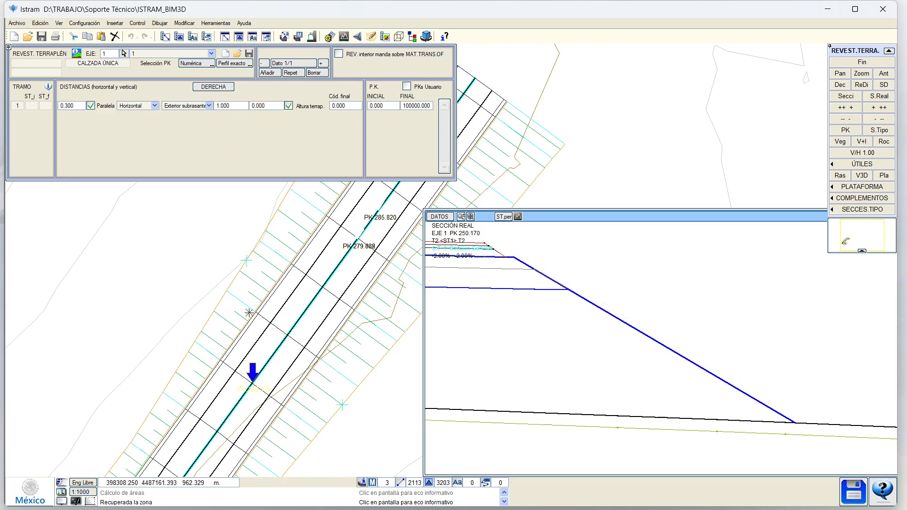
# Display the axis 1 sections at PK 218.959 and PK 245.162 to check the lining under the height condition
pyautogui.moveTo(228, 403); pyautogui.dragTo(234, 289, button='middle')
pyautogui.moveTo(225, 358); pyautogui.dragTo(266, 279, button='middle')
pyautogui.click(207, 380)
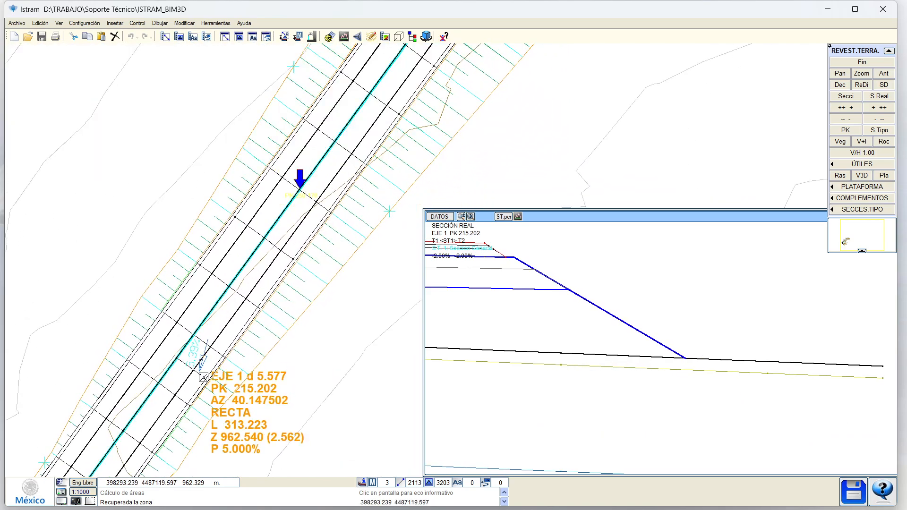
pyautogui.moveTo(207, 378); pyautogui.dragTo(254, 305, button='middle')
pyautogui.moveTo(256, 327); pyautogui.dragTo(375, 186)
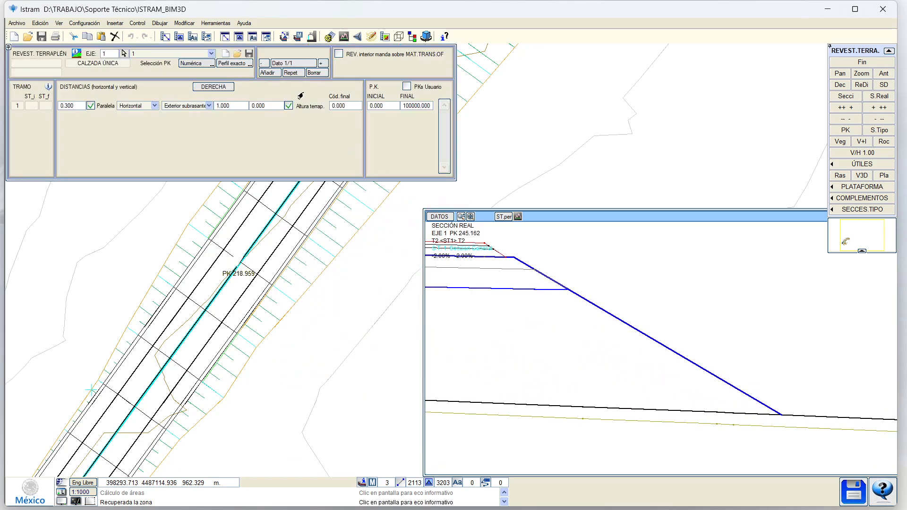
# Set the lining's minimum embankment height to 1 and its upper height limit to 1000
pyautogui.click(257, 105)
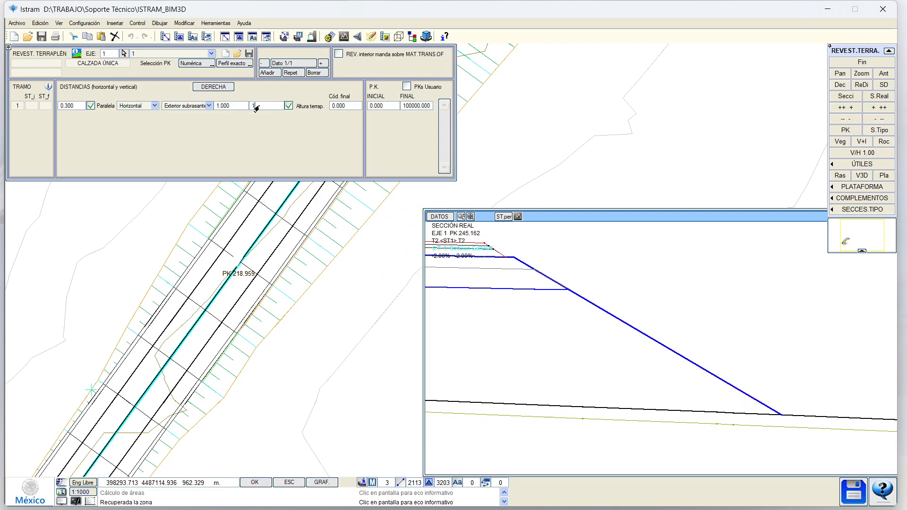
pyautogui.write('1')
pyautogui.press('Return')
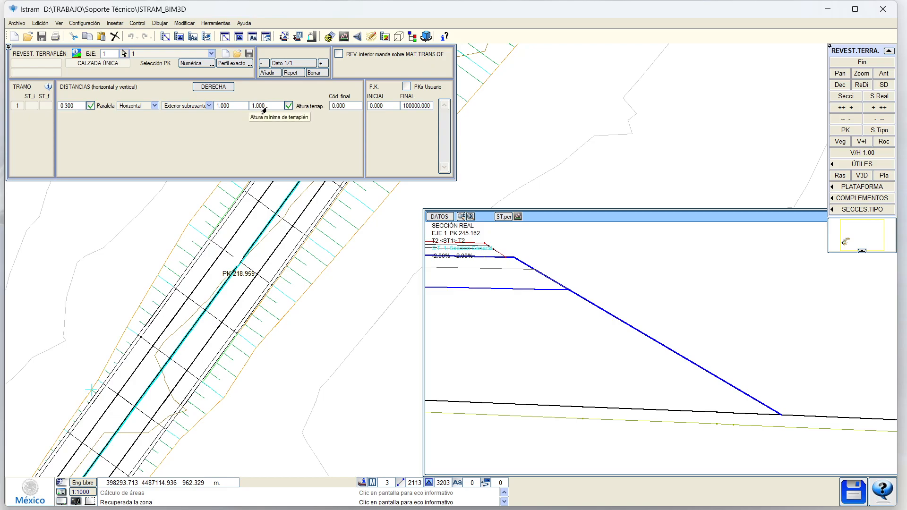
pyautogui.click(229, 106)
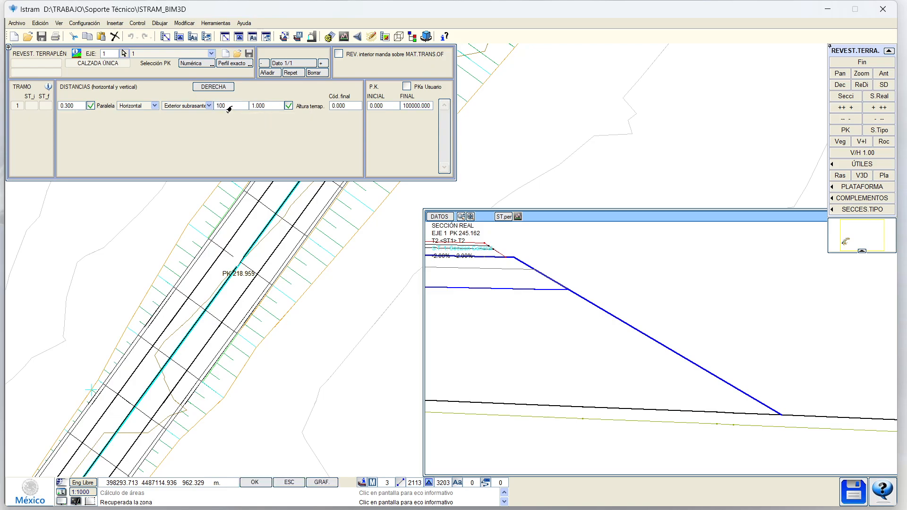
pyautogui.press('Return')
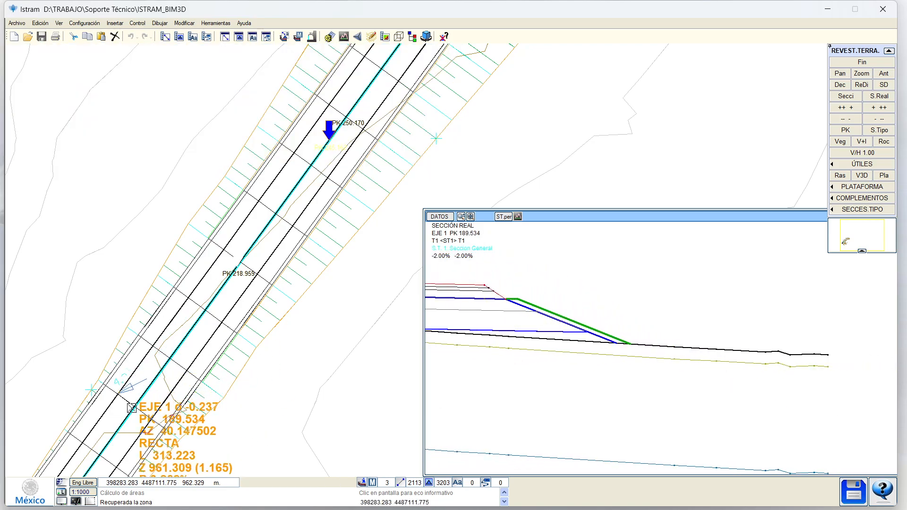
# Display the axis 1 sections at PK 214.490 and PK 226.703 to examine where the lining applies
pyautogui.moveTo(118, 425); pyautogui.dragTo(198, 326, button='middle')
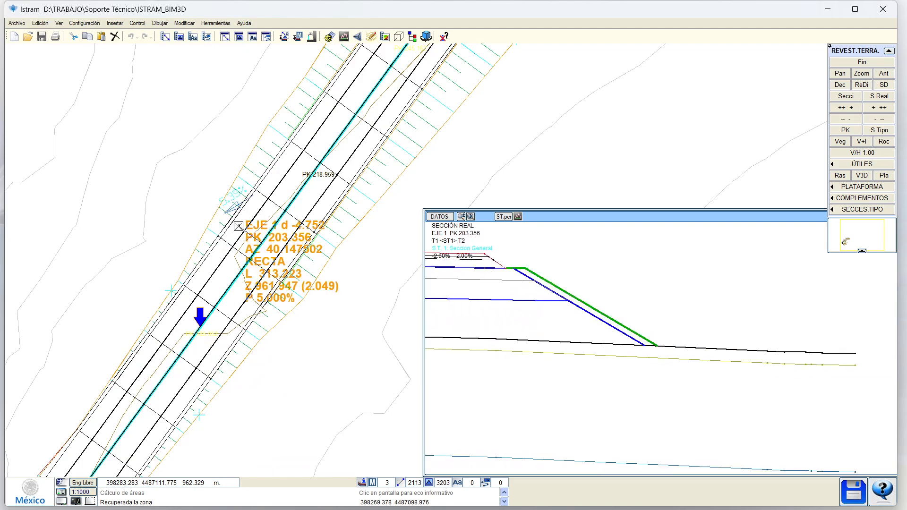
pyautogui.moveTo(198, 318); pyautogui.dragTo(92, 429, button='middle')
pyautogui.click(243, 252)
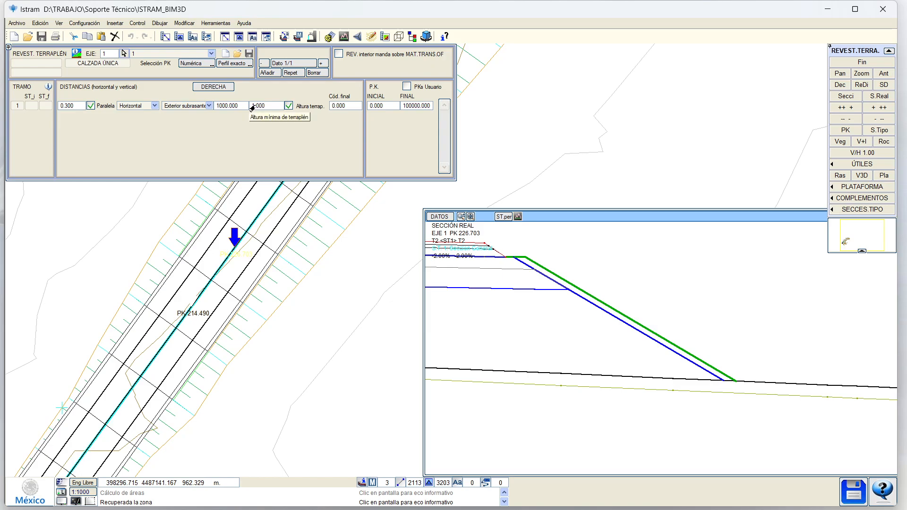
# Set the lining's upper embankment height limit to 7
pyautogui.click(231, 106)
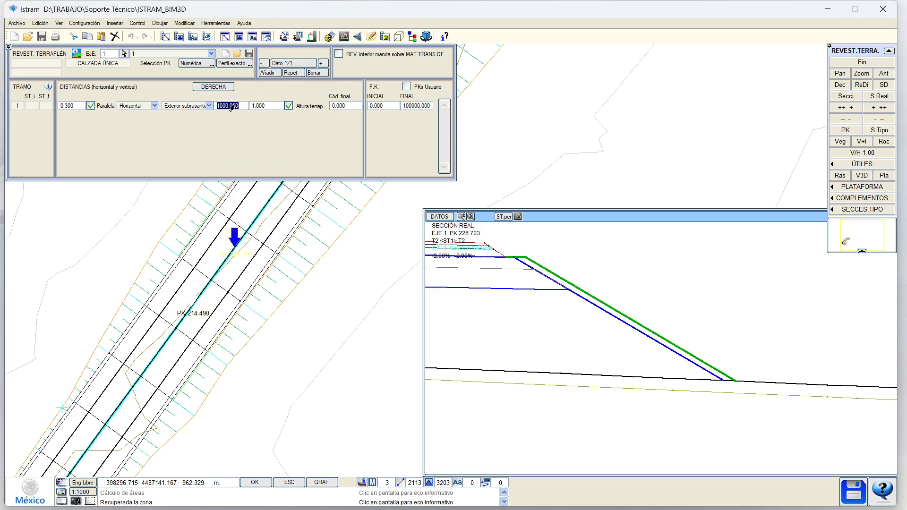
pyautogui.write('7')
pyautogui.press('Return')
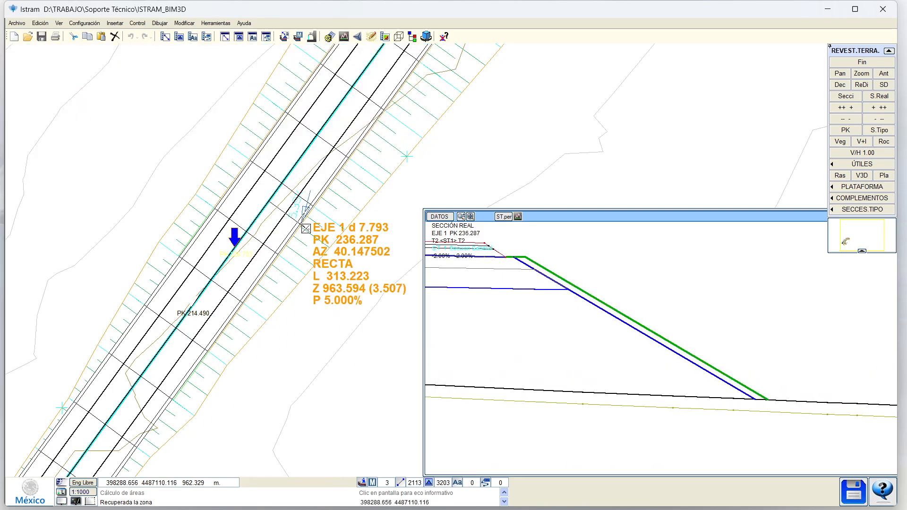
# Display the axis 1 sections at PK 262.226, PK 289.600 and PK 301.442 to check the lining under the height limits
pyautogui.click(365, 192)
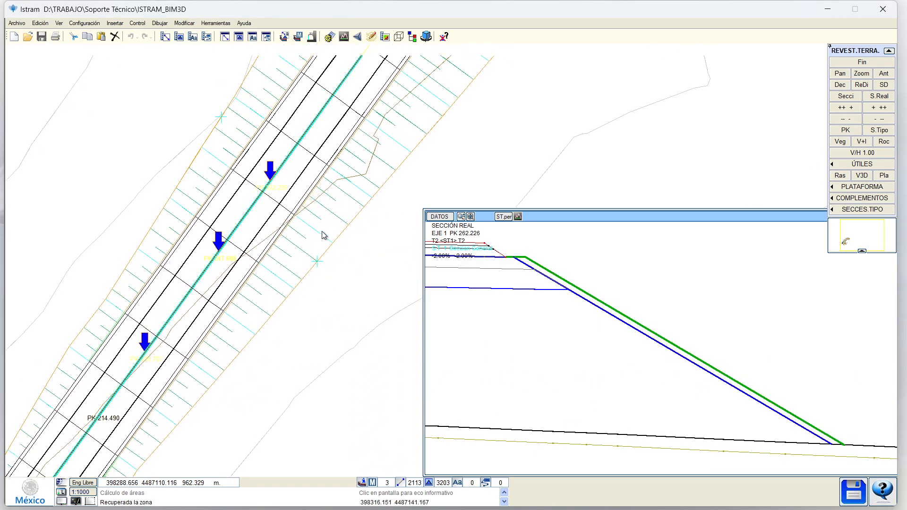
pyautogui.click(325, 237)
pyautogui.click(288, 239)
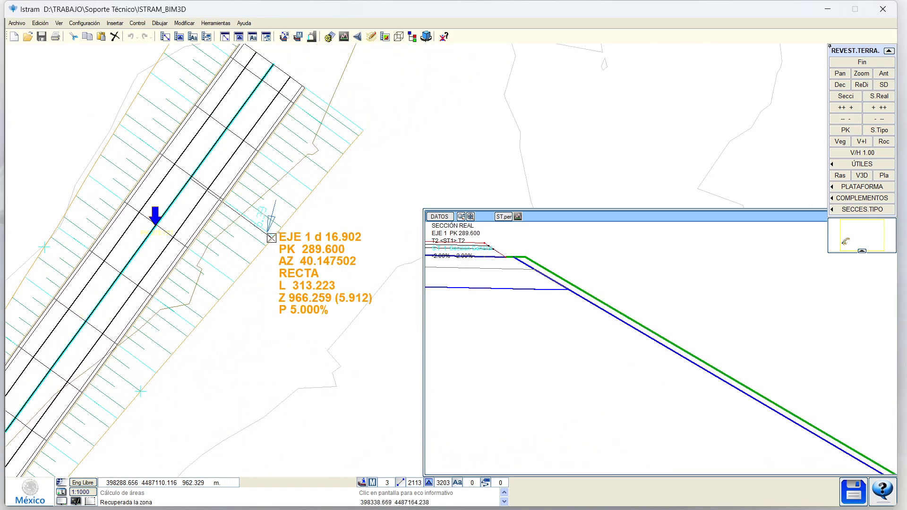
pyautogui.rightClick(317, 193)
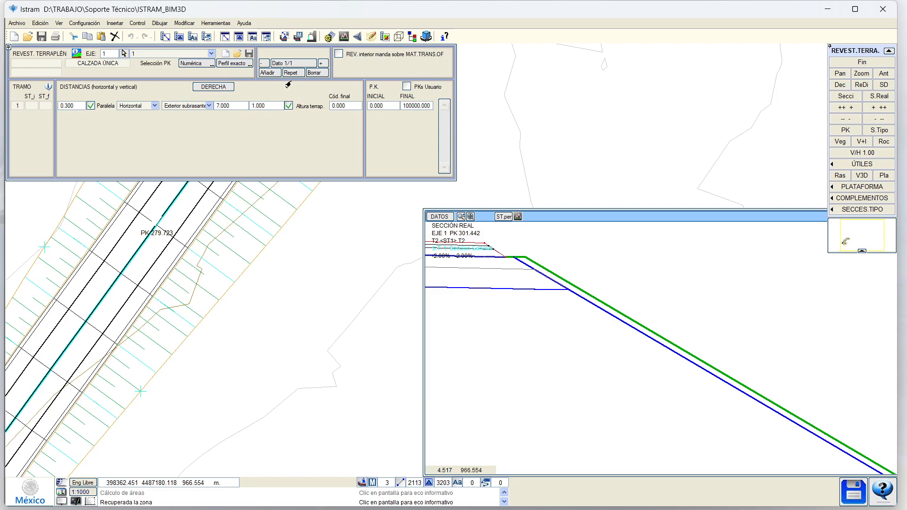
# Set the lining's upper embankment height limit to 3 and display the axis 1 sections at PK 234.972, PK 206.993 and PK 205.764
pyautogui.click(219, 107)
pyautogui.press('Return')
pyautogui.click(233, 124)
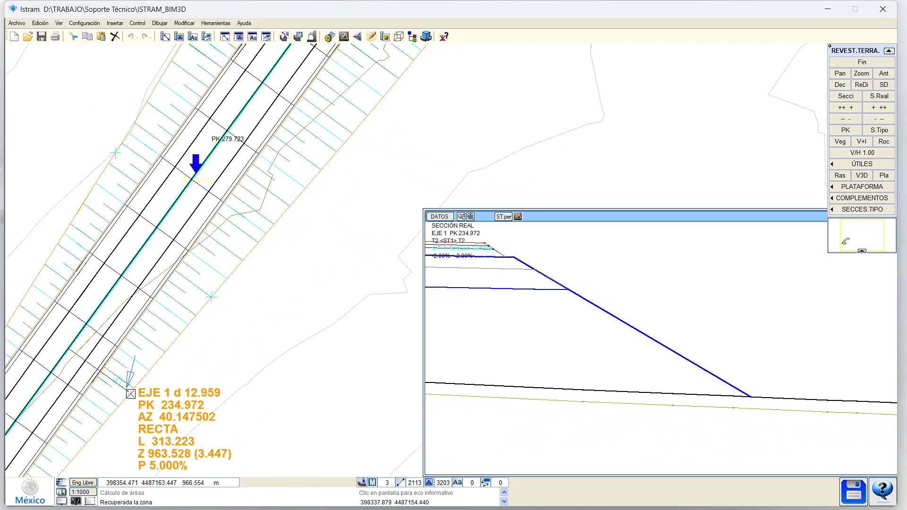
pyautogui.click(68, 340)
pyautogui.click(293, 308)
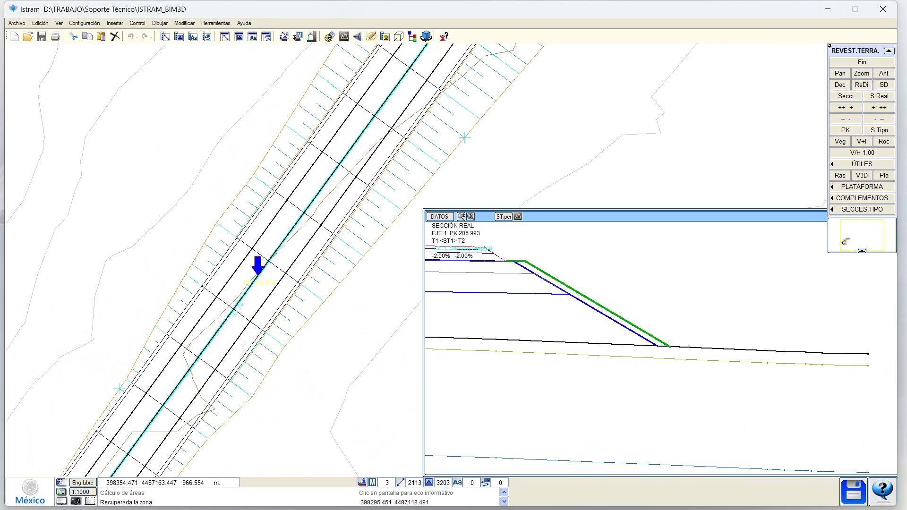
pyautogui.click(234, 339)
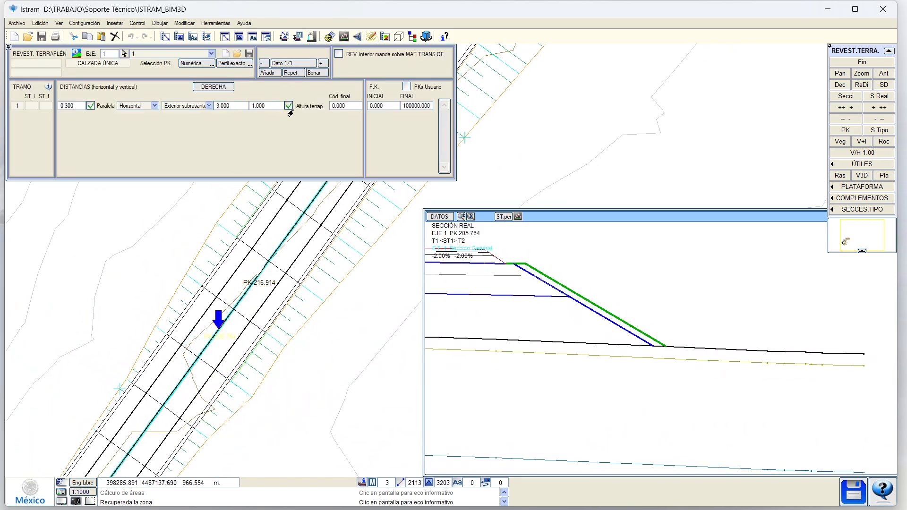
# Turn off the embankment height condition for the right-side lining and display the section at PK 226.961
pyautogui.click(241, 107)
pyautogui.click(288, 106)
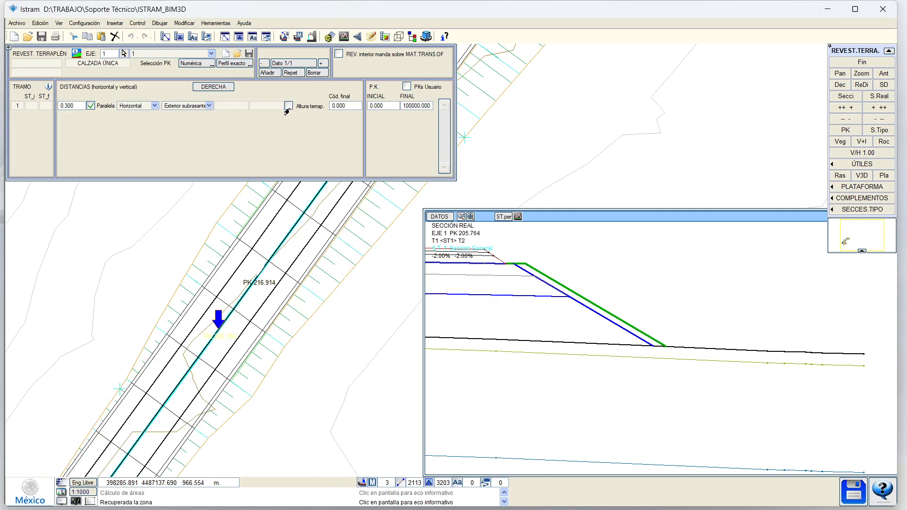
pyautogui.click(290, 242)
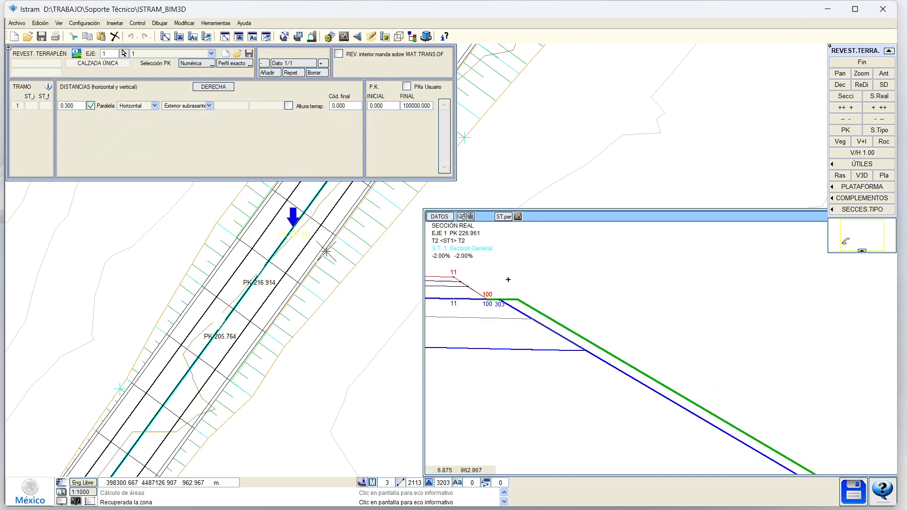
# Examine the lining along the right embankment slope at PK 226.961 and display the section at PK 279.773
pyautogui.moveTo(578, 376); pyautogui.dragTo(595, 318, button='middle')
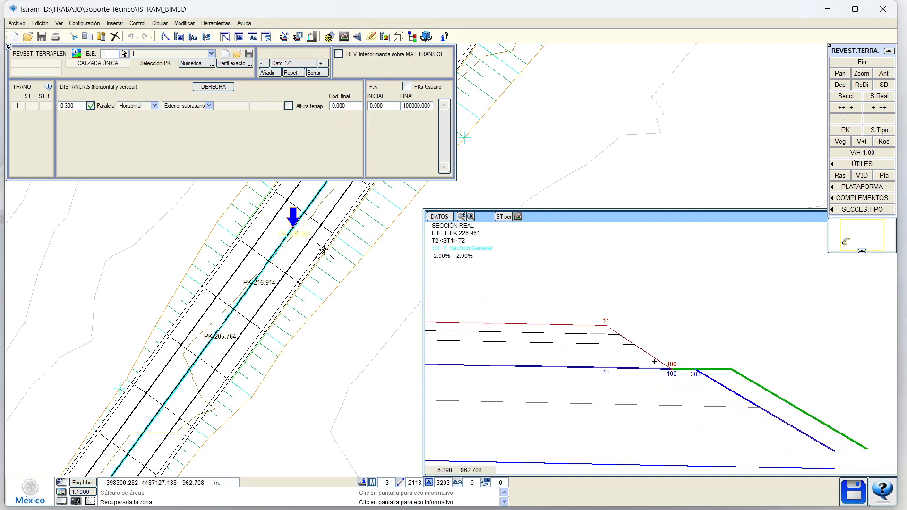
pyautogui.moveTo(664, 380); pyautogui.dragTo(608, 312, button='middle')
pyautogui.scroll(-3, 668, 332)
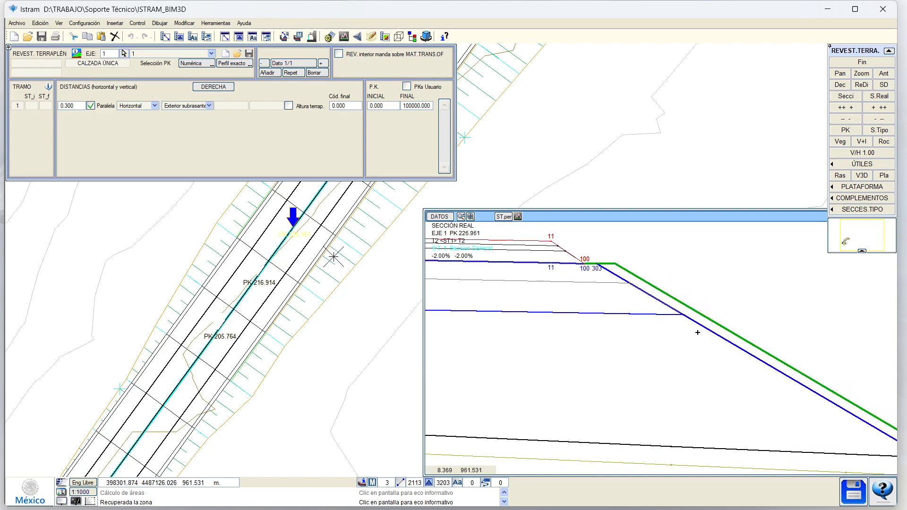
pyautogui.scroll(1, 591, 260)
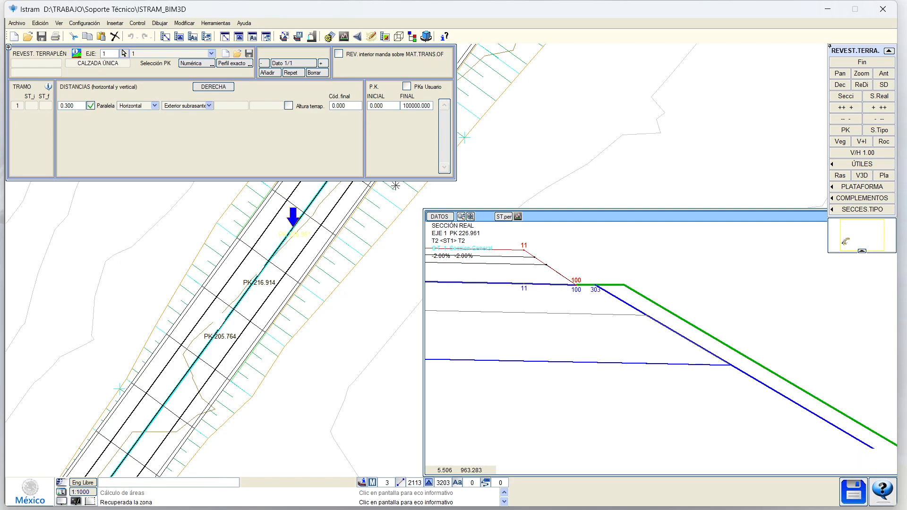
pyautogui.scroll(-2, 305, 233)
pyautogui.click(305, 234)
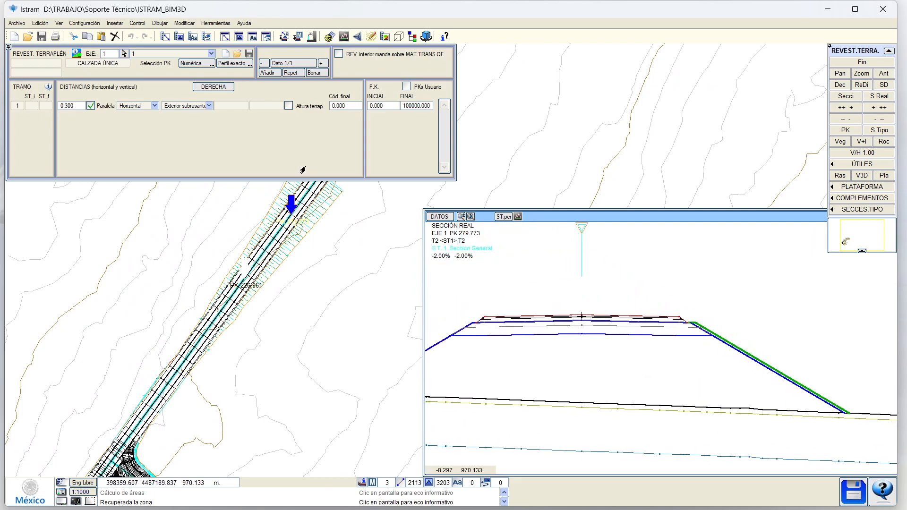
# Add a lining stretch on the left side of axis 1 from PK 0 to PK 1000000
pyautogui.click(214, 87)
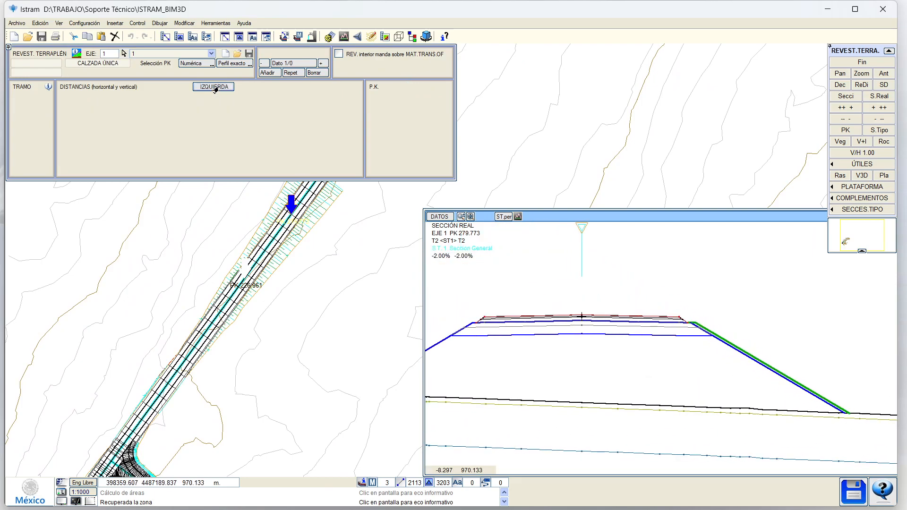
pyautogui.click(269, 73)
pyautogui.write('100000')
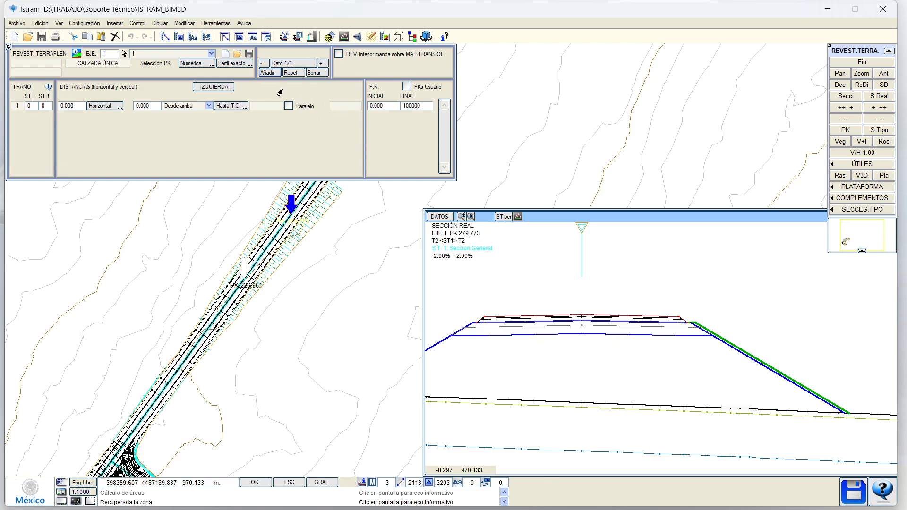
pyautogui.press('Return')
pyautogui.click(212, 88)
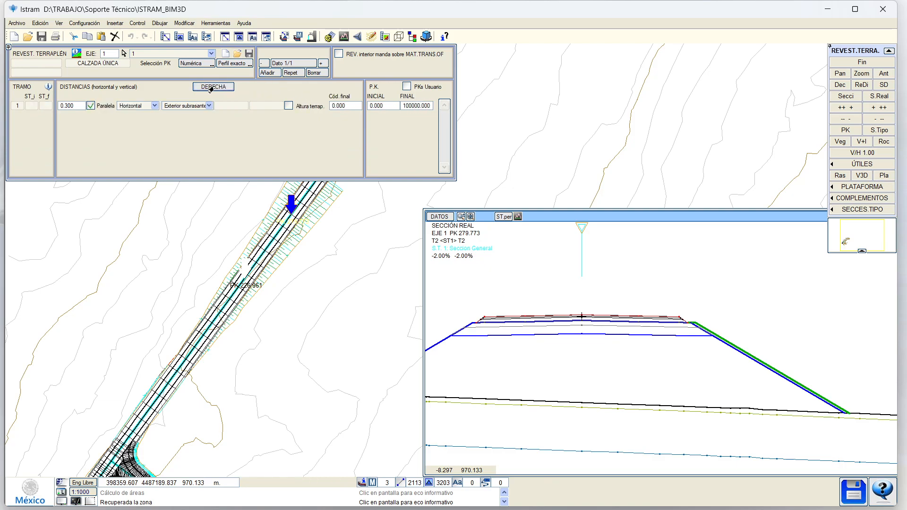
pyautogui.click(211, 87)
# Define the left lining as Exterior subrasante and parallel with a 0.3 distance, and display the section at PK 275.539
pyautogui.click(189, 106)
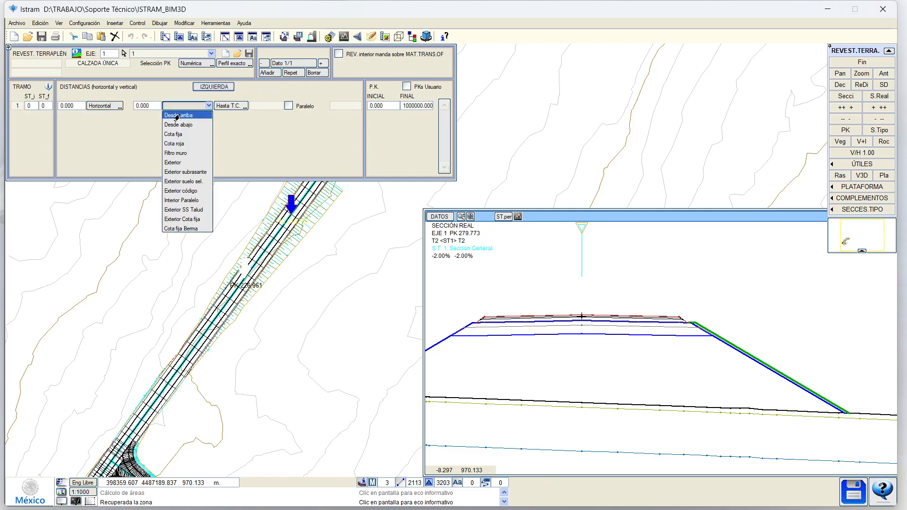
pyautogui.click(185, 171)
pyautogui.click(89, 106)
pyautogui.click(71, 108)
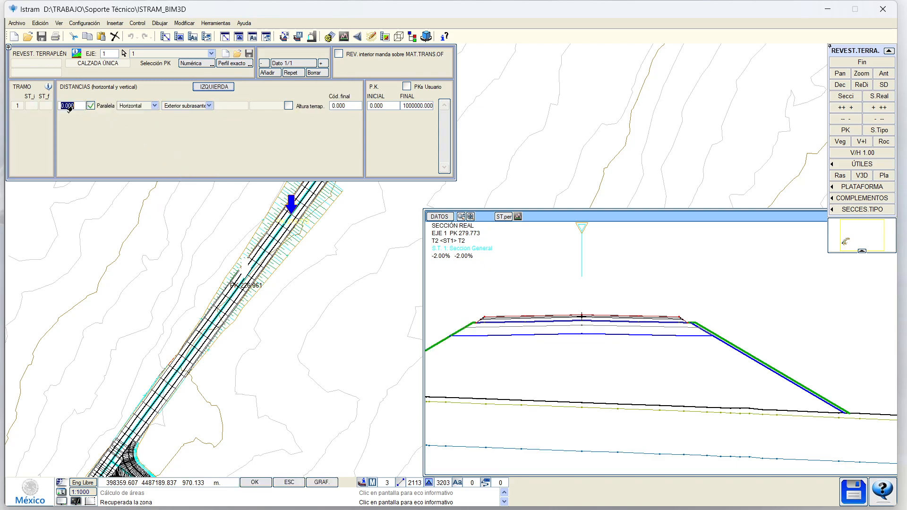
pyautogui.write('0.2')
pyautogui.press('Return')
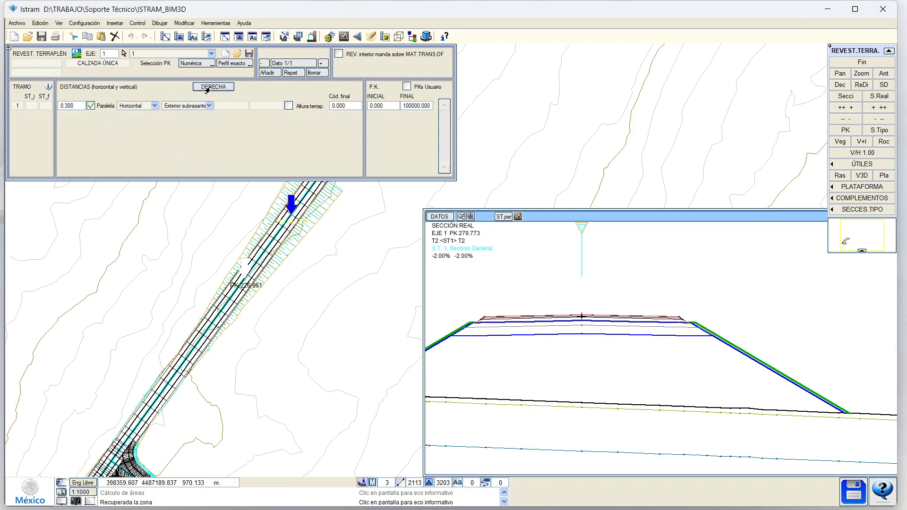
pyautogui.write('0.3')
pyautogui.press('Return')
pyautogui.click(264, 212)
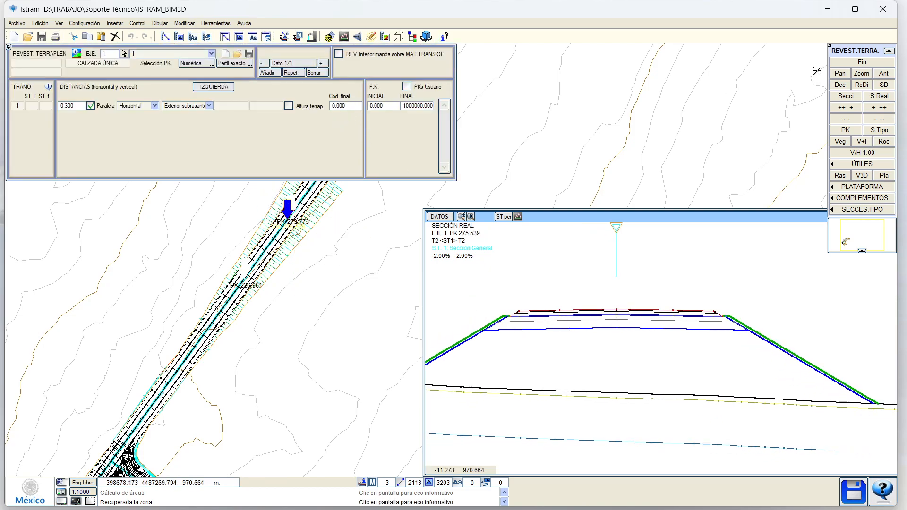
# Leave the lining definition and recalculate the current project, continuing without loaded surfaces
pyautogui.click(841, 62)
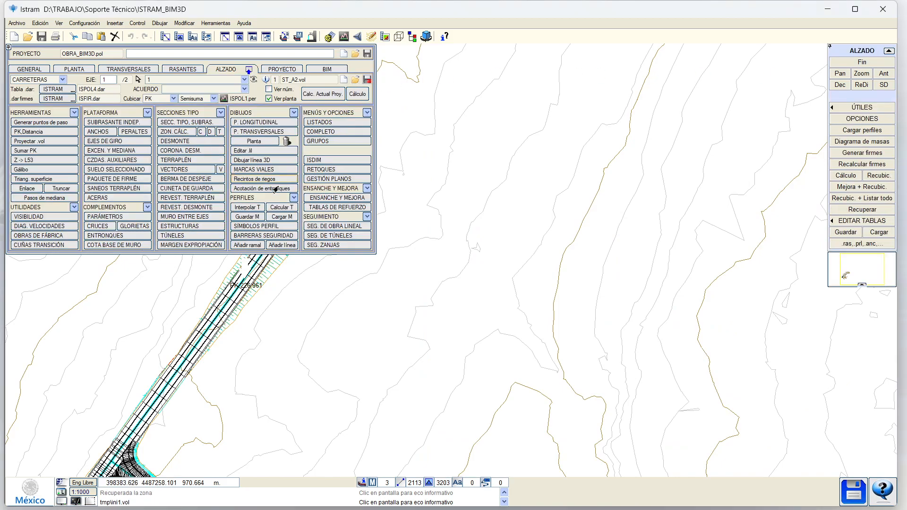
pyautogui.click(323, 93)
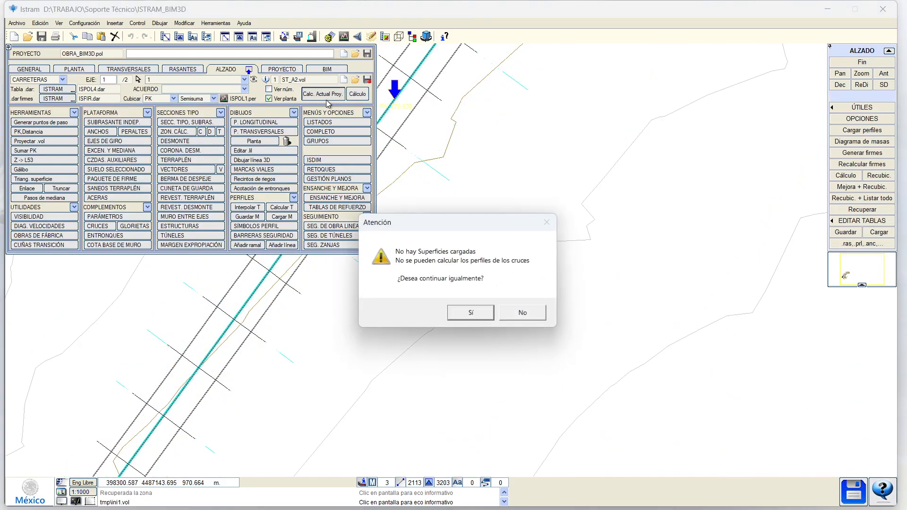
pyautogui.click(481, 314)
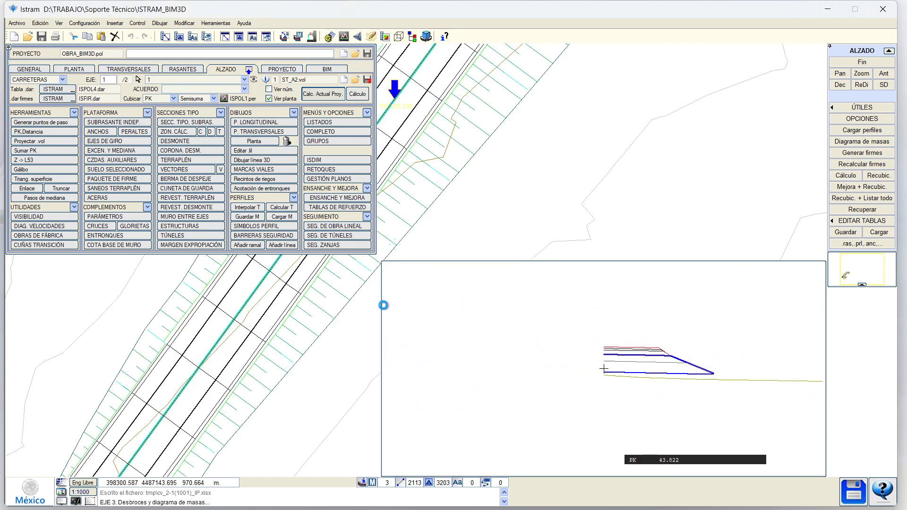
pyautogui.click(344, 300)
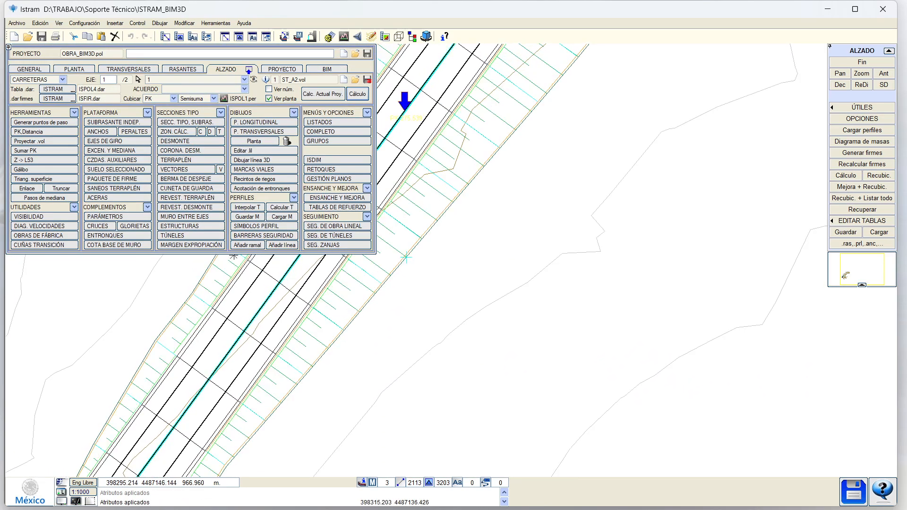
# Draw the cross-sections of the ISPOL model from the profile editor's drawing options
pyautogui.click(344, 38)
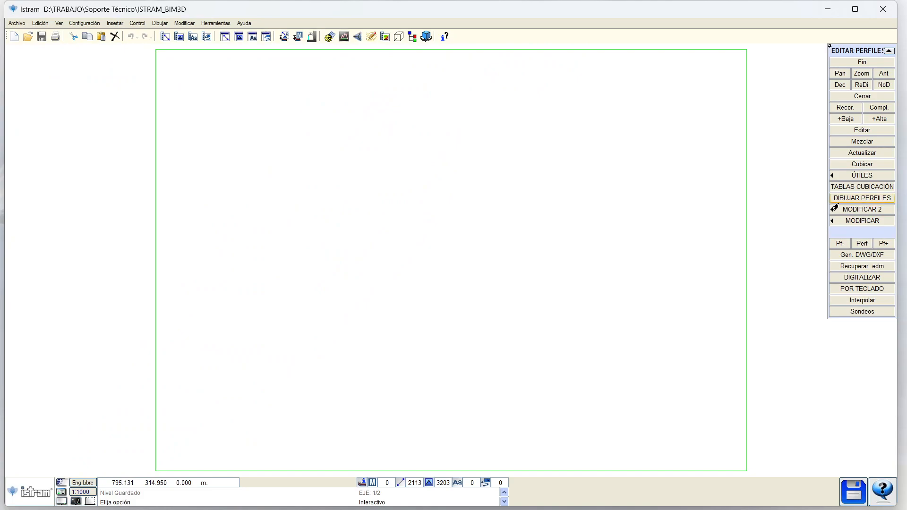
pyautogui.click(843, 202)
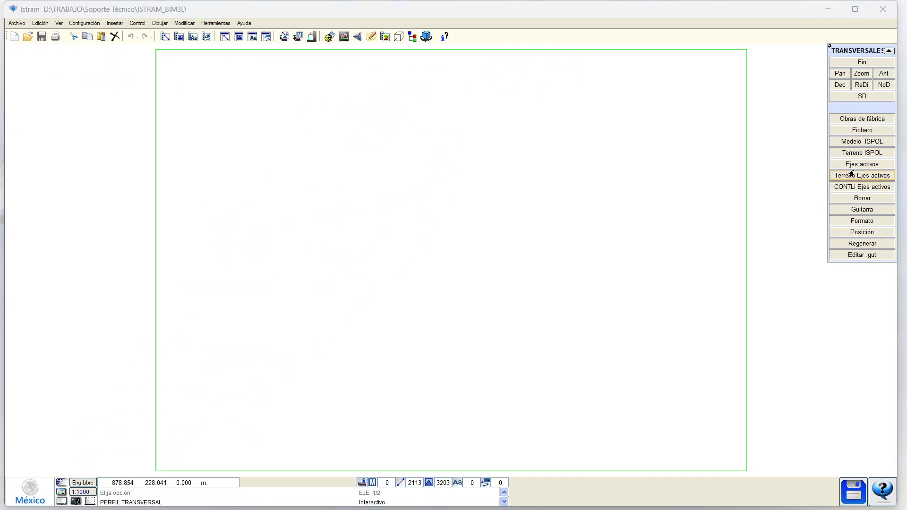
pyautogui.click(844, 142)
pyautogui.click(497, 246)
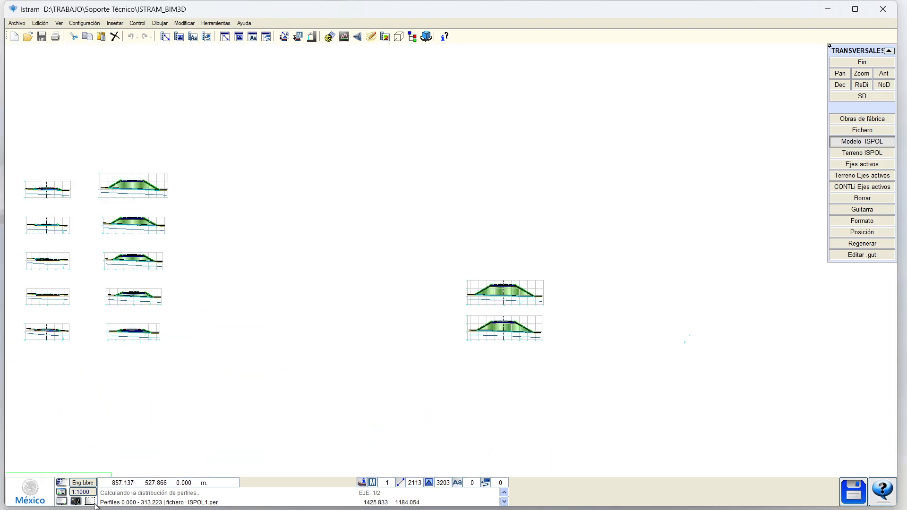
# Examine the lining on both embankment slopes in the drawn cross-section at PK 0+300
pyautogui.scroll(3, 526, 307)
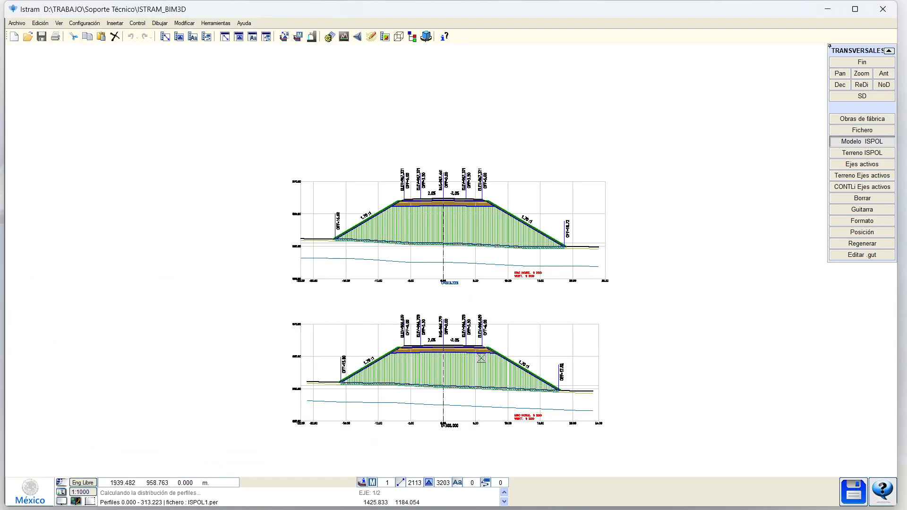
pyautogui.moveTo(465, 367); pyautogui.dragTo(401, 295, button='middle')
pyautogui.scroll(2, 360, 317)
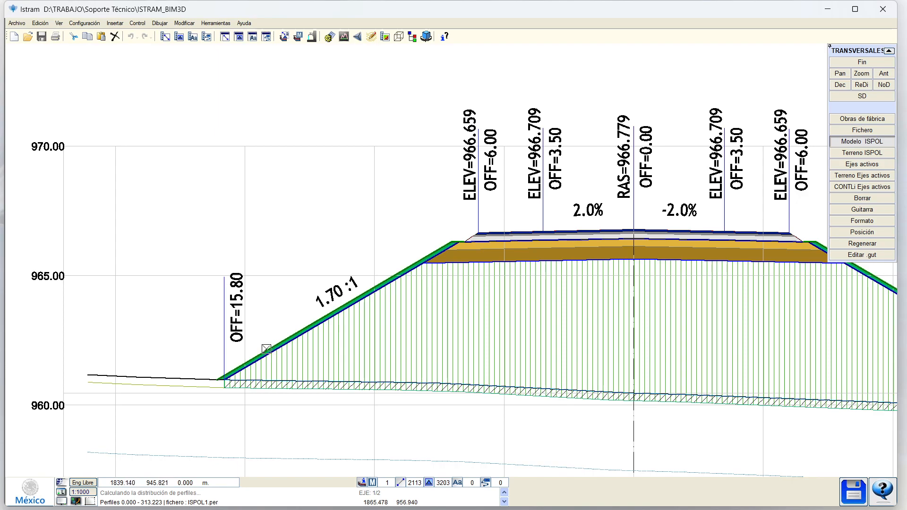
pyautogui.moveTo(336, 339); pyautogui.dragTo(269, 337, button='middle')
pyautogui.moveTo(492, 301); pyautogui.dragTo(274, 307, button='middle')
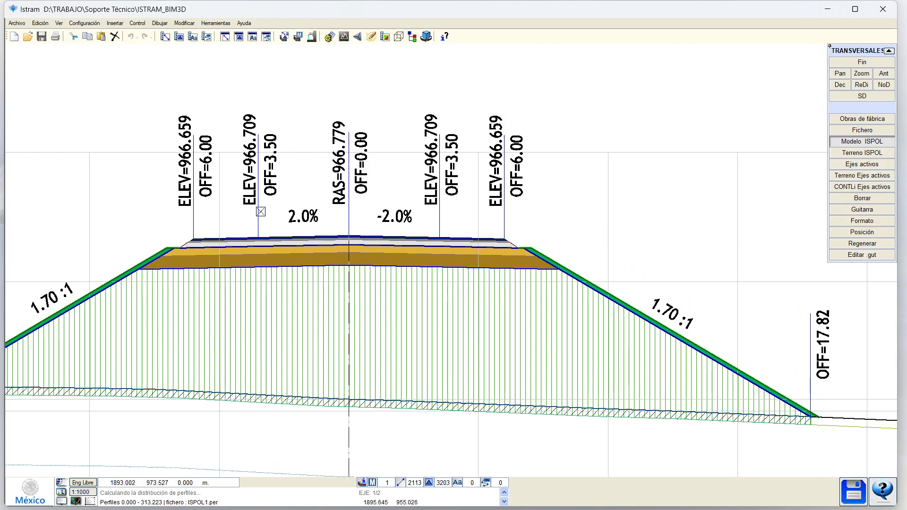
pyautogui.moveTo(218, 290); pyautogui.dragTo(305, 289, button='middle')
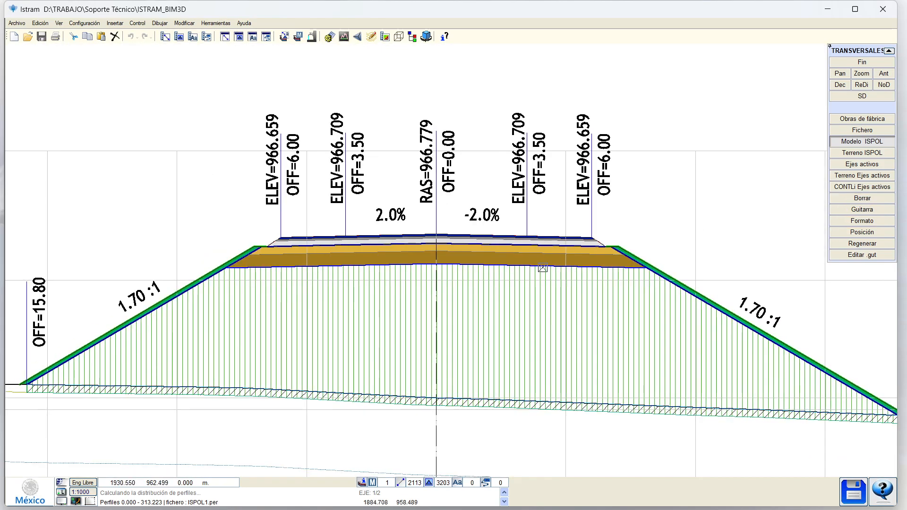
pyautogui.click(860, 210)
pyautogui.scroll(-3, 418, 255)
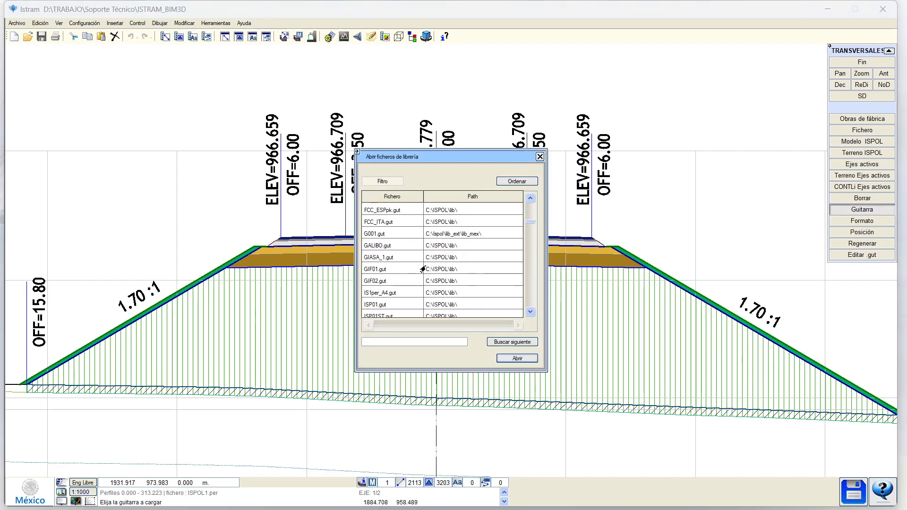
pyautogui.click(411, 269)
pyautogui.click(393, 293)
pyautogui.scroll(-6, 397, 290)
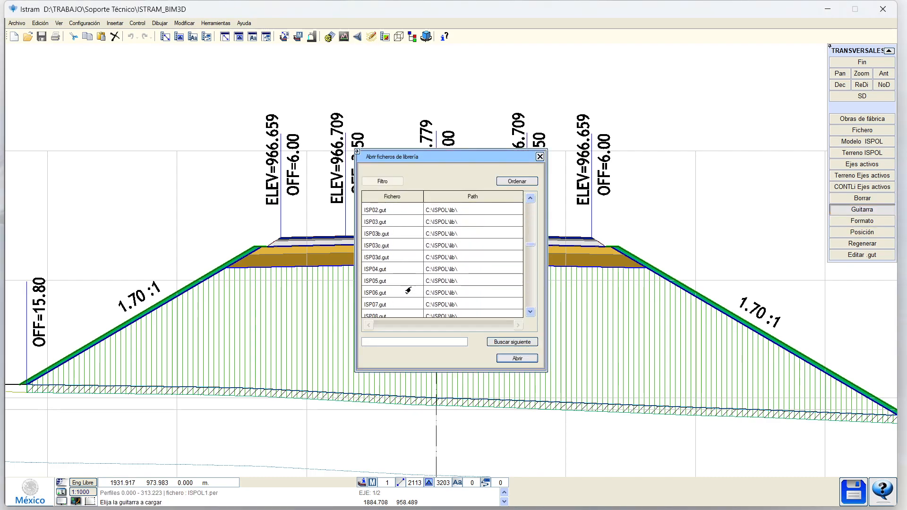
pyautogui.click(409, 282)
pyautogui.scroll(-2, 402, 285)
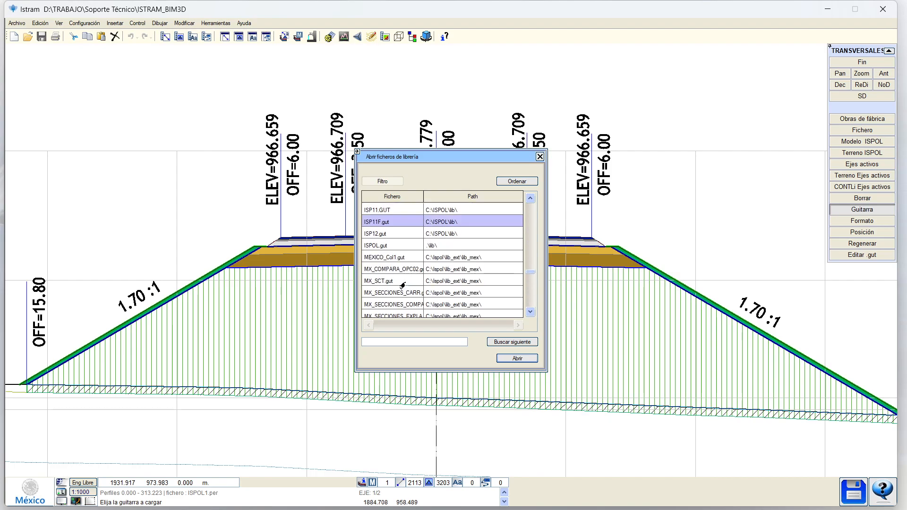
pyautogui.click(540, 157)
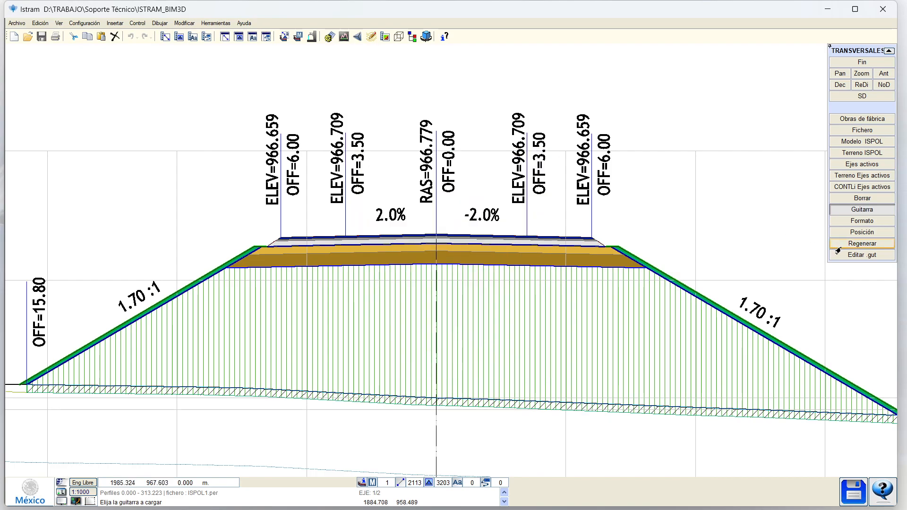
# Examine the Dibujar recintos option in the Mediciones settings of the .gut template, leaving the template editor once done
pyautogui.click(862, 254)
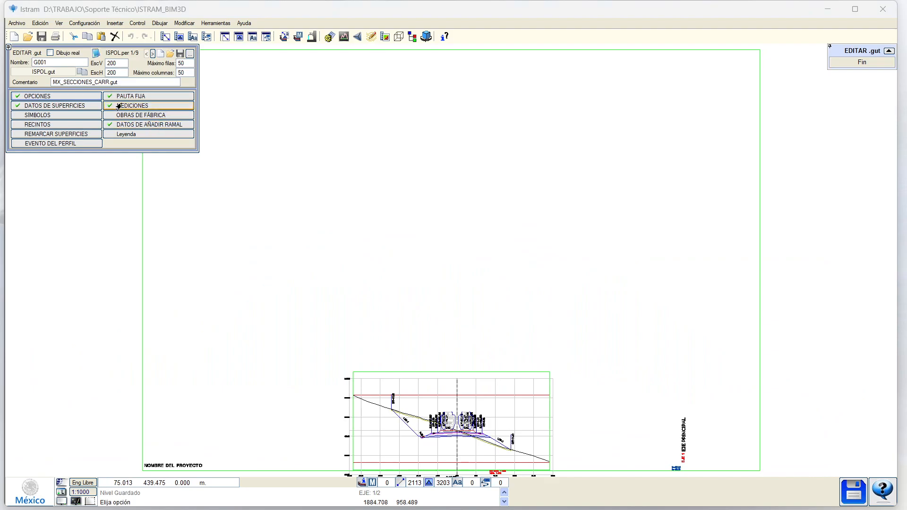
pyautogui.click(119, 107)
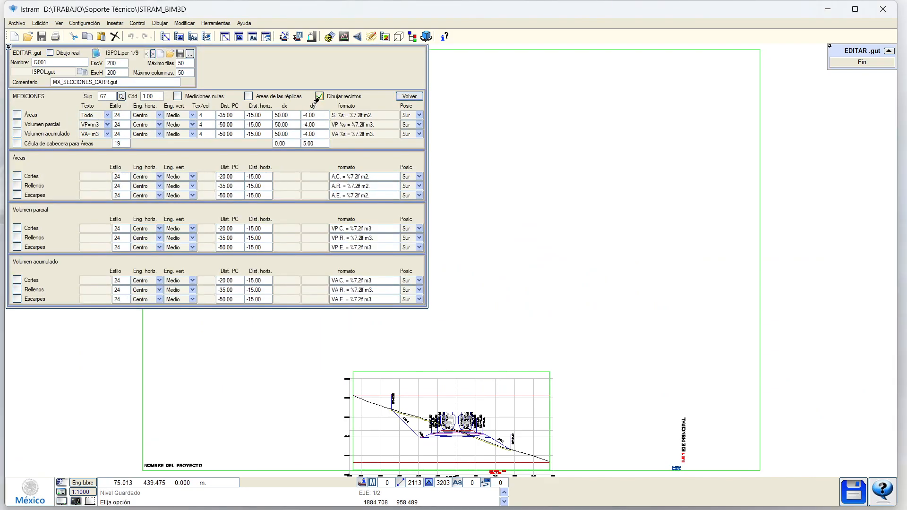
pyautogui.scroll(5, 515, 313)
pyautogui.scroll(2, 537, 280)
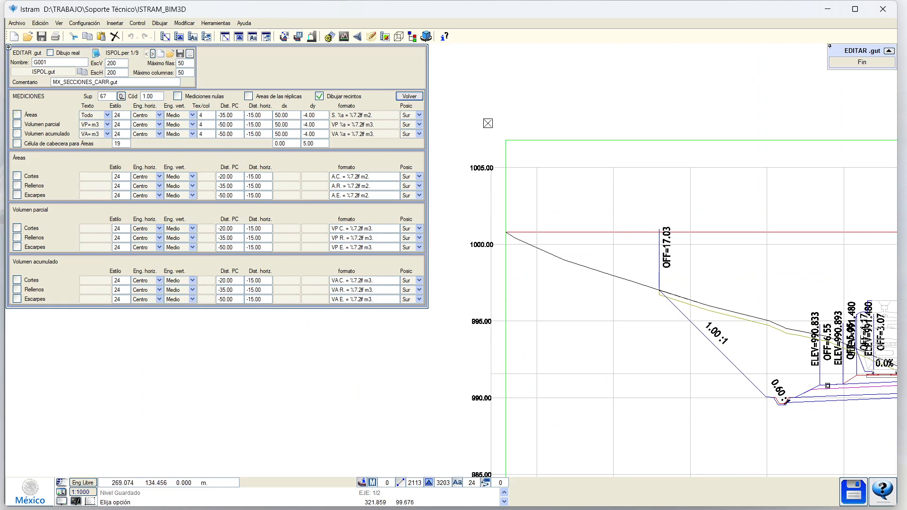
pyautogui.click(861, 64)
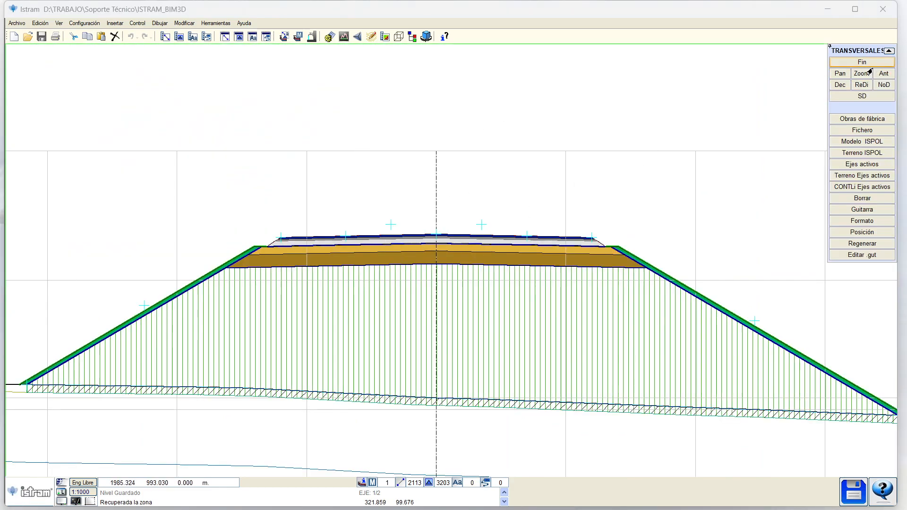
# Review both lined slopes in the PK 0+300 cross-section and return from the cross-section drawings to the Alzado plan view
pyautogui.click(840, 85)
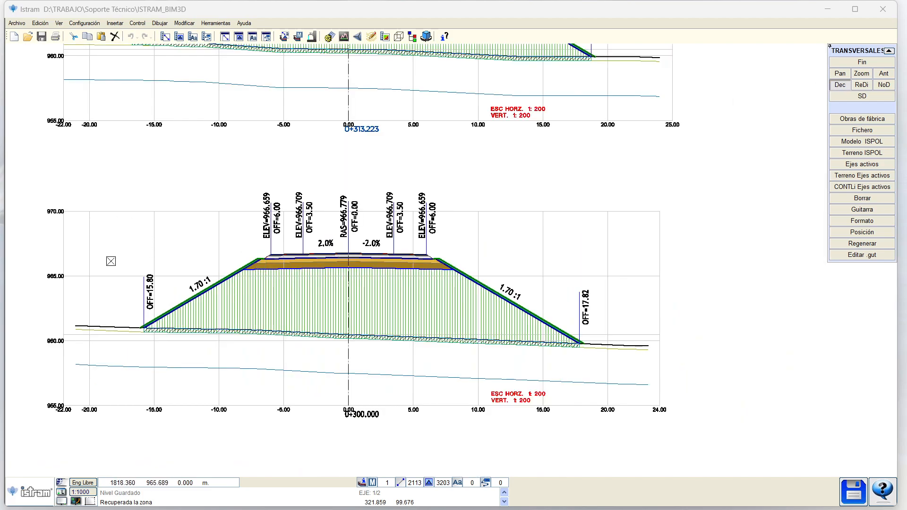
pyautogui.scroll(2, 153, 302)
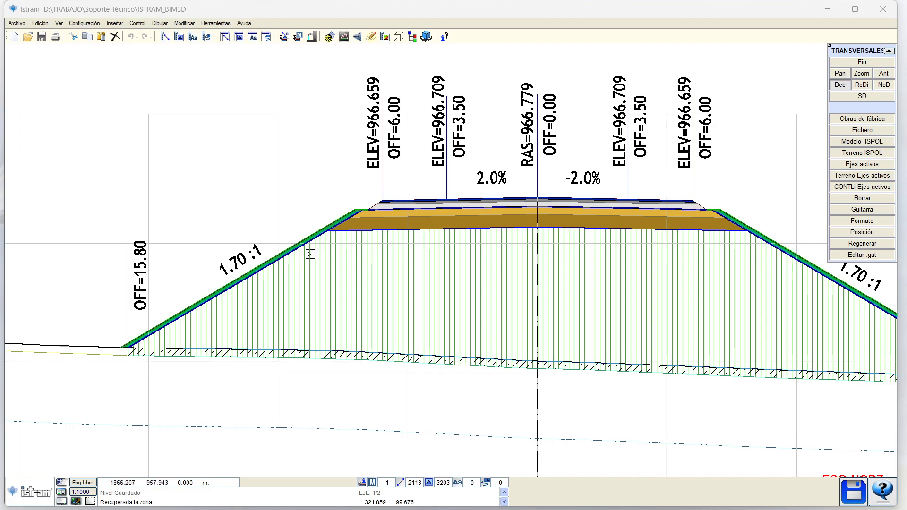
pyautogui.moveTo(443, 281); pyautogui.dragTo(151, 286, button='middle')
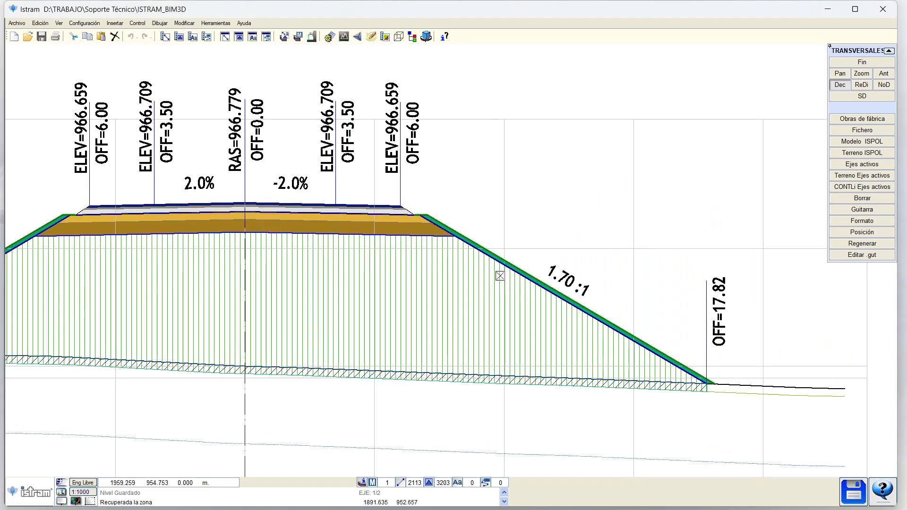
pyautogui.moveTo(184, 248); pyautogui.dragTo(300, 231, button='middle')
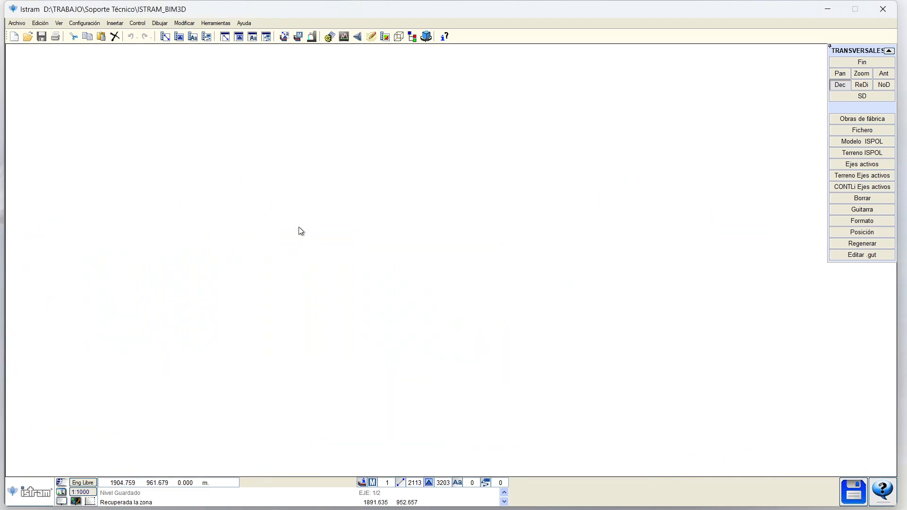
pyautogui.click(862, 62)
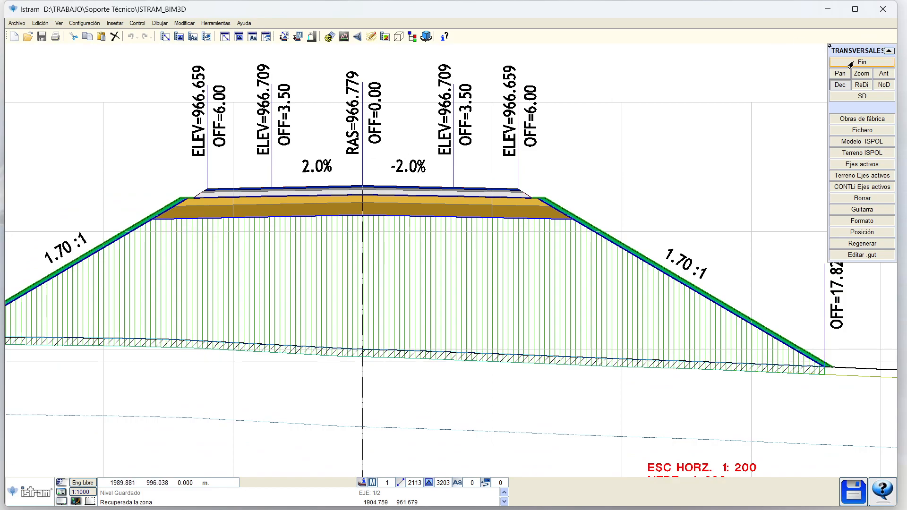
pyautogui.click(836, 62)
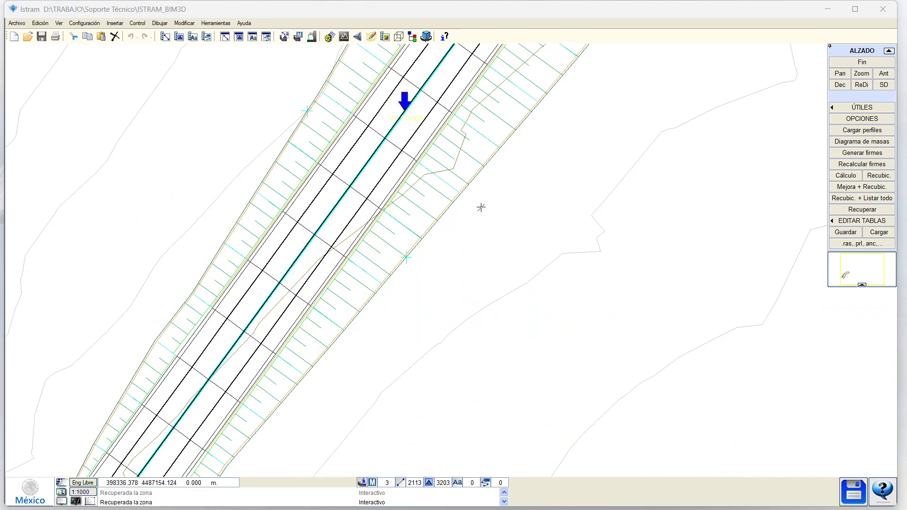
# Inspect the embankment slopes of axis 1 in a 3D view, taking an embankment line as reference point, and return to the plan
pyautogui.moveTo(481, 208); pyautogui.dragTo(441, 276, button='middle')
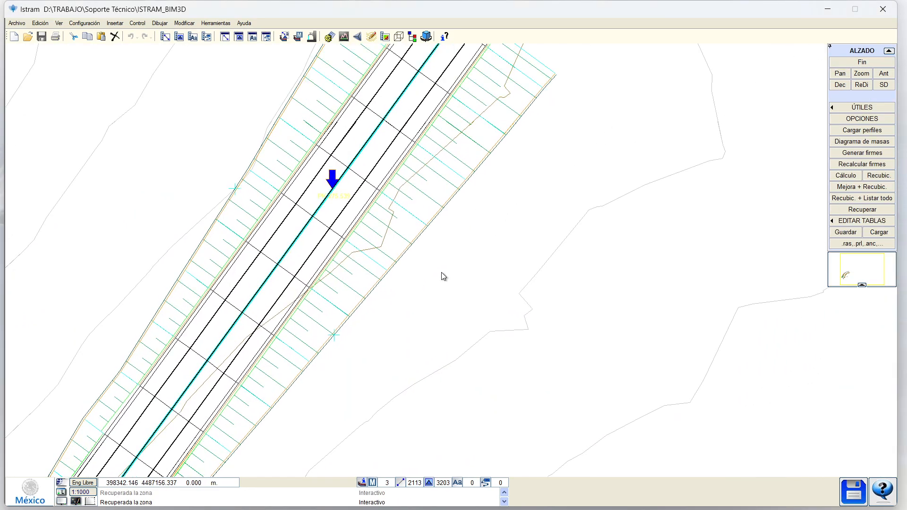
pyautogui.click(398, 36)
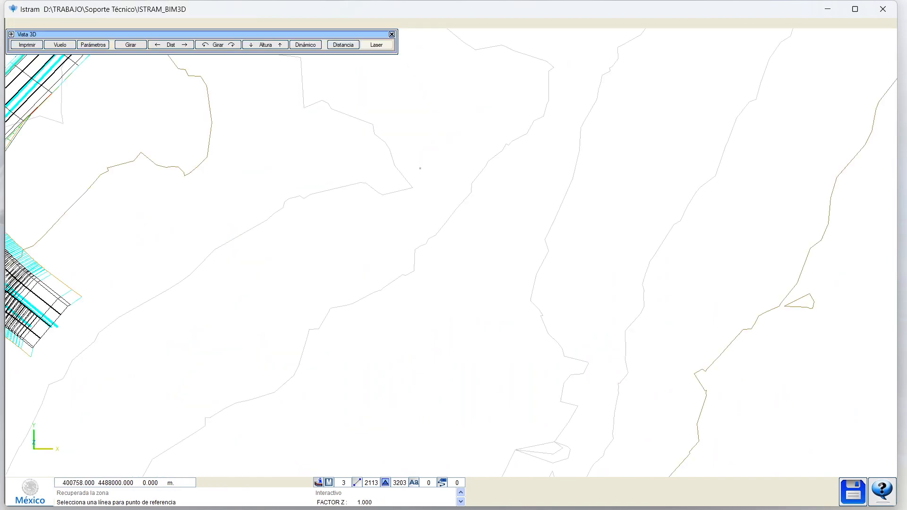
pyautogui.click(440, 198)
pyautogui.scroll(5, 440, 197)
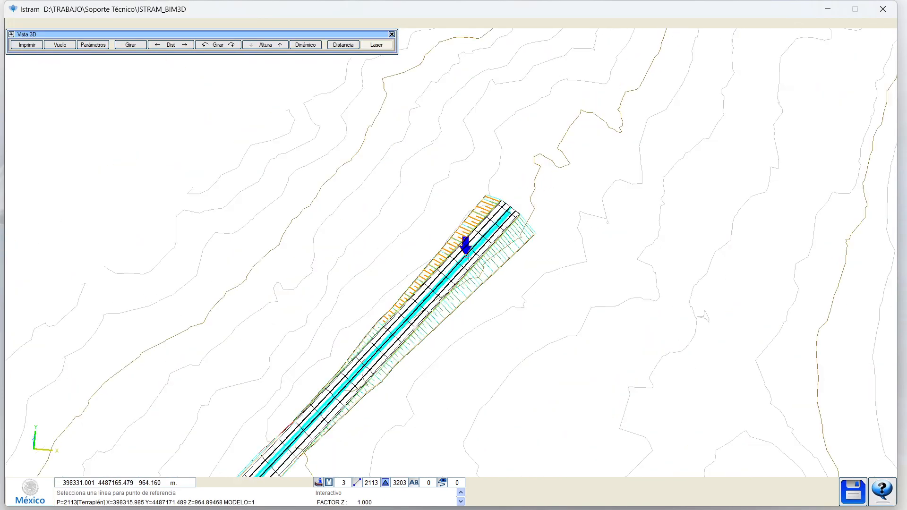
pyautogui.moveTo(491, 365)
pyautogui.mouseDown(button='middle')
pyautogui.moveTo(387, 326)
pyautogui.moveTo(442, 247)
pyautogui.moveTo(474, 306)
pyautogui.moveTo(419, 432)
pyautogui.moveTo(318, 375)
pyautogui.moveTo(300, 384)
pyautogui.moveTo(403, 404)
pyautogui.moveTo(350, 287)
pyautogui.moveTo(348, 345)
pyautogui.moveTo(492, 350)
pyautogui.mouseUp(button='middle')
pyautogui.click(392, 34)
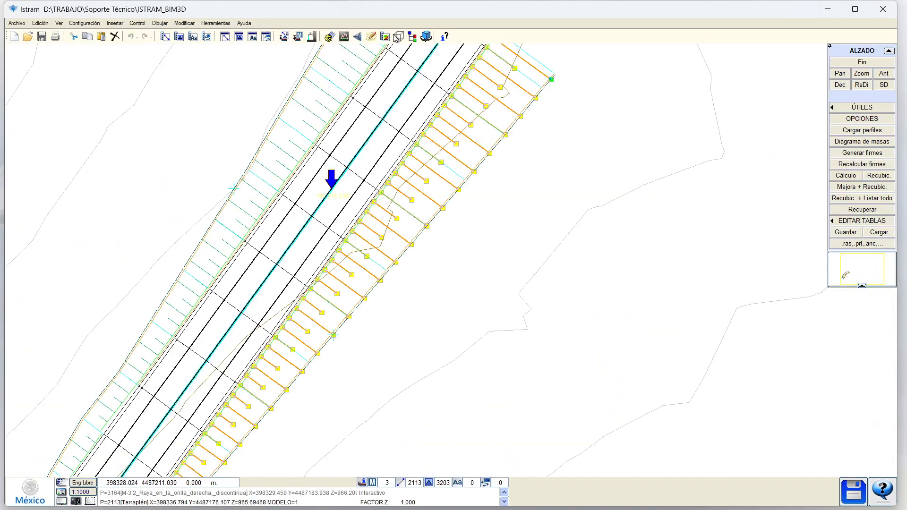
# Display the real section at PK 290.461 and draw the plan of axis 1 from PK 0.000 to 313.223
pyautogui.rightClick(467, 236)
pyautogui.click(468, 180)
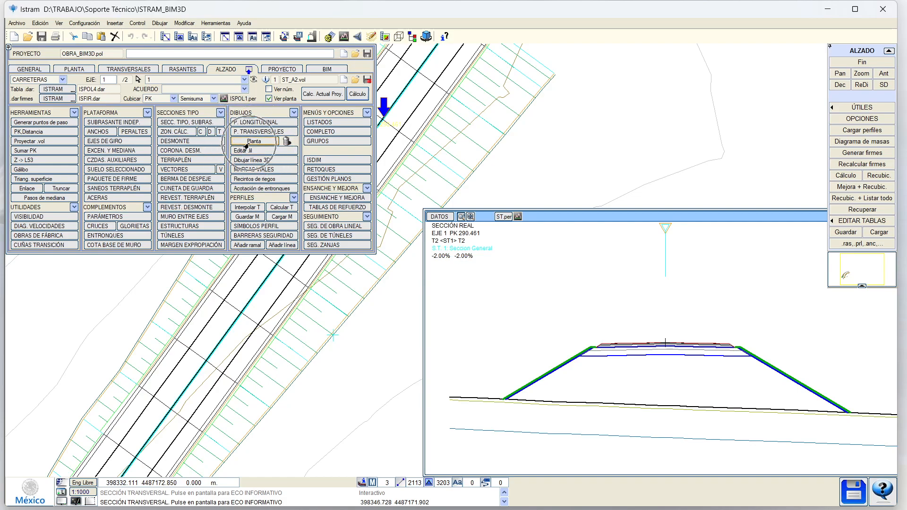
pyautogui.click(249, 141)
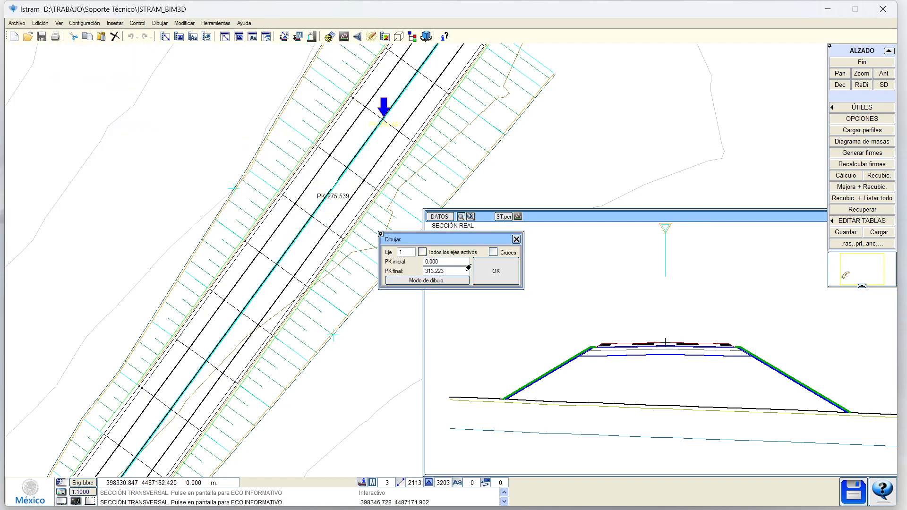
pyautogui.click(494, 272)
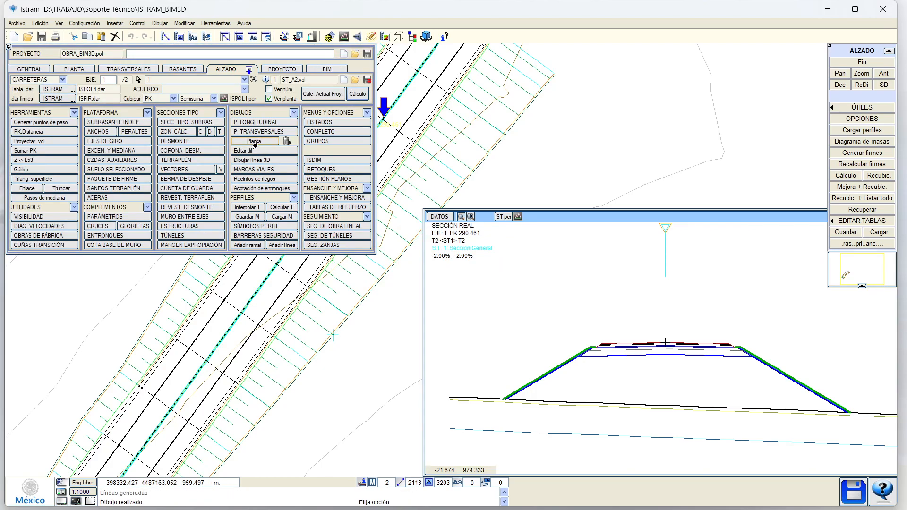
# Redraw the plan of axis 1 from PK 0.000 to 313.223 using the MX_Seccion3D.lil library file as drawing mode
pyautogui.click(255, 142)
pyautogui.click(405, 281)
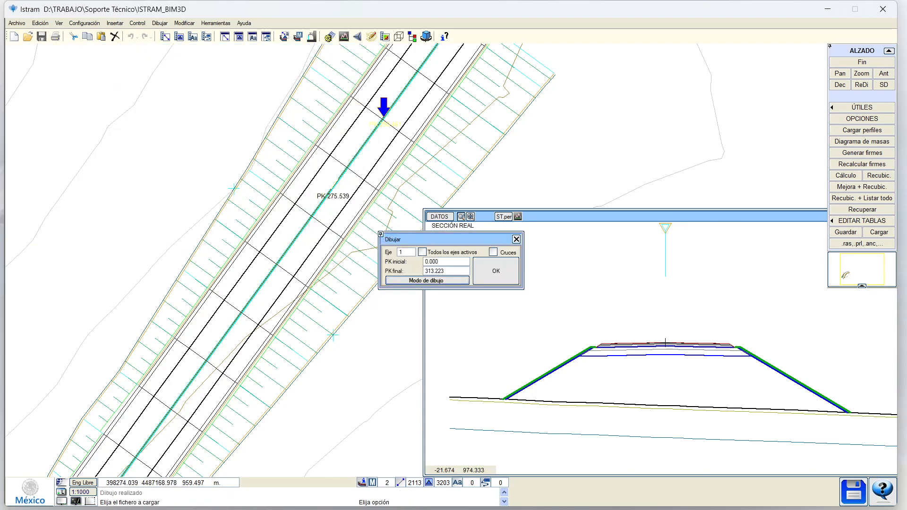
pyautogui.scroll(-2, 331, 194)
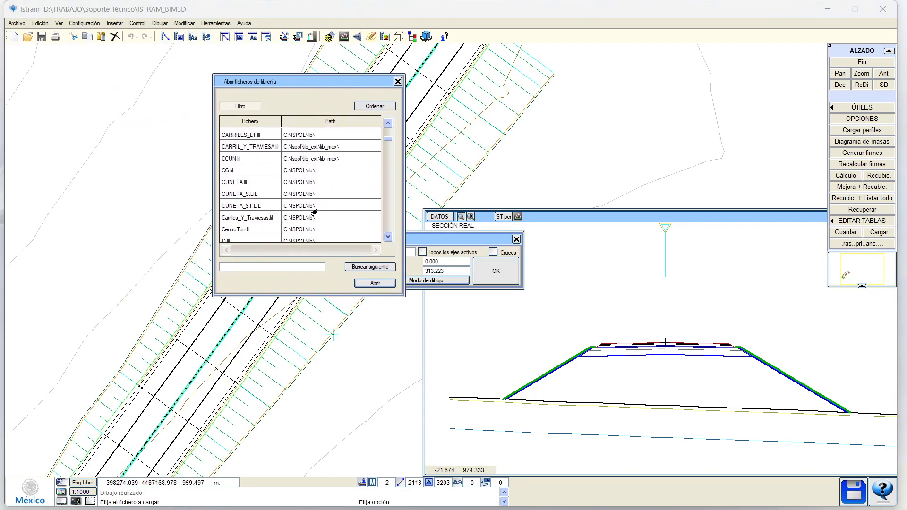
pyautogui.scroll(-8, 315, 212)
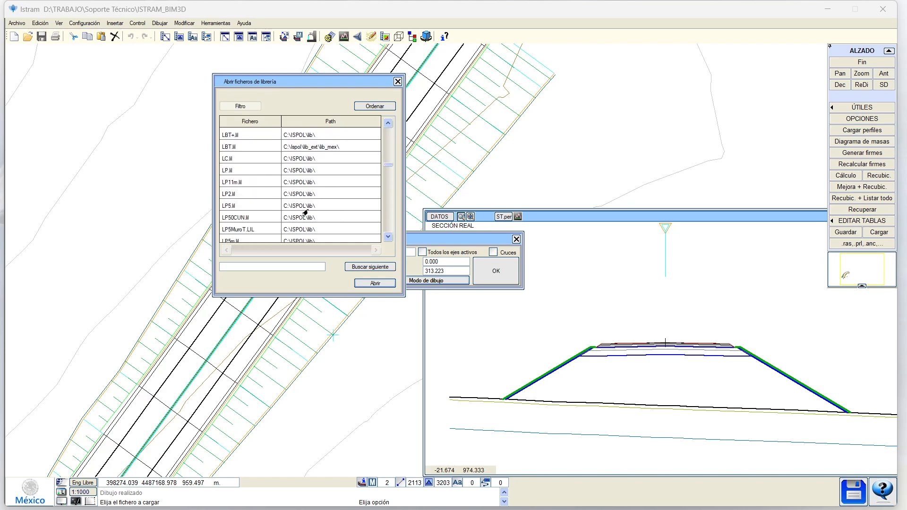
pyautogui.scroll(-7, 305, 213)
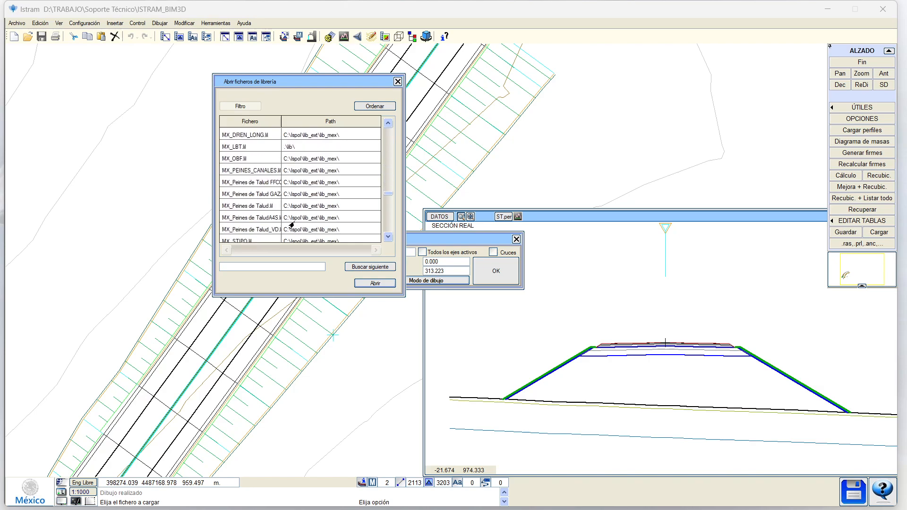
pyautogui.scroll(-2, 286, 227)
pyautogui.click(255, 195)
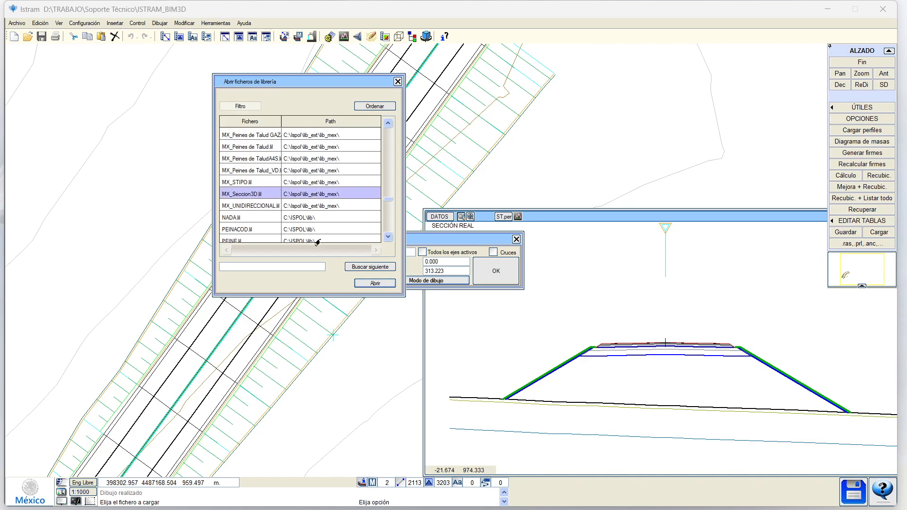
pyautogui.click(371, 285)
pyautogui.click(497, 276)
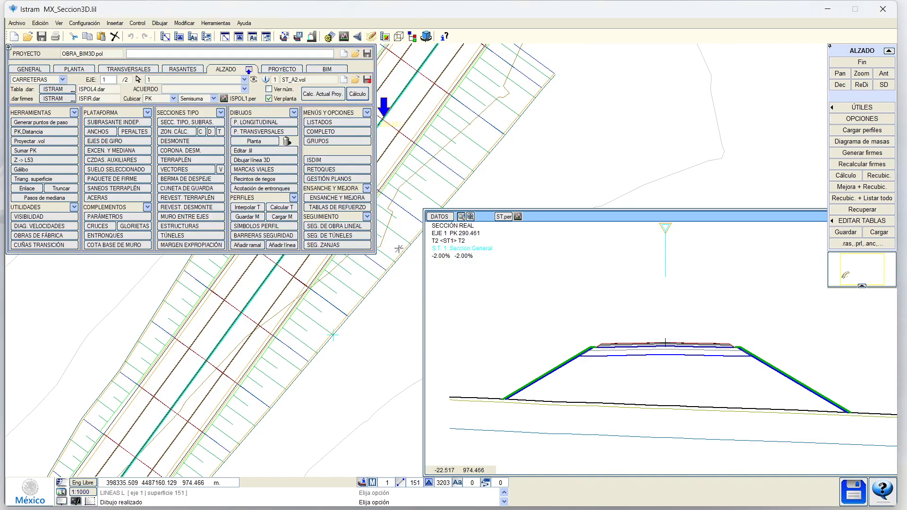
# Examine the 3D section lines drawn along axis 1 in the 3D view, clearing the section window out of the way
pyautogui.click(247, 70)
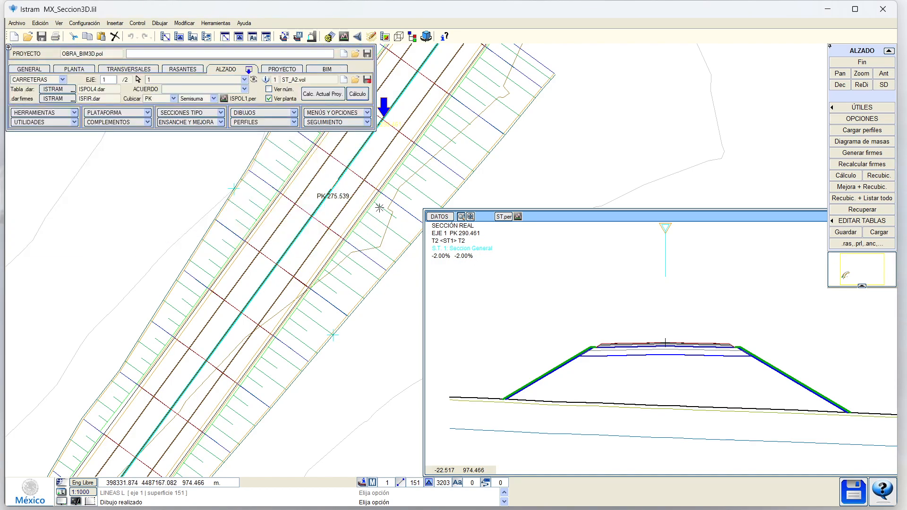
pyautogui.scroll(2, 379, 208)
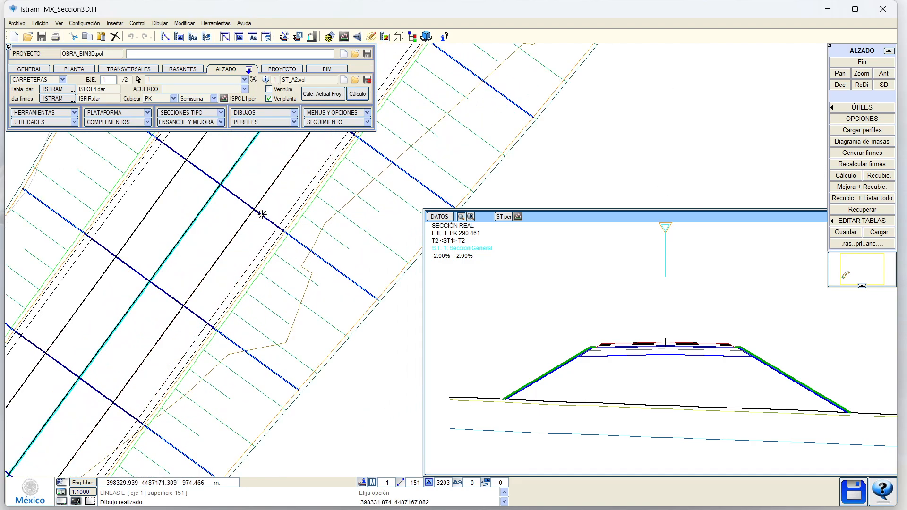
pyautogui.click(263, 215)
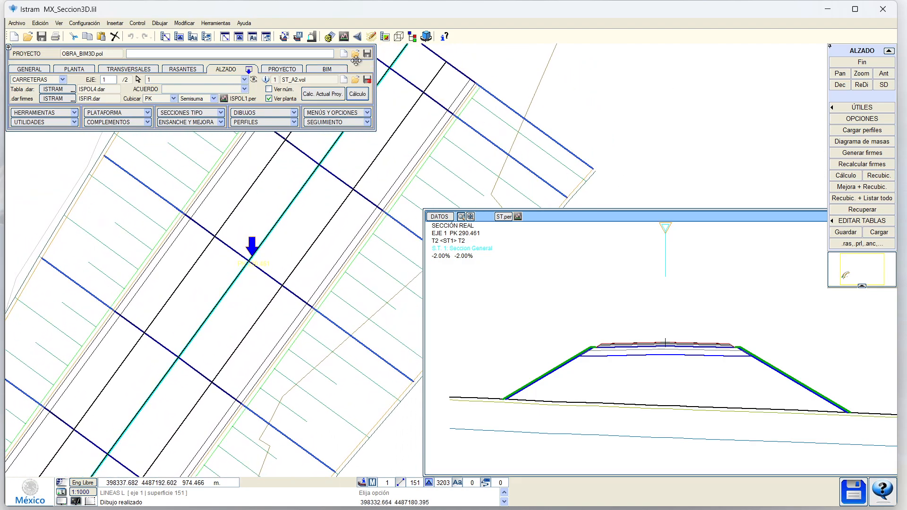
pyautogui.click(399, 37)
pyautogui.click(407, 220)
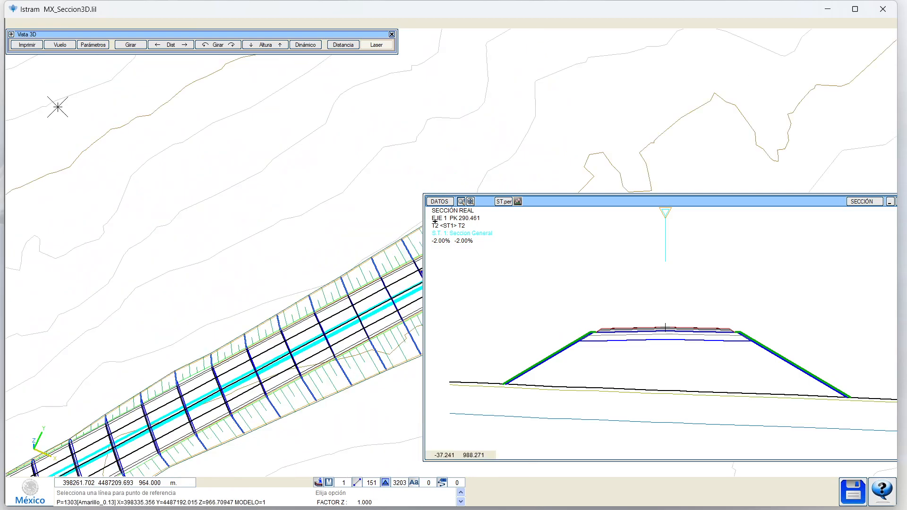
pyautogui.click(890, 202)
pyautogui.moveTo(510, 361); pyautogui.dragTo(370, 378, button='middle')
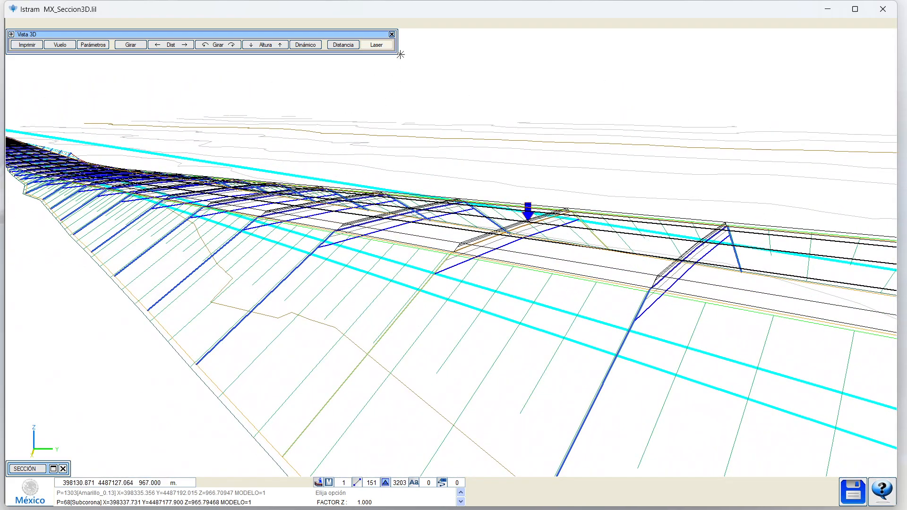
pyautogui.click(391, 35)
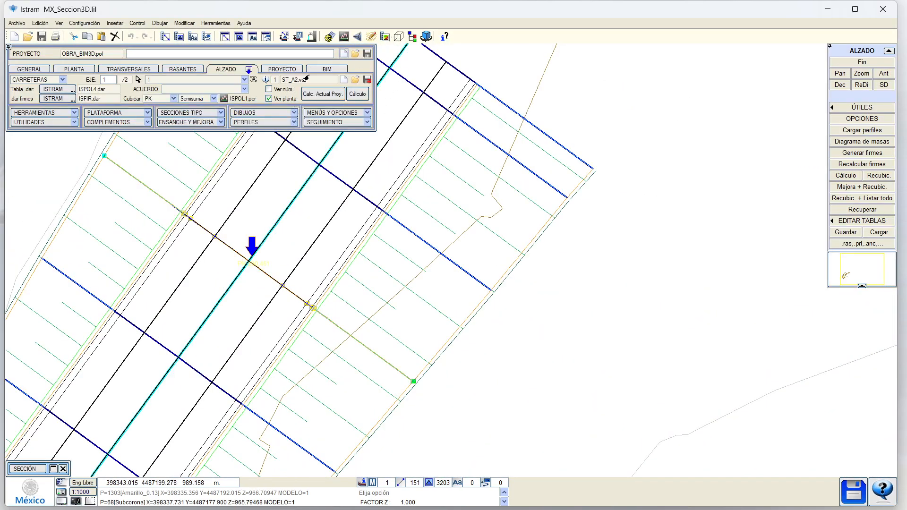
# Recalculate the current project and display the real section of axis 1 at PK 289.967
pyautogui.click(320, 98)
pyautogui.press('Return')
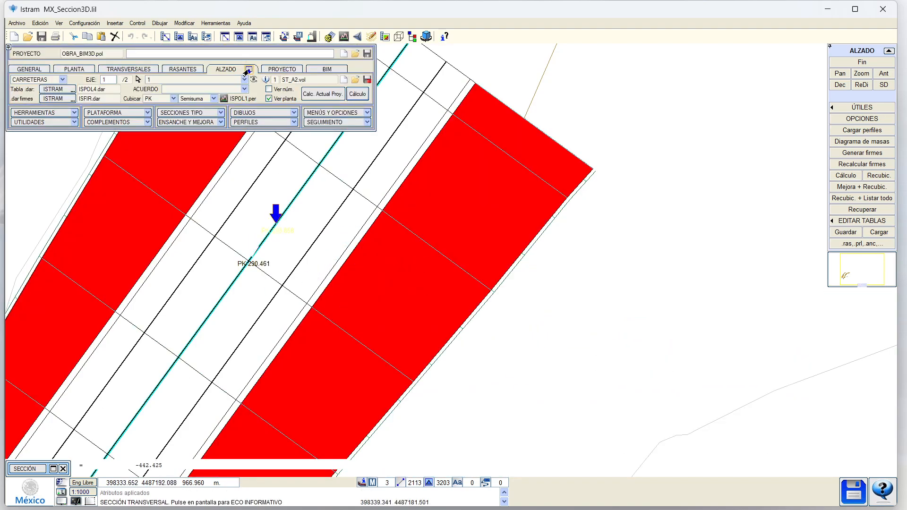
pyautogui.click(279, 283)
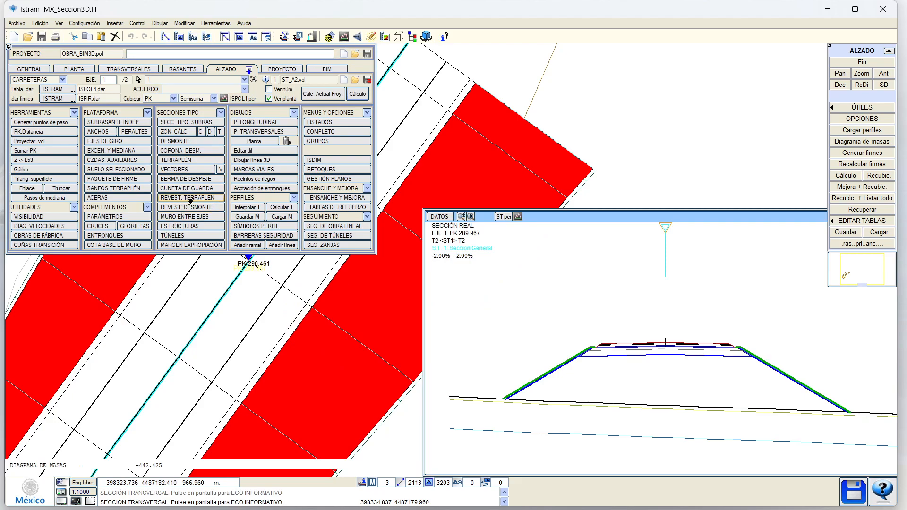
# Review the embankment lining definitions of axis 1 for the right and left sides, including the available exterior reference types
pyautogui.click(190, 198)
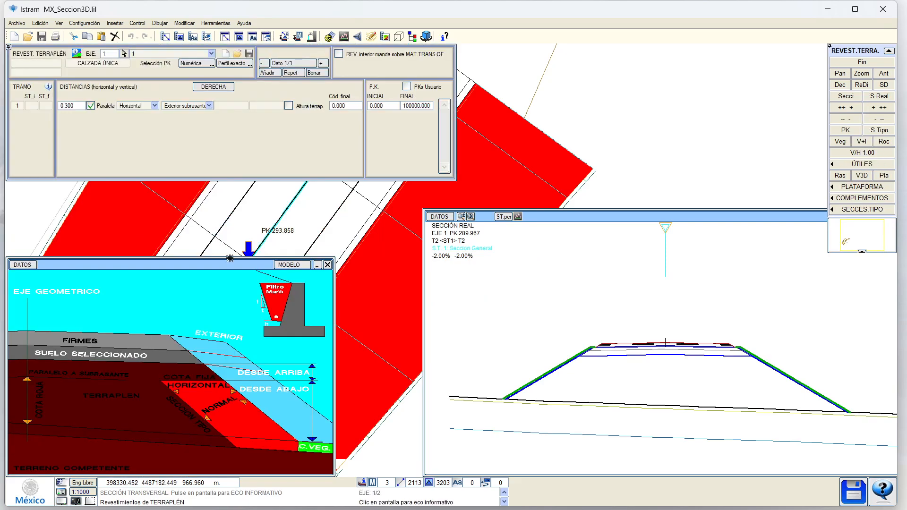
pyautogui.click(317, 266)
pyautogui.click(283, 283)
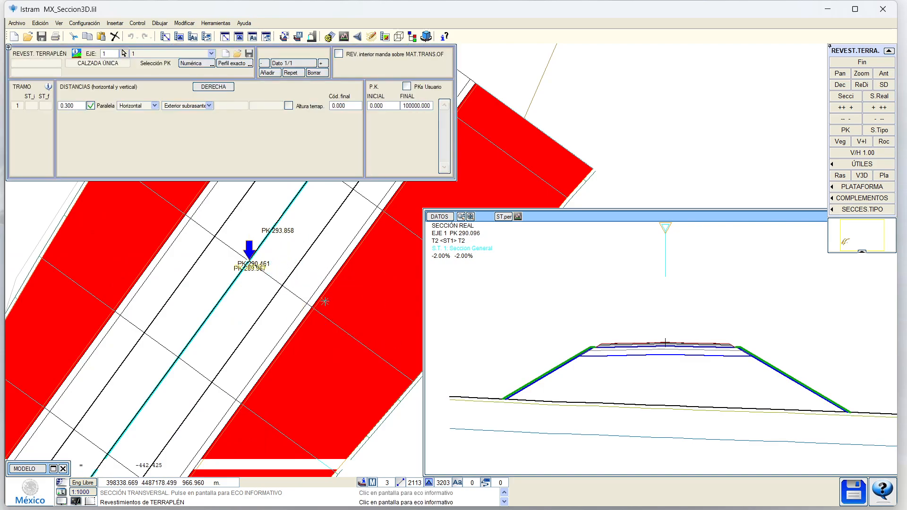
pyautogui.click(182, 107)
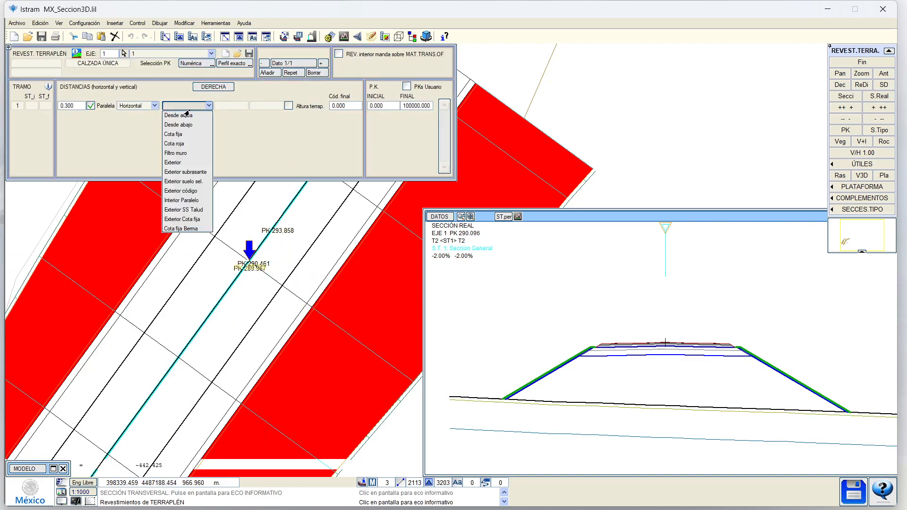
pyautogui.click(187, 143)
pyautogui.click(208, 88)
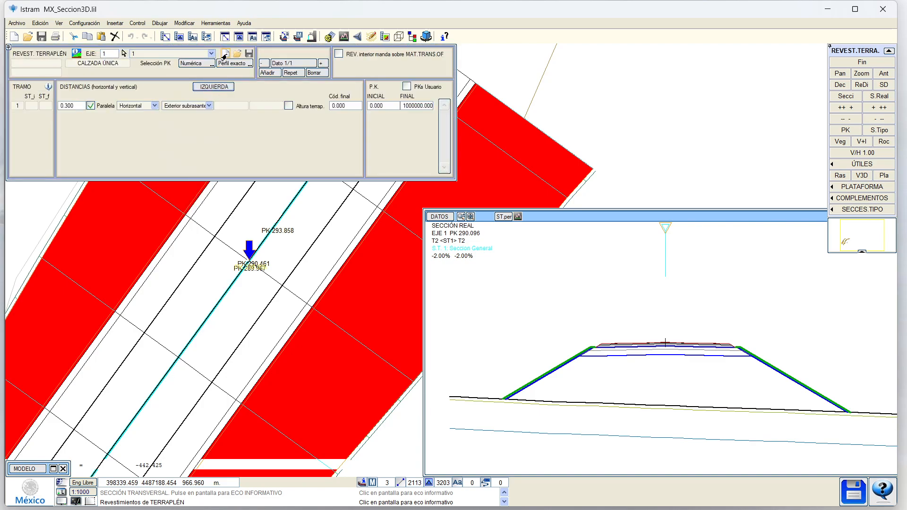
# Add a new embankment lining record for the right side of axis 1 with final PK 10000
pyautogui.click(211, 87)
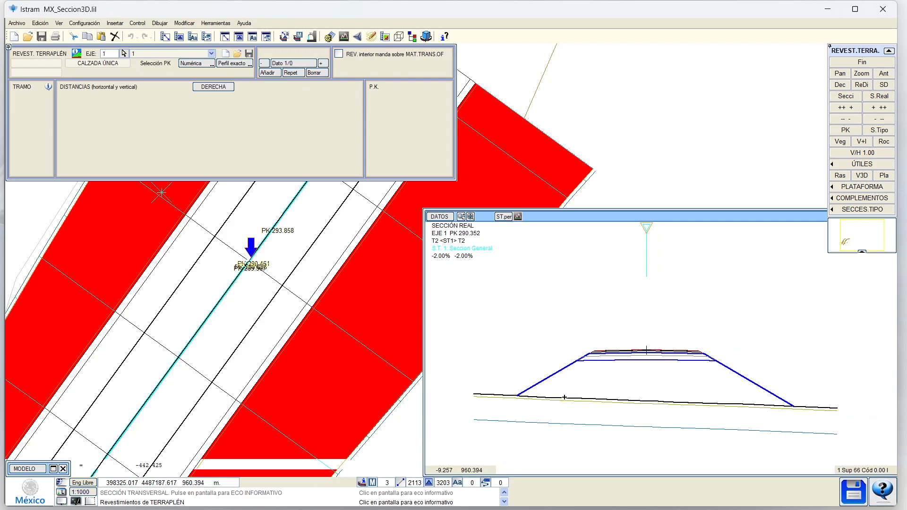
pyautogui.scroll(1, 657, 381)
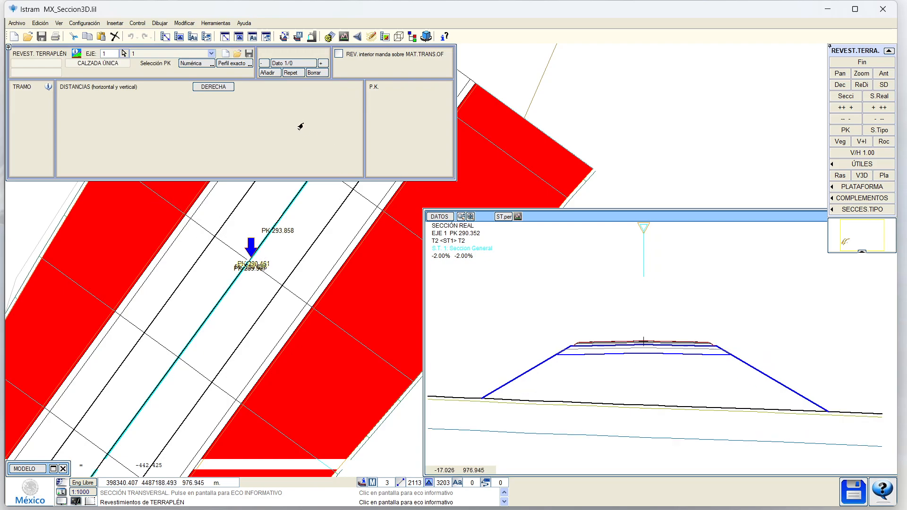
pyautogui.click(267, 73)
pyautogui.click(400, 105)
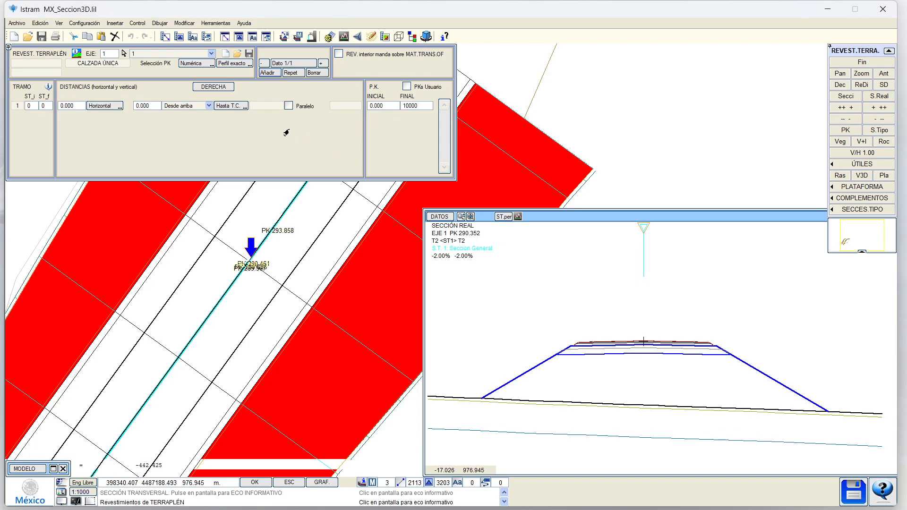
pyautogui.press('Return')
# Set the right lining's type to Cota roja with 1.000 at the initial and final PK, and display the section at PK 289.861
pyautogui.click(173, 107)
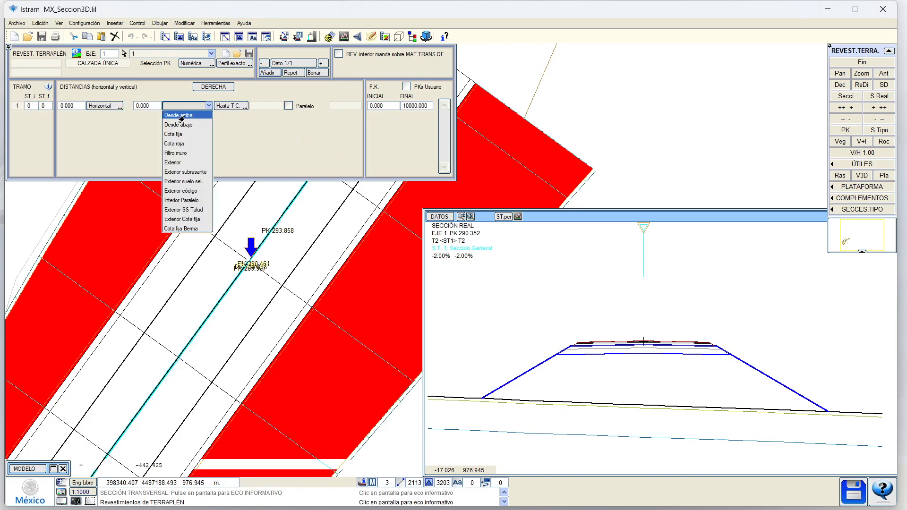
pyautogui.click(183, 144)
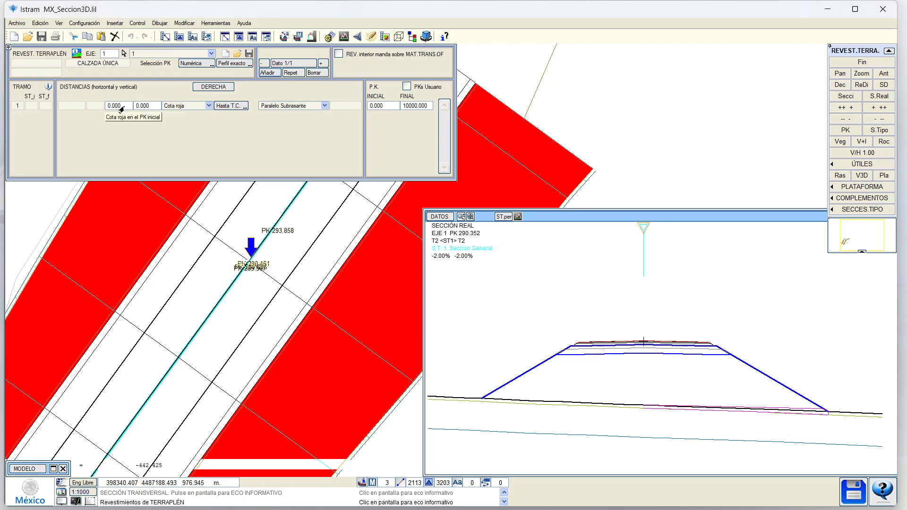
pyautogui.click(215, 249)
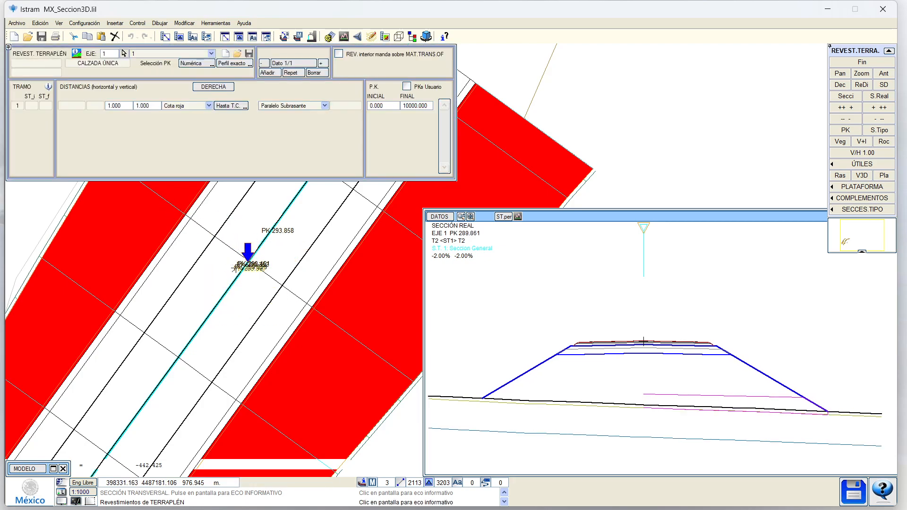
pyautogui.click(313, 311)
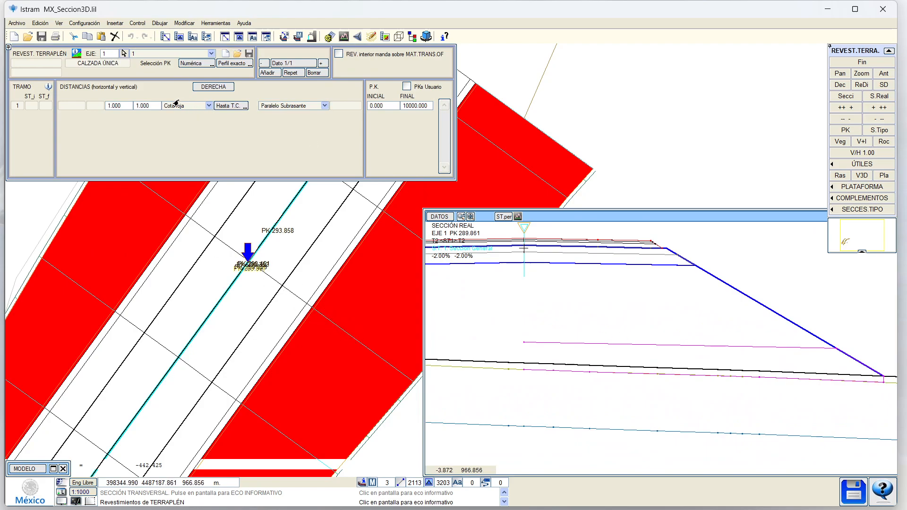
# Set the right lining's red height to 2.000 at both the initial and final PK
pyautogui.click(141, 105)
pyautogui.write('2')
pyautogui.press('Return')
pyautogui.click(126, 106)
pyautogui.write('2')
pyautogui.press('Return')
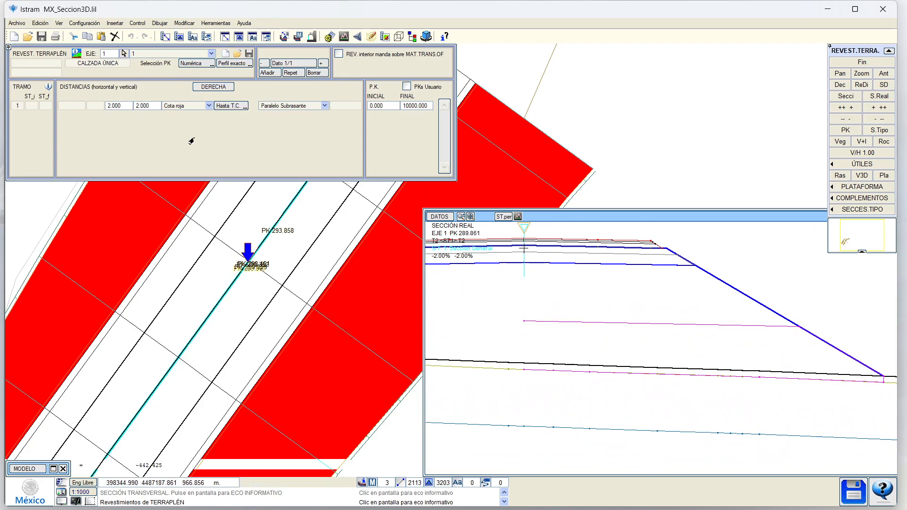
# Set the right lining's red height to 1.000 at the initial PK and 5.000 at the final PK
pyautogui.click(121, 106)
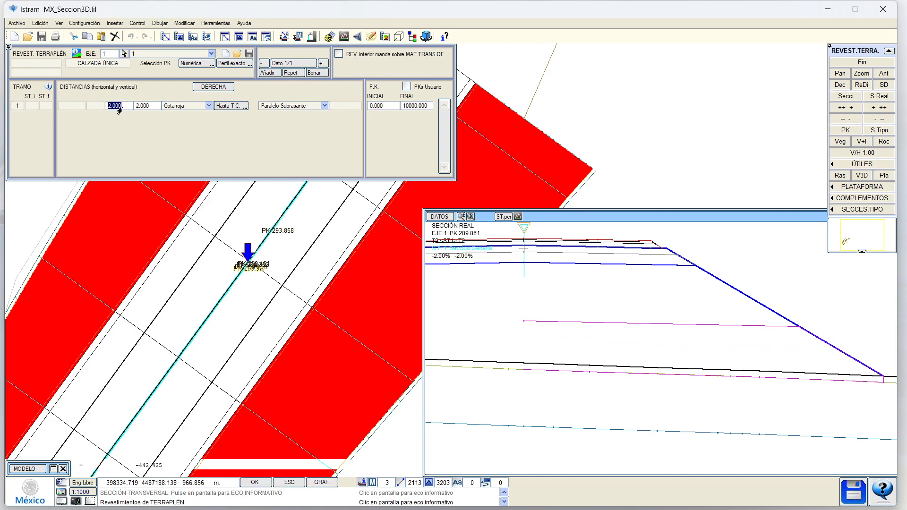
pyautogui.write('1')
pyautogui.press('Return')
pyautogui.click(146, 107)
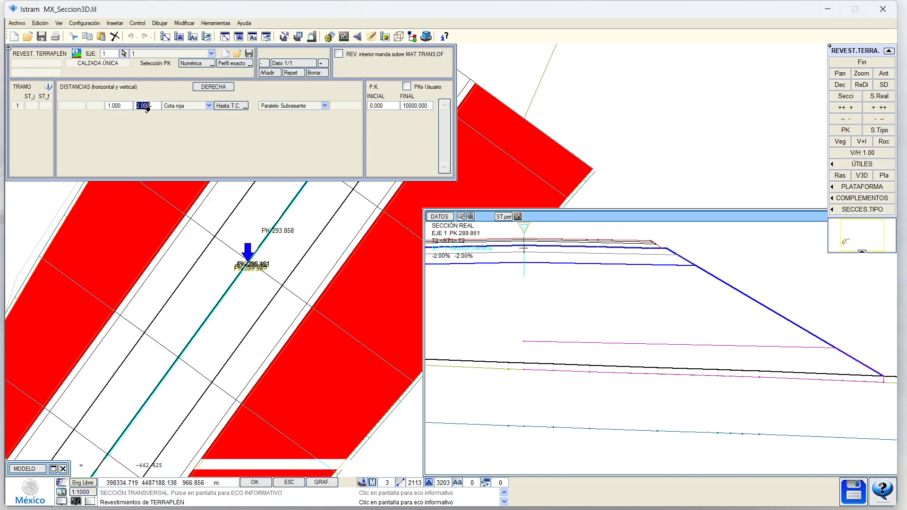
pyautogui.write('3')
pyautogui.press('Return')
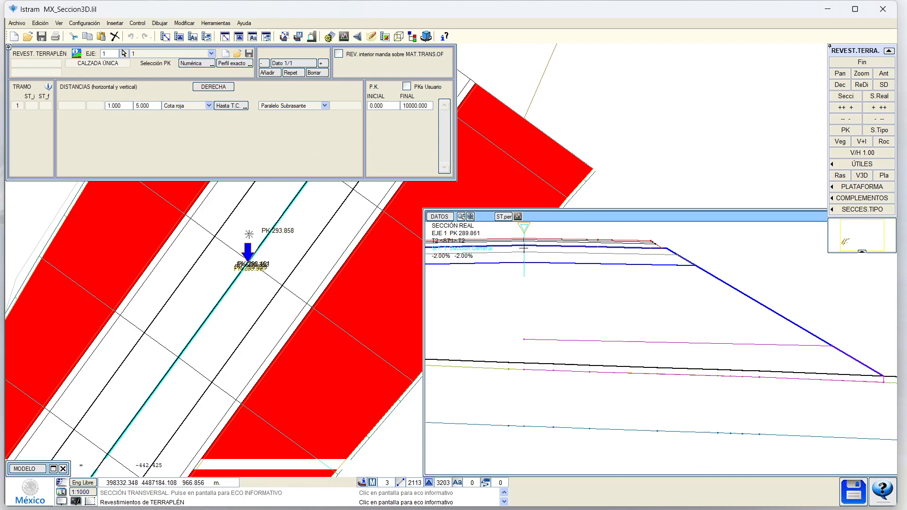
# Examine the lining in the real sections back along axis 1, including PK 281.265 and PK 262.536
pyautogui.click(196, 326)
pyautogui.click(187, 344)
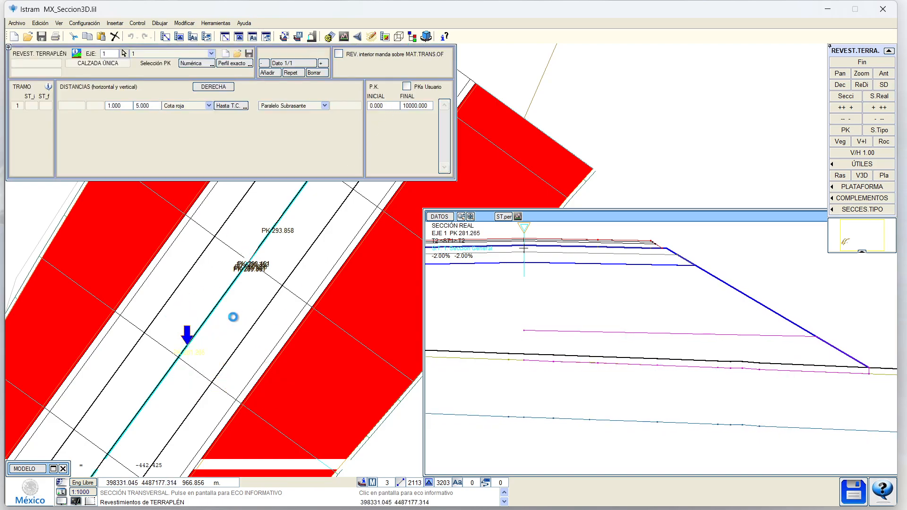
pyautogui.click(165, 373)
pyautogui.click(168, 341)
pyautogui.click(158, 354)
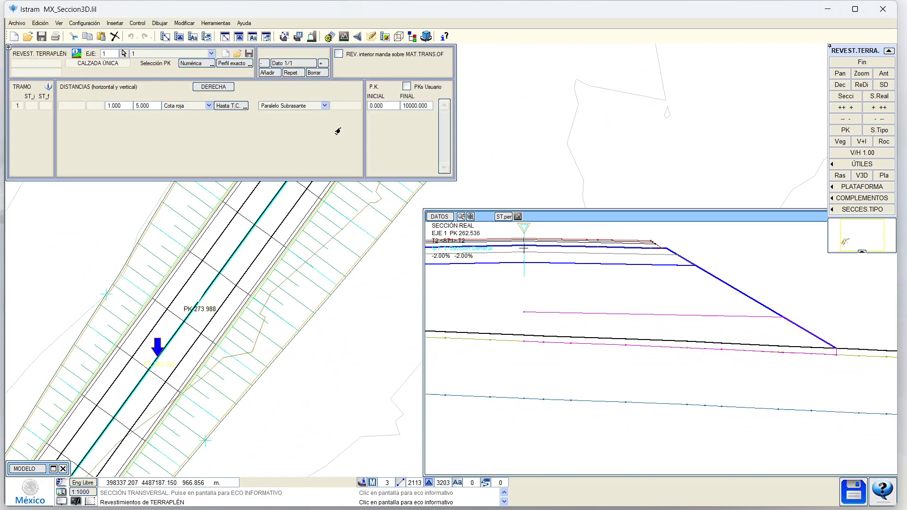
# Limit the right lining to the stretch from PK 200 to PK 260
pyautogui.click(377, 106)
pyautogui.write('200')
pyautogui.click(405, 106)
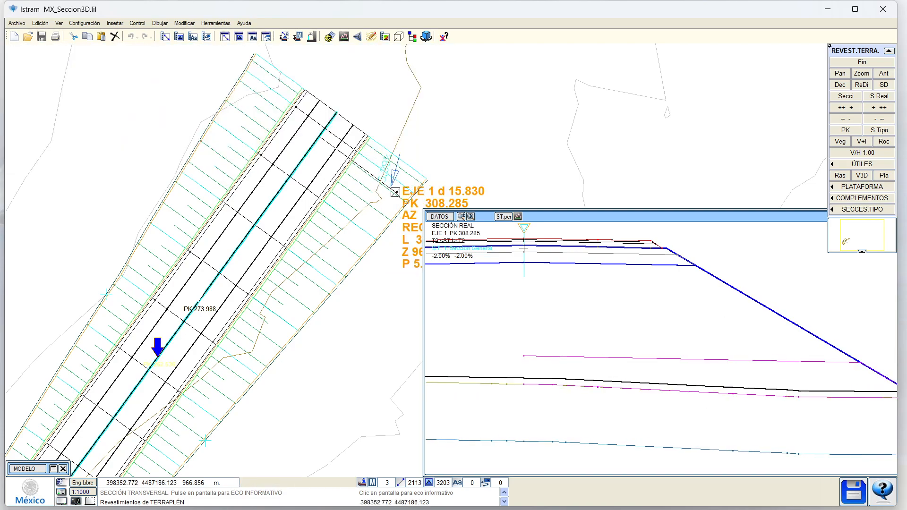
pyautogui.rightClick(405, 187)
pyautogui.click(413, 108)
pyautogui.write('2')
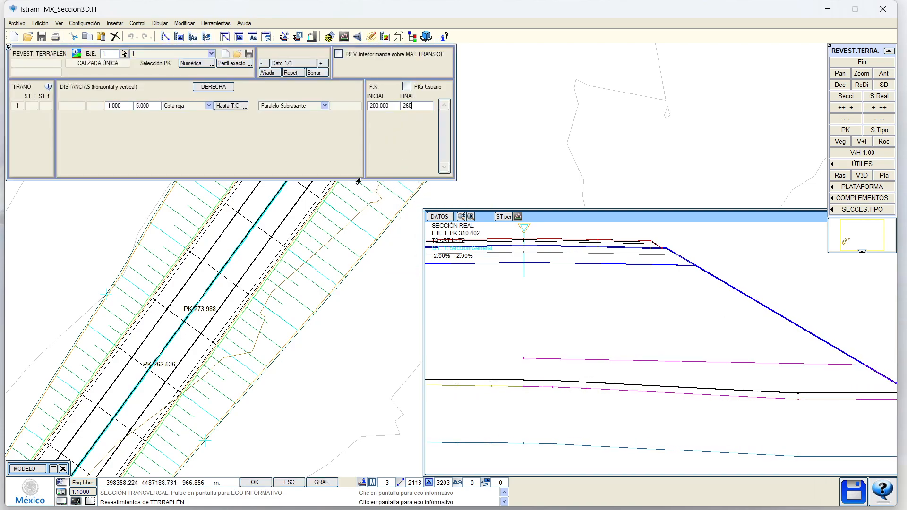
pyautogui.write('60')
pyautogui.press('Return')
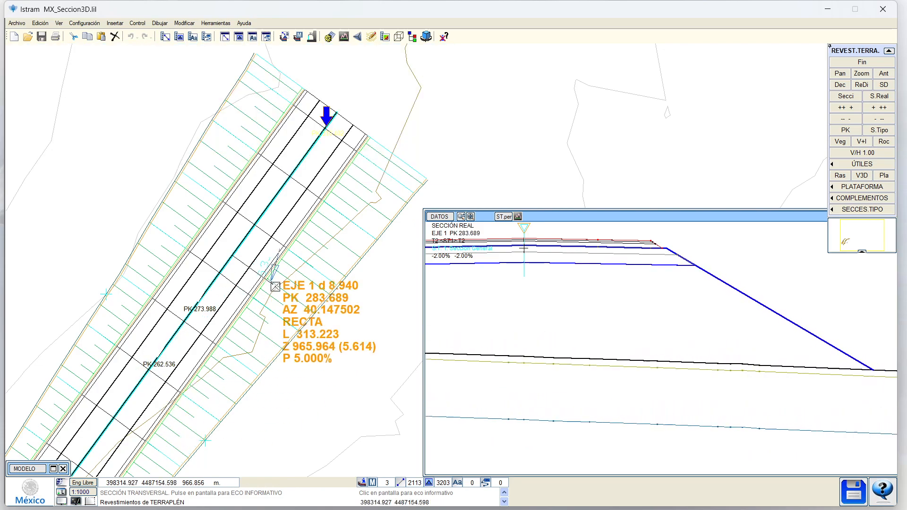
# Examine the real sections of axis 1 around the lining's limits, including PK 266.974, PK 200 and PK 269.814
pyautogui.rightClick(365, 192)
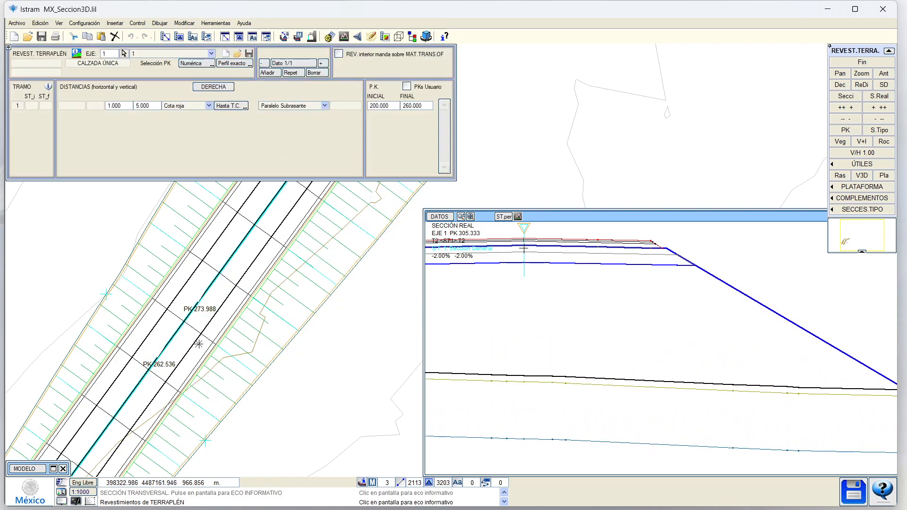
pyautogui.click(215, 362)
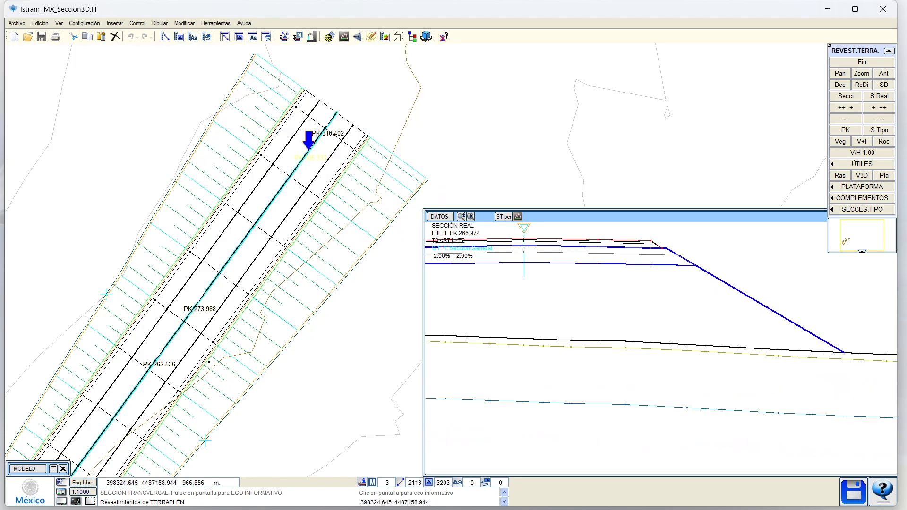
pyautogui.rightClick(214, 362)
pyautogui.moveTo(156, 371); pyautogui.dragTo(259, 281, button='middle')
pyautogui.click(380, 105)
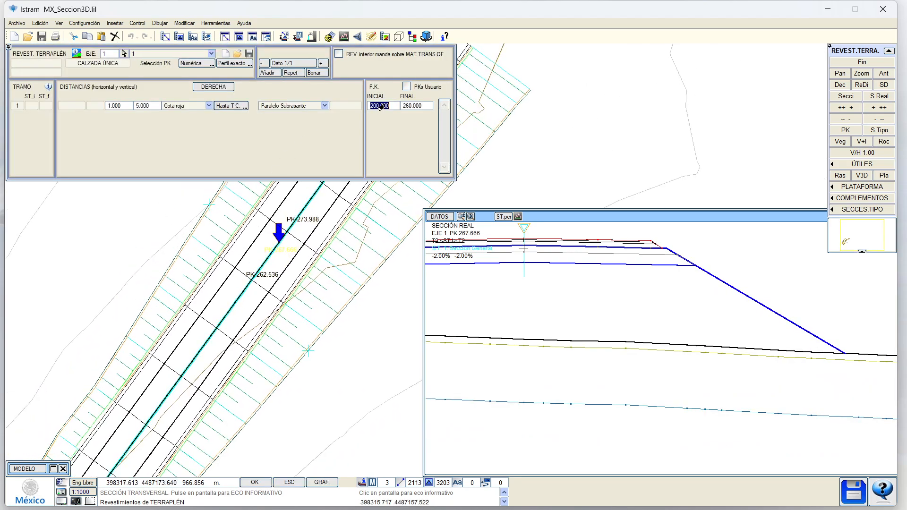
pyautogui.press('Return')
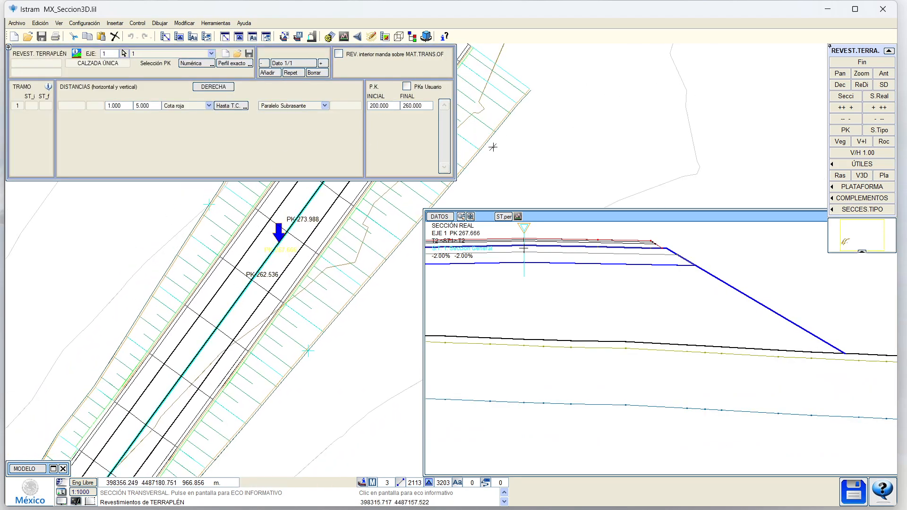
pyautogui.click(849, 133)
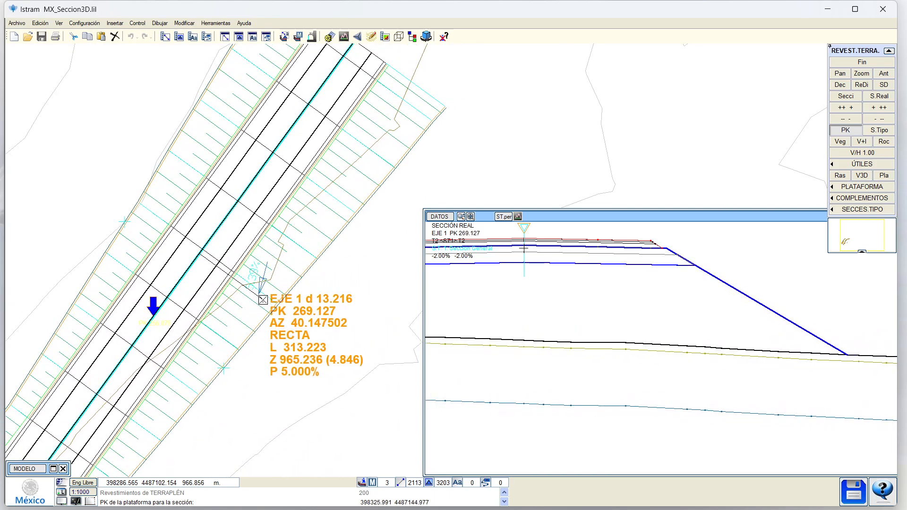
pyautogui.click(267, 299)
# Set the right lining's range from PK 270 to PK 300 and display the section at PK 273.172
pyautogui.click(377, 107)
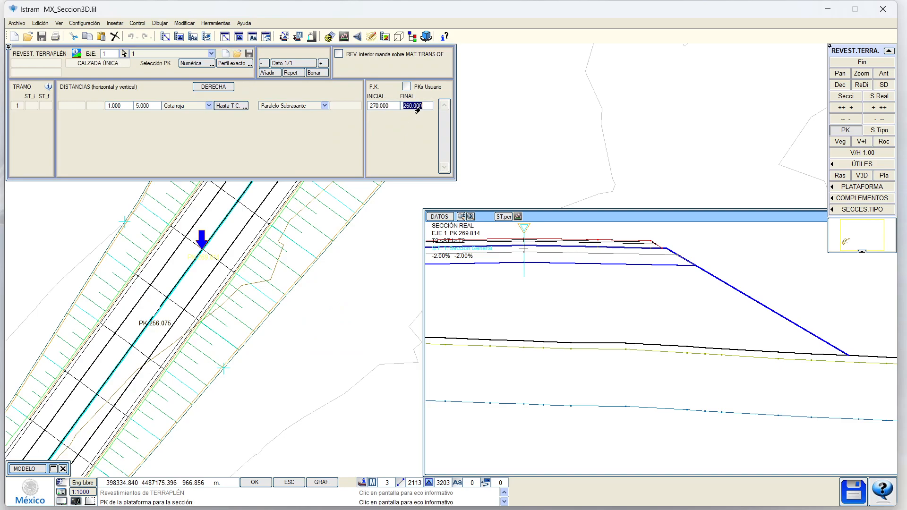
pyautogui.press('Return')
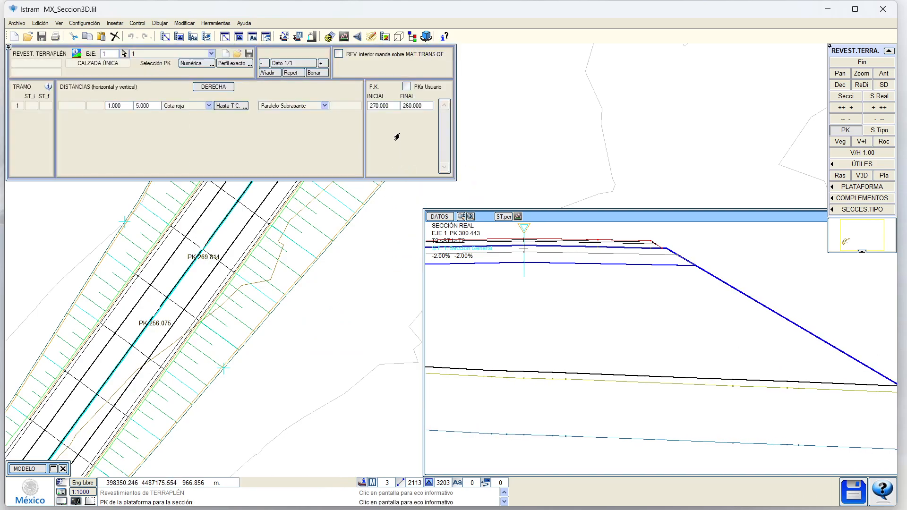
pyautogui.click(408, 107)
pyautogui.write('300')
pyautogui.press('Return')
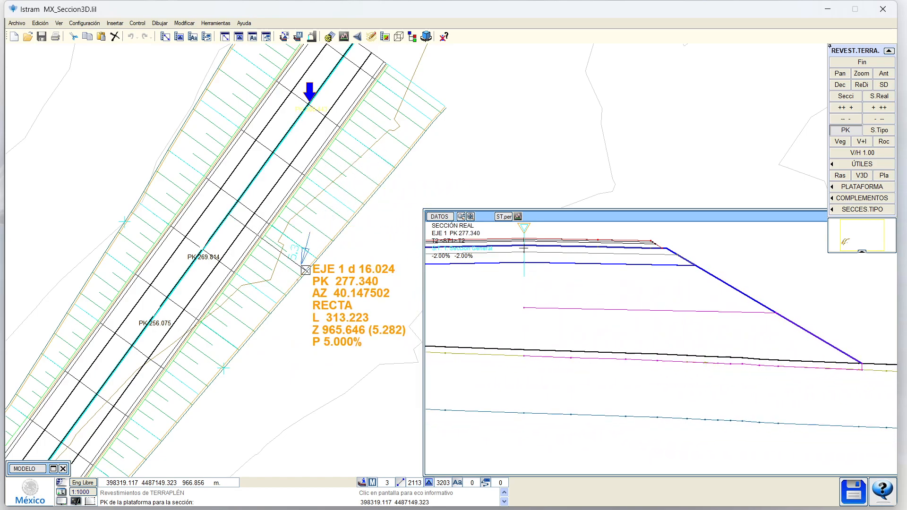
pyautogui.click(297, 262)
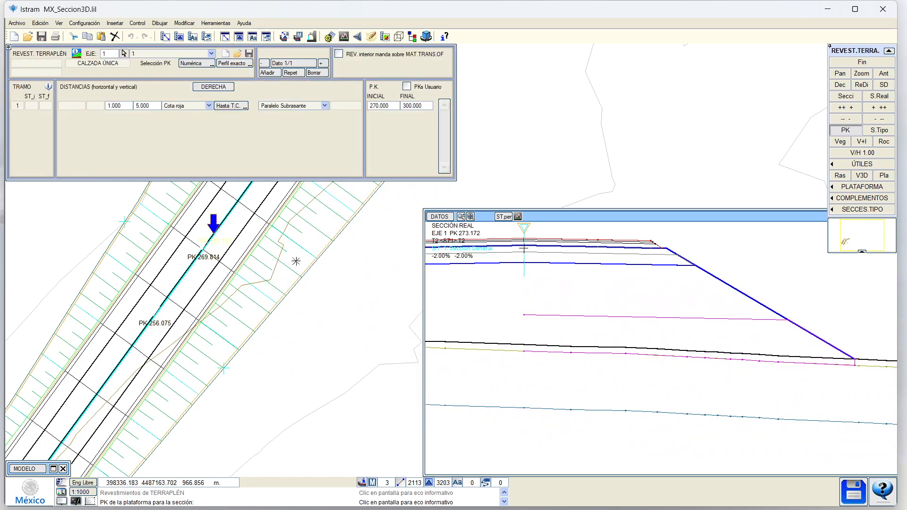
# Add a left-side lining record of type Cota roja with red heights 1.000 at the initial PK and 5.000 at the final PK
pyautogui.click(222, 88)
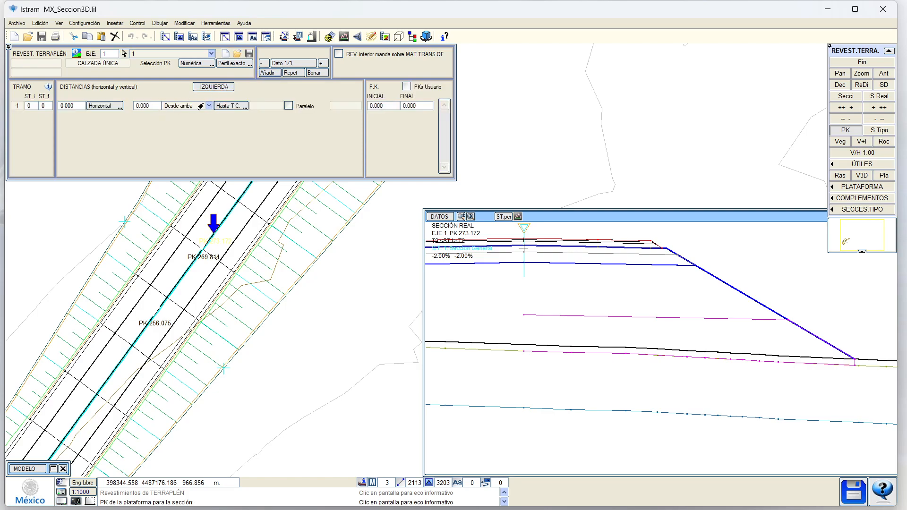
pyautogui.click(186, 106)
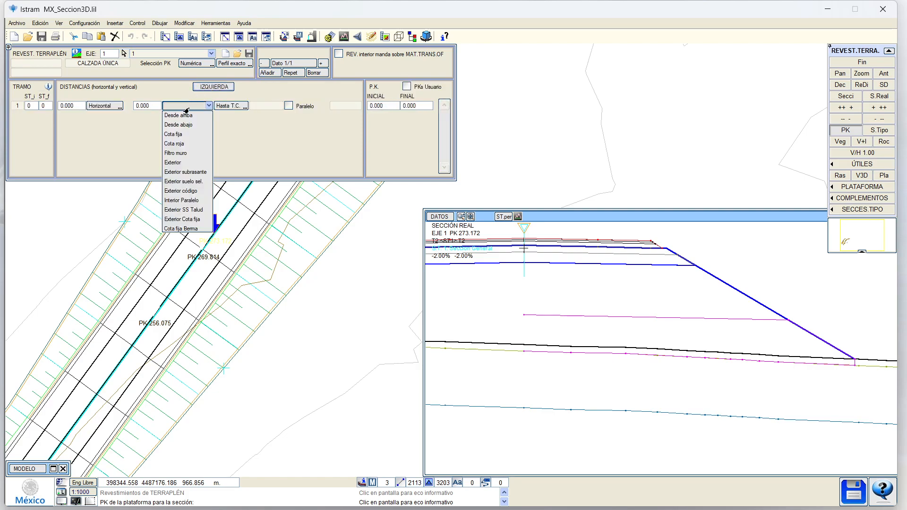
pyautogui.click(191, 144)
pyautogui.click(114, 106)
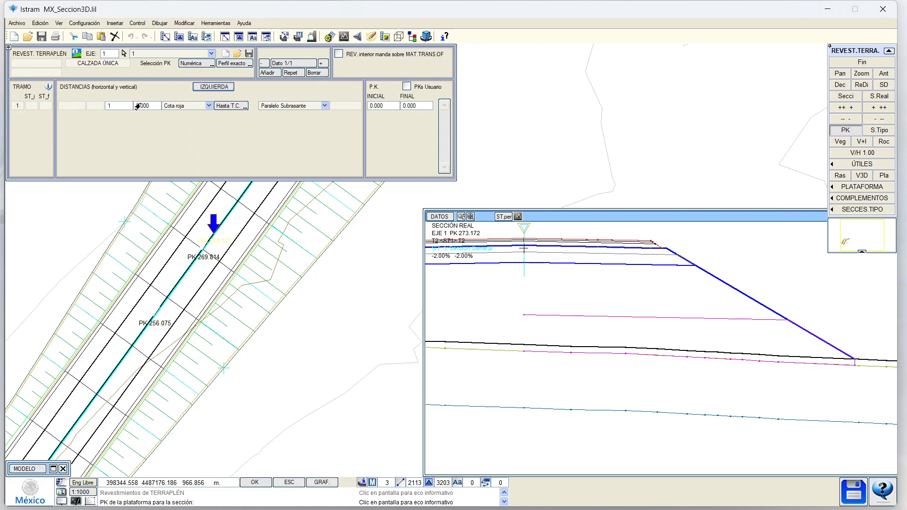
# Check the right lining's PK range and set the left lining's range from PK 270 to PK 300
pyautogui.click(214, 87)
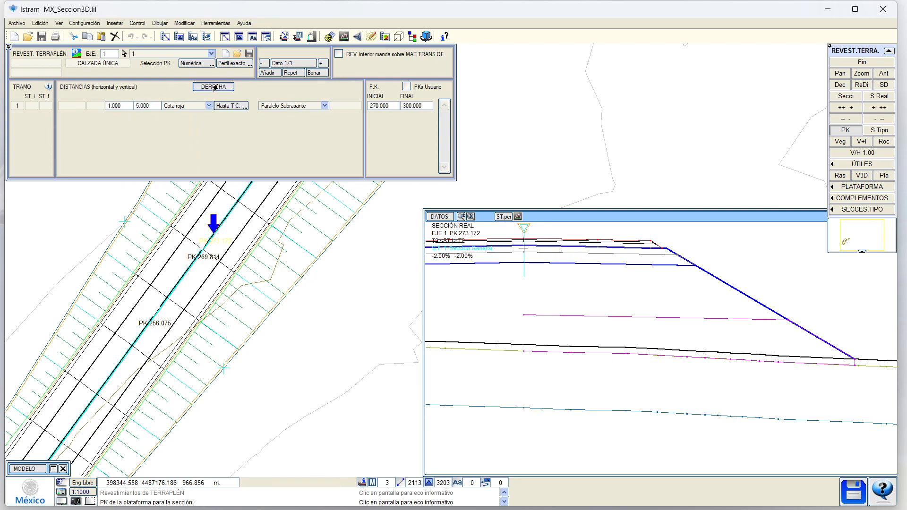
pyautogui.click(369, 106)
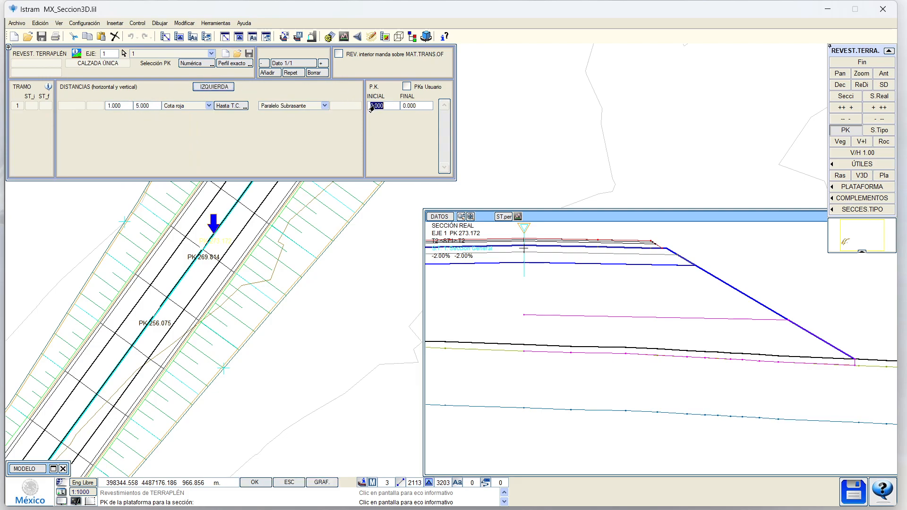
pyautogui.write('27')
pyautogui.press('Return')
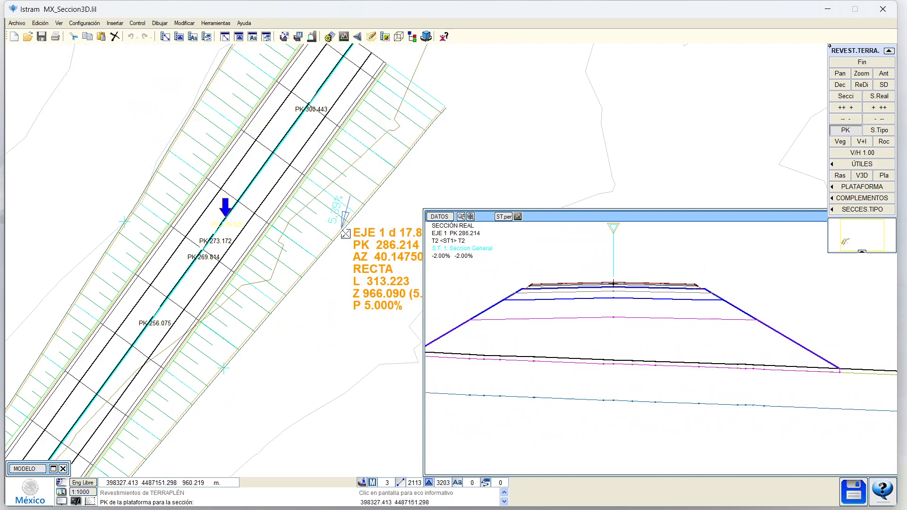
# Try the Paralelo Terreno option for the left lining's red-height line, and set it to Horizontal
pyautogui.moveTo(316, 175)
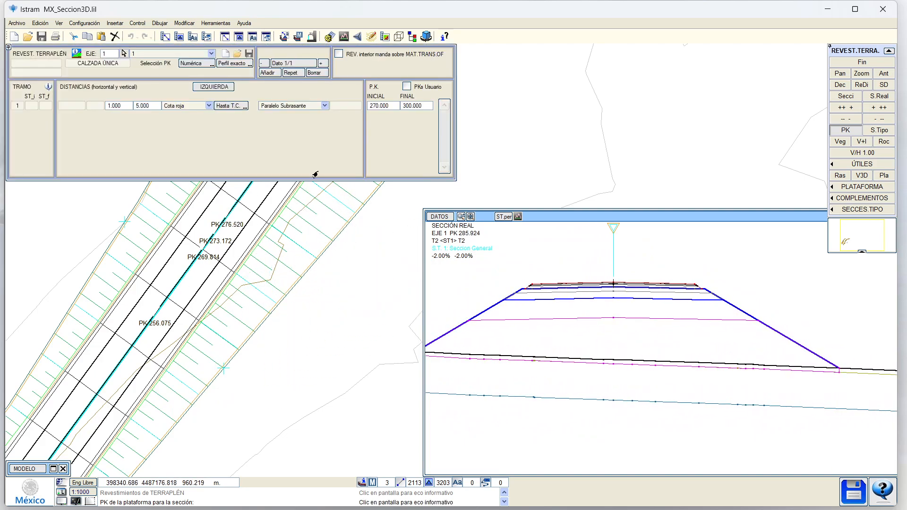
pyautogui.click(291, 107)
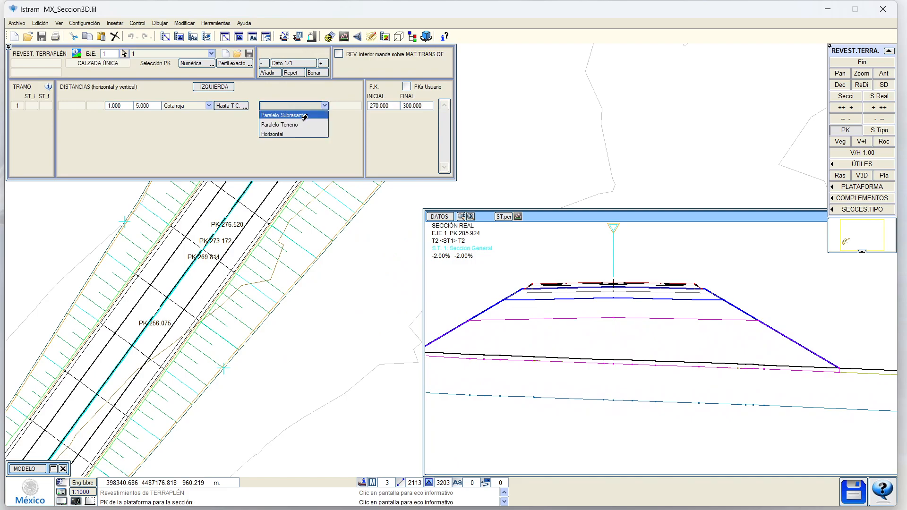
pyautogui.click(300, 126)
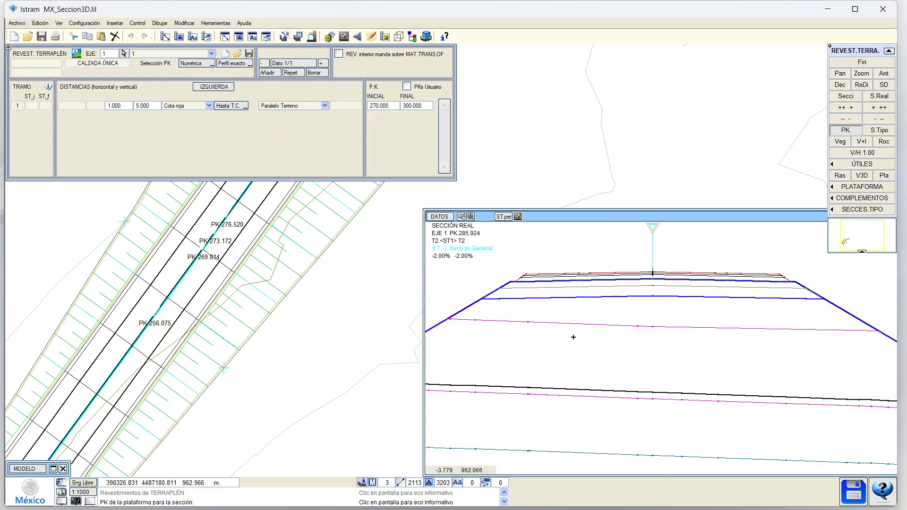
pyautogui.click(304, 106)
pyautogui.click(300, 134)
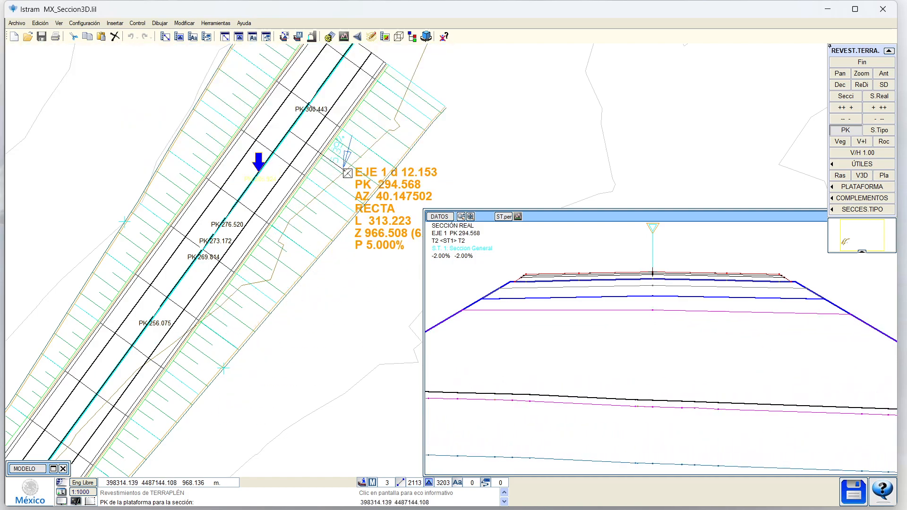
# Set the left lining's red-height line to Paralelo Subrasante and leave the embankment lining data
pyautogui.click(264, 265)
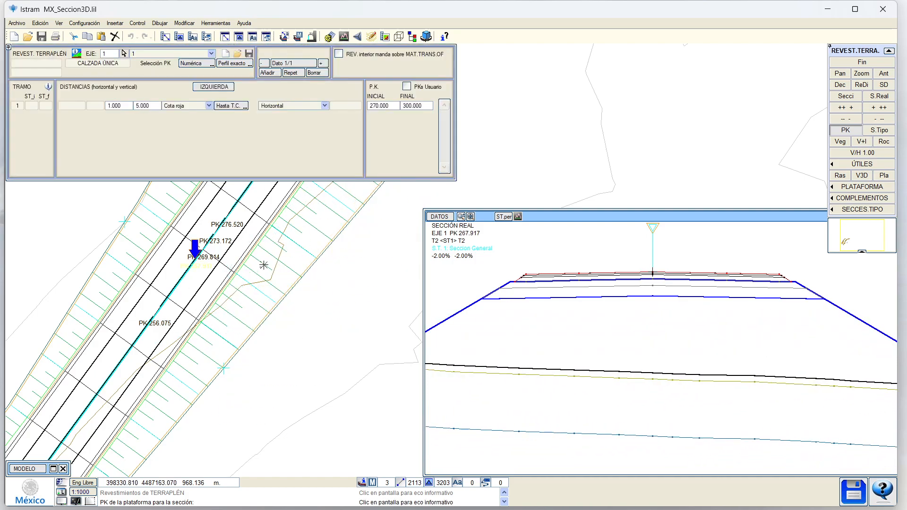
pyautogui.click(300, 106)
pyautogui.click(289, 116)
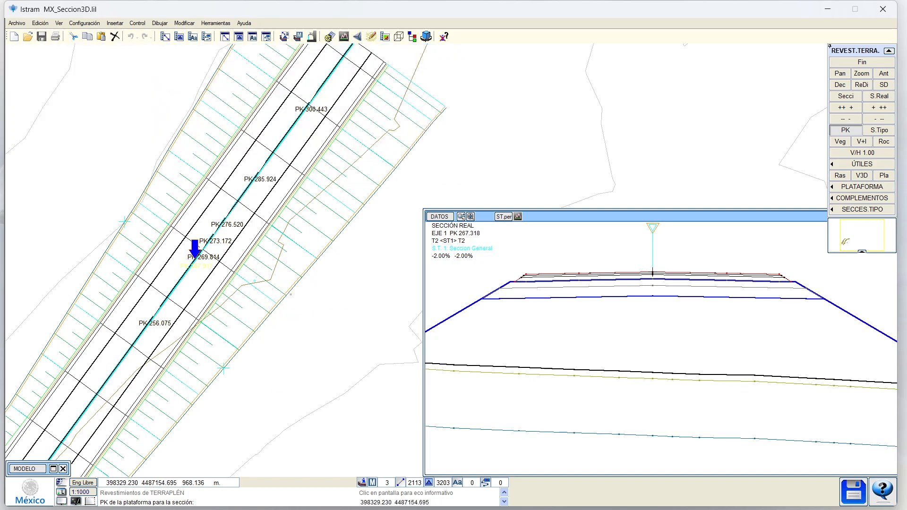
pyautogui.click(363, 198)
pyautogui.click(847, 62)
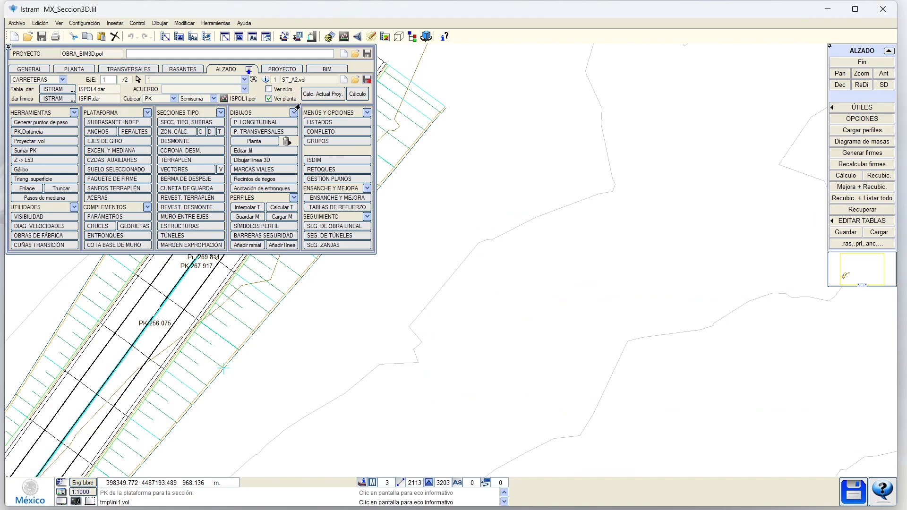
# Calculate the current axis and check the project's calculation scope, keeping it at Todo
pyautogui.click(468, 312)
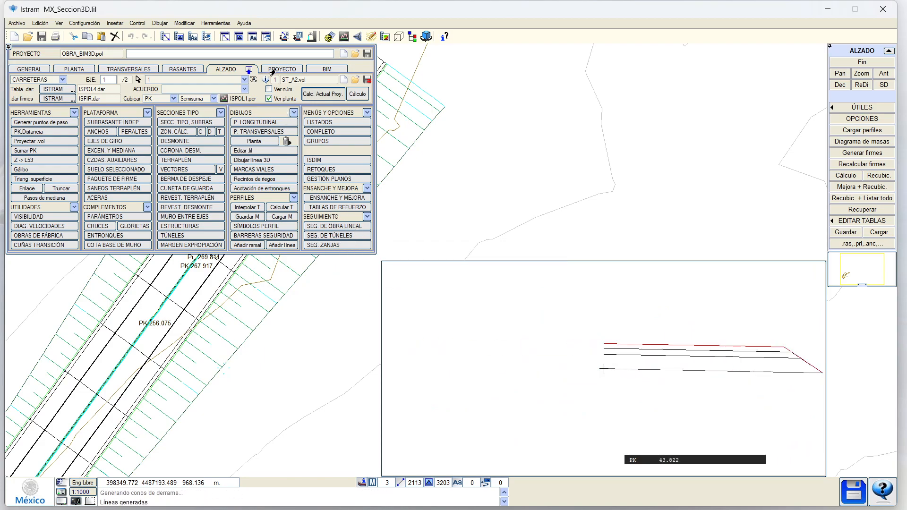
pyautogui.click(271, 70)
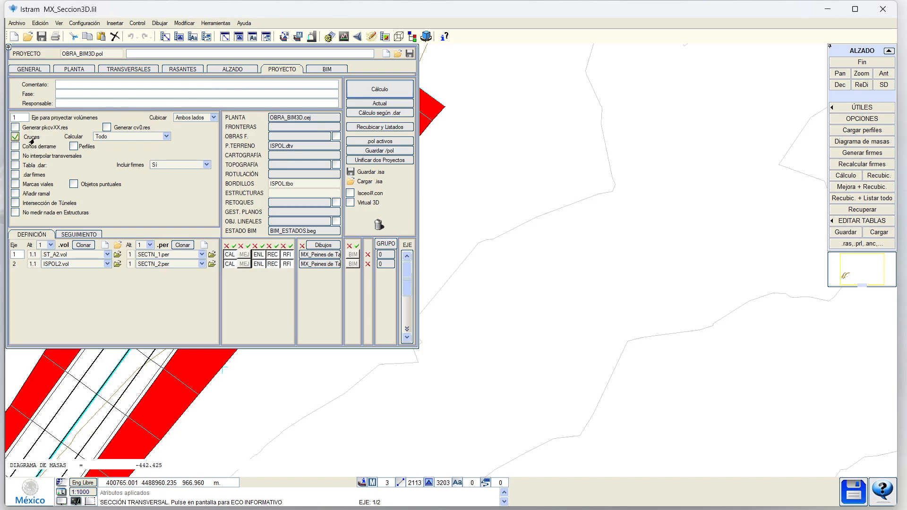
pyautogui.click(134, 138)
pyautogui.click(144, 136)
pyautogui.click(243, 70)
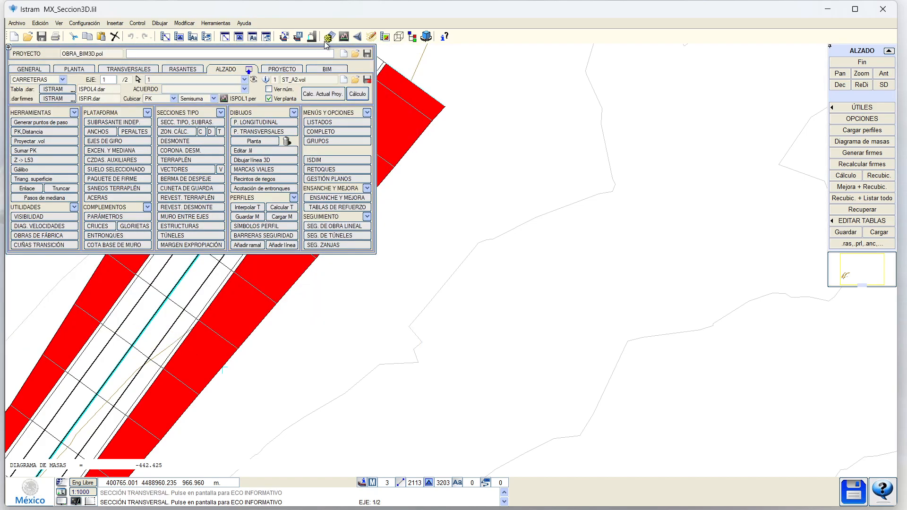
# Display the terrain surface TAQ-BIM3D.ttp through the MDT surface control and recalculate the current project
pyautogui.click(327, 39)
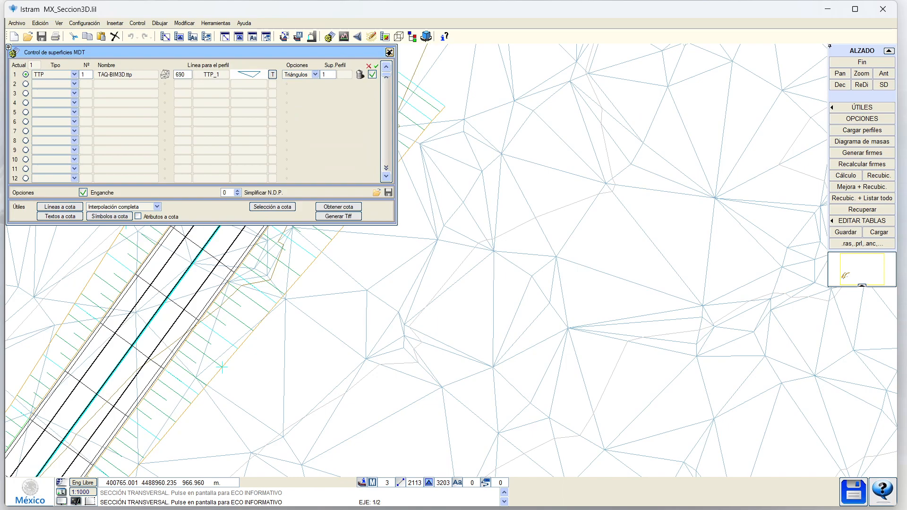
pyautogui.click(389, 53)
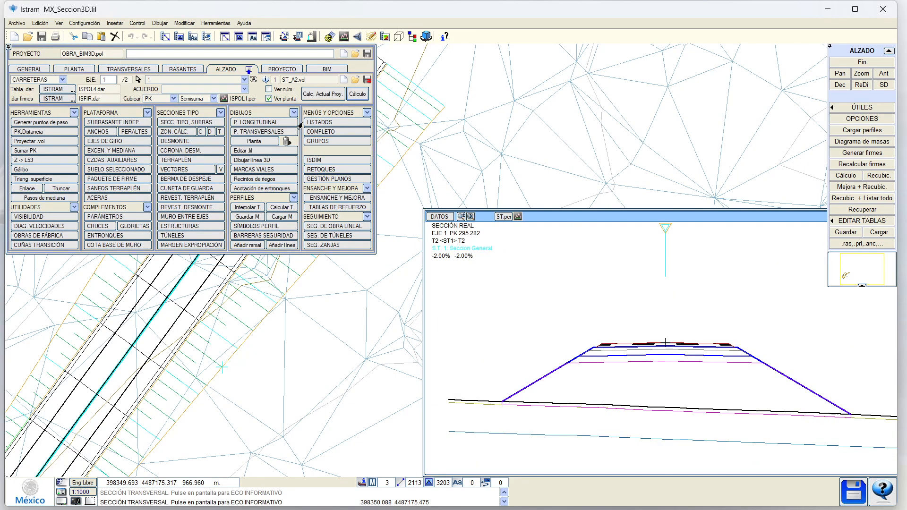
pyautogui.click(316, 94)
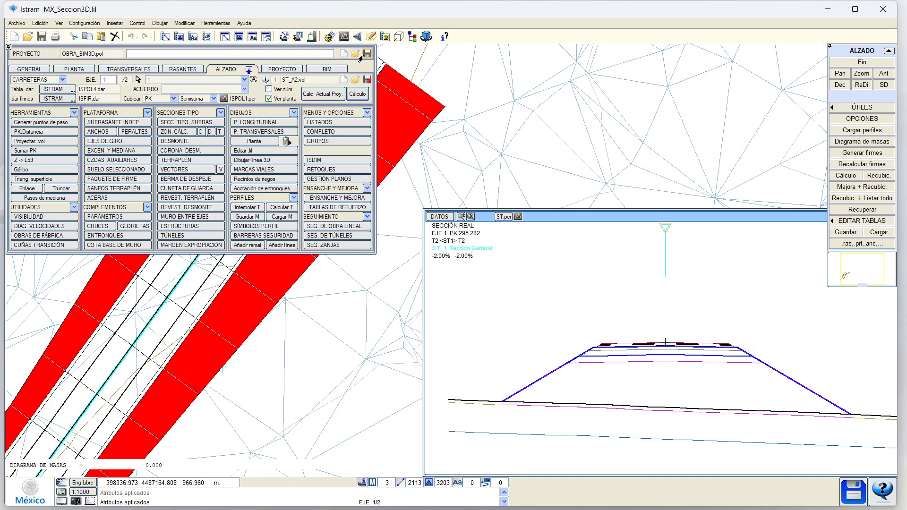
# Draw the cross-section profiles of the ISPOL model in the profile editor
pyautogui.click(346, 40)
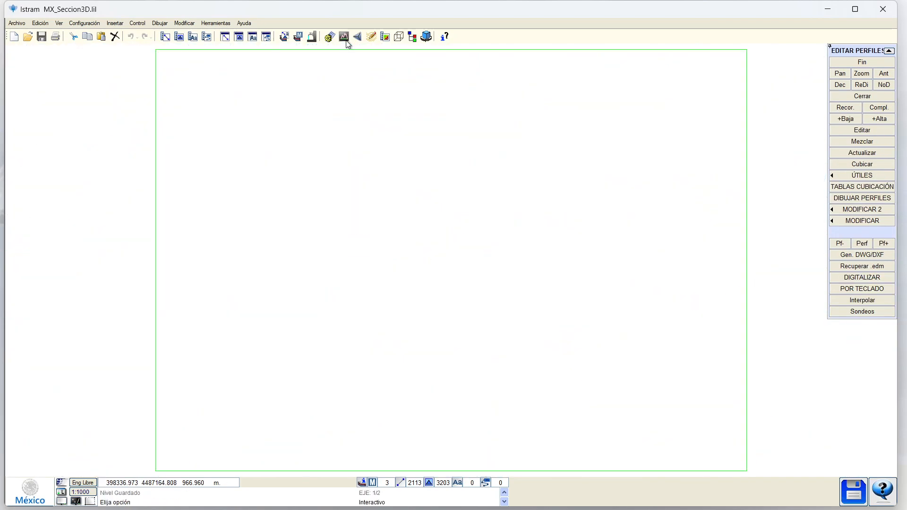
pyautogui.click(842, 200)
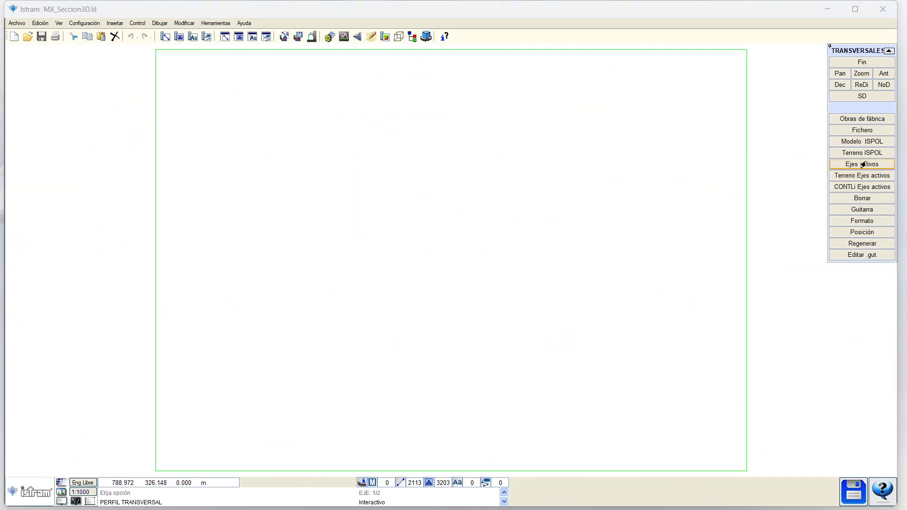
pyautogui.click(834, 144)
pyautogui.click(495, 244)
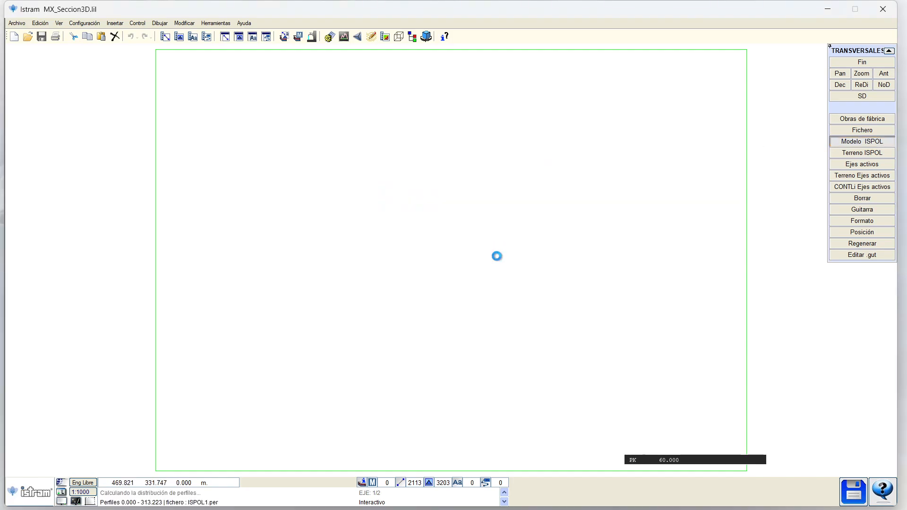
# Examine the lining fill in the drawn cross-sections, closely at PK 0+270
pyautogui.moveTo(692, 424); pyautogui.dragTo(356, 357, button='middle')
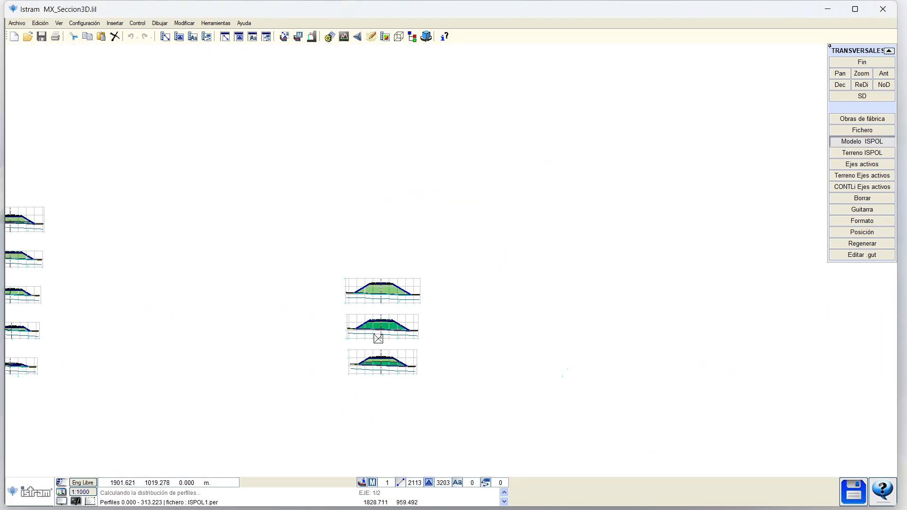
pyautogui.scroll(5, 385, 363)
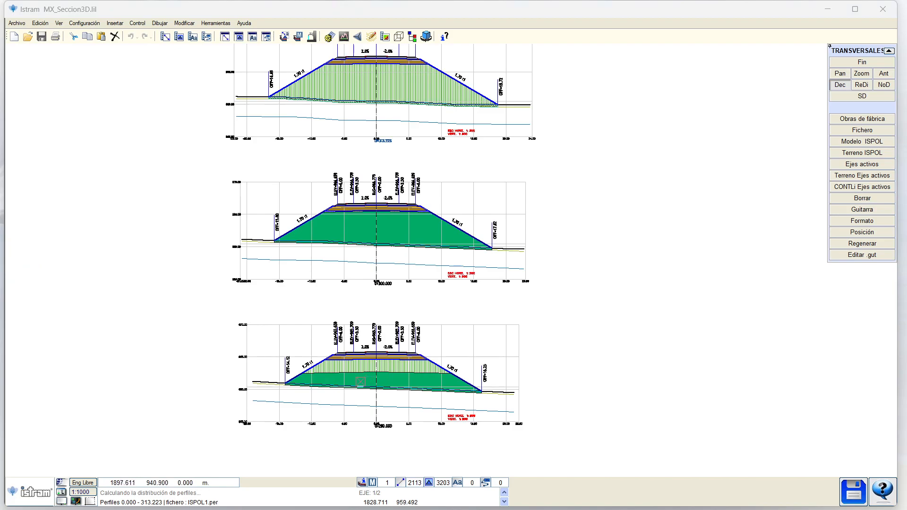
pyautogui.scroll(3, 332, 271)
pyautogui.scroll(-5, 289, 279)
pyautogui.scroll(-1, 501, 287)
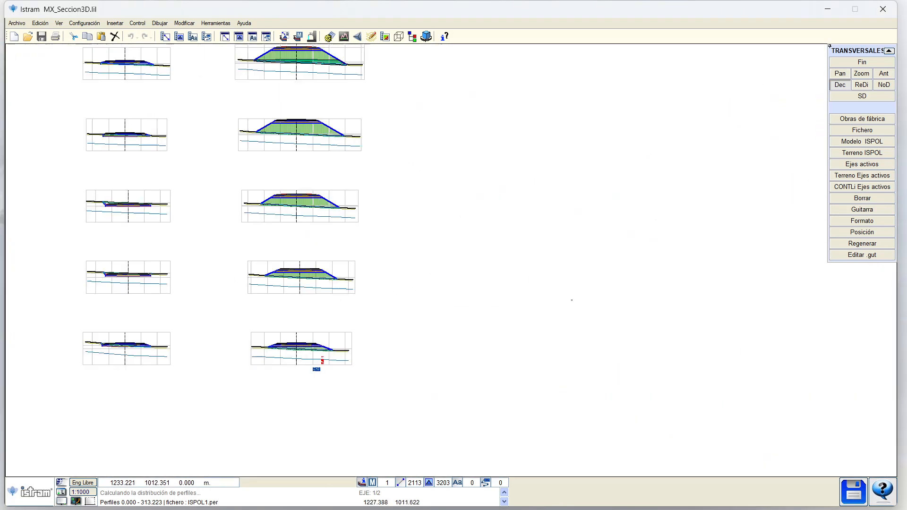
pyautogui.scroll(3, 331, 310)
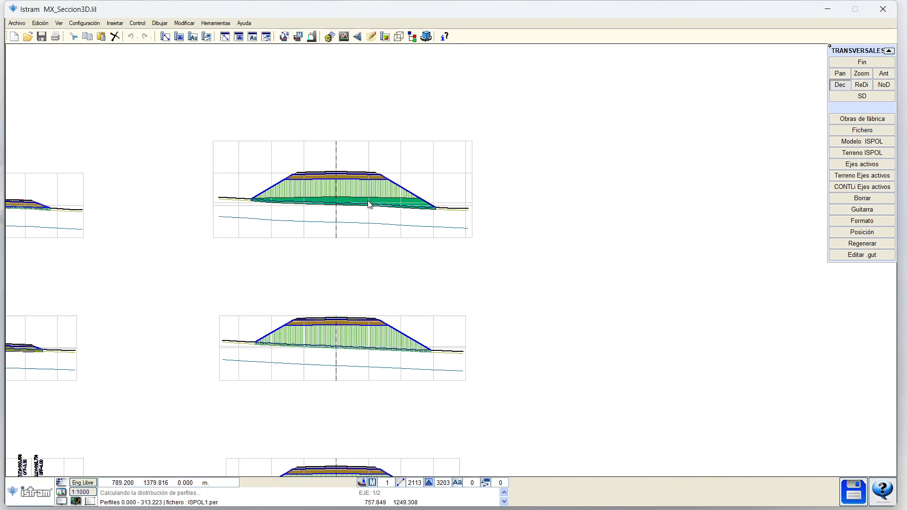
pyautogui.scroll(5, 370, 204)
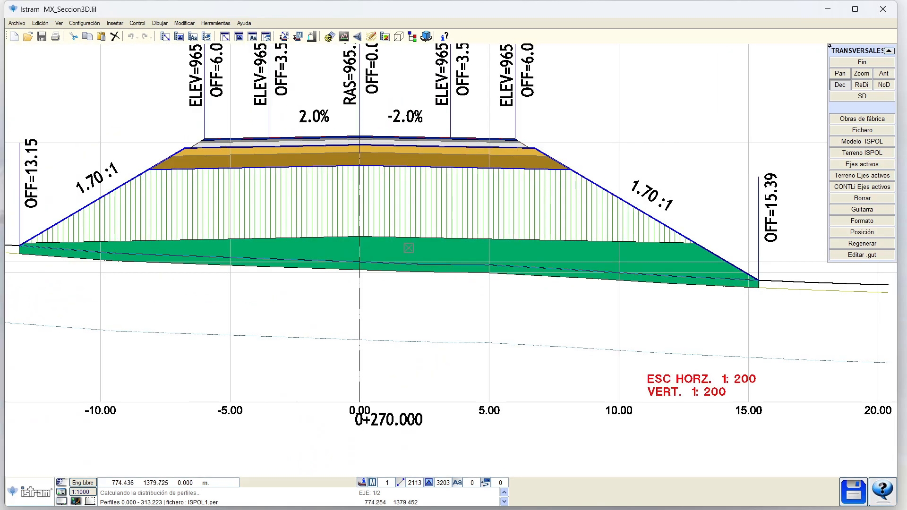
pyautogui.scroll(-2, 409, 248)
pyautogui.scroll(-5, 388, 212)
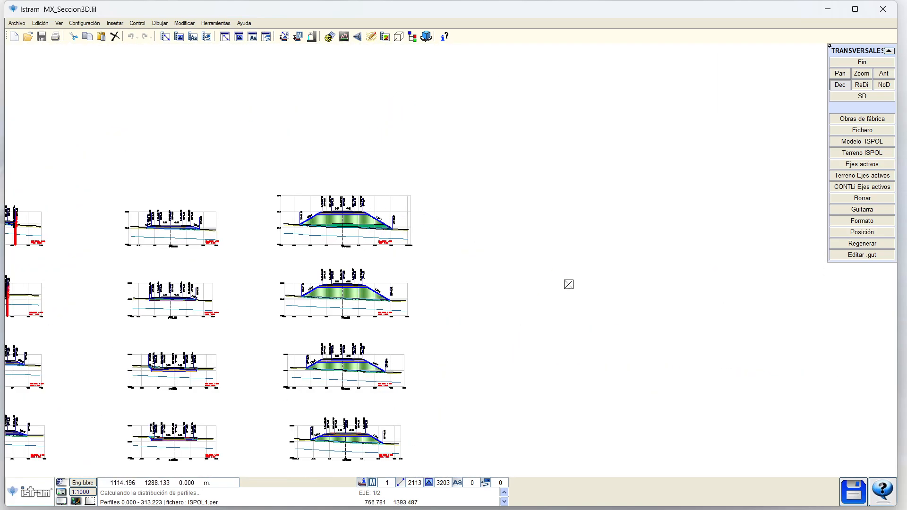
# Examine the lining fill in the cross-sections at PK 0+300 and 0+280, and leave the profile editor
pyautogui.scroll(5, 512, 297)
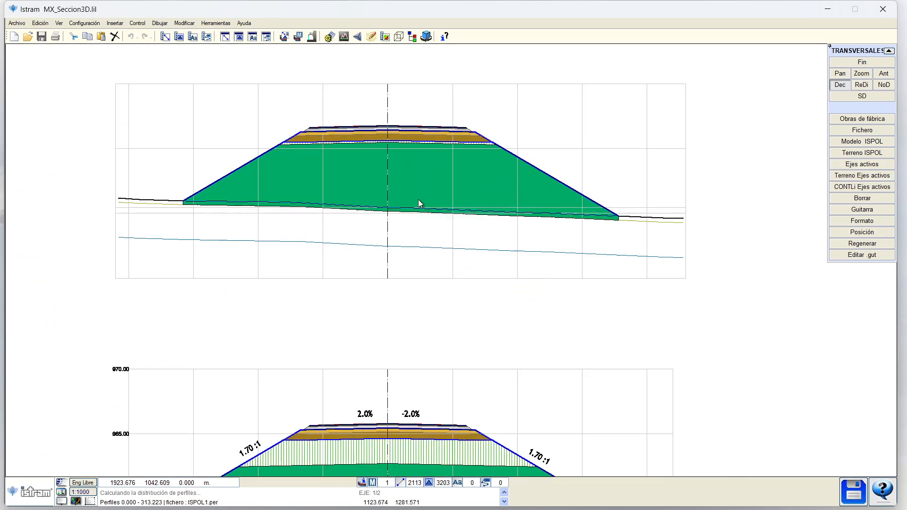
pyautogui.moveTo(344, 167); pyautogui.dragTo(326, 299, button='middle')
pyautogui.moveTo(330, 187); pyautogui.dragTo(324, 280, button='middle')
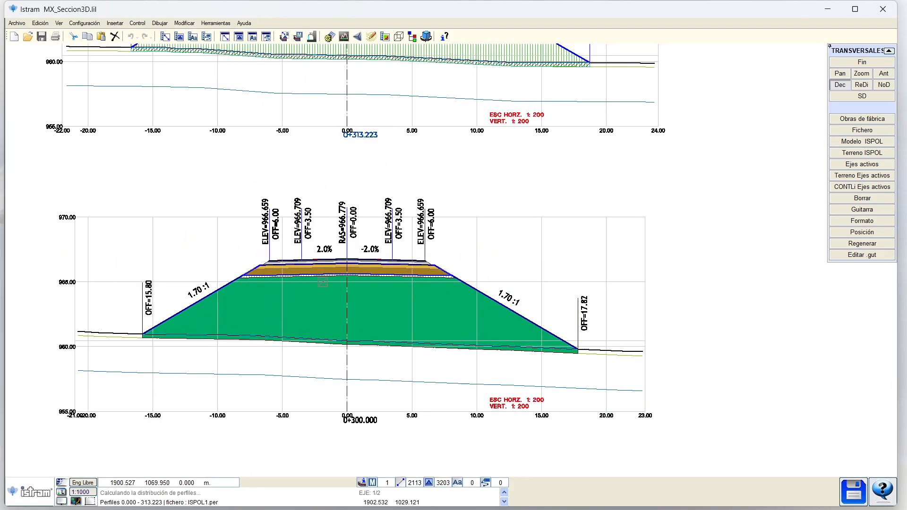
pyautogui.moveTo(316, 243)
pyautogui.mouseDown(button='middle')
pyautogui.moveTo(316, 320)
pyautogui.moveTo(336, 231)
pyautogui.mouseUp(button='middle')
pyautogui.scroll(2, 336, 231)
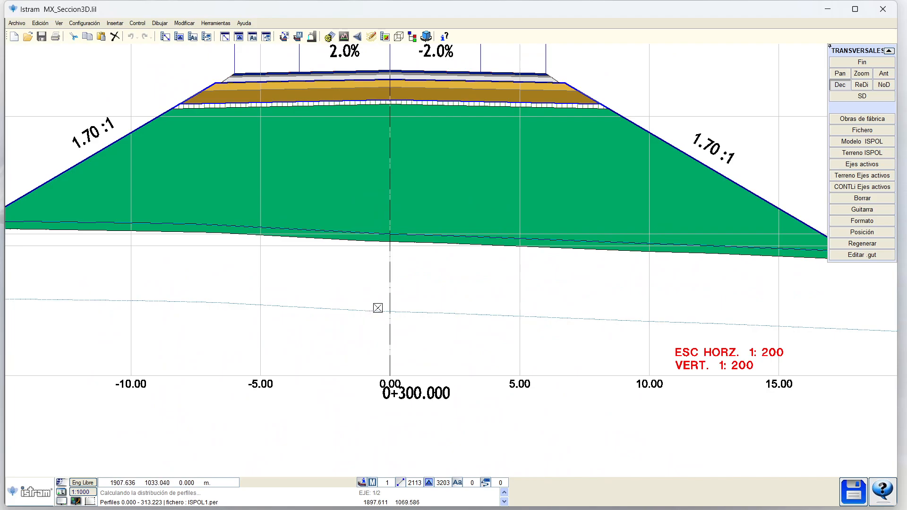
pyautogui.scroll(-5, 378, 308)
pyautogui.scroll(3, 384, 376)
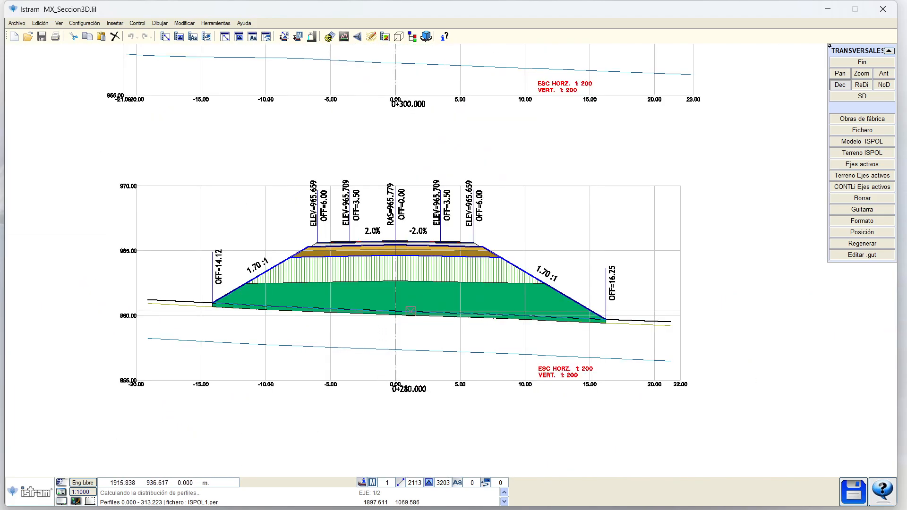
pyautogui.moveTo(411, 311); pyautogui.dragTo(435, 256, button='middle')
pyautogui.click(837, 64)
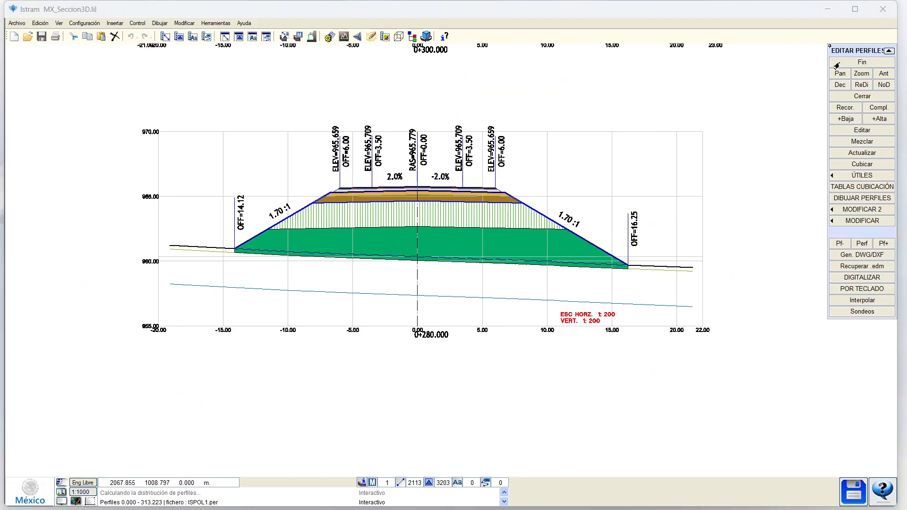
pyautogui.click(834, 63)
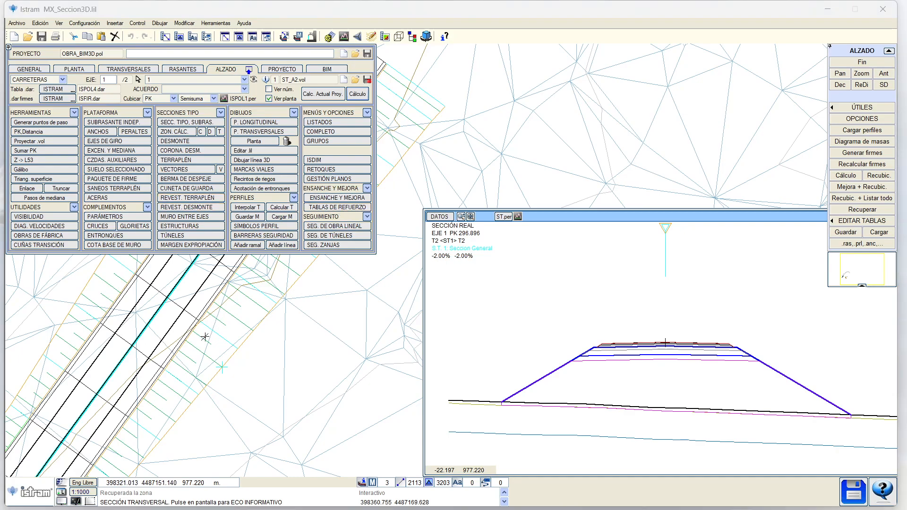
# Clear the existing embankment lining records of axis 1 on both sides and return to the right side
pyautogui.click(233, 349)
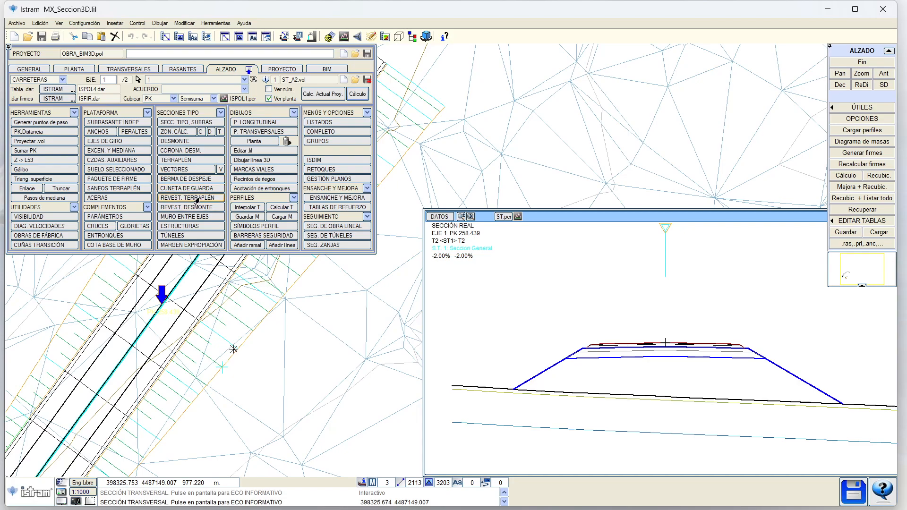
pyautogui.click(191, 198)
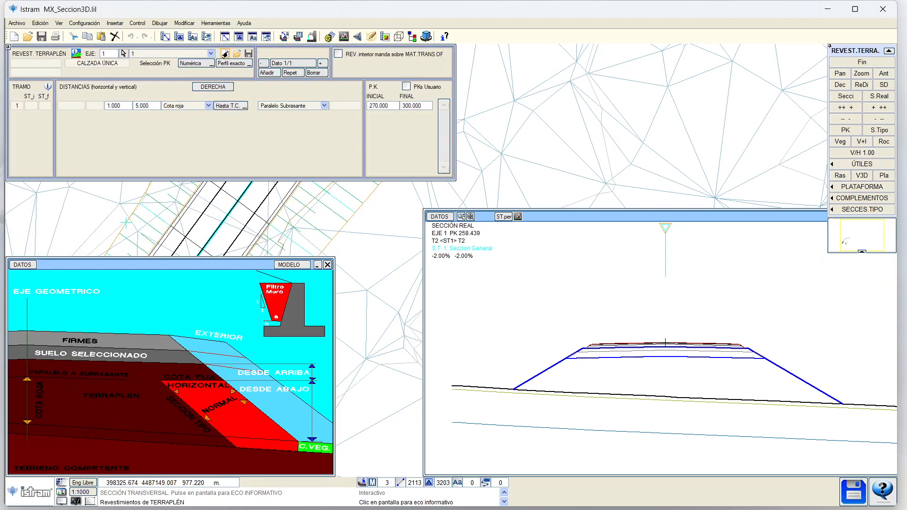
pyautogui.click(214, 86)
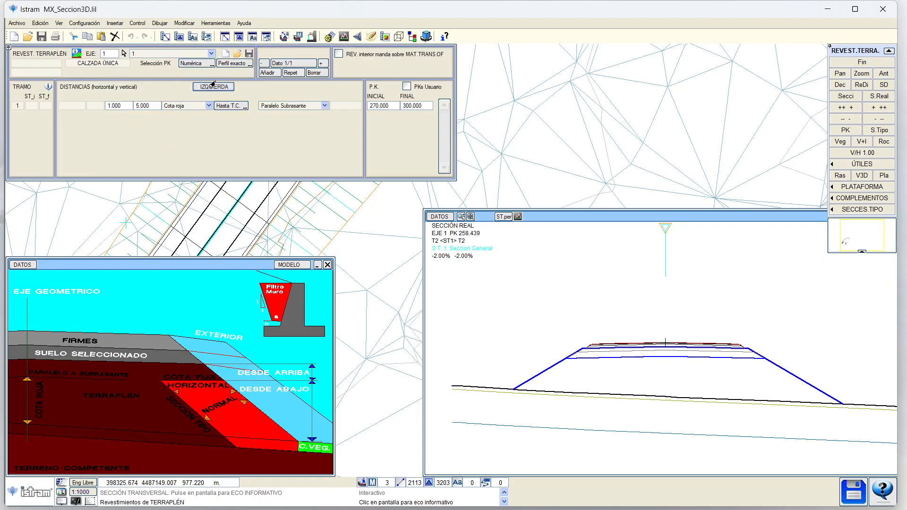
pyautogui.click(223, 55)
pyautogui.click(213, 85)
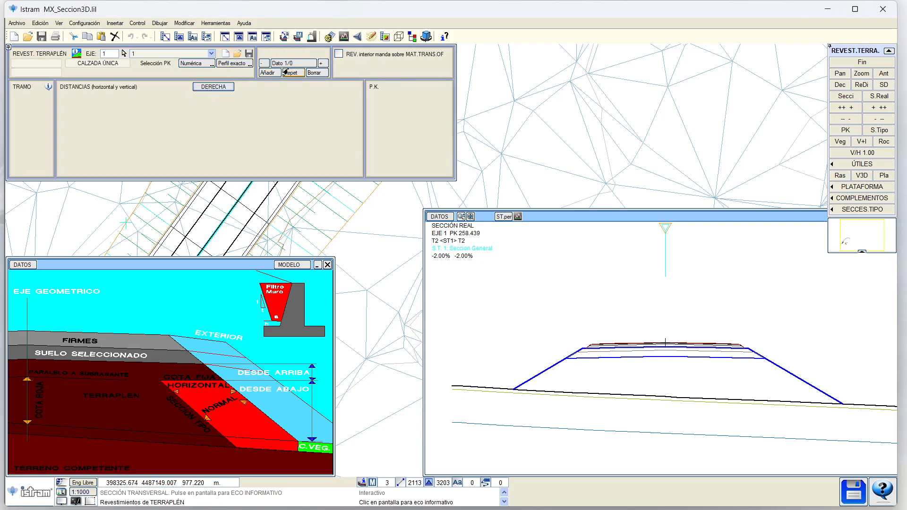
# Add a right-side embankment lining record of type Exterior suelo sel
pyautogui.click(270, 72)
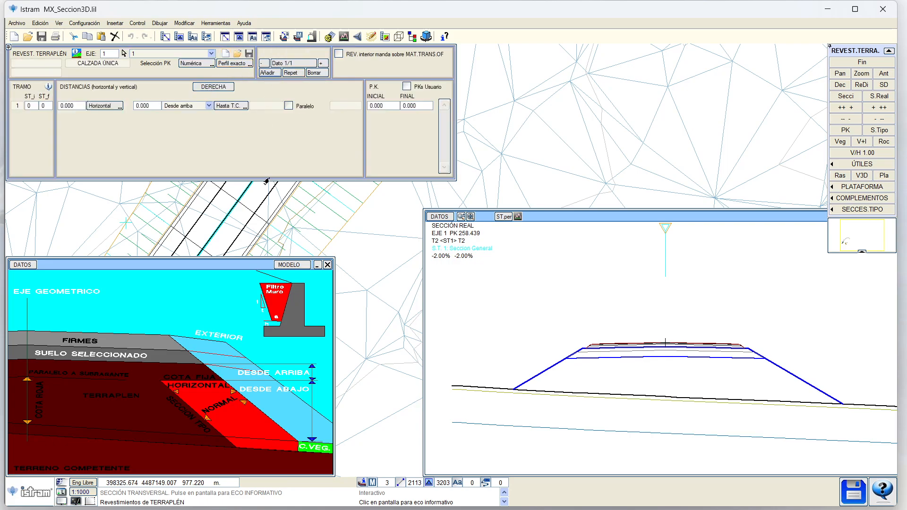
pyautogui.click(318, 265)
pyautogui.click(209, 106)
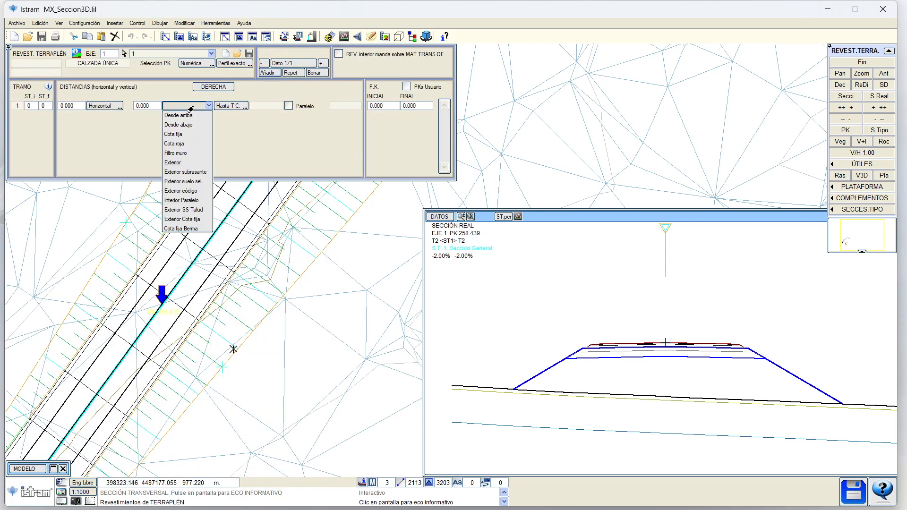
pyautogui.click(198, 172)
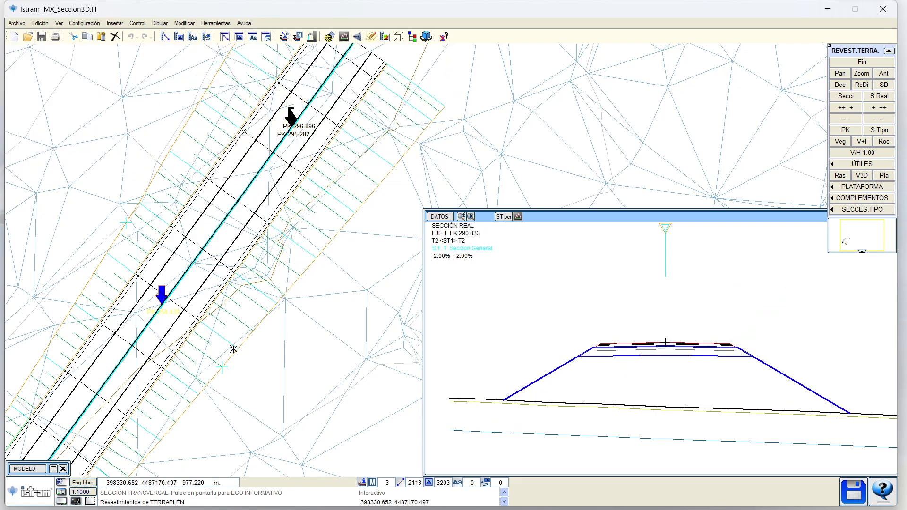
pyautogui.click(198, 107)
pyautogui.click(201, 184)
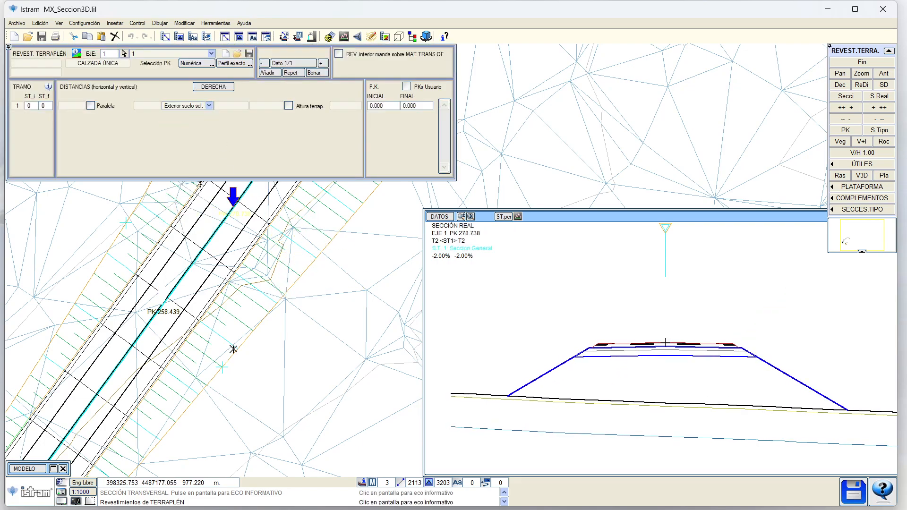
# Set the right lining's final PK to 10000 and enable its Paralela option
pyautogui.click(403, 109)
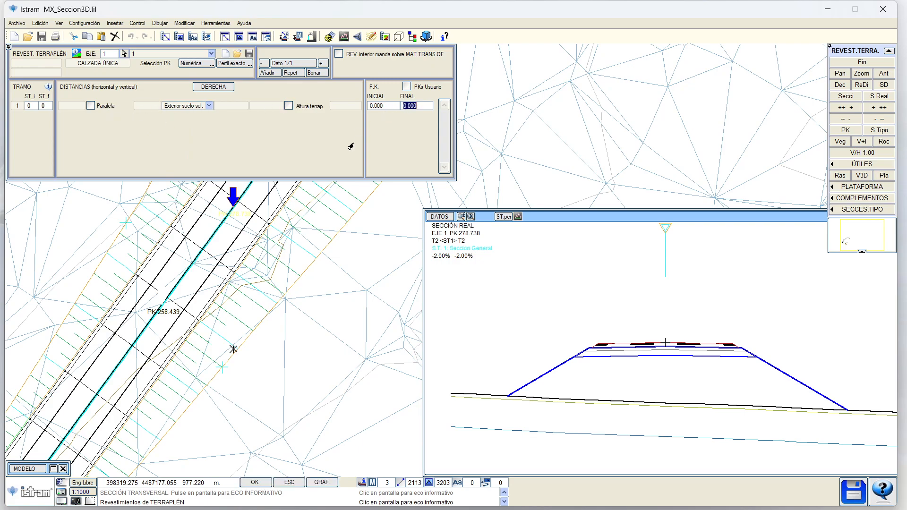
pyautogui.write('10000')
pyautogui.press('Return')
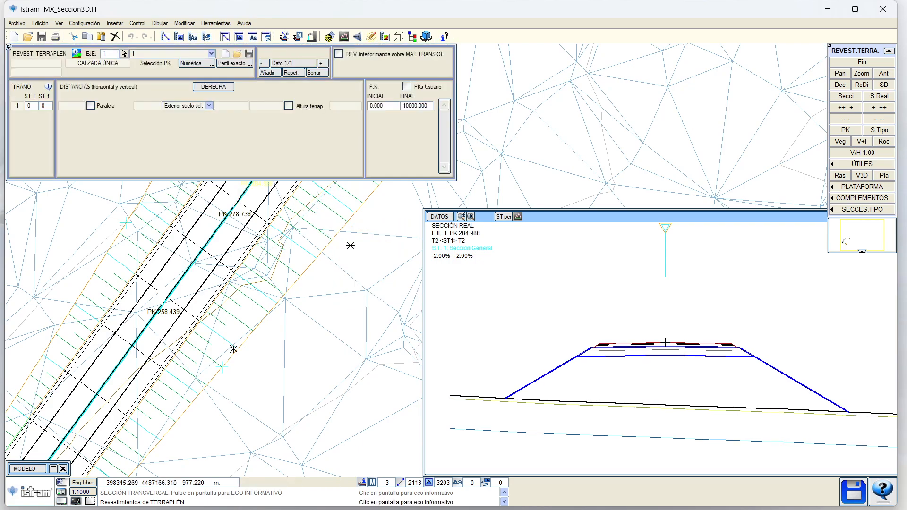
pyautogui.click(92, 106)
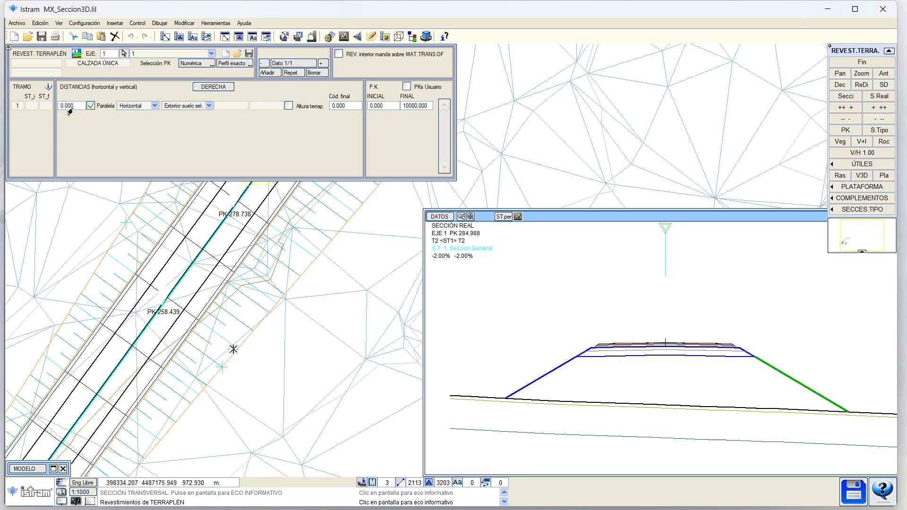
# Try a horizontal distance of 0.3 for the right lining and check its toe in the cross-section
pyautogui.click(67, 107)
pyautogui.write('.3')
pyautogui.press('Return')
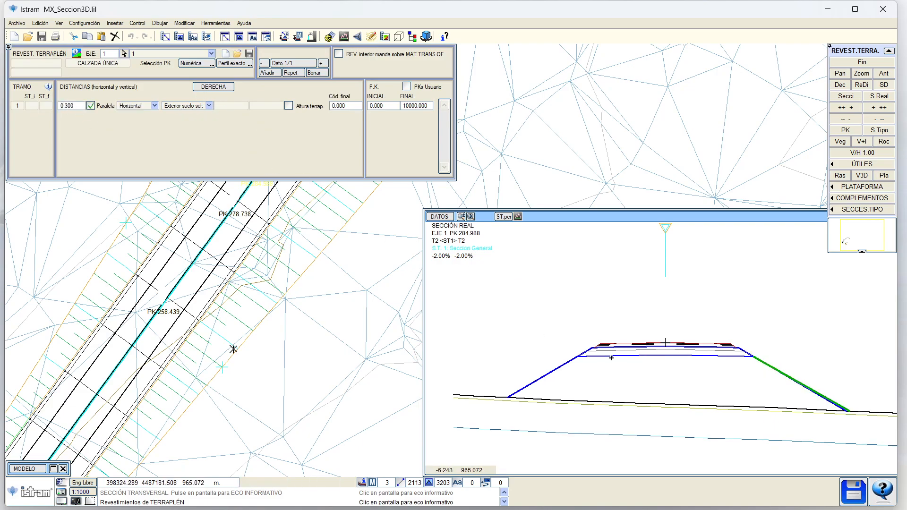
pyautogui.scroll(4, 758, 367)
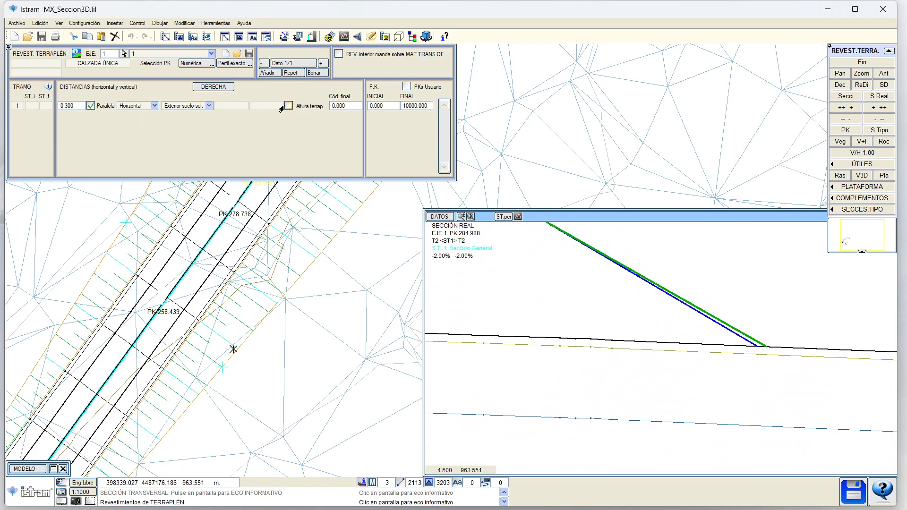
# Try the Altura terrap. option on the right lining, turn it off again, and show the section at PK 272.502
pyautogui.click(284, 108)
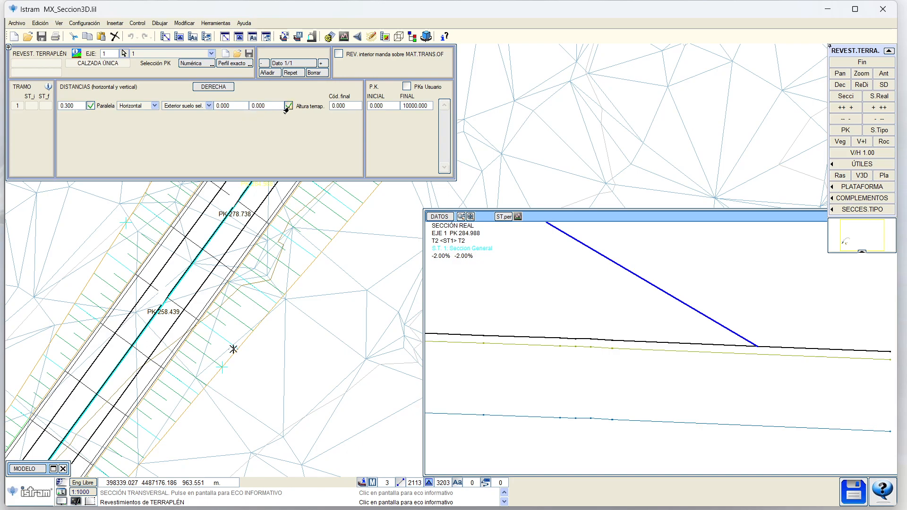
pyautogui.click(287, 107)
pyautogui.click(232, 281)
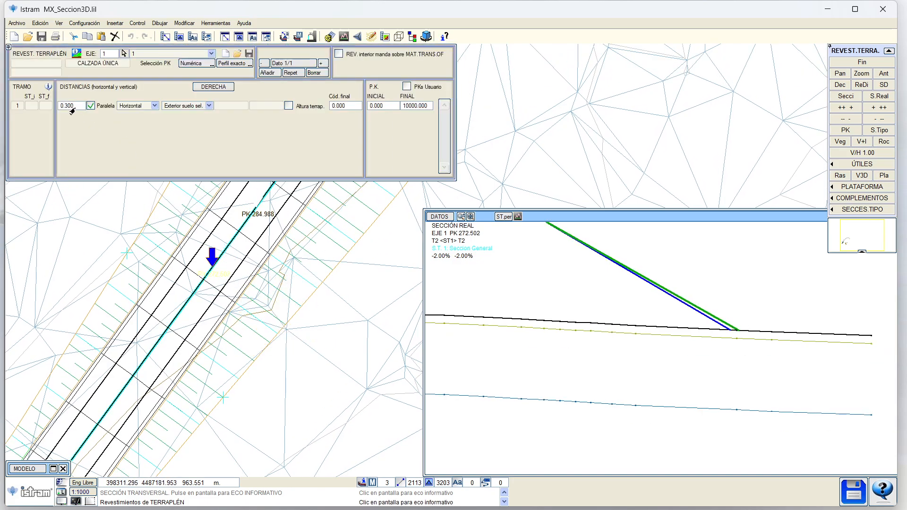
# Try horizontal distances of 1 and 3 for the right lining, checking PK 270.018 and briefly toggling Altura terrap
pyautogui.doubleClick(71, 105)
pyautogui.write('1')
pyautogui.press('Return')
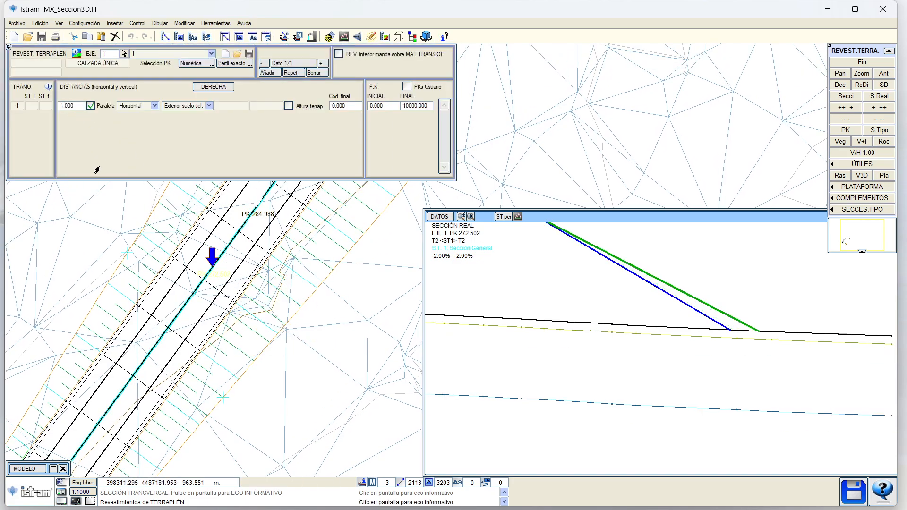
pyautogui.doubleClick(71, 106)
pyautogui.write('3')
pyautogui.press('Return')
pyautogui.click(208, 283)
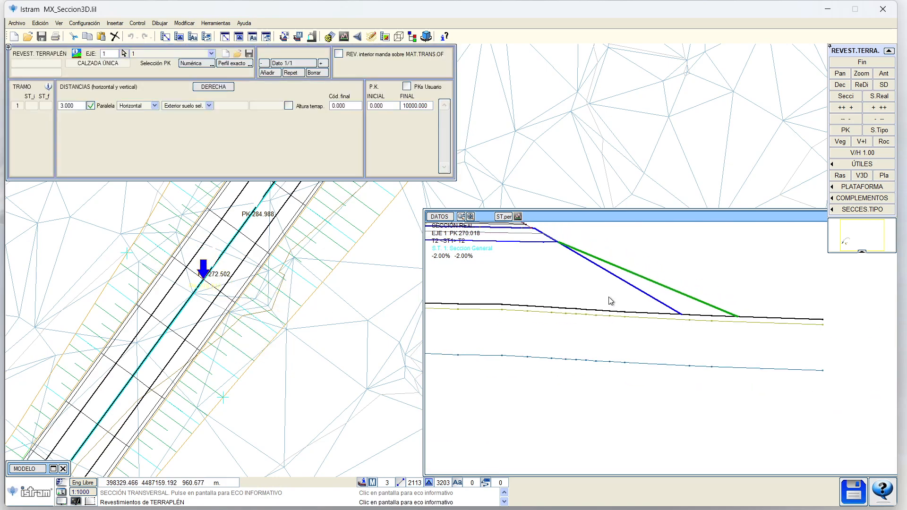
pyautogui.scroll(2, 591, 288)
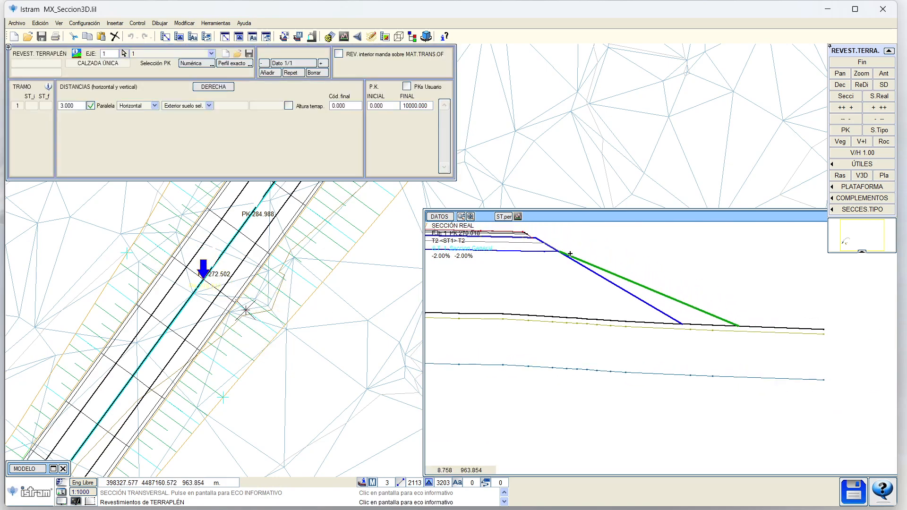
pyautogui.click(288, 107)
pyautogui.click(288, 106)
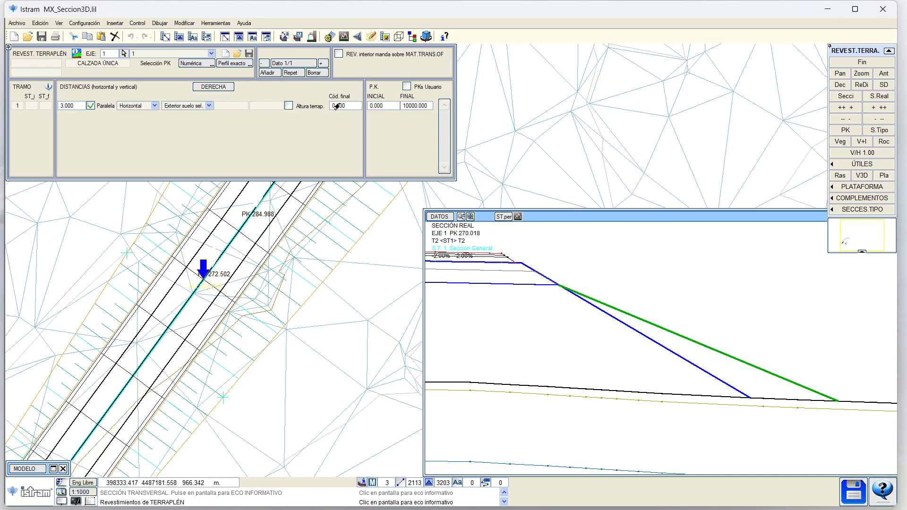
# Change the right lining's type to Exterior SS Talud and set its horizontal distance to 0.3
pyautogui.click(207, 106)
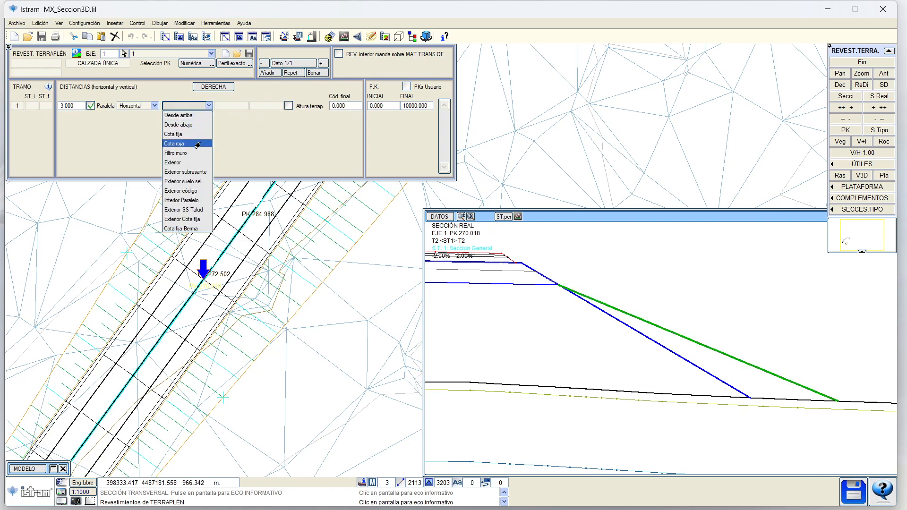
pyautogui.click(200, 210)
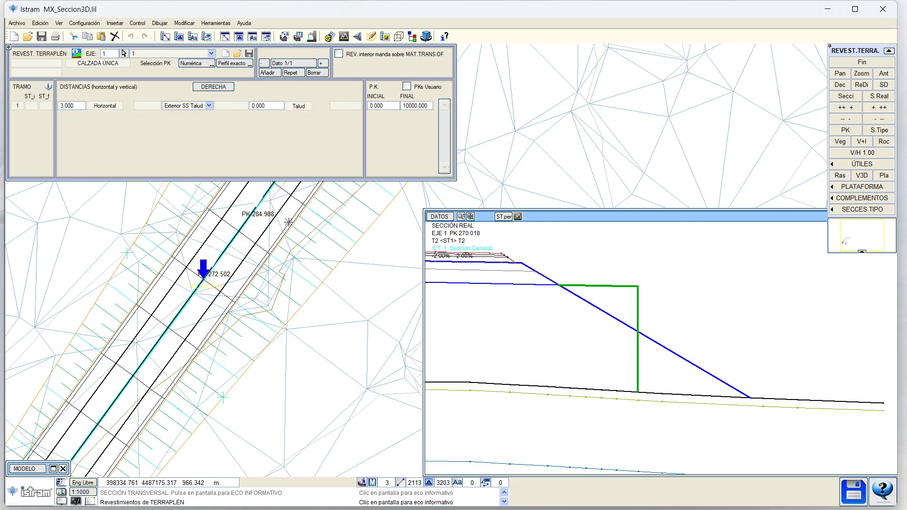
pyautogui.click(65, 106)
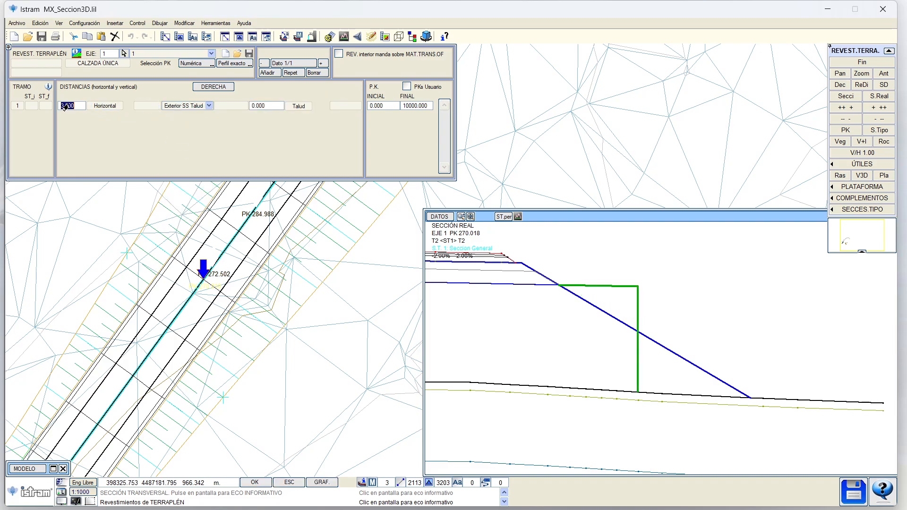
pyautogui.press('Return')
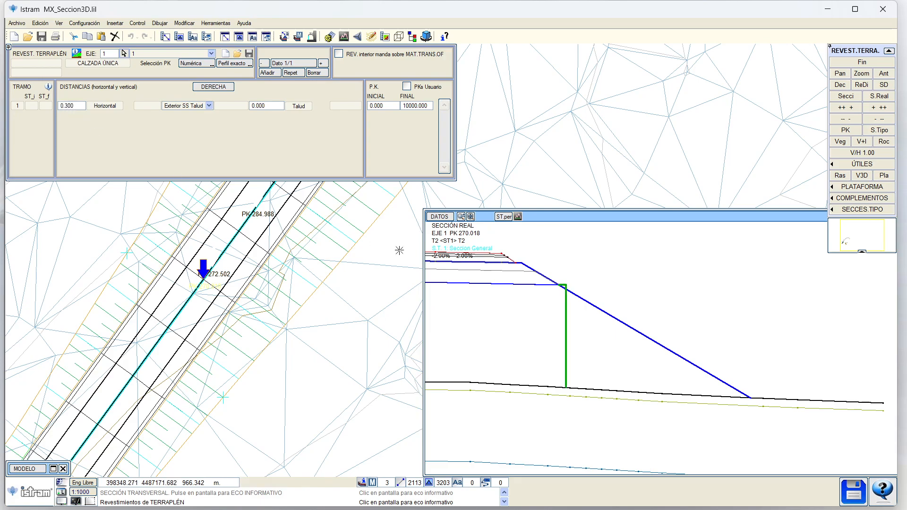
pyautogui.scroll(4, 564, 286)
pyautogui.moveTo(558, 340); pyautogui.dragTo(535, 254, button='middle')
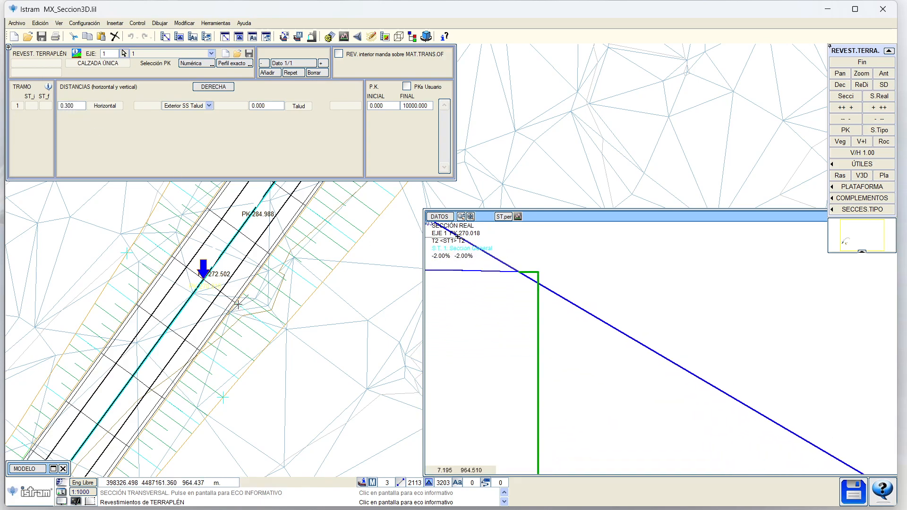
# Set the right lining's Talud to 3 and check the slope in the full cross-section
pyautogui.click(260, 106)
pyautogui.write('3')
pyautogui.press('Return')
pyautogui.scroll(-2, 600, 319)
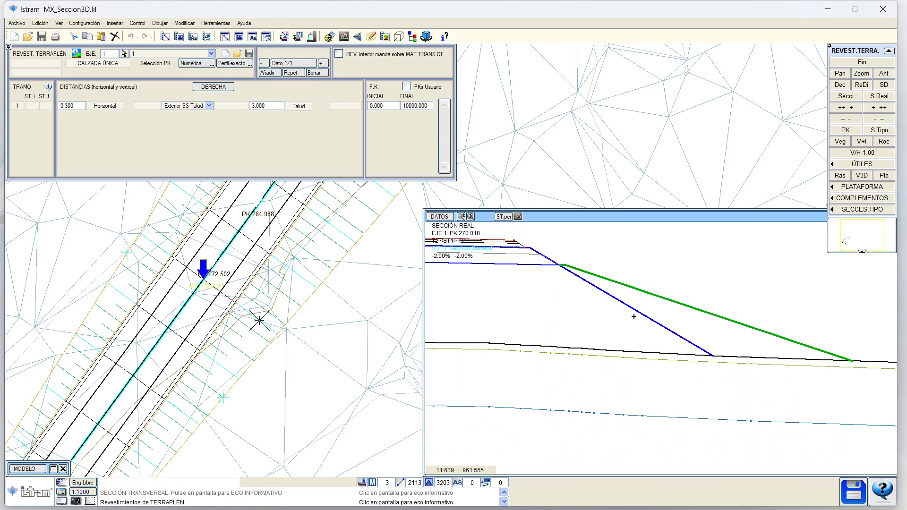
pyautogui.scroll(-4, 603, 243)
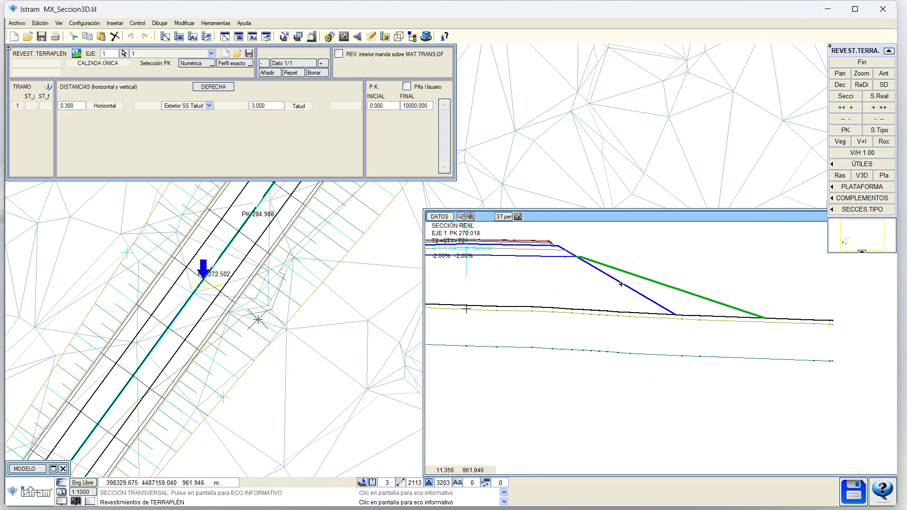
pyautogui.moveTo(522, 250); pyautogui.dragTo(613, 311, button='middle')
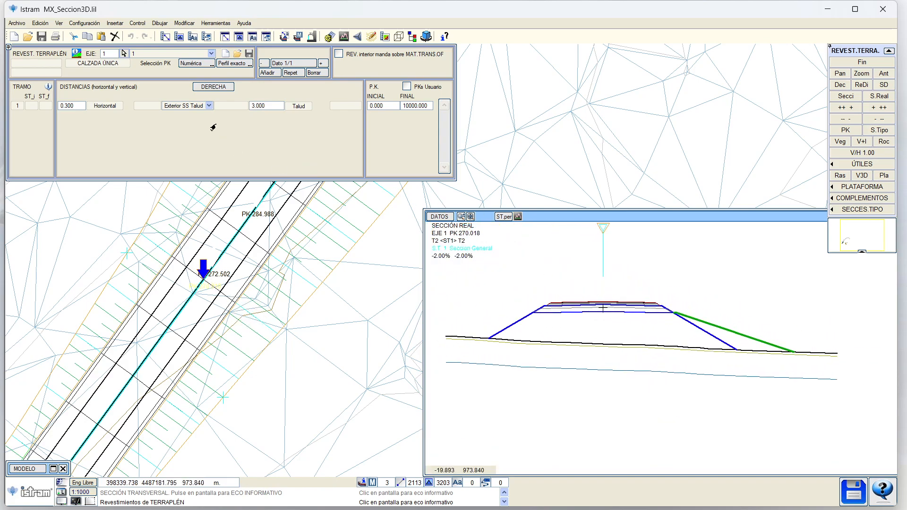
# Switch to the left side and set its lining to final PK 100000 and type Exterior SS Talud
pyautogui.click(209, 87)
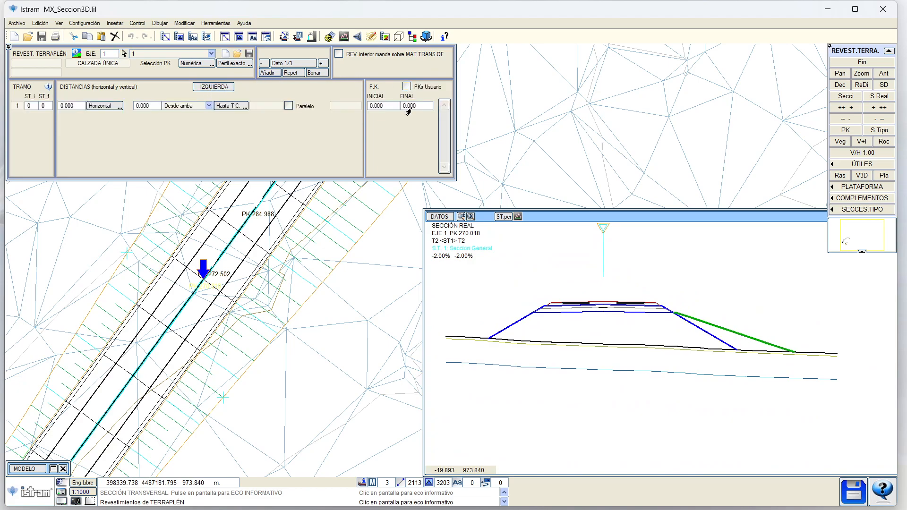
pyautogui.click(408, 107)
pyautogui.write('100000')
pyautogui.press('Return')
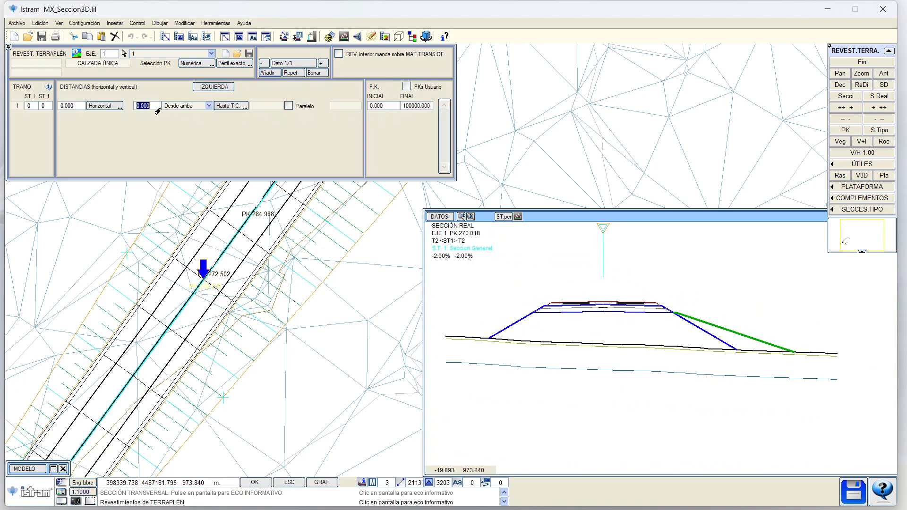
pyautogui.click(173, 105)
pyautogui.click(184, 210)
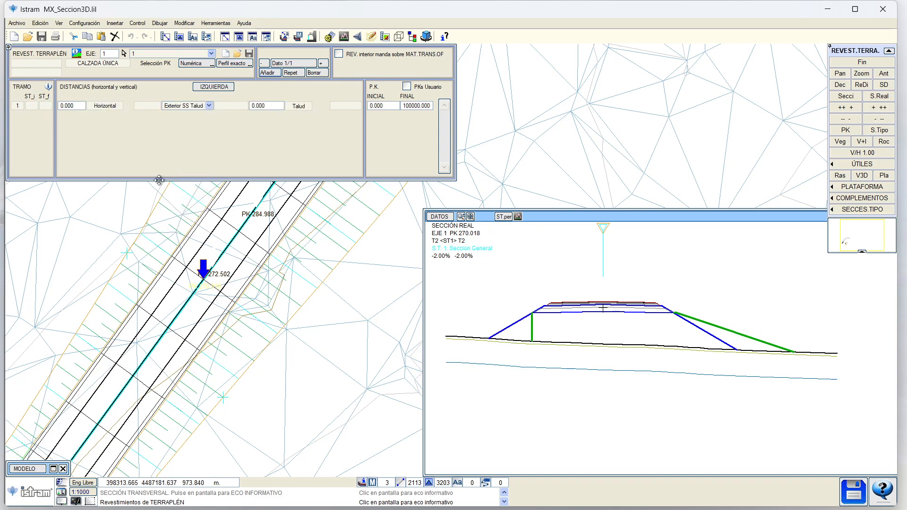
# Set the left lining's horizontal distance to 0.3 and Talud to 3, and show the section at PK 280.873
pyautogui.click(72, 105)
pyautogui.write('0.3')
pyautogui.press('Return')
pyautogui.click(259, 106)
pyautogui.write('3')
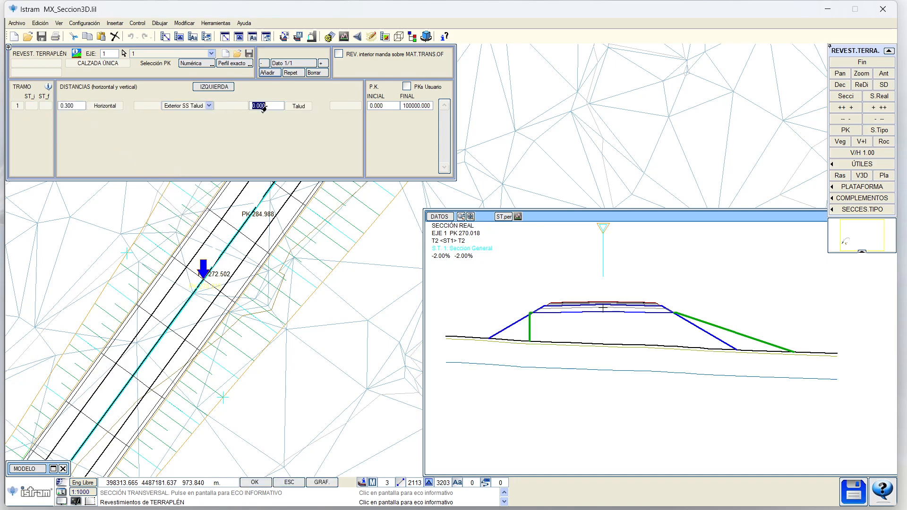
pyautogui.press('Return')
pyautogui.click(305, 248)
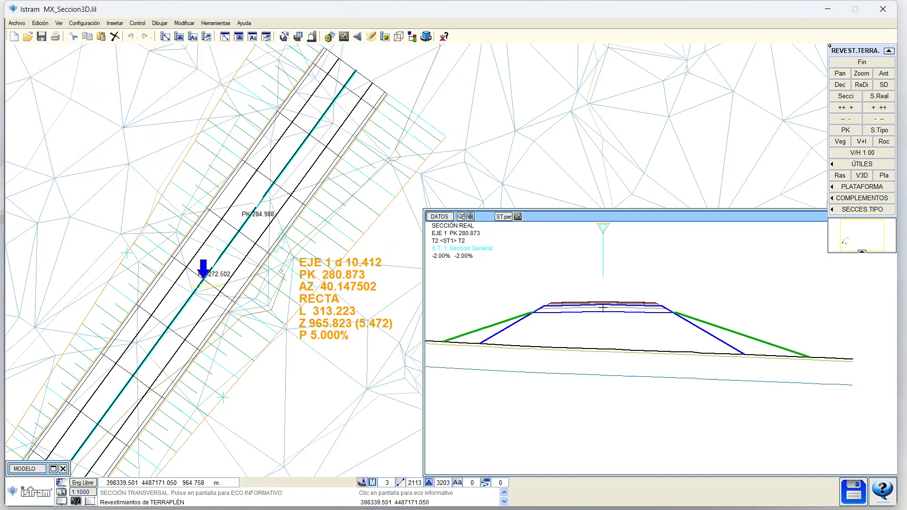
# Leave the embankment lining editor, recalculate the current project, and disable Ver planta
pyautogui.click(862, 62)
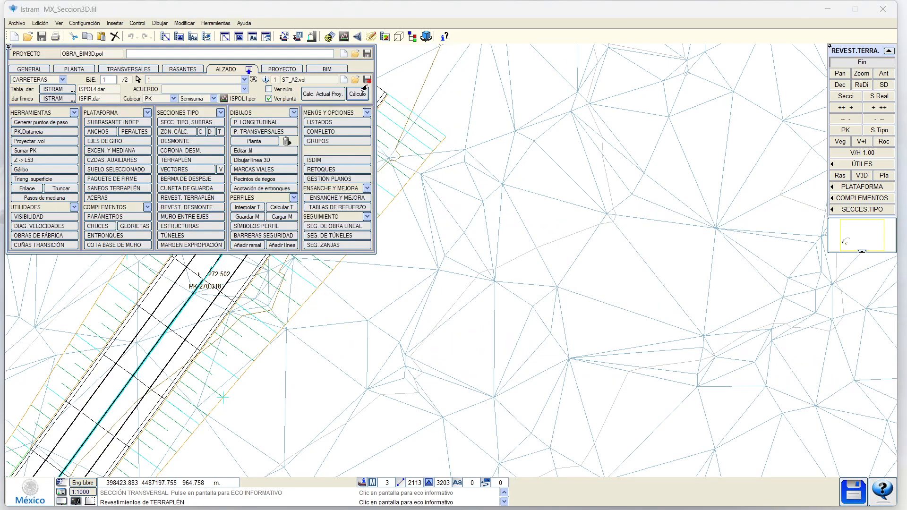
pyautogui.click(324, 94)
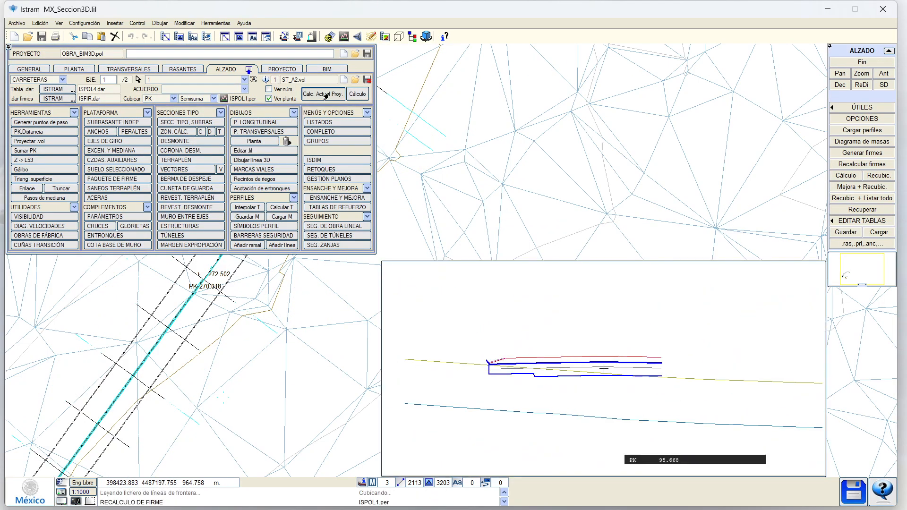
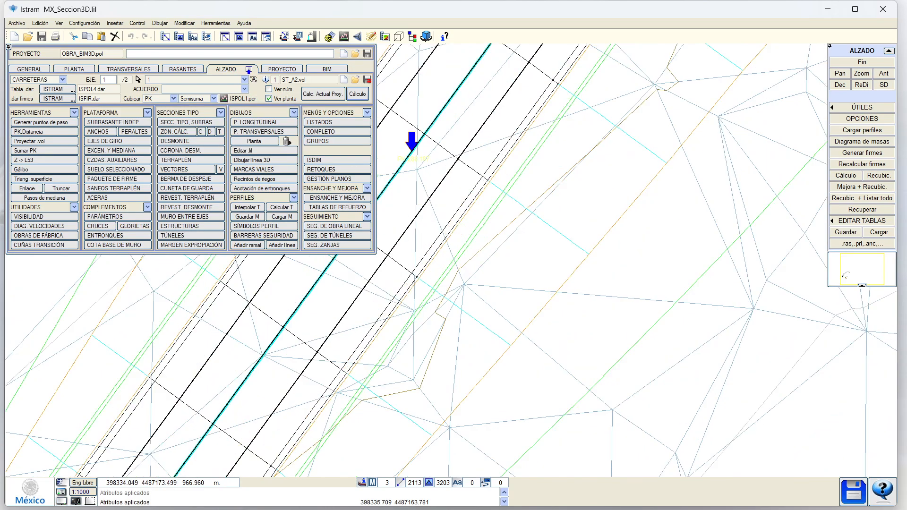
pyautogui.click(284, 98)
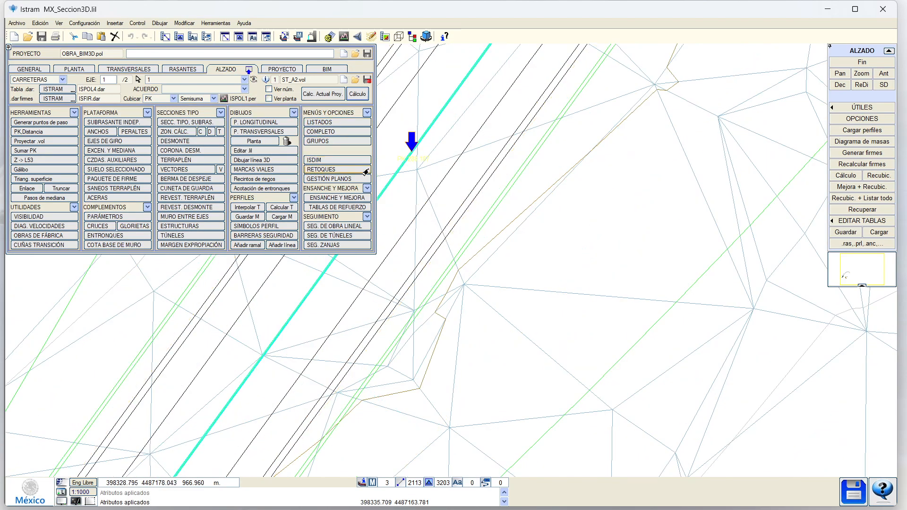
# Show the real cross-section near PK 290 and disable Ver planta to examine the lining lines in plan
pyautogui.click(282, 70)
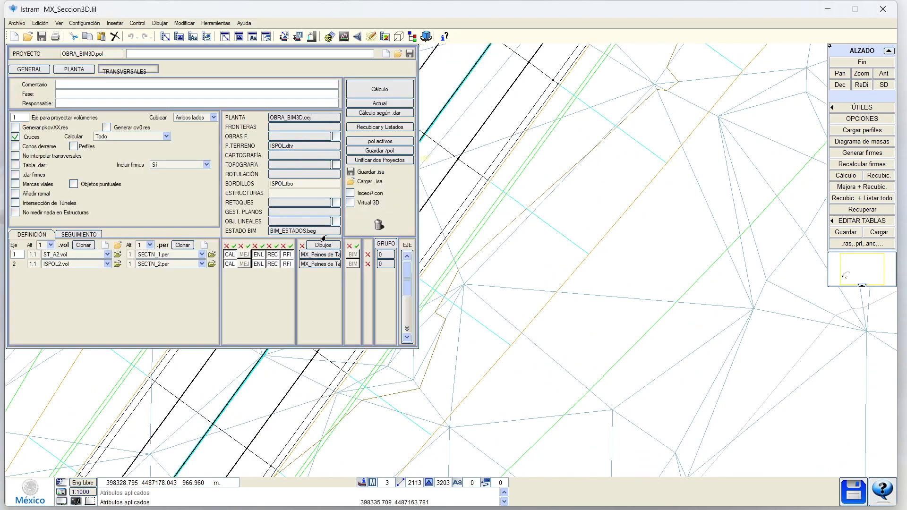
pyautogui.click(137, 23)
pyautogui.click(196, 65)
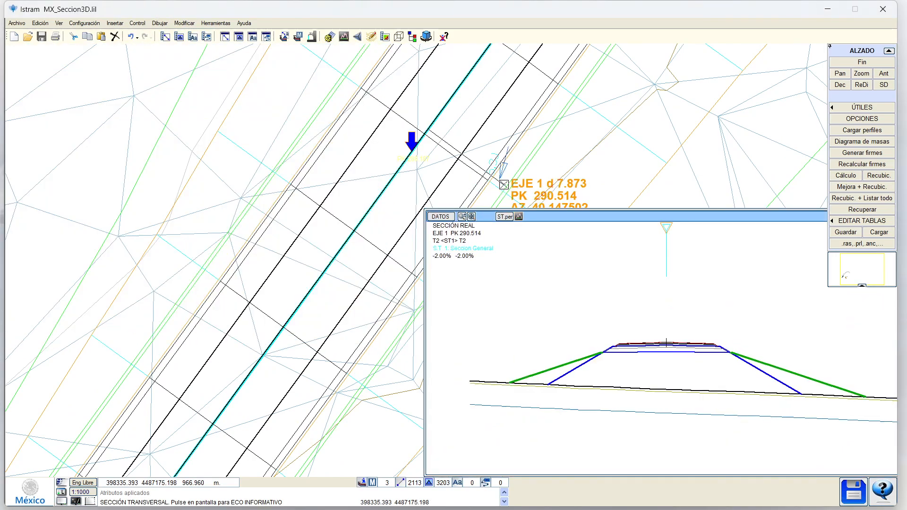
pyautogui.click(211, 70)
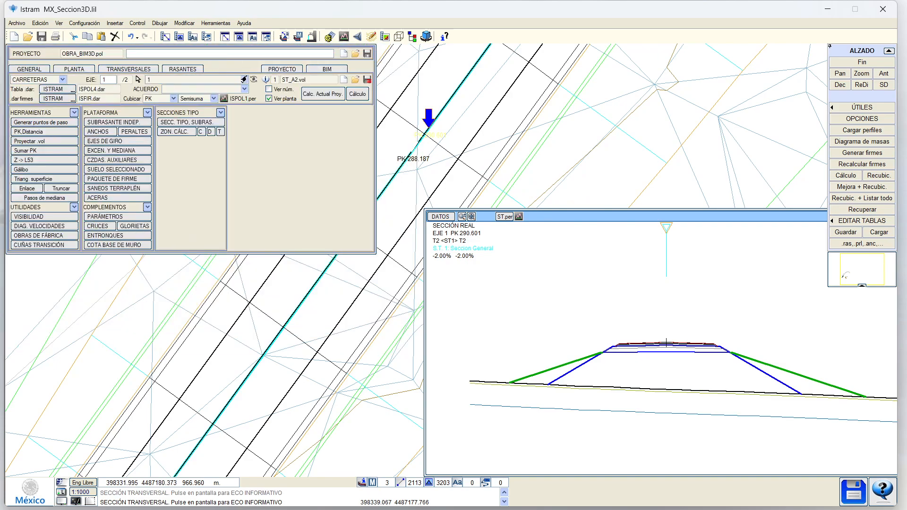
pyautogui.click(269, 98)
pyautogui.scroll(-2, 459, 191)
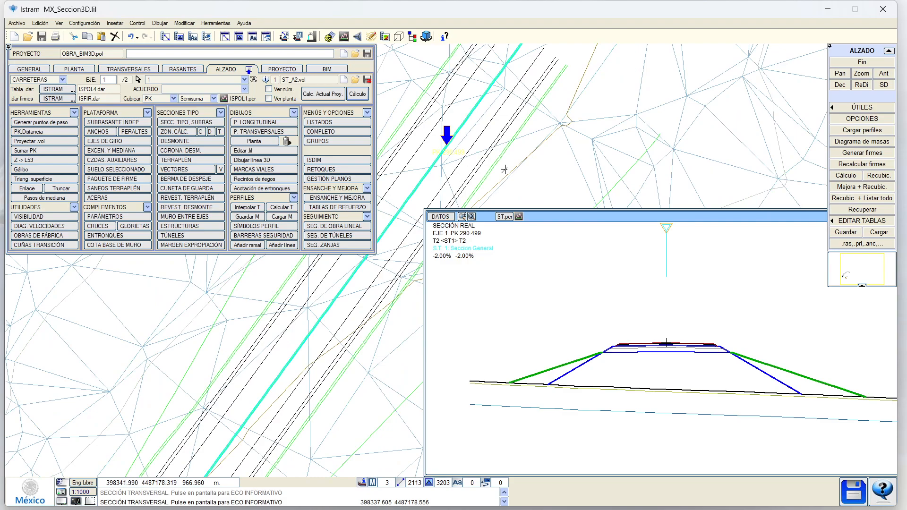
pyautogui.moveTo(471, 157); pyautogui.dragTo(465, 132, button='middle')
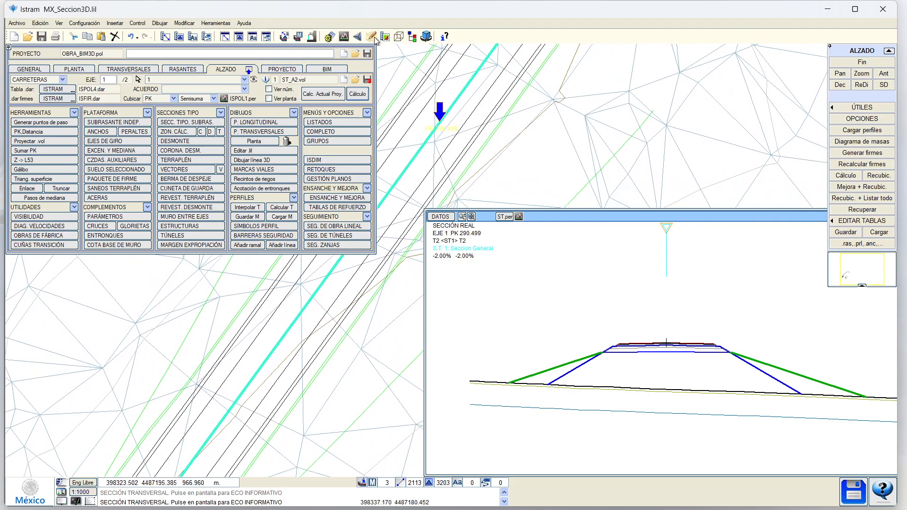
# Clear the drawn cross-sections, generate new ones for axis 1 from the ISPOL model, and examine the lining fill at PK 0+300
pyautogui.click(343, 37)
pyautogui.click(830, 198)
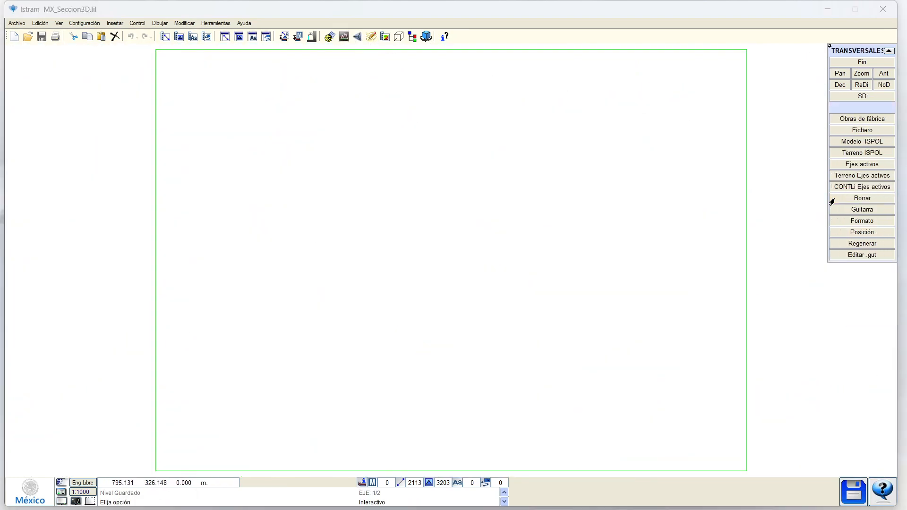
pyautogui.click(842, 141)
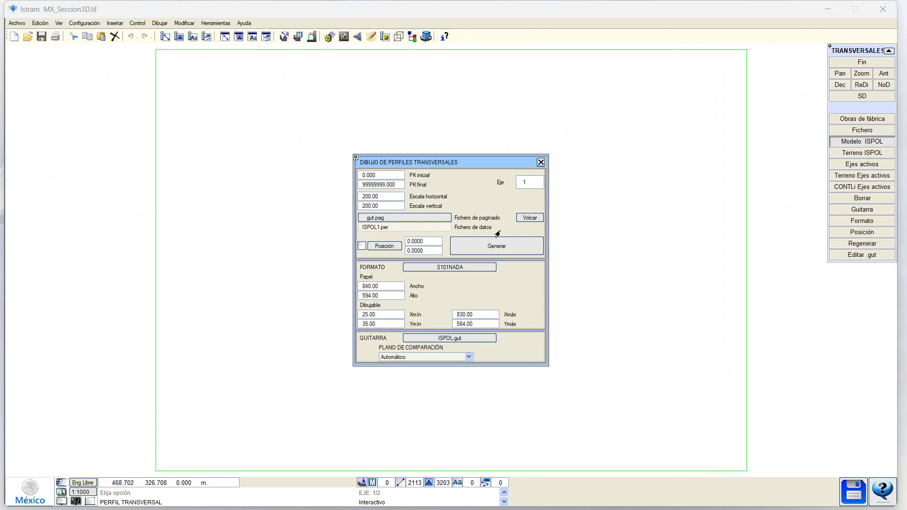
pyautogui.click(494, 247)
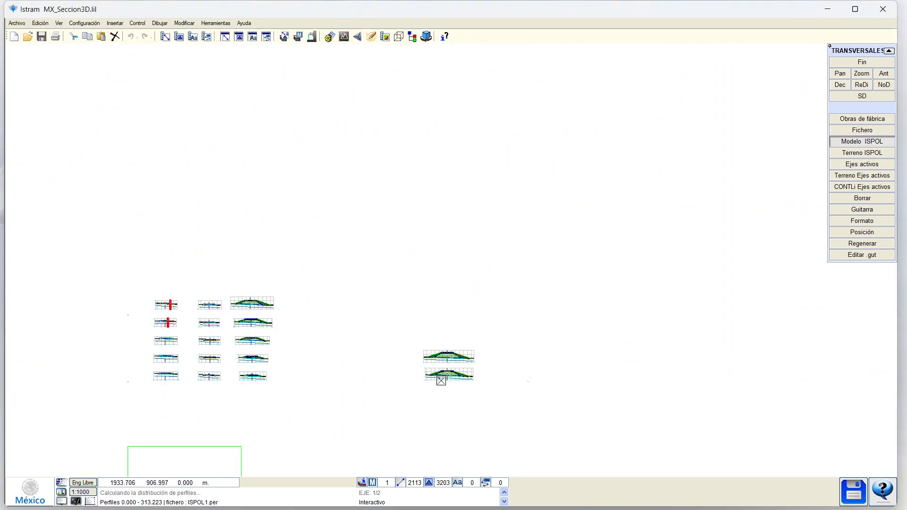
pyautogui.click(841, 85)
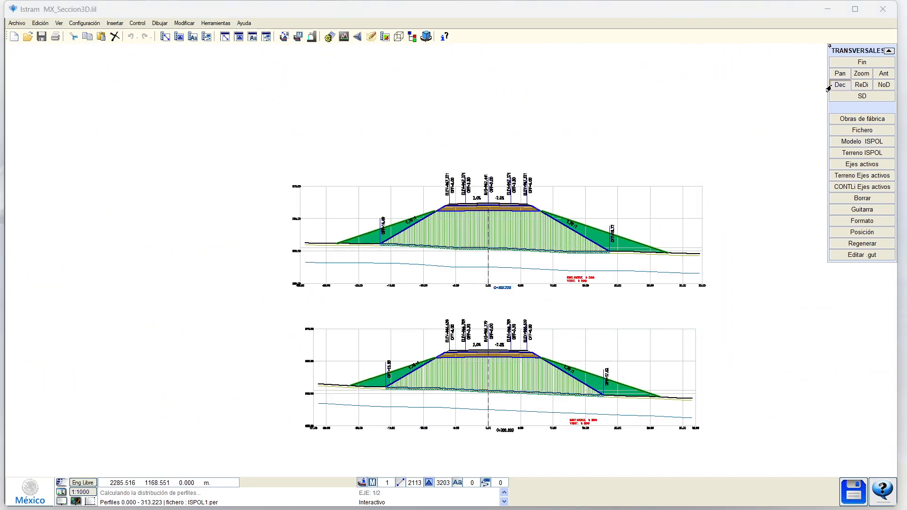
pyautogui.scroll(4, 344, 320)
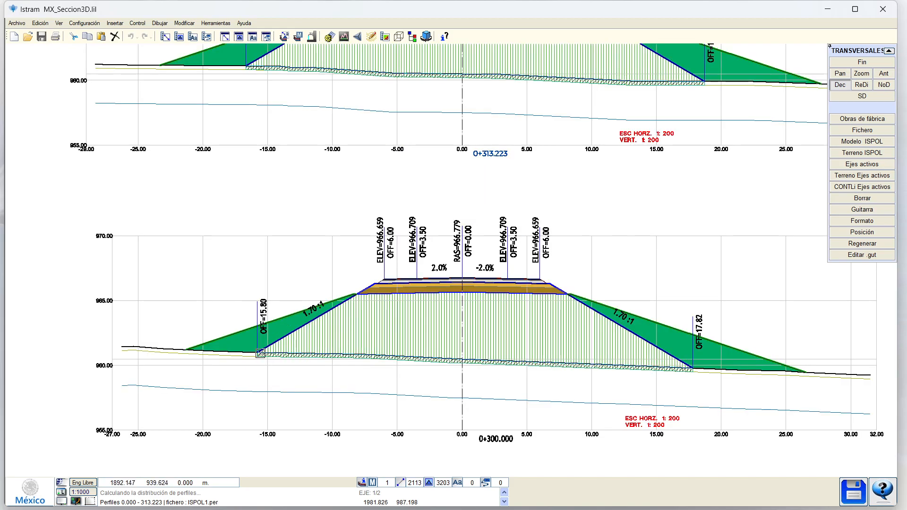
# Explore the project's results folder (RES) and open the cvres1 total volumes summary file
pyautogui.moveTo(271, 312); pyautogui.dragTo(275, 328, button='middle')
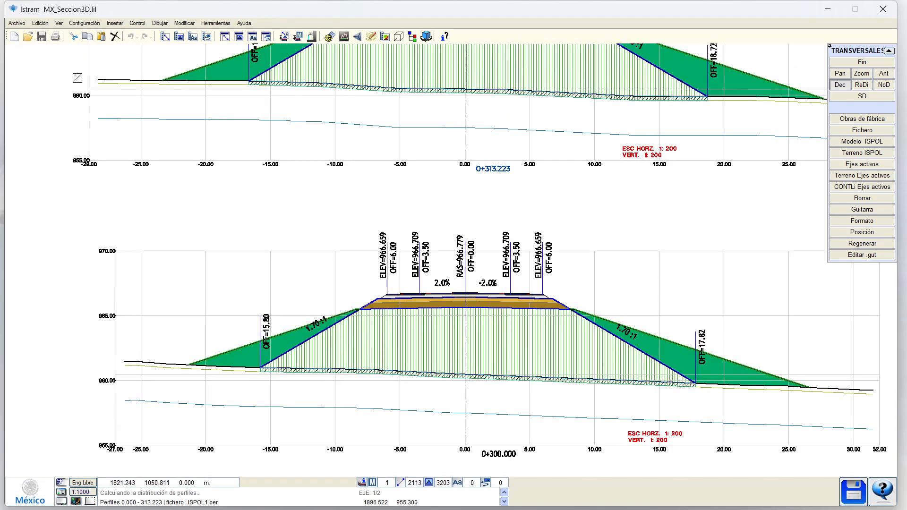
pyautogui.click(17, 23)
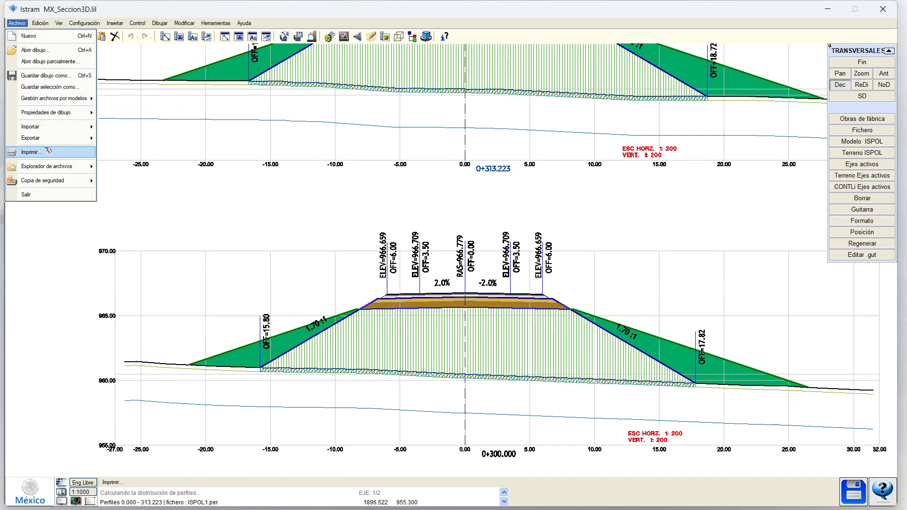
pyautogui.moveTo(47, 166)
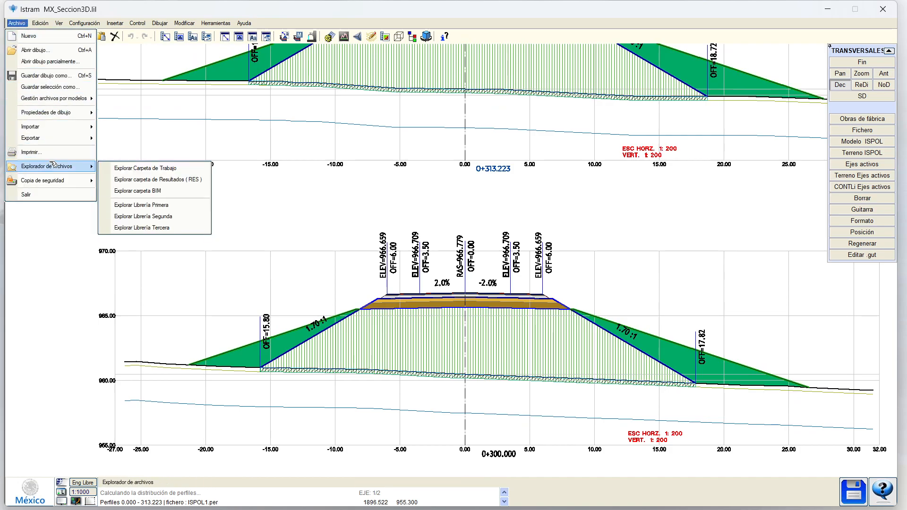
pyautogui.click(193, 180)
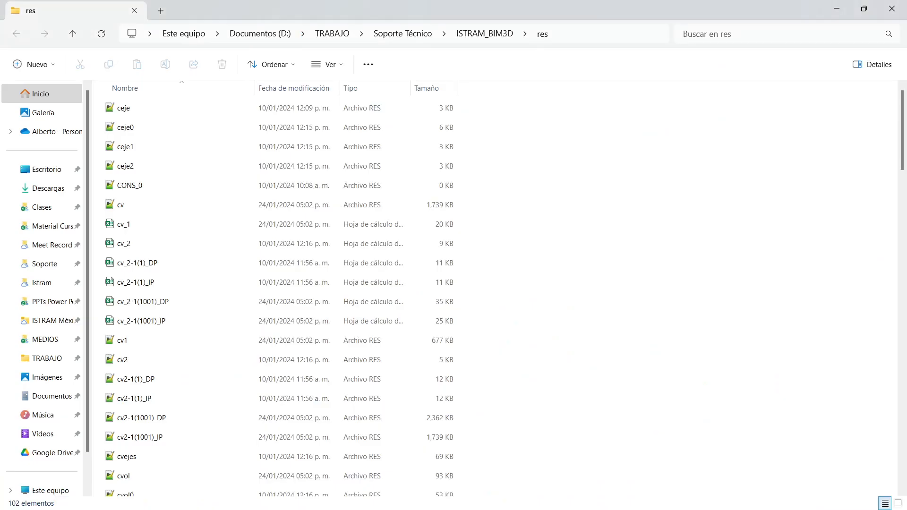
pyautogui.scroll(-3, 142, 407)
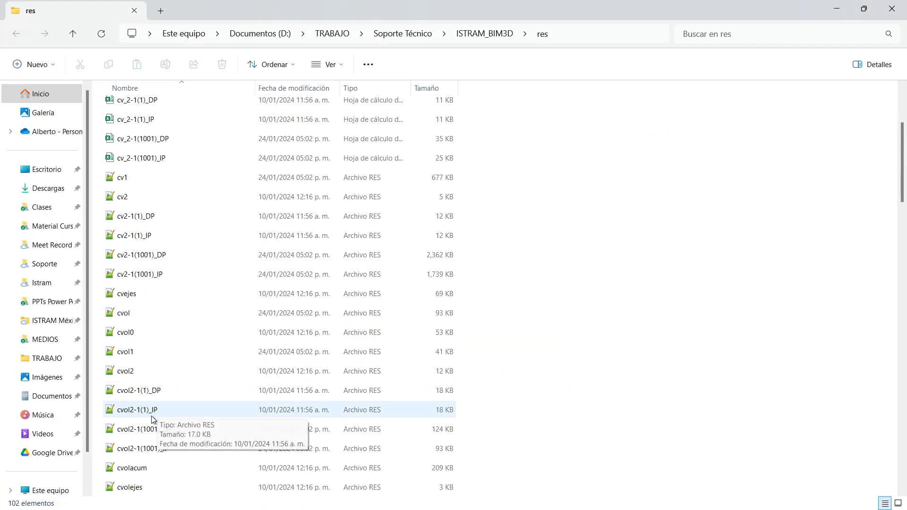
pyautogui.click(144, 371)
pyautogui.scroll(-3, 142, 350)
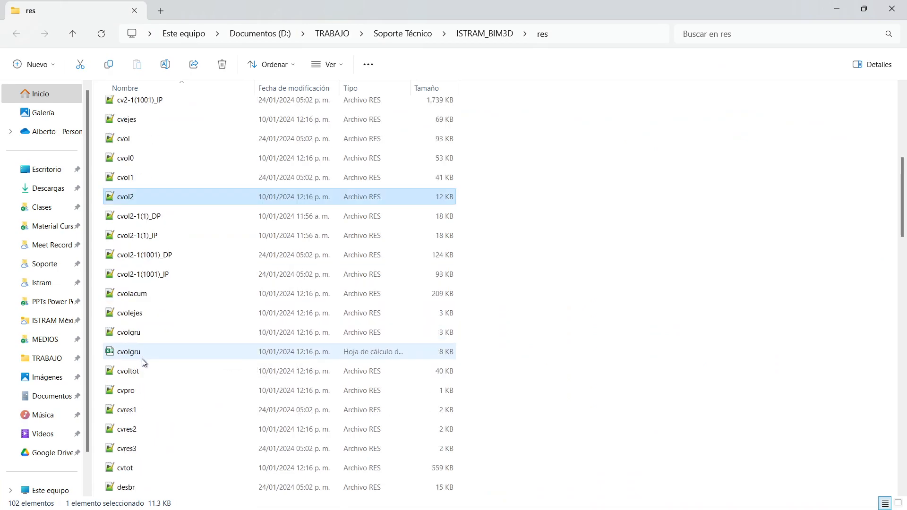
pyautogui.click(144, 413)
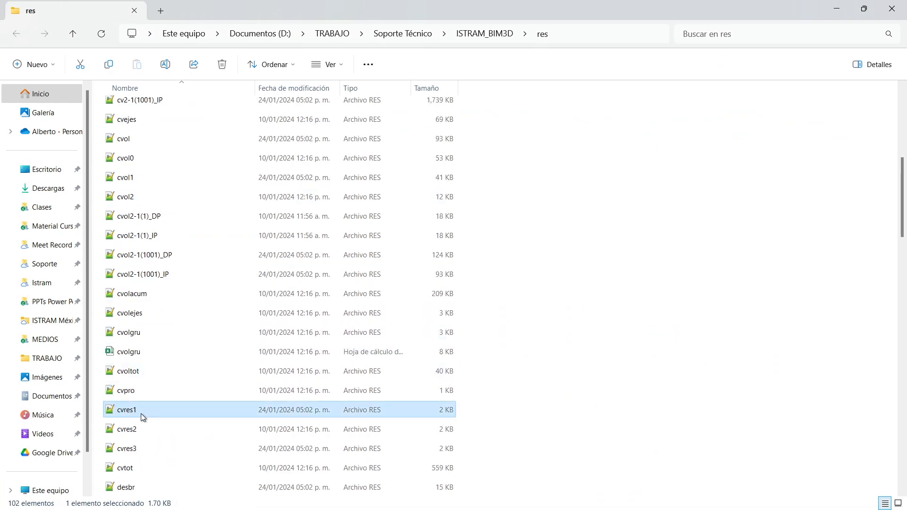
pyautogui.doubleClick(141, 413)
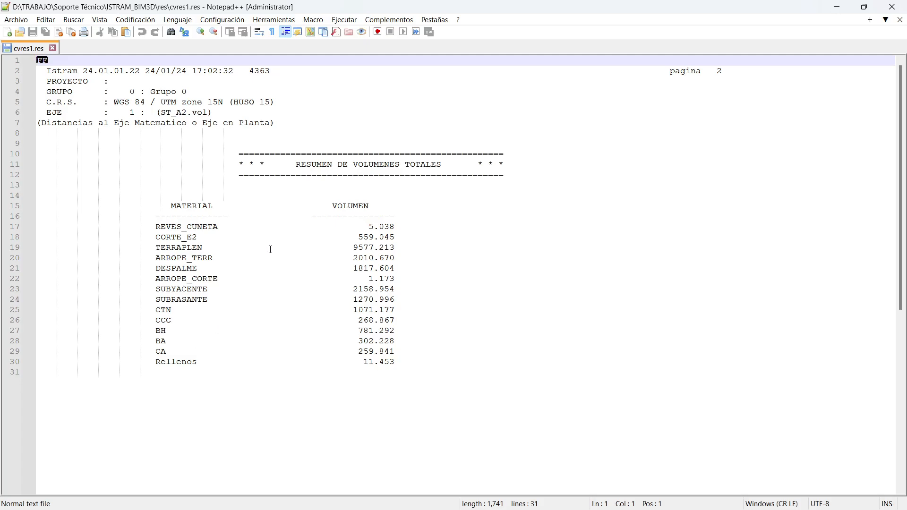
# Examine the ARROPE_TERR volume in the material summary and switch back to the cross-sections in Istram
pyautogui.click(197, 260)
pyautogui.doubleClick(162, 260)
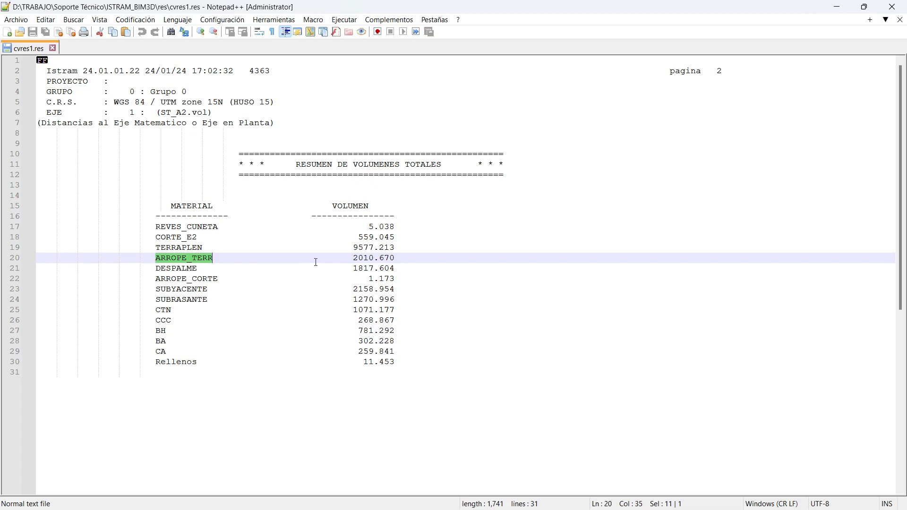
pyautogui.doubleClick(357, 258)
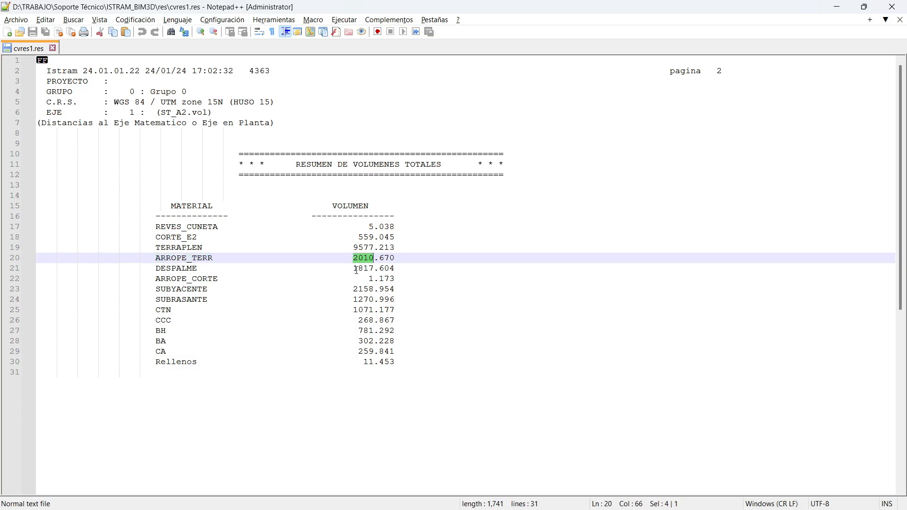
pyautogui.hotkey('alt', 'Tab')
pyautogui.hotkey('alt', 'Tab')
pyautogui.hotkey('alt', 'Tab')
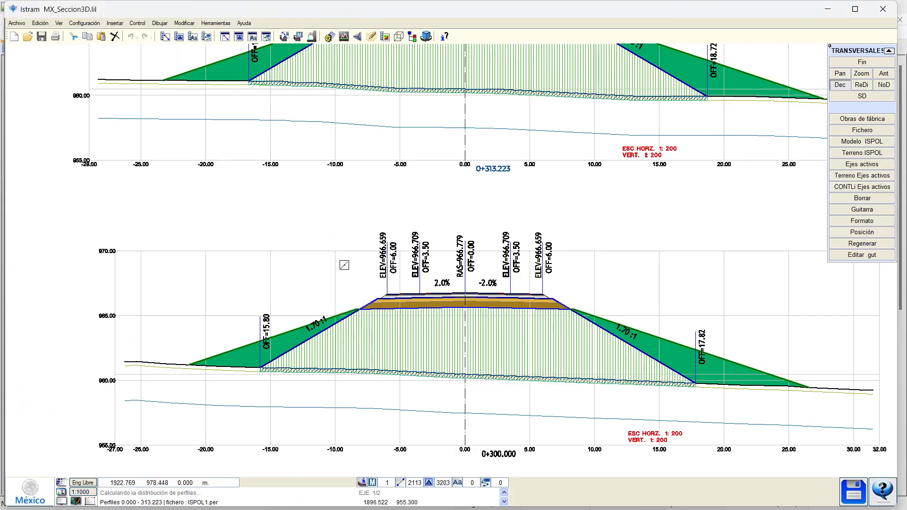
# Leave the cross-section drawing and save the embankment cladding (Revest. Terraplén) data to a new file named talud
pyautogui.click(856, 64)
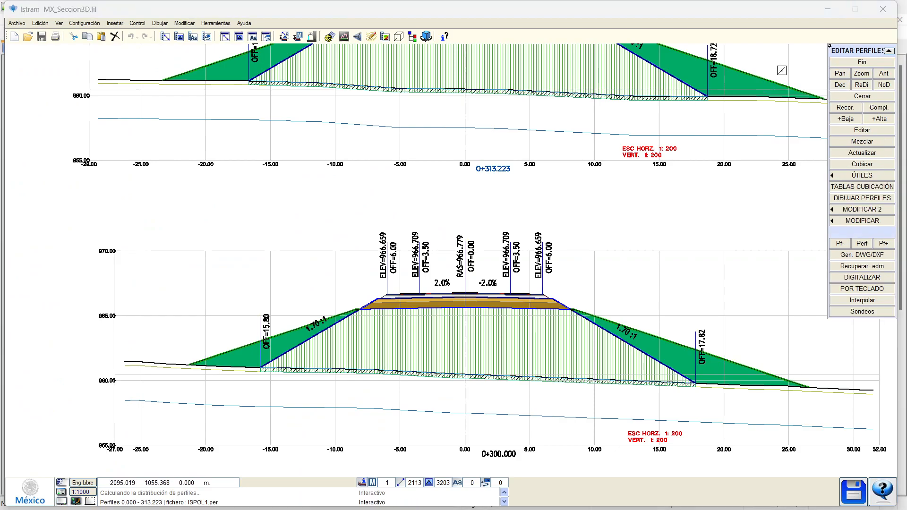
pyautogui.click(851, 66)
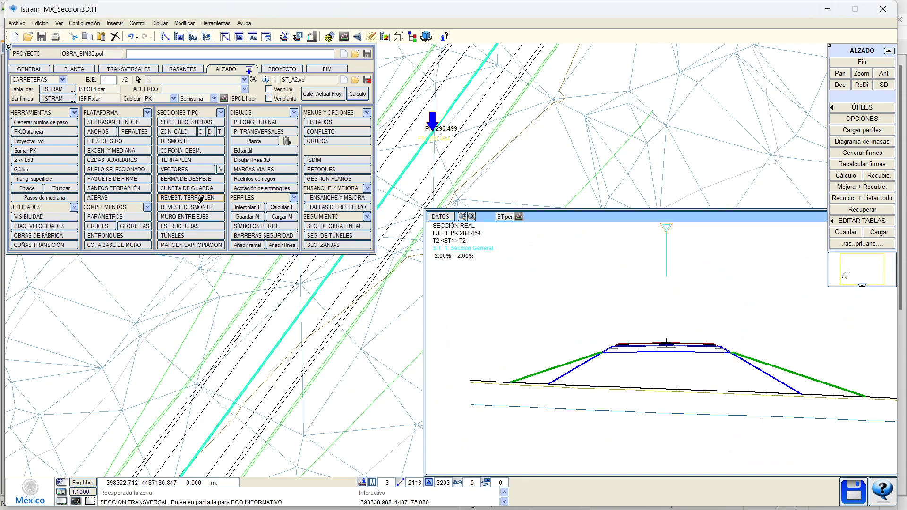
pyautogui.click(201, 198)
pyautogui.click(248, 54)
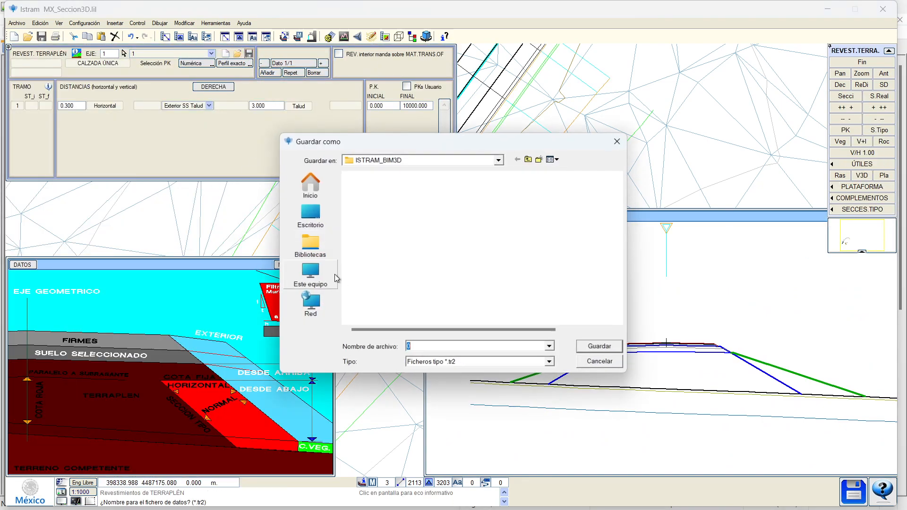
pyautogui.write('talud')
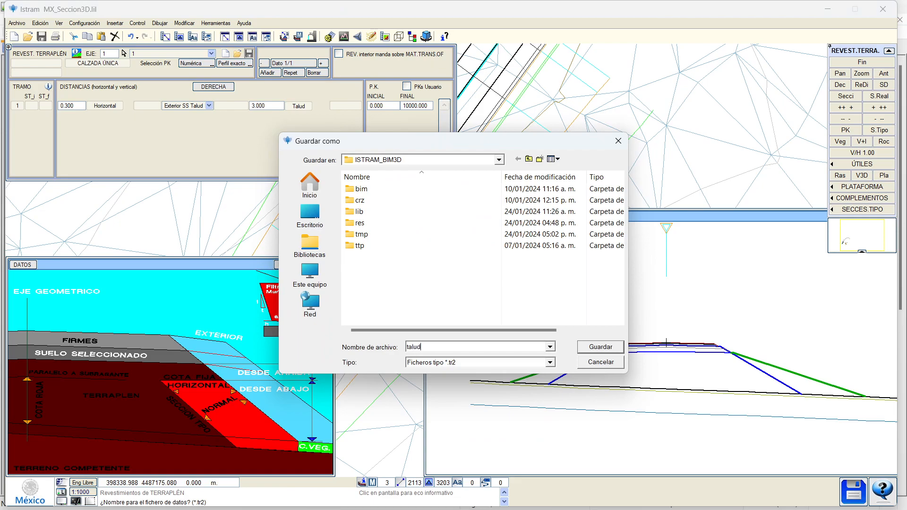
pyautogui.press('Return')
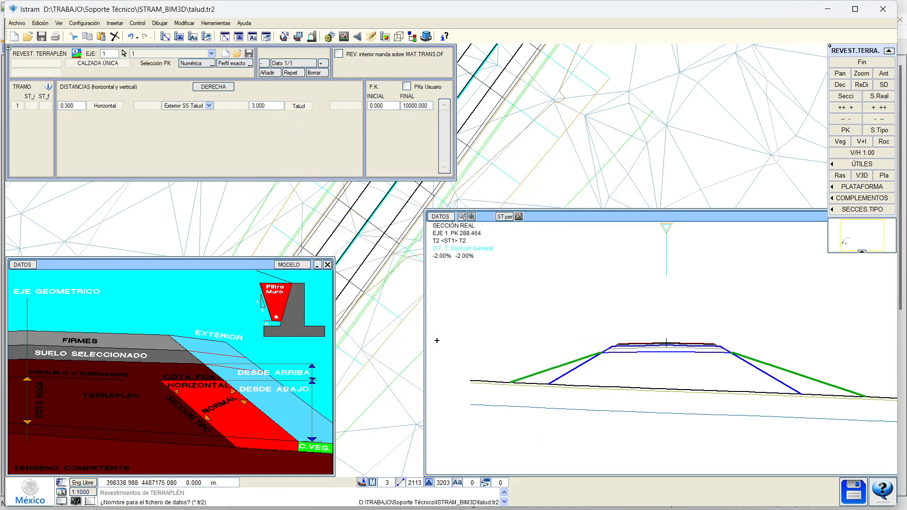
# Set the right-side embankment cladding type to Cota roja and its first distance to 3
pyautogui.click(194, 107)
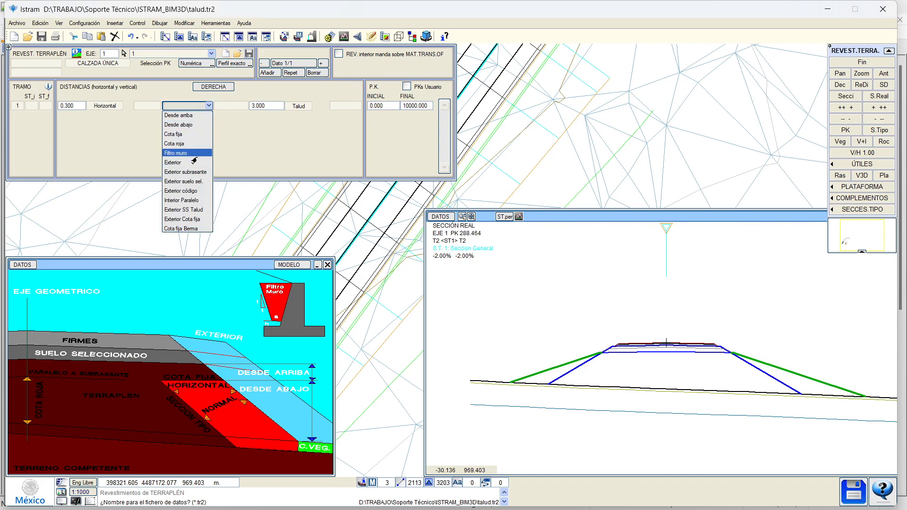
pyautogui.click(198, 220)
pyautogui.click(190, 107)
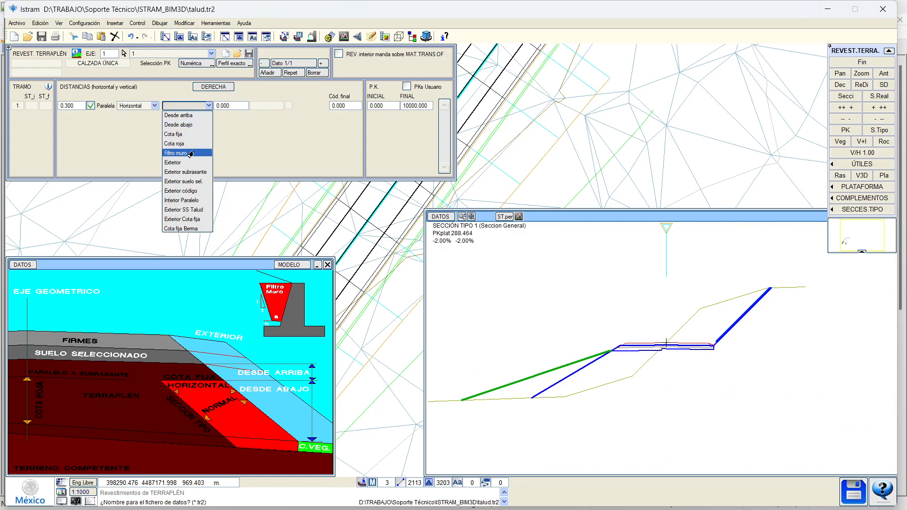
pyautogui.click(182, 143)
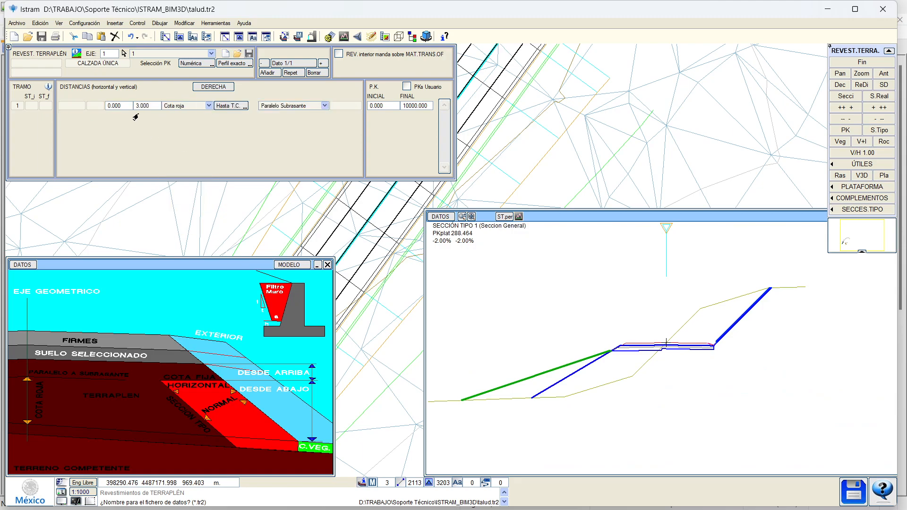
pyautogui.doubleClick(122, 108)
pyautogui.write('3')
pyautogui.press('Tab')
# Set the left-side embankment cladding to Cota roja with both distances at 3
pyautogui.click(200, 87)
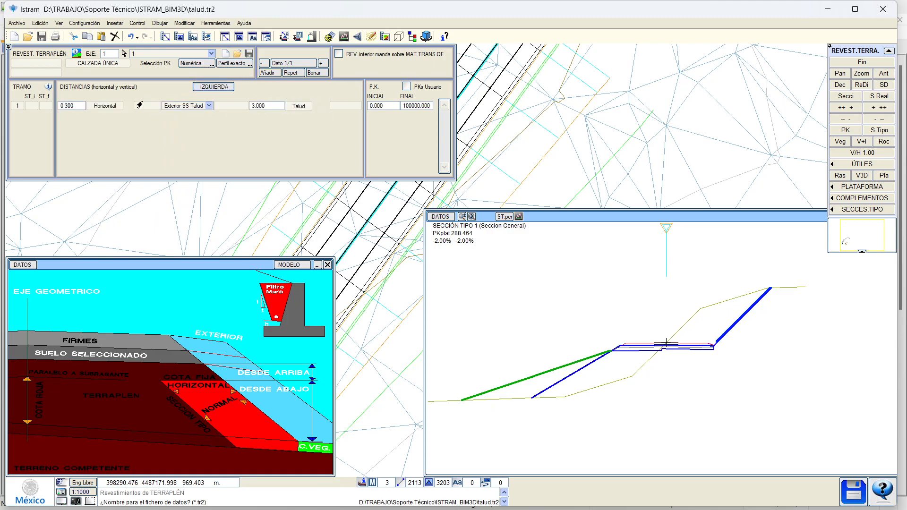
pyautogui.click(184, 106)
pyautogui.click(174, 144)
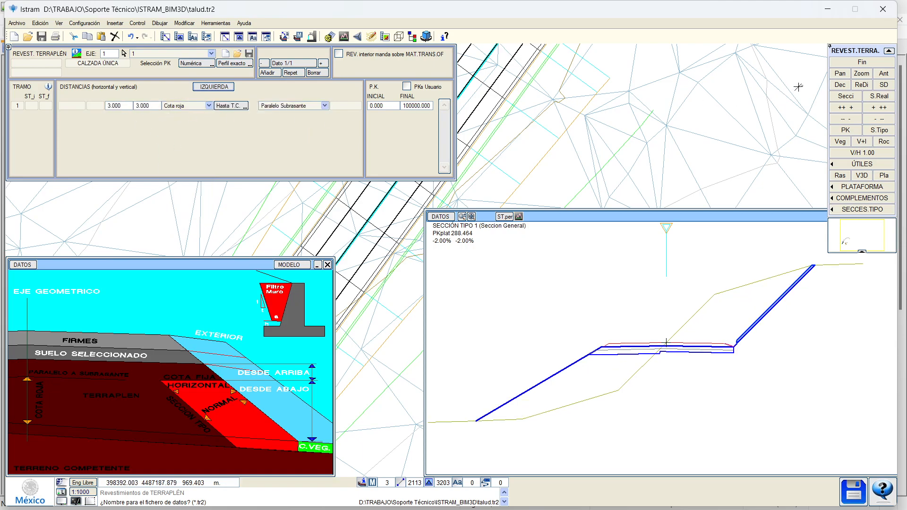
# Recalculate the current project, then reload the cvres1.res report in Notepad++ and check the REVEST_TERRAP volume
pyautogui.click(863, 62)
pyautogui.click(323, 94)
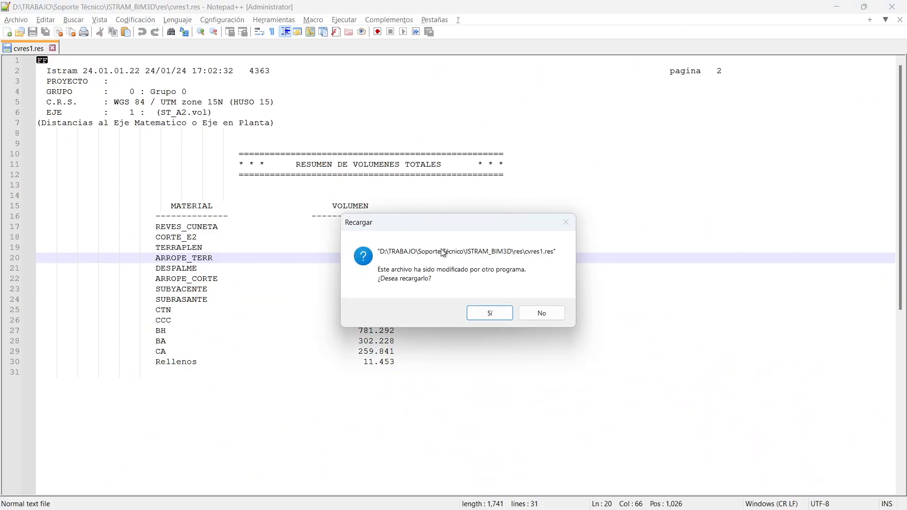
pyautogui.moveTo(446, 230); pyautogui.dragTo(595, 162)
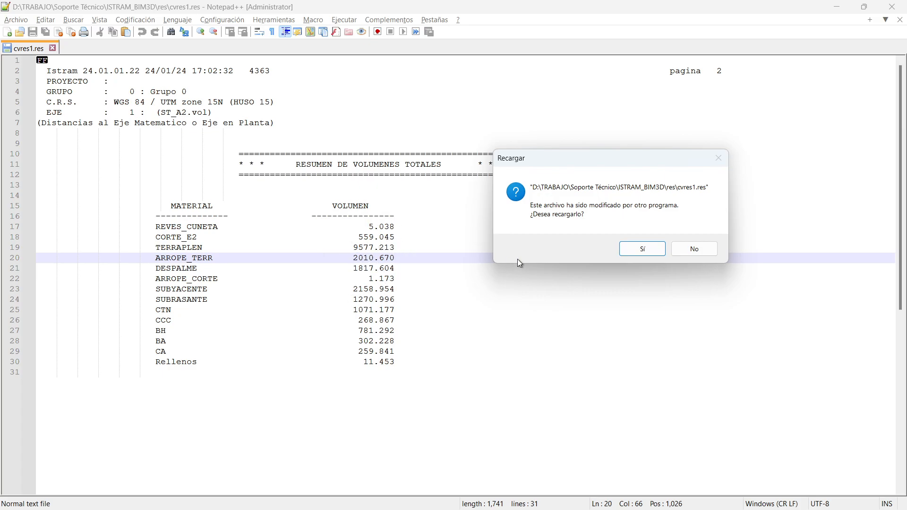
pyautogui.click(633, 256)
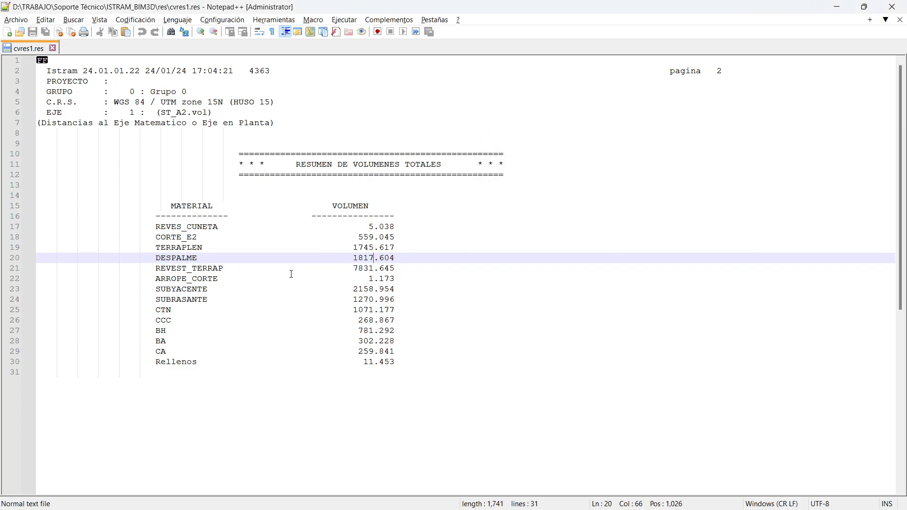
pyautogui.doubleClick(179, 271)
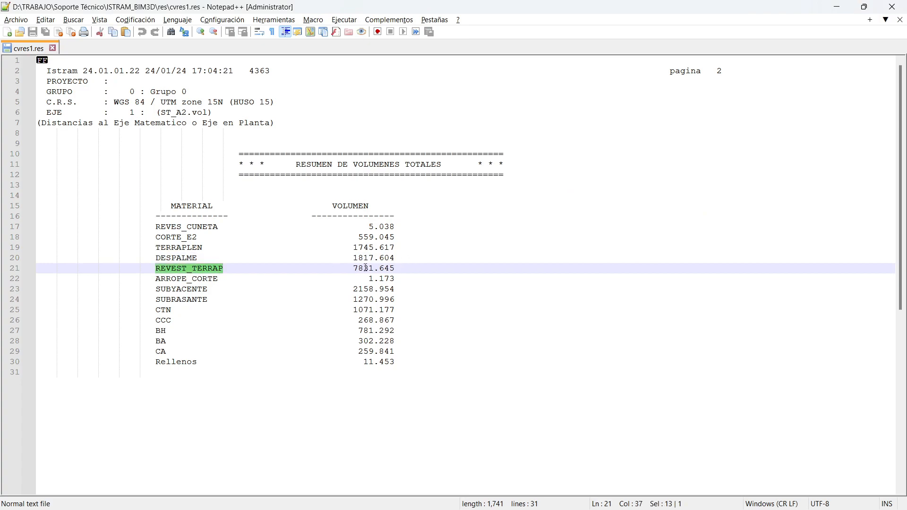
pyautogui.doubleClick(370, 268)
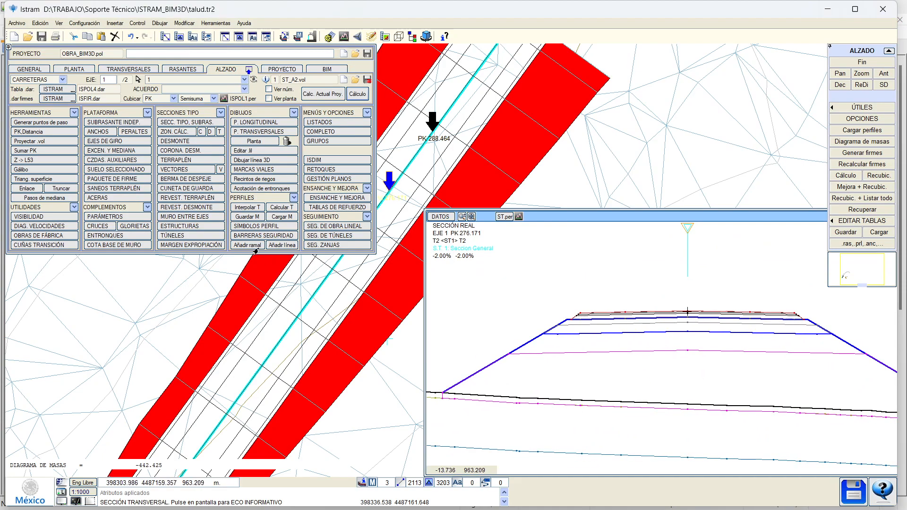
# Reopen the embankment cladding data, save it as "interior subrasante", and save the project
pyautogui.click(201, 197)
pyautogui.click(249, 53)
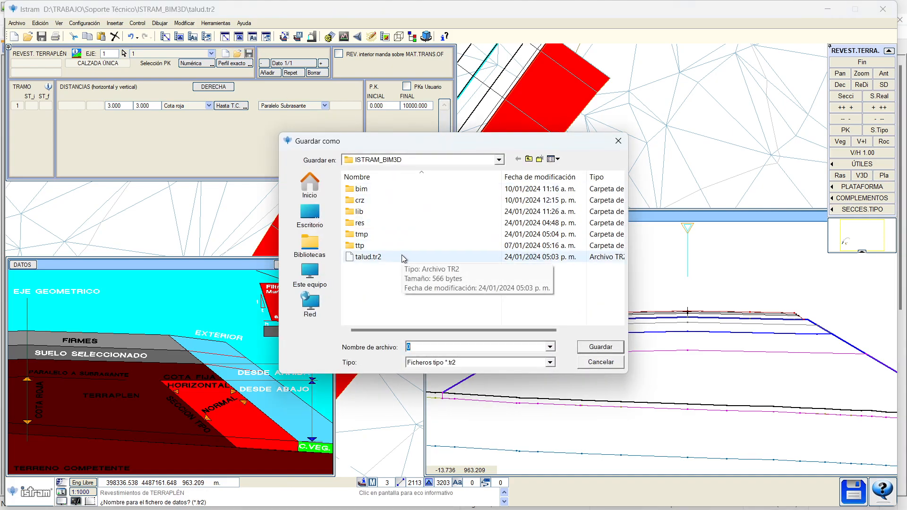
pyautogui.write('interior subrasante')
pyautogui.press('Return')
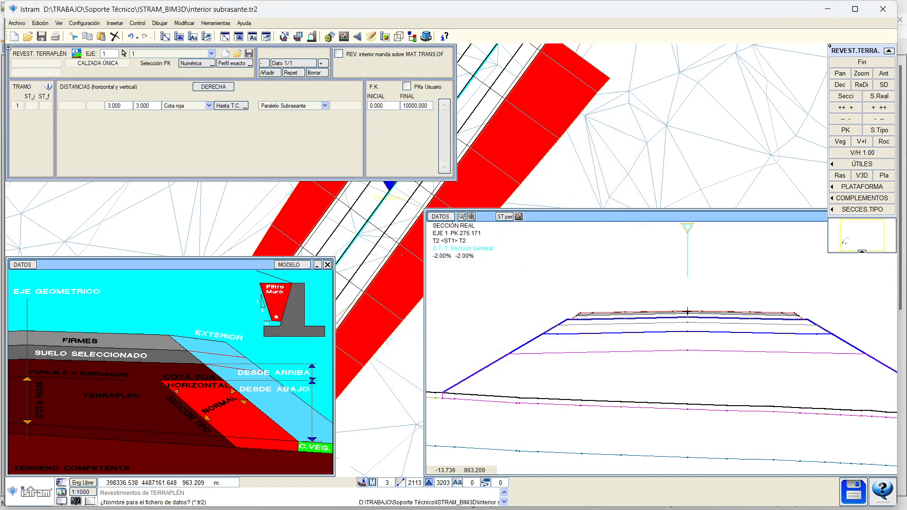
pyautogui.click(864, 499)
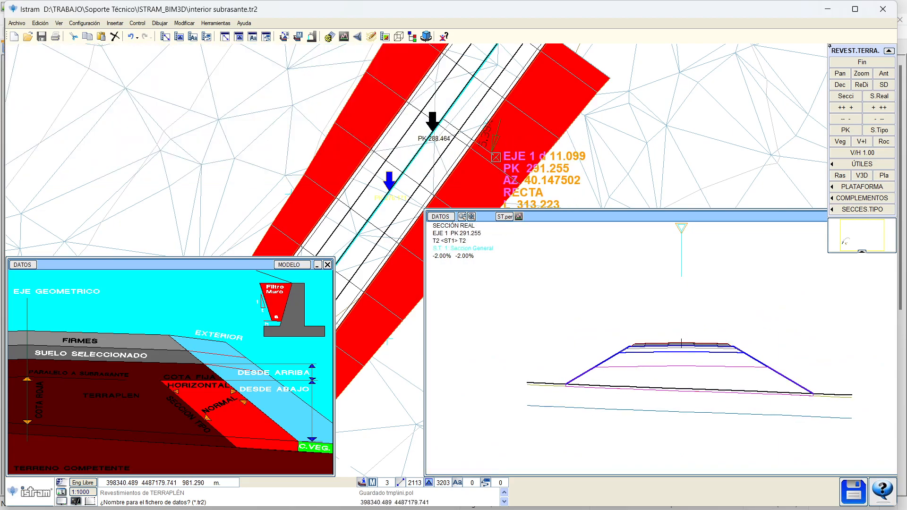
pyautogui.scroll(2, 683, 374)
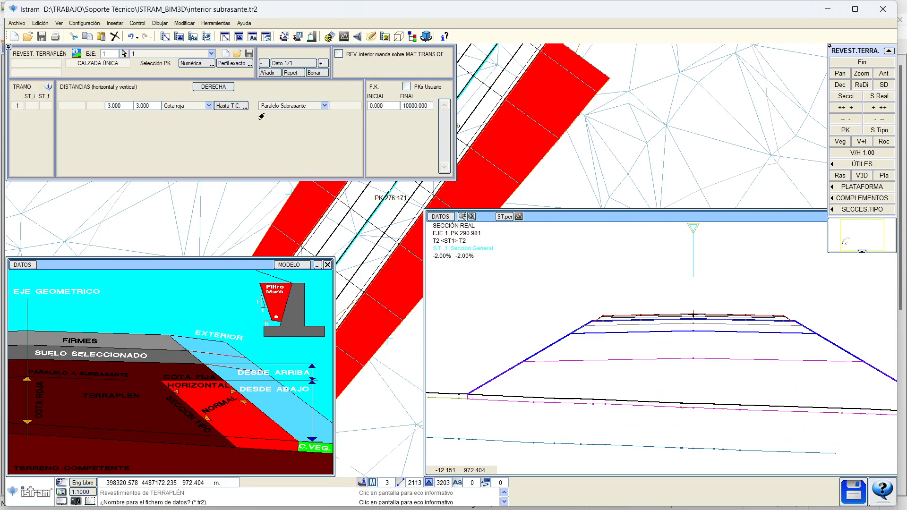
pyautogui.click(325, 204)
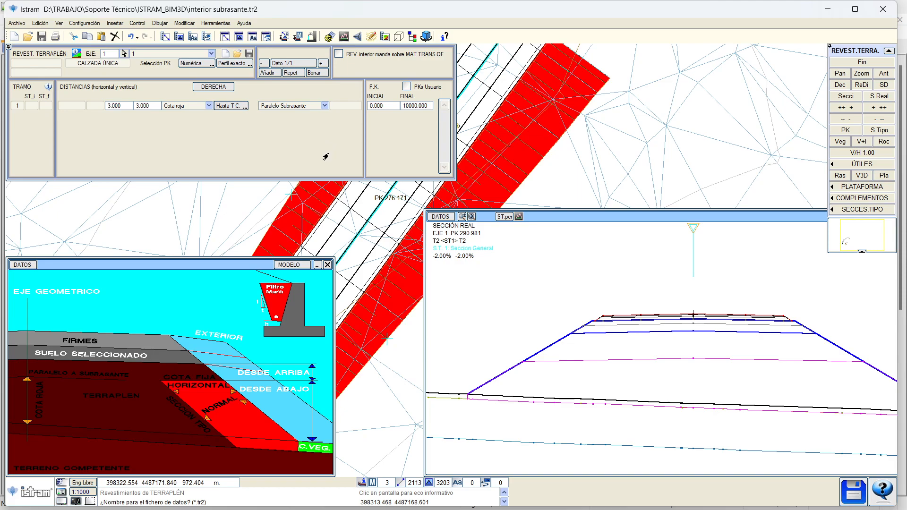
pyautogui.click(197, 109)
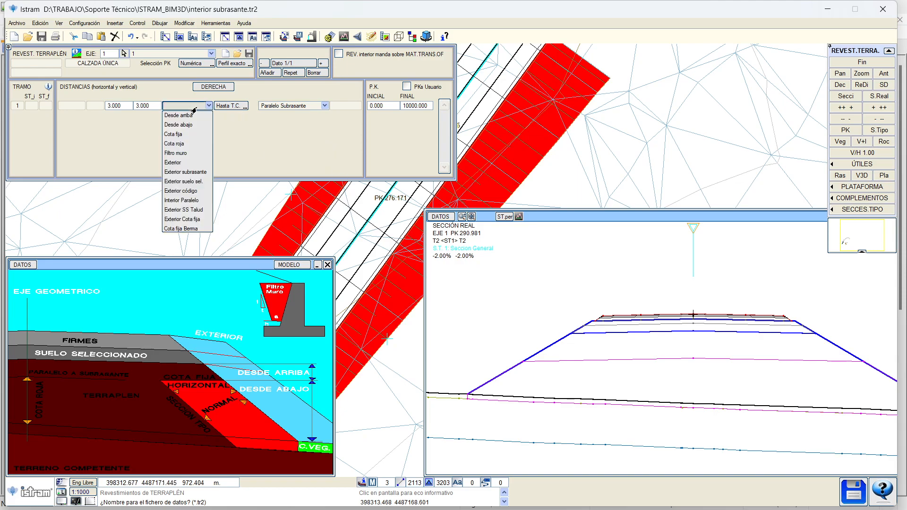
pyautogui.click(188, 155)
pyautogui.click(367, 213)
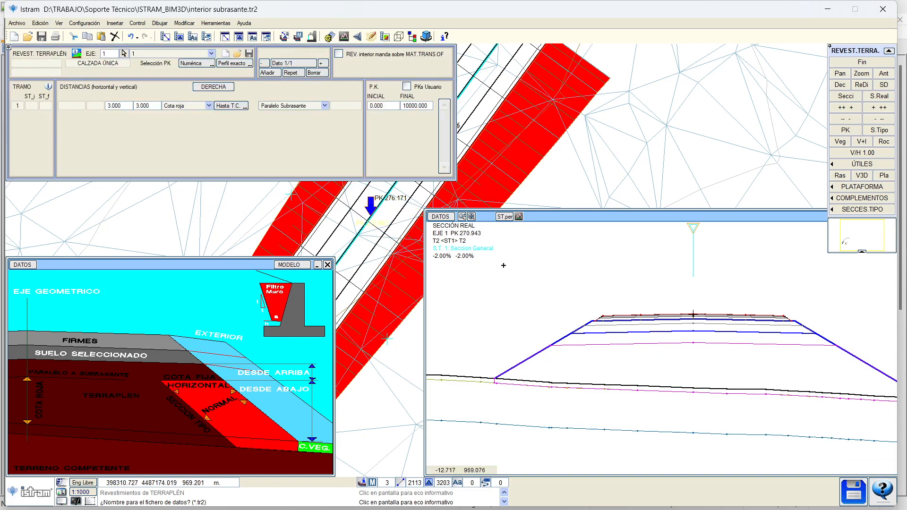
# Clear the embankment cladding data, switch to the right side, and show the real section at PK 290.146
pyautogui.click(226, 54)
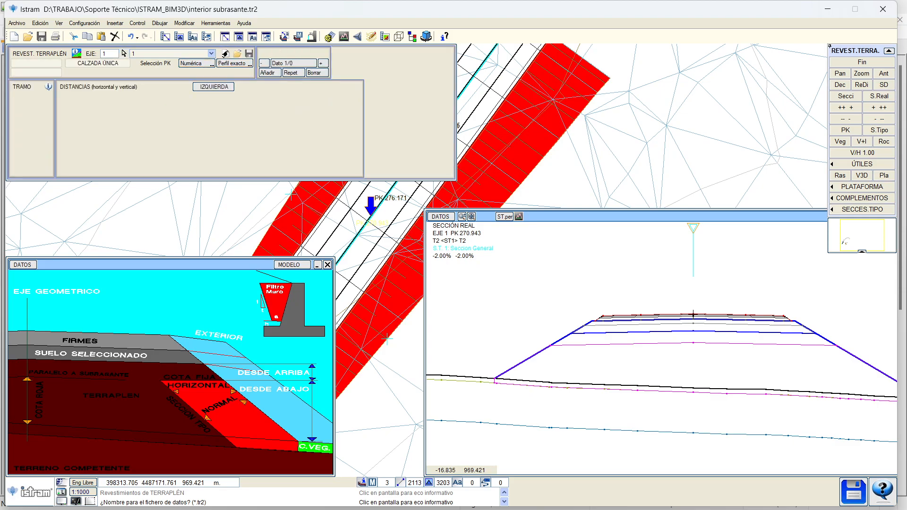
pyautogui.click(213, 87)
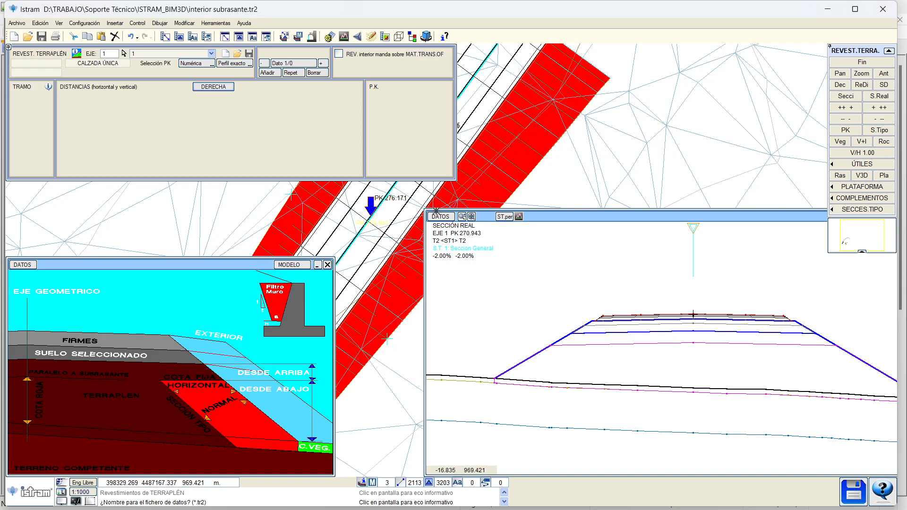
pyautogui.click(432, 121)
pyautogui.moveTo(498, 166); pyautogui.dragTo(498, 169, button='middle')
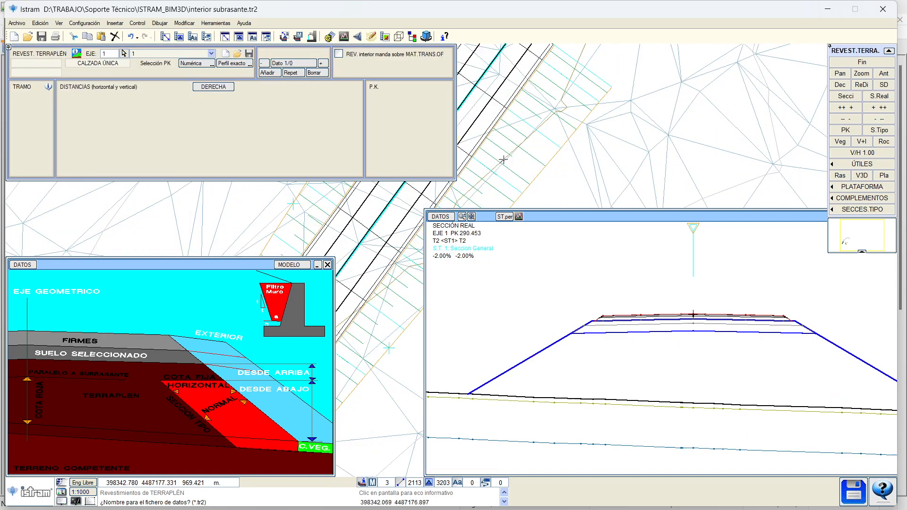
pyautogui.click(490, 168)
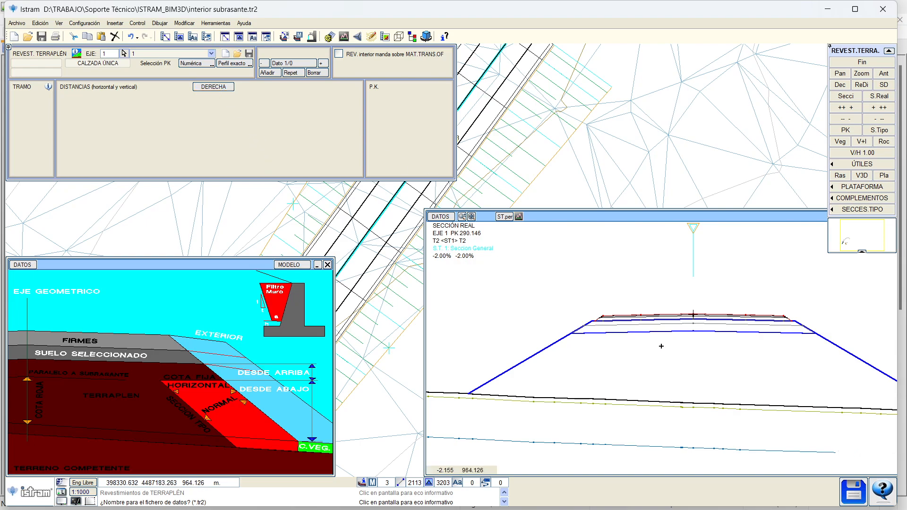
pyautogui.scroll(-1, 661, 347)
pyautogui.moveTo(733, 355); pyautogui.dragTo(638, 361, button='middle')
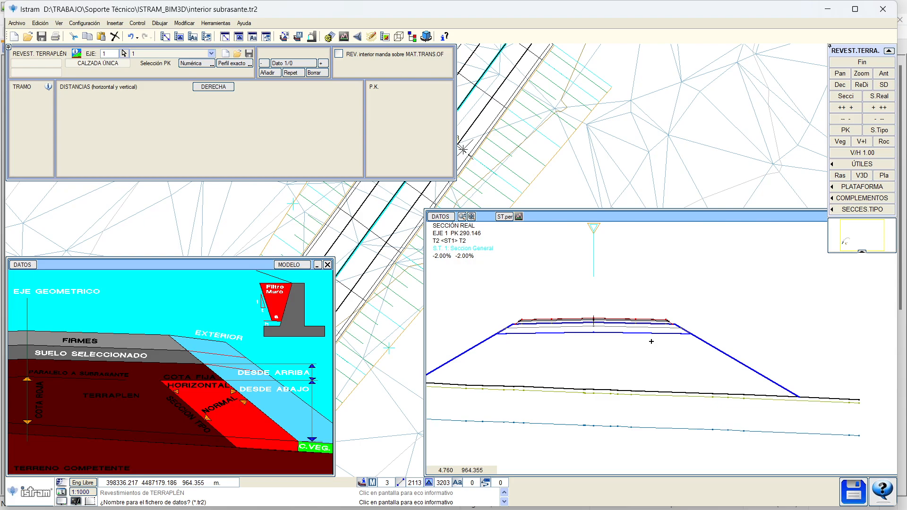
pyautogui.moveTo(759, 379); pyautogui.dragTo(681, 322, button='middle')
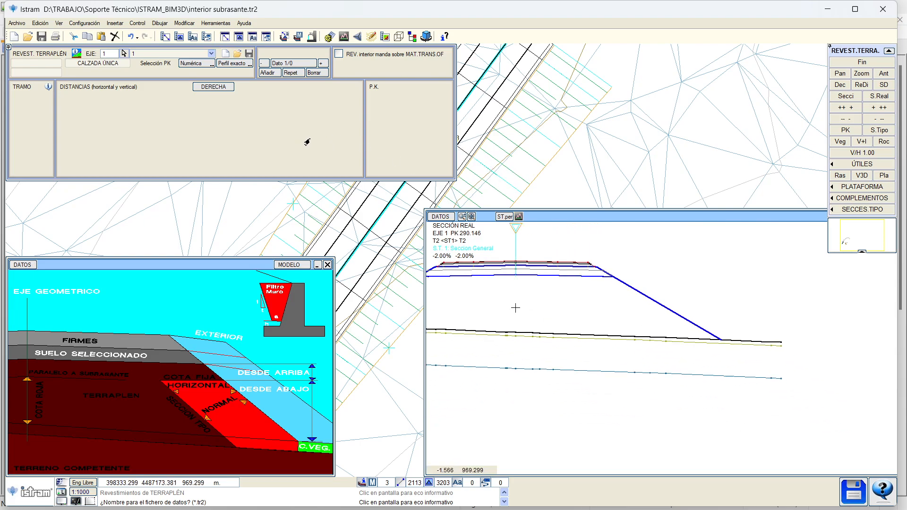
pyautogui.moveTo(662, 303); pyautogui.dragTo(656, 311, button='middle')
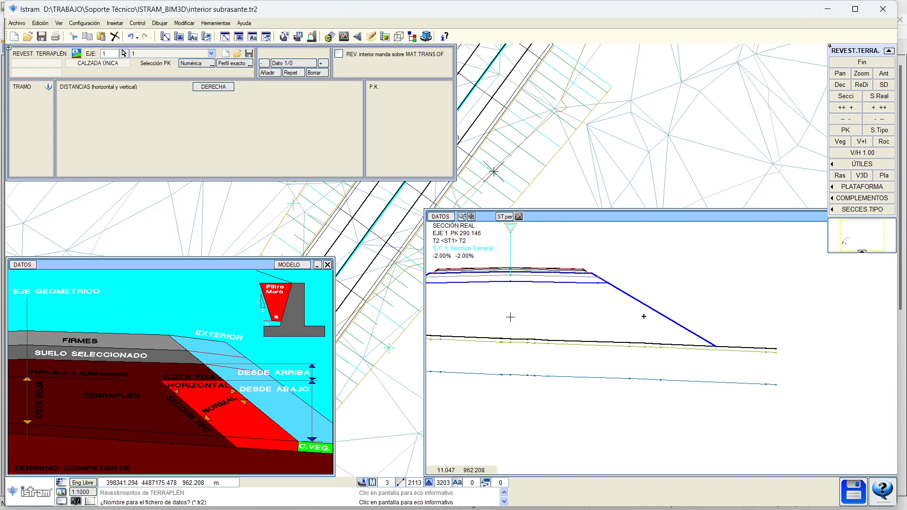
# Add a right-side embankment cladding entry of type Cota fija Berma with a final PK of 10000
pyautogui.click(267, 74)
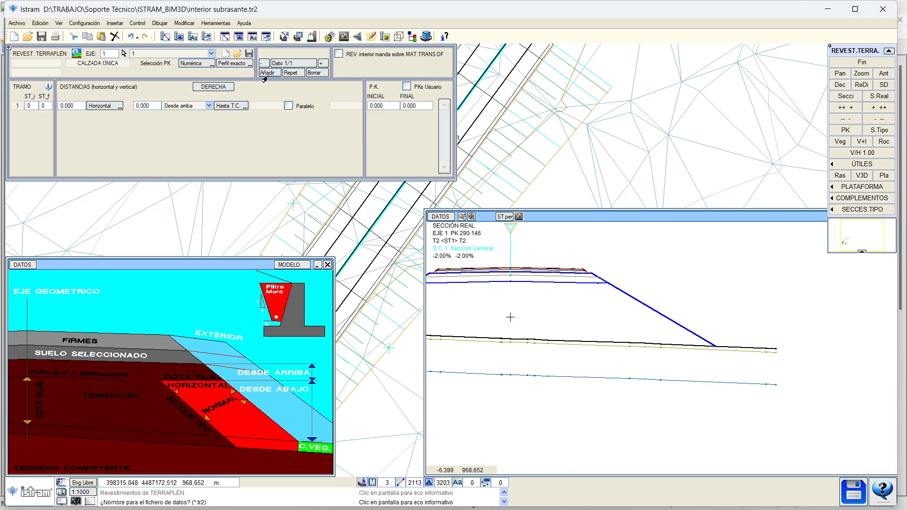
pyautogui.click(177, 108)
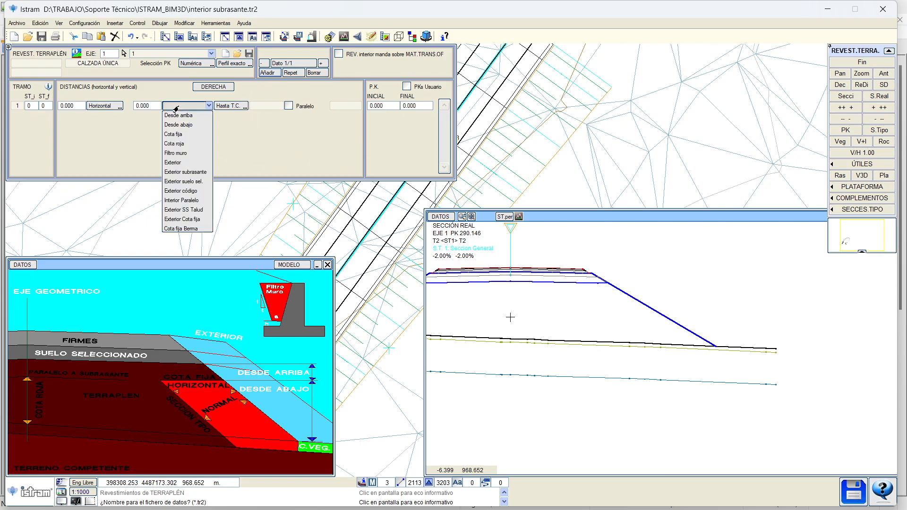
pyautogui.click(198, 230)
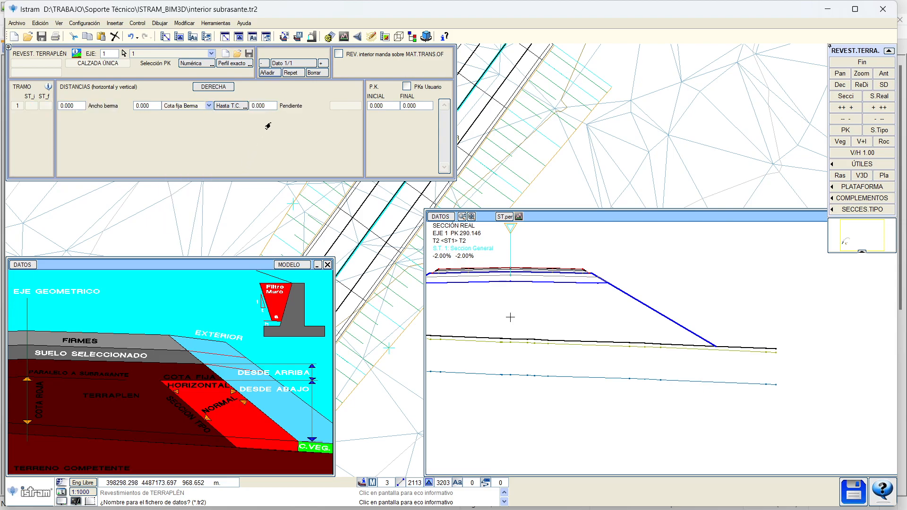
pyautogui.click(405, 106)
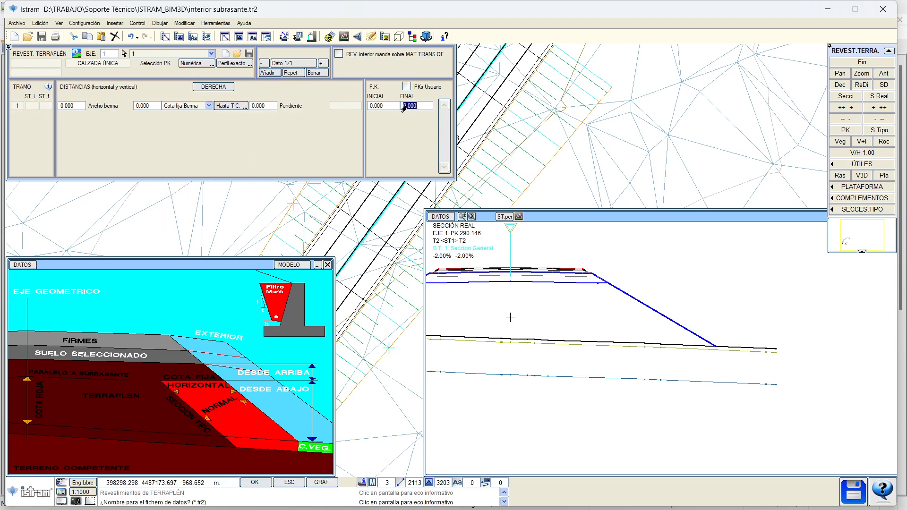
pyautogui.press('Return')
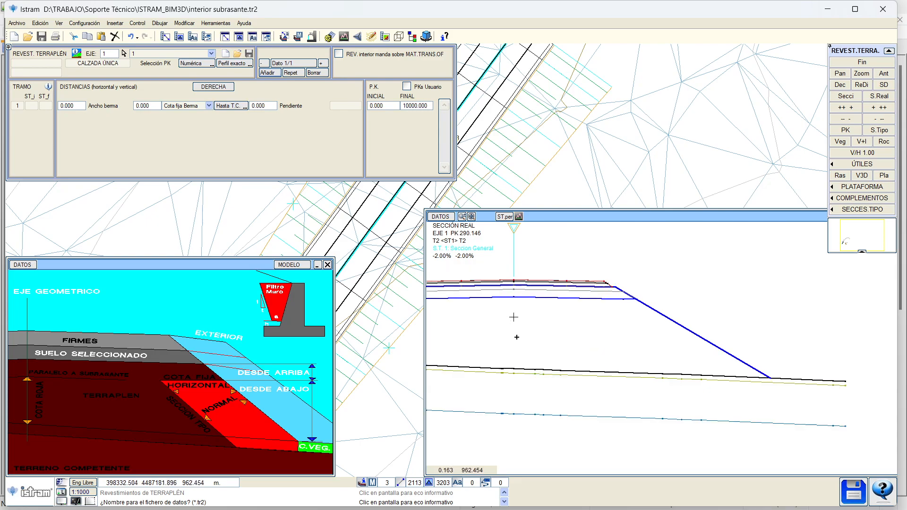
# Set the right-side berm to elevation 962, width 1 and slope 2
pyautogui.click(146, 110)
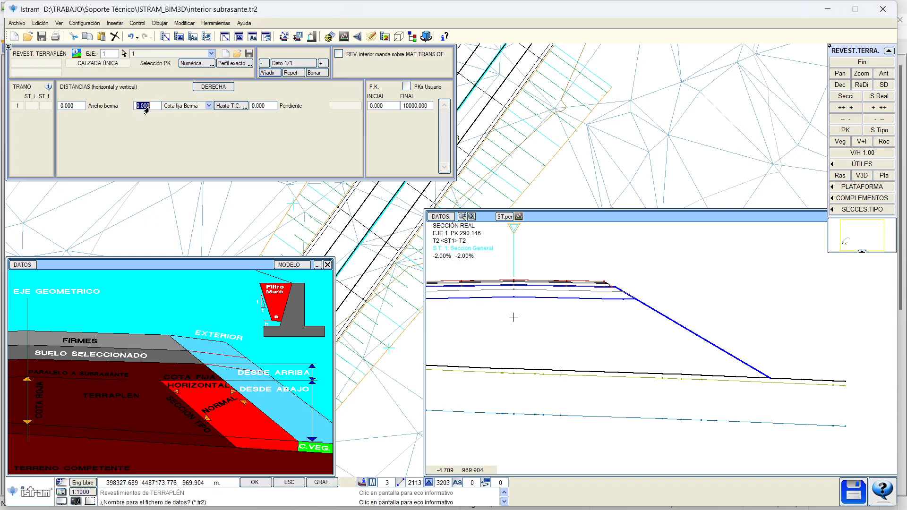
pyautogui.press('Return')
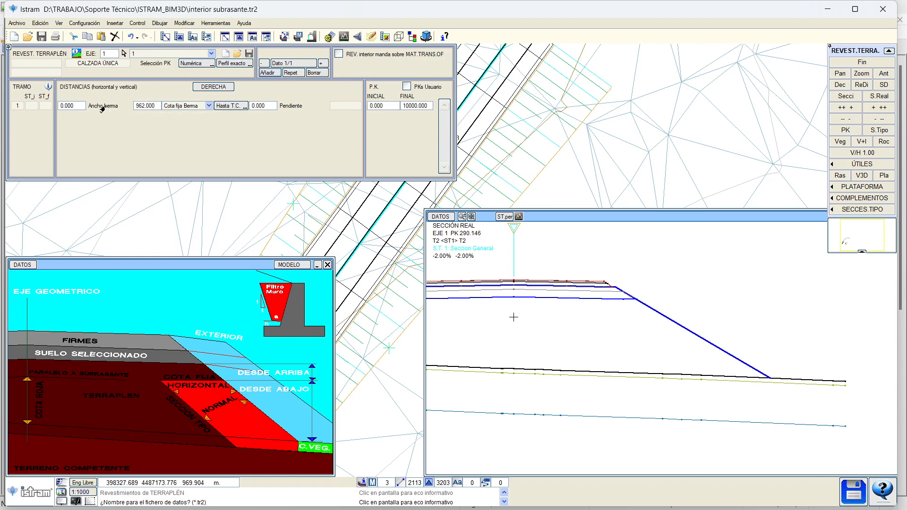
pyautogui.click(69, 108)
pyautogui.write('1')
pyautogui.press('Return')
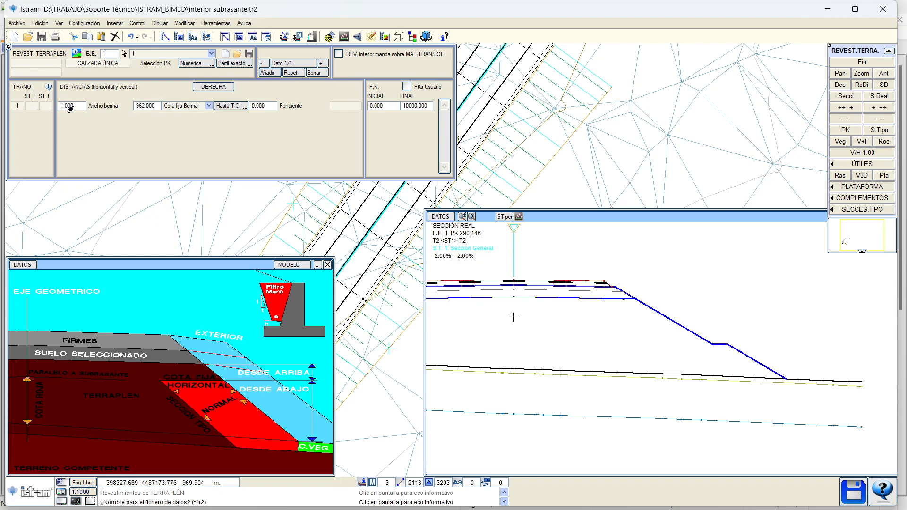
pyautogui.click(260, 108)
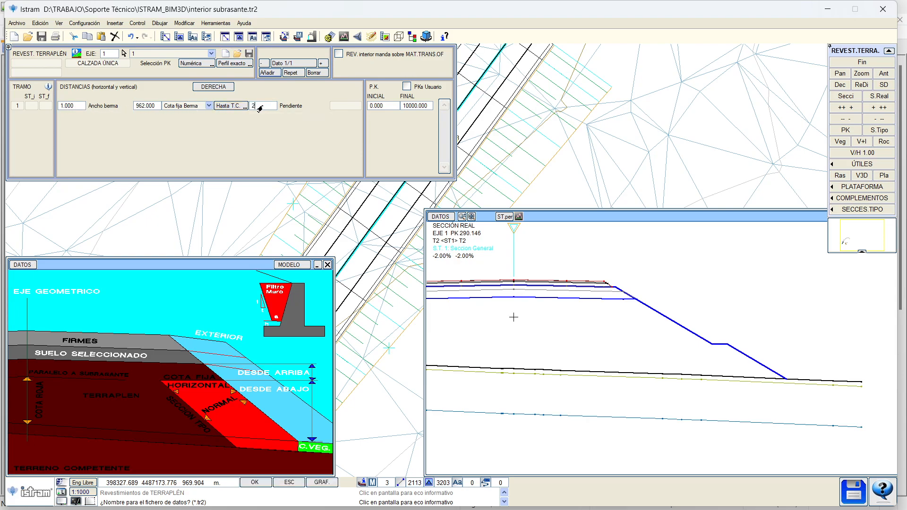
pyautogui.write('2')
pyautogui.press('Return')
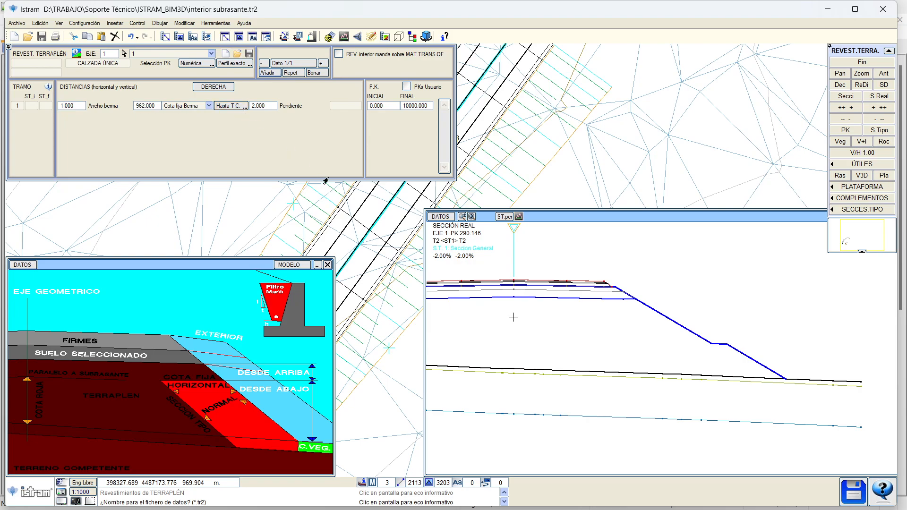
pyautogui.moveTo(345, 203); pyautogui.dragTo(492, 170)
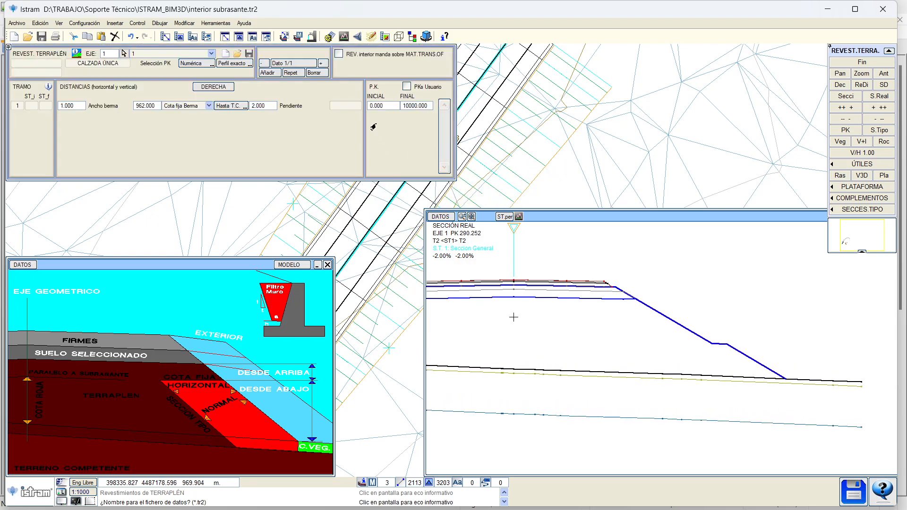
# On the left side, set the cladding entry to Cota fija Berma with elevation 962 and berm width 1
pyautogui.click(213, 88)
pyautogui.click(213, 88)
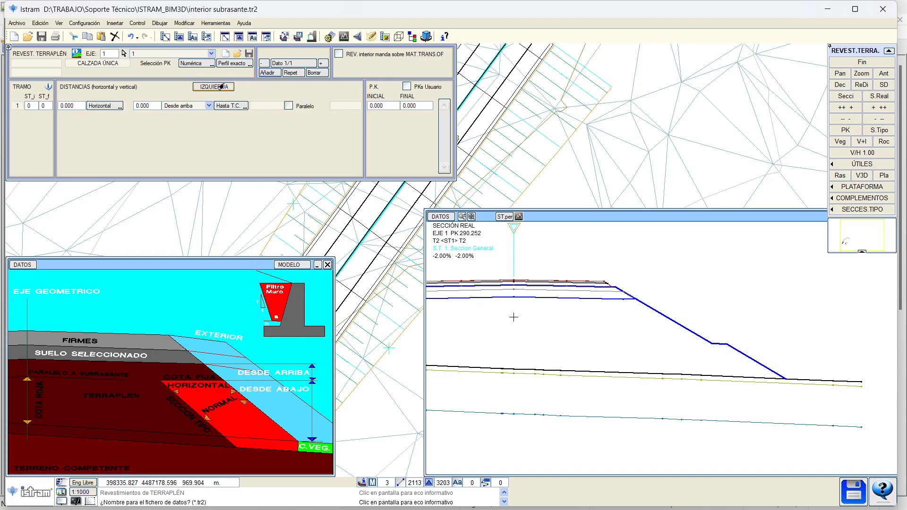
pyautogui.click(214, 88)
pyautogui.click(143, 108)
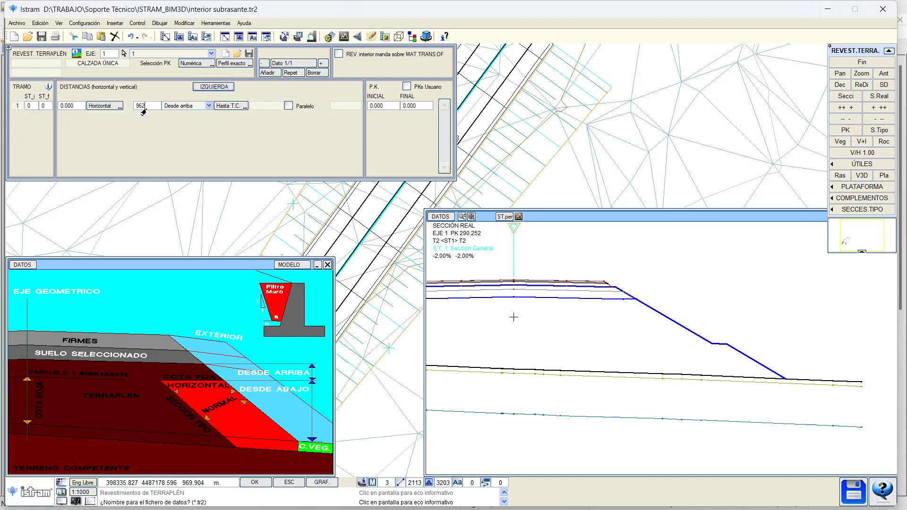
pyautogui.press('Return')
pyautogui.click(213, 88)
pyautogui.click(214, 88)
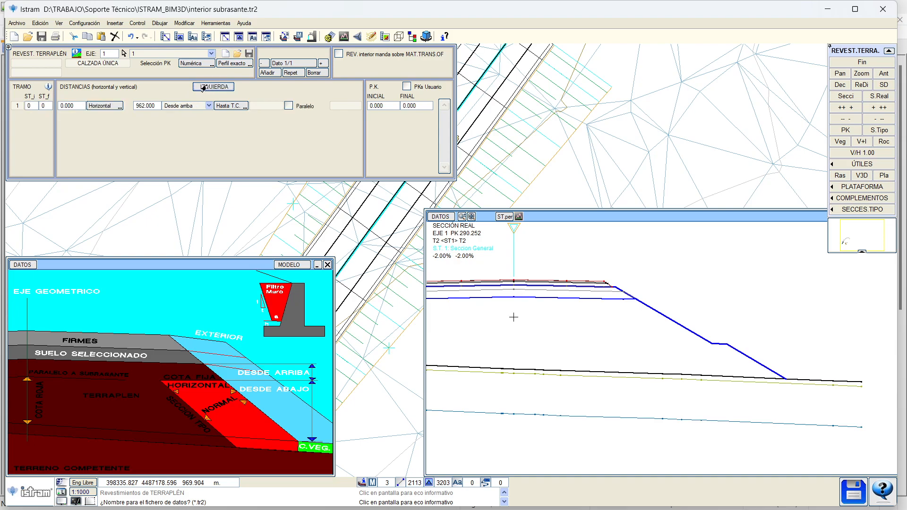
pyautogui.click(207, 88)
pyautogui.click(213, 87)
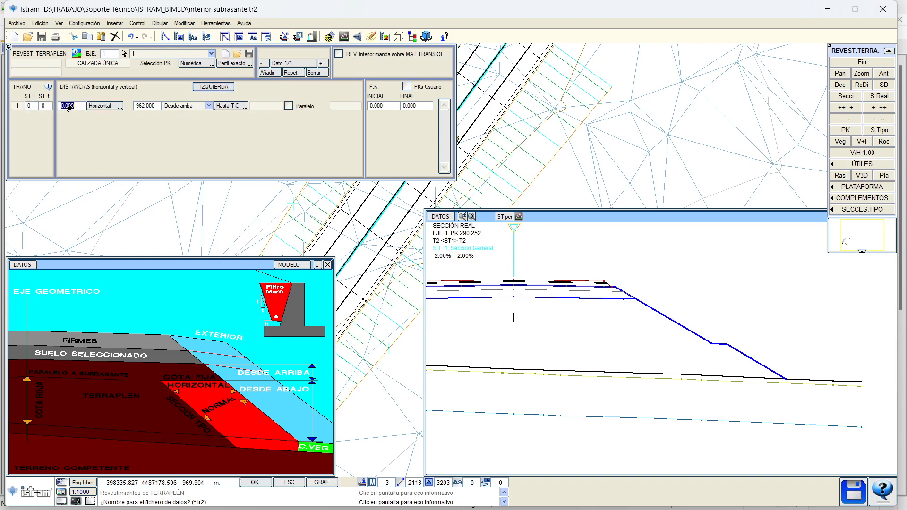
pyautogui.click(193, 106)
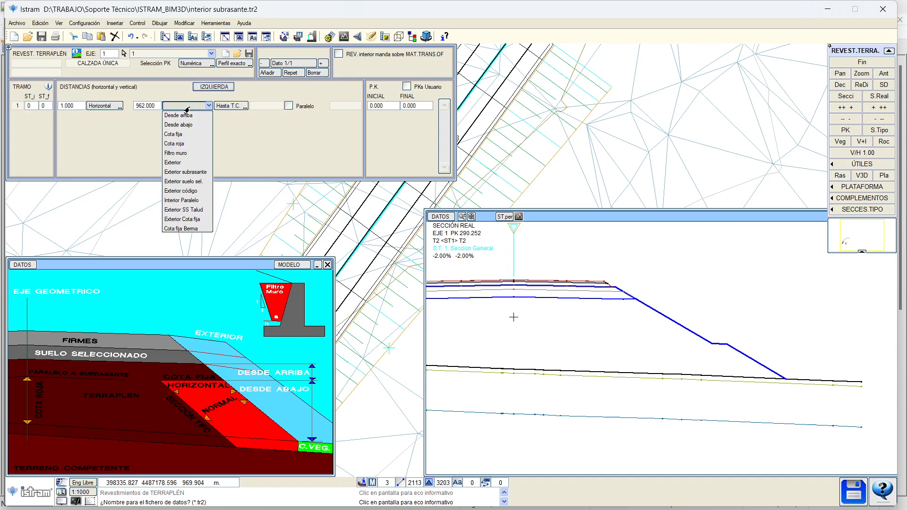
pyautogui.click(195, 229)
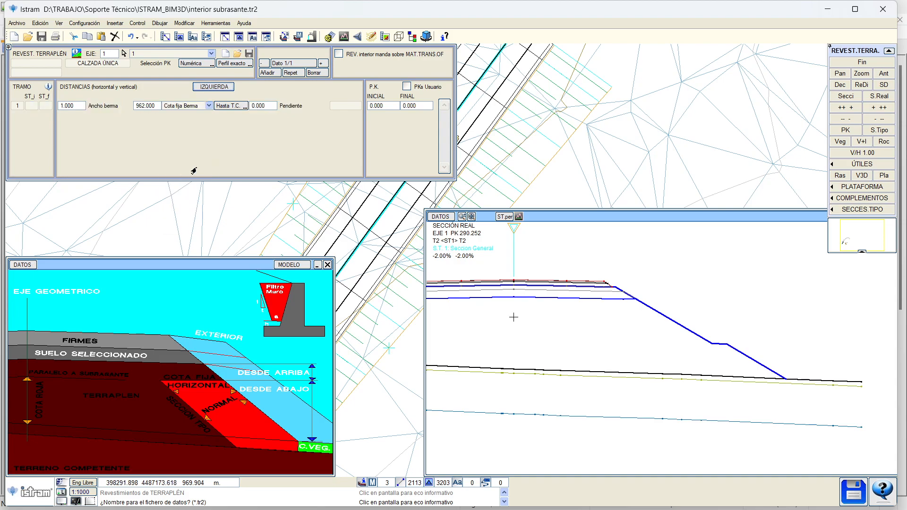
# Set the left-side berm slope to 2 and its final PK to 10000, then check the real section
pyautogui.click(255, 108)
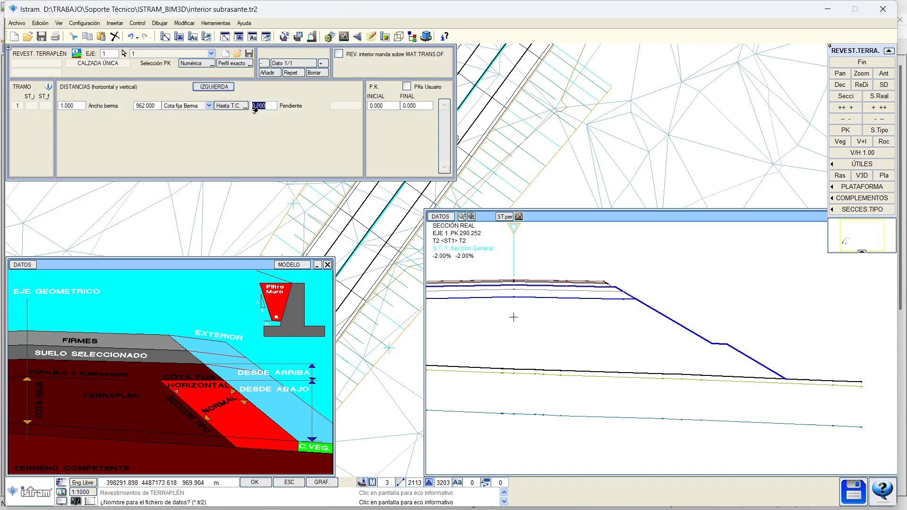
pyautogui.write('2')
pyautogui.press('Return')
pyautogui.click(214, 87)
pyautogui.click(226, 88)
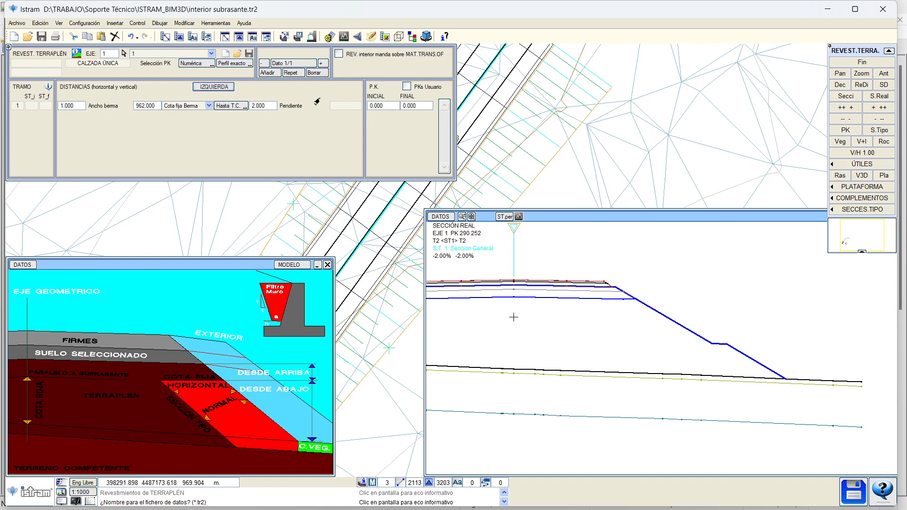
pyautogui.click(410, 106)
pyautogui.write('10000')
pyautogui.press('Return')
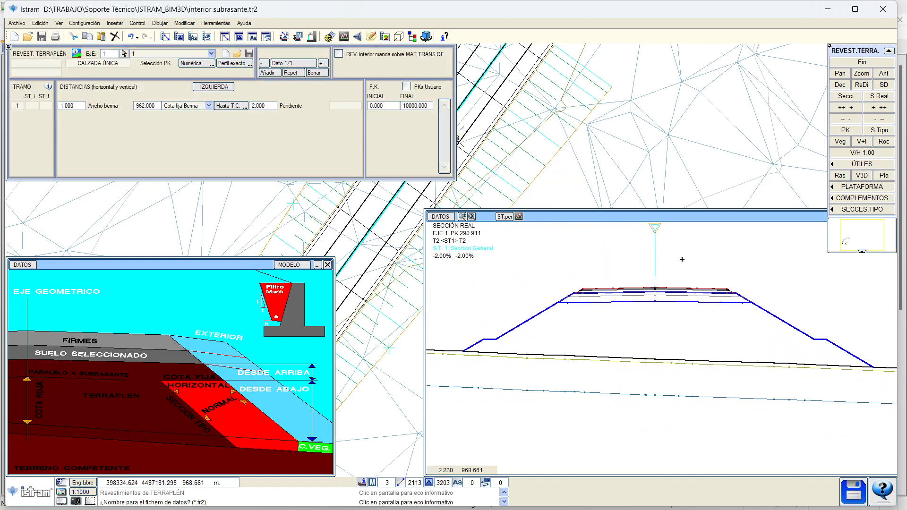
pyautogui.moveTo(375, 254); pyautogui.dragTo(492, 136)
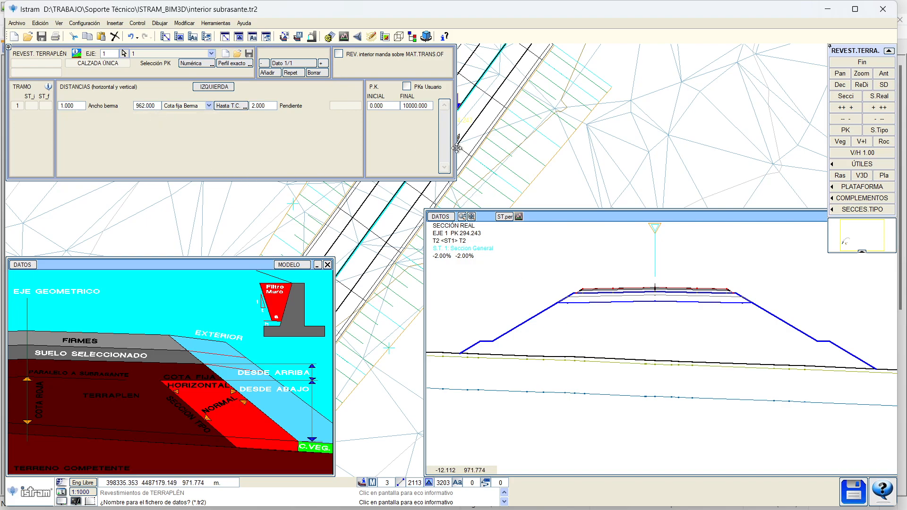
# Leave the cladding data and add an entry with final PK 1000 to the embankment Saneos data
pyautogui.click(844, 66)
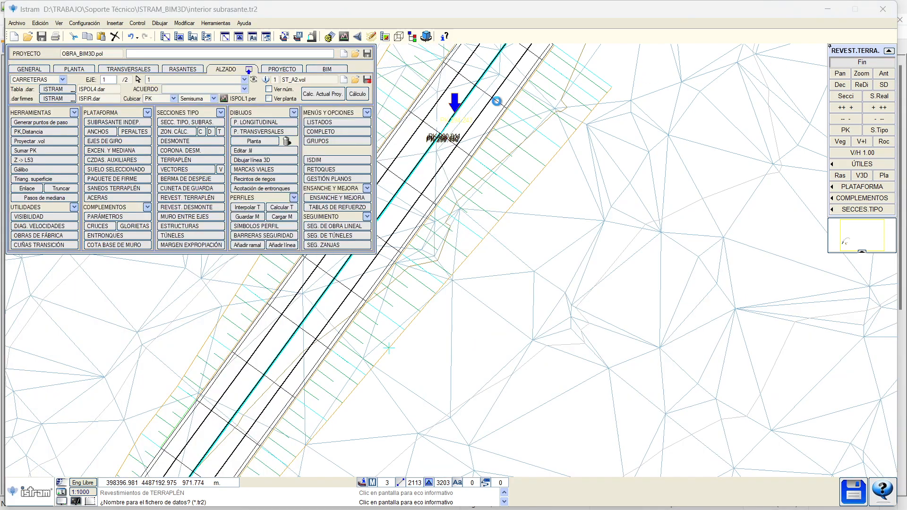
pyautogui.click(166, 166)
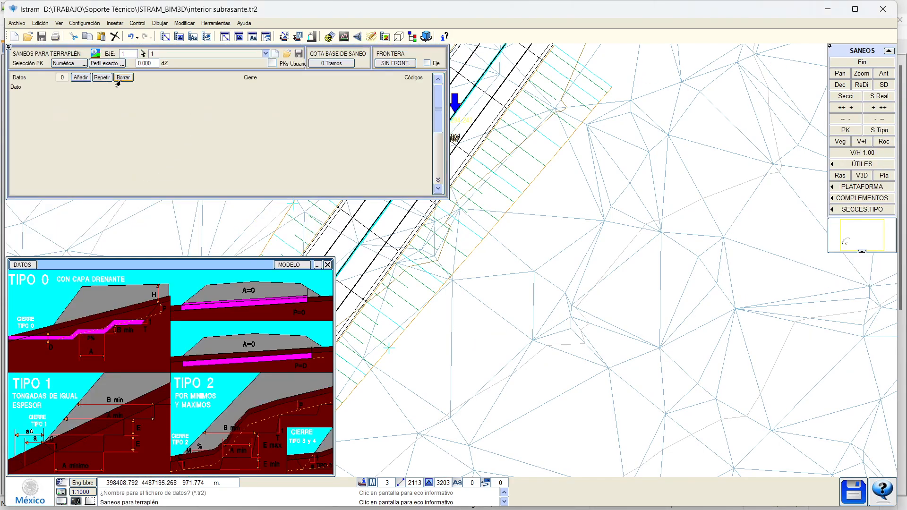
pyautogui.click(77, 77)
pyautogui.click(53, 106)
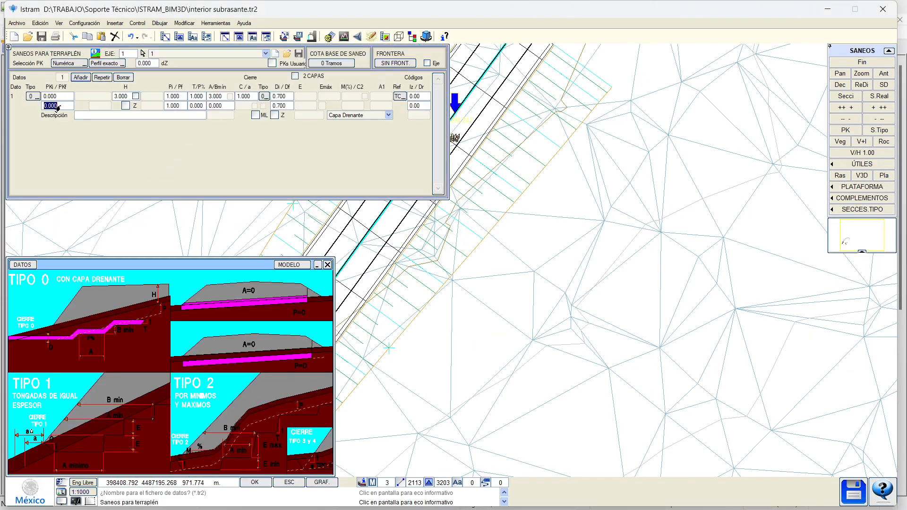
pyautogui.write('1000')
pyautogui.press('Return')
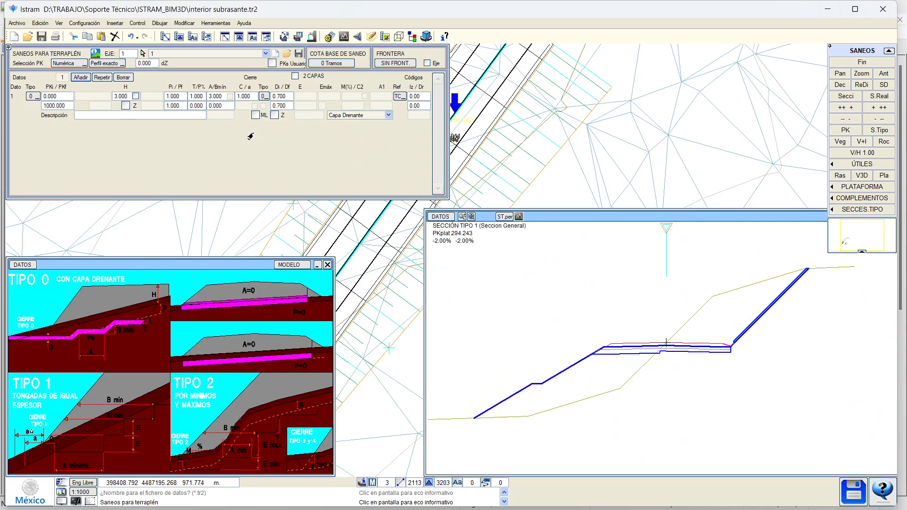
# Set the saneo entry's Pi, Pf, T, A and C values to 0
pyautogui.click(172, 97)
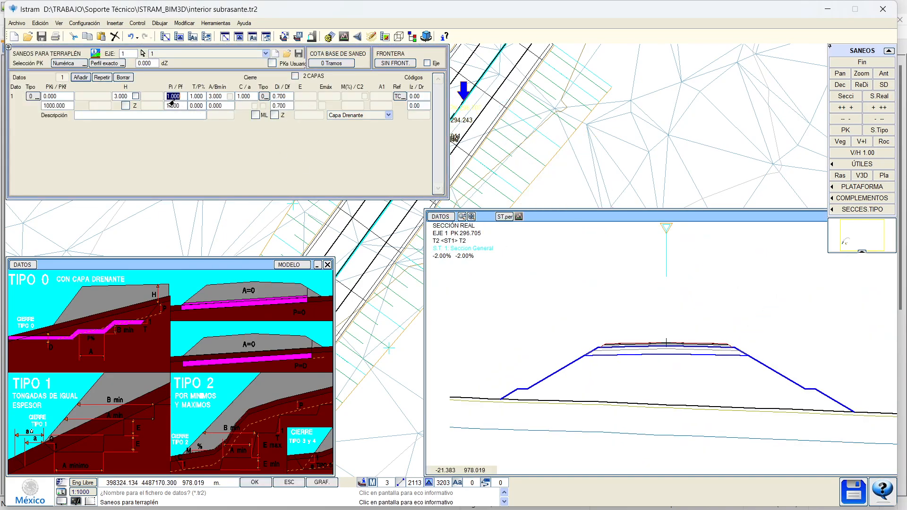
pyautogui.write('0')
pyautogui.click(174, 108)
pyautogui.write('0')
pyautogui.click(197, 99)
pyautogui.write('0')
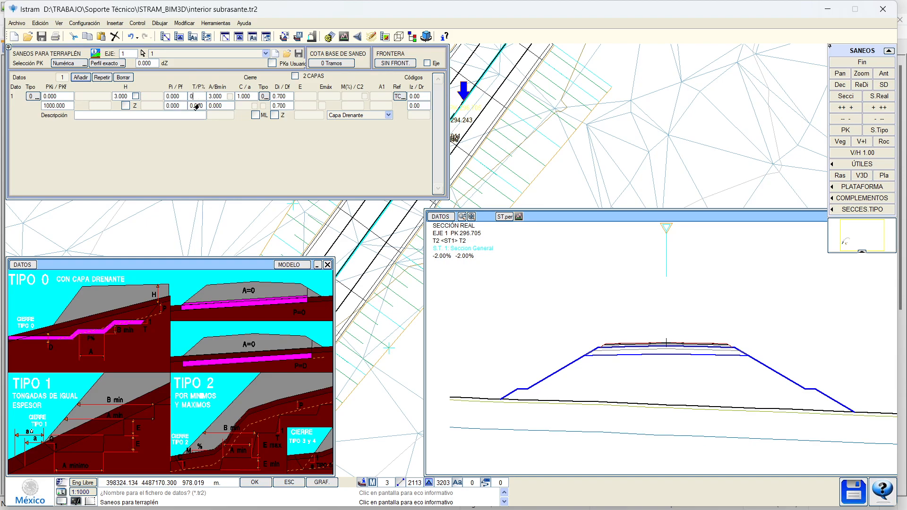
pyautogui.press('Return')
pyautogui.click(243, 96)
pyautogui.write('0')
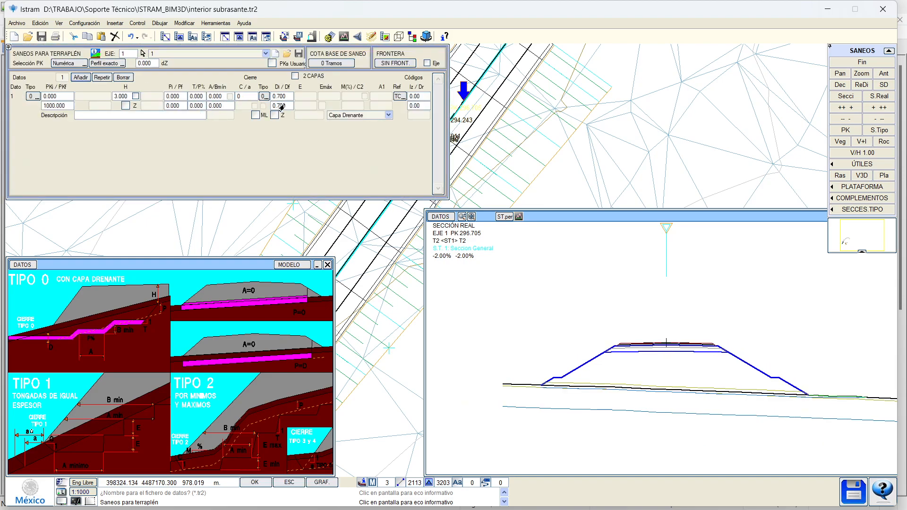
pyautogui.press('Return')
# Define the saneo entry's Di and Df as Z elevations and set both to 962
pyautogui.click(275, 115)
pyautogui.click(278, 97)
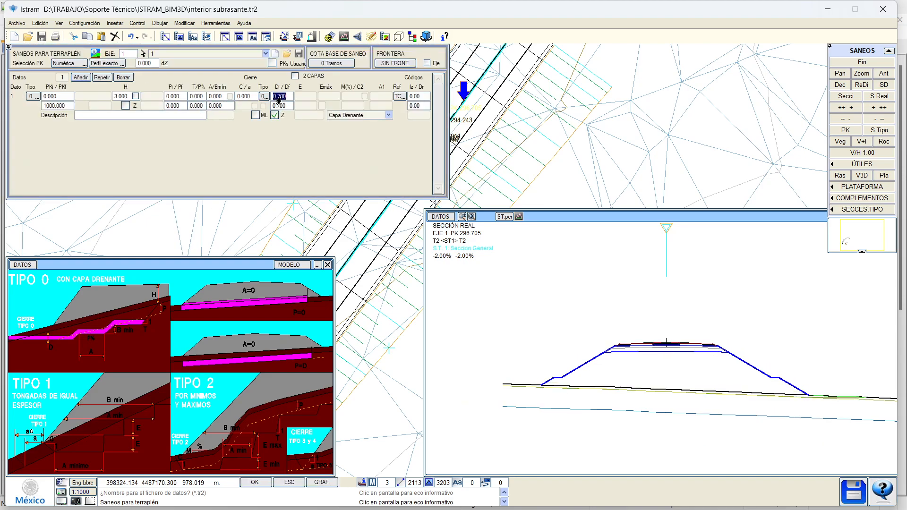
pyautogui.write('962')
pyautogui.press('Return')
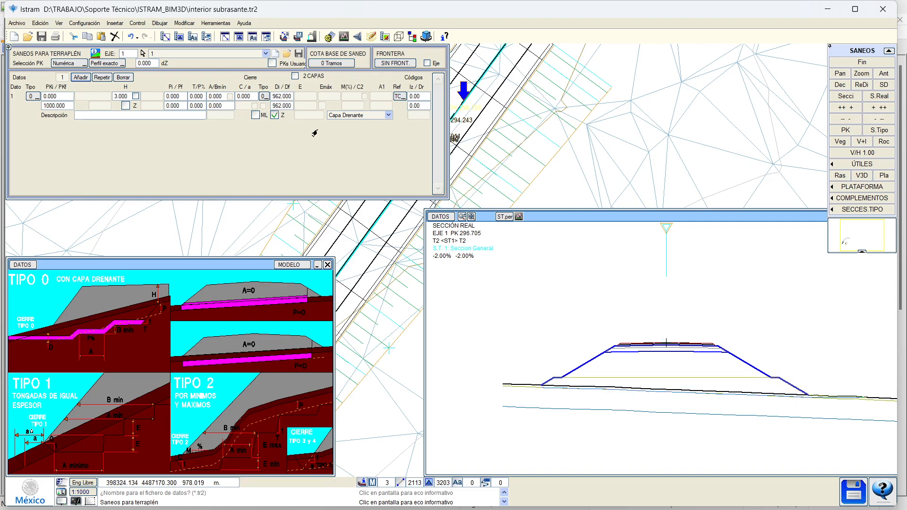
pyautogui.scroll(3, 658, 370)
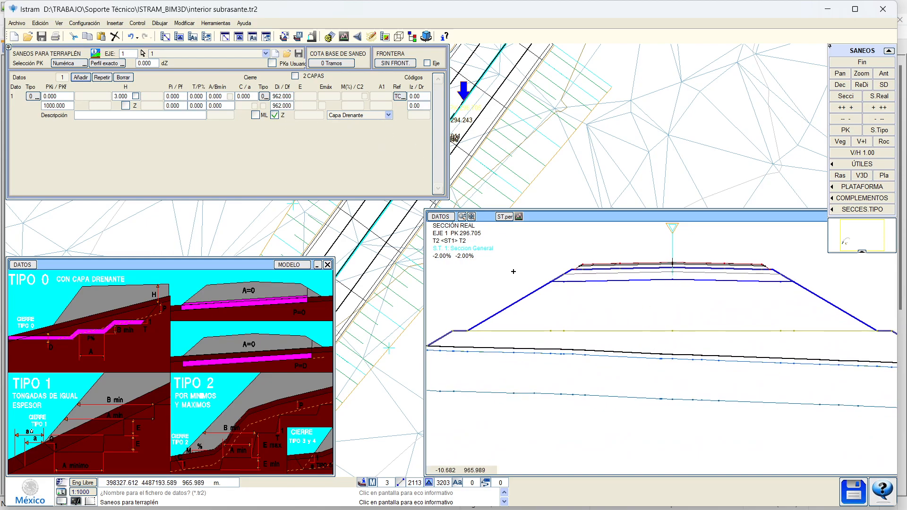
# Set the saneo entry's initial and final depths, Pi and Pf, to 2
pyautogui.click(172, 96)
pyautogui.write('1')
pyautogui.press('Return')
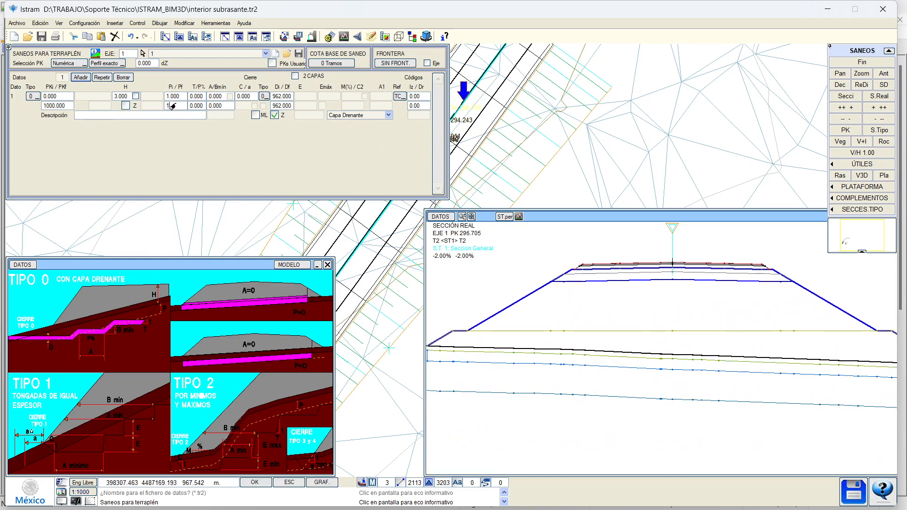
pyautogui.click(173, 106)
pyautogui.write('2')
pyautogui.press('Return')
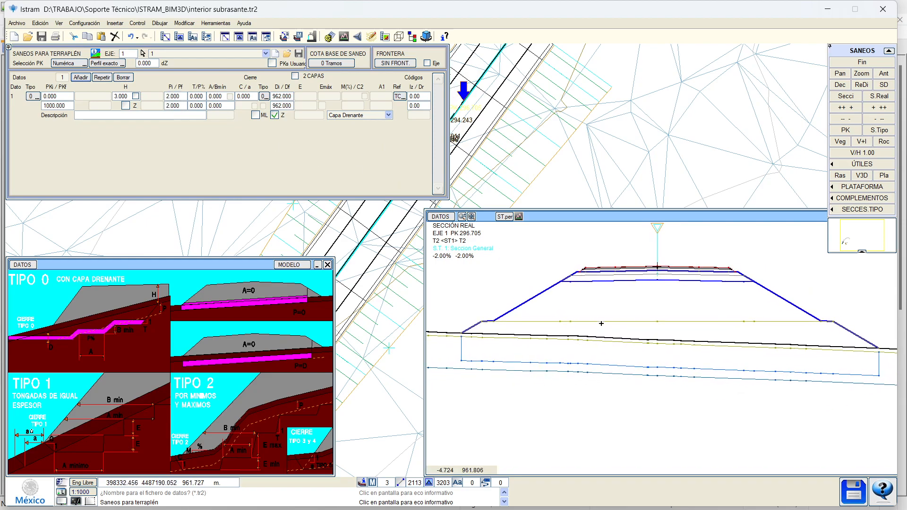
# Cycle through the closure (Cierre) types of the saneo entry and leave it at type 2
pyautogui.click(263, 97)
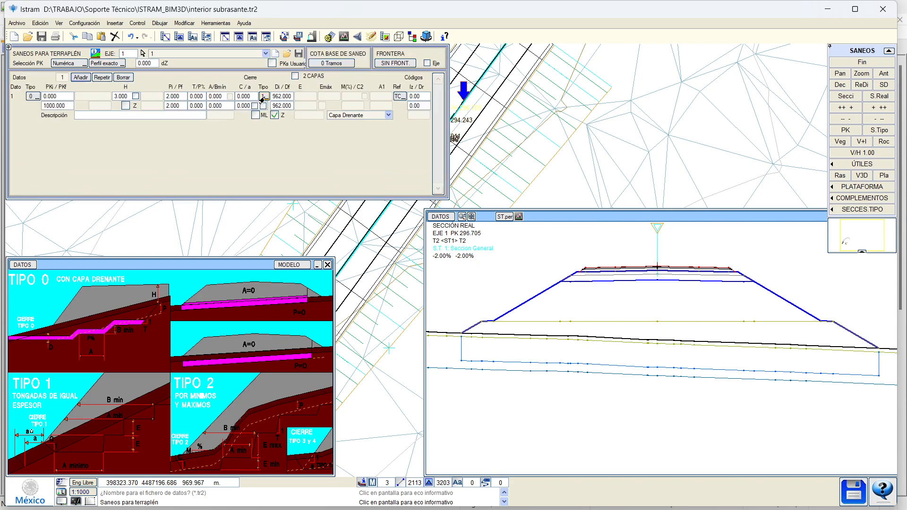
pyautogui.click(262, 98)
pyautogui.click(262, 98)
pyautogui.click(262, 97)
pyautogui.click(263, 98)
pyautogui.click(263, 97)
pyautogui.scroll(-2, 548, 334)
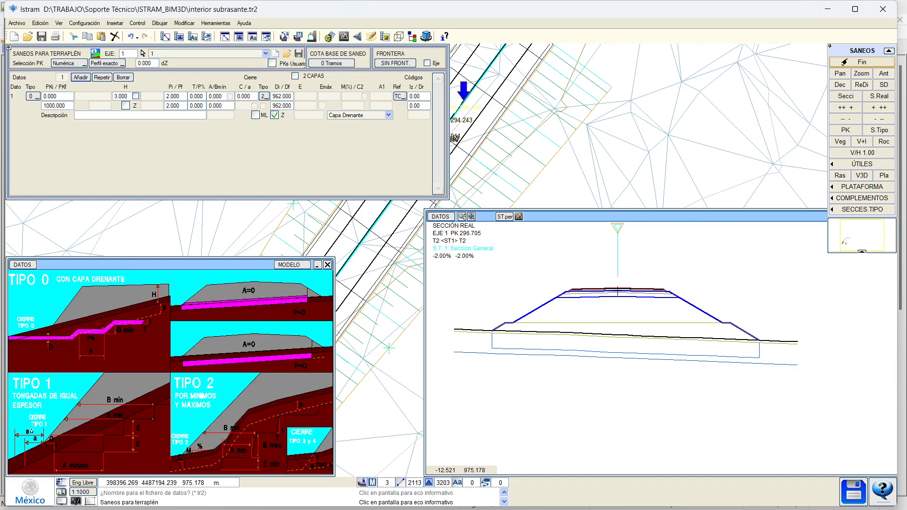
# Save the .vol section data and generate the cross-section drawing of axis 1 from the ISPOL model at 1:200, with its annotations displayed
pyautogui.click(854, 61)
pyautogui.click(368, 81)
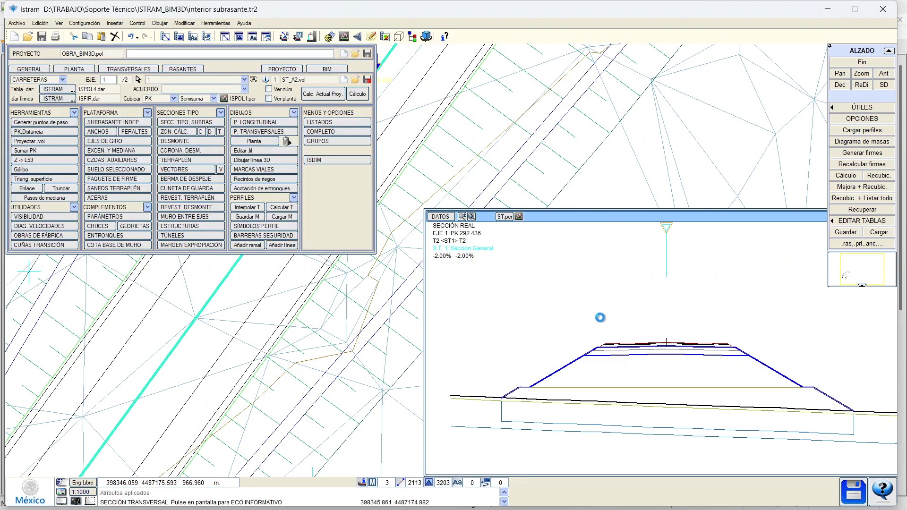
pyautogui.click(331, 37)
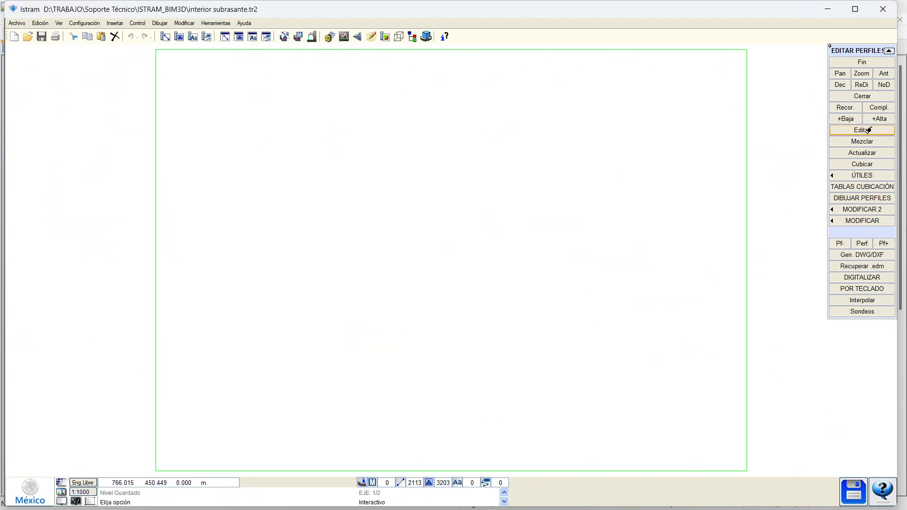
pyautogui.click(863, 198)
pyautogui.click(862, 141)
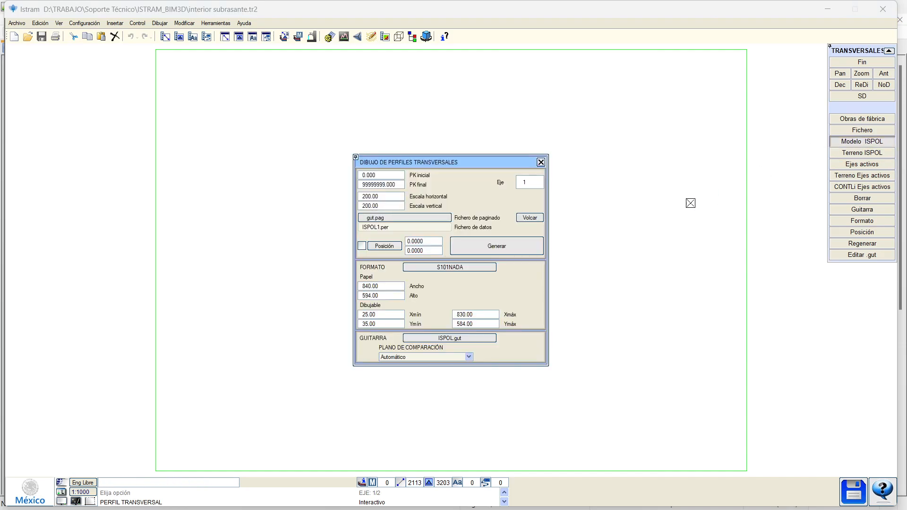
pyautogui.click(495, 249)
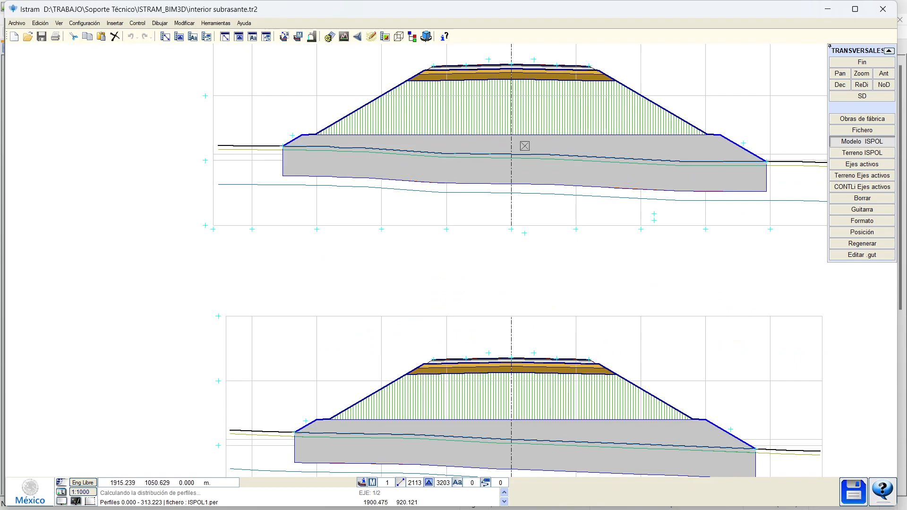
pyautogui.click(840, 84)
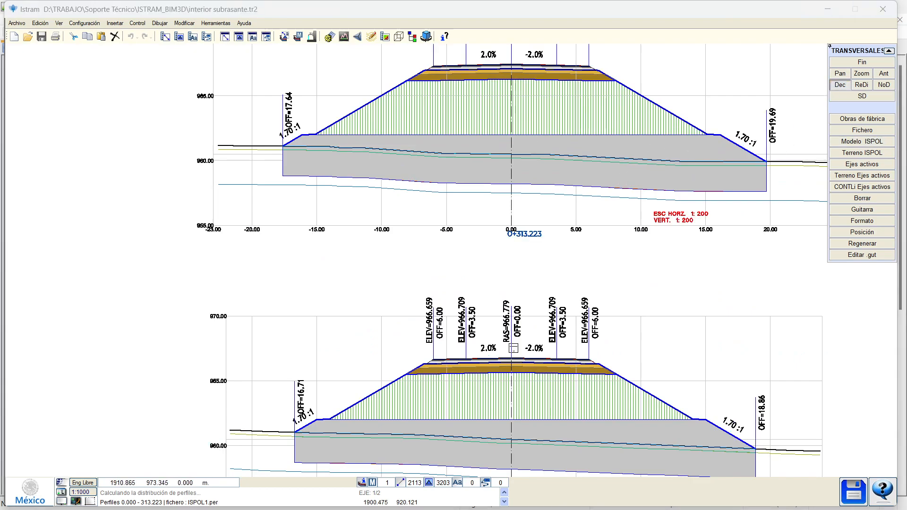
# Examine the embankment core, berm and saneo fill in the drawn section at 0+300.000, selecting the core outline to identify it
pyautogui.scroll(2, 294, 337)
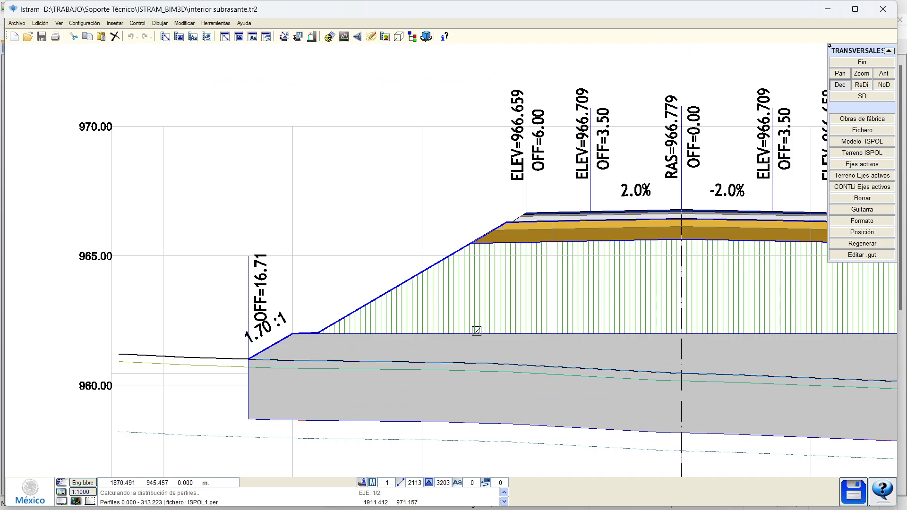
pyautogui.moveTo(613, 381); pyautogui.dragTo(450, 361, button='middle')
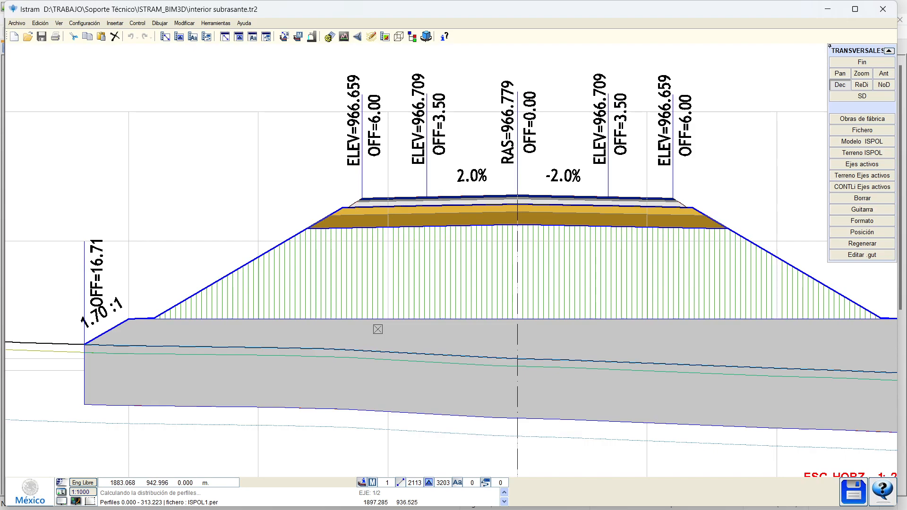
pyautogui.scroll(-2, 386, 328)
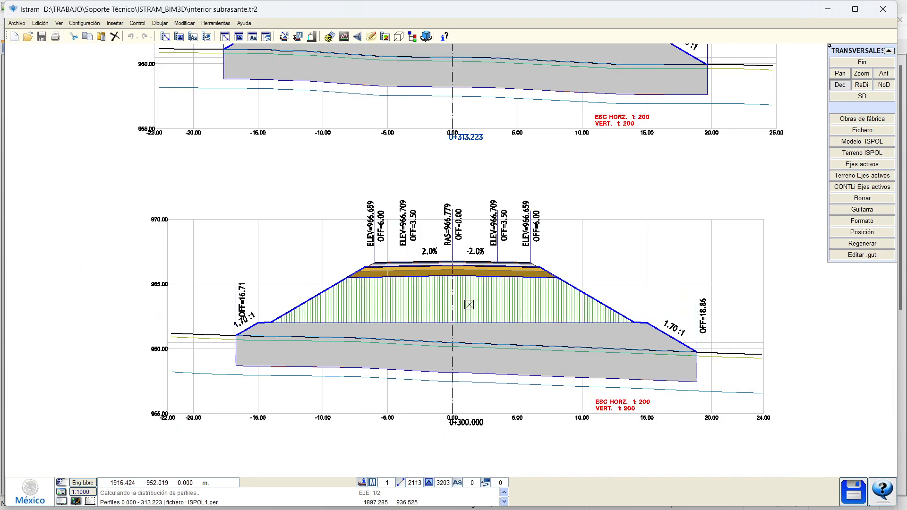
pyautogui.moveTo(489, 241); pyautogui.dragTo(420, 344, button='middle')
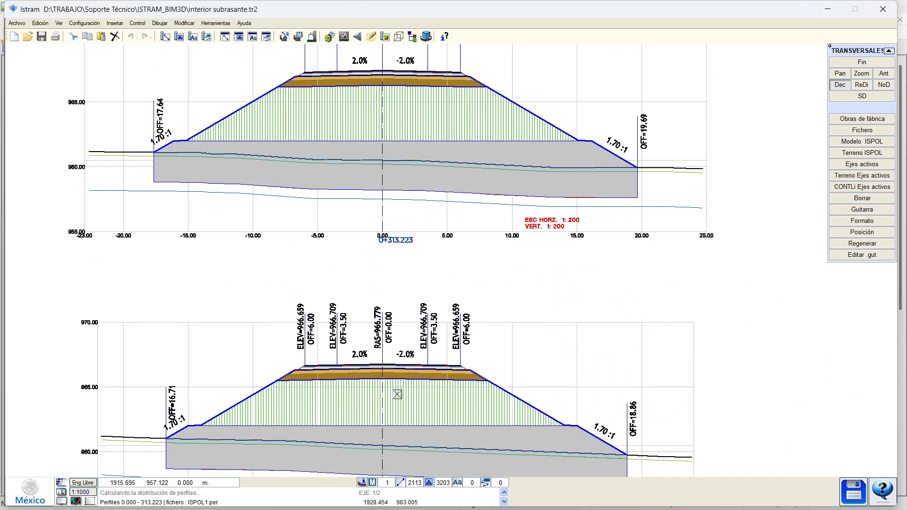
pyautogui.moveTo(397, 394); pyautogui.dragTo(397, 312, button='middle')
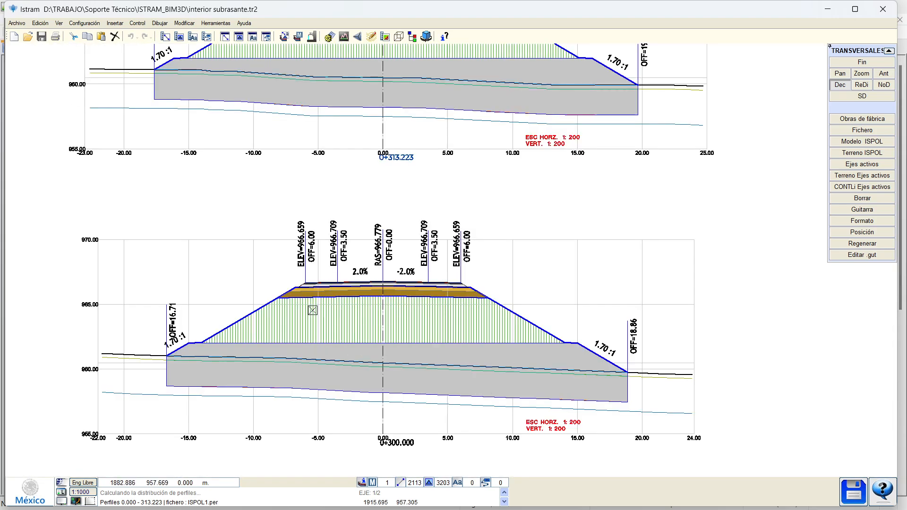
pyautogui.scroll(2, 337, 287)
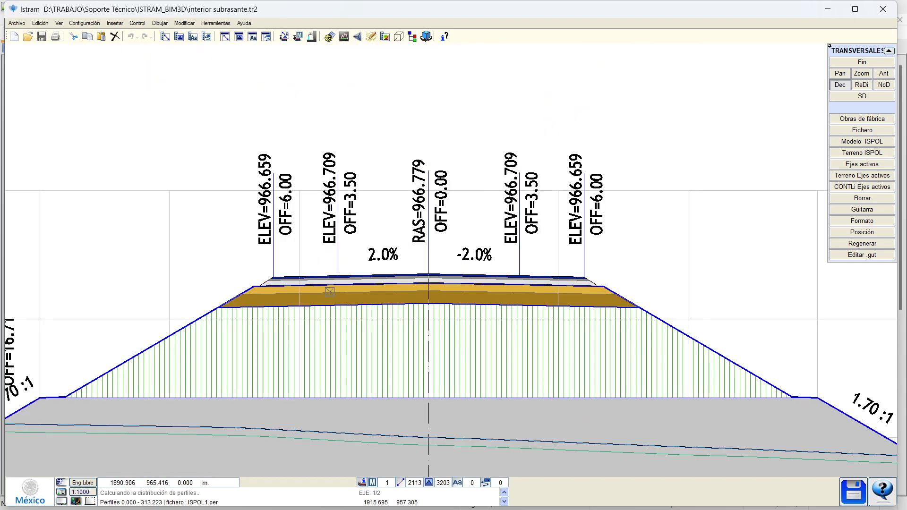
pyautogui.scroll(-2, 383, 293)
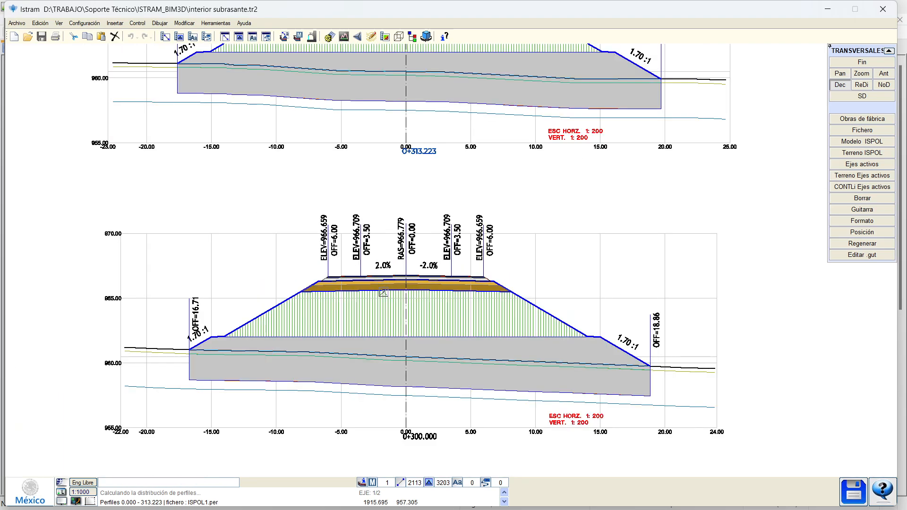
pyautogui.click(264, 314)
pyautogui.click(290, 322)
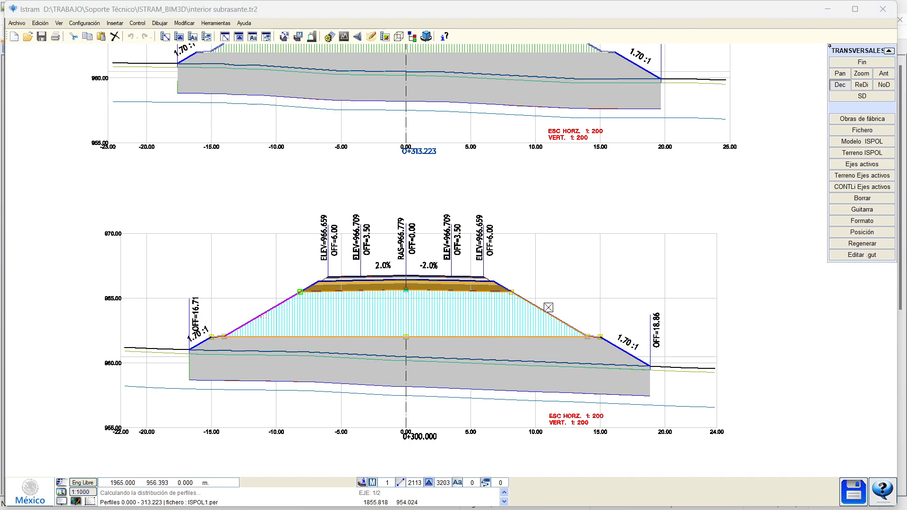
pyautogui.press('Escape')
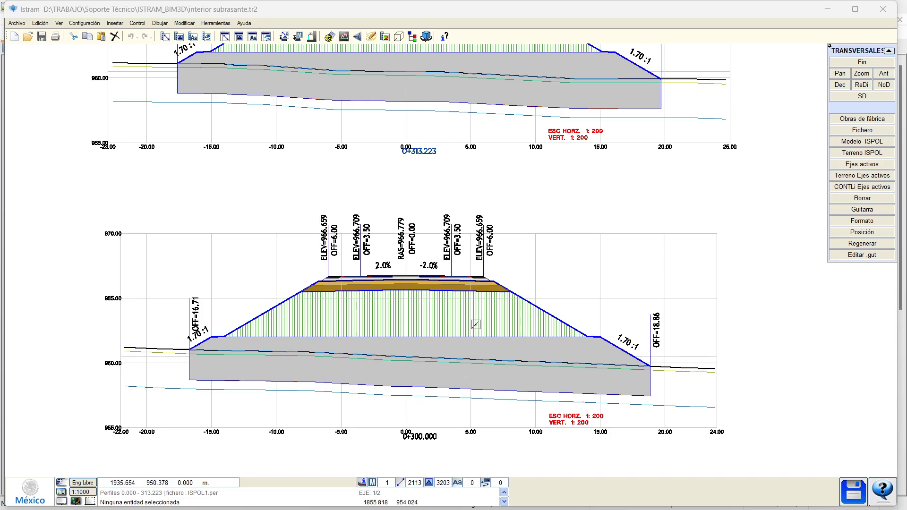
# Inspect the natural ground, the theoretical stripping line and the saneo bottom at both toes of the 0+300.000 section
pyautogui.scroll(2, 309, 317)
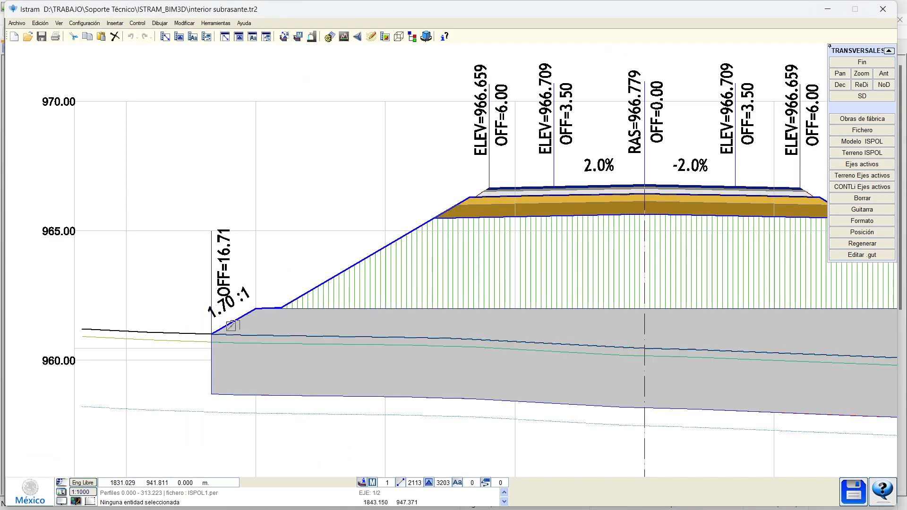
pyautogui.scroll(3, 196, 333)
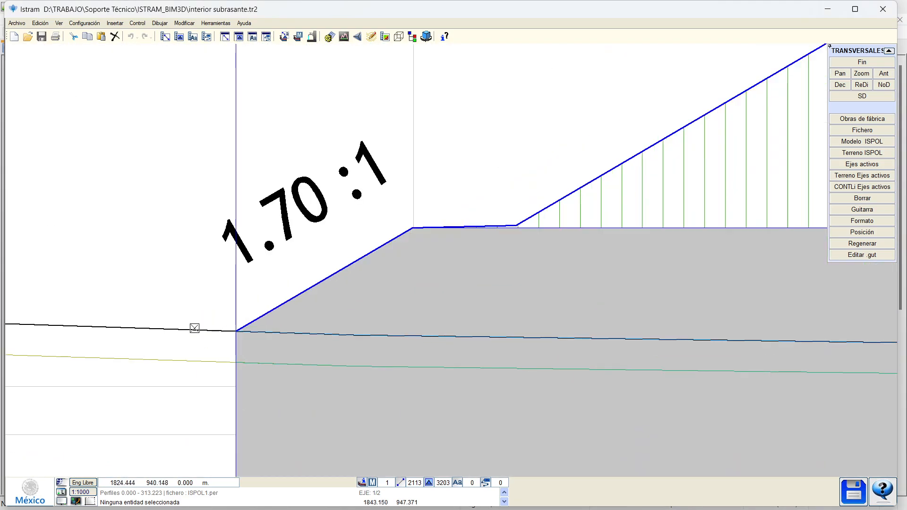
pyautogui.moveTo(193, 329)
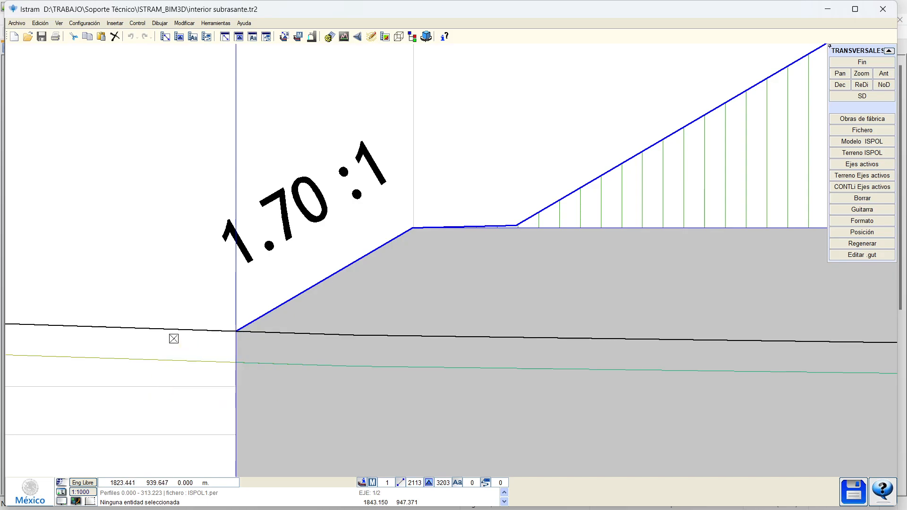
pyautogui.moveTo(172, 360)
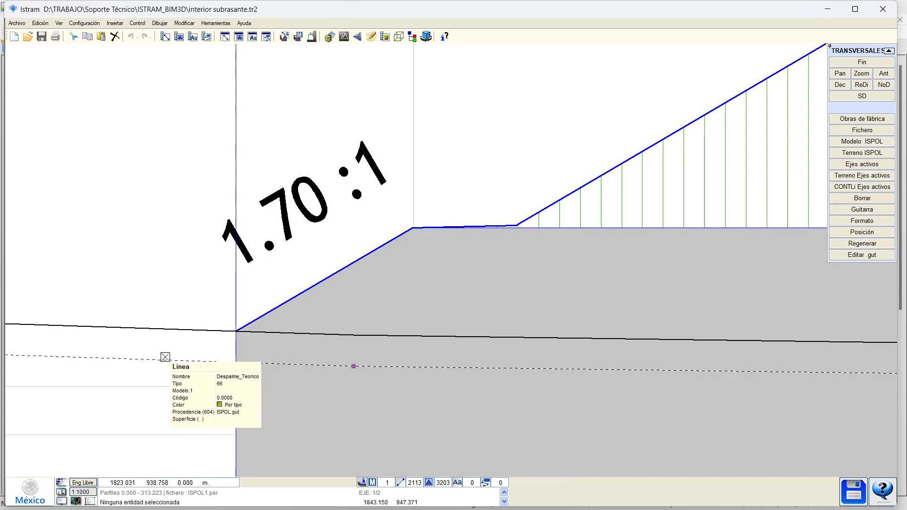
pyautogui.scroll(-3, 165, 357)
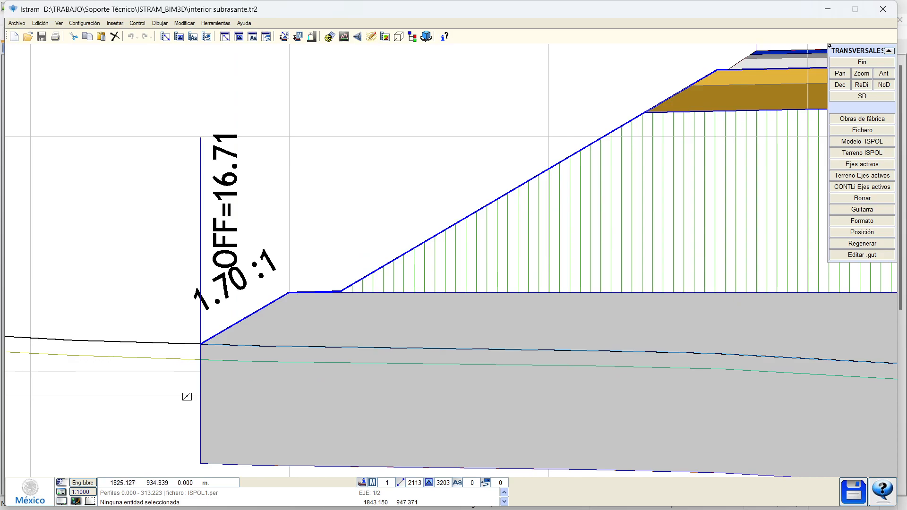
pyautogui.moveTo(186, 397); pyautogui.dragTo(191, 269, button='middle')
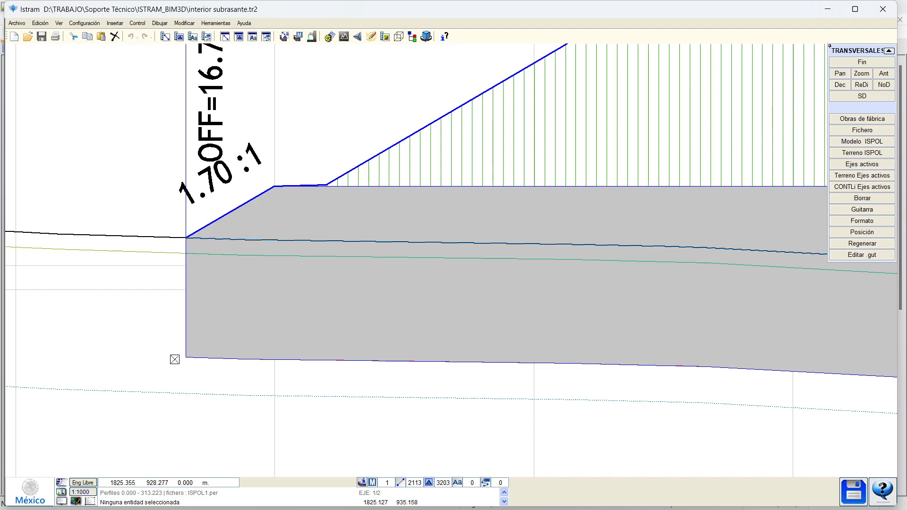
pyautogui.scroll(-6, 174, 359)
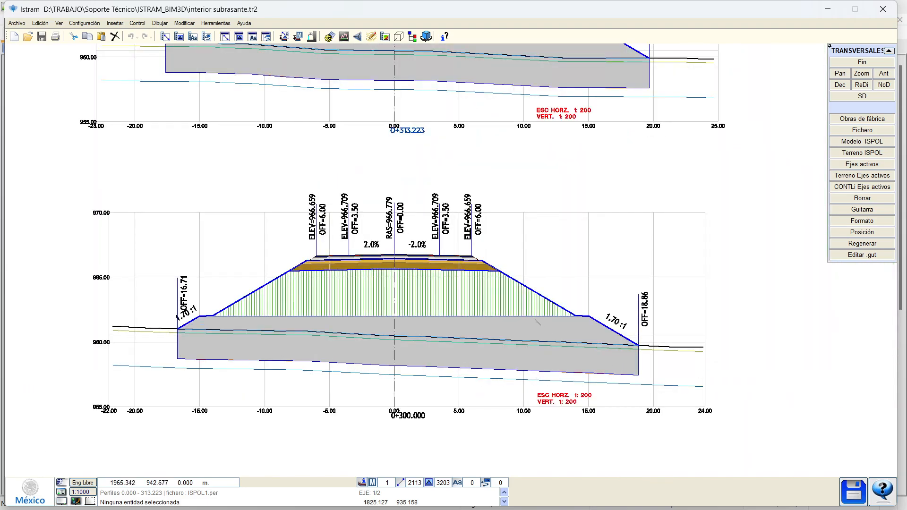
pyautogui.scroll(3, 512, 324)
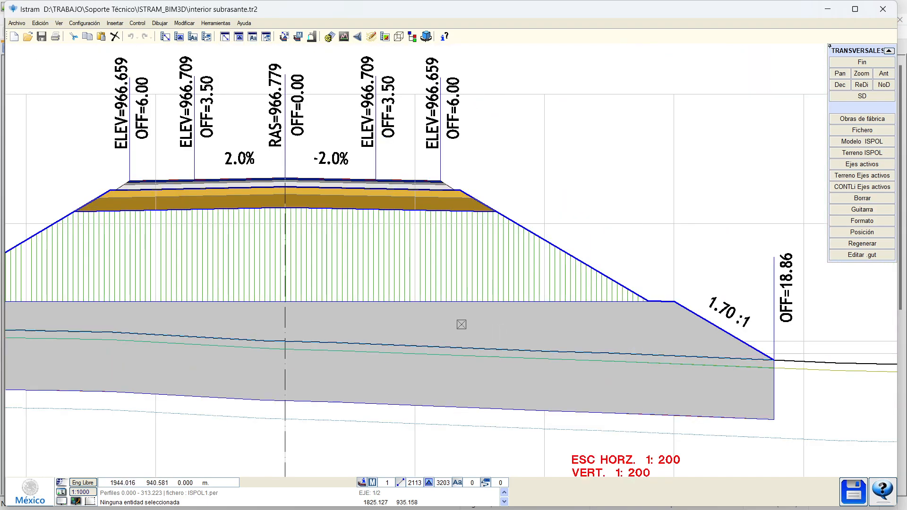
pyautogui.scroll(-3, 461, 324)
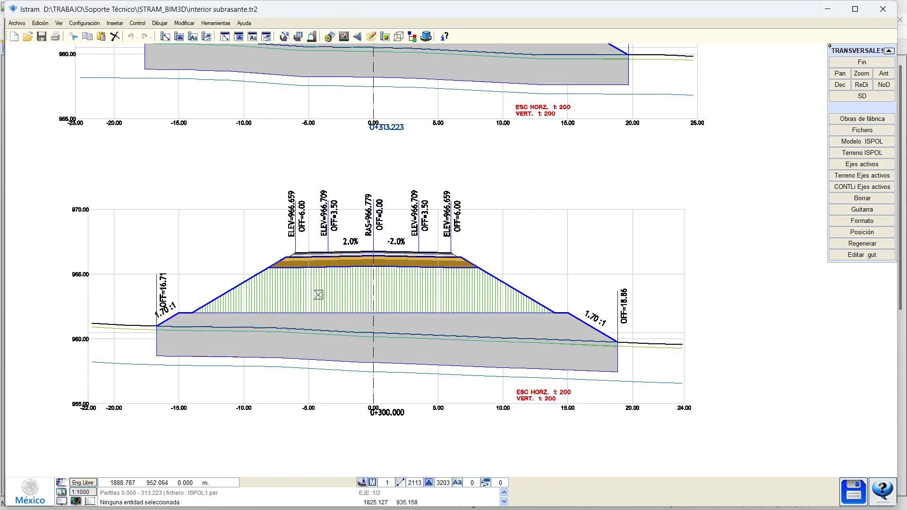
pyautogui.scroll(3, 322, 281)
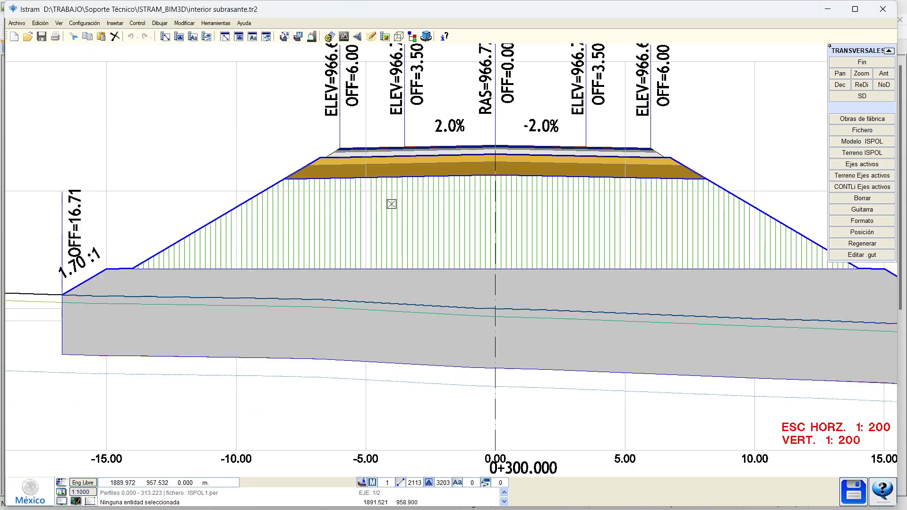
pyautogui.moveTo(407, 205); pyautogui.dragTo(368, 171, button='middle')
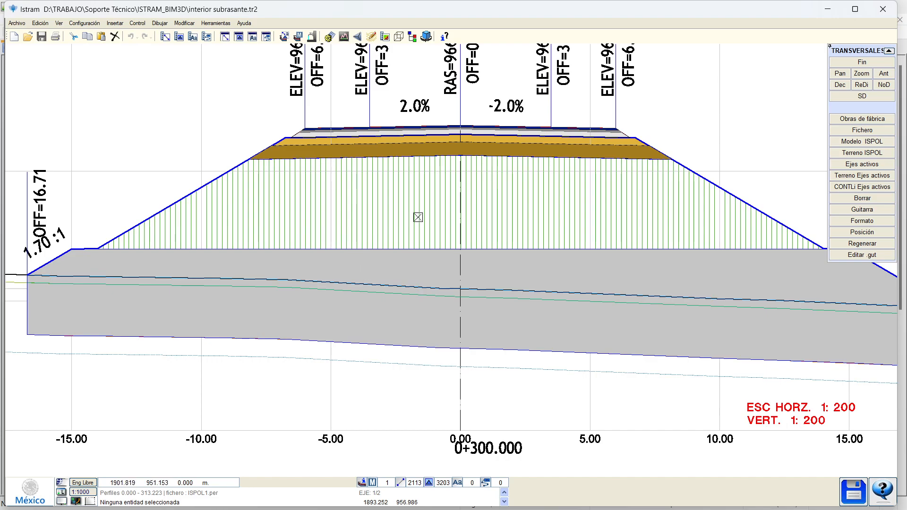
# Return from the profile drawings to the axis elevation data and clear the embankment saneo table
pyautogui.click(842, 63)
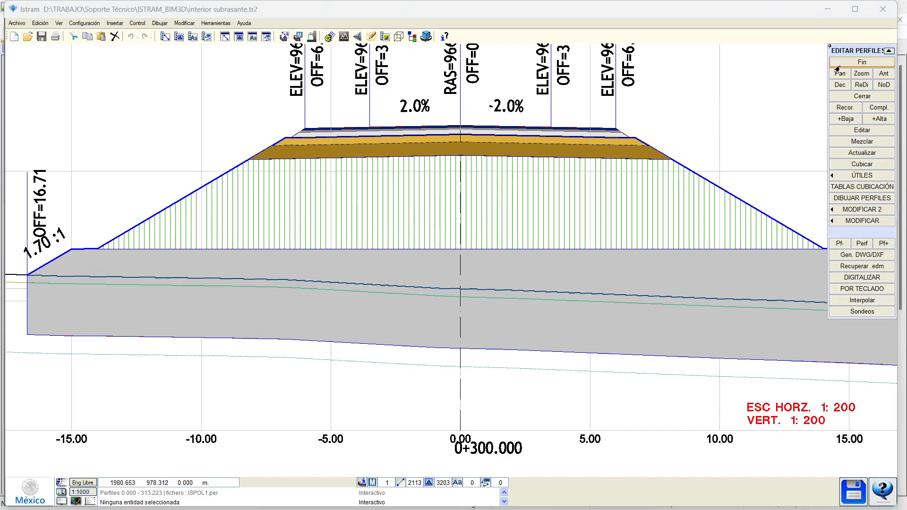
pyautogui.click(839, 64)
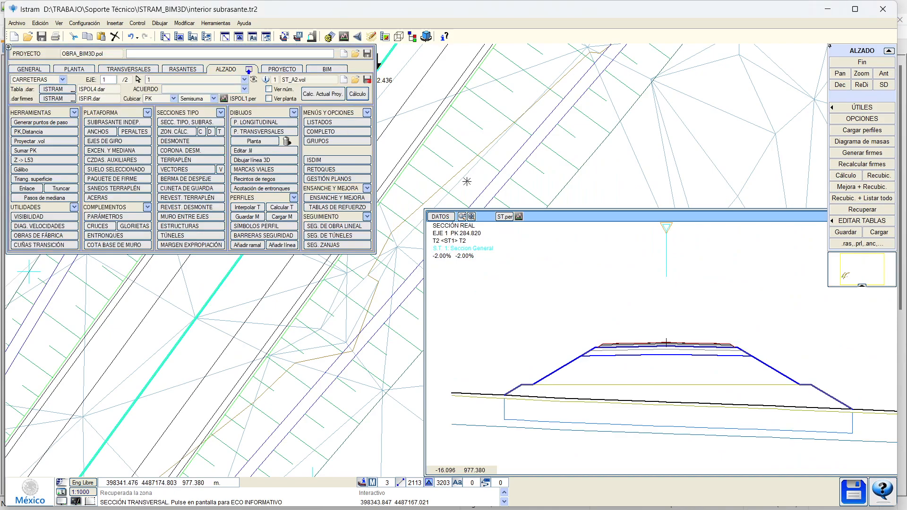
pyautogui.click(459, 193)
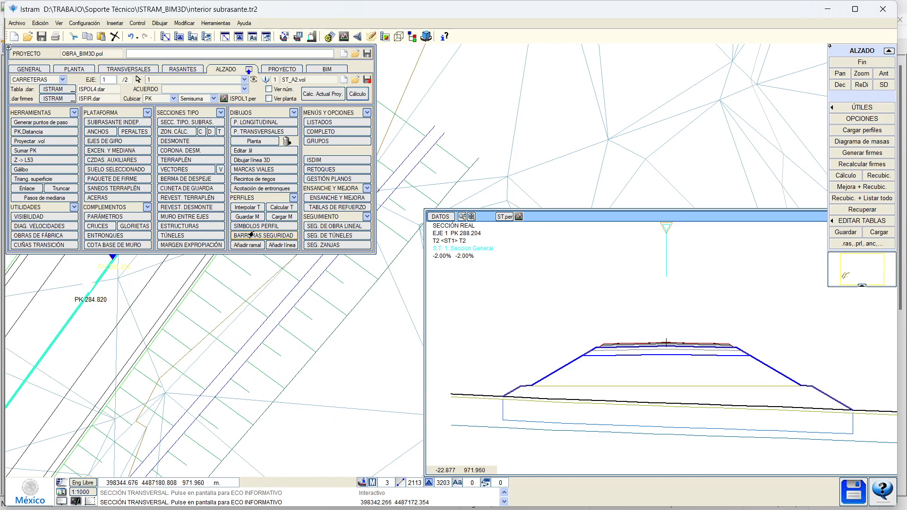
pyautogui.click(116, 189)
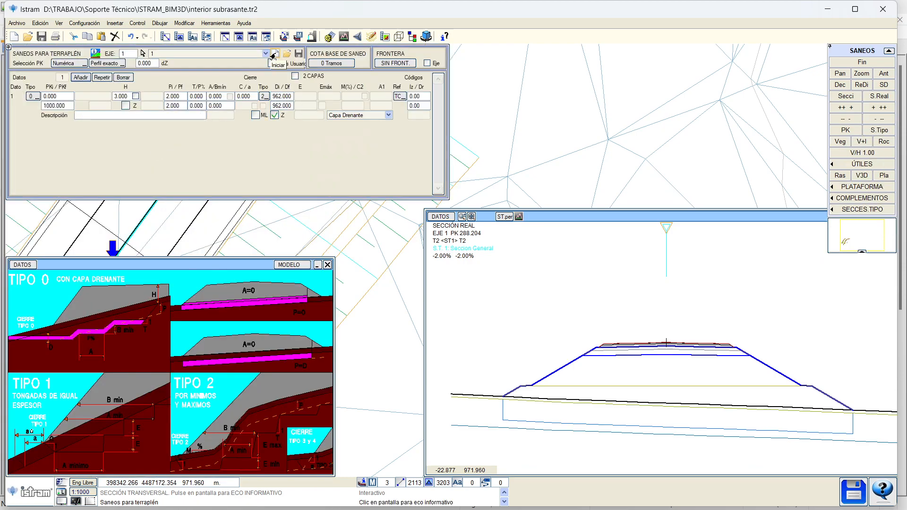
pyautogui.click(877, 60)
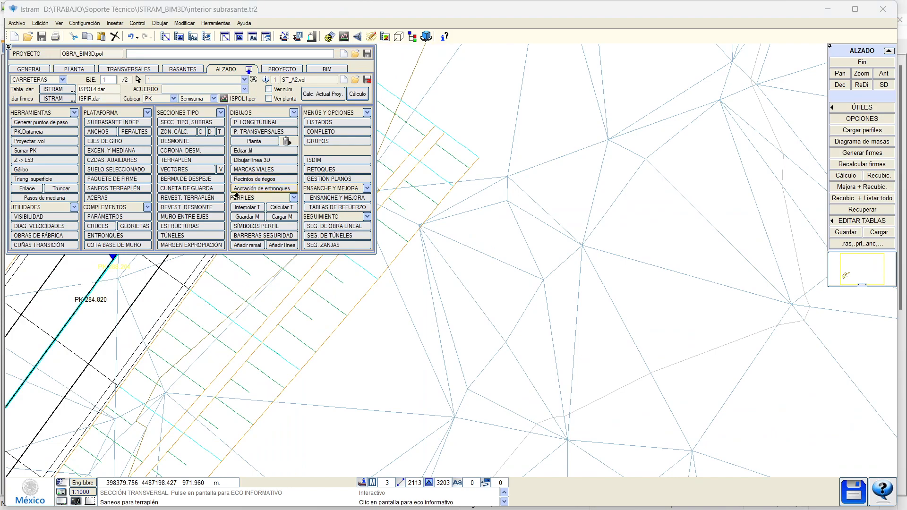
# Delete the embankment cladding entries on both the right and left sides of axis 1
pyautogui.click(202, 198)
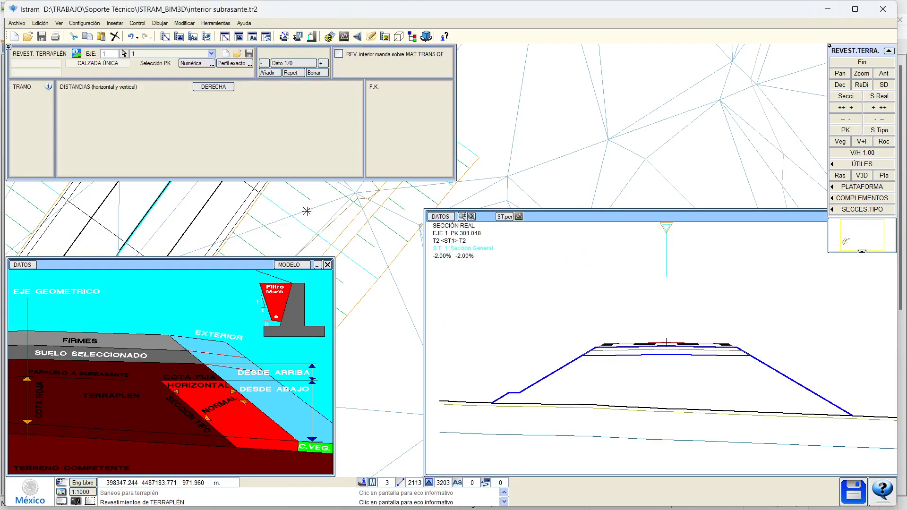
pyautogui.click(203, 87)
pyautogui.click(314, 72)
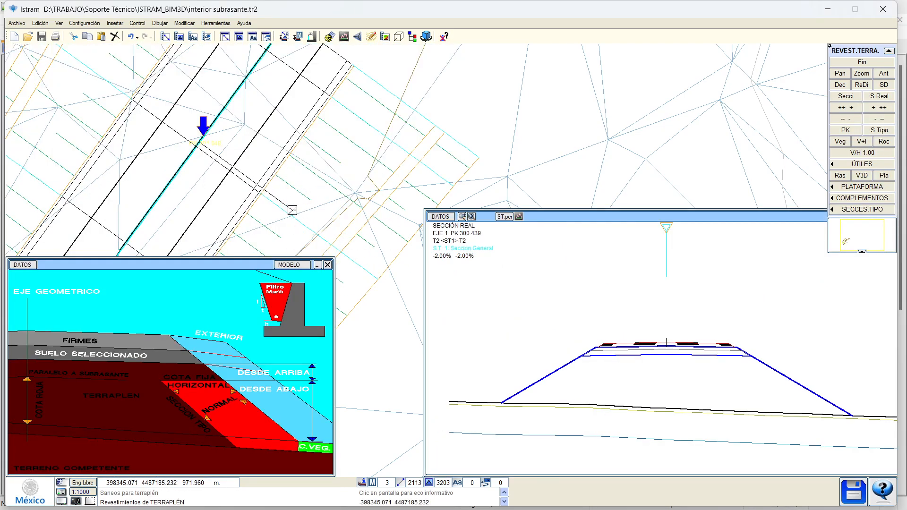
pyautogui.click(862, 62)
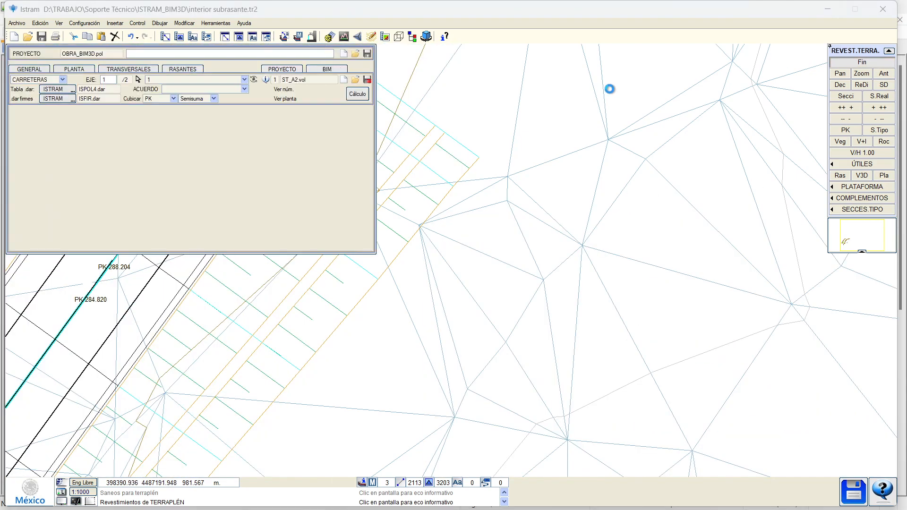
# Open axis 1's grade line without regenerating the other axes, and move the final 5% alignment down to start at about PK 228, elevation 952.4
pyautogui.click(169, 72)
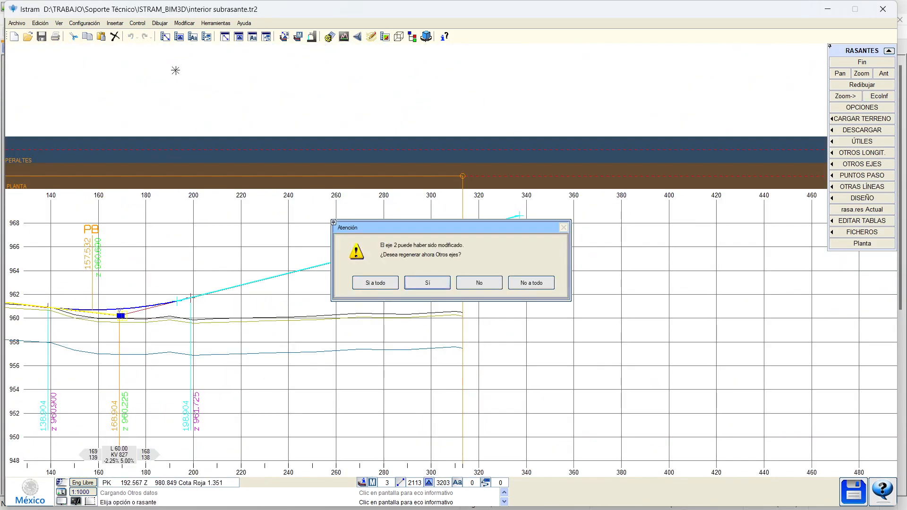
pyautogui.click(531, 284)
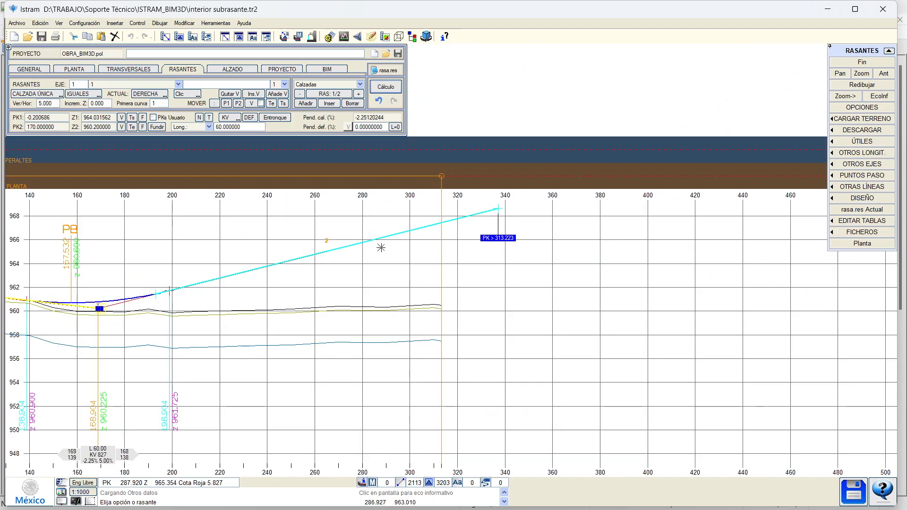
pyautogui.click(321, 250)
pyautogui.moveTo(326, 252); pyautogui.dragTo(410, 359)
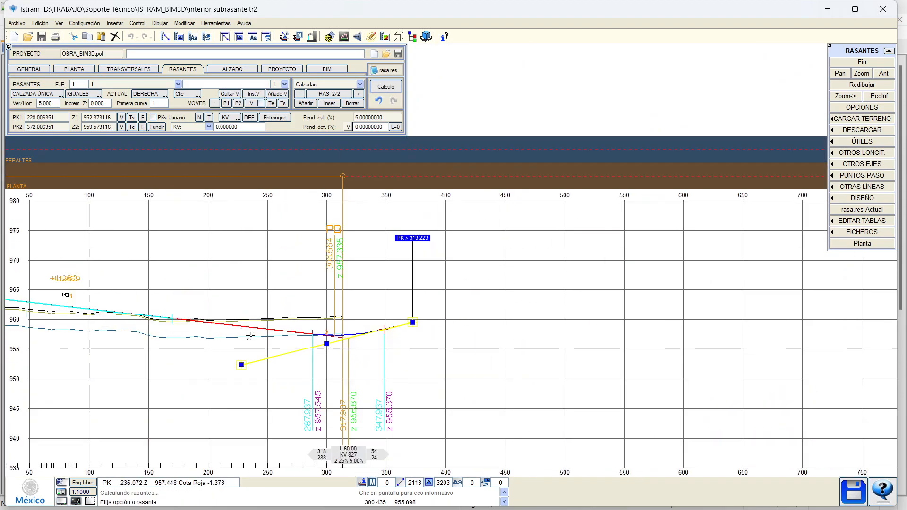
# Insert an intermediate grade alignment from PK 170, elevation 960.2, to the start of the lowered final alignment, and recalculate
pyautogui.click(329, 104)
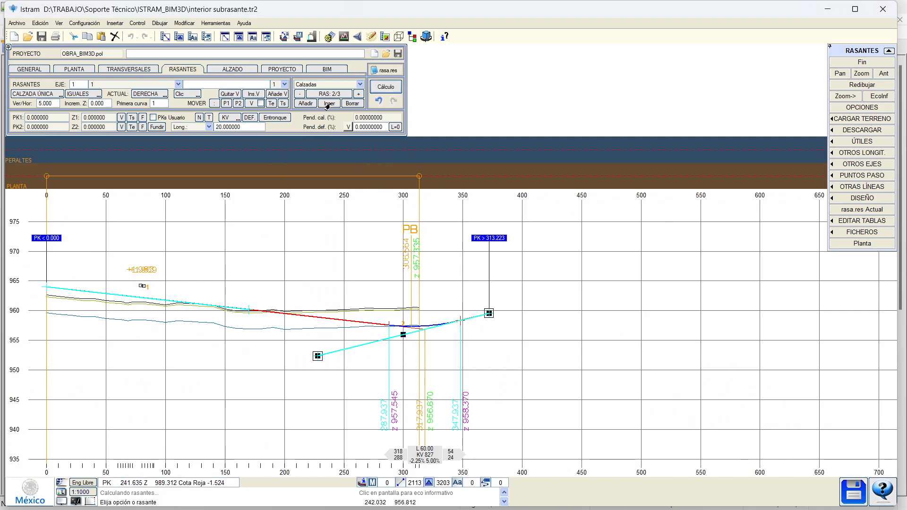
pyautogui.click(121, 117)
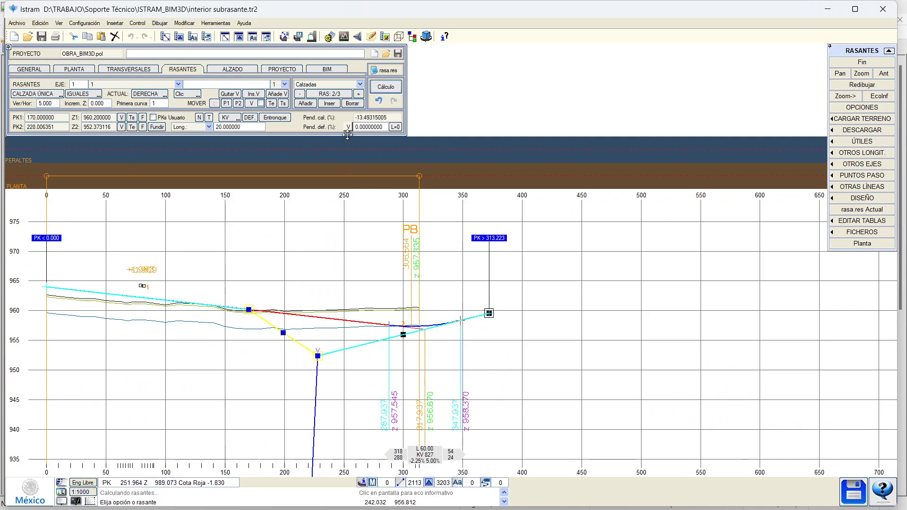
pyautogui.click(386, 88)
# Move the final 5% grade alignment further down, to start at about PK 269, elevation 950
pyautogui.scroll(2, 344, 352)
pyautogui.moveTo(399, 345); pyautogui.dragTo(312, 355, button='middle')
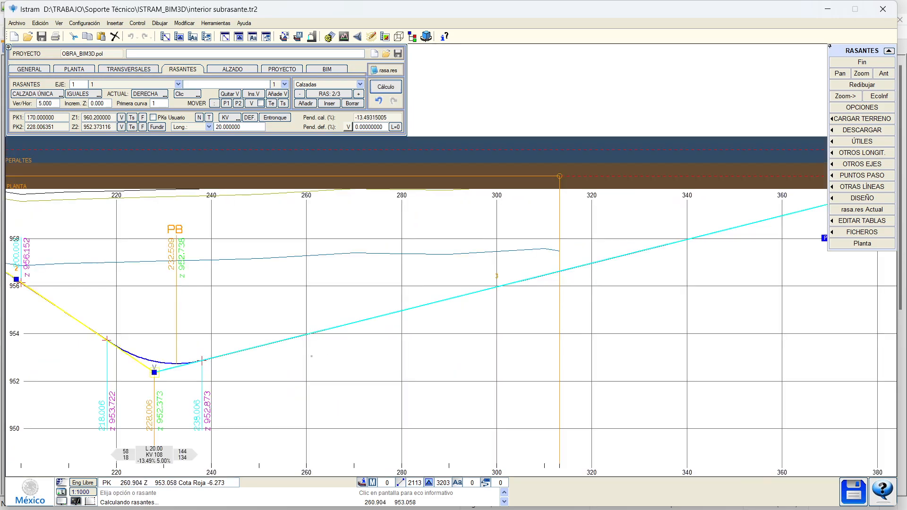
pyautogui.click(373, 318)
pyautogui.scroll(-1, 414, 319)
pyautogui.moveTo(464, 306); pyautogui.dragTo(554, 332)
pyautogui.scroll(2, 390, 319)
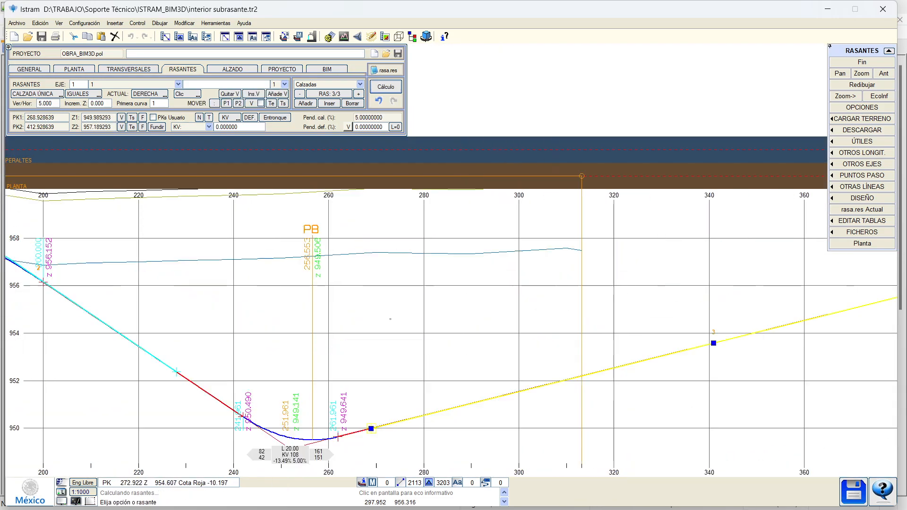
# Inspect axis 1's real cross-section at PK 276.200 from the grade line, including both cut slopes up to natural ground
pyautogui.click(874, 98)
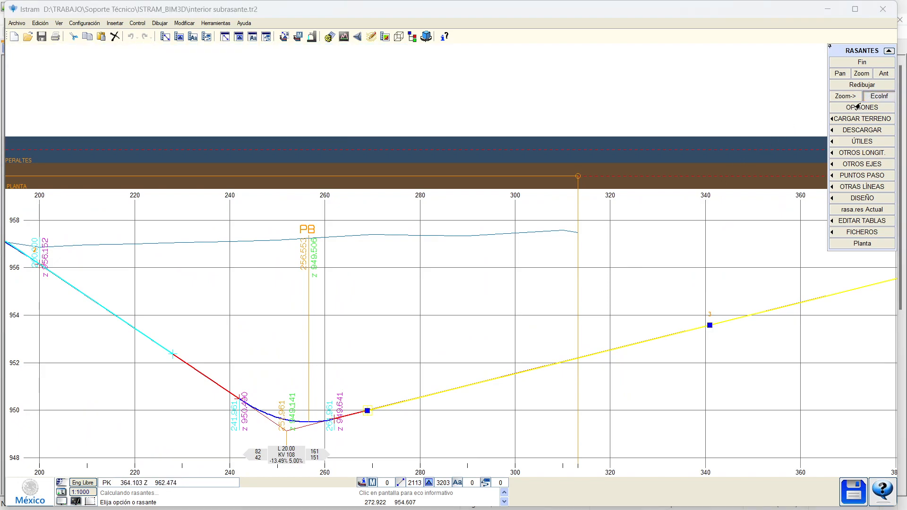
pyautogui.click(402, 272)
pyautogui.moveTo(373, 317); pyautogui.dragTo(312, 335, button='middle')
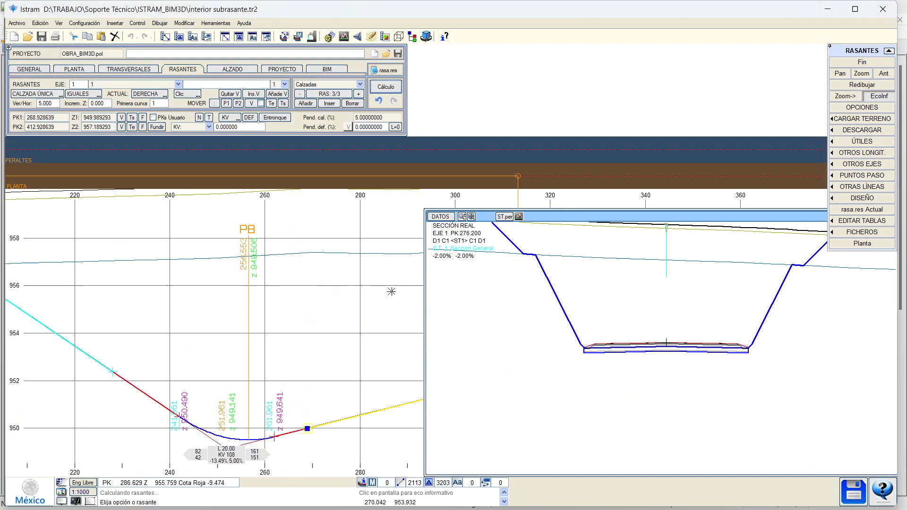
pyautogui.scroll(4, 552, 269)
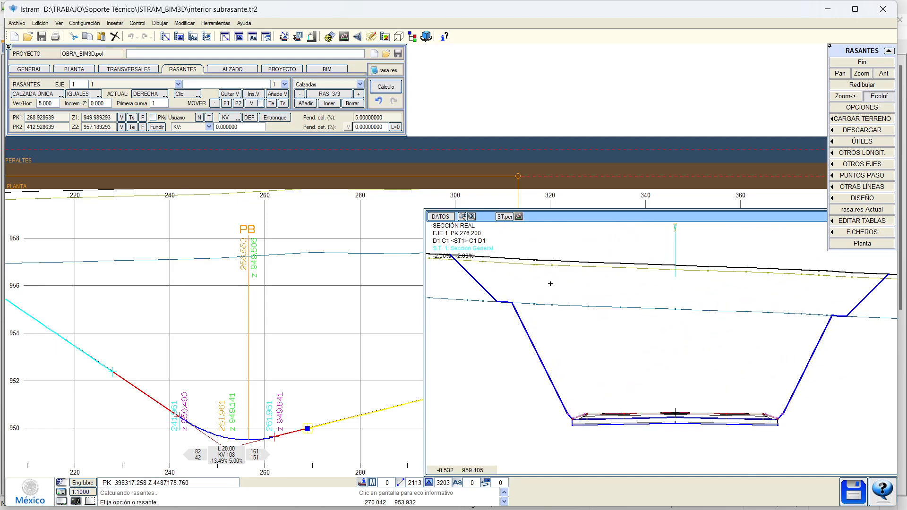
# Set the rock depth R of axis 1's calculation zone to 0, viewing the real section at PK 301.037
pyautogui.click(229, 69)
pyautogui.click(180, 132)
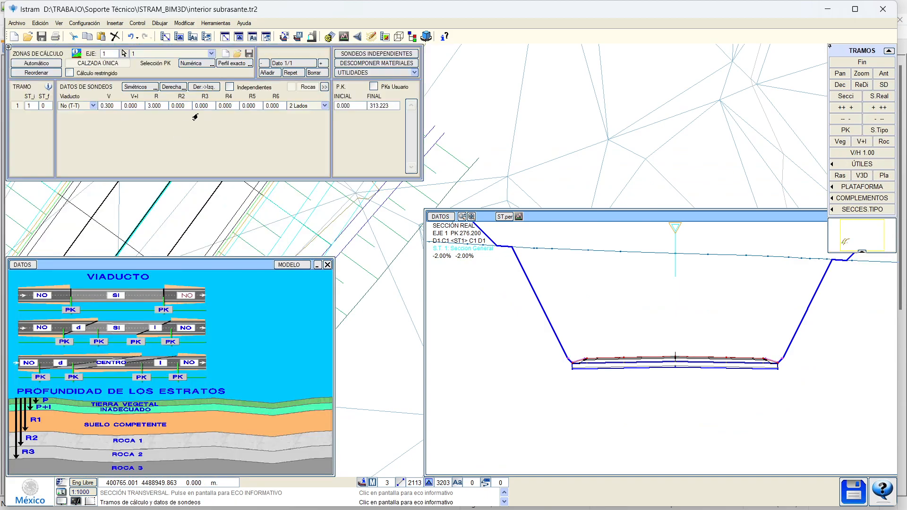
pyautogui.click(300, 203)
pyautogui.scroll(2, 605, 329)
pyautogui.scroll(2, 610, 331)
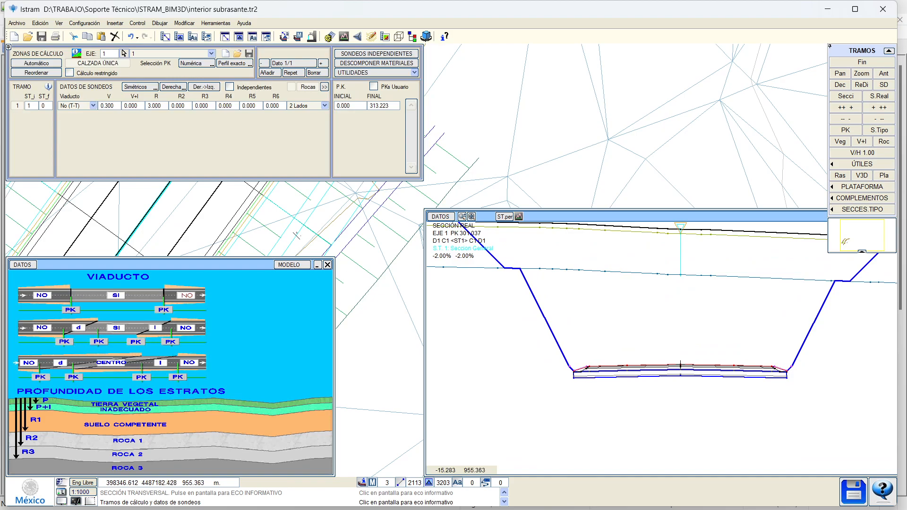
pyautogui.click(155, 106)
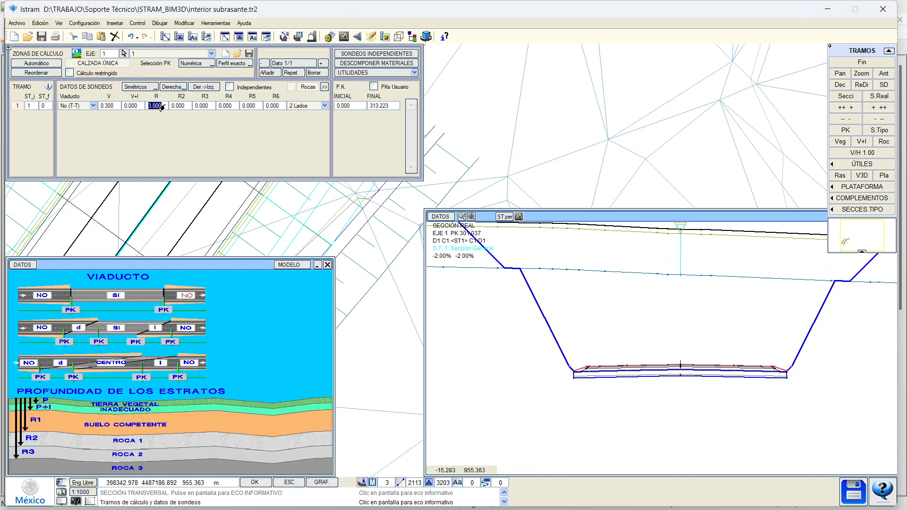
pyautogui.write('0')
pyautogui.press('Return')
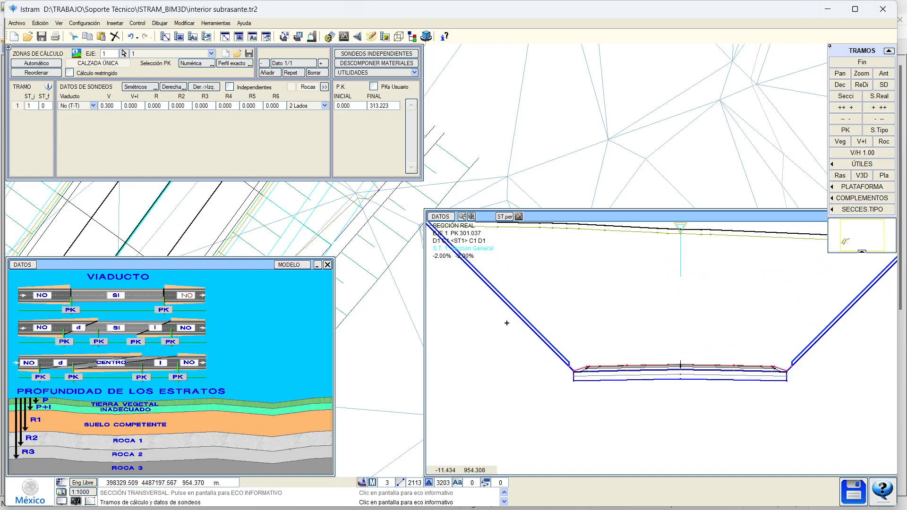
pyautogui.click(871, 62)
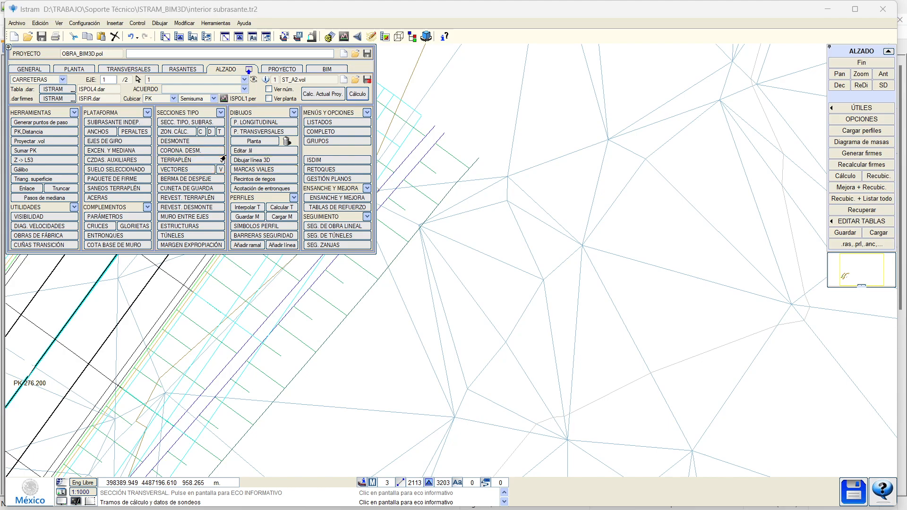
# Check the cut cladding table on both sides, recalculate the project and display axis 1's real section at PK 290.122
pyautogui.click(184, 207)
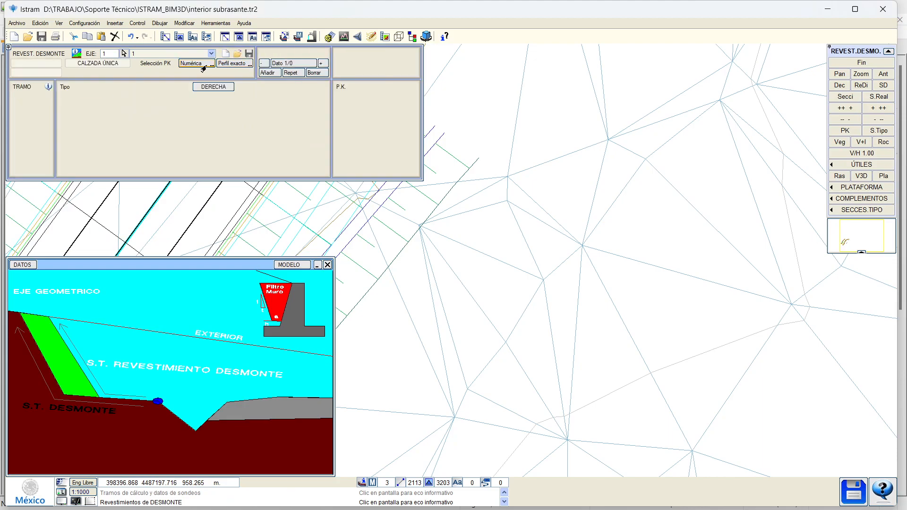
pyautogui.click(543, 140)
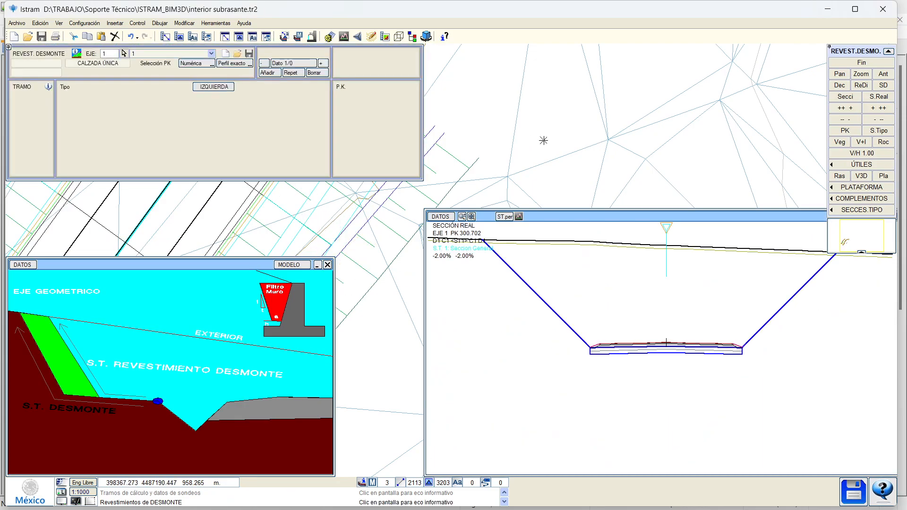
pyautogui.click(861, 63)
pyautogui.click(366, 81)
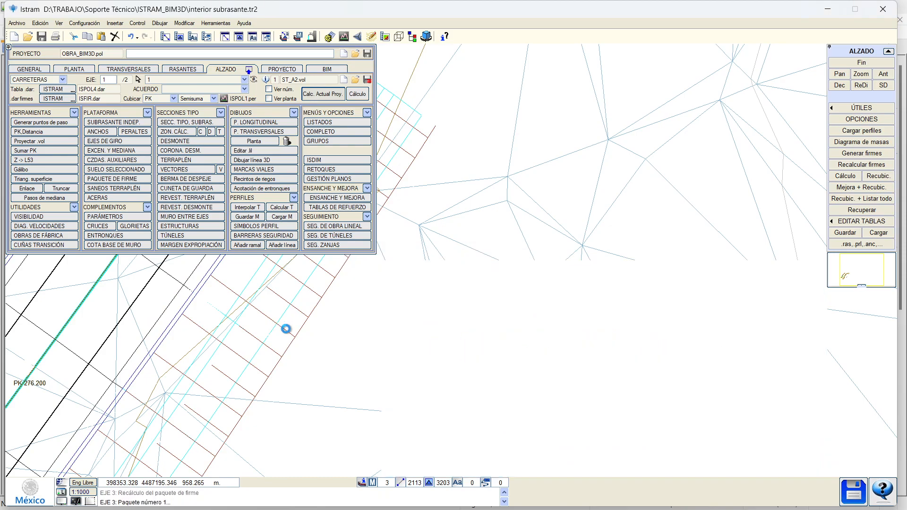
pyautogui.click(340, 326)
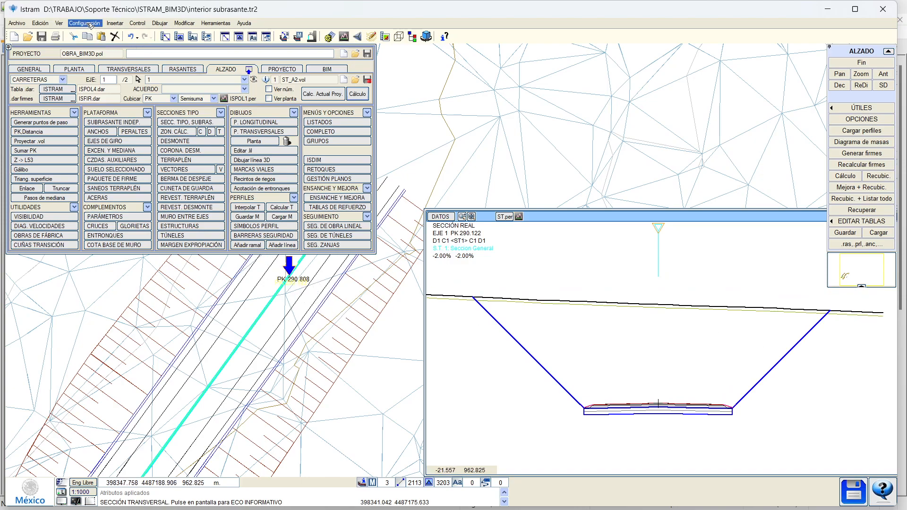
# Adjust the highlighted line types to remove the thick emphasis from the cut slopes, and display the section at PK 292.212
pyautogui.click(59, 23)
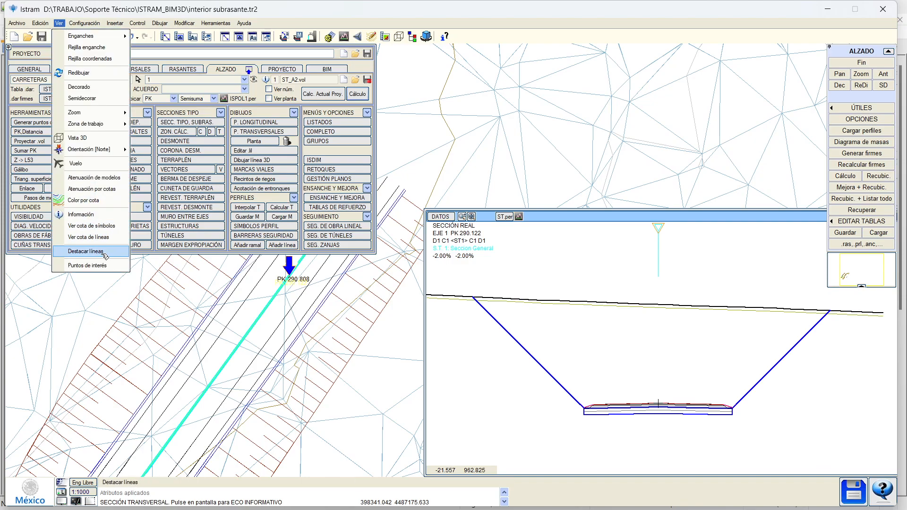
pyautogui.click(86, 251)
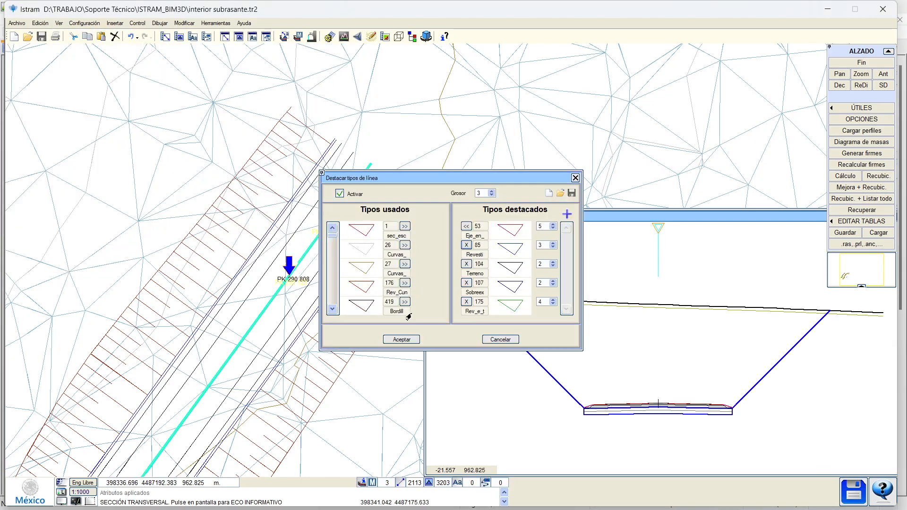
pyautogui.click(402, 338)
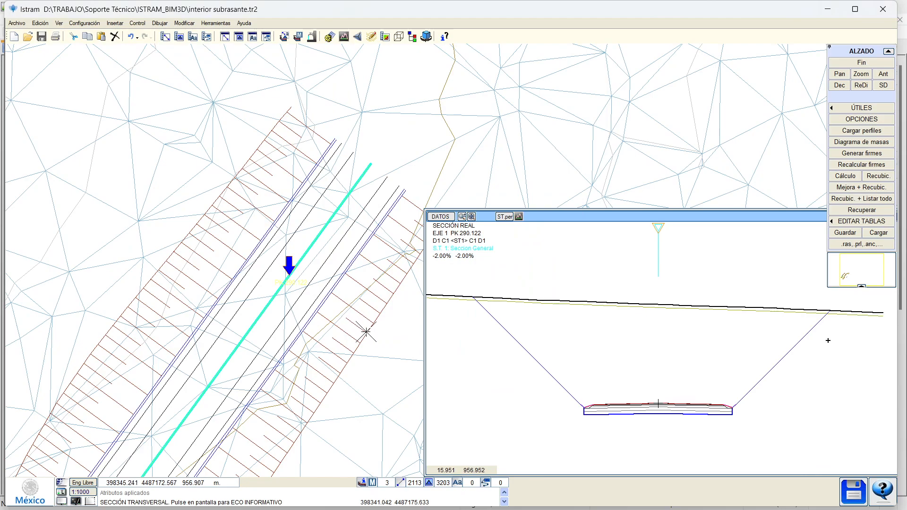
pyautogui.click(347, 302)
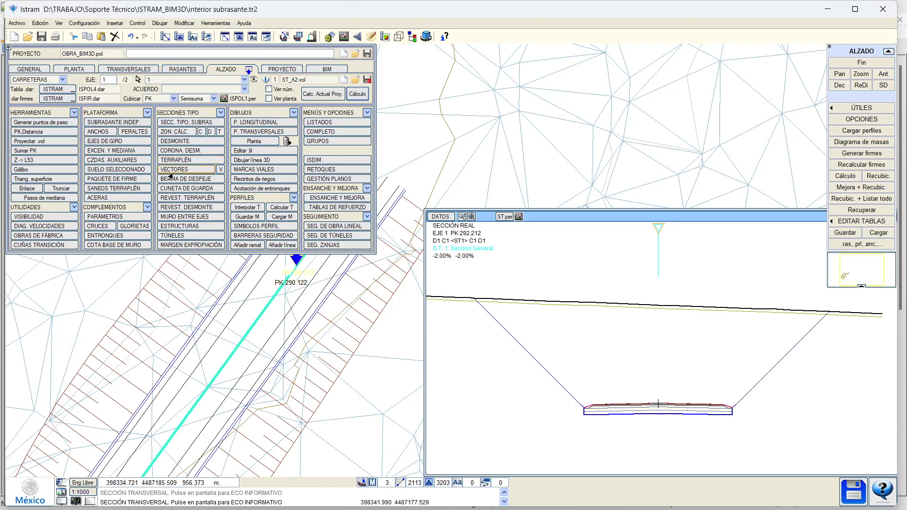
# Add a section-type cut cladding entry on the right side of axis 1, from PK 0 to 1000000, with initial type section 1
pyautogui.click(187, 208)
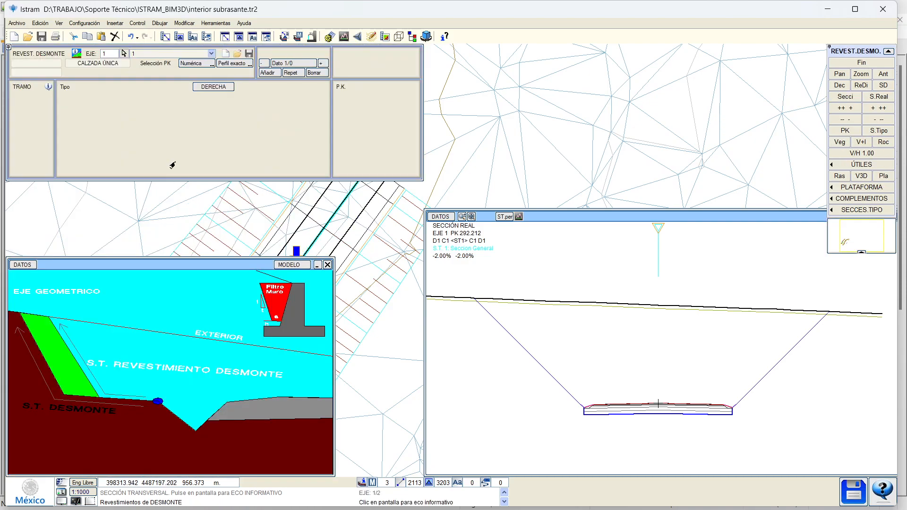
pyautogui.click(267, 73)
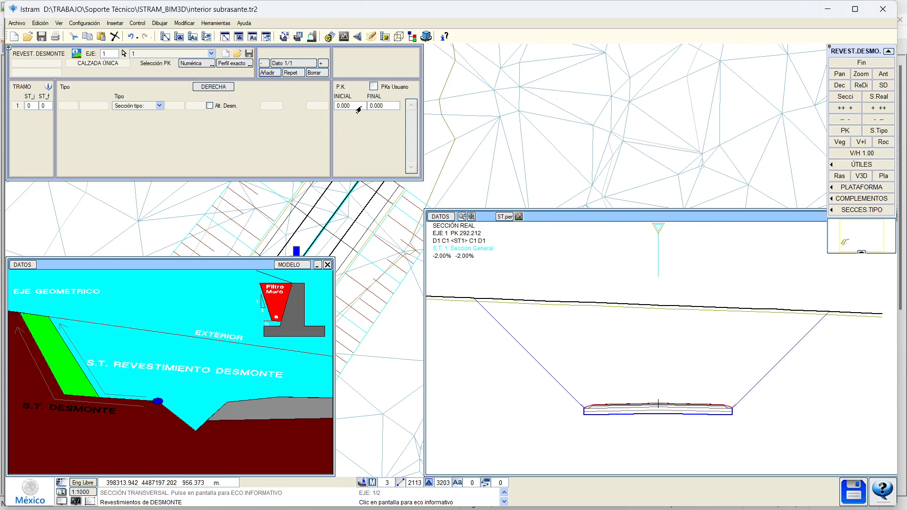
pyautogui.click(390, 109)
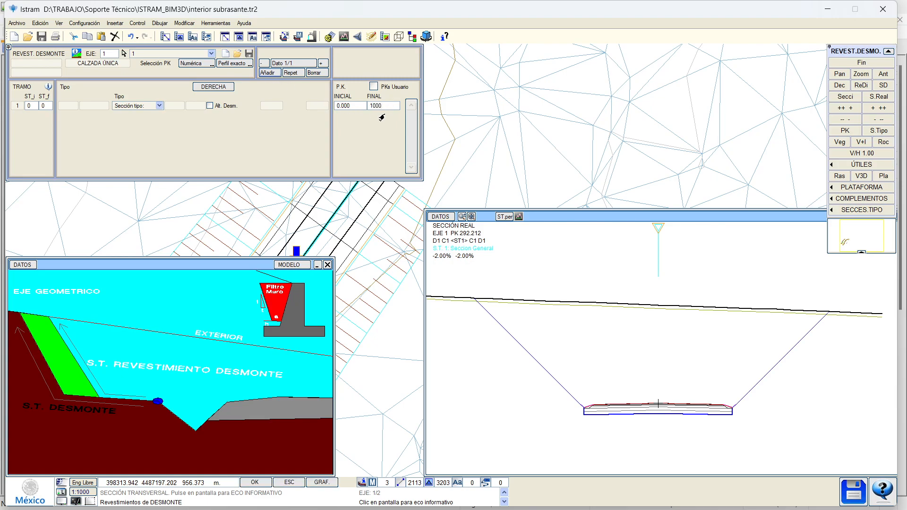
pyautogui.write('1000000')
pyautogui.press('Return')
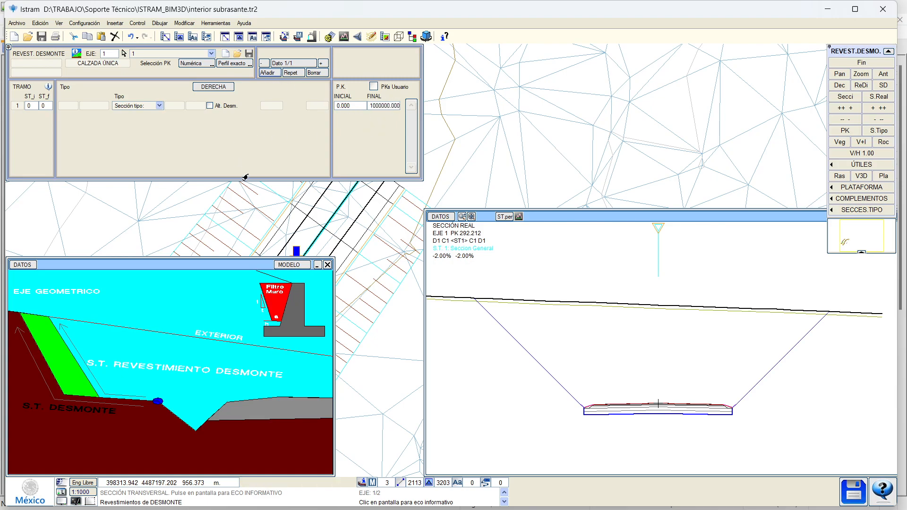
pyautogui.click(29, 105)
pyautogui.write('1')
pyautogui.press('Return')
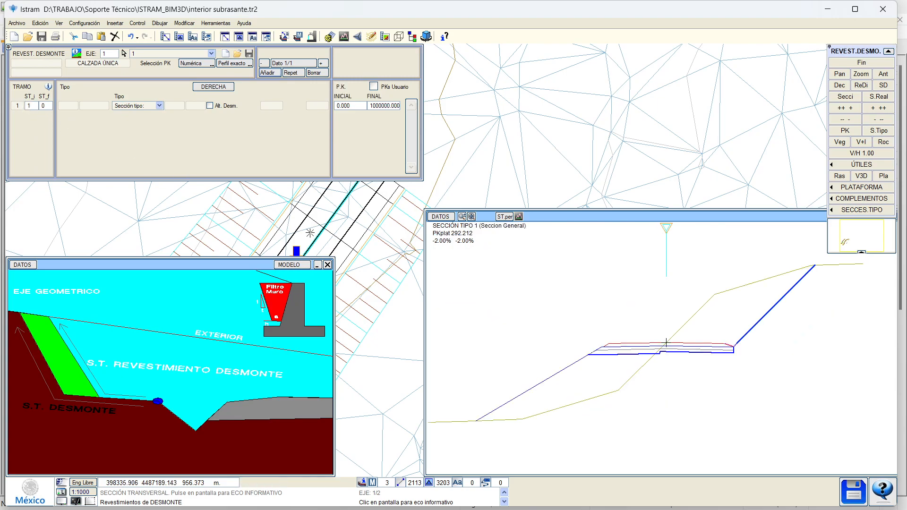
# Inspect the right cut slope in the real section at PK 292.429 and review the available cladding types, keeping the section type option
pyautogui.click(317, 265)
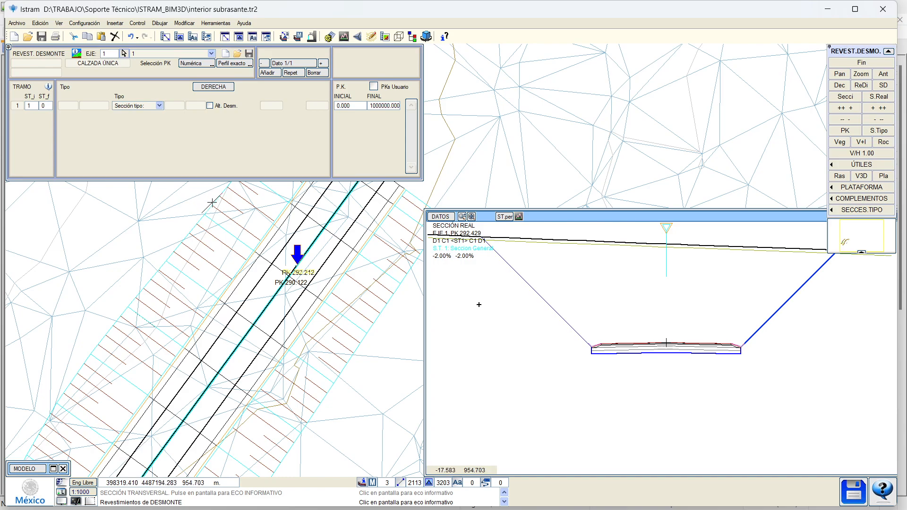
pyautogui.click(730, 332)
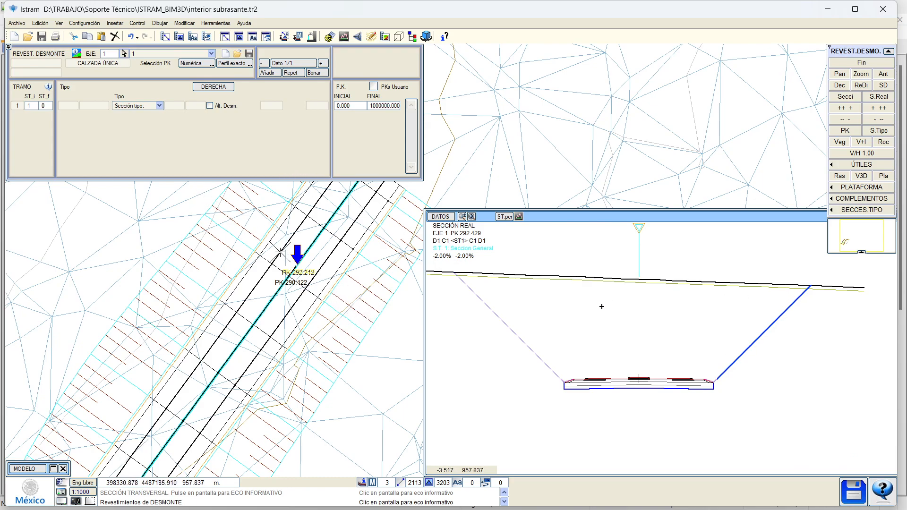
pyautogui.click(140, 106)
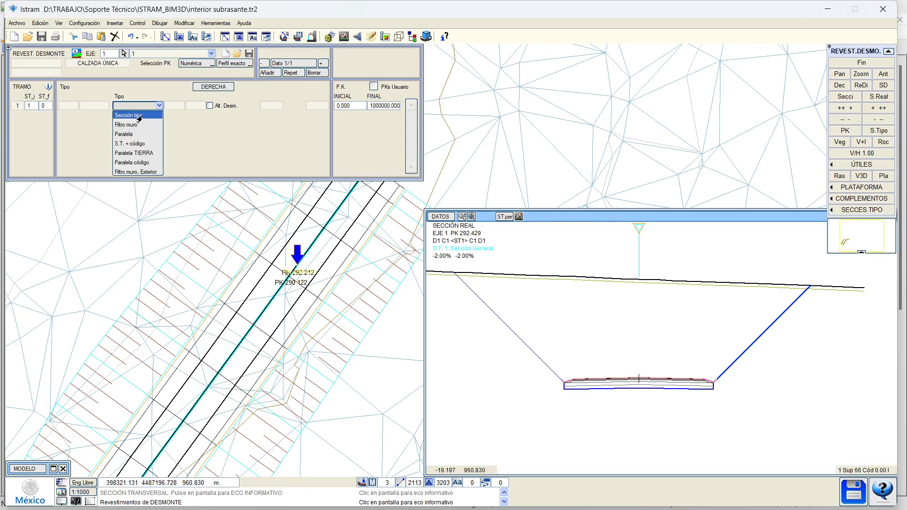
pyautogui.click(139, 116)
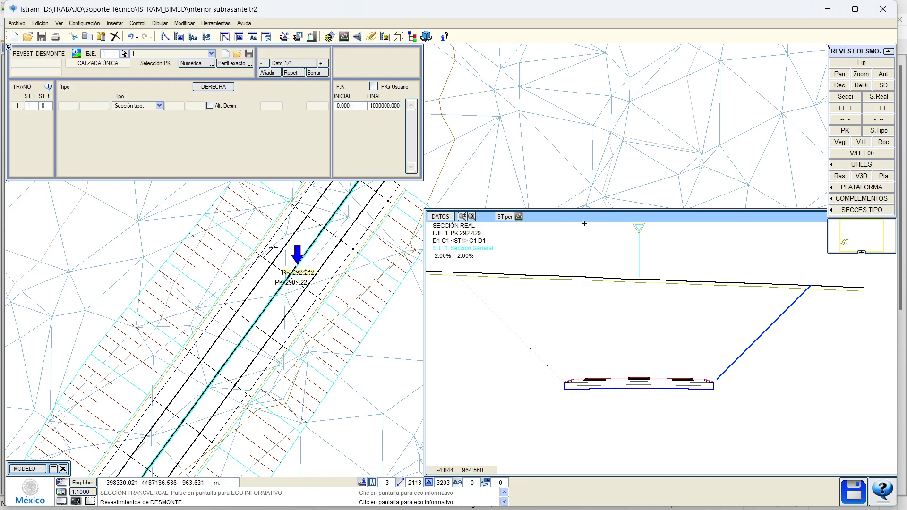
# Close the cut cladding data, recalculate axis 1 and reload the volume report cvres1.res in Notepad++
pyautogui.click(862, 63)
pyautogui.click(358, 92)
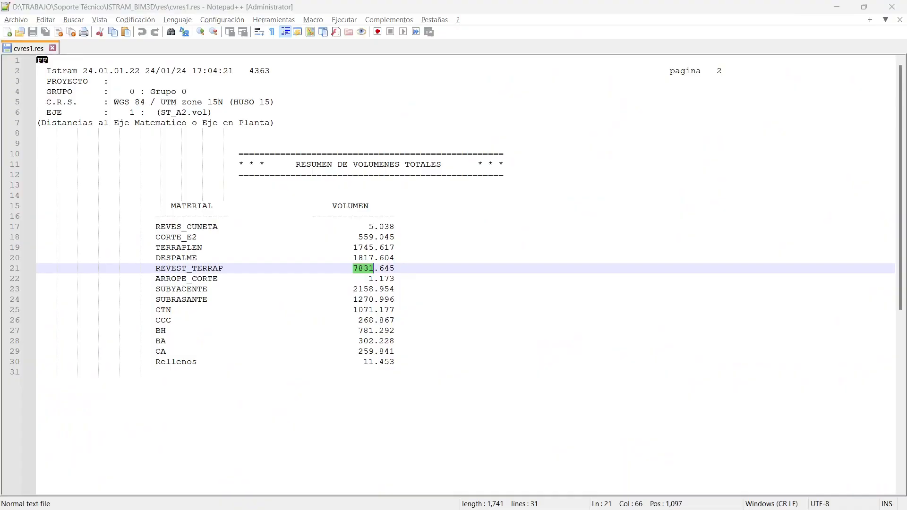
pyautogui.click(487, 316)
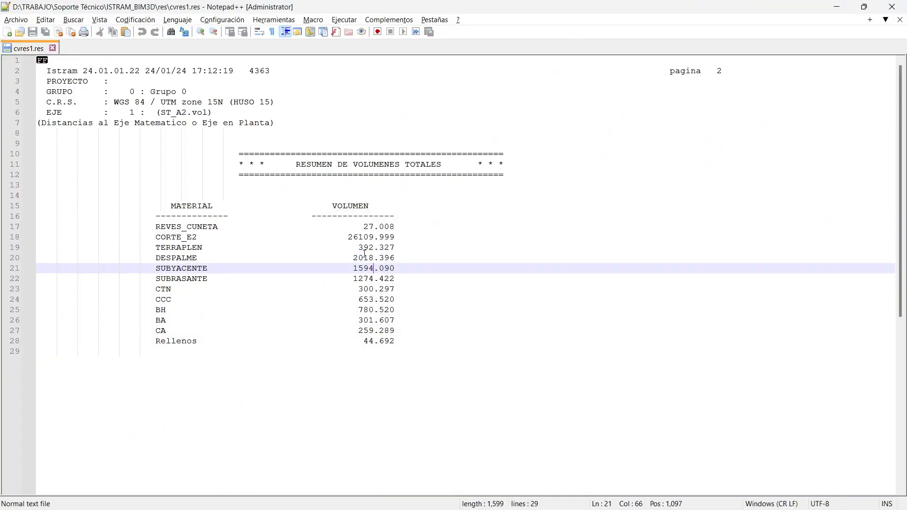
# Examine the material volumes in the report, and return to Istram to display the real section at PK 294.932
pyautogui.moveTo(156, 230)
pyautogui.mouseDown()
pyautogui.moveTo(257, 268)
pyautogui.moveTo(335, 320)
pyautogui.moveTo(385, 341)
pyautogui.moveTo(156, 217)
pyautogui.mouseUp()
pyautogui.click(391, 340)
pyautogui.hotkey('alt', 'Tab')
pyautogui.click(396, 289)
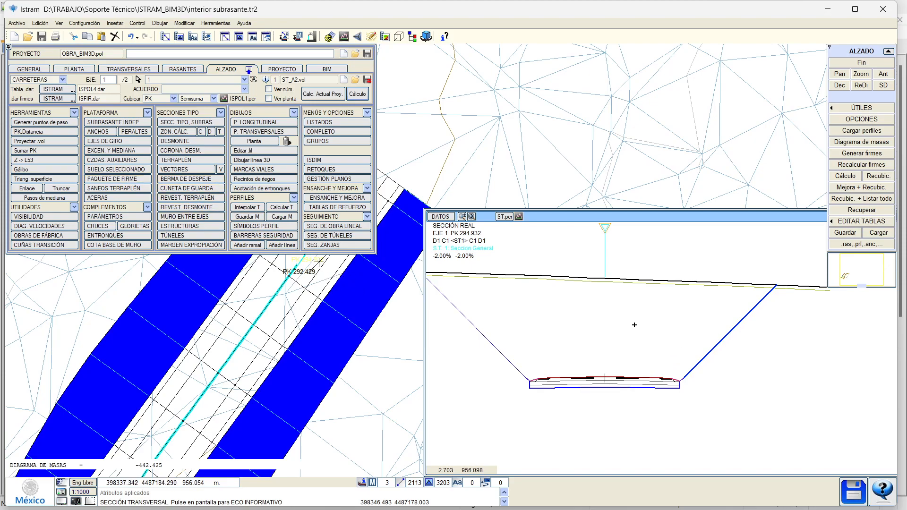
# Open the real section at PK 294.932 in the profile editor and identify overlapping lines L85 and L68 on the right cut slope
pyautogui.click(519, 217)
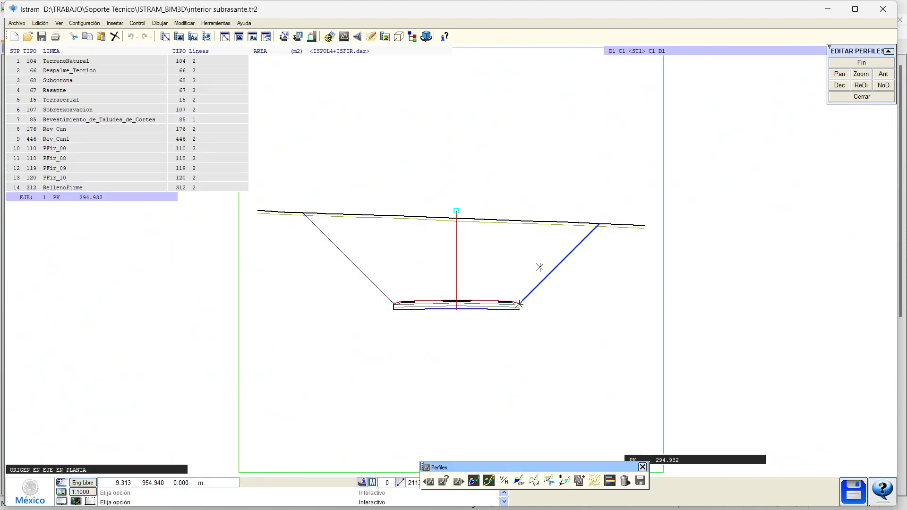
pyautogui.scroll(3, 540, 267)
pyautogui.click(469, 305)
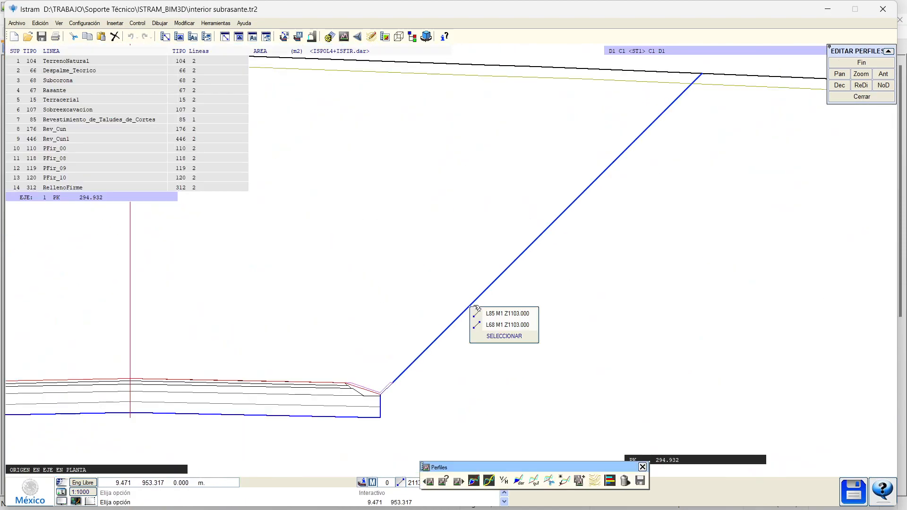
pyautogui.click(505, 324)
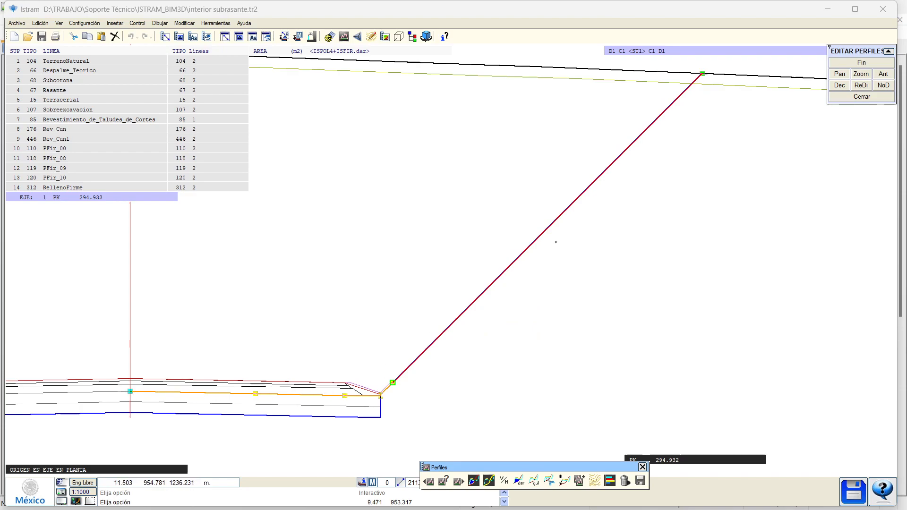
pyautogui.click(584, 197)
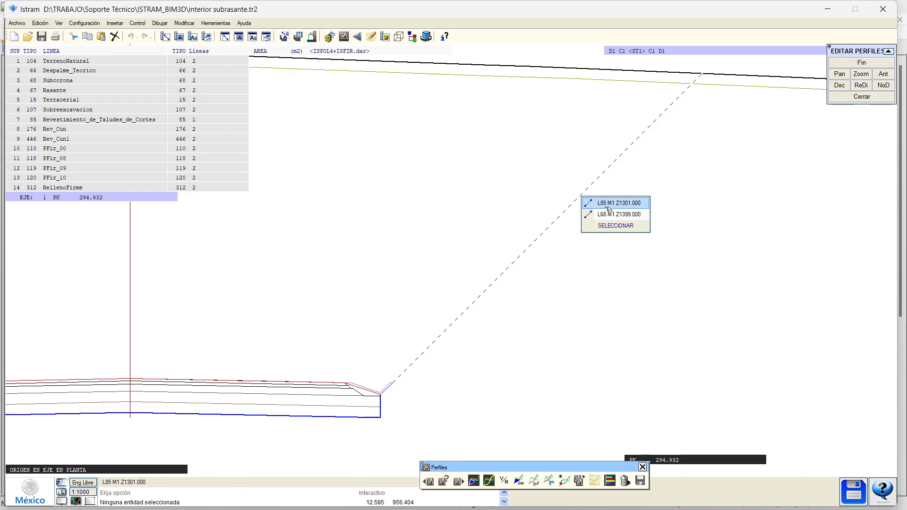
pyautogui.click(84, 23)
pyautogui.click(391, 433)
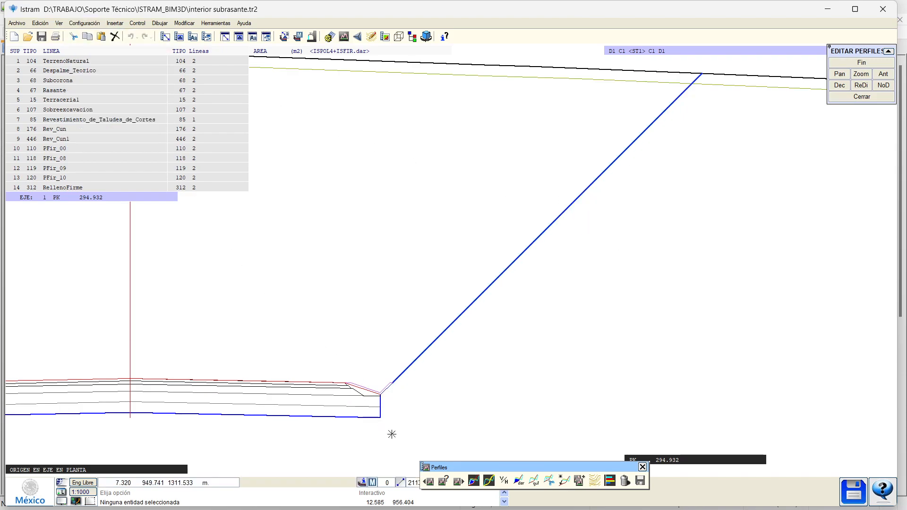
# Look up the name of line type 85 and close the profile editor
pyautogui.moveTo(455, 467); pyautogui.dragTo(517, 445)
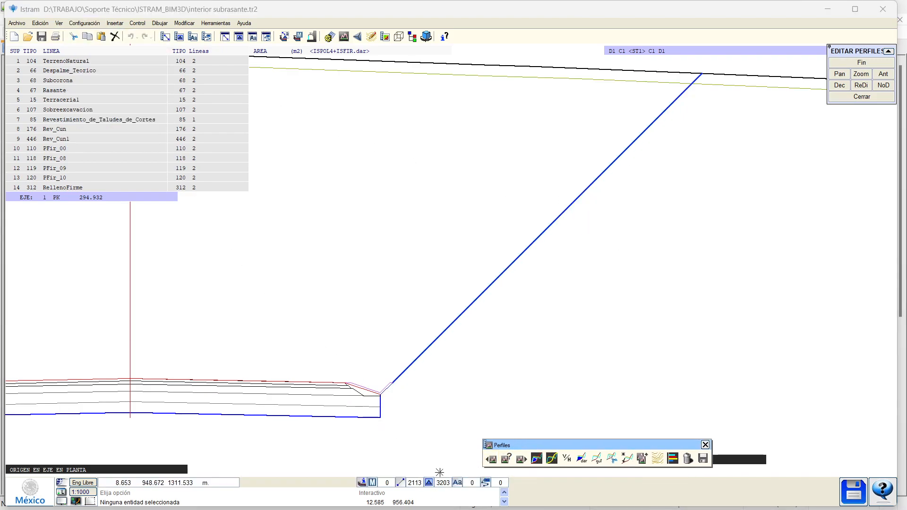
pyautogui.click(414, 474)
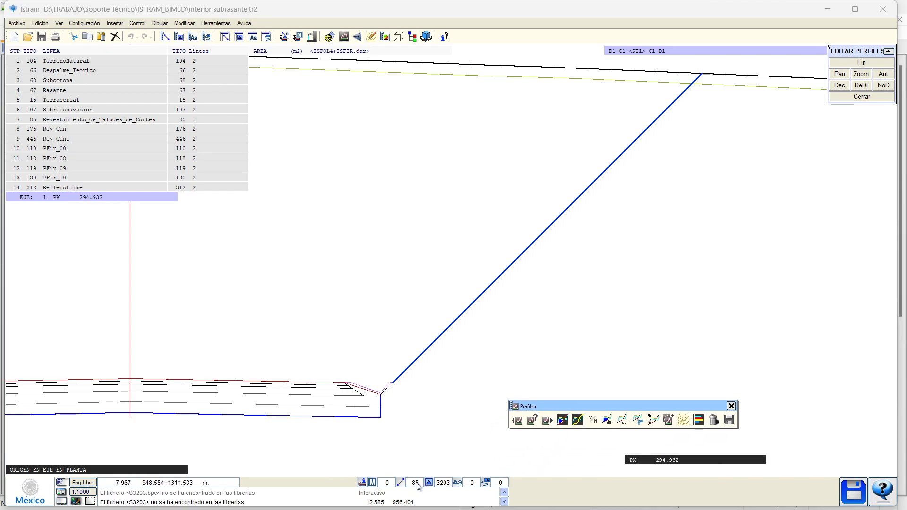
pyautogui.moveTo(417, 483)
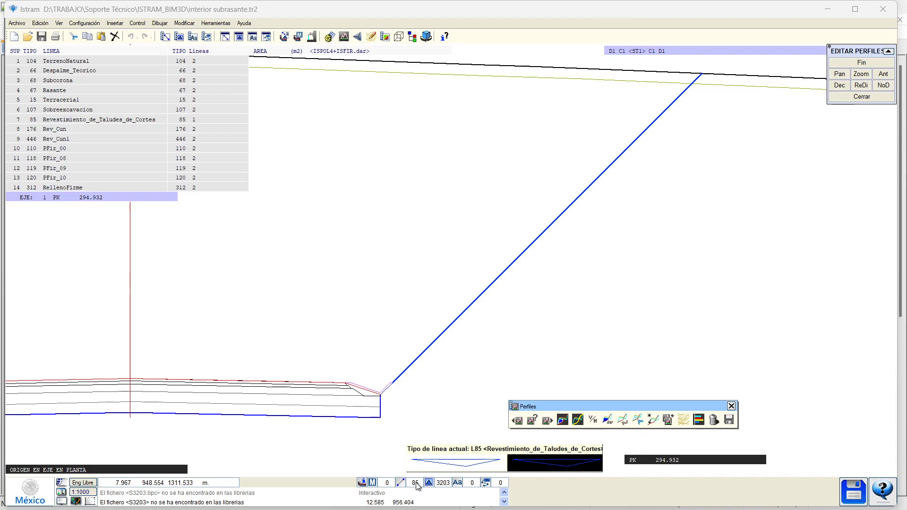
pyautogui.rightClick(828, 72)
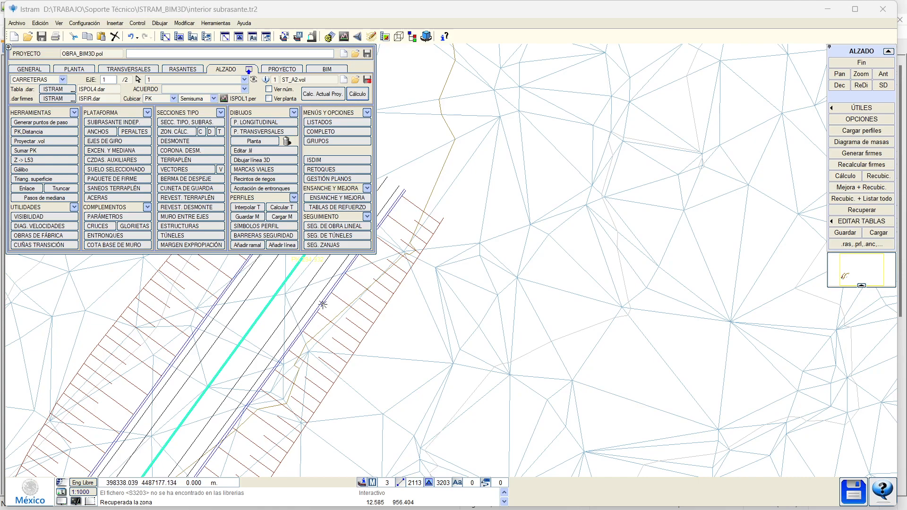
# Display the real sections of axis 1 at PK 281.438 and around PK 284.228
pyautogui.click(289, 339)
pyautogui.rightClick(295, 345)
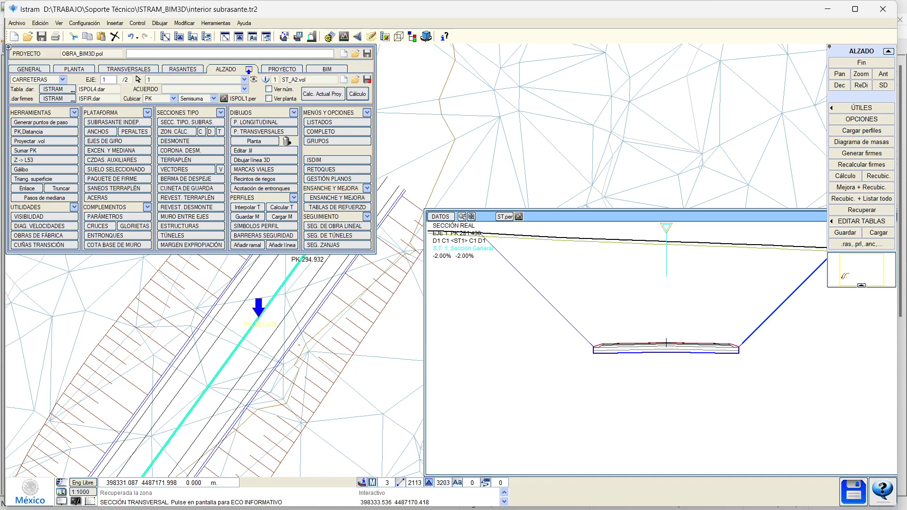
pyautogui.click(310, 350)
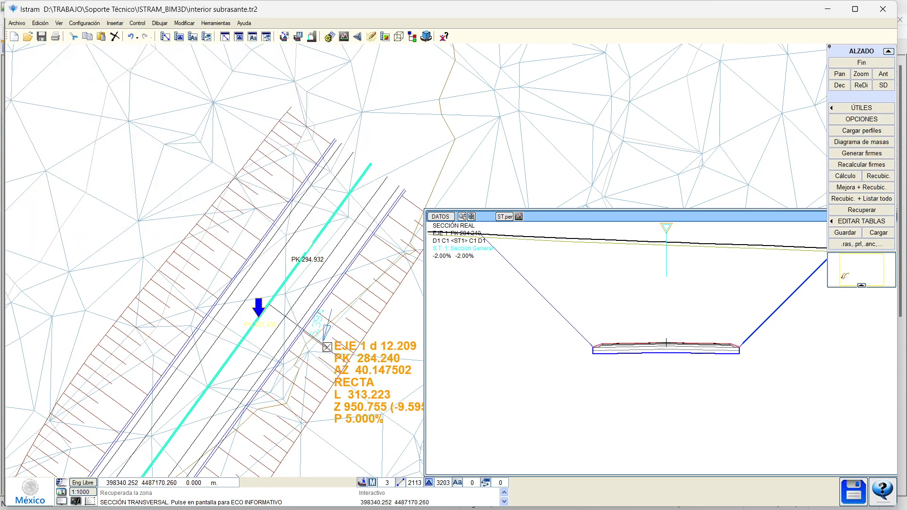
pyautogui.rightClick(317, 349)
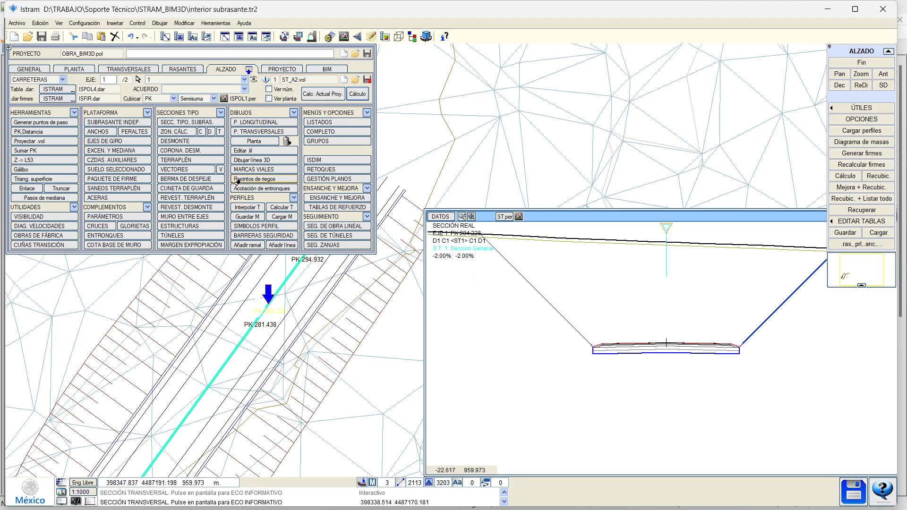
pyautogui.click(185, 199)
pyautogui.click(318, 265)
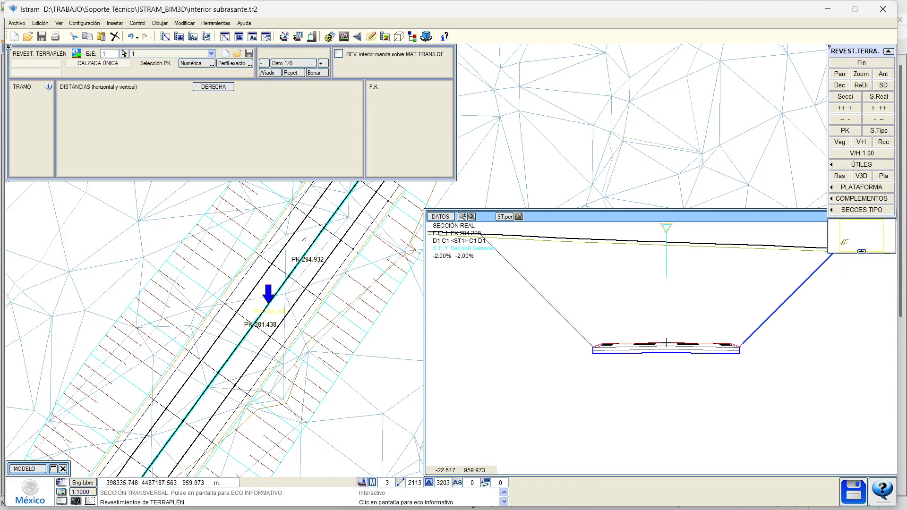
pyautogui.click(860, 63)
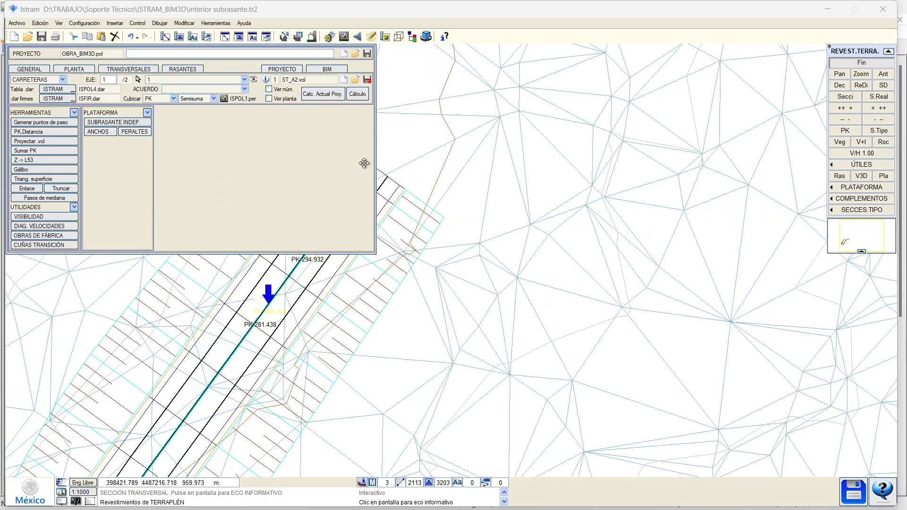
# Open the cut cladding data, show the real section at PK 295.374 and change the right-side cladding type to Paralela
pyautogui.click(185, 207)
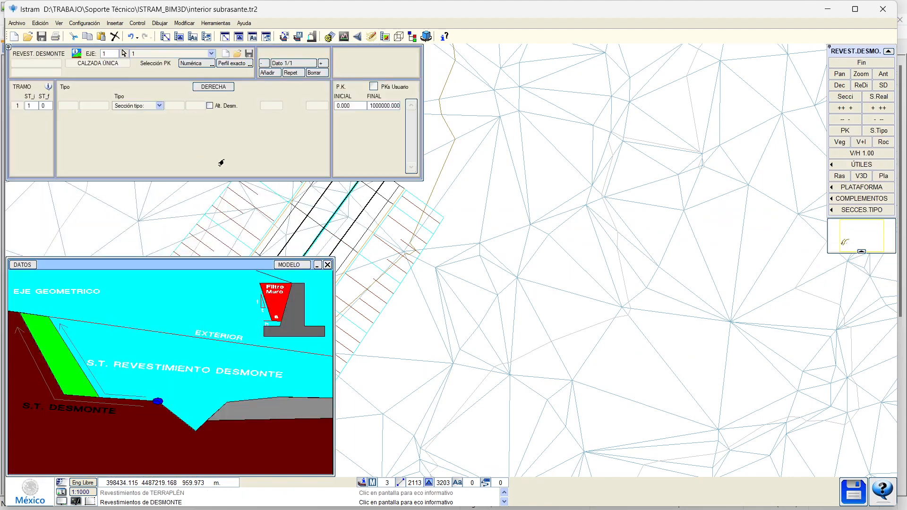
pyautogui.click(319, 266)
pyautogui.click(315, 244)
pyautogui.click(142, 106)
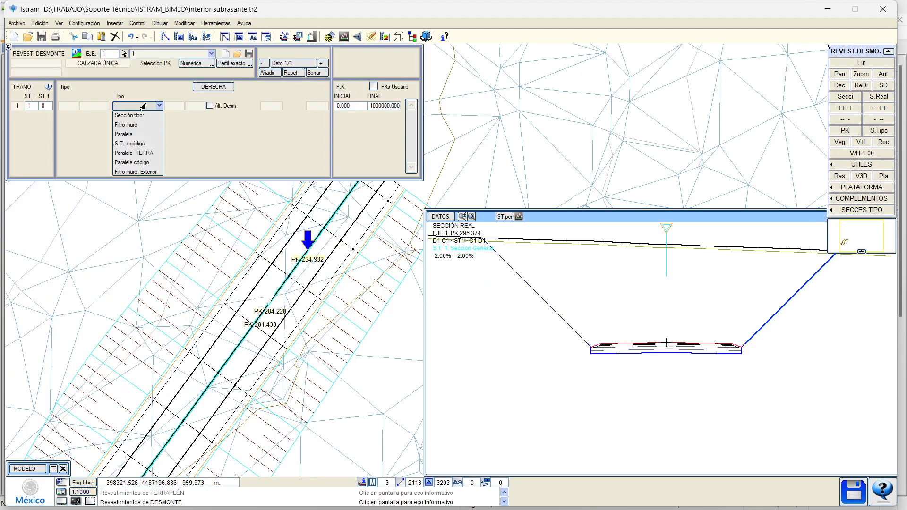
pyautogui.click(140, 134)
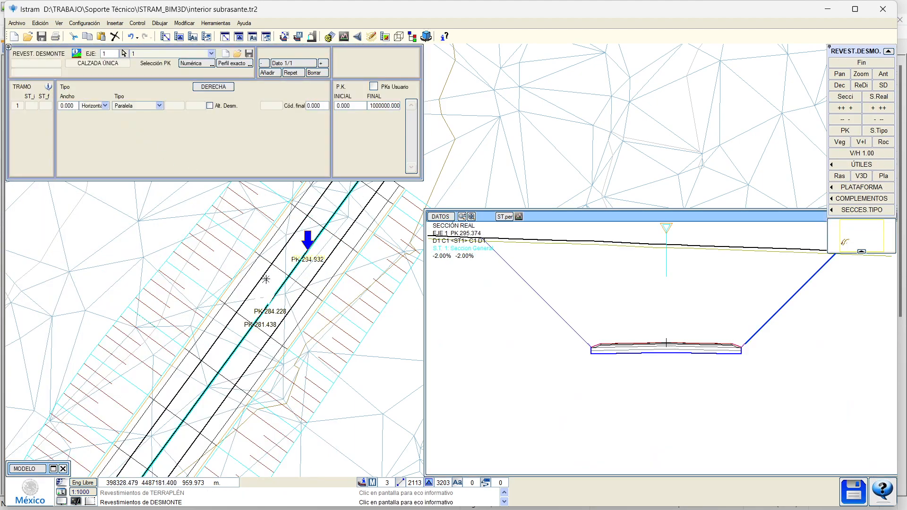
# Display the real section at PK 290.590 and set the parallel cladding's width to 0.3
pyautogui.click(293, 274)
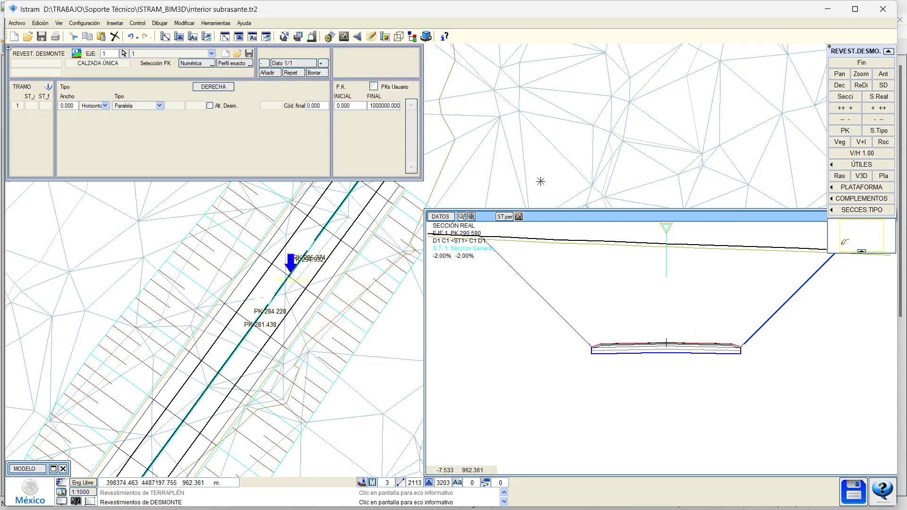
pyautogui.click(67, 106)
pyautogui.write('.3')
pyautogui.press('Return')
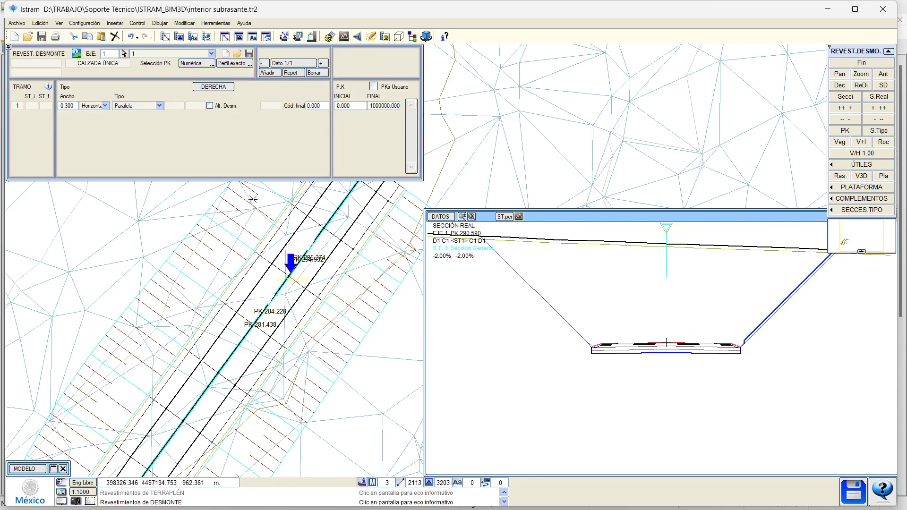
pyautogui.scroll(3, 707, 364)
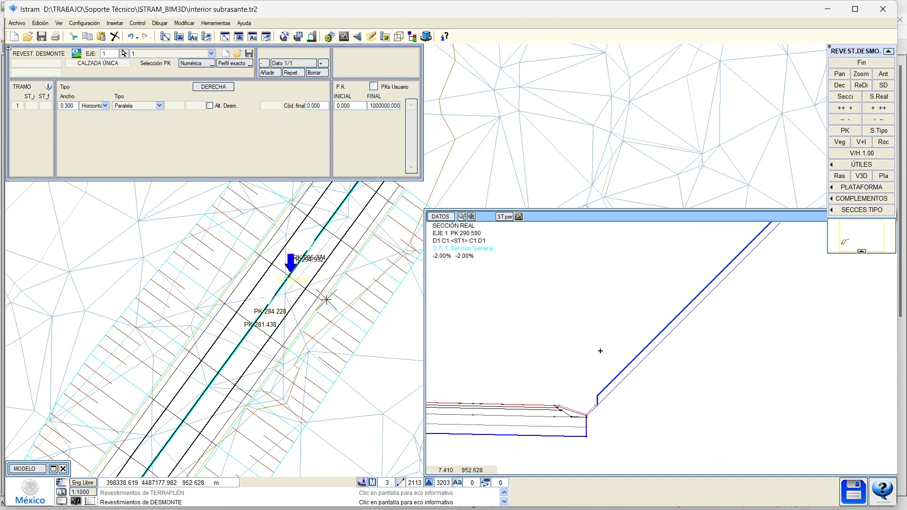
# Compare the Horizontal, Normal and Real width modes of the parallel cladding, and leave it on Real with type Paralela
pyautogui.click(92, 104)
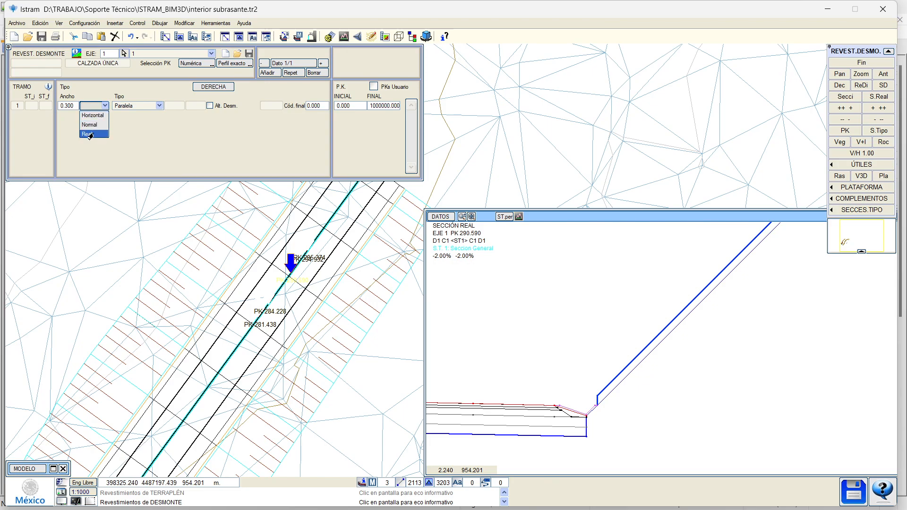
pyautogui.click(89, 134)
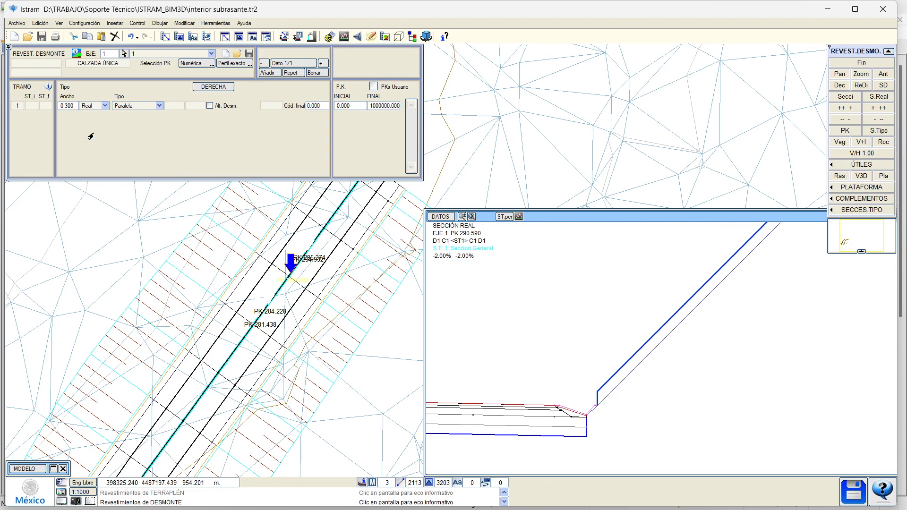
pyautogui.click(97, 107)
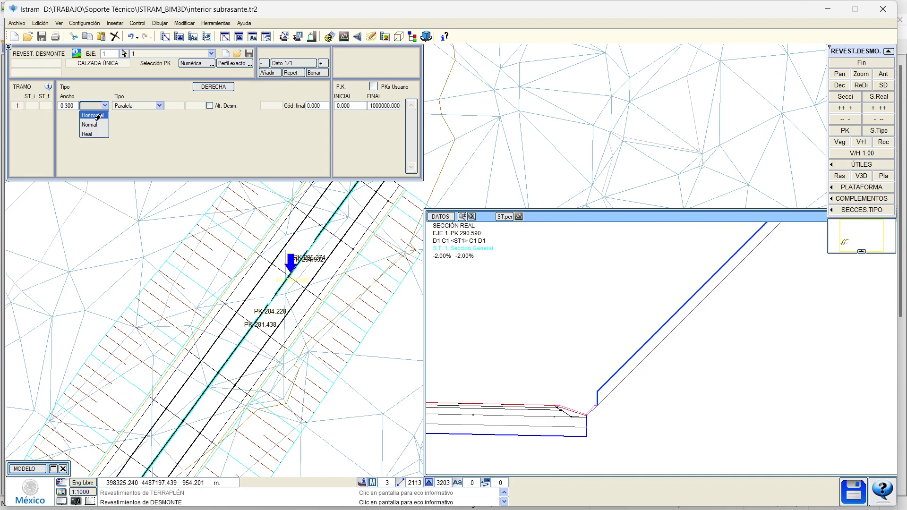
pyautogui.click(97, 116)
pyautogui.click(97, 106)
pyautogui.click(92, 125)
pyautogui.click(95, 107)
pyautogui.click(85, 135)
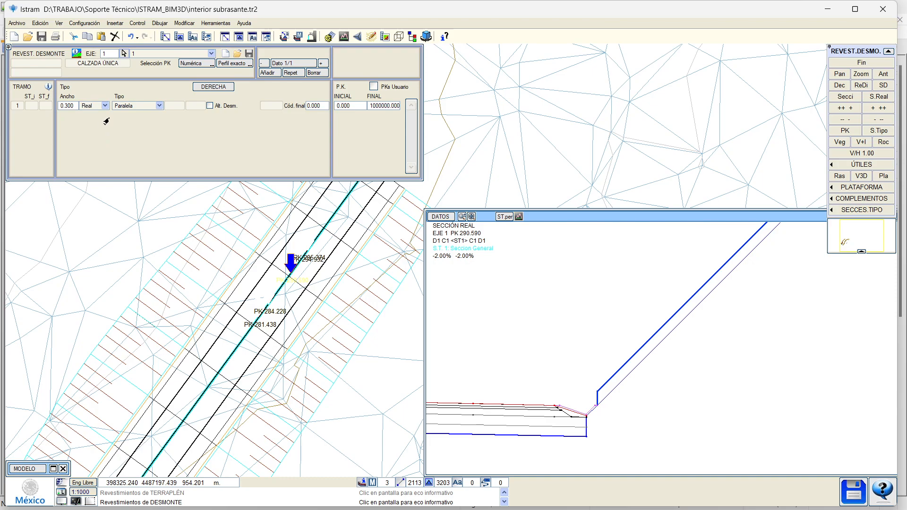
pyautogui.click(122, 107)
pyautogui.click(142, 134)
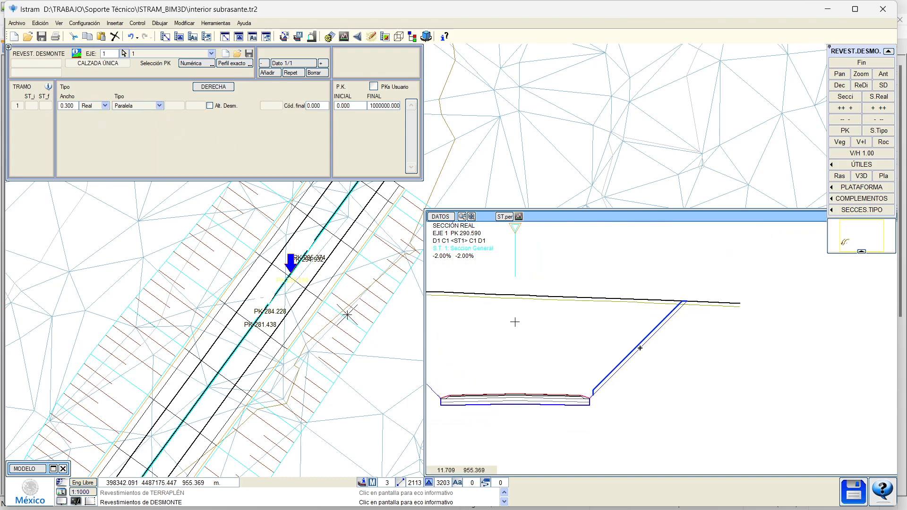
# Try the cut height condition (Alt. Desm.) on the cladding, disable it, show the section at PK 291.022 and close the cladding data
pyautogui.click(209, 106)
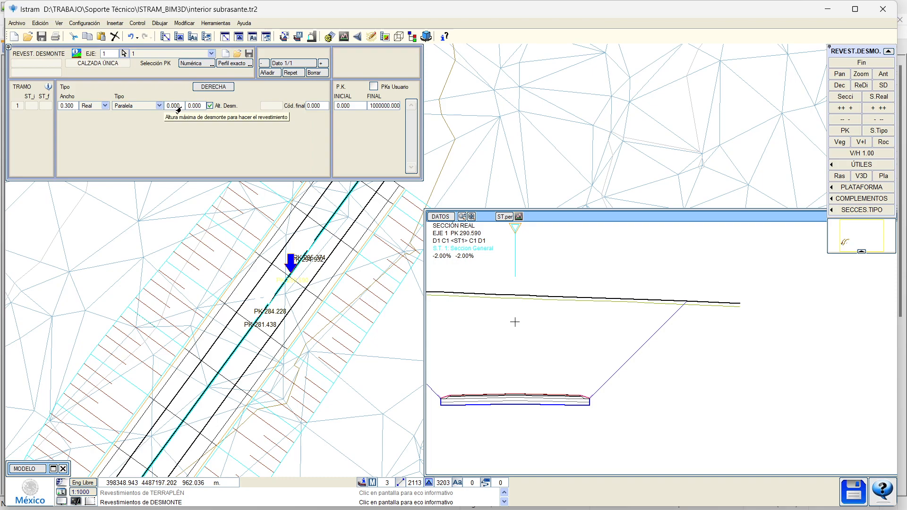
pyautogui.click(209, 106)
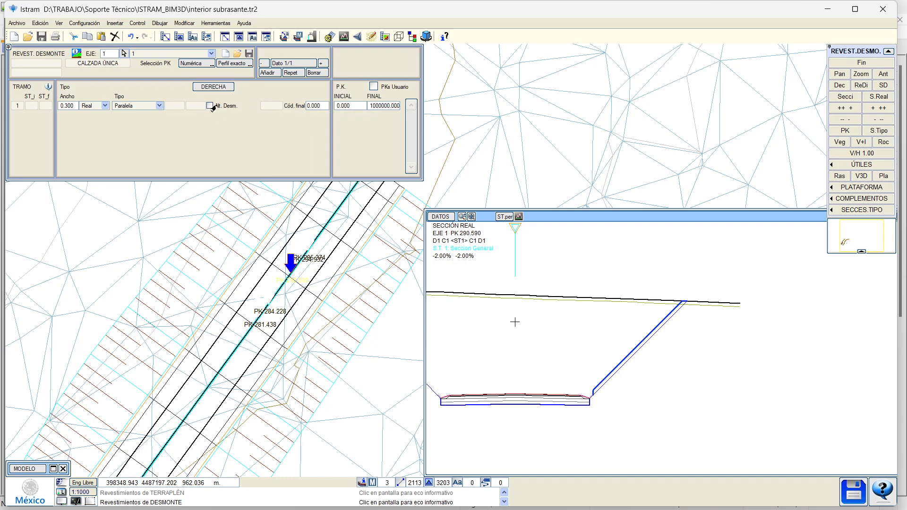
pyautogui.click(310, 261)
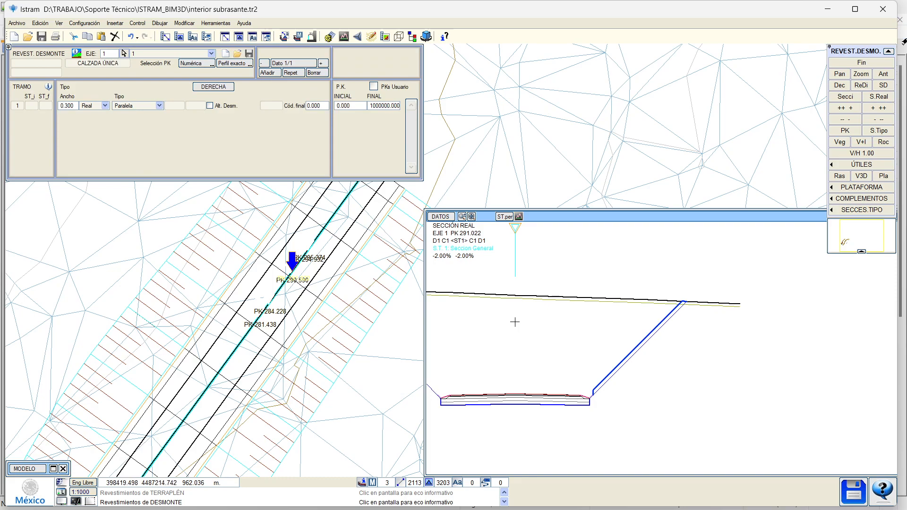
pyautogui.click(851, 65)
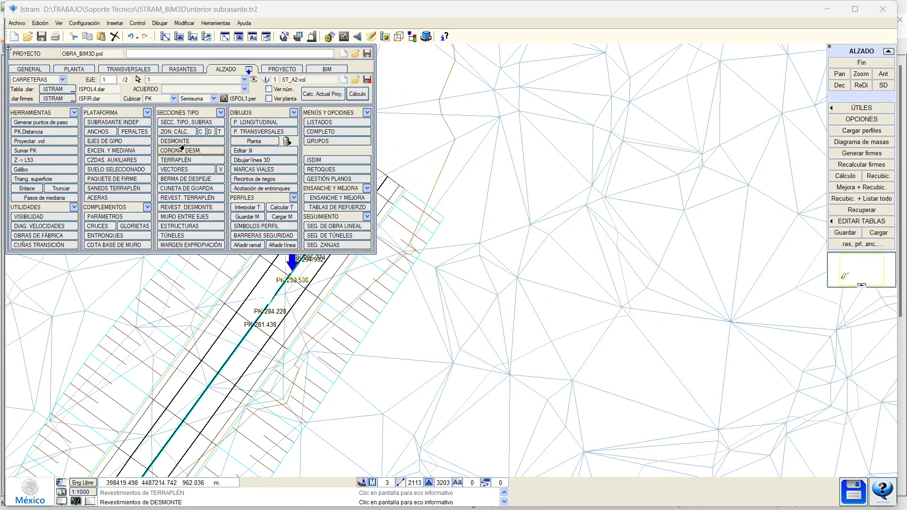
# In the cut section type's earth slope, add a berm with ABD 2, DBD 3 and Pen 5, and inspect the real section at PK 297.888
pyautogui.click(182, 142)
pyautogui.click(207, 82)
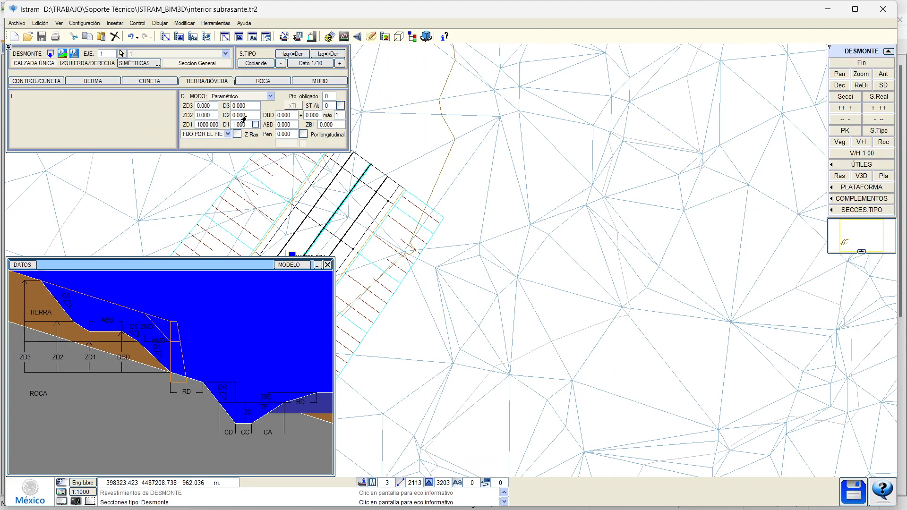
pyautogui.click(283, 124)
pyautogui.write('2')
pyautogui.click(285, 115)
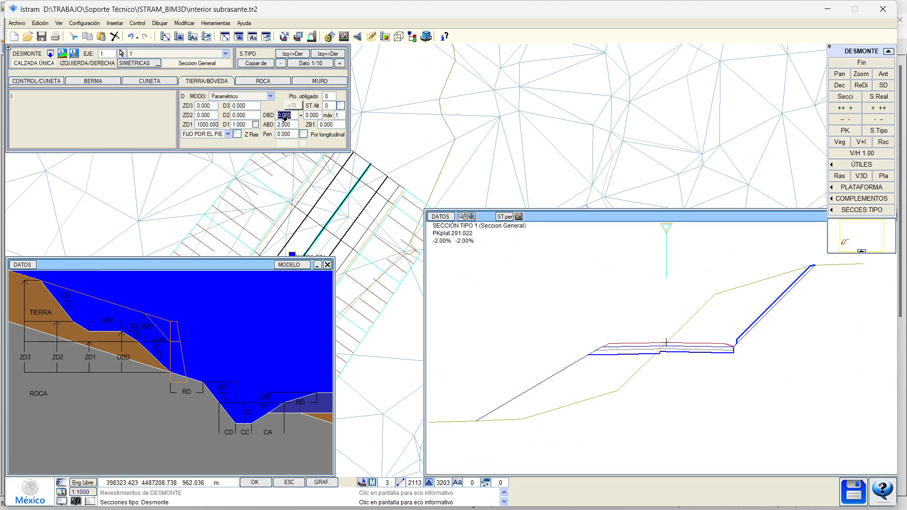
pyautogui.write('3')
pyautogui.click(284, 134)
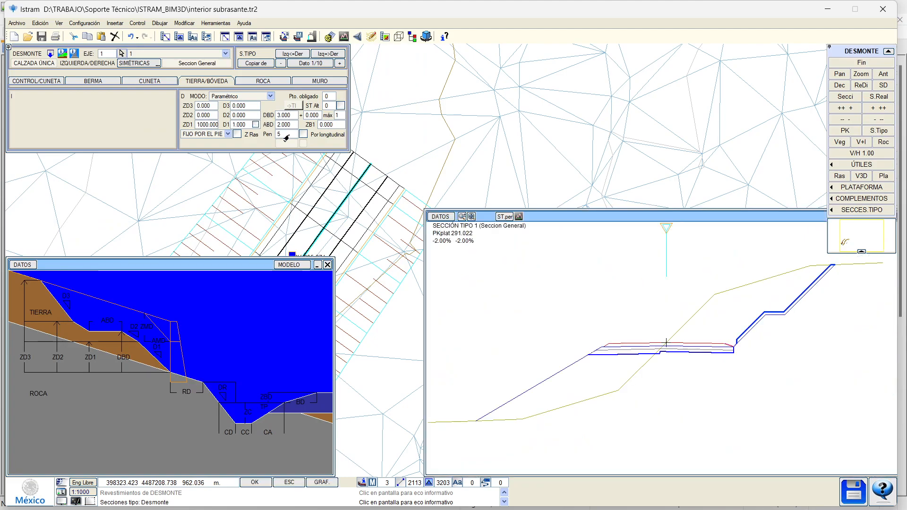
pyautogui.press('Return')
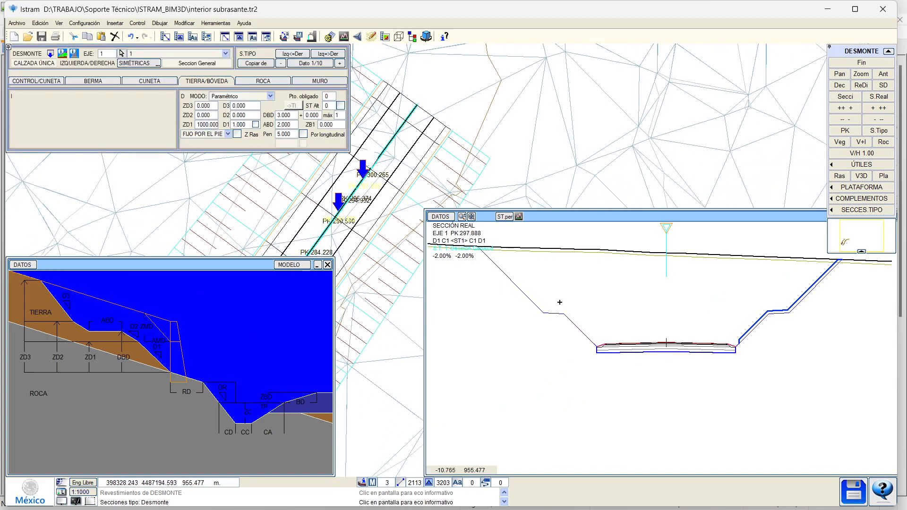
pyautogui.scroll(3, 456, 381)
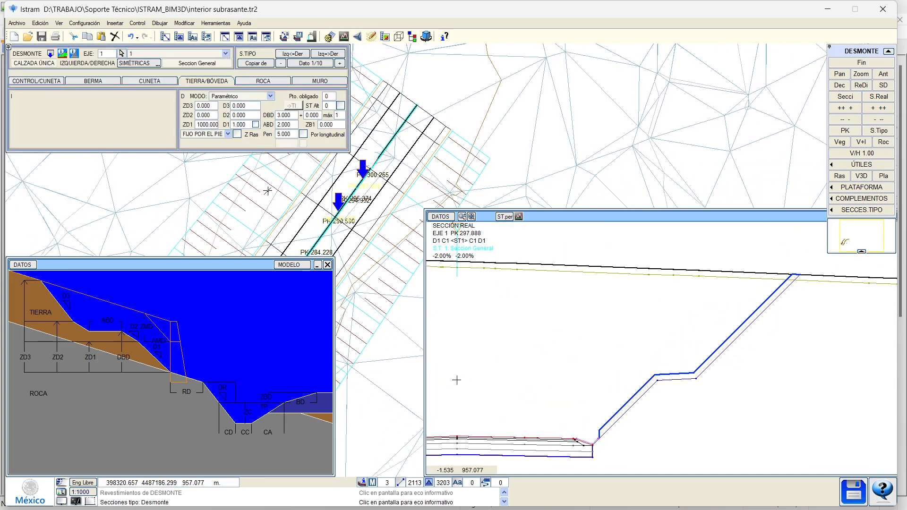
pyautogui.moveTo(280, 194); pyautogui.dragTo(318, 165, button='middle')
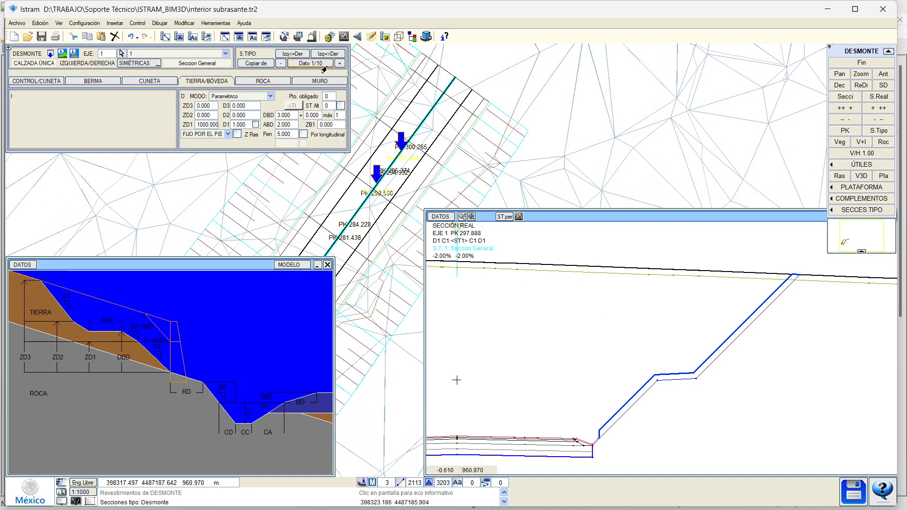
# Try a berm with DBD 3 and ABD 2 in the earth slope of Seccion 2
pyautogui.click(339, 63)
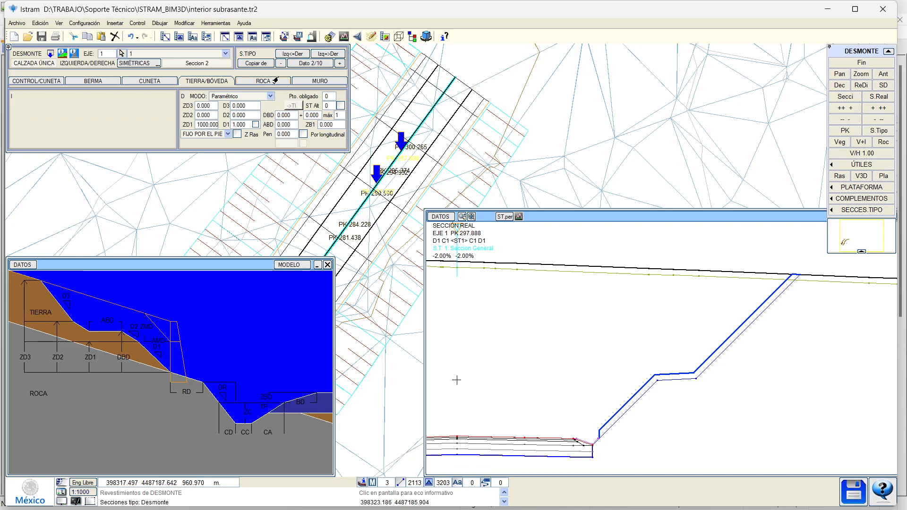
pyautogui.click(280, 63)
pyautogui.click(339, 63)
pyautogui.click(284, 115)
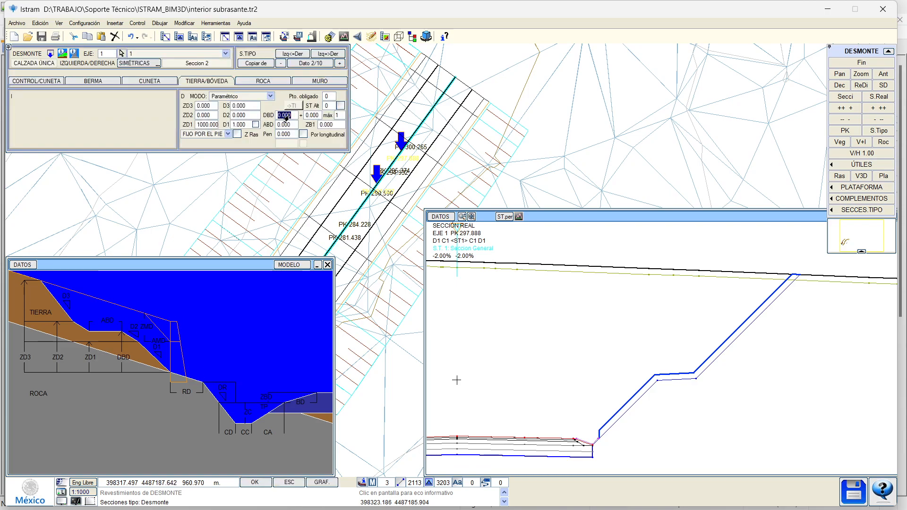
pyautogui.click(282, 126)
pyautogui.write('2')
pyautogui.press('Return')
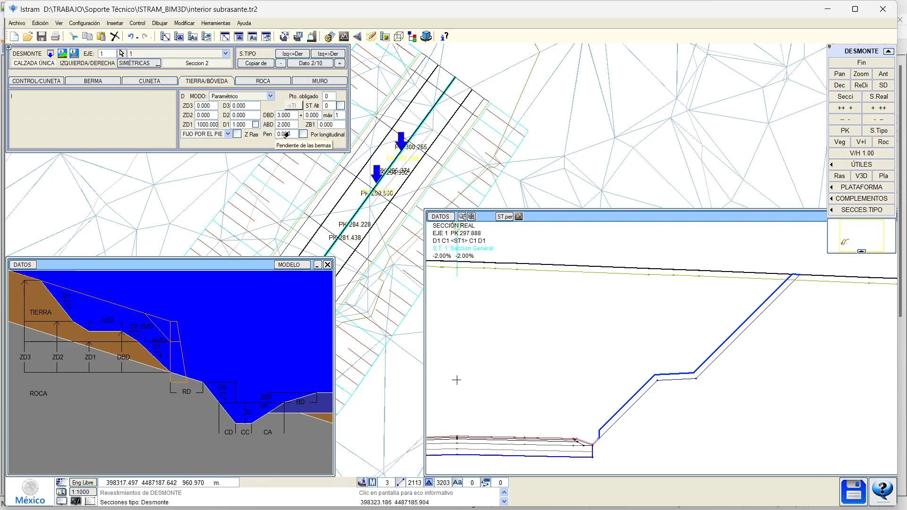
pyautogui.click(291, 116)
pyautogui.press('Escape')
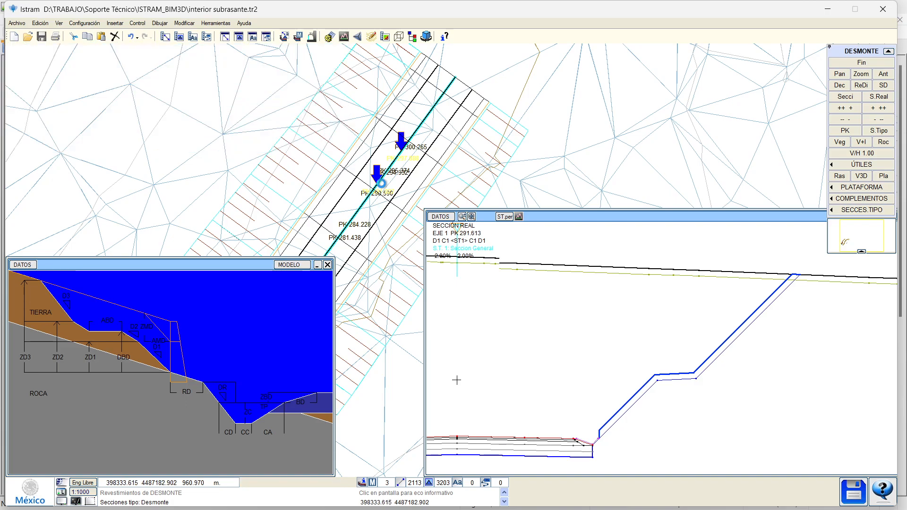
# Show the real section at PK 289.626 and close the cut section data
pyautogui.click(383, 200)
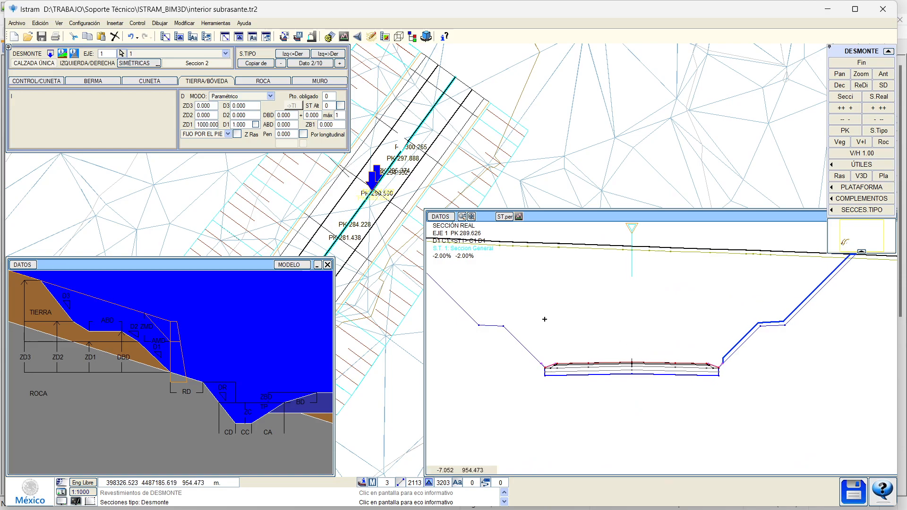
pyautogui.click(862, 63)
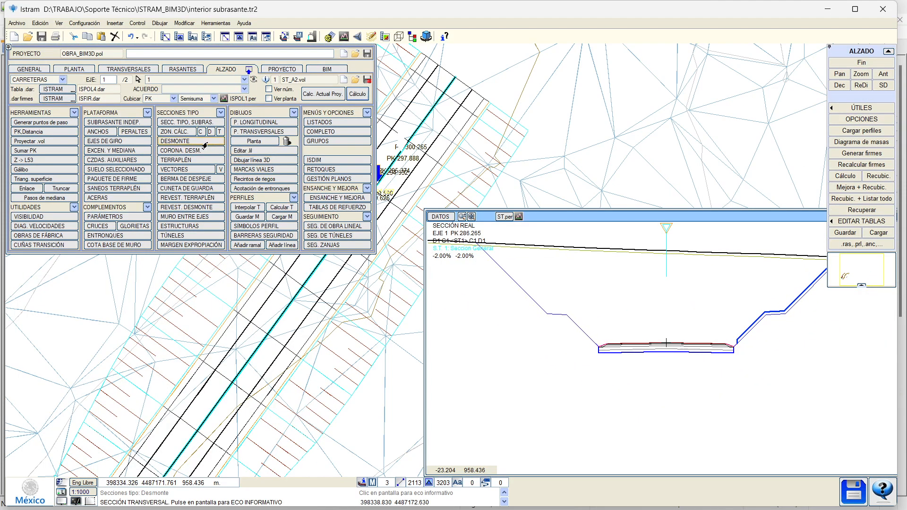
# Open the cut slope cladding data and add a left-side entry with final PK 10000
pyautogui.click(205, 207)
pyautogui.click(221, 89)
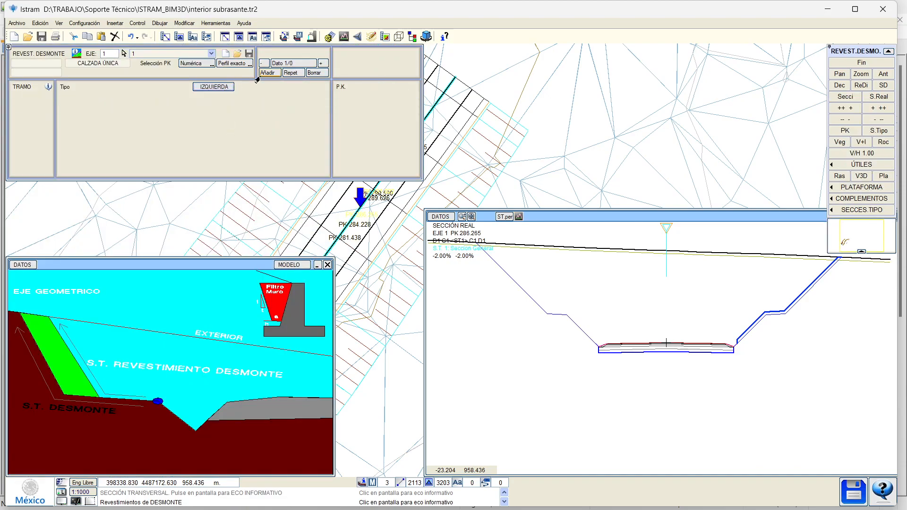
pyautogui.click(373, 106)
pyautogui.write('10000')
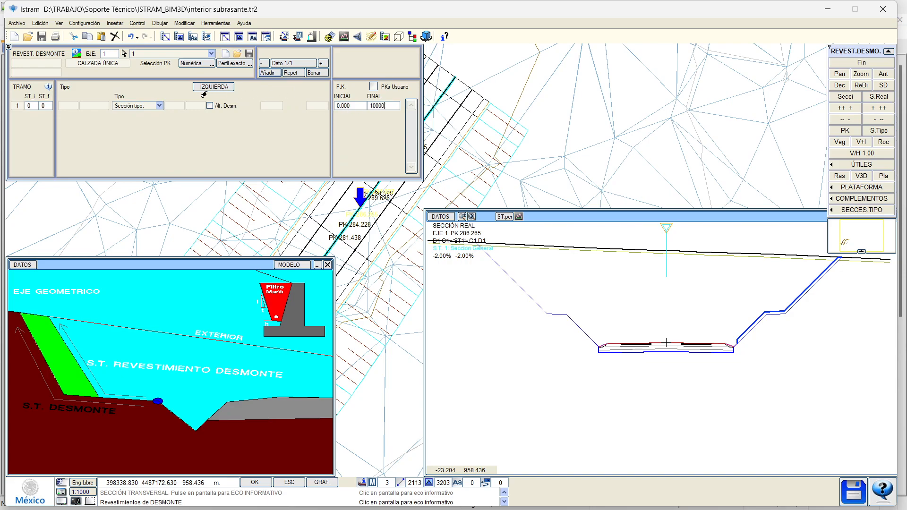
# Define the left cladding as Paralela with a Horizontal width of 0.3, and show the real section at PK 281.996
pyautogui.click(203, 89)
pyautogui.click(202, 89)
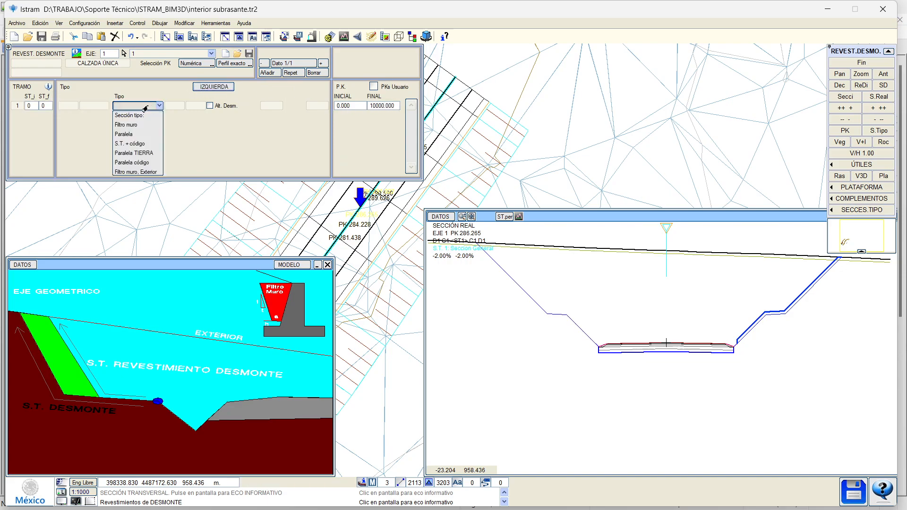
pyautogui.click(203, 89)
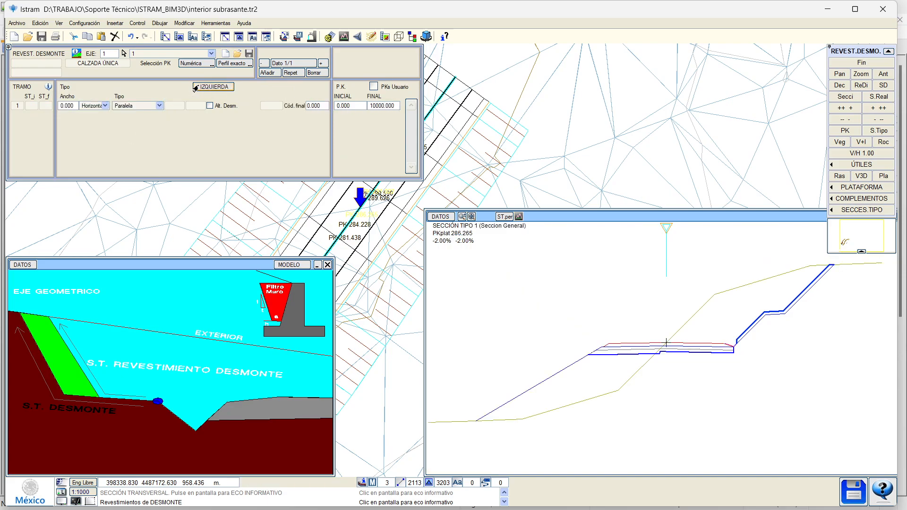
pyautogui.click(204, 89)
pyautogui.click(98, 106)
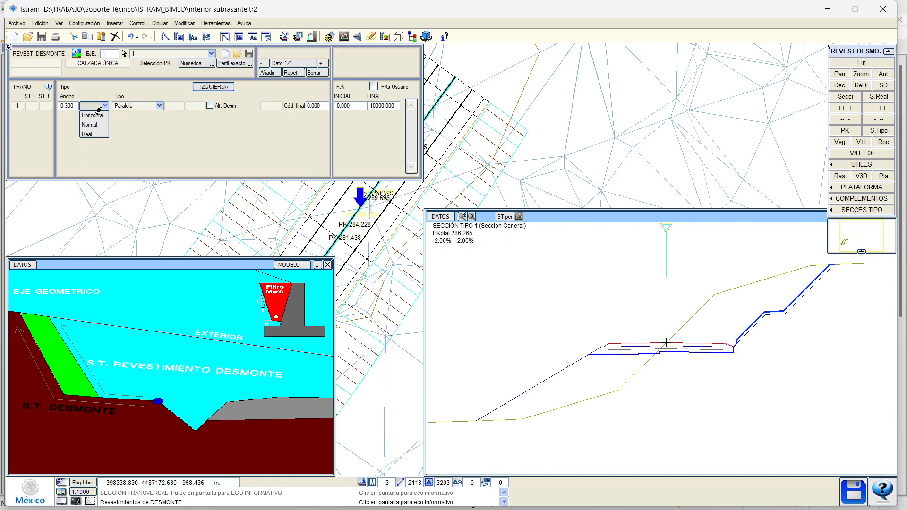
pyautogui.click(95, 115)
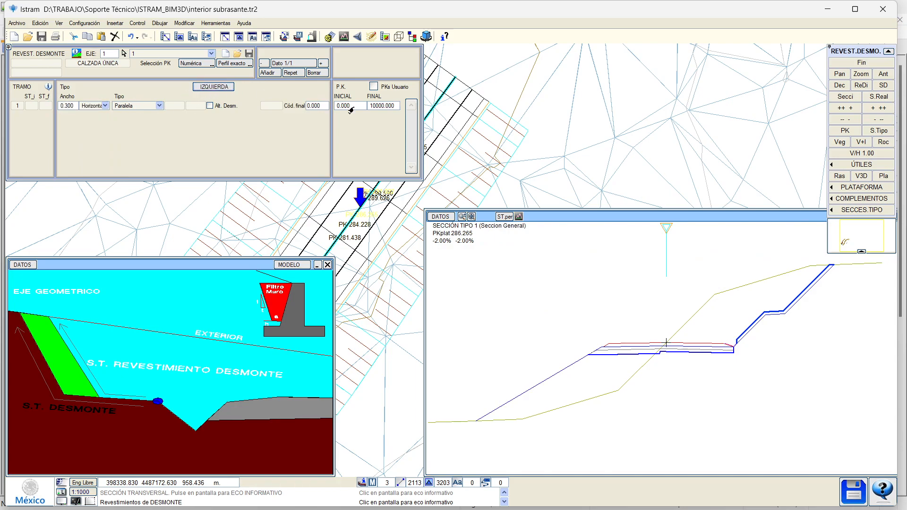
pyautogui.click(345, 226)
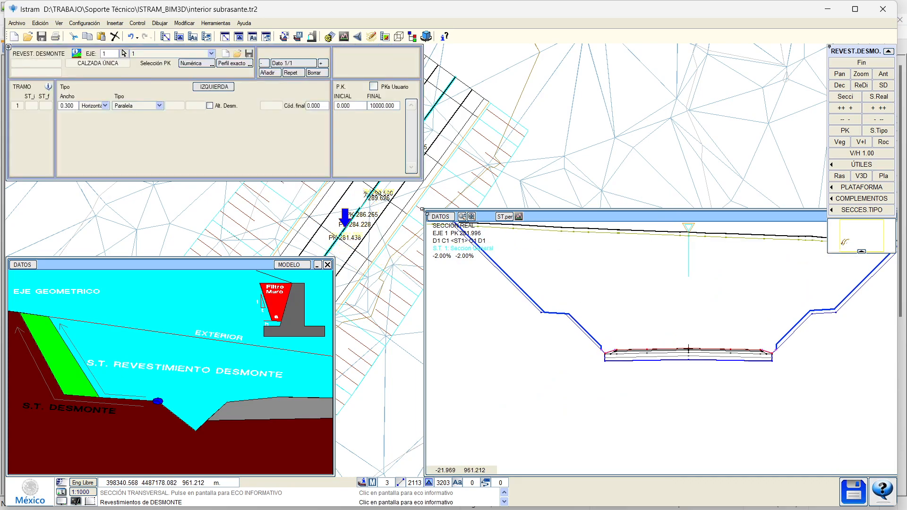
# Enlarge the section window and examine how the right-side cladding with Real width follows the berm
pyautogui.moveTo(422, 210); pyautogui.dragTo(339, 201)
pyautogui.scroll(3, 570, 290)
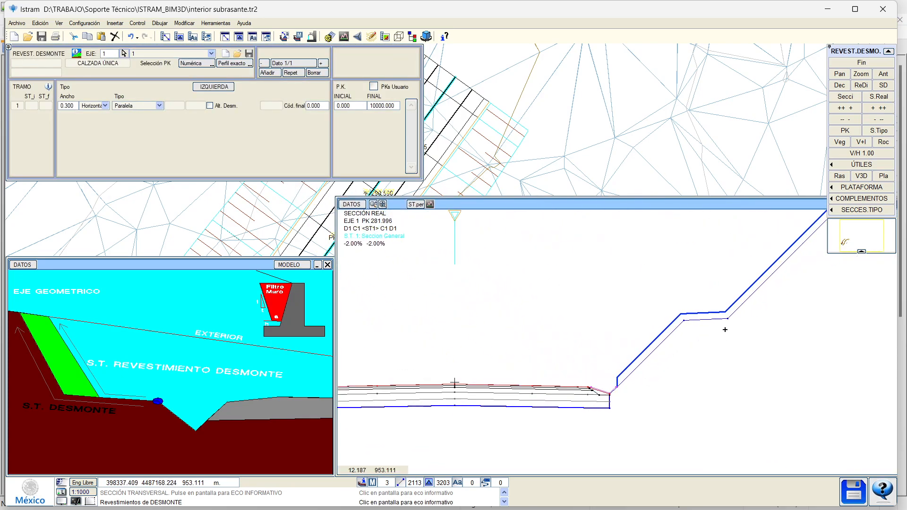
pyautogui.click(214, 88)
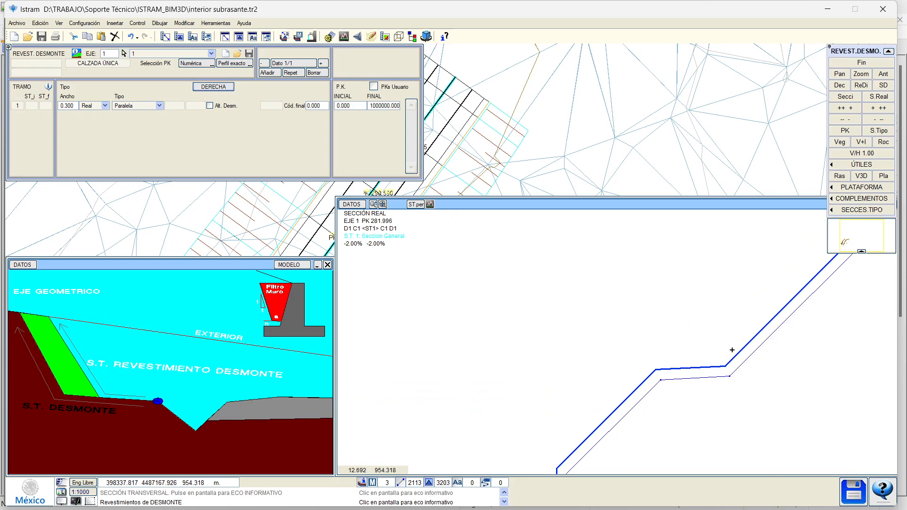
pyautogui.moveTo(669, 375)
pyautogui.mouseDown(button='middle')
pyautogui.moveTo(635, 391)
pyautogui.moveTo(587, 346)
pyautogui.mouseUp(button='middle')
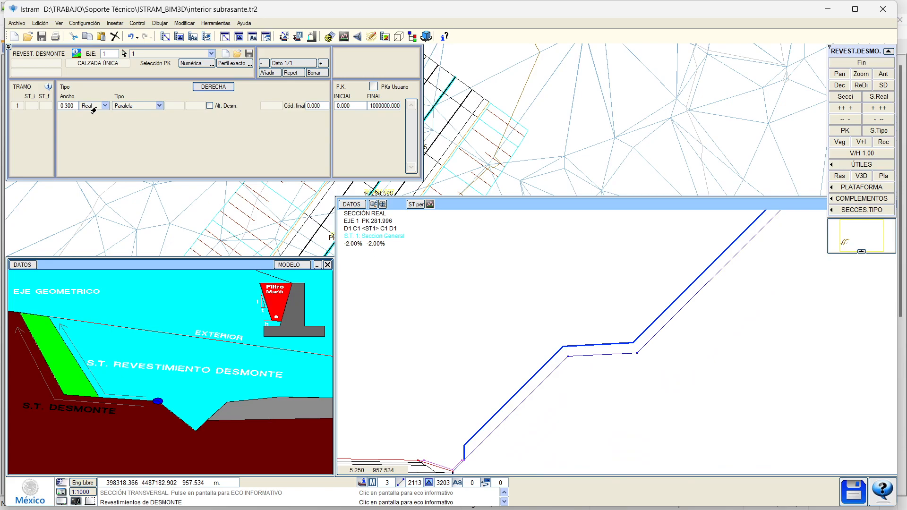
pyautogui.scroll(1, 595, 362)
pyautogui.scroll(3, 576, 335)
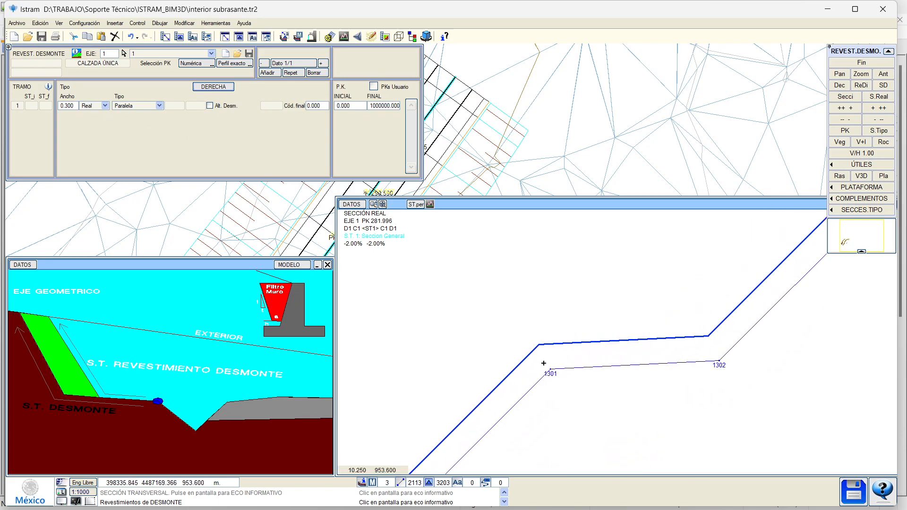
pyautogui.moveTo(543, 364); pyautogui.dragTo(599, 297, button='middle')
pyautogui.moveTo(501, 377)
pyautogui.mouseDown(button='middle')
pyautogui.moveTo(603, 313)
pyautogui.moveTo(544, 419)
pyautogui.mouseUp(button='middle')
pyautogui.scroll(1, 610, 292)
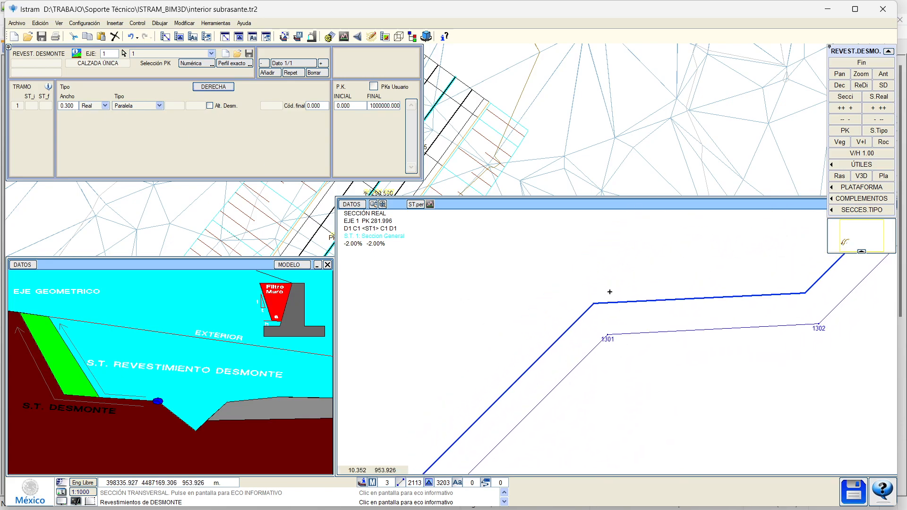
pyautogui.scroll(-2, 587, 312)
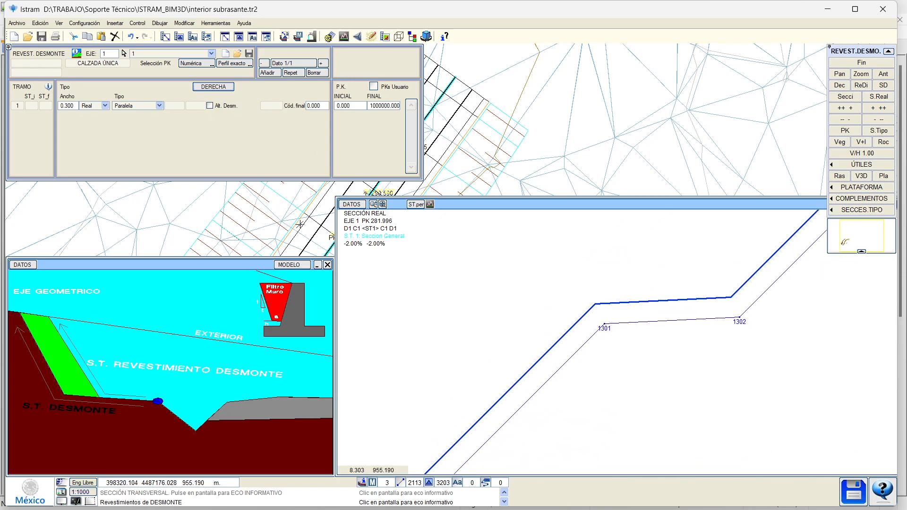
# Try the Normal width mode on the left cladding and examine its thickness along the left slope and berm
pyautogui.moveTo(461, 456); pyautogui.dragTo(680, 242, button='middle')
pyautogui.scroll(-4, 616, 329)
pyautogui.moveTo(572, 324); pyautogui.dragTo(705, 355, button='middle')
pyautogui.moveTo(539, 336); pyautogui.dragTo(742, 327, button='middle')
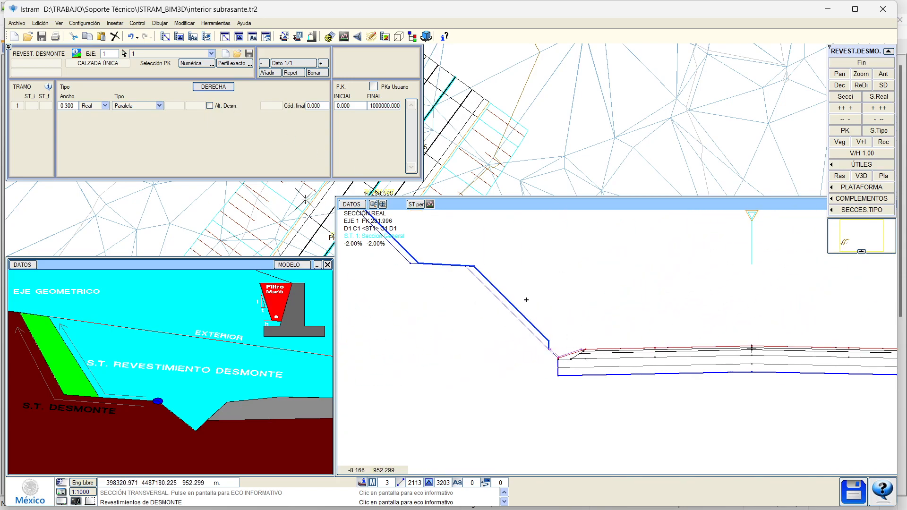
pyautogui.scroll(1, 426, 272)
pyautogui.click(197, 88)
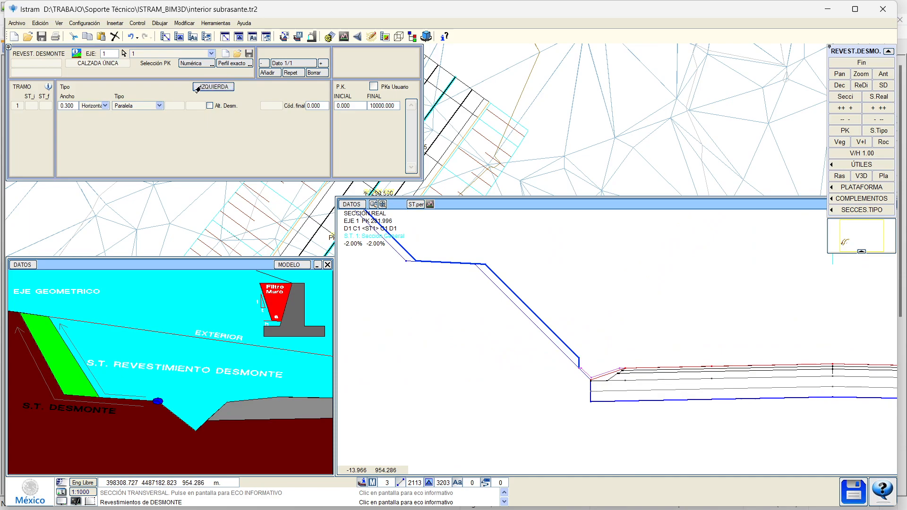
pyautogui.click(105, 106)
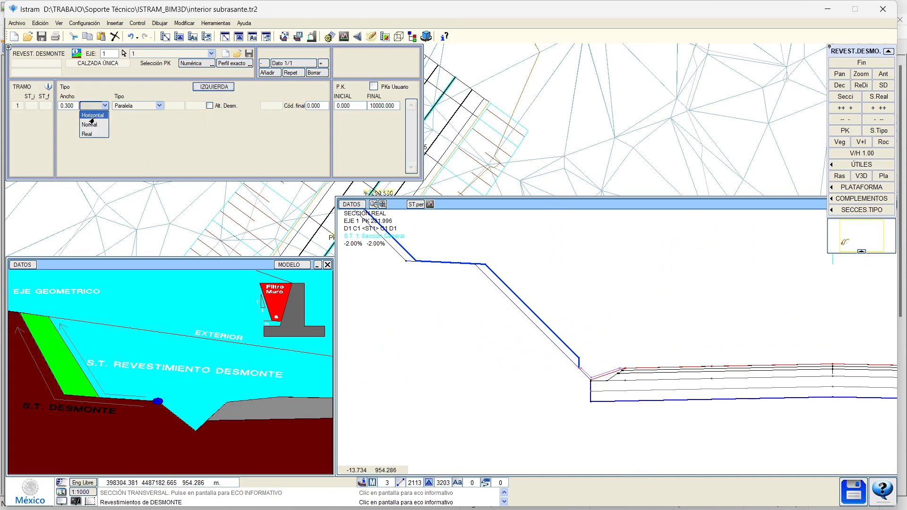
pyautogui.click(91, 122)
pyautogui.scroll(3, 469, 301)
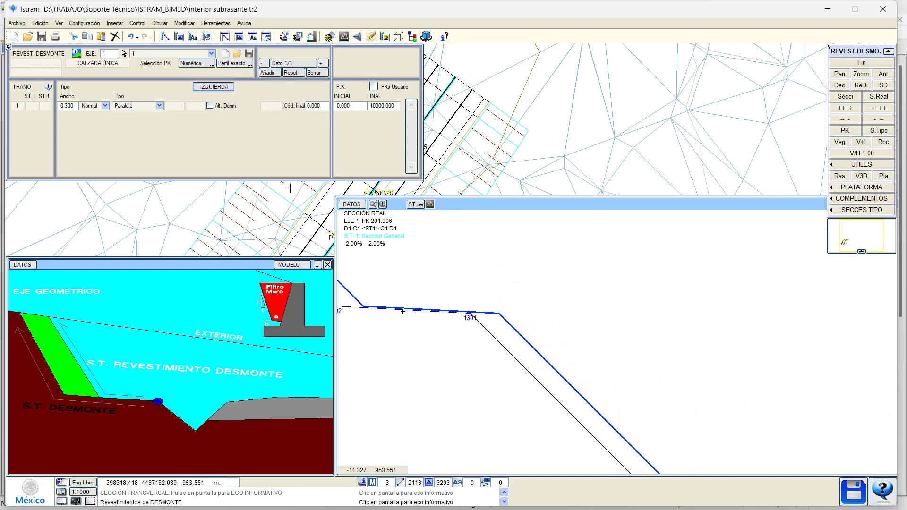
pyautogui.moveTo(402, 311); pyautogui.dragTo(556, 373, button='middle')
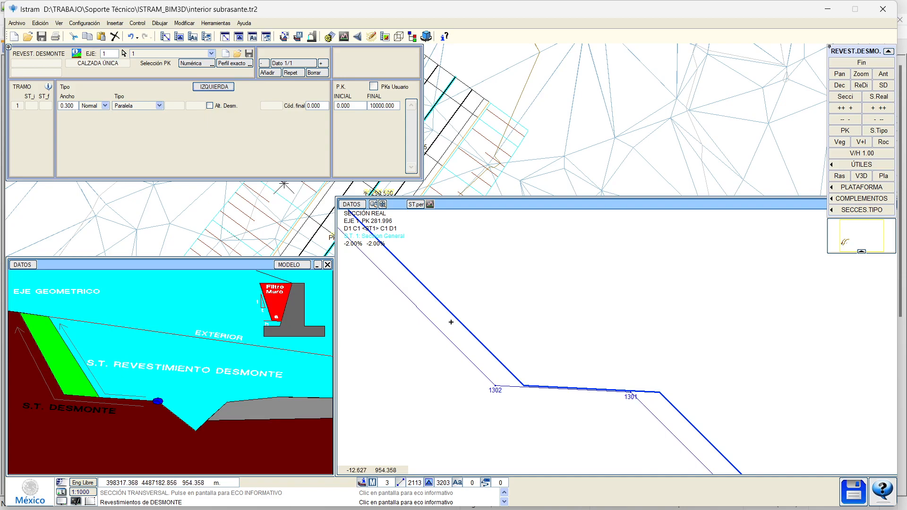
# Set the left cladding's width mode to Real and inspect the left slope in the real section
pyautogui.click(138, 107)
pyautogui.click(96, 119)
pyautogui.click(96, 106)
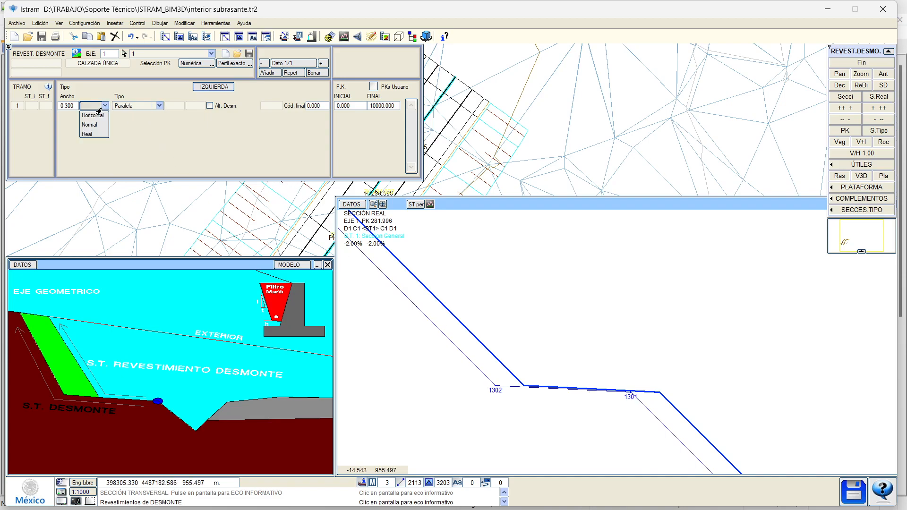
pyautogui.click(87, 134)
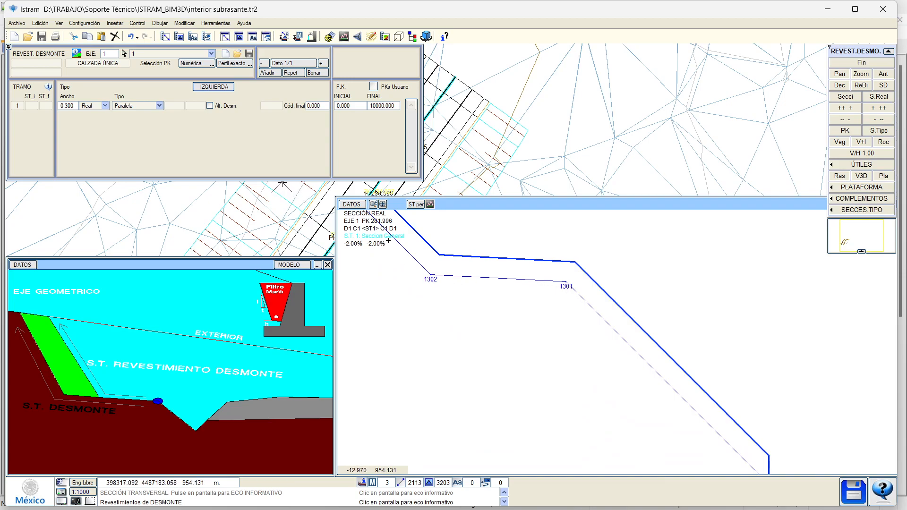
pyautogui.scroll(-5, 414, 271)
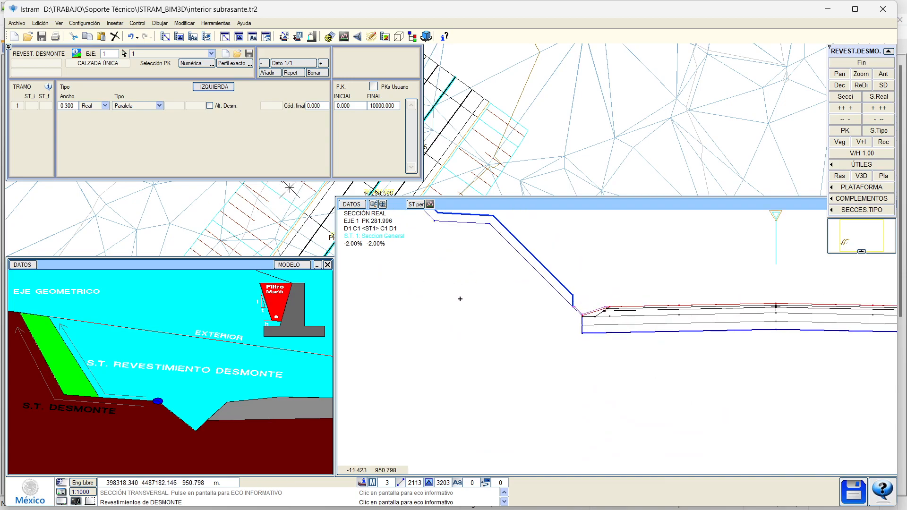
pyautogui.scroll(-2, 463, 320)
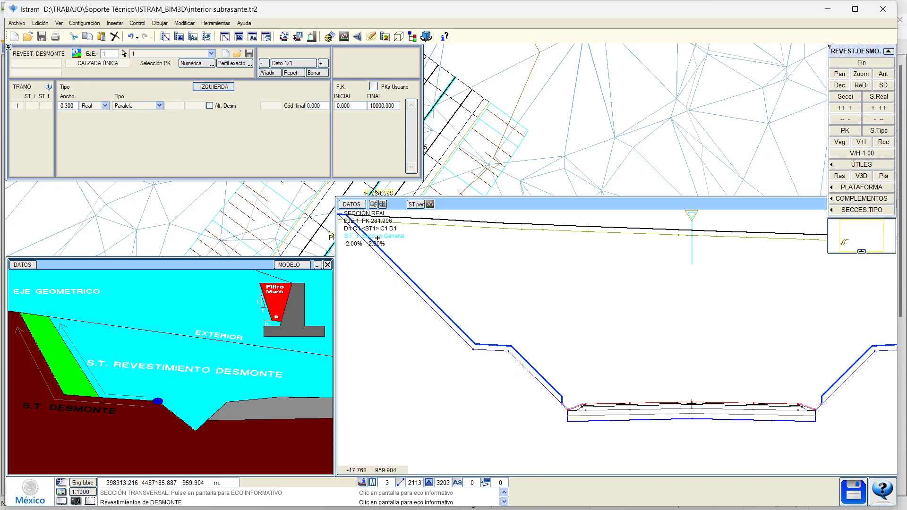
# With the model diagram minimised, examine the cladding in the real section at PK 264.744 and close the cladding data
pyautogui.click(317, 265)
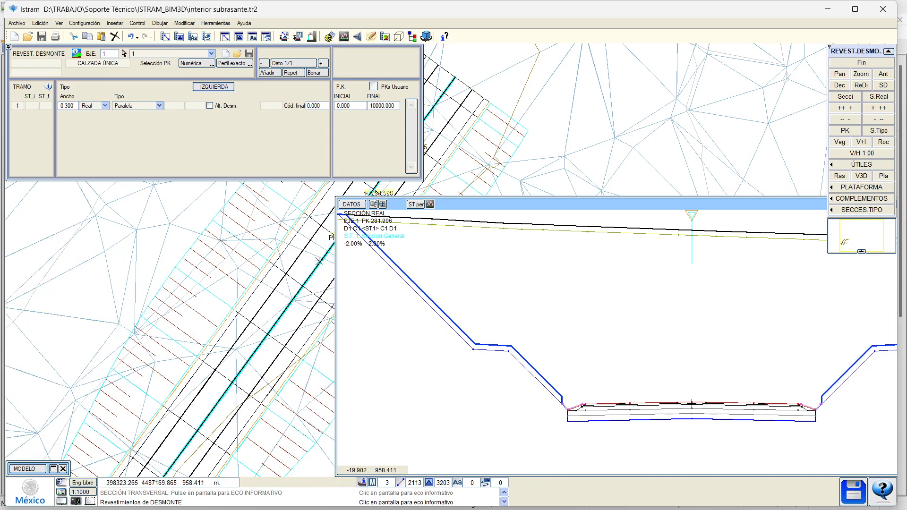
pyautogui.click(223, 267)
pyautogui.scroll(2, 503, 254)
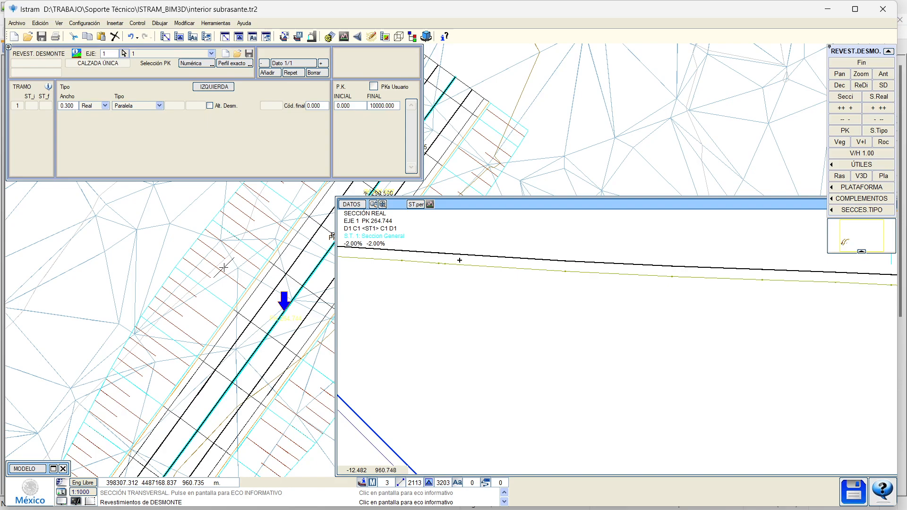
pyautogui.scroll(-1, 611, 273)
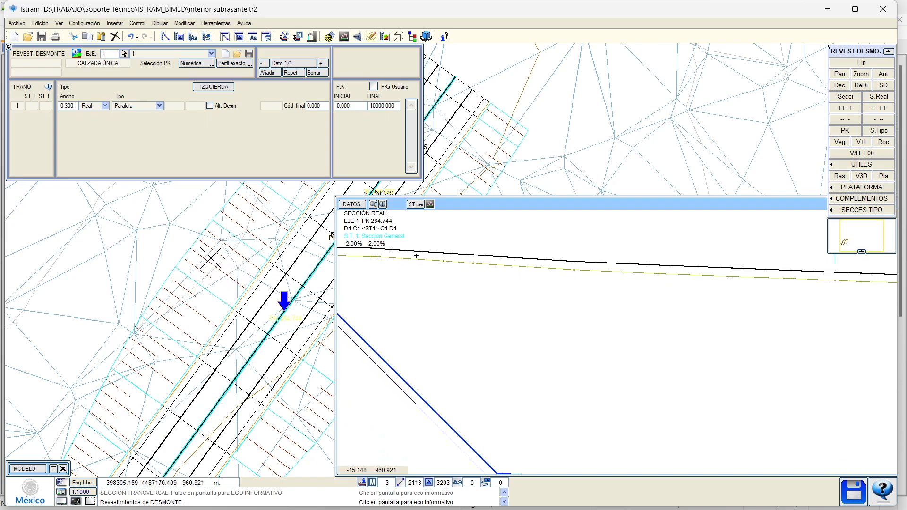
pyautogui.scroll(-1, 420, 259)
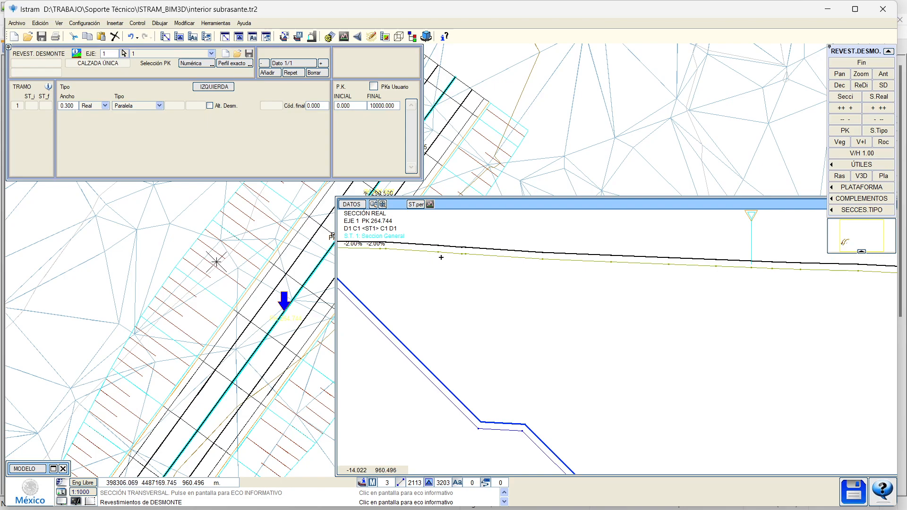
pyautogui.scroll(-2, 466, 263)
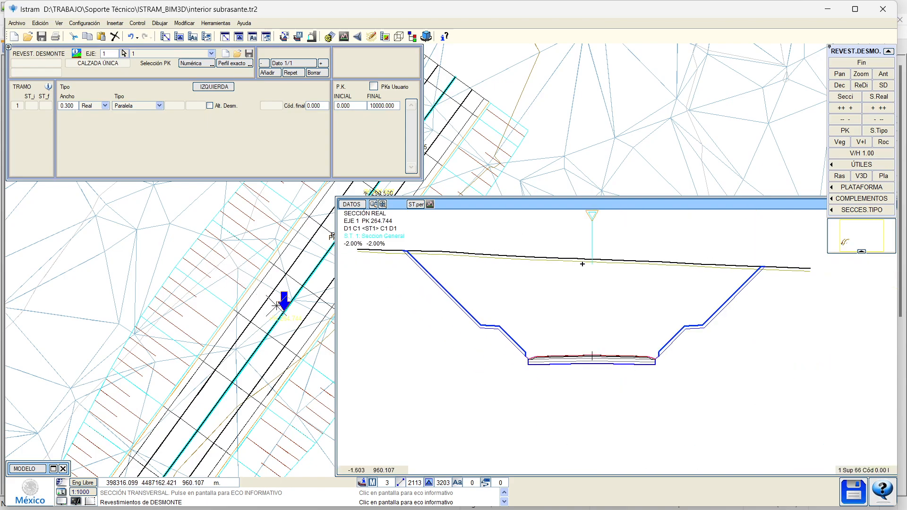
pyautogui.scroll(2, 477, 326)
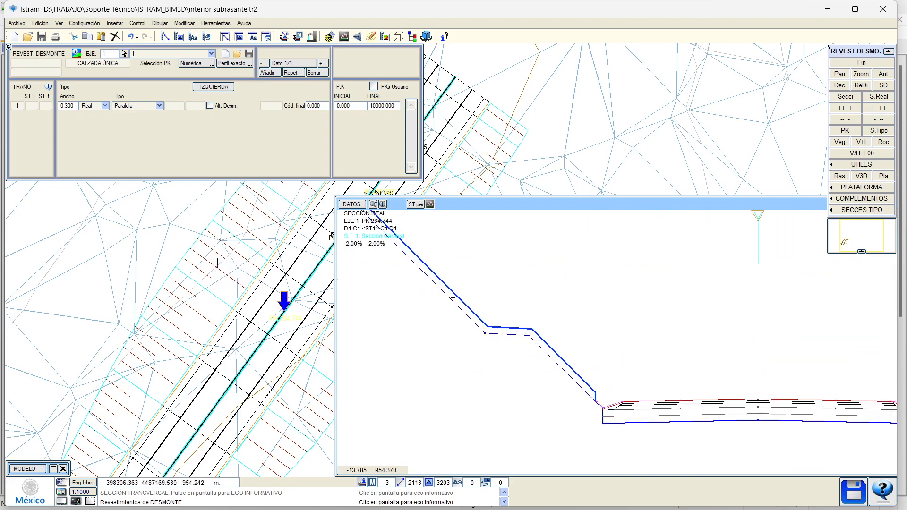
pyautogui.click(862, 62)
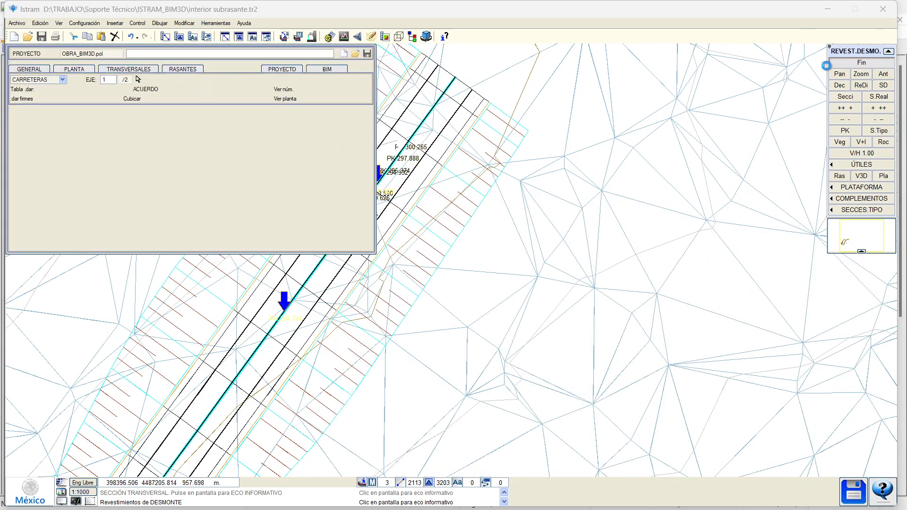
# Enable BIM generation for both axes and recalculate the project with the 3D view open
pyautogui.click(320, 95)
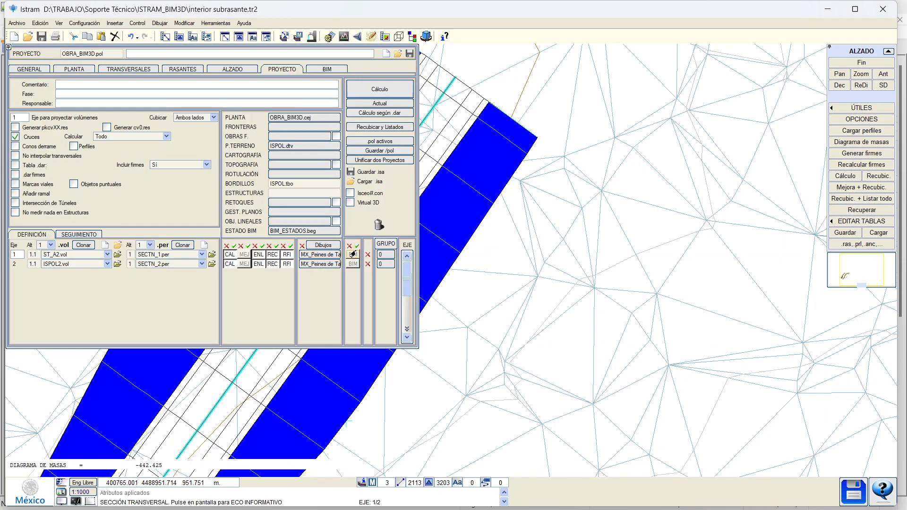
pyautogui.click(355, 246)
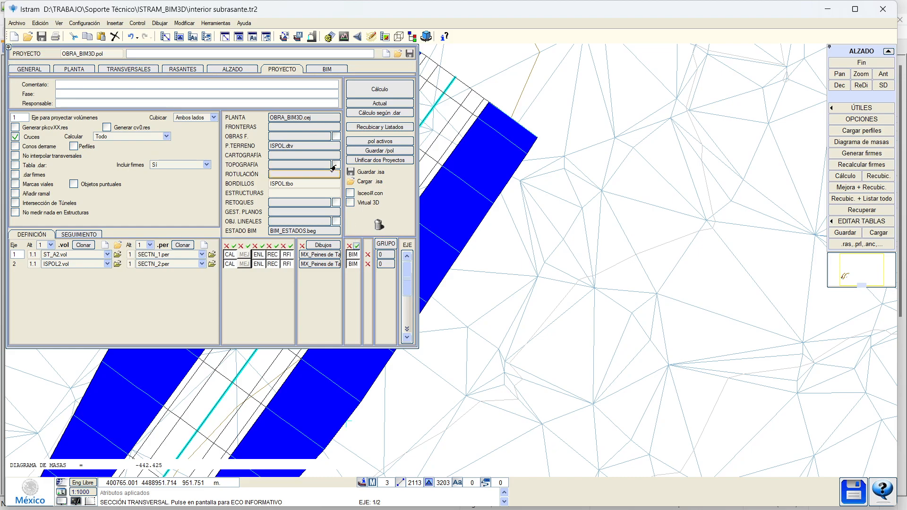
pyautogui.click(426, 36)
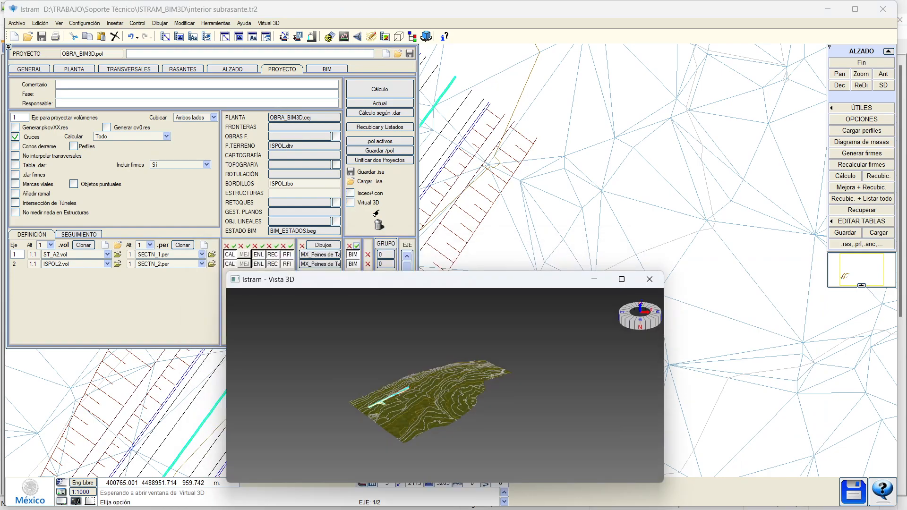
pyautogui.click(379, 225)
pyautogui.click(383, 104)
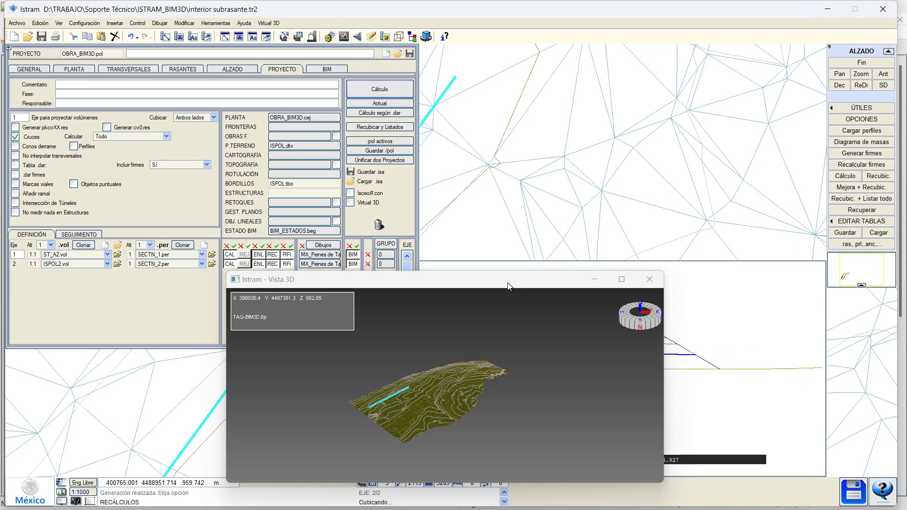
# Examine the road corridor up close in the 3D view and move its window clear of the calculation options
pyautogui.scroll(5, 393, 418)
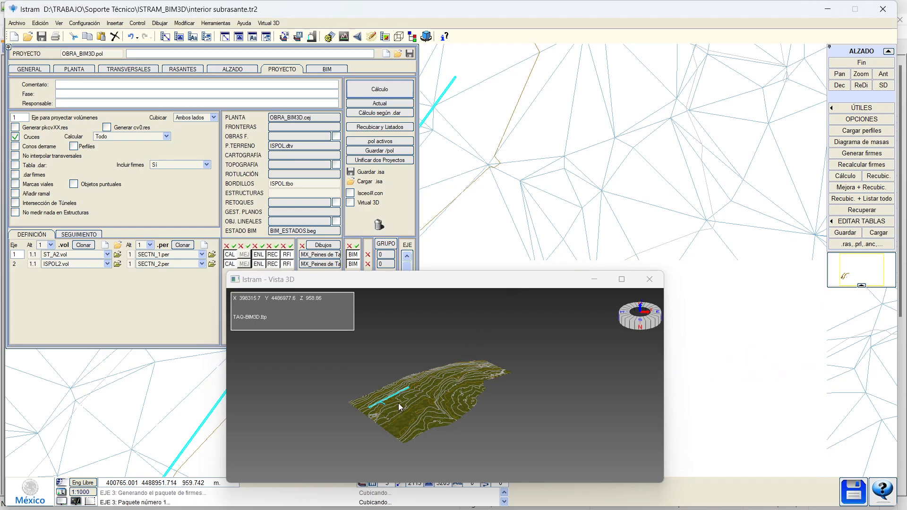
pyautogui.moveTo(402, 389)
pyautogui.mouseDown()
pyautogui.moveTo(406, 379)
pyautogui.moveTo(377, 392)
pyautogui.moveTo(446, 386)
pyautogui.moveTo(410, 378)
pyautogui.mouseUp()
pyautogui.scroll(8, 410, 378)
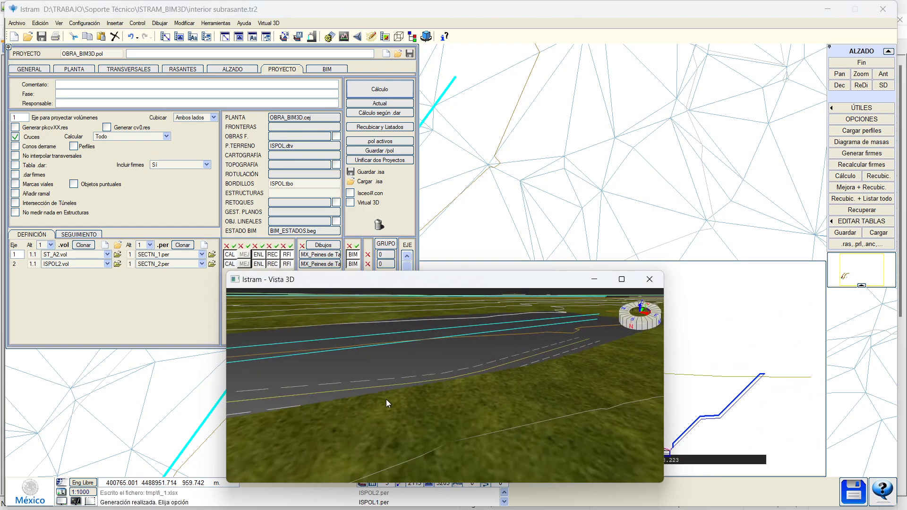
pyautogui.scroll(-6, 431, 404)
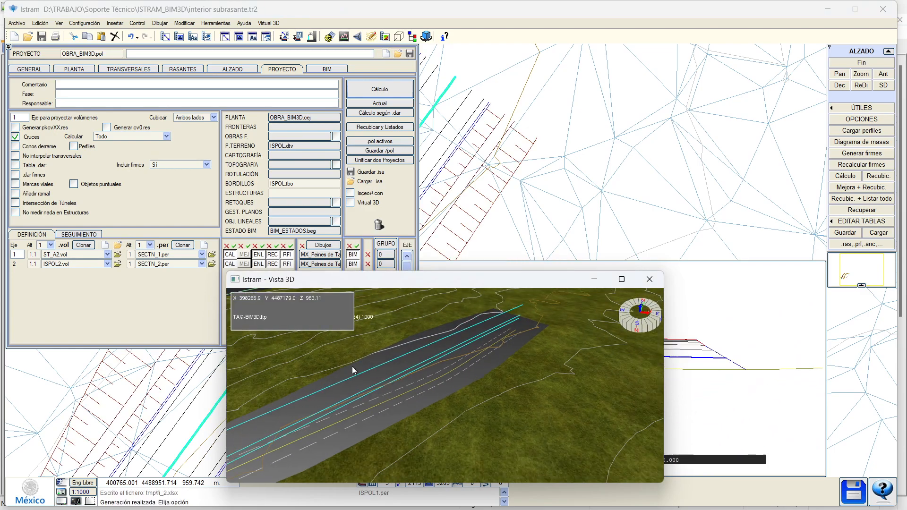
pyautogui.moveTo(470, 286); pyautogui.dragTo(560, 233)
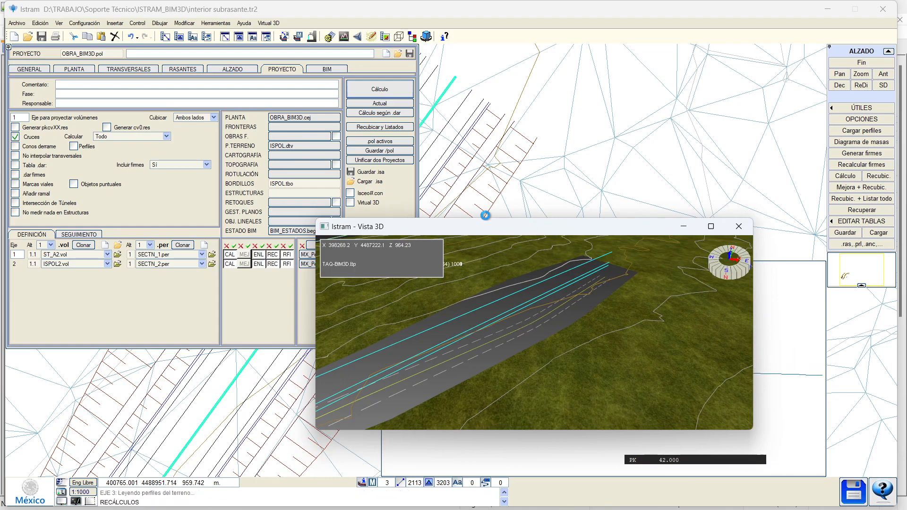
pyautogui.moveTo(492, 227); pyautogui.dragTo(534, 67)
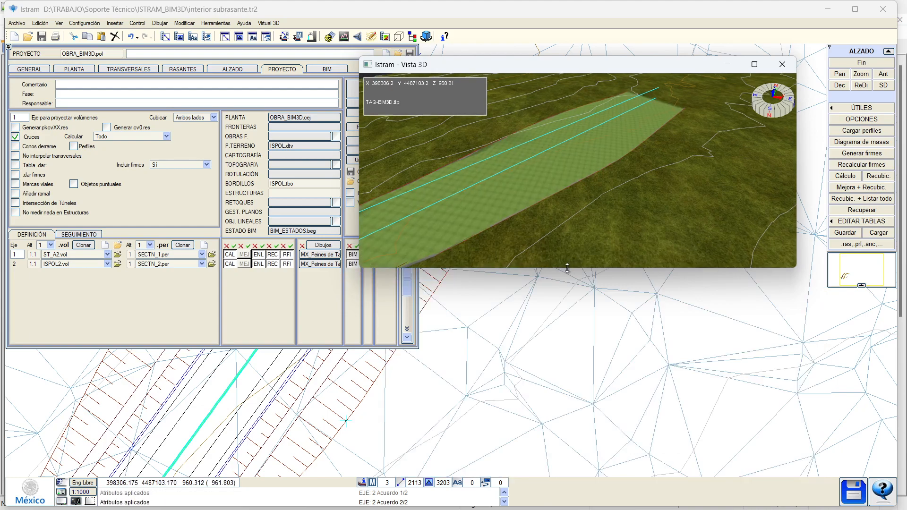
# Bring up the BIM visualization options, then examine the cladding and berms on both cut slopes in the maximised 3D view
pyautogui.click(327, 69)
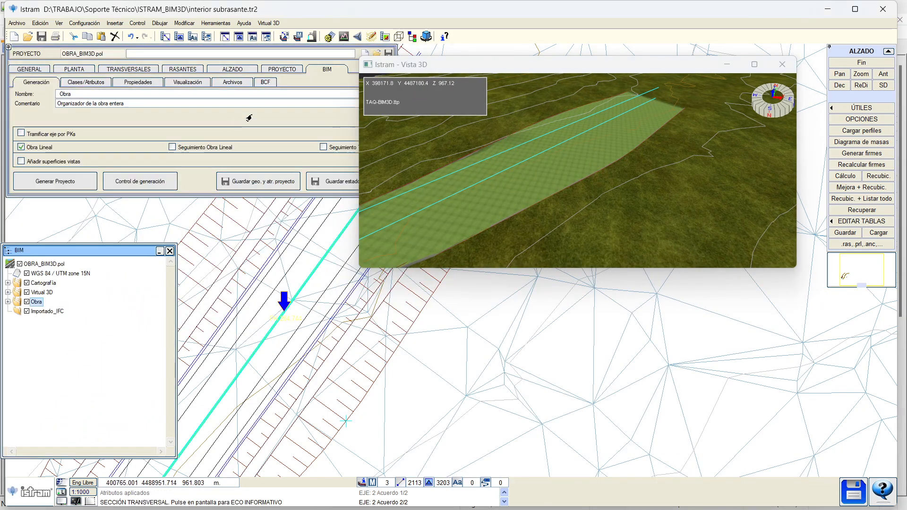
pyautogui.click(206, 83)
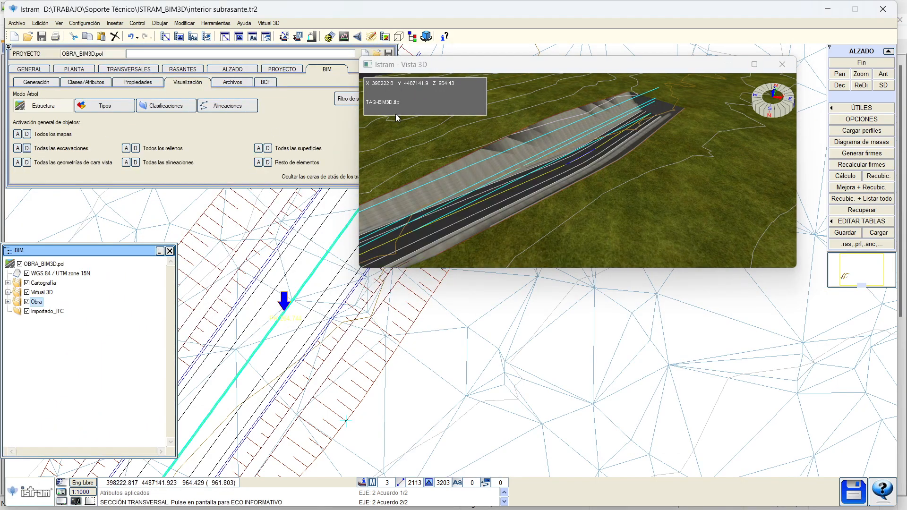
pyautogui.doubleClick(523, 67)
pyautogui.moveTo(504, 178); pyautogui.dragTo(521, 310)
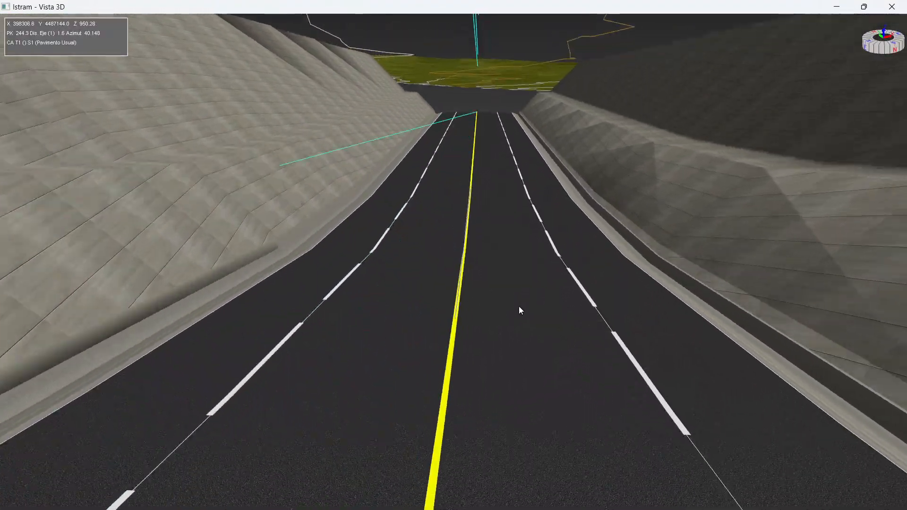
pyautogui.moveTo(674, 209); pyautogui.dragTo(455, 255)
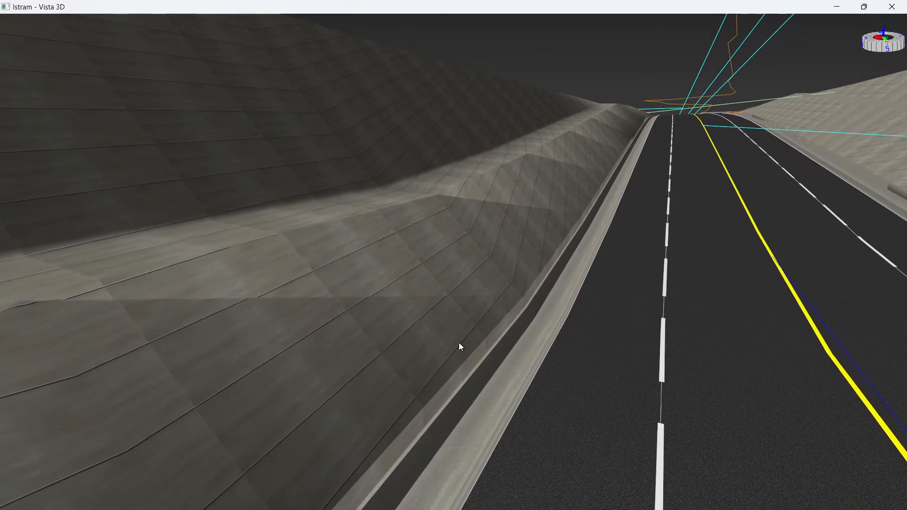
pyautogui.moveTo(462, 345); pyautogui.dragTo(454, 262)
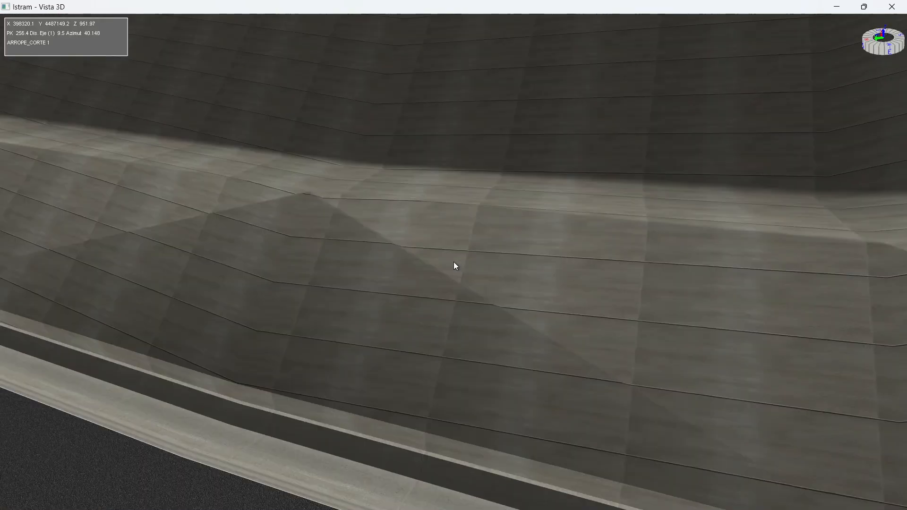
# Restore and heighten the 3D view, then open the properties of cladding ARROPE_CORTE 1 at its Virtual 3D parameters
pyautogui.doubleClick(366, 5)
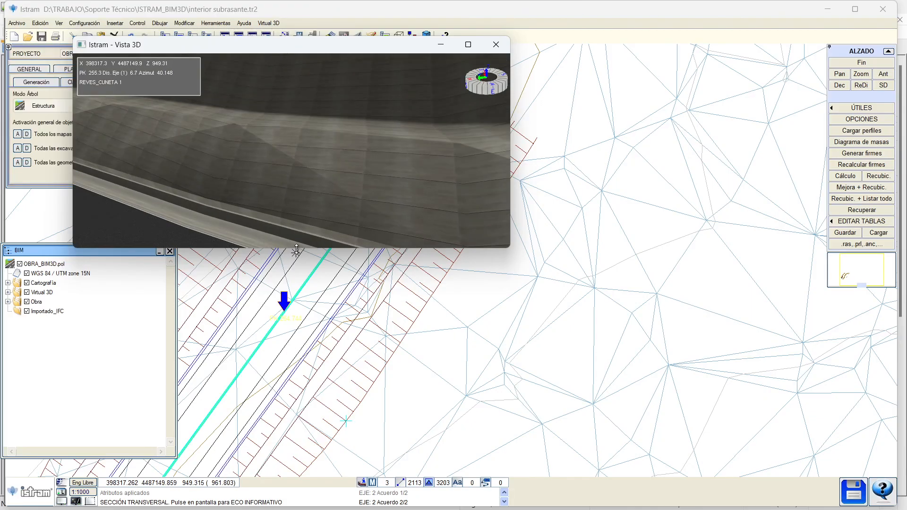
pyautogui.moveTo(296, 247); pyautogui.dragTo(296, 405)
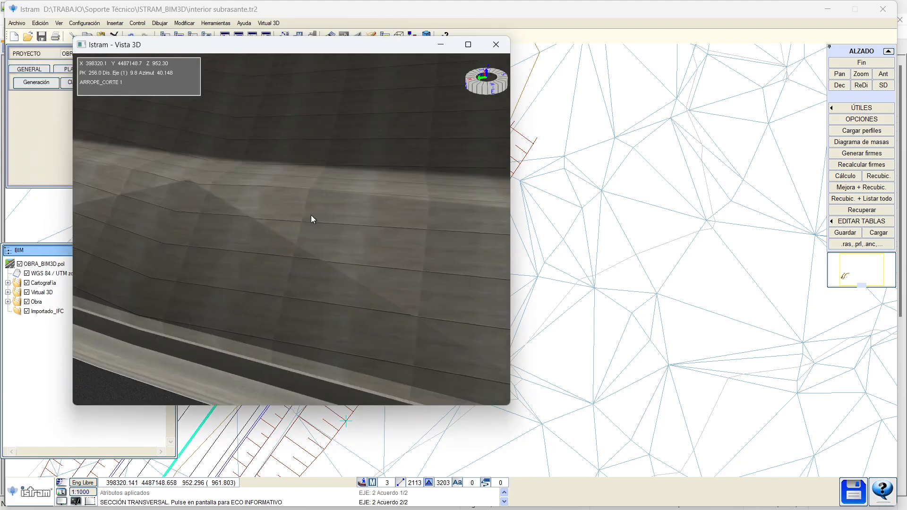
pyautogui.rightClick(311, 214)
pyautogui.click(334, 317)
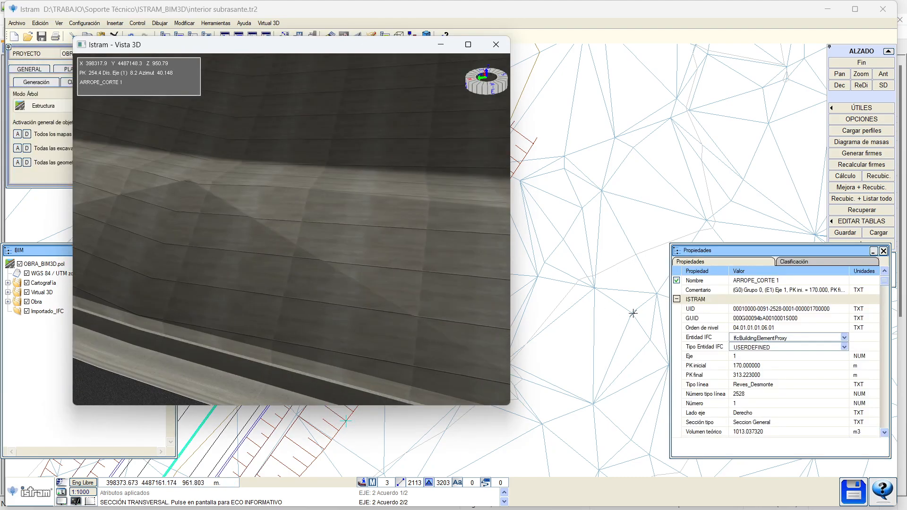
pyautogui.click(679, 298)
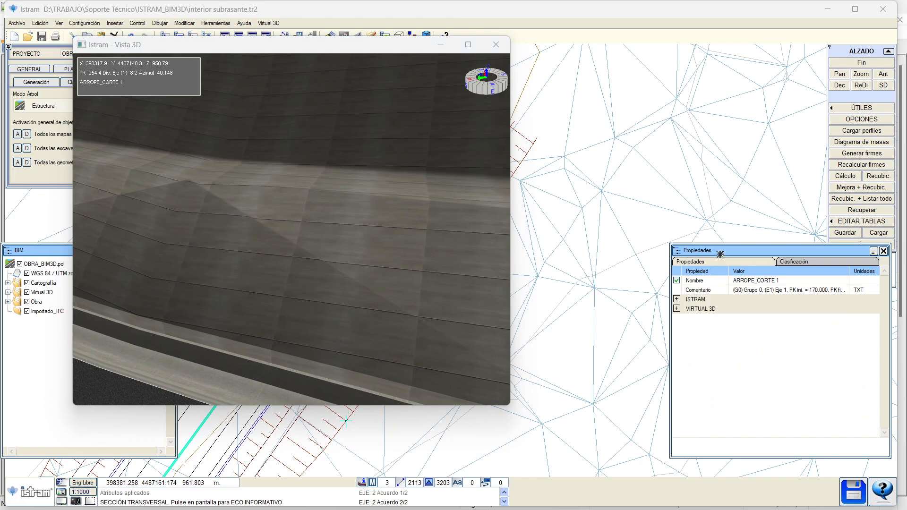
pyautogui.moveTo(723, 243); pyautogui.dragTo(723, 122)
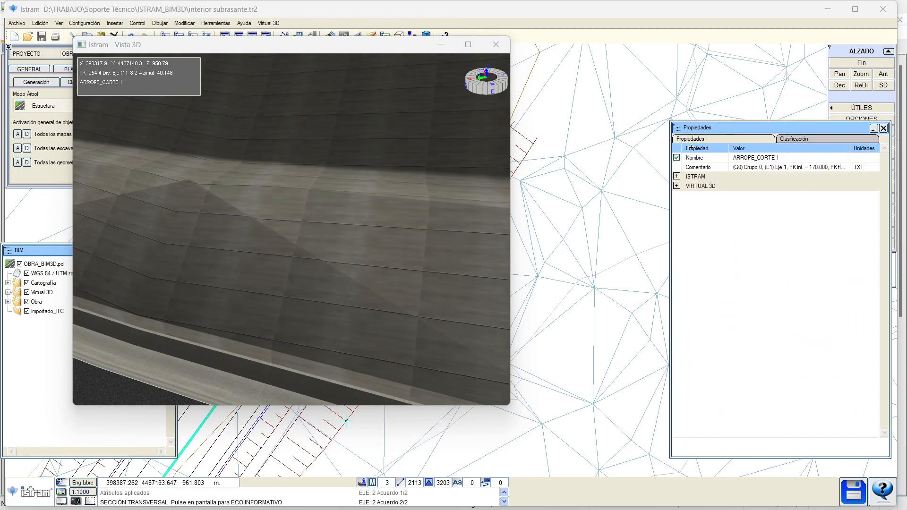
pyautogui.click(677, 186)
# Try the Muro estilo 1 and Muro_placas materials on cladding ARROPE_CORTE 1
pyautogui.click(755, 271)
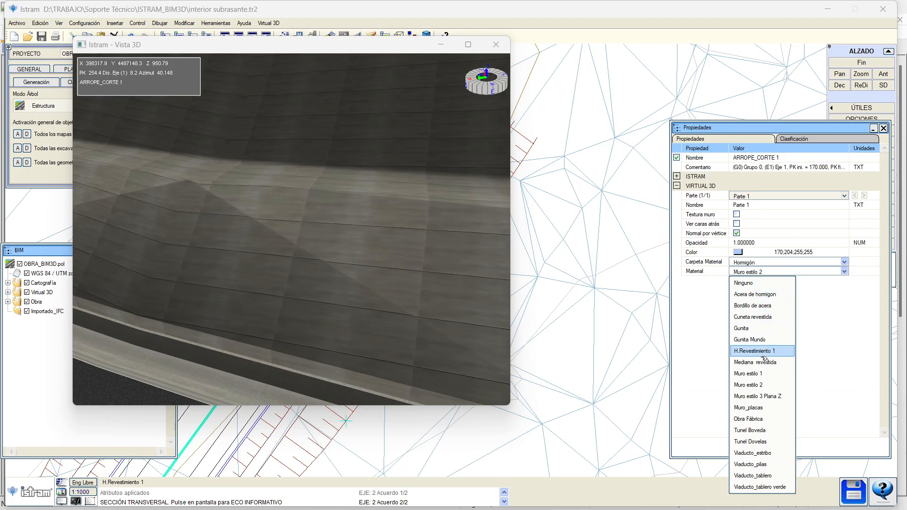
pyautogui.click(748, 374)
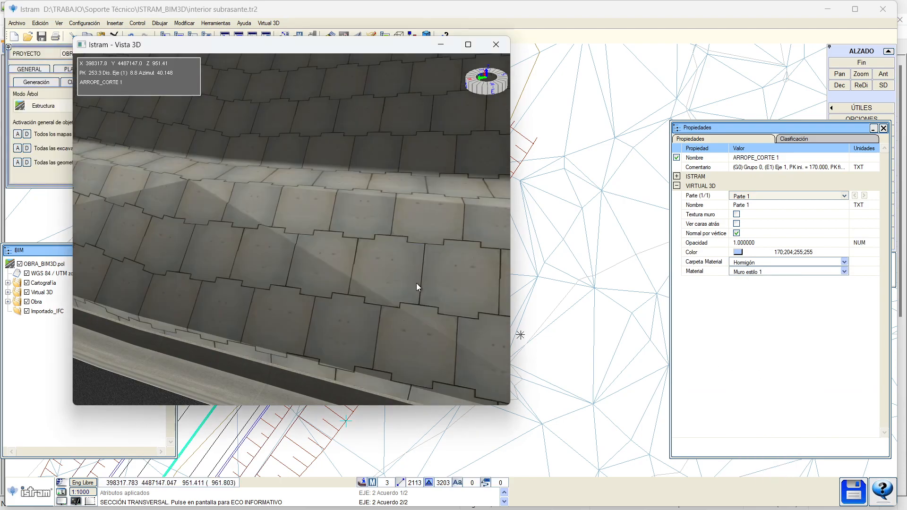
pyautogui.click(770, 271)
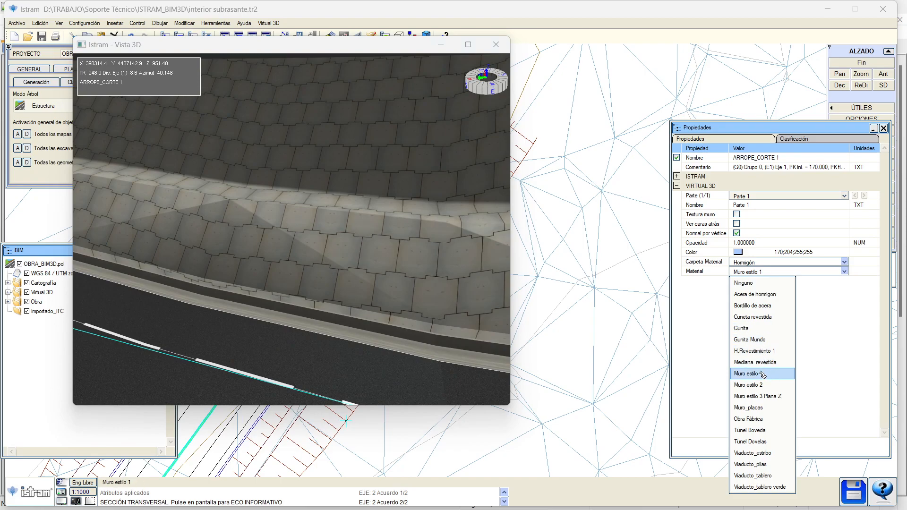
pyautogui.click(757, 407)
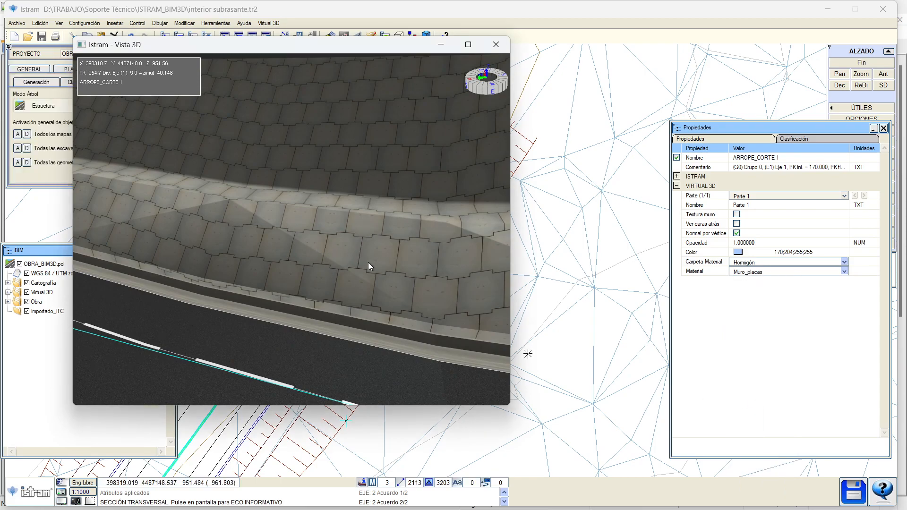
# Set the material of cladding ARROPE_CORTE 1 to Gunita and view it from the road in 3D
pyautogui.click(762, 273)
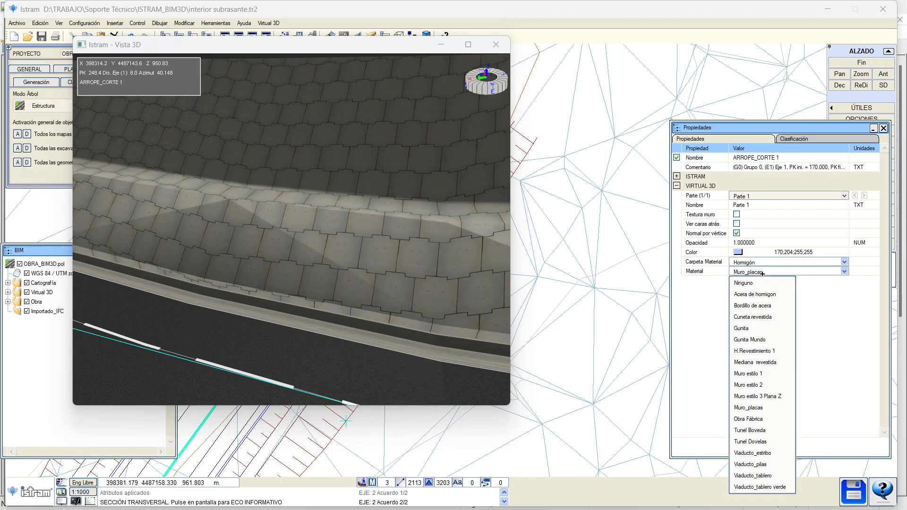
pyautogui.click(752, 333)
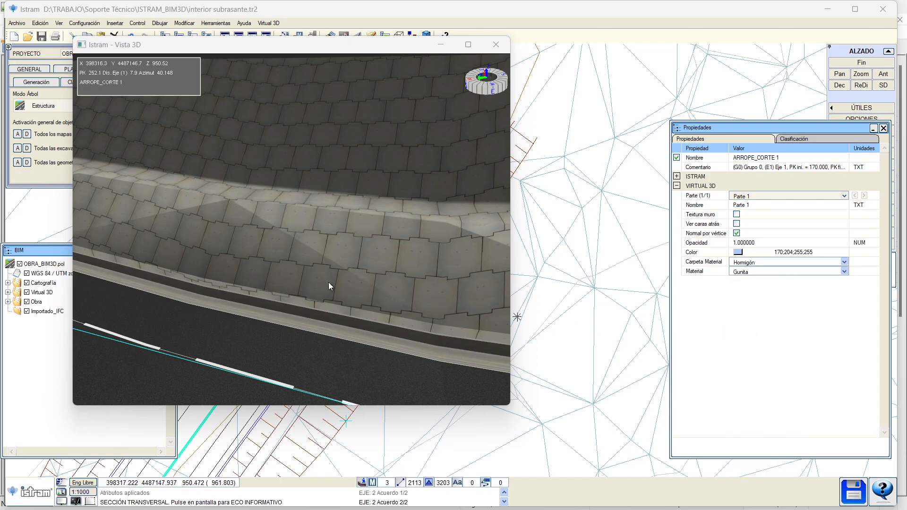
pyautogui.moveTo(332, 265); pyautogui.dragTo(330, 248)
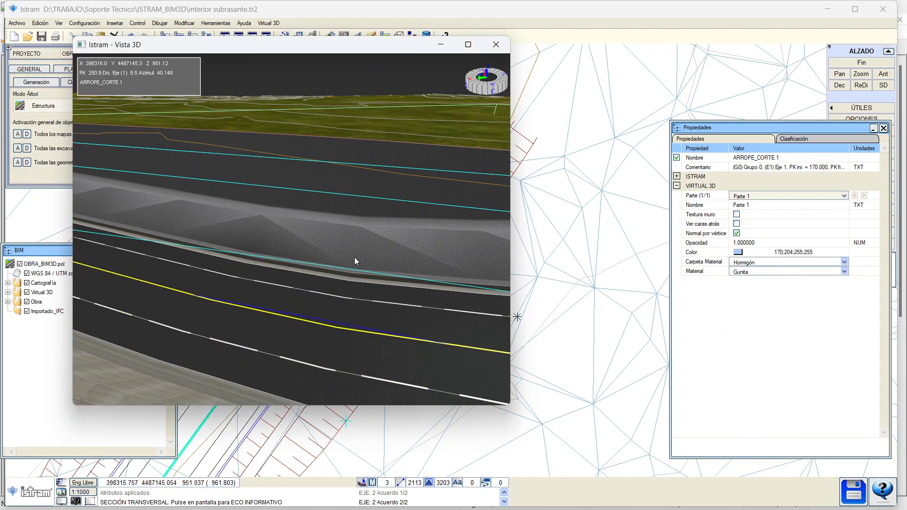
# Compare the claddings of both slopes along the road in the maximised 3D view, then minimise that view
pyautogui.click(469, 44)
pyautogui.moveTo(395, 278); pyautogui.dragTo(581, 359)
pyautogui.moveTo(675, 313); pyautogui.dragTo(605, 182)
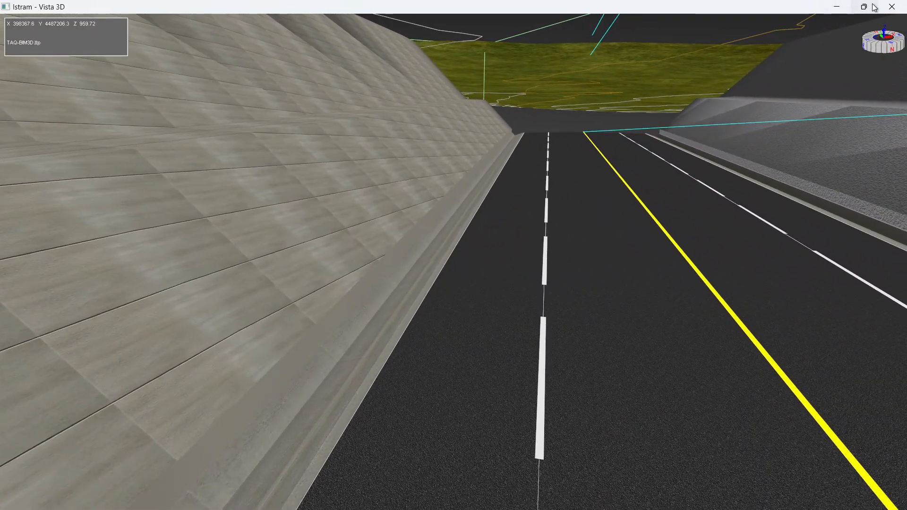
pyautogui.click(863, 7)
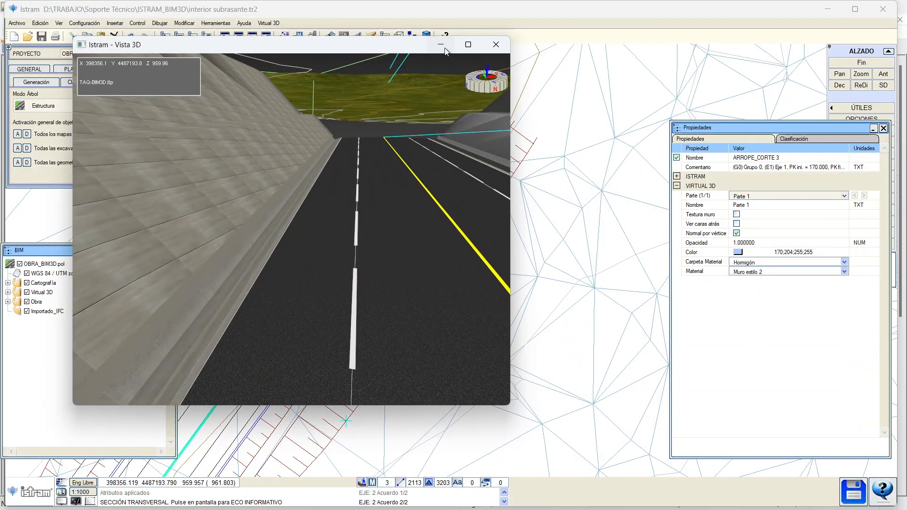
pyautogui.click(440, 45)
# Open the grade lines of axis 1, regenerating the other axes, and remove the low vertex near PK 252
pyautogui.click(185, 69)
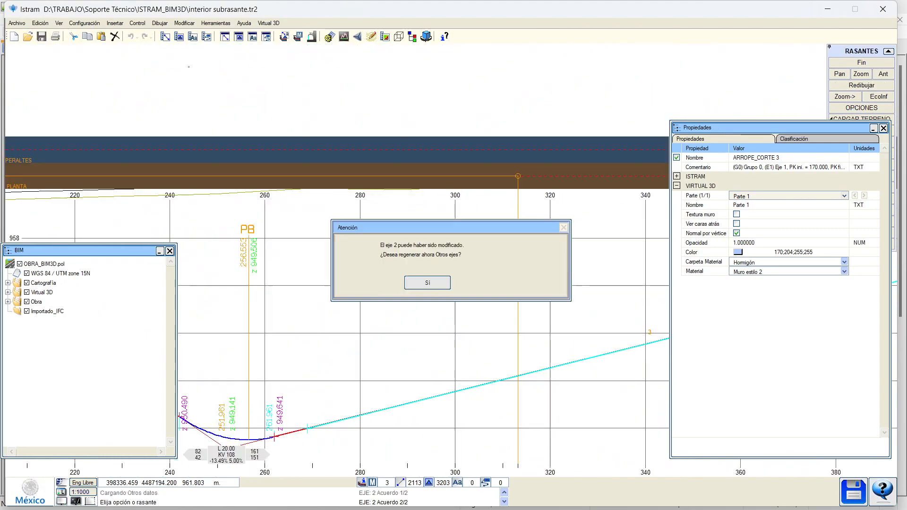
pyautogui.click(428, 283)
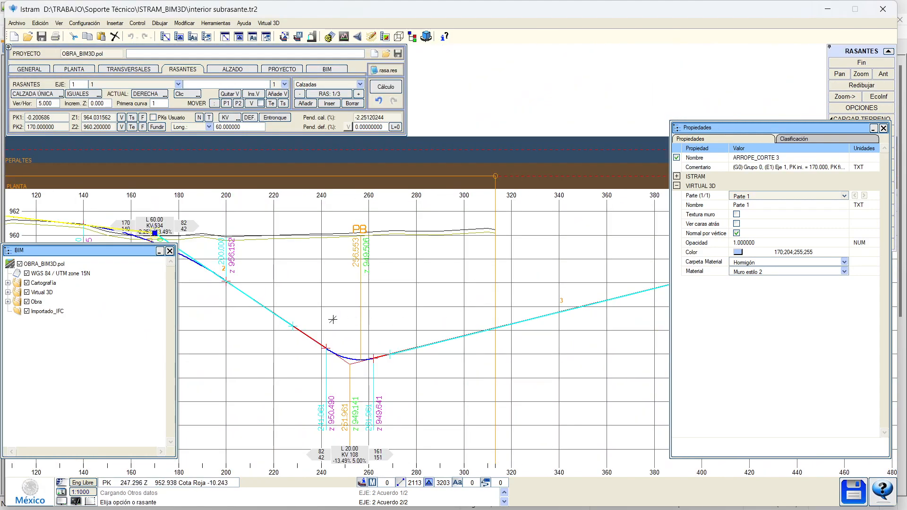
pyautogui.click(303, 198)
pyautogui.click(230, 93)
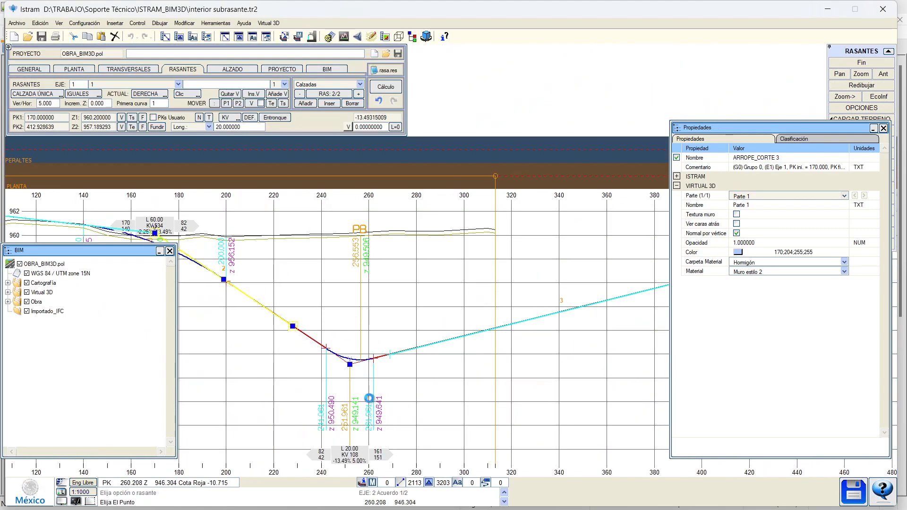
pyautogui.click(371, 338)
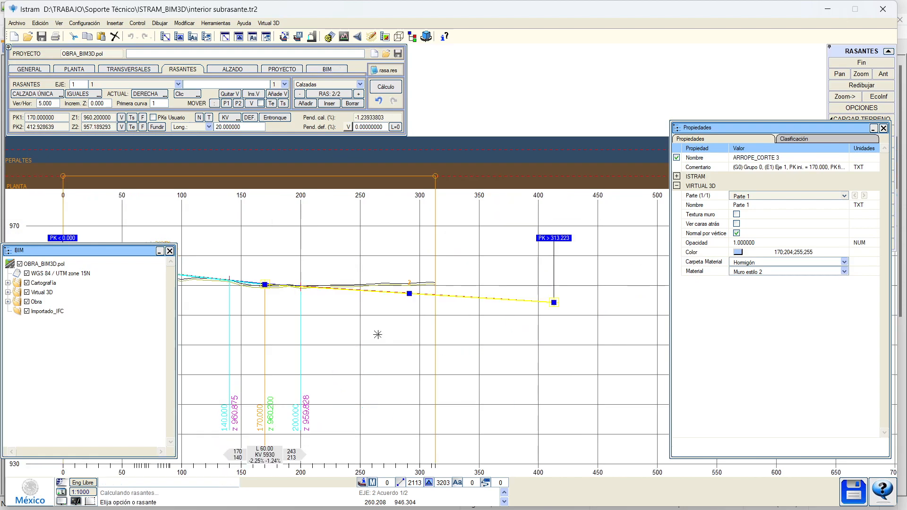
# Raise the last grade vertex to about PK 334.5 and elevation 976.6, and display the real section at PK 292.191
pyautogui.click(553, 302)
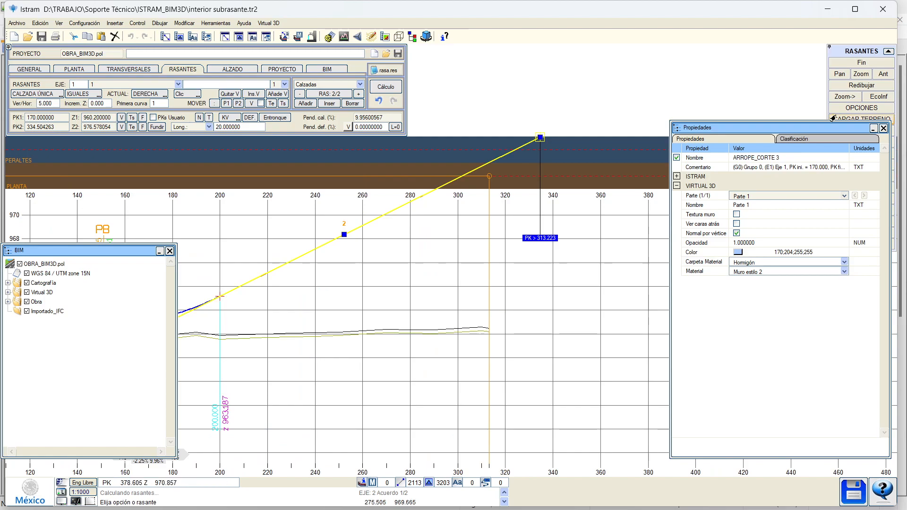
pyautogui.click(854, 87)
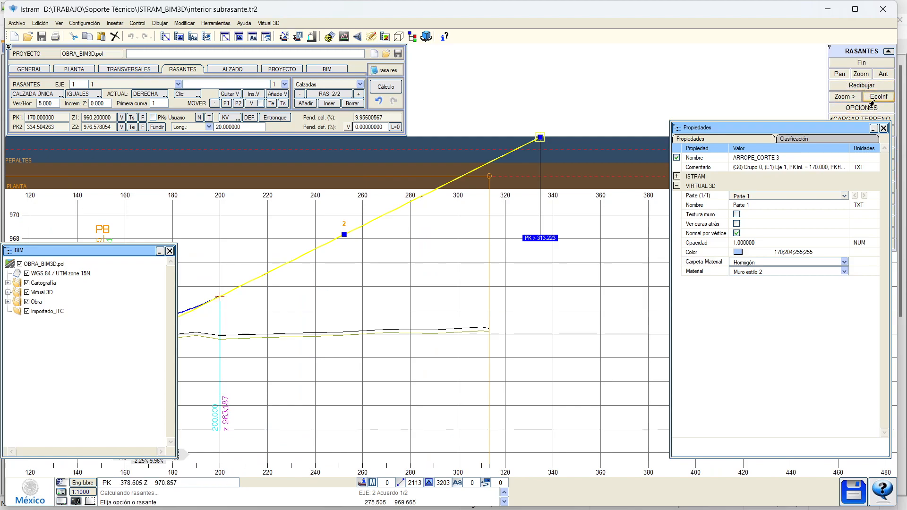
pyautogui.click(425, 286)
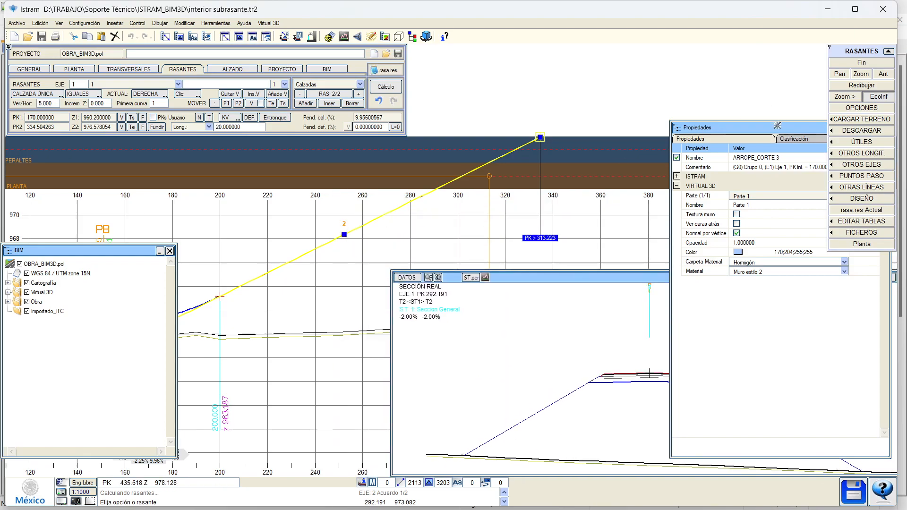
# Clear the properties and BIM windows and move the last grade vertex of axis 1 to about PK 321.0 and elevation 972.5
pyautogui.moveTo(778, 125); pyautogui.dragTo(657, 136)
pyautogui.click(762, 139)
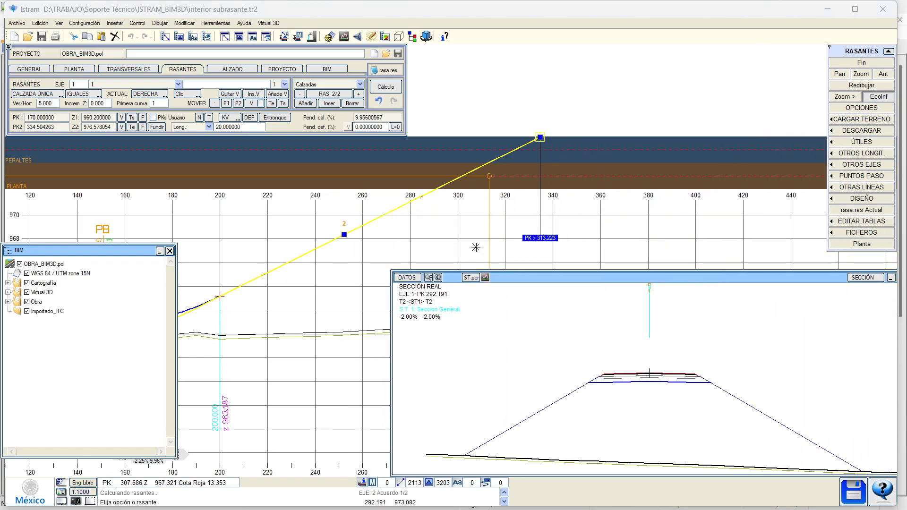
pyautogui.click(170, 251)
pyautogui.moveTo(340, 259); pyautogui.dragTo(236, 276, button='middle')
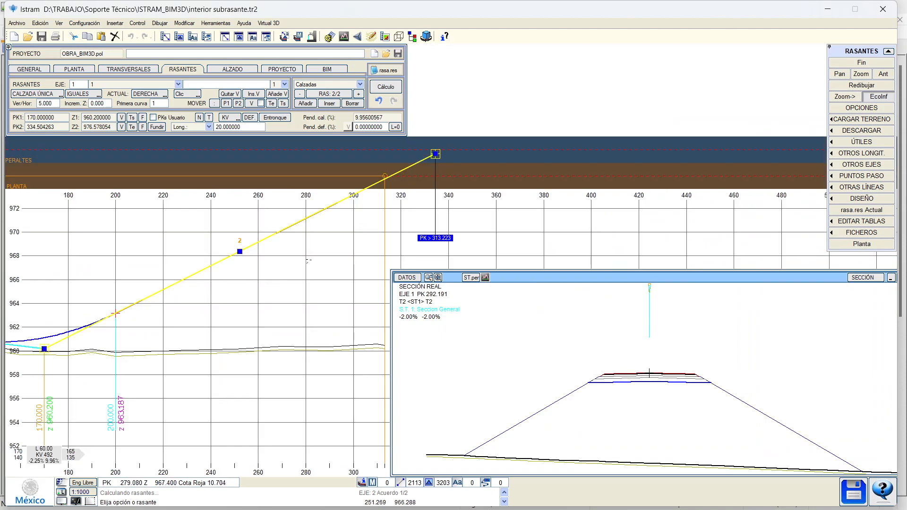
pyautogui.click(435, 155)
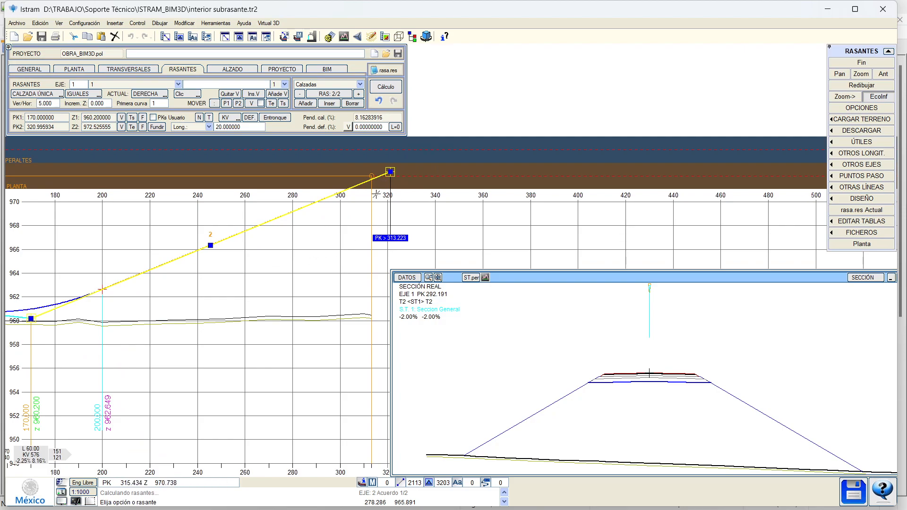
# Load the file talud.tr2 into the embankment cladding table of axis 1 and leave the table
pyautogui.click(234, 69)
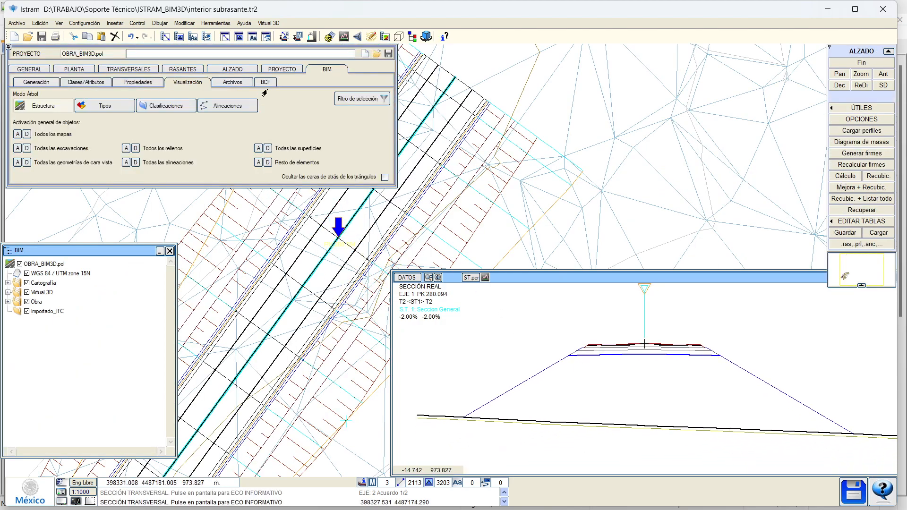
pyautogui.click(233, 70)
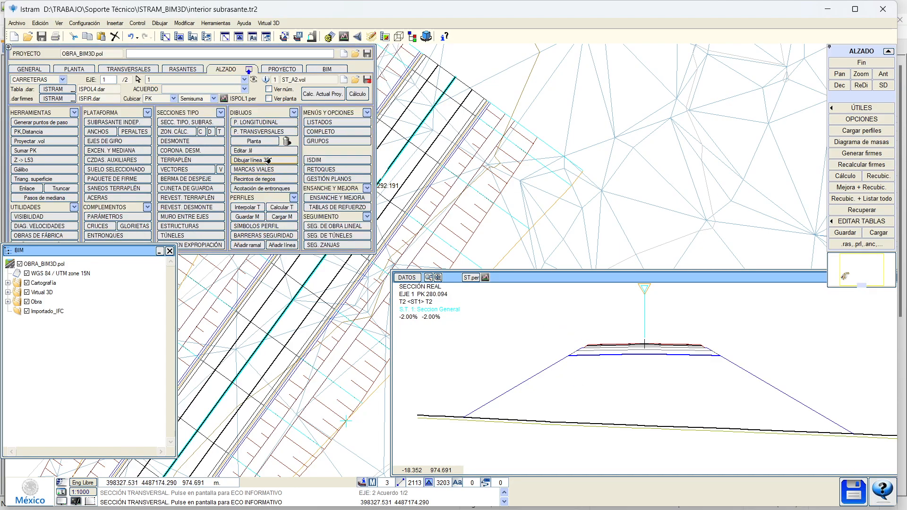
pyautogui.click(186, 199)
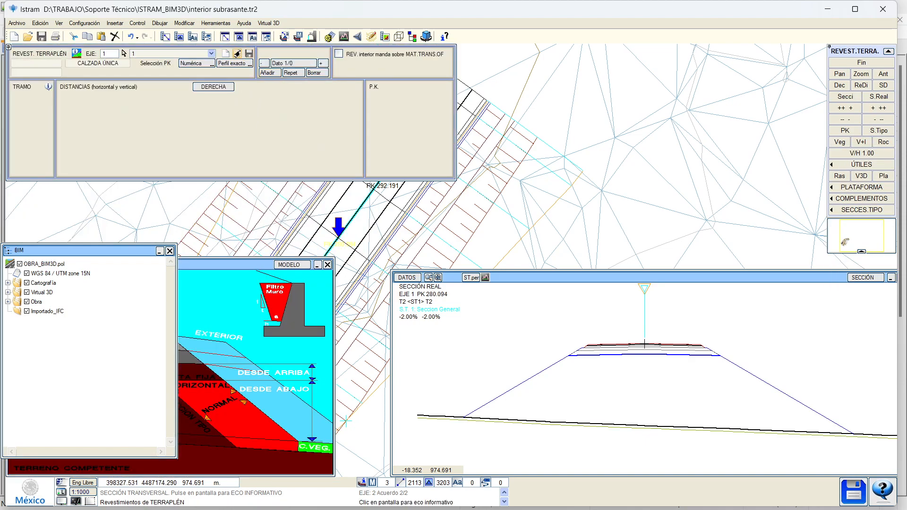
pyautogui.click(237, 53)
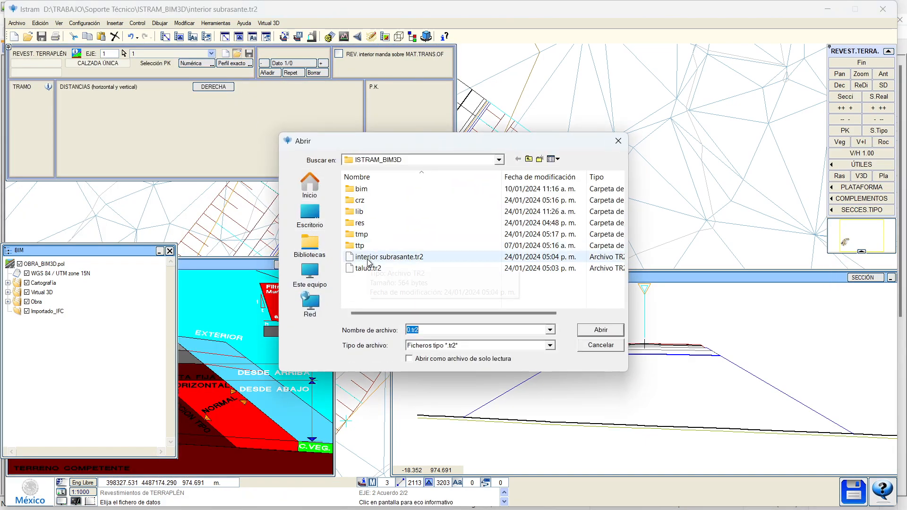
pyautogui.click(367, 268)
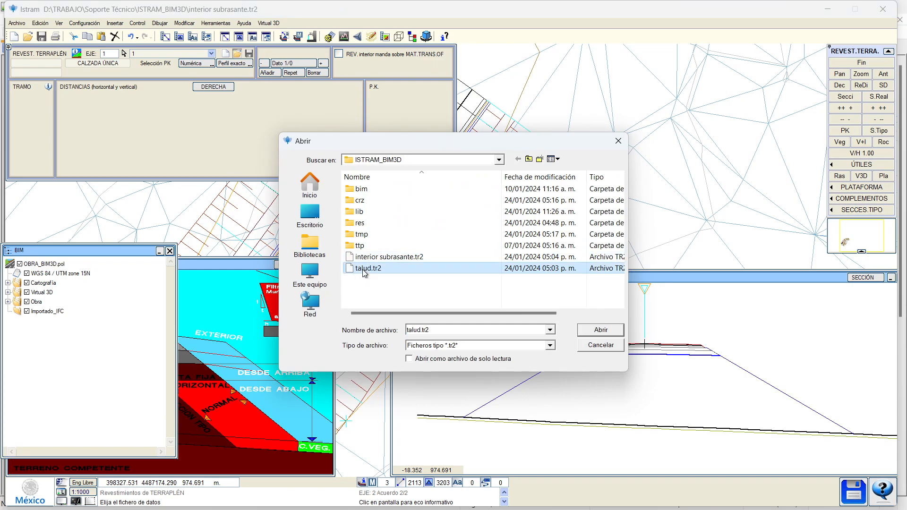
pyautogui.doubleClick(364, 269)
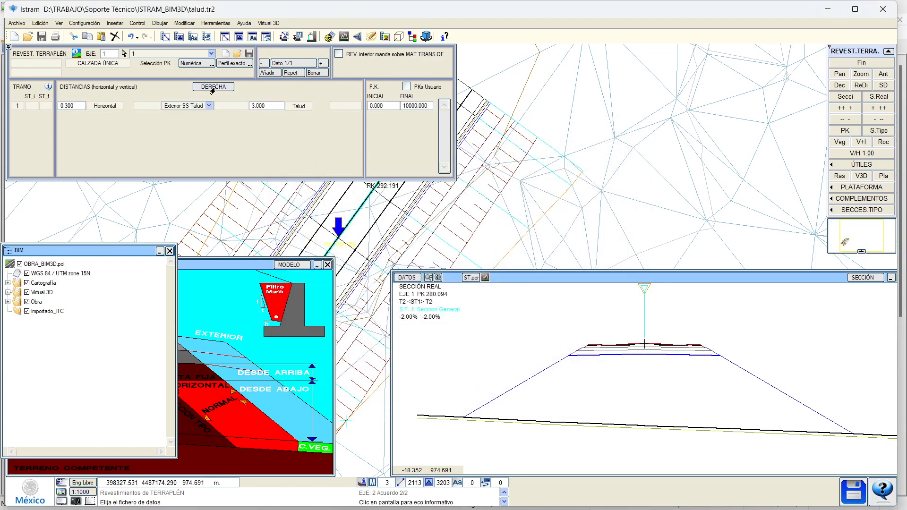
pyautogui.click(840, 73)
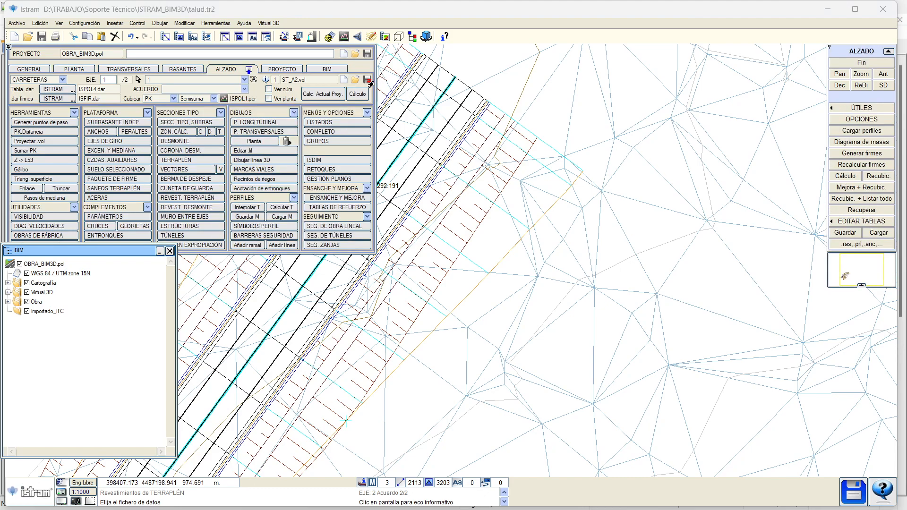
# Calculate the whole project, and widen and reposition the 3D view window
pyautogui.click(286, 71)
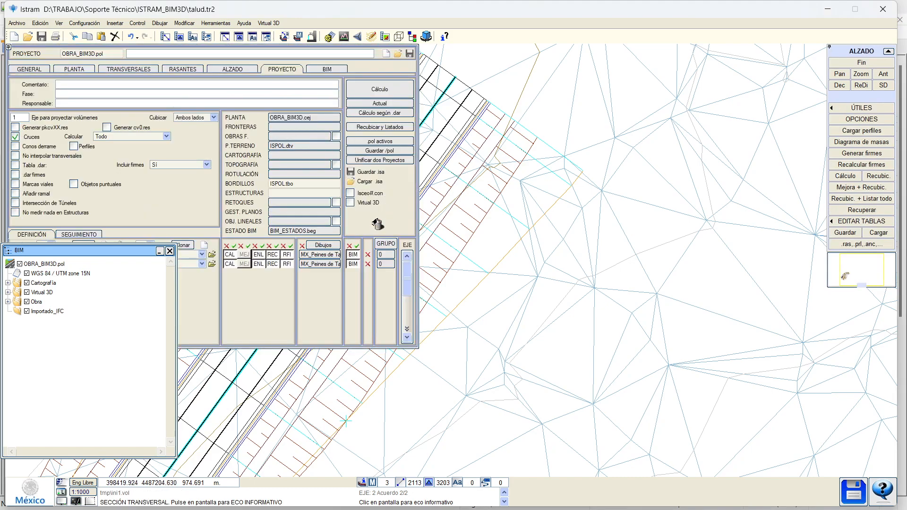
pyautogui.click(374, 90)
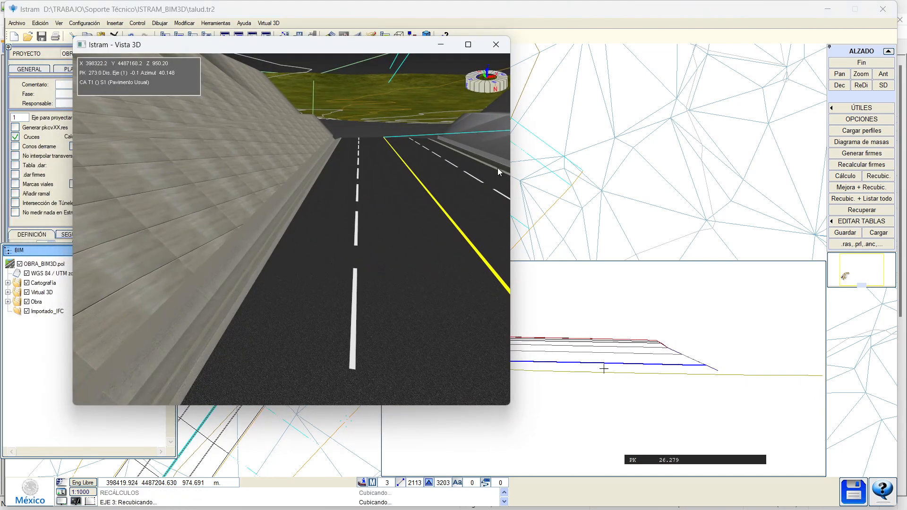
pyautogui.moveTo(406, 45); pyautogui.dragTo(441, 71)
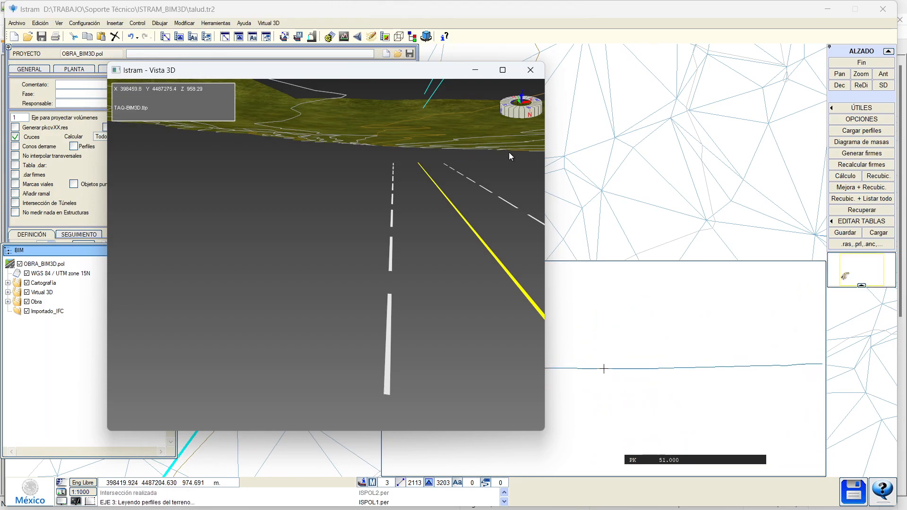
pyautogui.moveTo(544, 168); pyautogui.dragTo(745, 165)
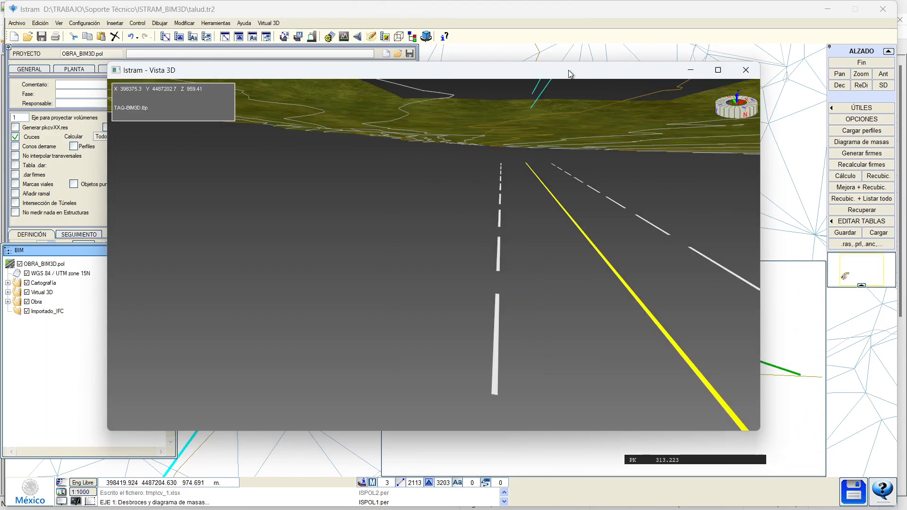
pyautogui.moveTo(570, 70); pyautogui.dragTo(476, 120)
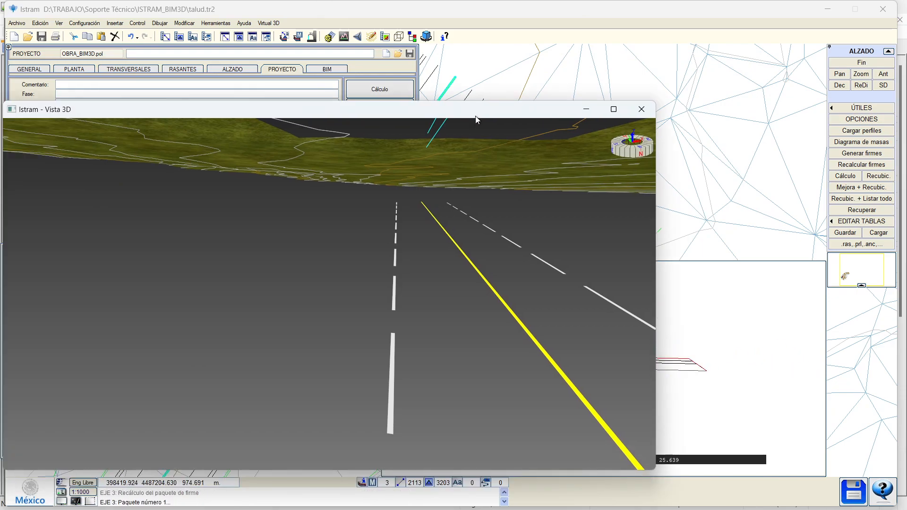
pyautogui.click(455, 225)
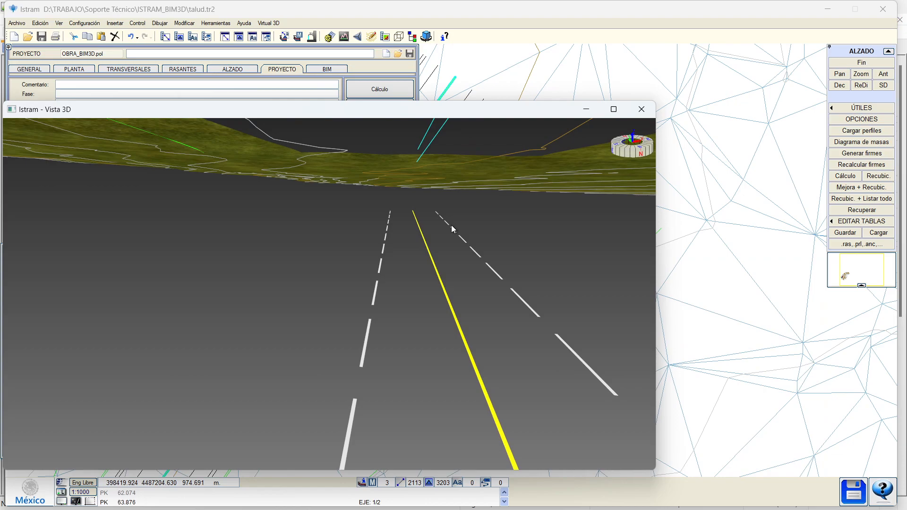
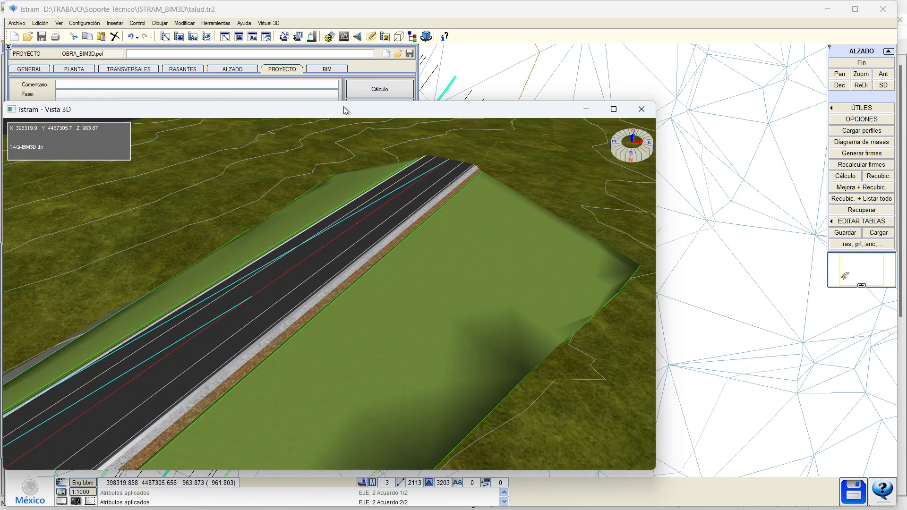
# Bring up the BIM visualization options and update the cartography and the parametric lines in the 3D view
pyautogui.click(326, 69)
pyautogui.moveTo(265, 109); pyautogui.dragTo(299, 171)
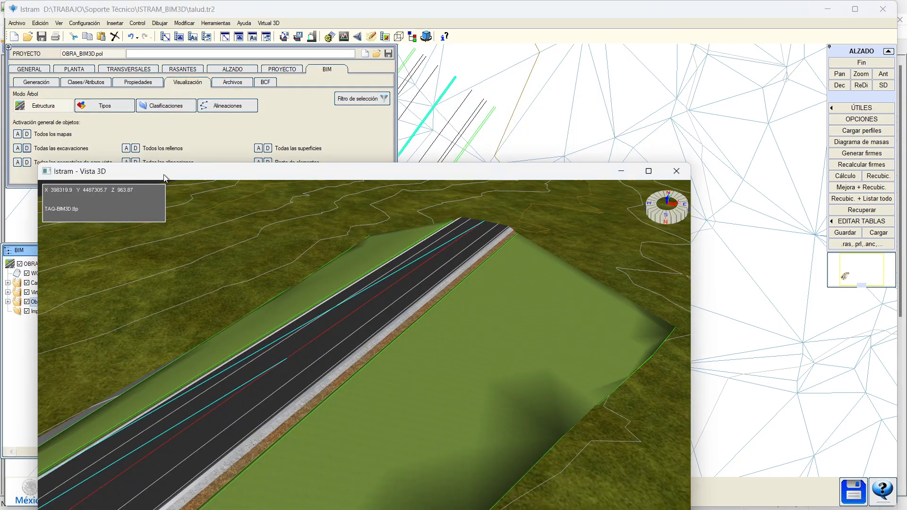
pyautogui.moveTo(163, 174); pyautogui.dragTo(165, 97)
pyautogui.rightClick(249, 217)
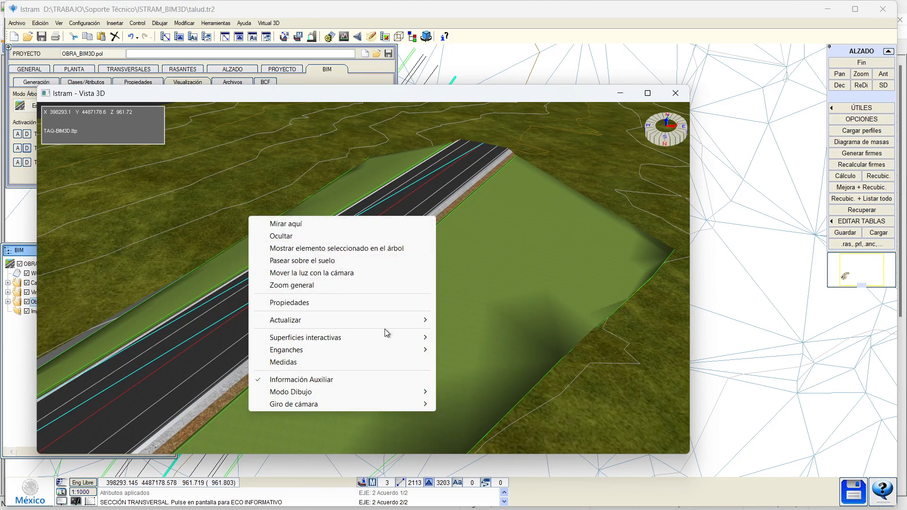
pyautogui.moveTo(391, 322)
pyautogui.click(466, 345)
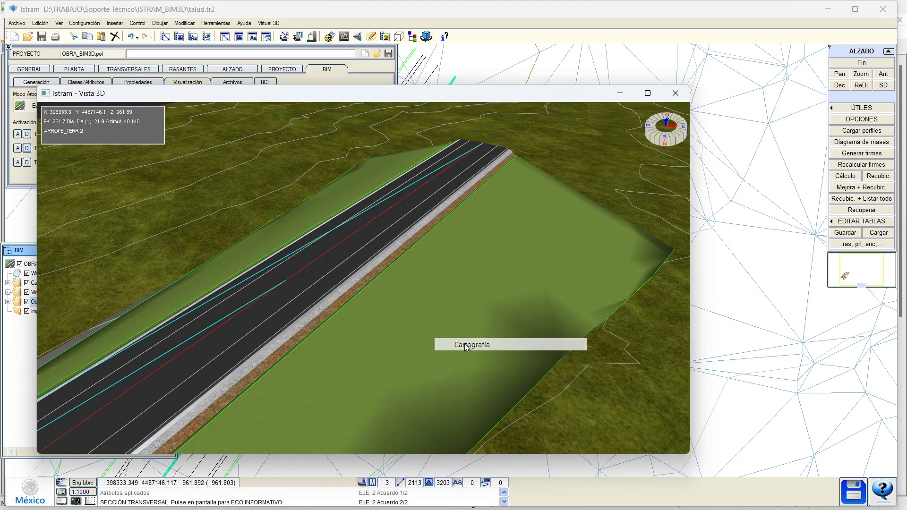
pyautogui.rightClick(316, 267)
pyautogui.moveTo(401, 382)
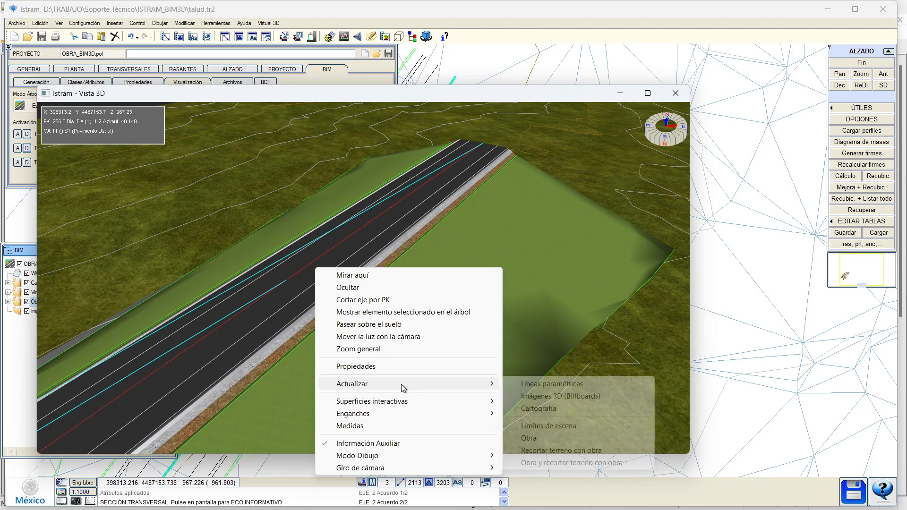
pyautogui.click(526, 385)
# Update the 3D view by clipping the terrain with the road works
pyautogui.scroll(10, 296, 283)
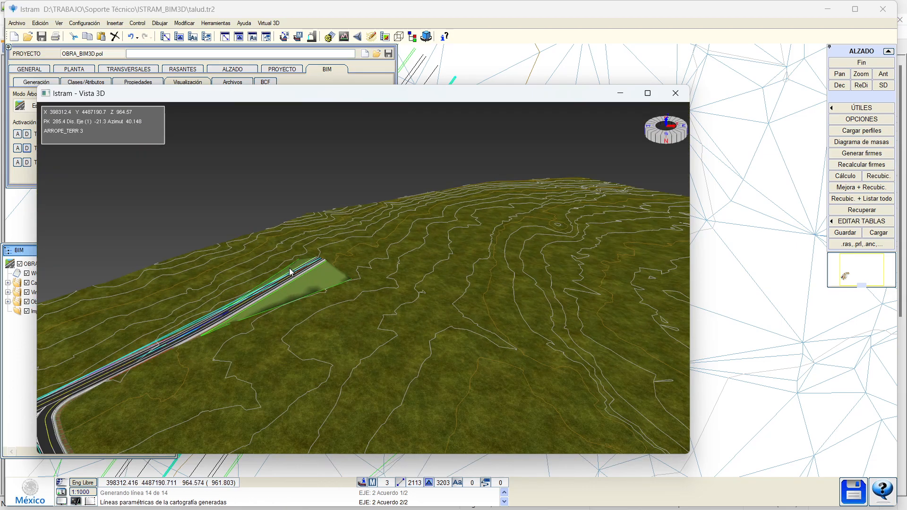
pyautogui.scroll(-5, 294, 281)
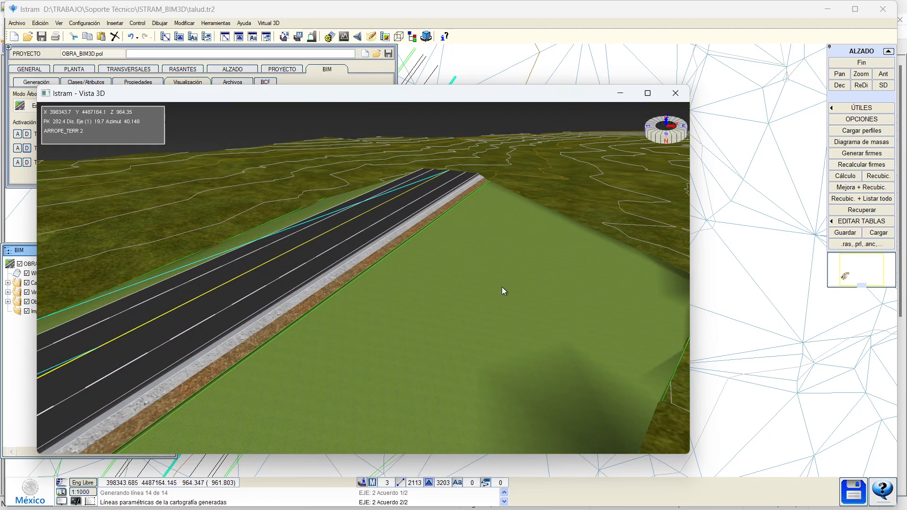
pyautogui.rightClick(418, 296)
pyautogui.moveTo(513, 414)
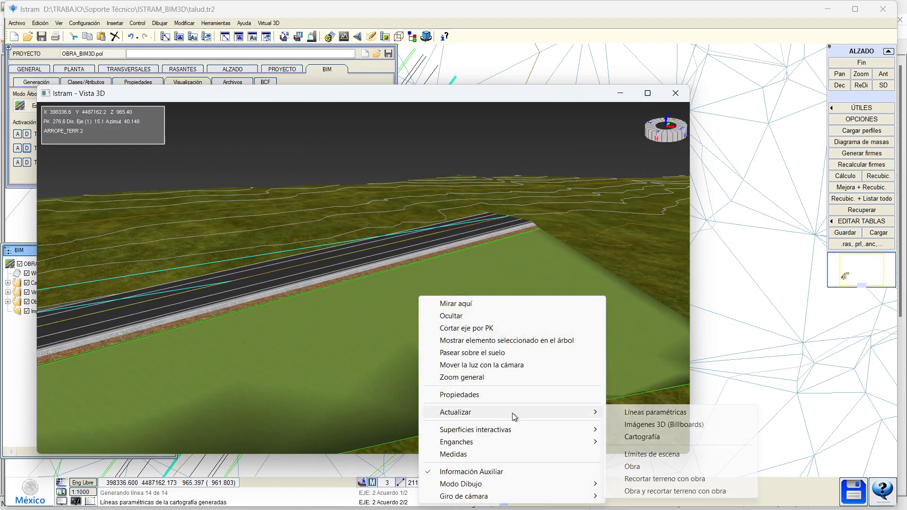
pyautogui.click(655, 479)
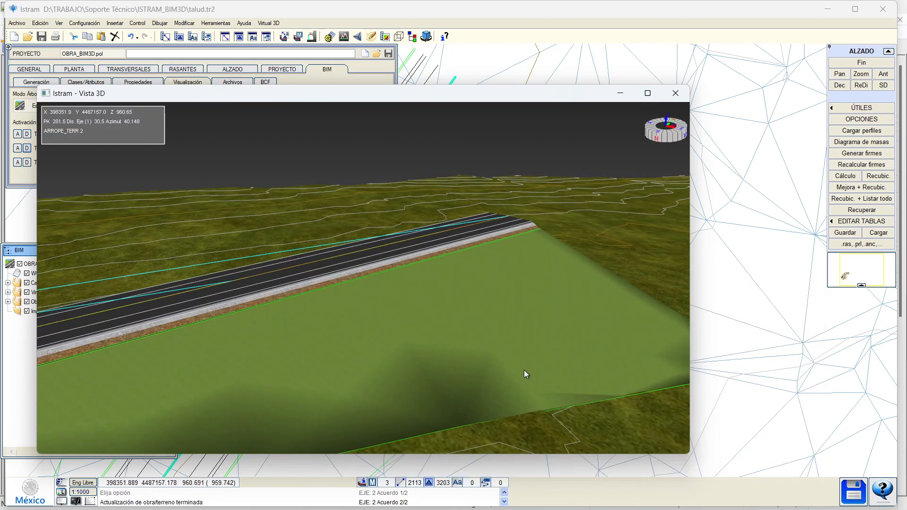
# Examine the cladding on both embankment slopes and at the end of the road in the maximised 3D view
pyautogui.moveTo(450, 296); pyautogui.dragTo(367, 436)
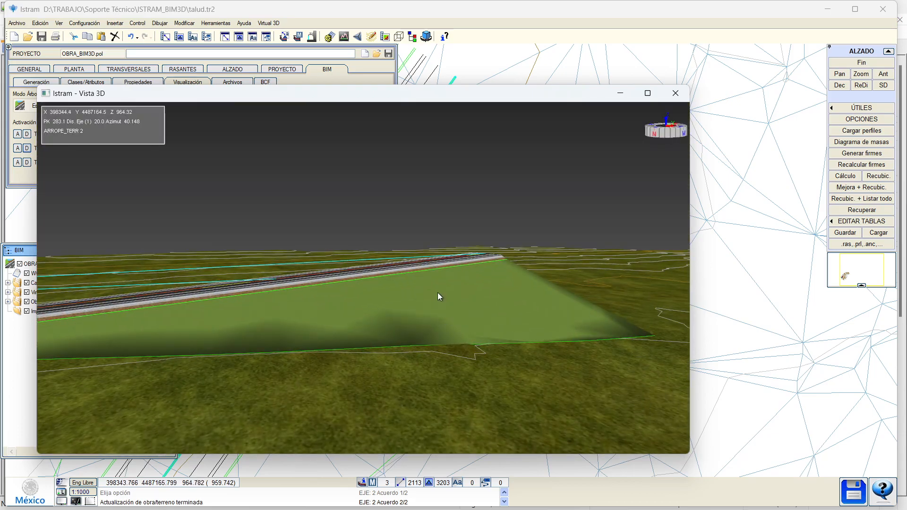
pyautogui.doubleClick(458, 97)
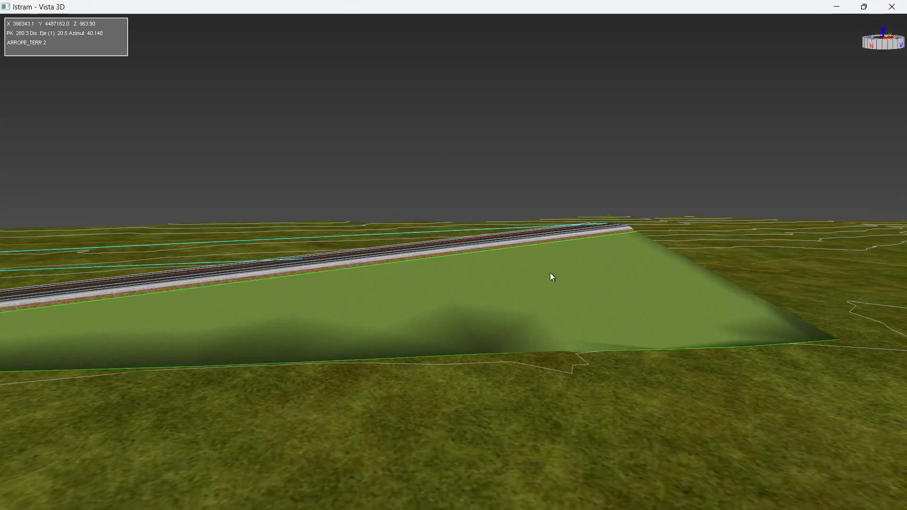
pyautogui.moveTo(551, 277); pyautogui.dragTo(456, 266)
pyautogui.moveTo(474, 308)
pyautogui.mouseDown()
pyautogui.moveTo(41, 391)
pyautogui.moveTo(458, 305)
pyautogui.moveTo(213, 251)
pyautogui.moveTo(520, 328)
pyautogui.moveTo(583, 260)
pyautogui.moveTo(583, 364)
pyautogui.moveTo(280, 402)
pyautogui.moveTo(627, 299)
pyautogui.moveTo(490, 304)
pyautogui.mouseUp()
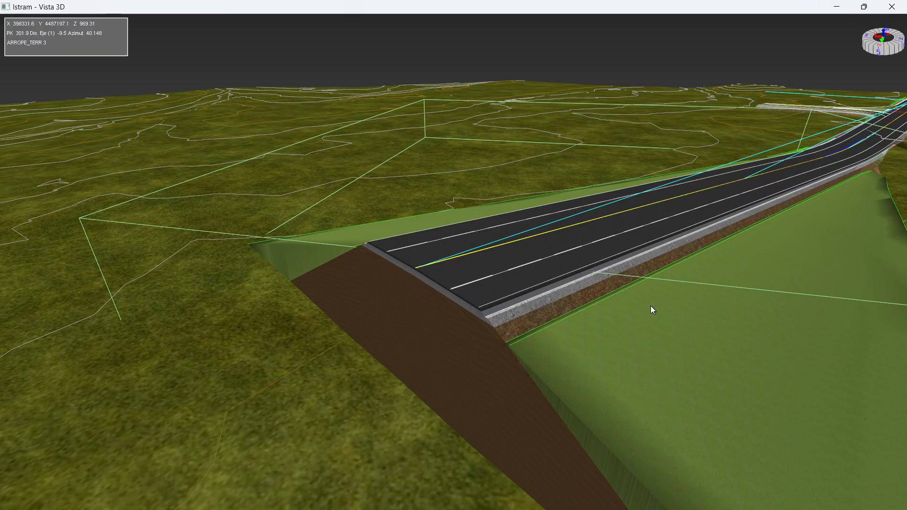
pyautogui.moveTo(650, 310); pyautogui.dragTo(456, 265)
pyautogui.moveTo(474, 237); pyautogui.dragTo(330, 227)
pyautogui.scroll(3, 314, 226)
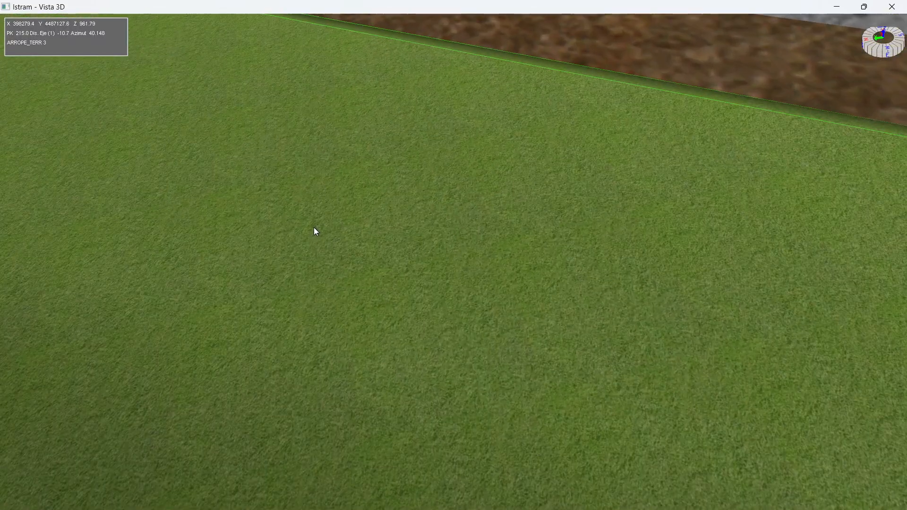
pyautogui.scroll(-1, 331, 227)
pyautogui.moveTo(535, 167); pyautogui.dragTo(296, 300)
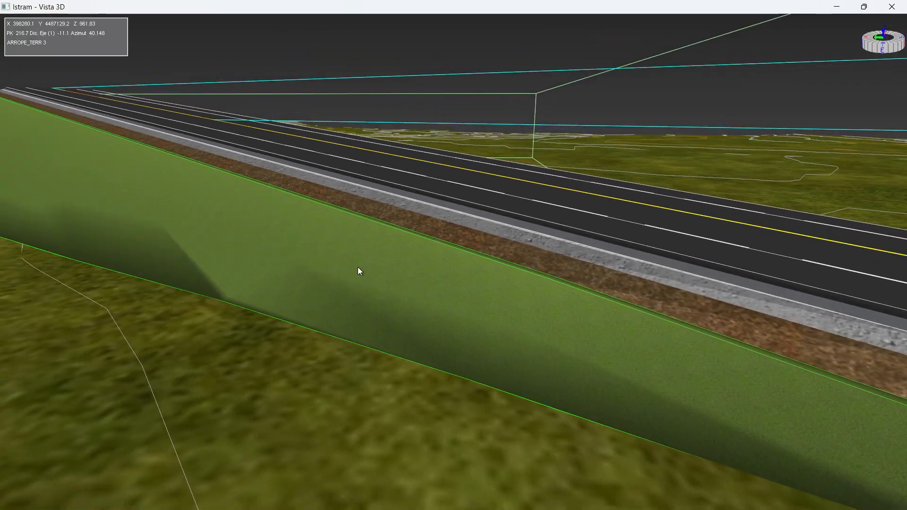
pyautogui.moveTo(358, 269)
pyautogui.mouseDown()
pyautogui.moveTo(390, 283)
pyautogui.moveTo(356, 252)
pyautogui.mouseUp()
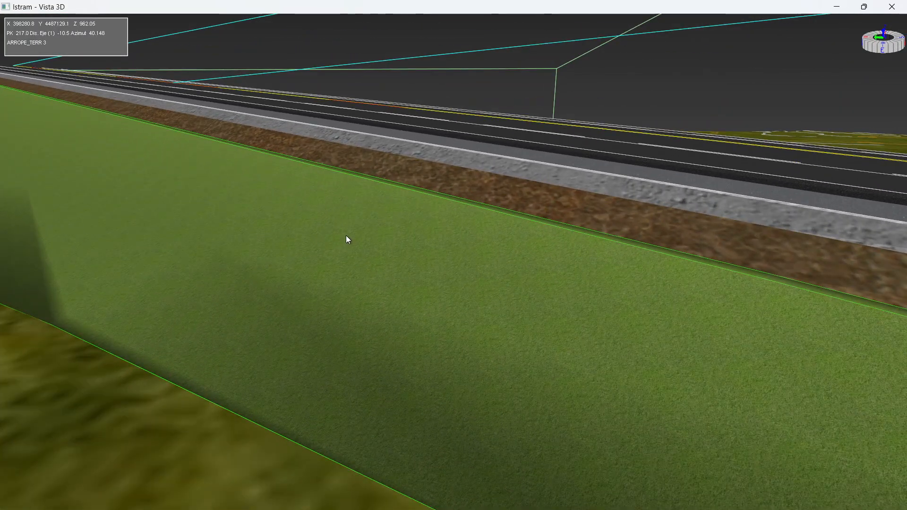
# Display the properties of embankment cladding ARROPE_TERR 3, enlarge their window and expand the Virtual 3D settings
pyautogui.rightClick(348, 231)
pyautogui.click(391, 329)
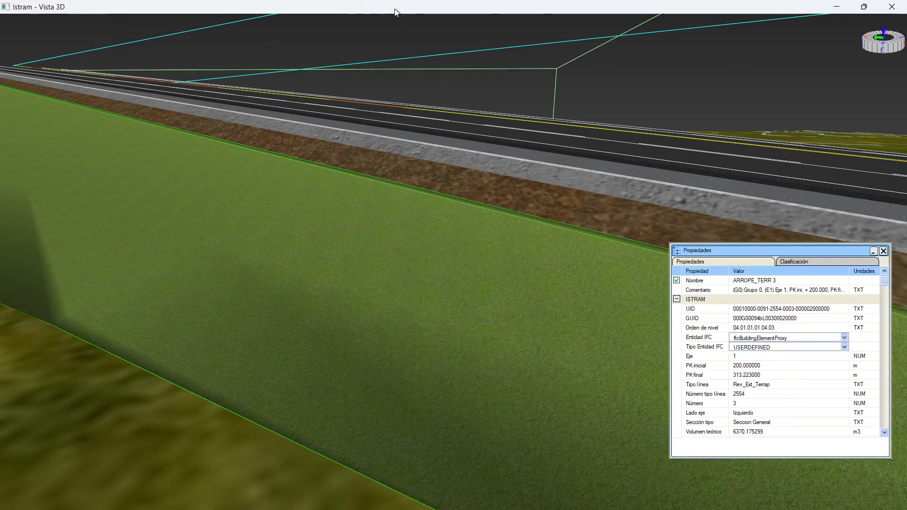
pyautogui.scroll(-3, 722, 366)
pyautogui.scroll(-1, 725, 372)
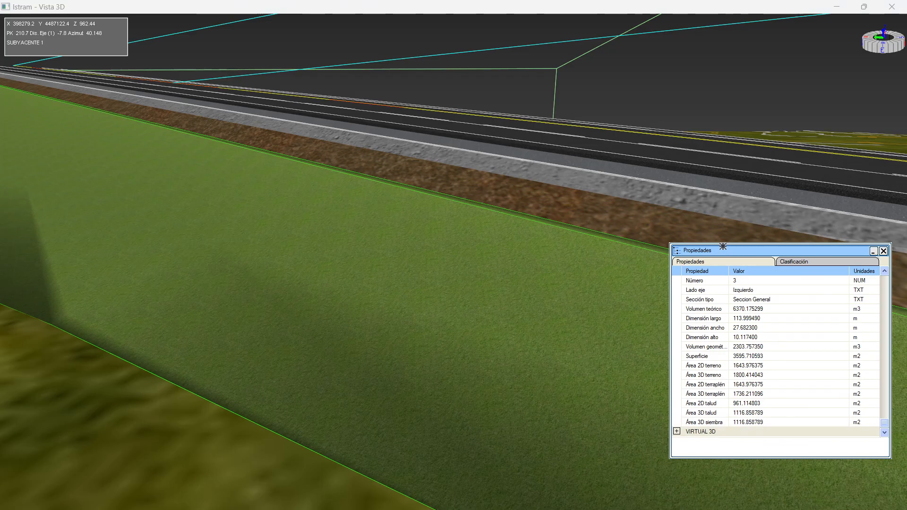
pyautogui.moveTo(723, 246); pyautogui.dragTo(723, 92)
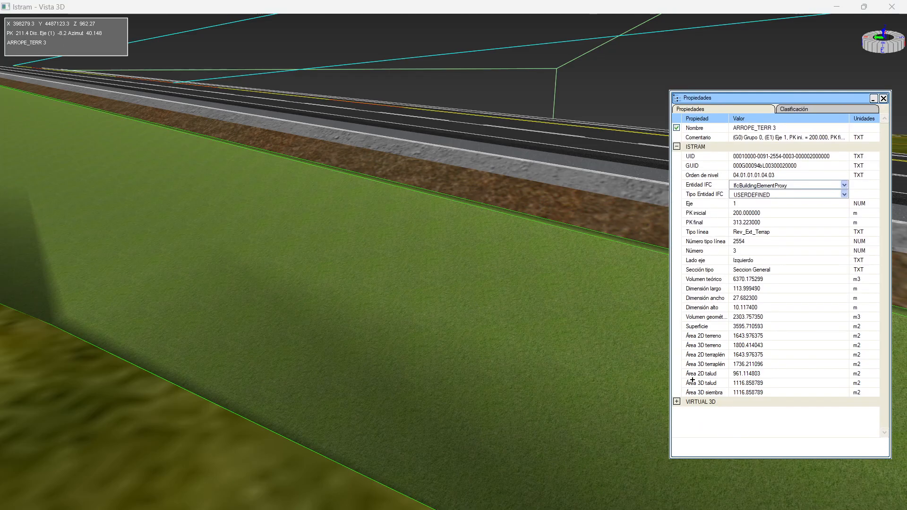
pyautogui.click(677, 402)
pyautogui.scroll(-2, 734, 394)
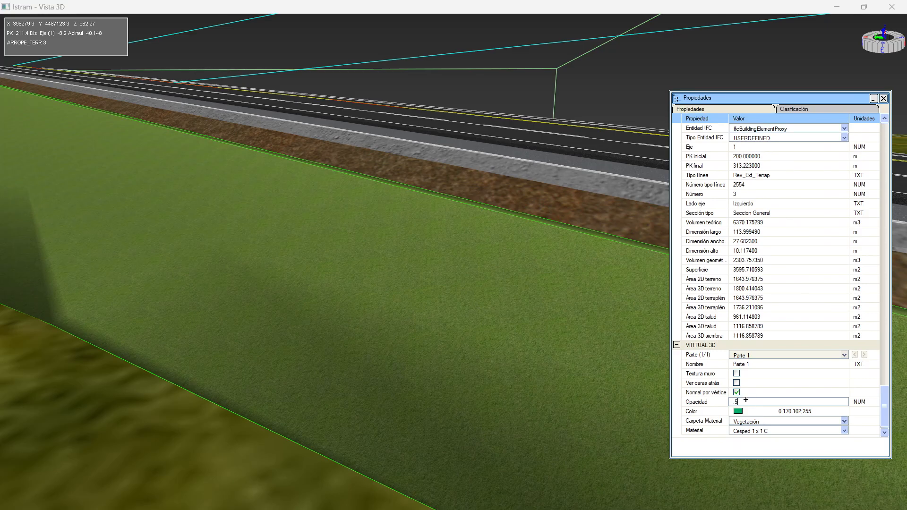
# Reduce the opacity of the left embankment slope cladding to 0.5 and further to 0.3
pyautogui.click(746, 401)
pyautogui.write('.5')
pyautogui.press('Return')
pyautogui.press('Return')
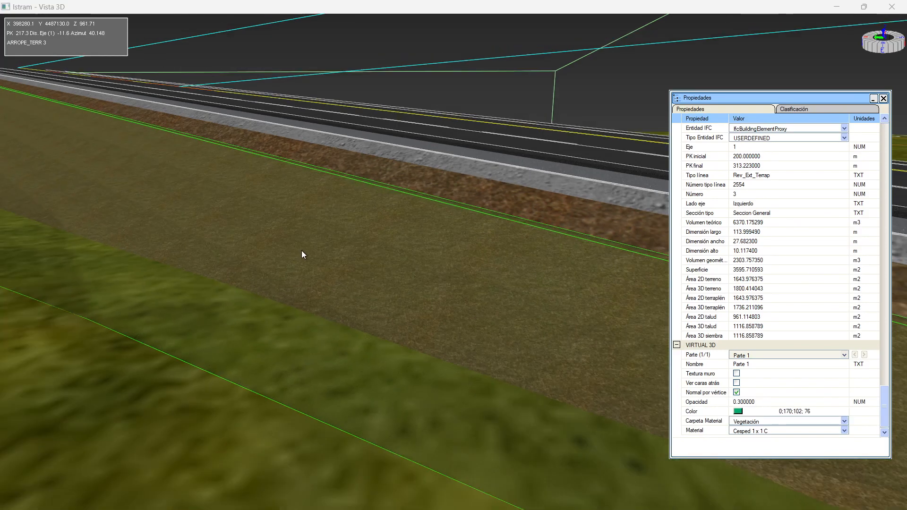
# Examine the semi-transparent cladding along the embankment slope and at the end of the road in the 3D view
pyautogui.moveTo(482, 279); pyautogui.dragTo(505, 284)
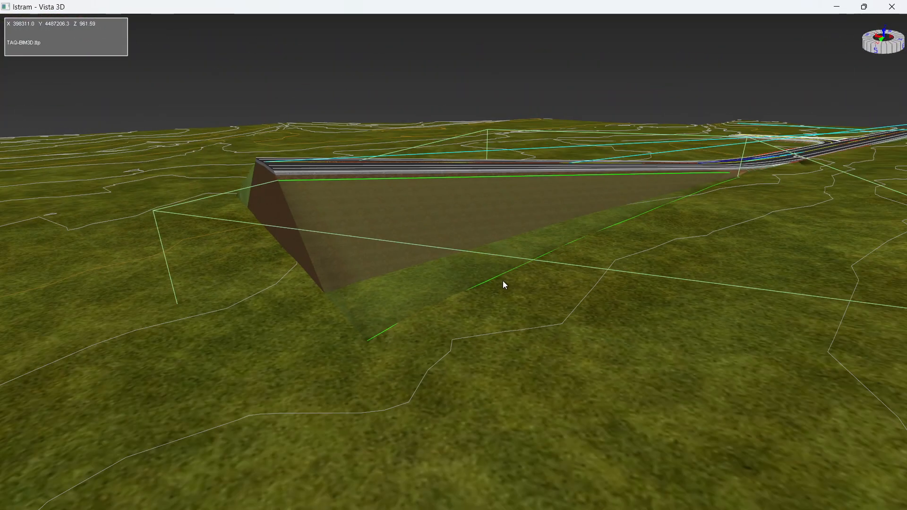
pyautogui.moveTo(149, 266); pyautogui.dragTo(161, 312)
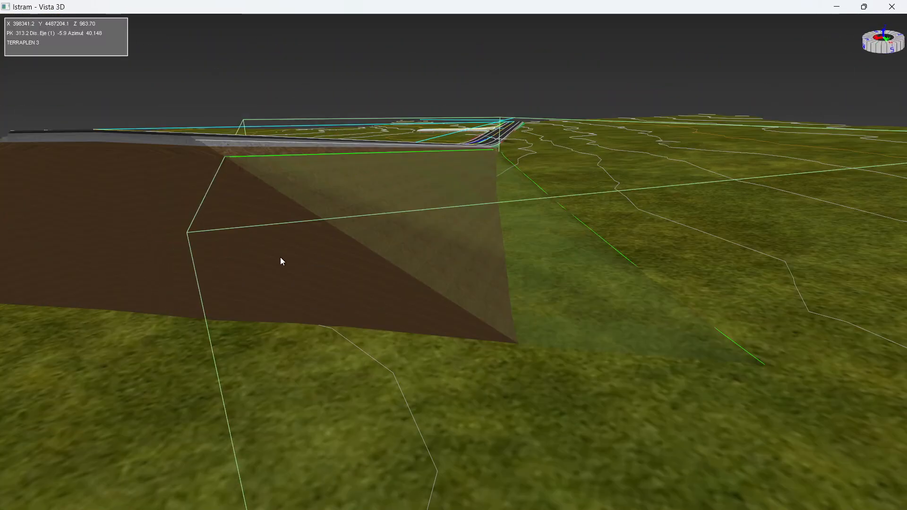
pyautogui.moveTo(281, 261); pyautogui.dragTo(569, 196)
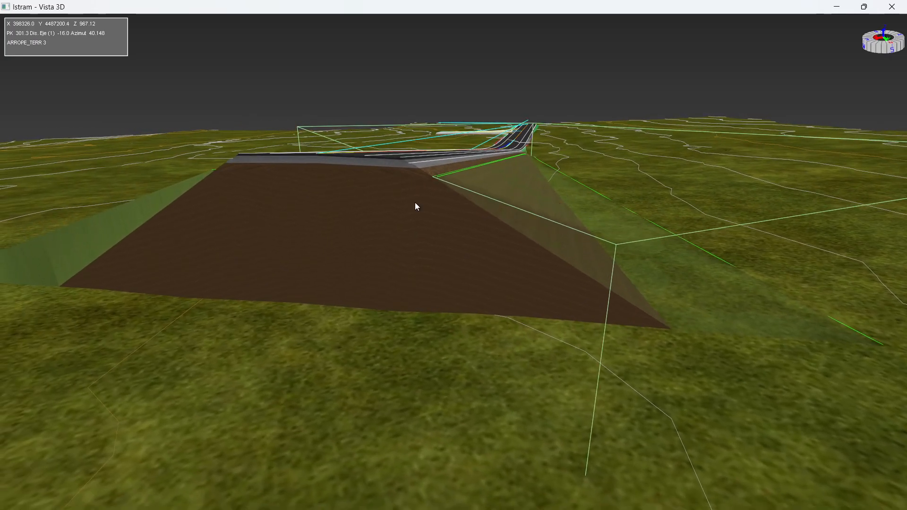
pyautogui.moveTo(416, 207); pyautogui.dragTo(599, 300)
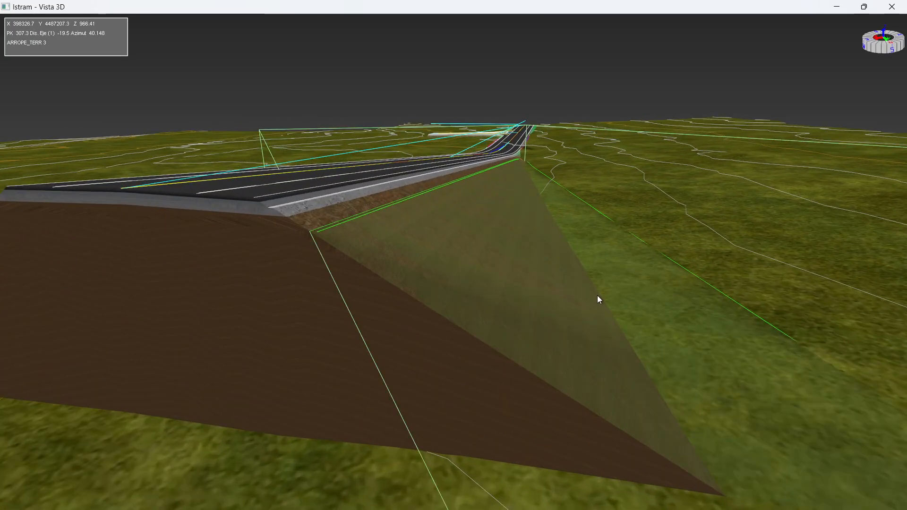
# Restore the 3D view to a smaller window and raise the cladding's opacity to 0.6, and finally to 0.8
pyautogui.doubleClick(576, 12)
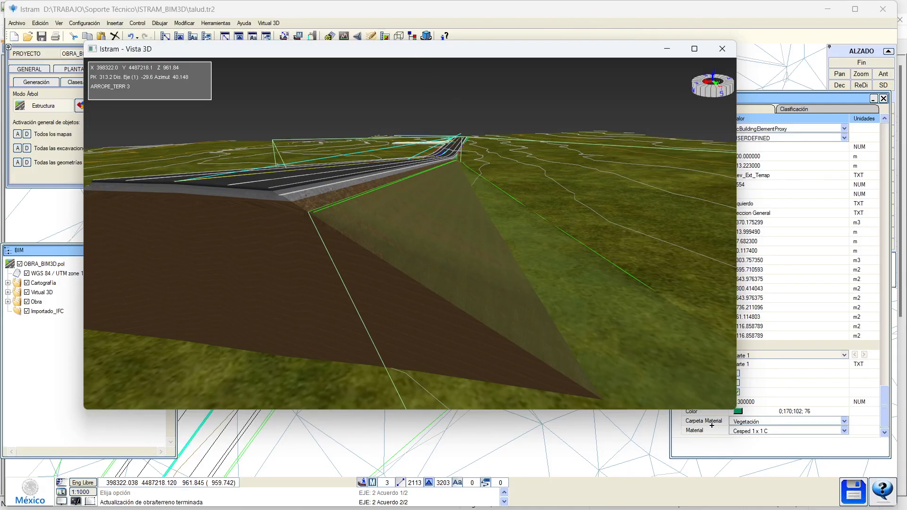
pyautogui.click(712, 426)
pyautogui.click(750, 402)
pyautogui.write('0.6')
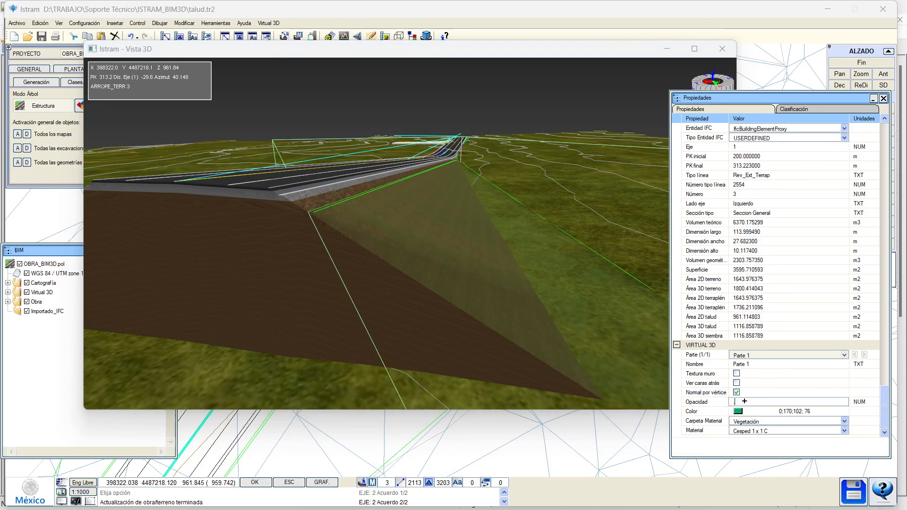
pyautogui.press('Return')
pyautogui.click(743, 402)
pyautogui.write('0.8')
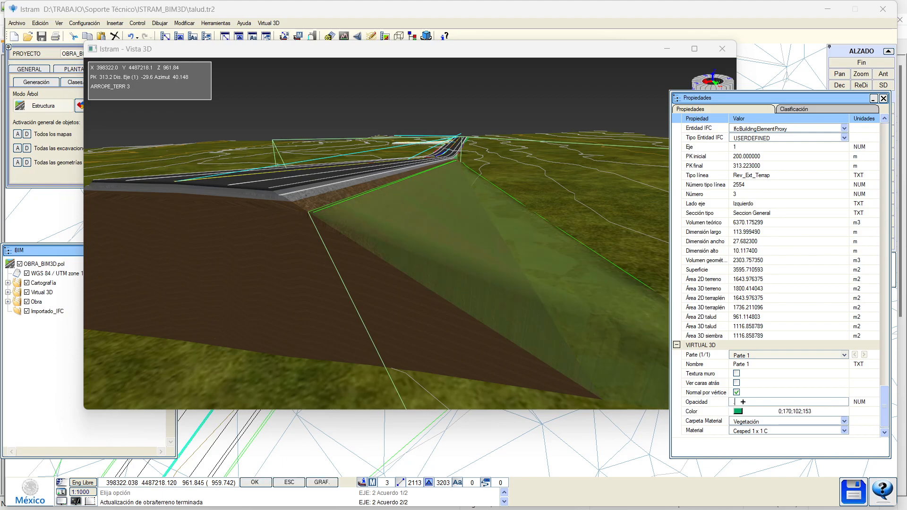
pyautogui.press('Return')
# Inspect the more opaque cladding from the end and side of the embankment, and close the 3D view
pyautogui.moveTo(558, 296); pyautogui.dragTo(272, 303)
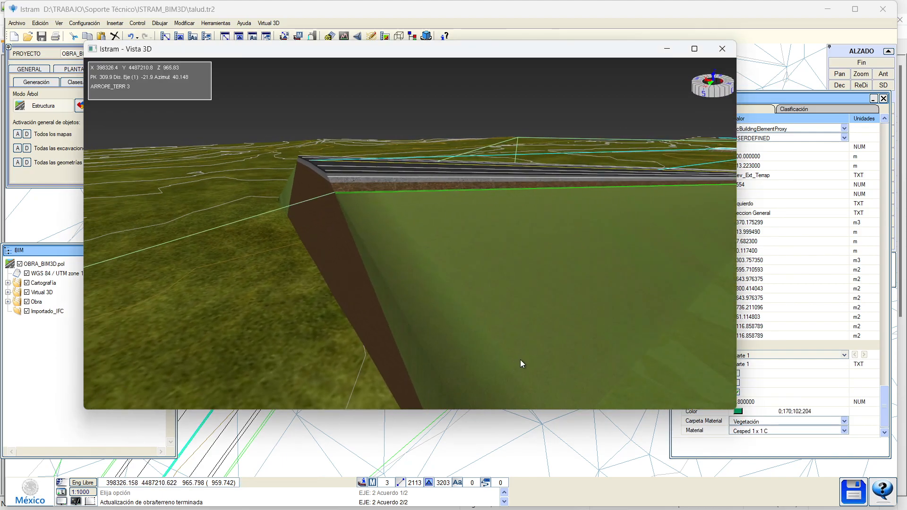
pyautogui.moveTo(523, 365); pyautogui.dragTo(346, 300)
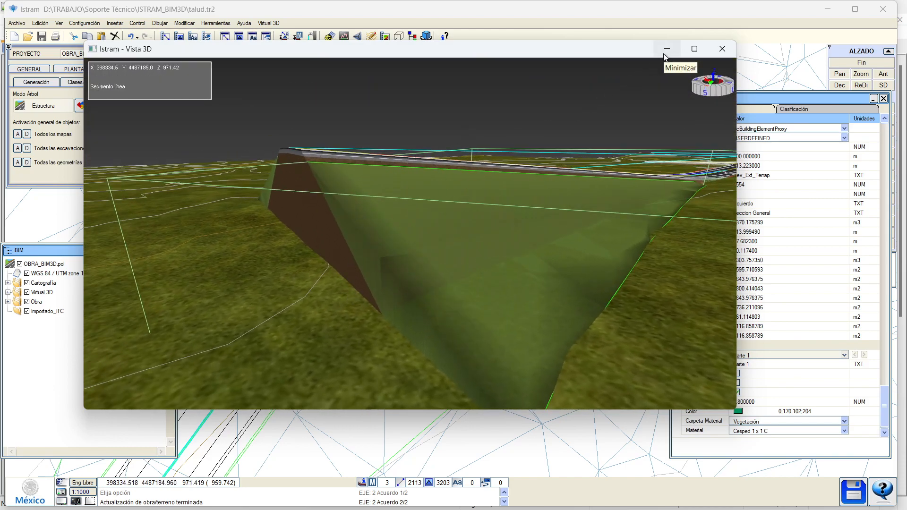
pyautogui.moveTo(499, 194); pyautogui.dragTo(366, 218)
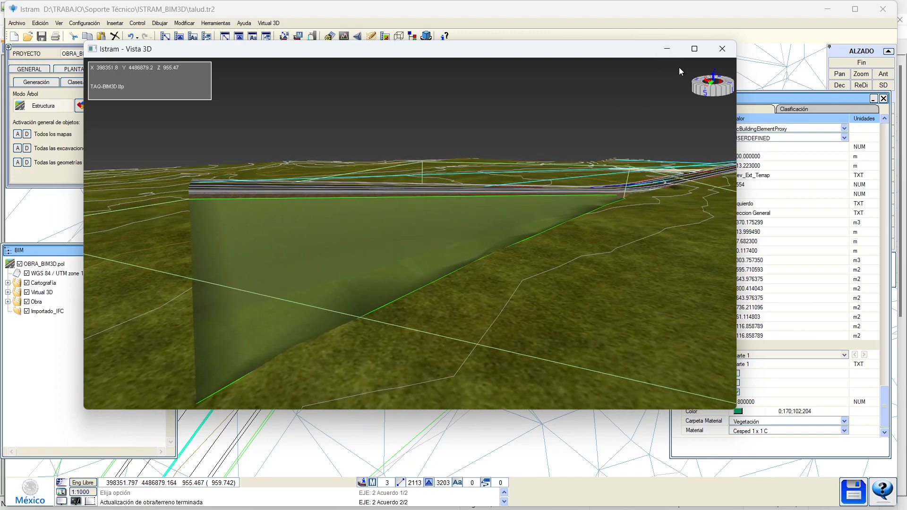
pyautogui.click(722, 49)
# Bring up the BIM file export options, select the whole Obra branch of the model and display the available IFC versions
pyautogui.click(228, 85)
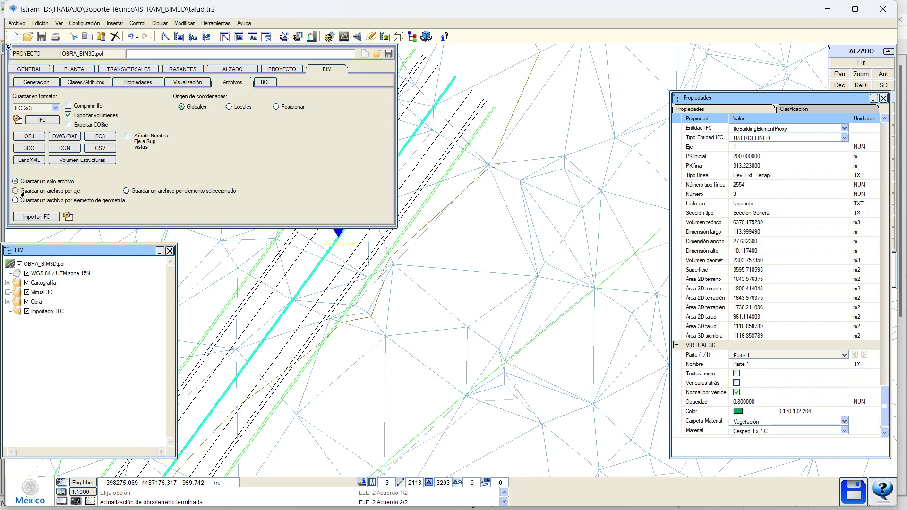
pyautogui.click(36, 302)
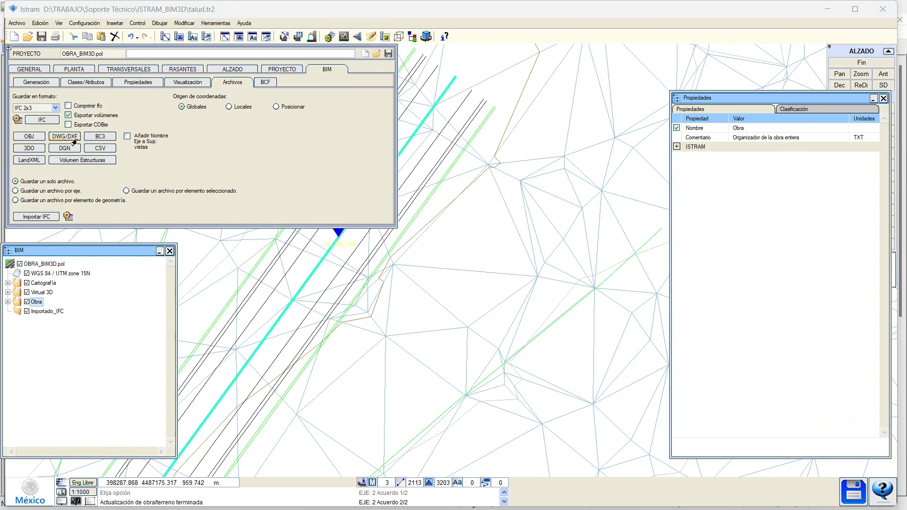
pyautogui.click(54, 109)
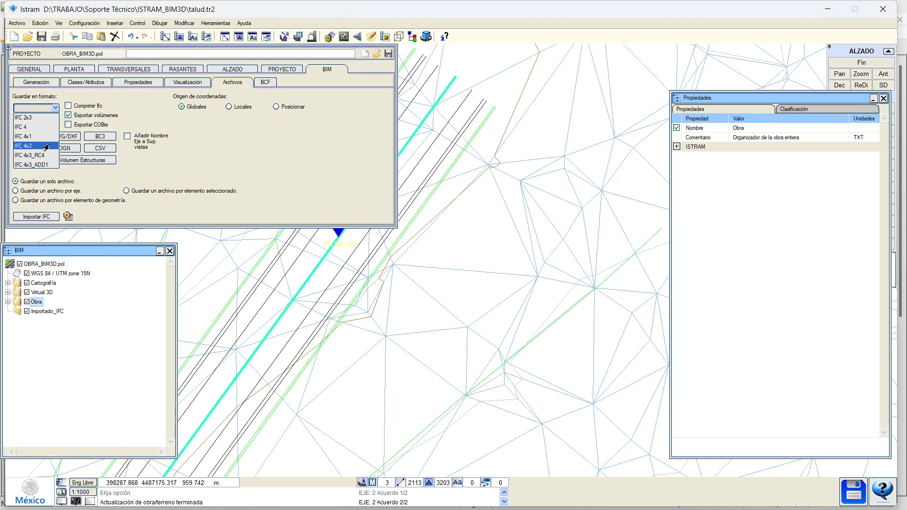
# Export the project to a single IFC 2x3 file with global coordinates, overwriting OBRA_BIM3D in the bim folder
pyautogui.click(254, 114)
pyautogui.click(228, 107)
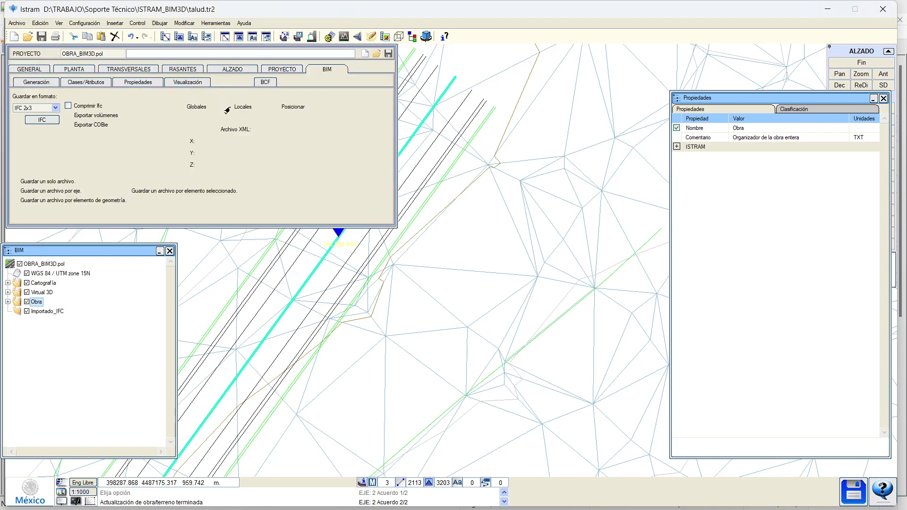
pyautogui.click(276, 107)
pyautogui.click(182, 107)
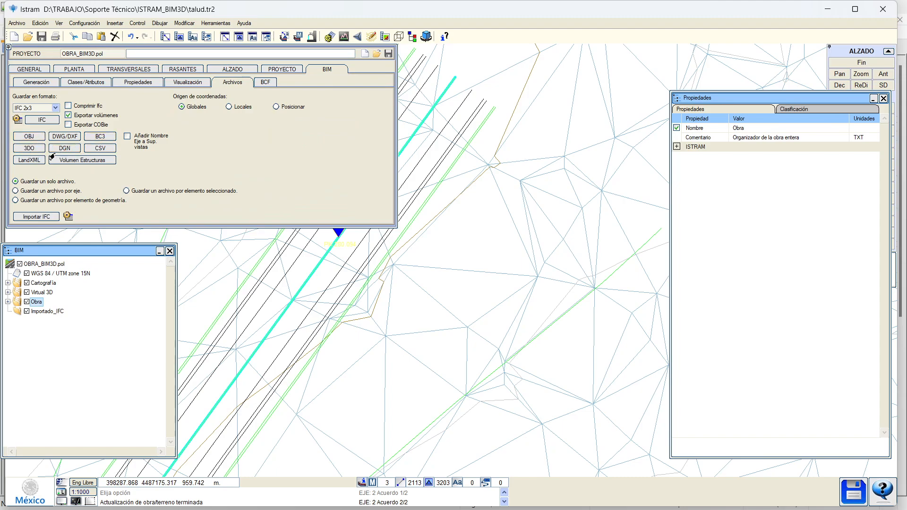
pyautogui.click(42, 119)
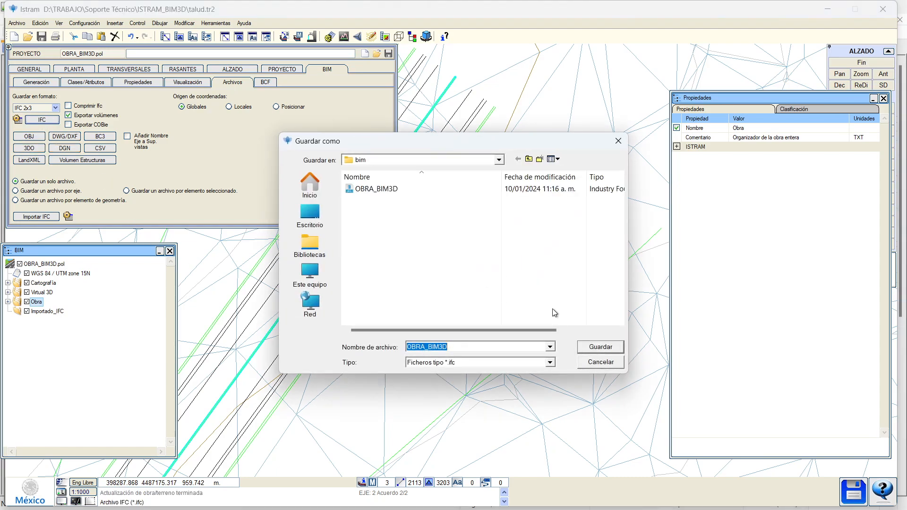
pyautogui.click(603, 348)
pyautogui.click(480, 262)
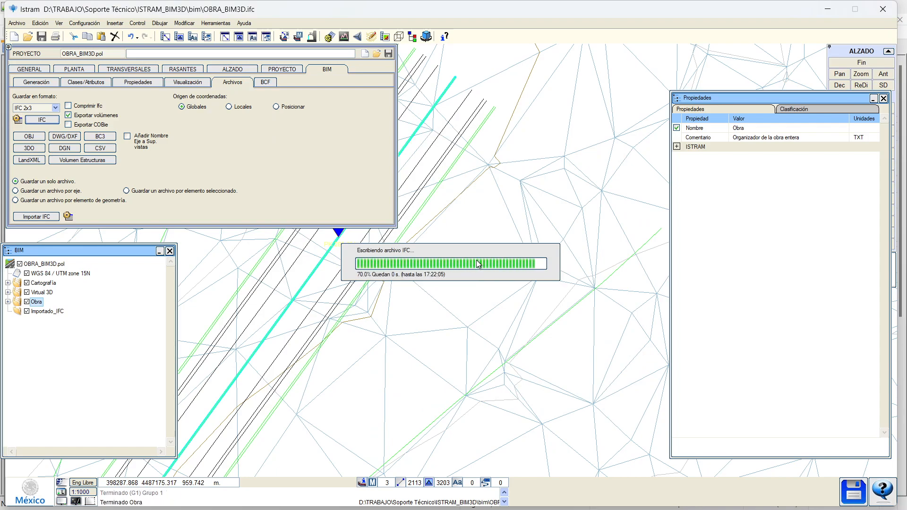
# Browse to the project's bim folder and open the exported OBRA_BIM3D IFC model in BIMvision
pyautogui.click(17, 23)
pyautogui.moveTo(52, 169)
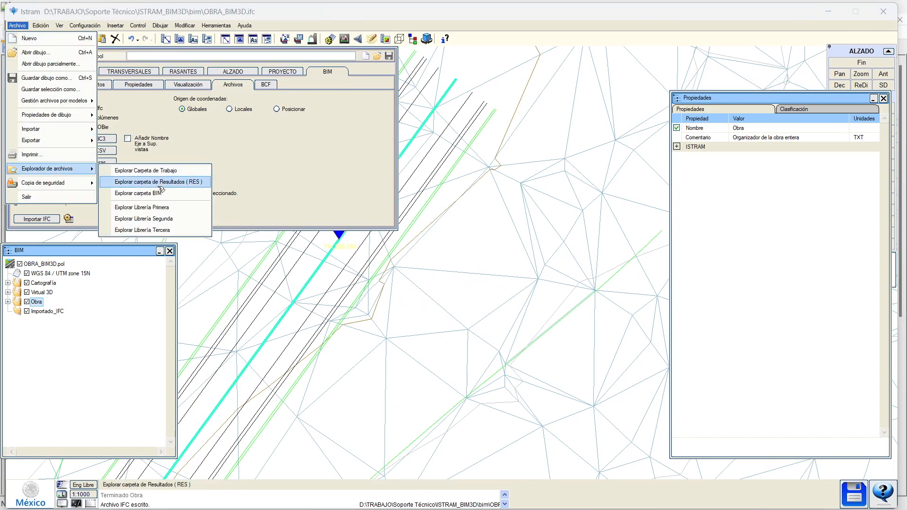
pyautogui.click(142, 182)
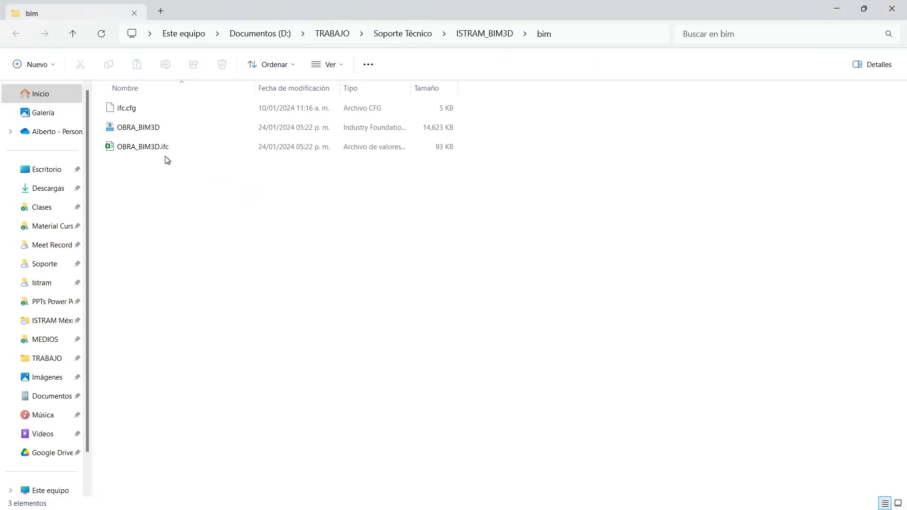
pyautogui.click(158, 127)
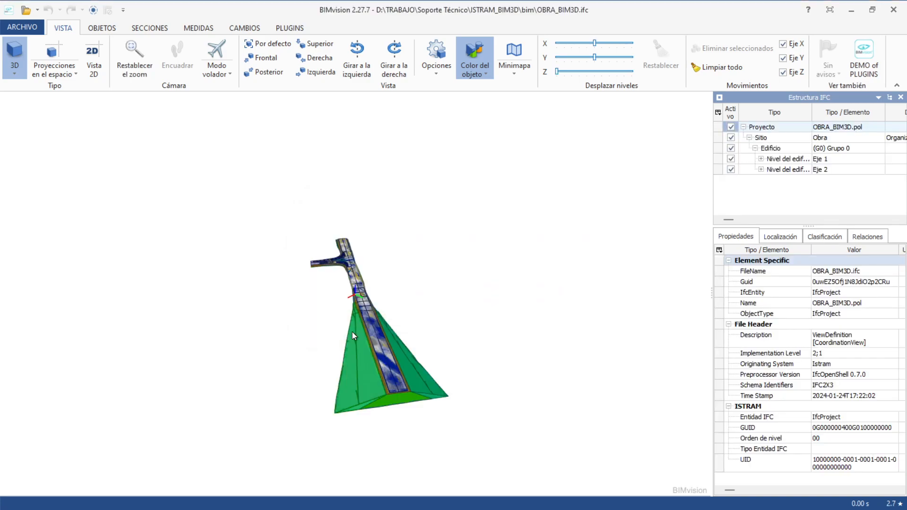
# Inspect the embankment slope solids of Eje 1 from several angles, then close the model viewer and the folder window
pyautogui.click(353, 336)
pyautogui.scroll(5, 387, 393)
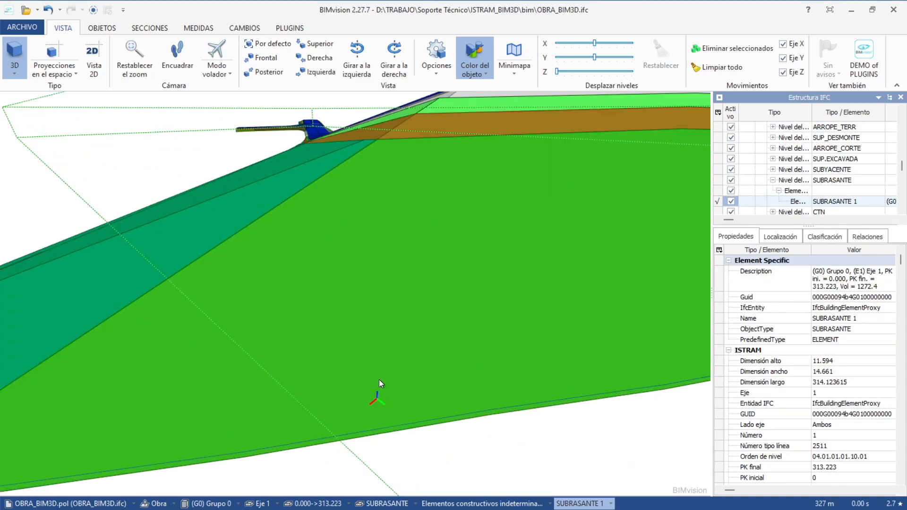
pyautogui.scroll(-5, 379, 373)
pyautogui.click(272, 372)
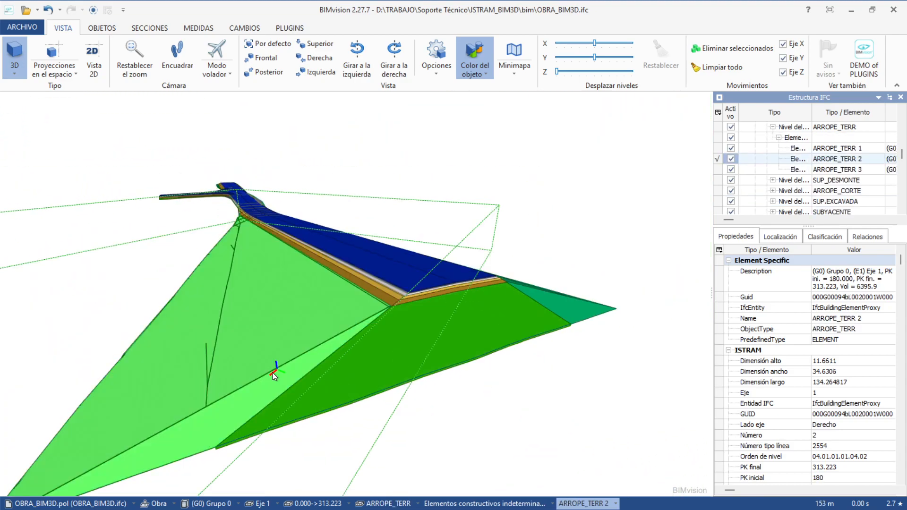
pyautogui.scroll(-3, 254, 388)
pyautogui.scroll(6, 256, 389)
pyautogui.moveTo(256, 389); pyautogui.dragTo(425, 268)
pyautogui.moveTo(409, 236); pyautogui.dragTo(341, 248)
pyautogui.moveTo(459, 246); pyautogui.dragTo(152, 407)
pyautogui.click(391, 273)
pyautogui.scroll(-5, 176, 254)
pyautogui.scroll(5, 252, 305)
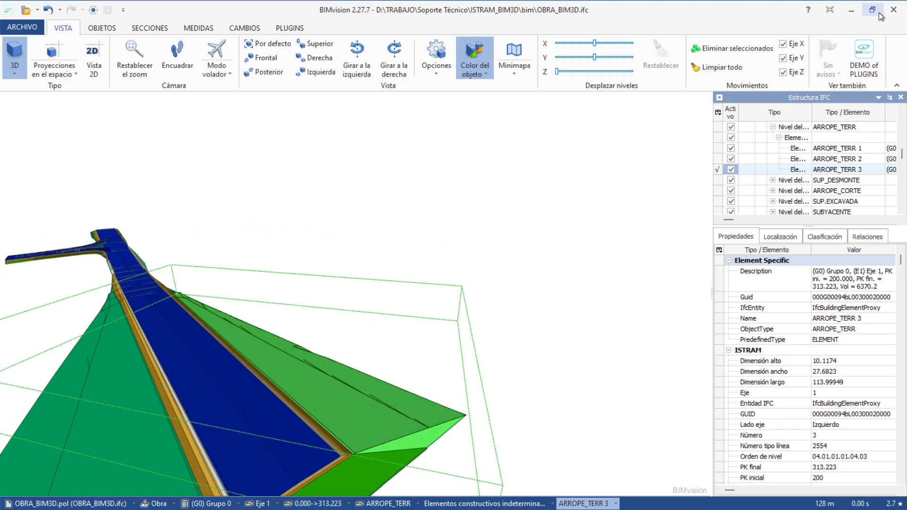
pyautogui.click(894, 9)
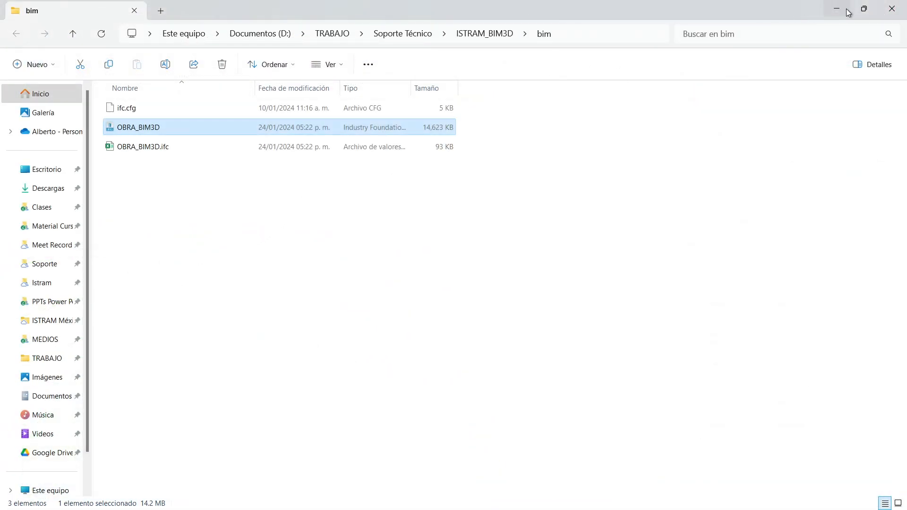
pyautogui.click(893, 8)
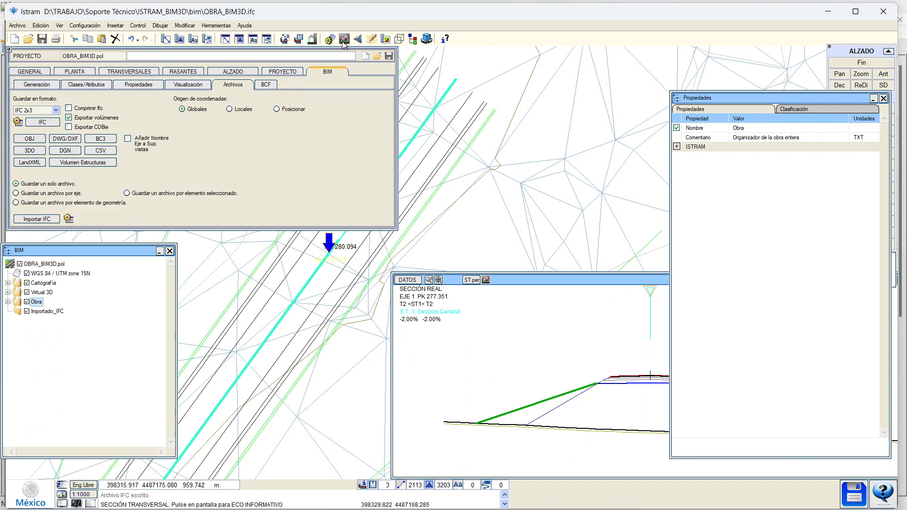
# Create the profile for viewing areas from axis 1's cross section at PK 260.000, and finish profile editing
pyautogui.click(228, 72)
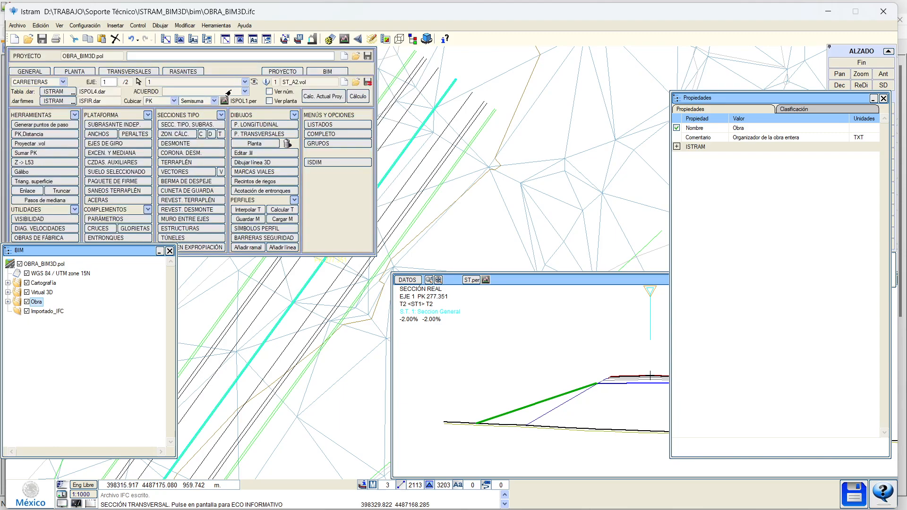
pyautogui.click(229, 100)
pyautogui.click(429, 283)
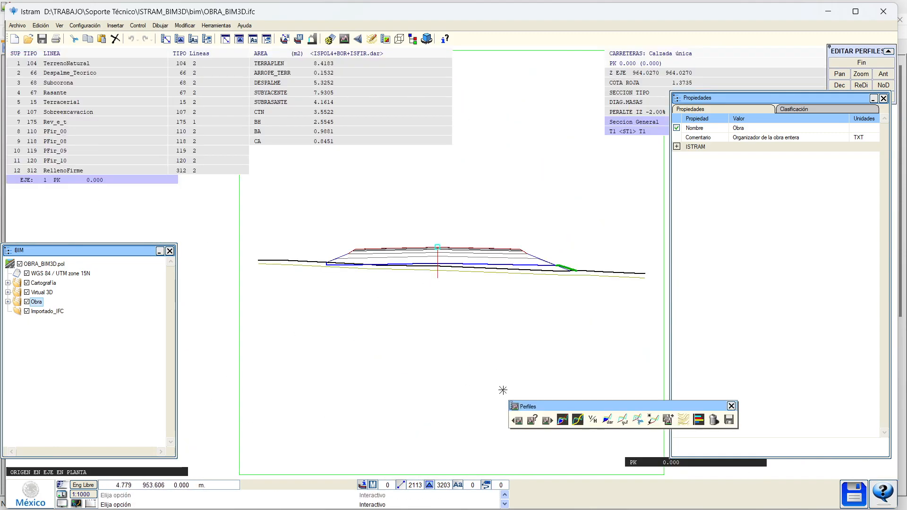
pyautogui.click(683, 420)
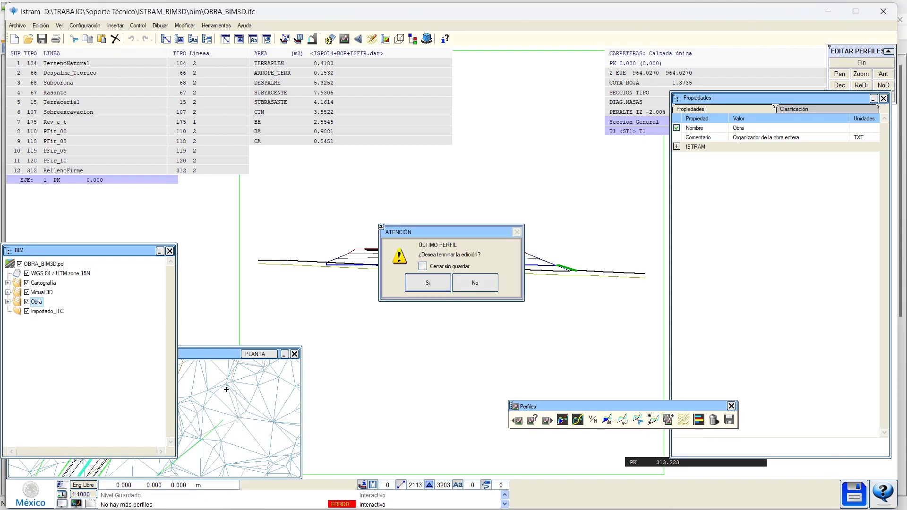
pyautogui.click(428, 283)
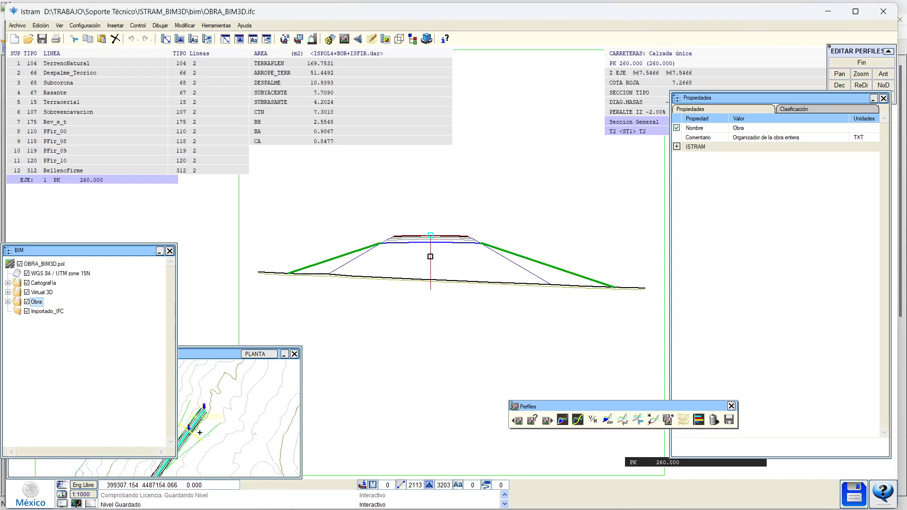
pyautogui.scroll(2, 397, 282)
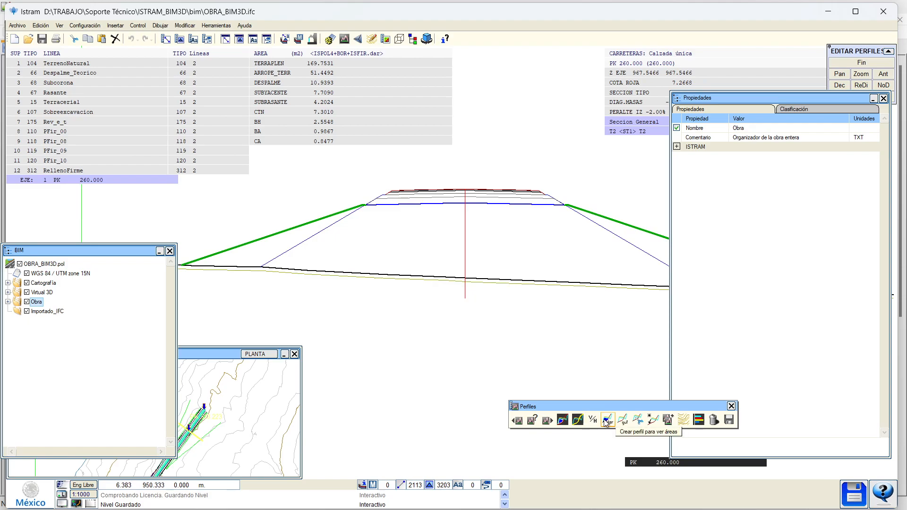
pyautogui.click(606, 422)
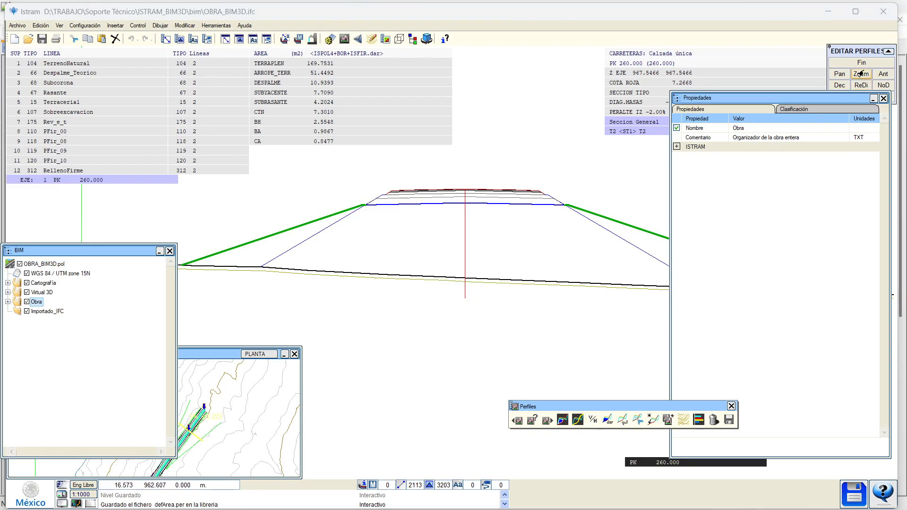
pyautogui.click(433, 285)
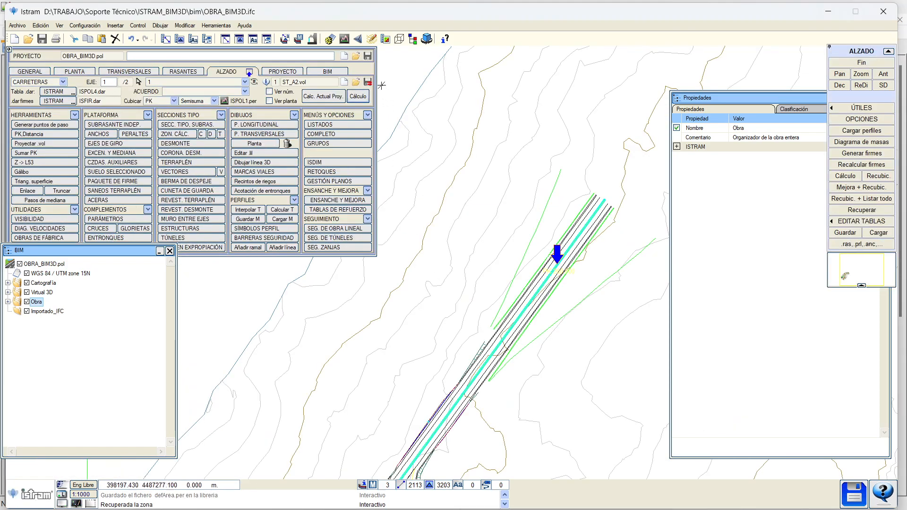
# Load the ISPOL4.dar area definitions from the lib_mex library into the volume calculation tables
pyautogui.click(345, 39)
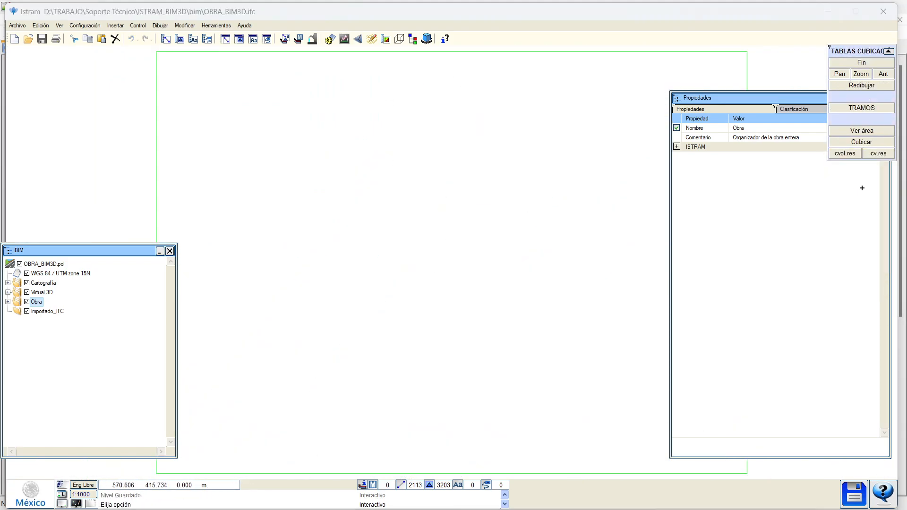
pyautogui.click(402, 56)
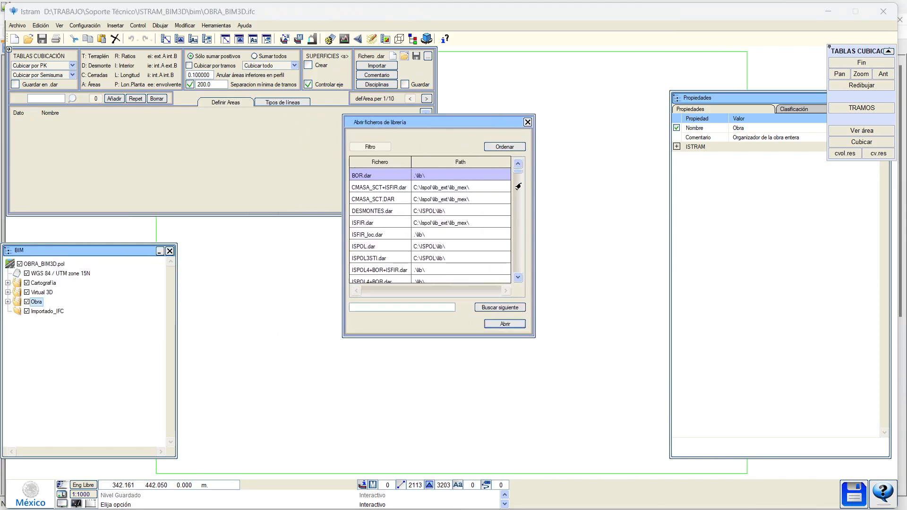
pyautogui.scroll(-5, 518, 187)
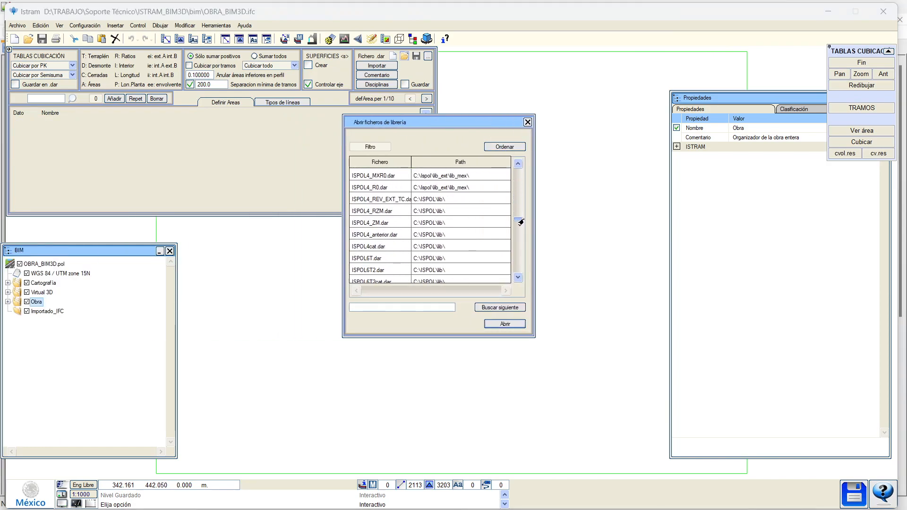
pyautogui.moveTo(520, 222); pyautogui.dragTo(523, 195)
pyautogui.click(405, 202)
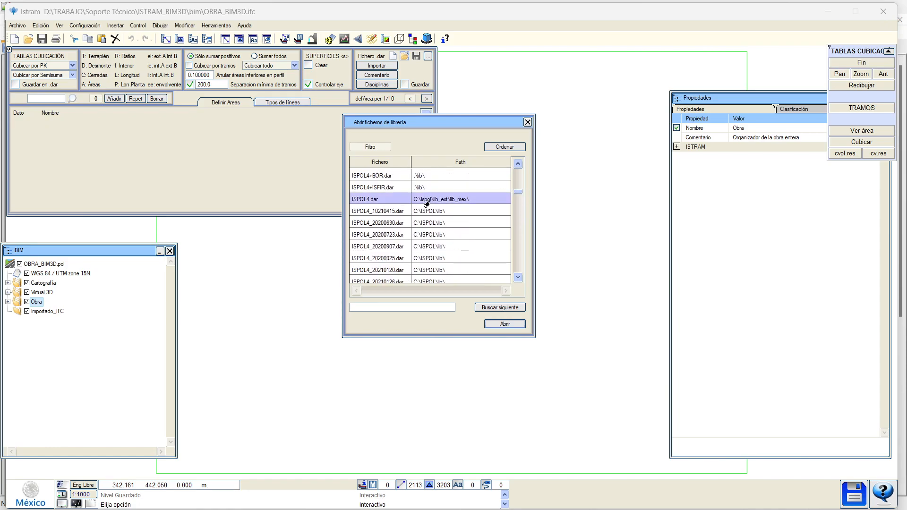
pyautogui.click(493, 326)
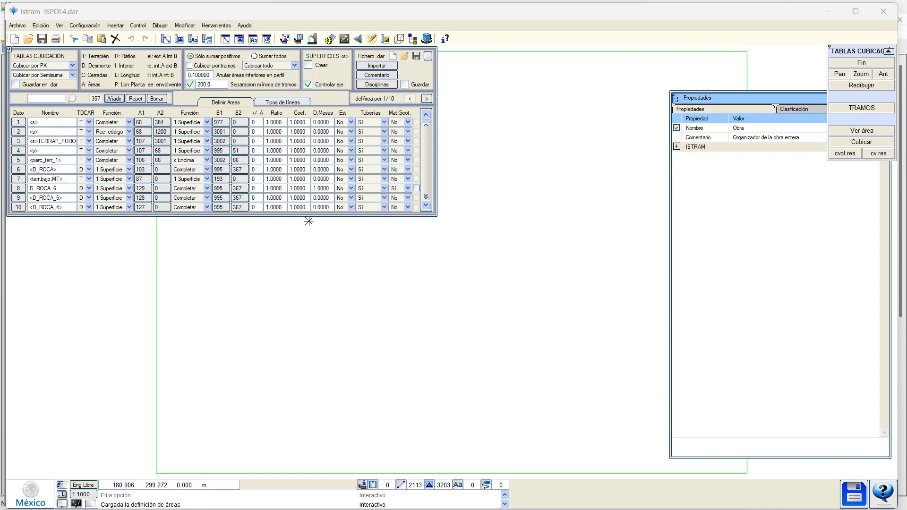
# Examine the last area definitions in the table, previewing CTN and CCC on the sample cross section
pyautogui.click(425, 197)
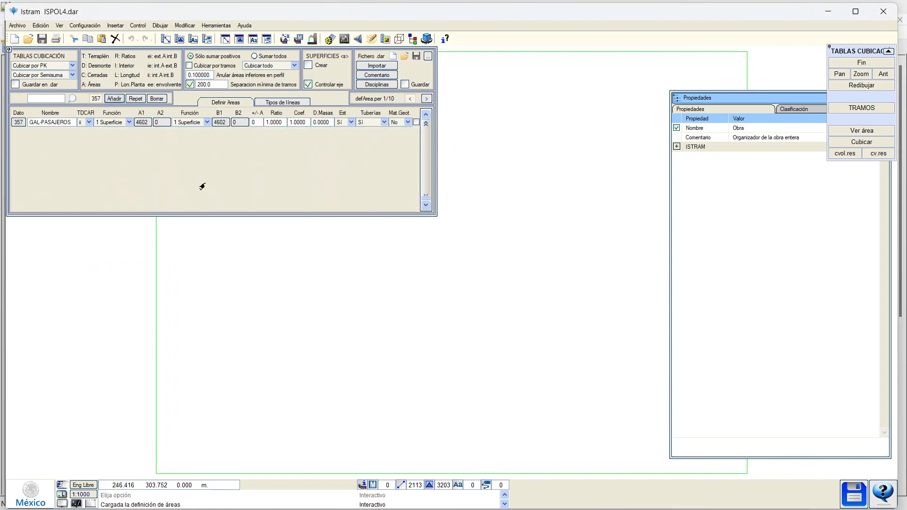
pyautogui.scroll(-2, 69, 194)
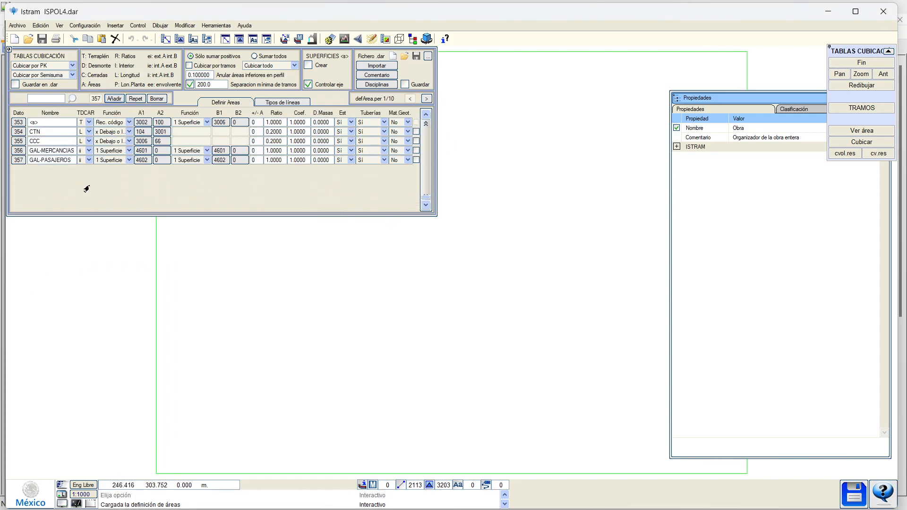
pyautogui.scroll(-1, 85, 187)
pyautogui.click(21, 126)
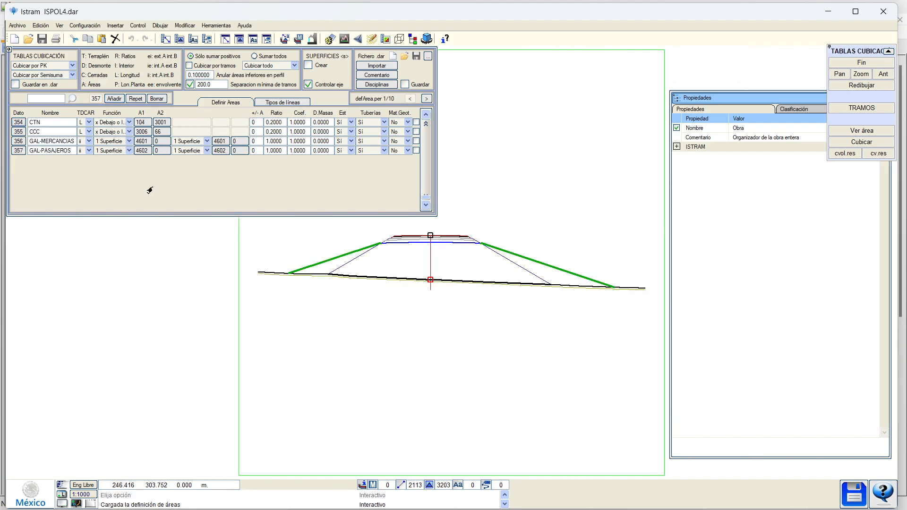
pyautogui.moveTo(339, 273); pyautogui.dragTo(262, 293, button='middle')
pyautogui.scroll(2, 262, 293)
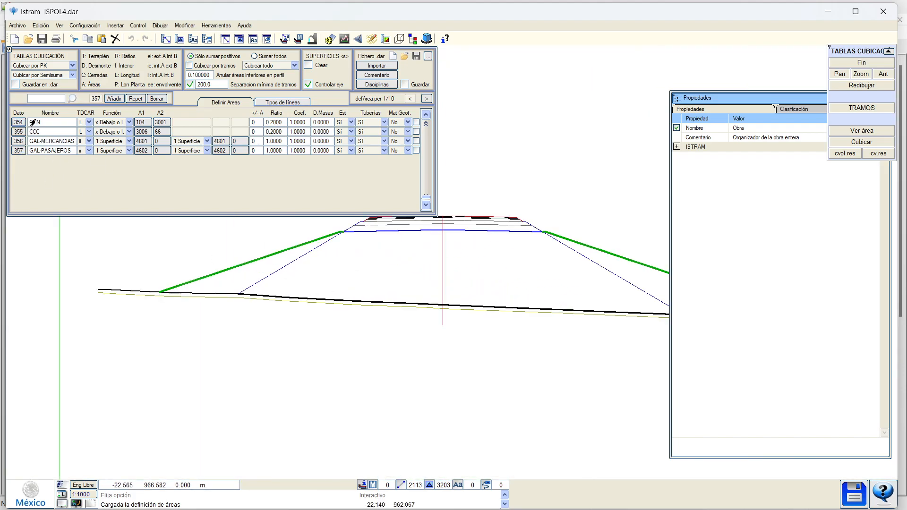
pyautogui.click(19, 132)
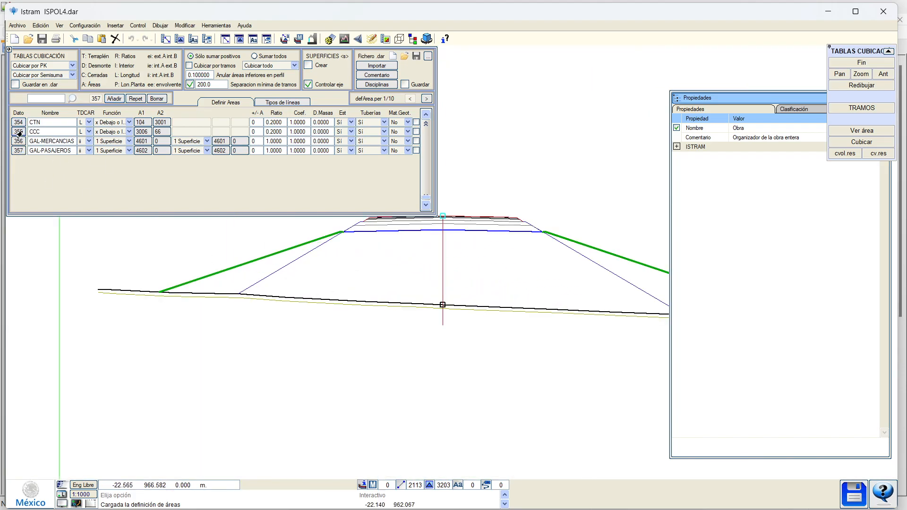
pyautogui.click(18, 133)
# Switch to sample profile 2 and check the first surface (A1) of the CTN definition on its stepped embankment
pyautogui.click(425, 99)
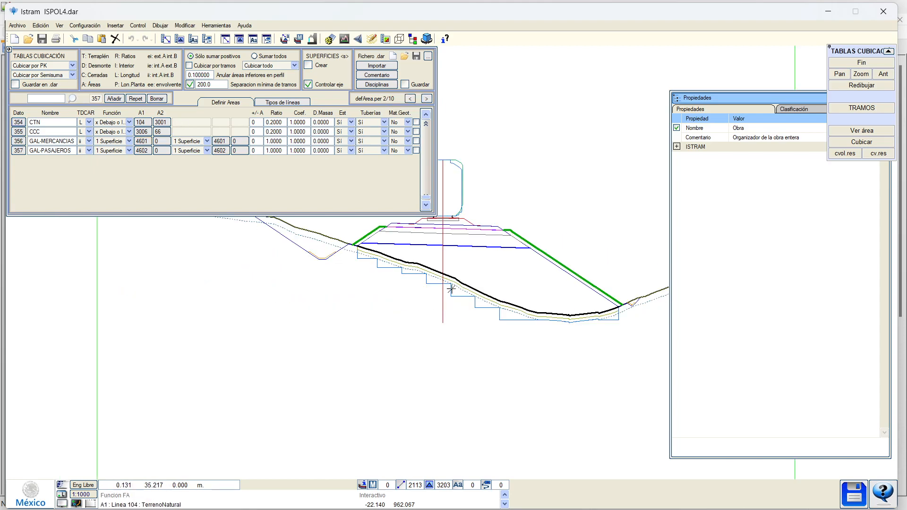
pyautogui.scroll(2, 247, 300)
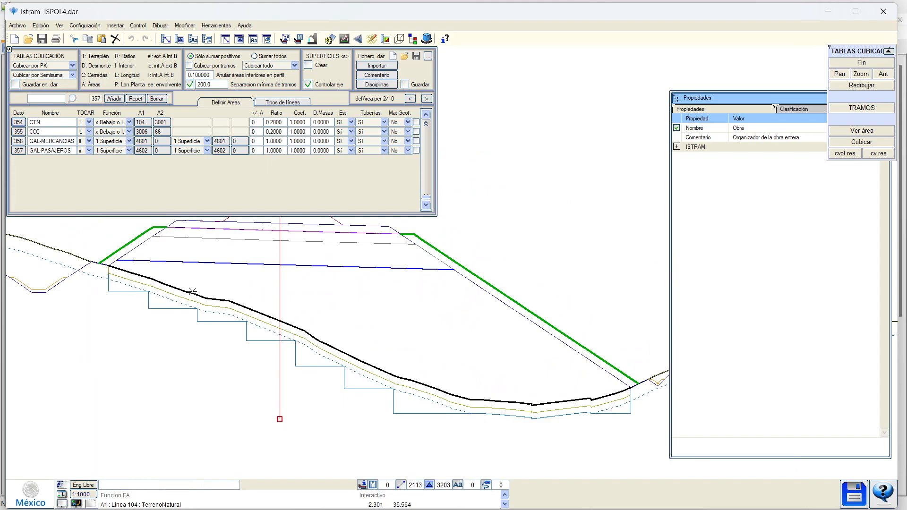
pyautogui.click(138, 123)
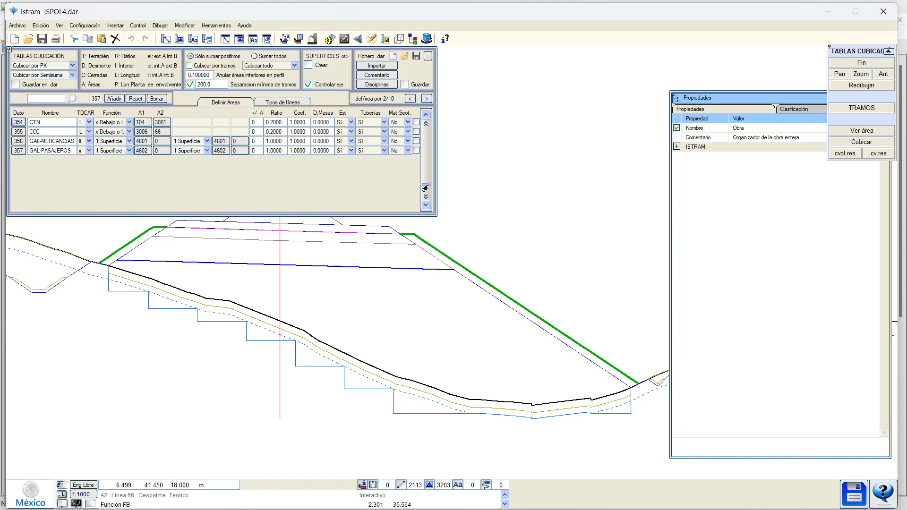
# Go back to area definition 1, preview it on the sample profile and check its first surface (A1)
pyautogui.click(425, 124)
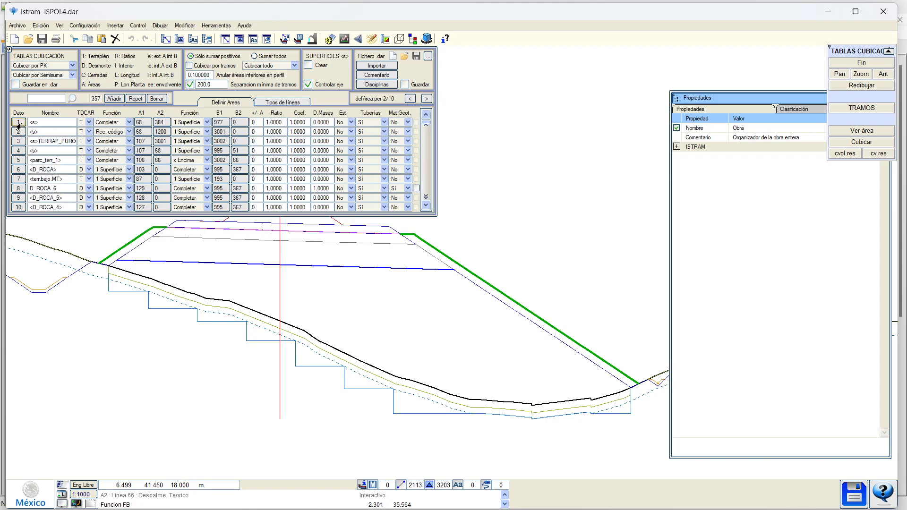
pyautogui.click(18, 123)
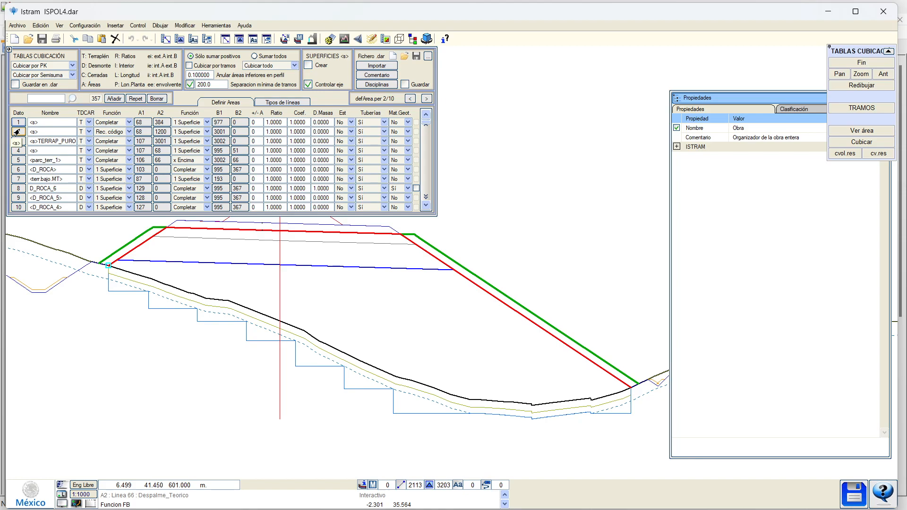
pyautogui.click(139, 122)
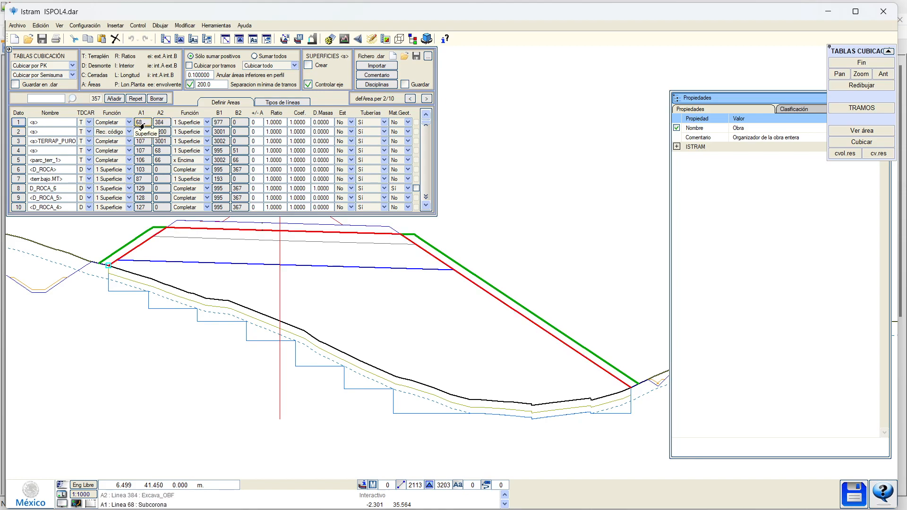
# Check surfaces A1, A2 and B1 of area definition 2 against the stepped embankment section
pyautogui.click(140, 136)
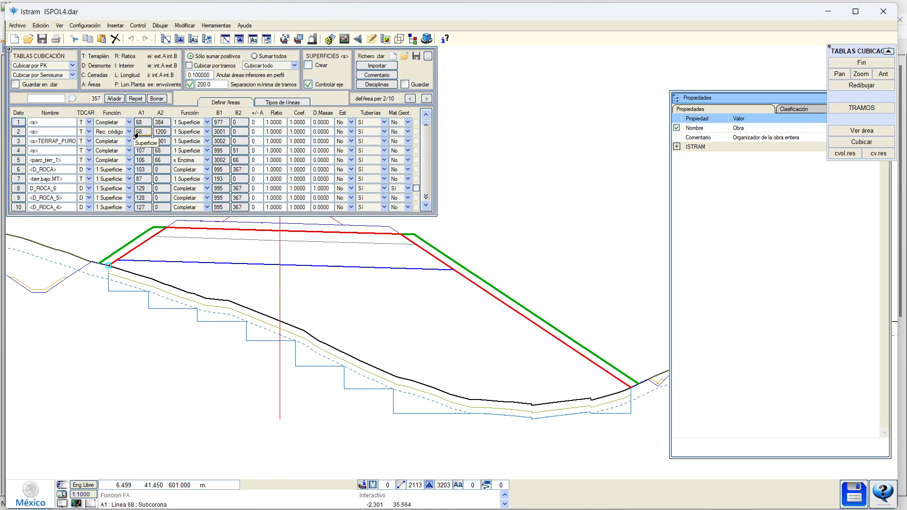
pyautogui.click(155, 135)
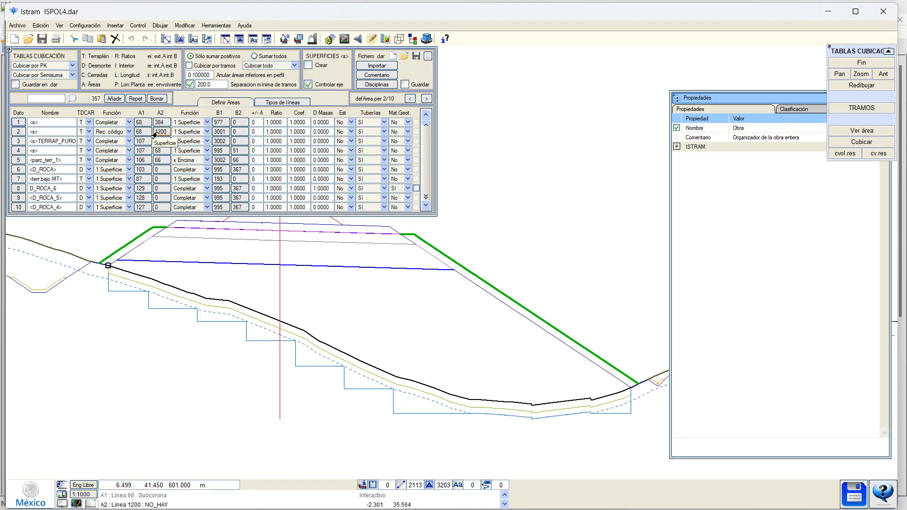
pyautogui.click(214, 134)
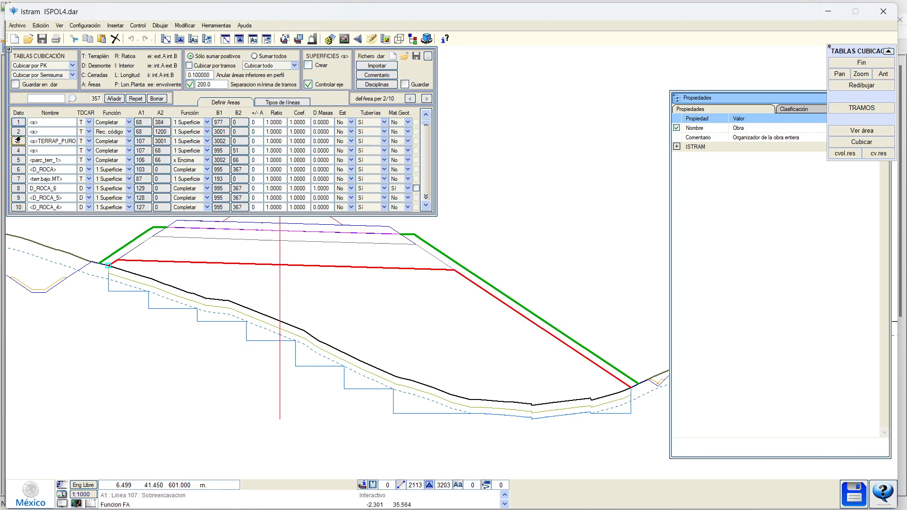
pyautogui.click(205, 132)
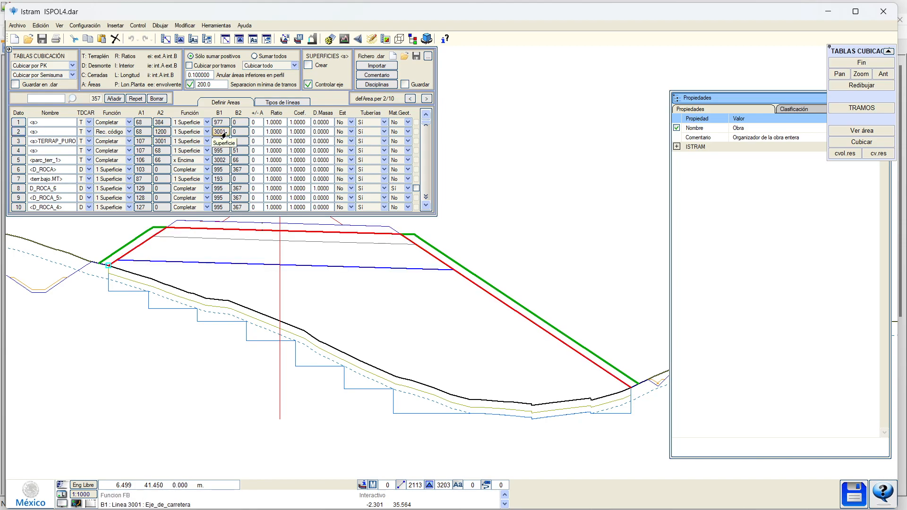
pyautogui.click(185, 160)
pyautogui.click(254, 151)
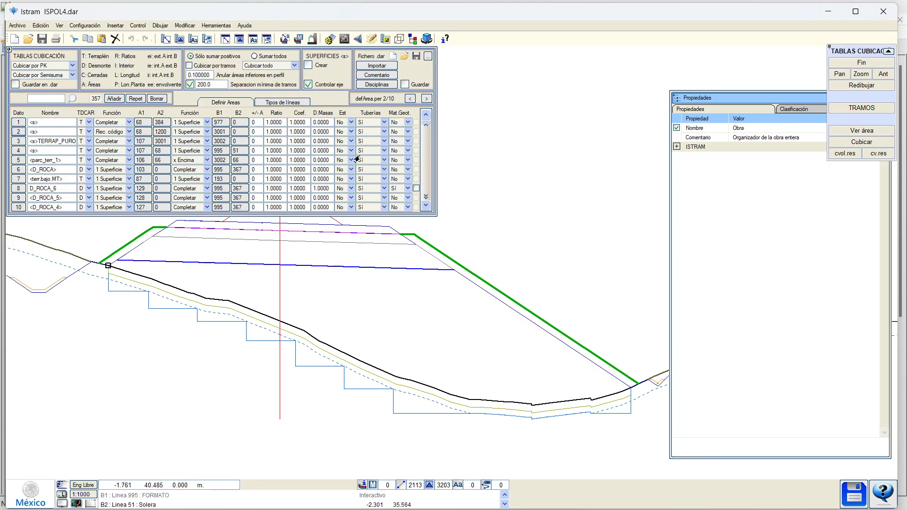
# Switch to sample profile 3 and examine the cut slope, ditch and embankment edge of its section
pyautogui.click(420, 100)
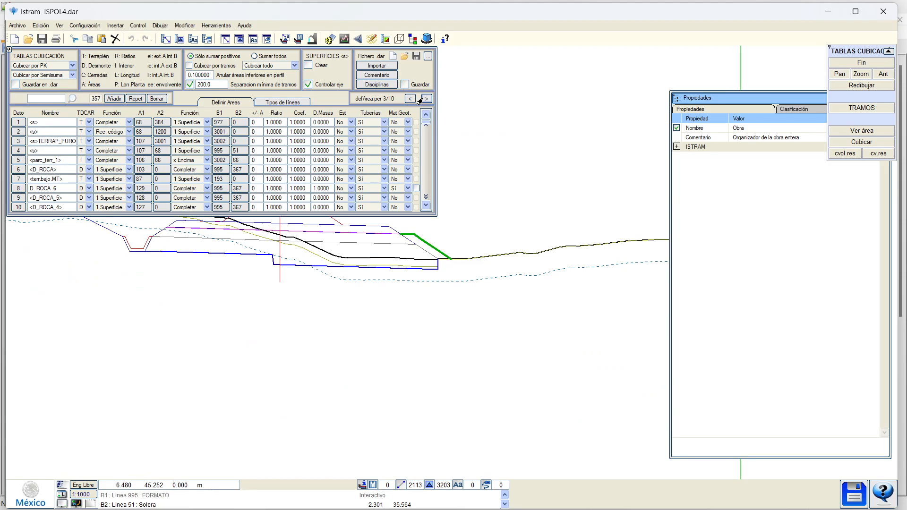
pyautogui.click(420, 100)
pyautogui.click(410, 98)
pyautogui.scroll(6, 235, 269)
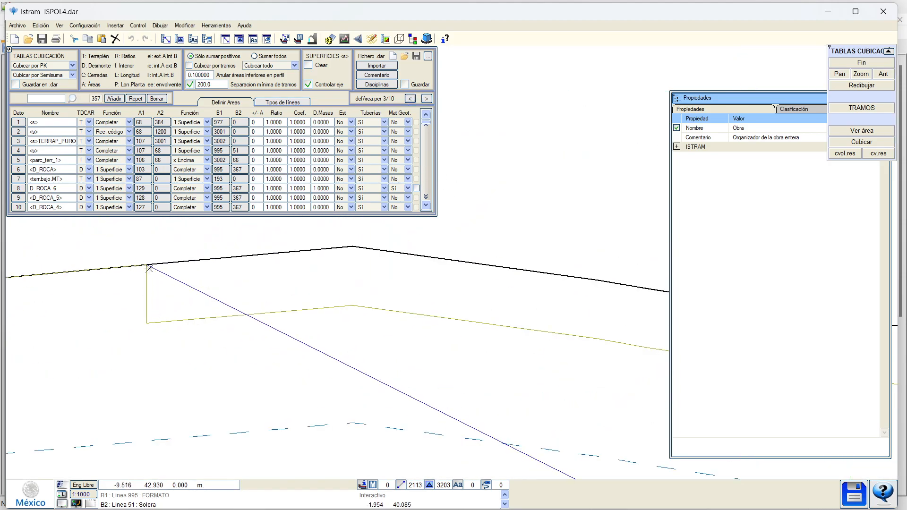
pyautogui.scroll(-3, 160, 280)
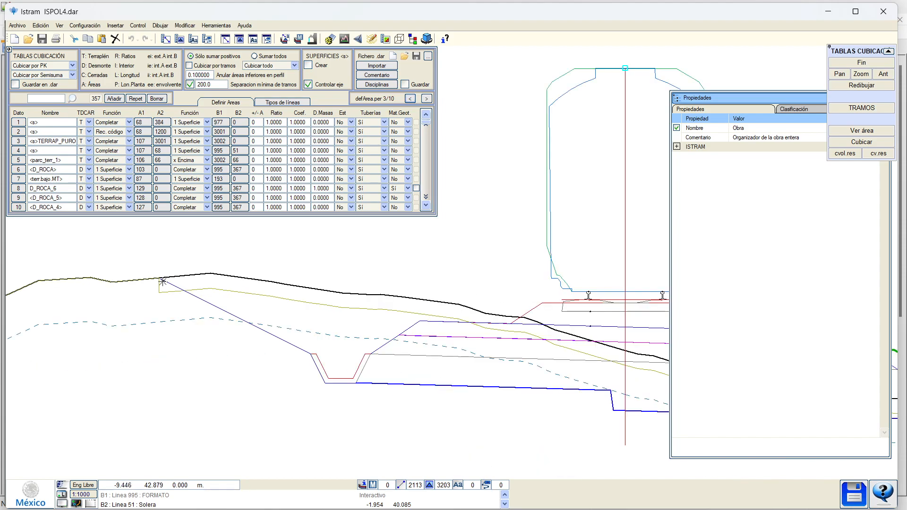
pyautogui.scroll(-2, 303, 314)
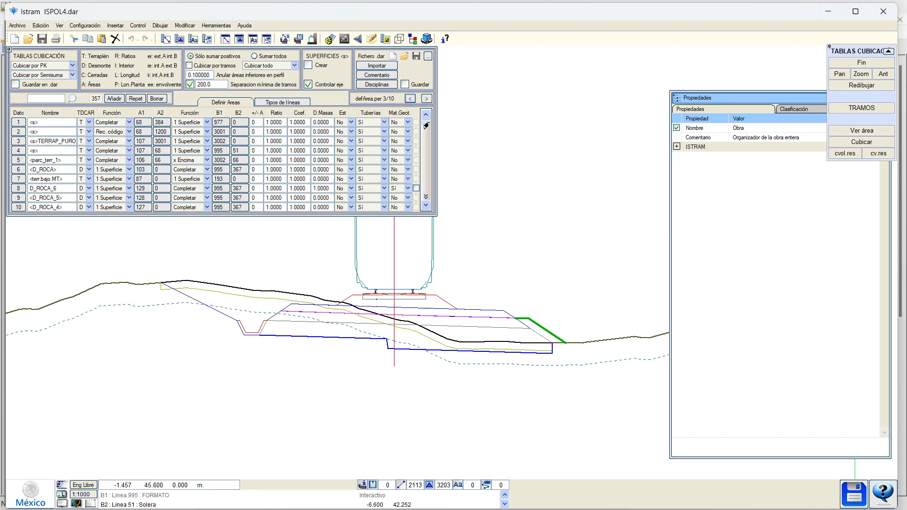
# Show the last area definitions (CTN to GAL-PASAJEROS) in the table and shorten the Properties window
pyautogui.moveTo(421, 125); pyautogui.dragTo(421, 218)
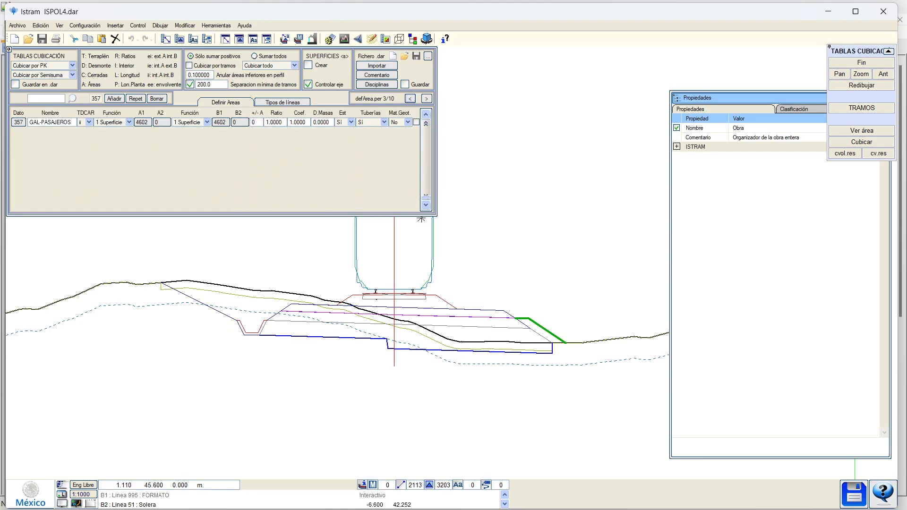
pyautogui.scroll(2, 220, 183)
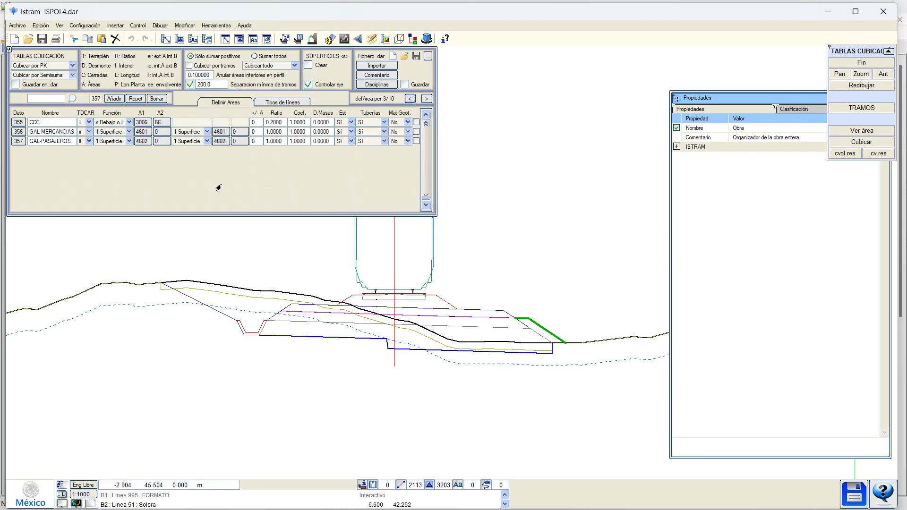
pyautogui.scroll(1, 218, 188)
pyautogui.moveTo(324, 287); pyautogui.dragTo(274, 281, button='middle')
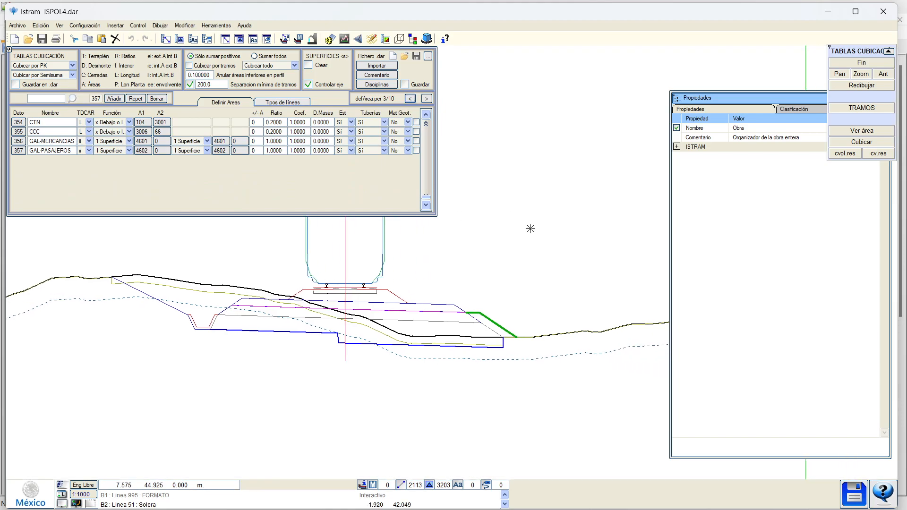
pyautogui.moveTo(779, 90); pyautogui.dragTo(864, 168)
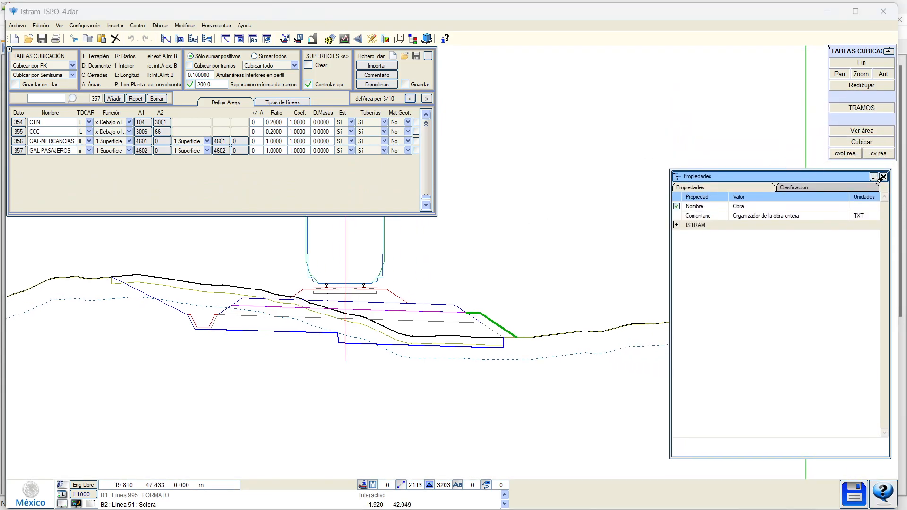
# Open the Istram Novedades 01/2024 release notes in the browser and look through the list to its end
pyautogui.click(244, 25)
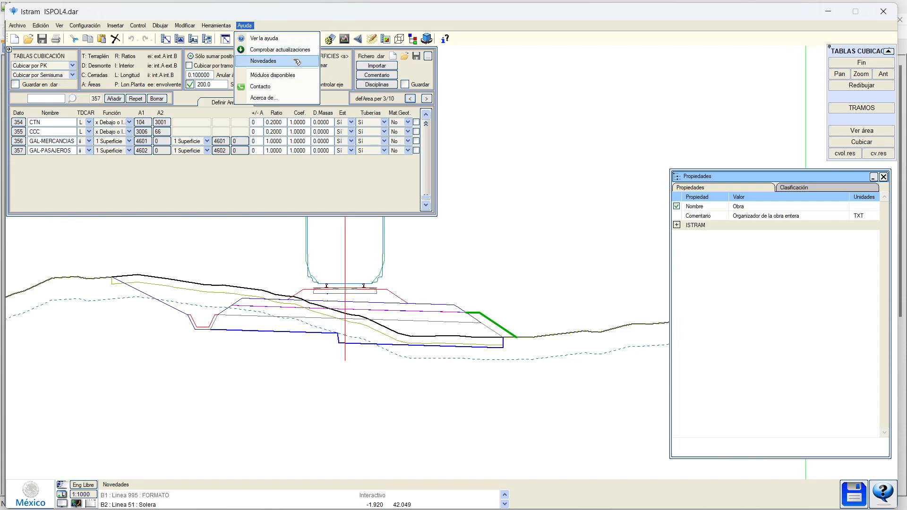
pyautogui.click(249, 234)
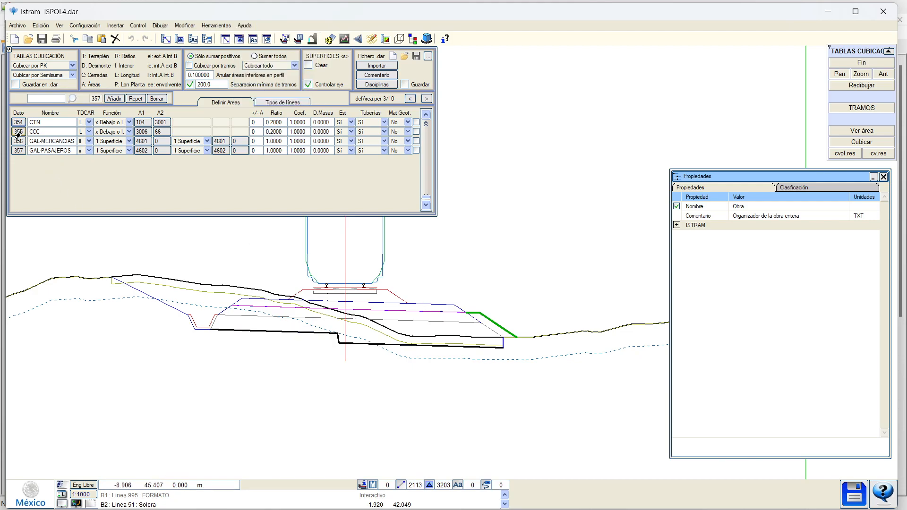
pyautogui.click(245, 26)
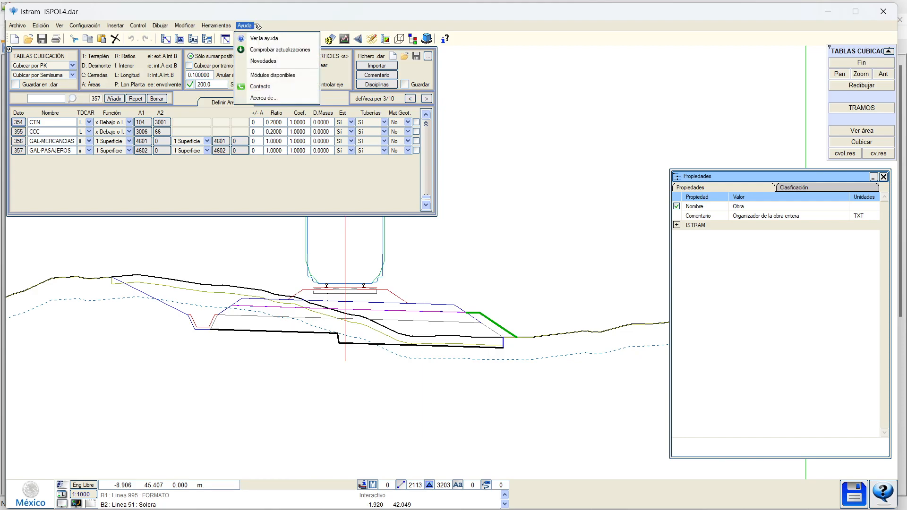
pyautogui.click(269, 61)
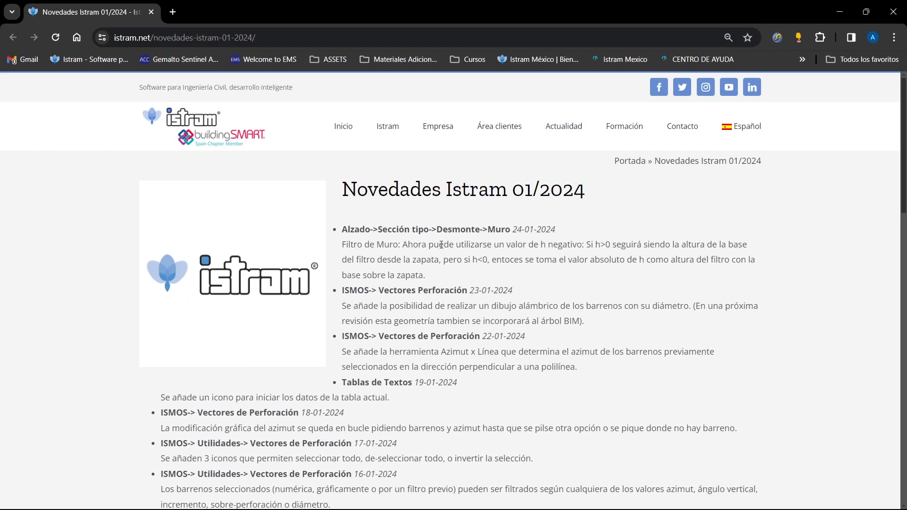
pyautogui.scroll(-8, 444, 242)
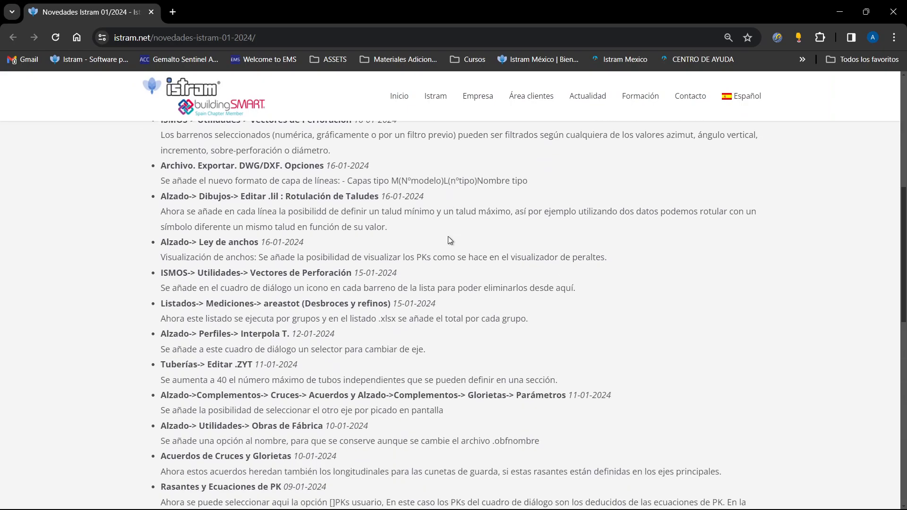
pyautogui.scroll(-12, 448, 237)
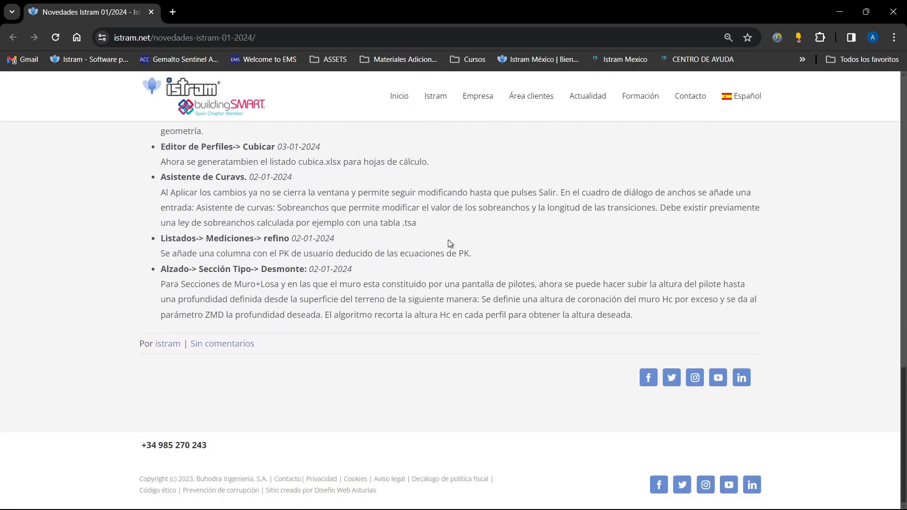
# Examine the dated January entries from Tablas de Peraltes back towards the newest updates, and close the release notes page
pyautogui.scroll(6, 378, 290)
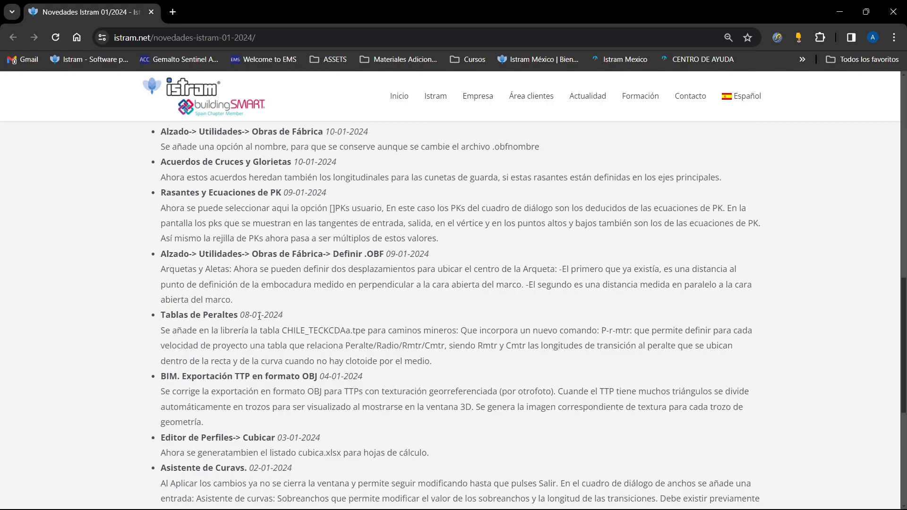
pyautogui.moveTo(239, 314); pyautogui.dragTo(283, 316)
pyautogui.scroll(1, 376, 320)
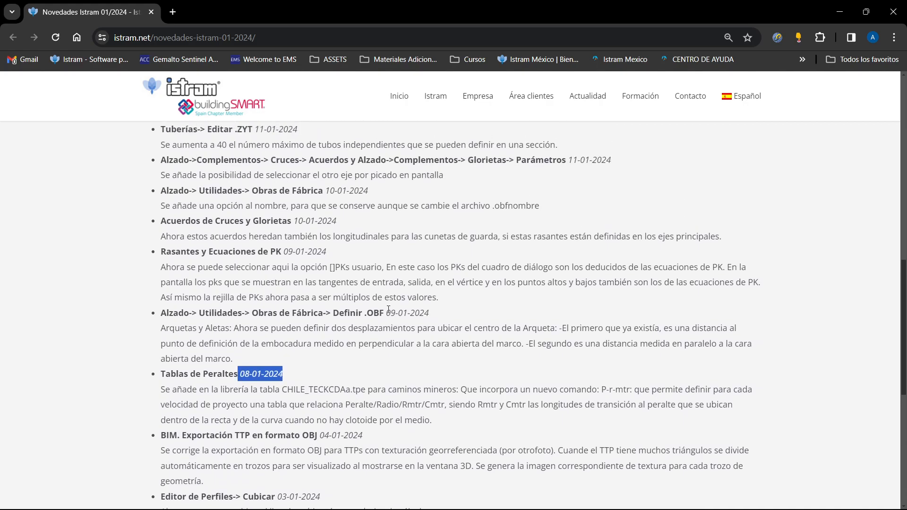
pyautogui.moveTo(389, 312); pyautogui.dragTo(441, 314)
pyautogui.moveTo(299, 251); pyautogui.dragTo(335, 236)
pyautogui.scroll(2, 273, 328)
pyautogui.scroll(4, 297, 310)
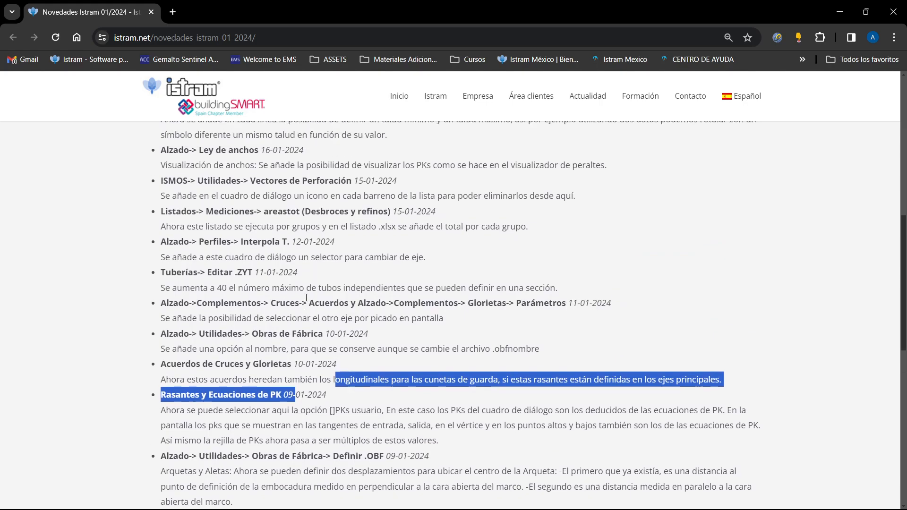
pyautogui.scroll(2, 321, 243)
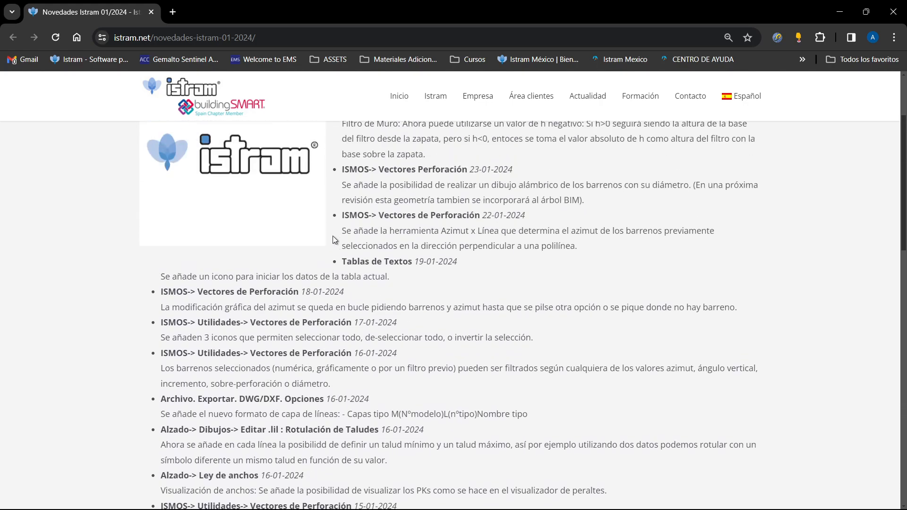
pyautogui.click(152, 11)
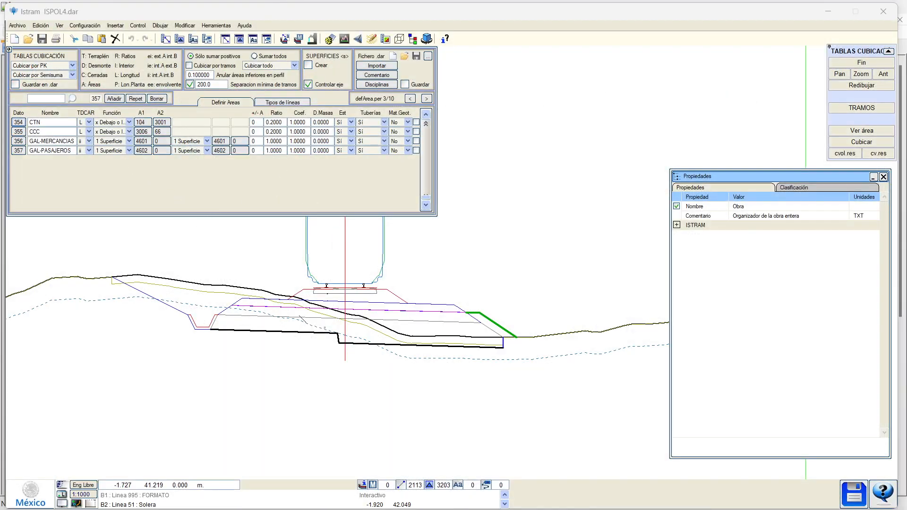
# Step back through the sample profiles to compare profile 1 and return to the stepped embankment of profile 2
pyautogui.scroll(2, 264, 304)
pyautogui.scroll(-2, 243, 285)
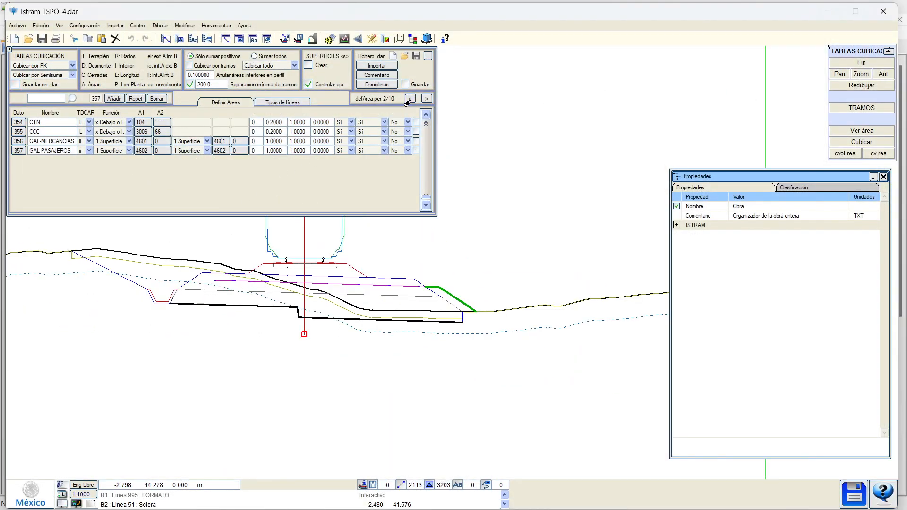
pyautogui.click(410, 98)
pyautogui.click(410, 98)
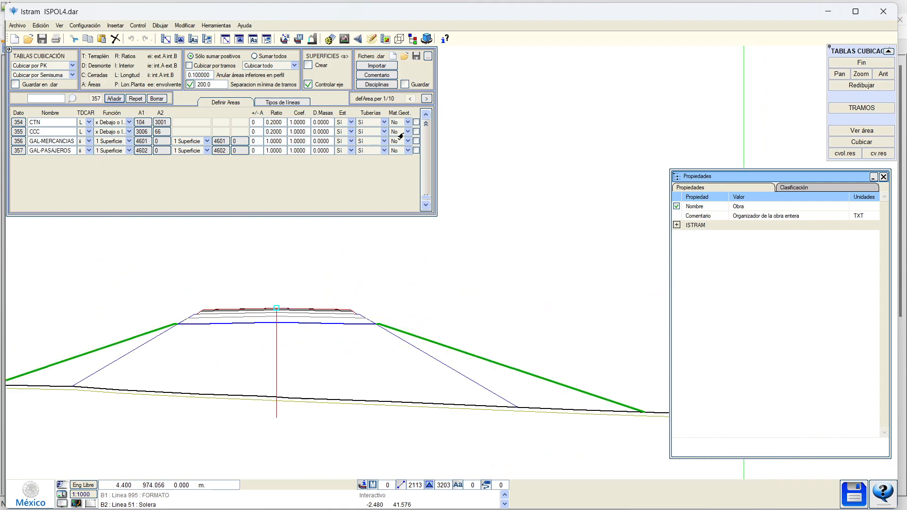
pyautogui.click(426, 98)
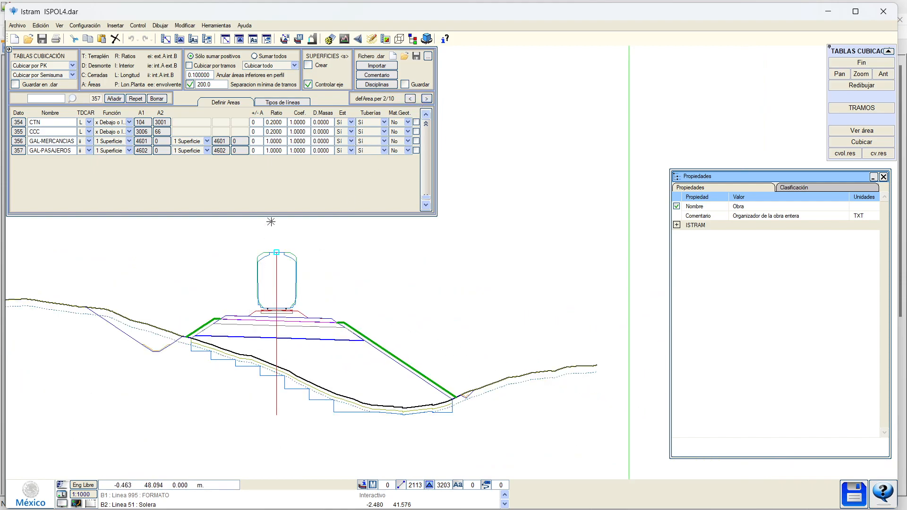
# Add a new area definition and pick the theoretical stripping line (type 66) on the section as its surface A1
pyautogui.click(113, 98)
pyautogui.click(141, 161)
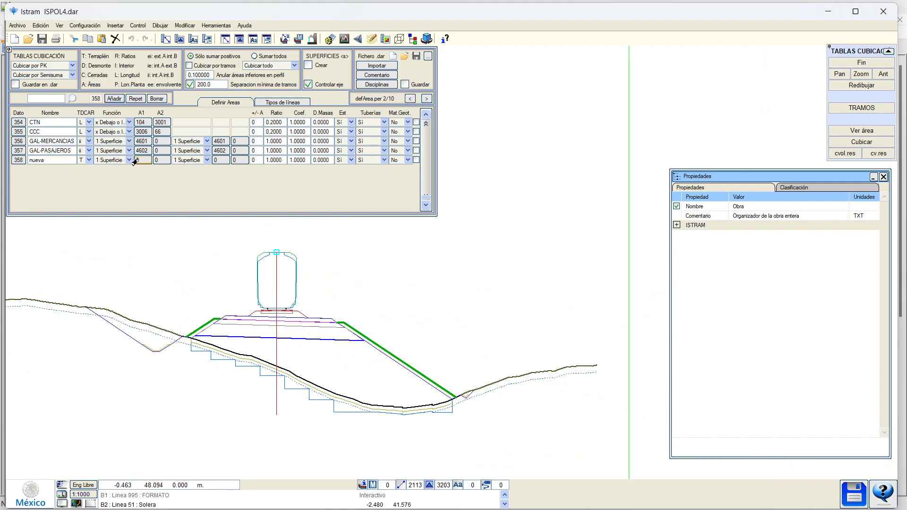
pyautogui.scroll(2, 204, 357)
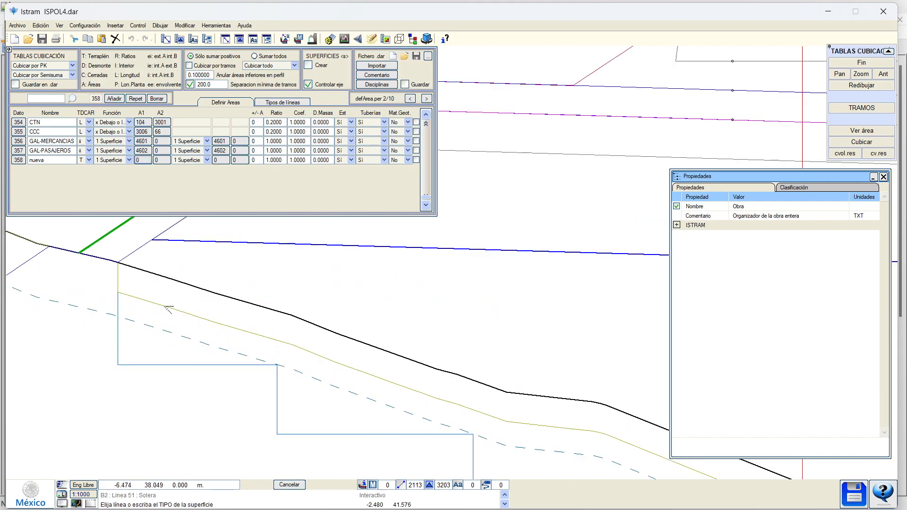
pyautogui.click(27, 239)
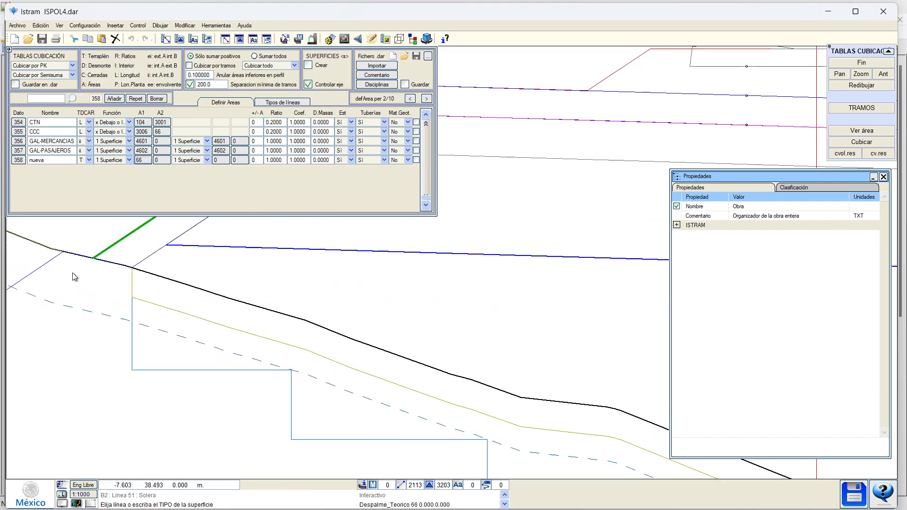
# Set the new area definition's type to L (Longitud), keeping the 1 Superficie function
pyautogui.click(129, 160)
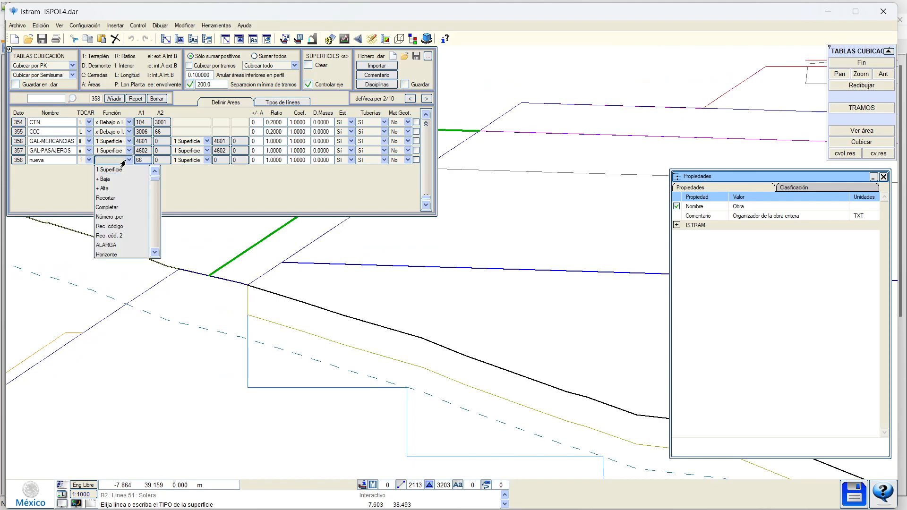
pyautogui.click(78, 160)
pyautogui.click(81, 226)
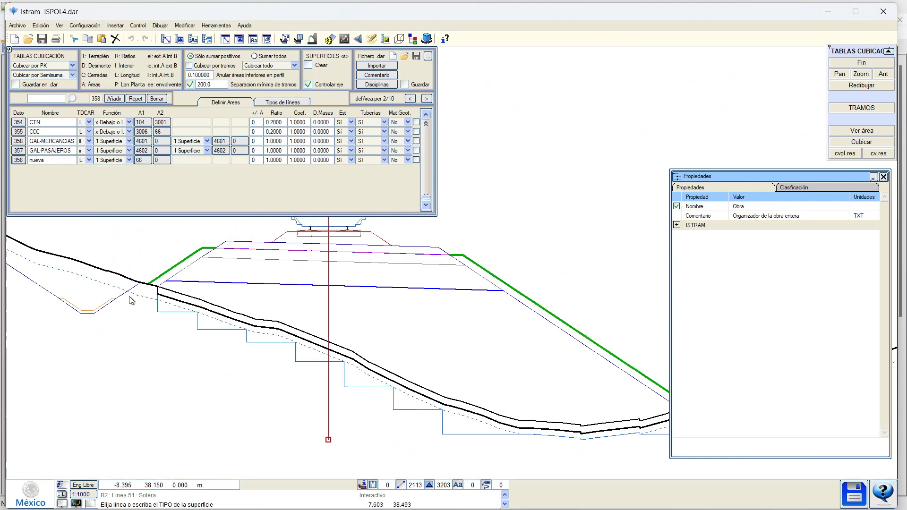
pyautogui.moveTo(82, 270); pyautogui.dragTo(230, 285, button='middle')
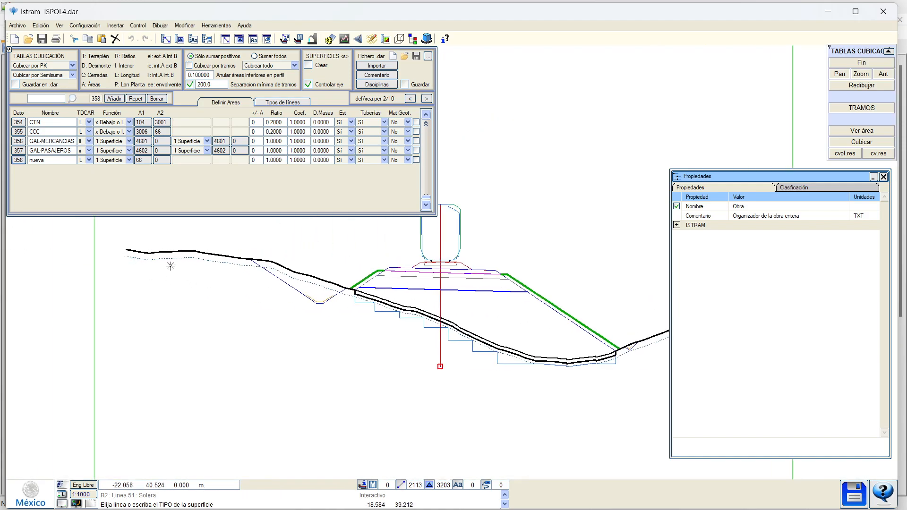
pyautogui.click(89, 159)
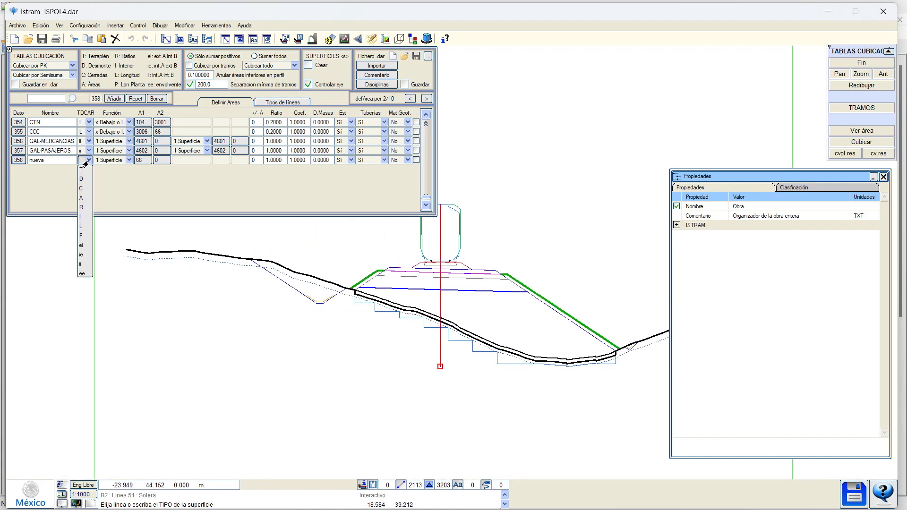
pyautogui.click(146, 177)
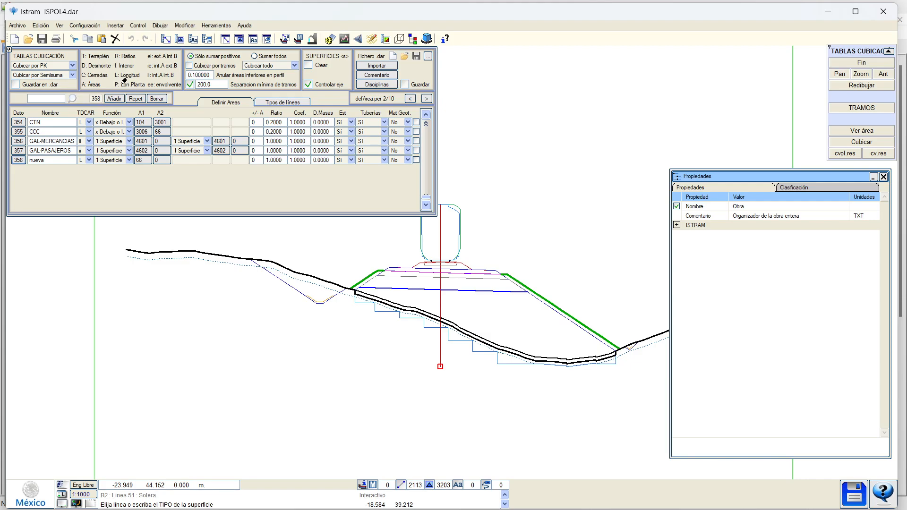
# Change the new area definition's type to P (Lon Planta) and show it on the section
pyautogui.moveTo(359, 333); pyautogui.dragTo(322, 334, button='middle')
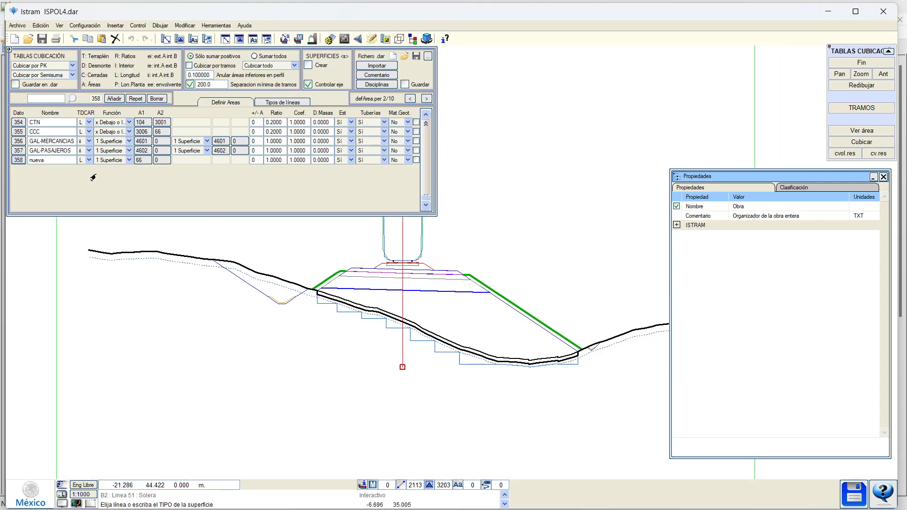
pyautogui.click(89, 160)
pyautogui.click(93, 206)
pyautogui.click(17, 161)
pyautogui.moveTo(104, 253)
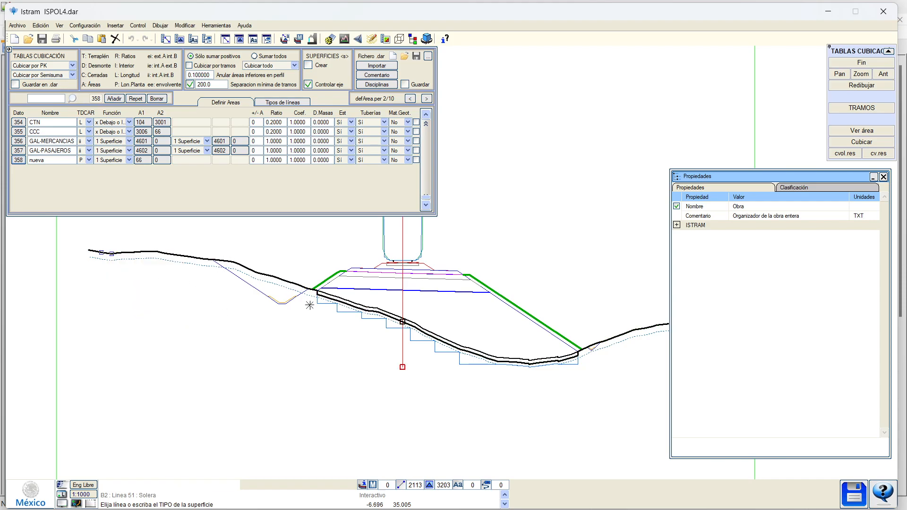
pyautogui.moveTo(376, 338); pyautogui.dragTo(297, 322, button='middle')
pyautogui.scroll(2, 271, 293)
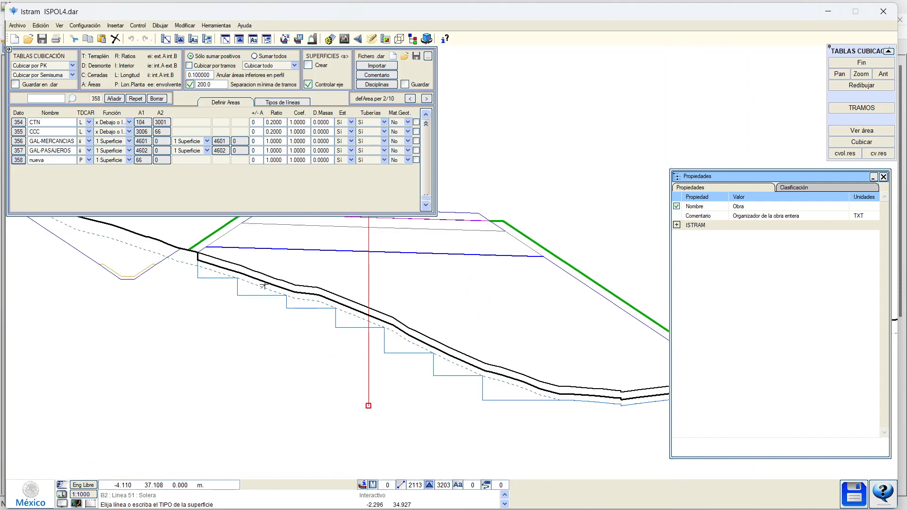
# Start a blank .dar table, add an area definition and name it <s>
pyautogui.click(393, 57)
pyautogui.click(114, 98)
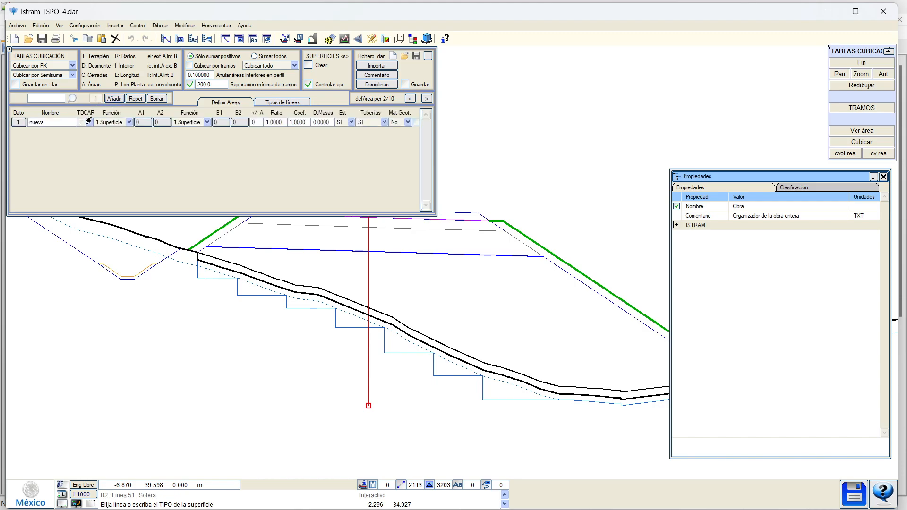
pyautogui.click(65, 123)
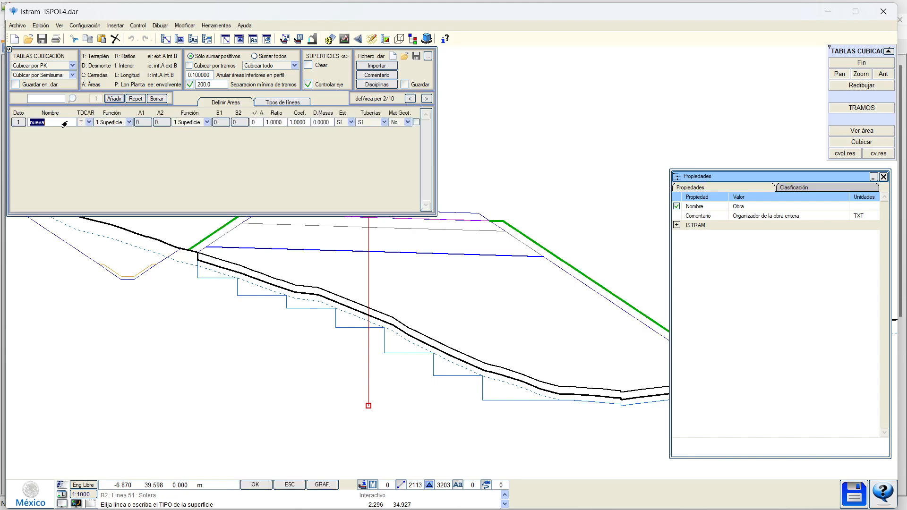
pyautogui.write('<s>')
pyautogui.press('Return')
# Set the <s> definition's first function to Recortar, picking the natural terrain (104) as A1 and the Subcorona line (68) as A2
pyautogui.click(105, 124)
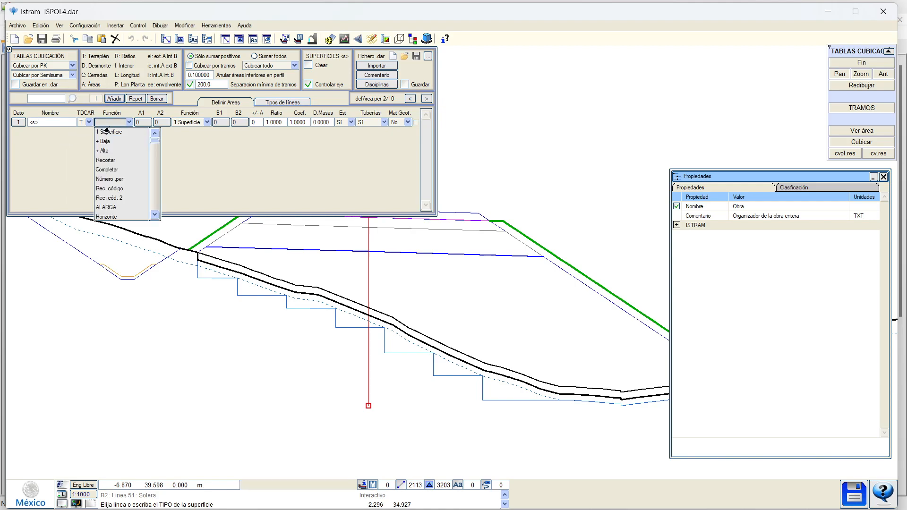
pyautogui.click(107, 160)
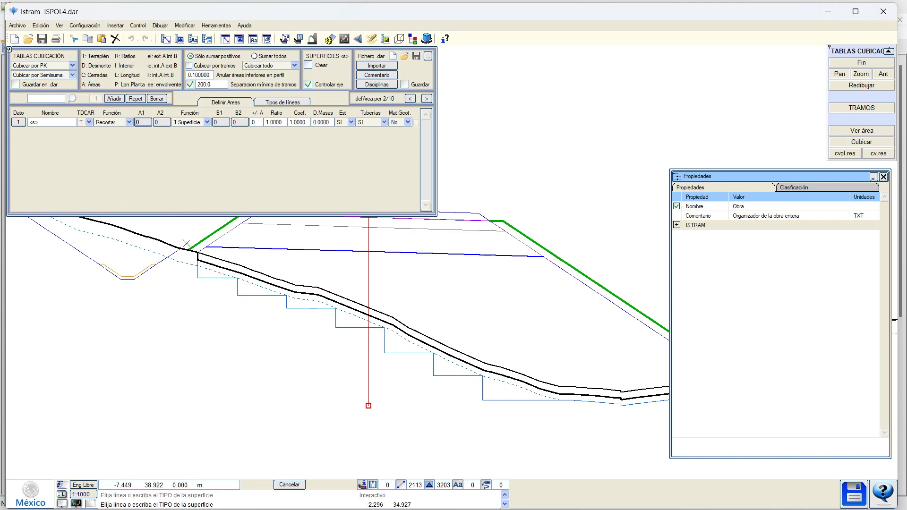
pyautogui.scroll(3, 210, 256)
pyautogui.click(204, 253)
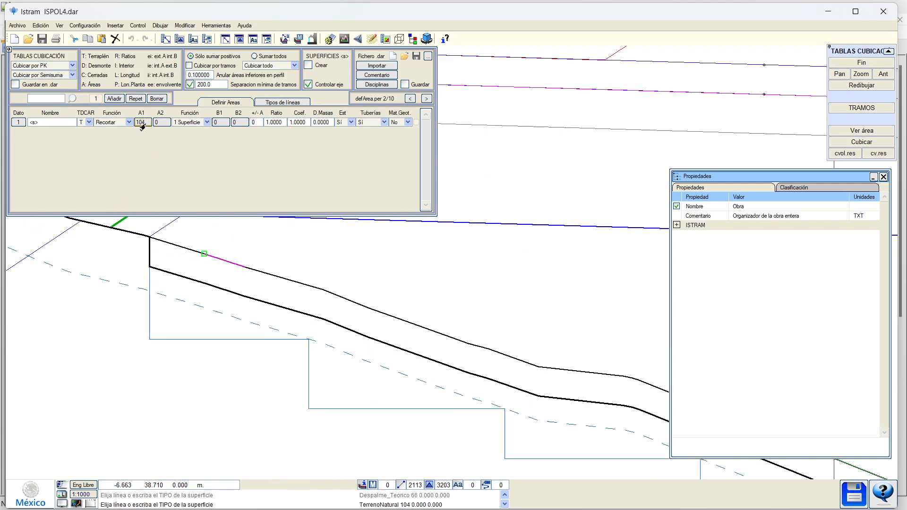
pyautogui.click(161, 122)
pyautogui.scroll(3, 188, 259)
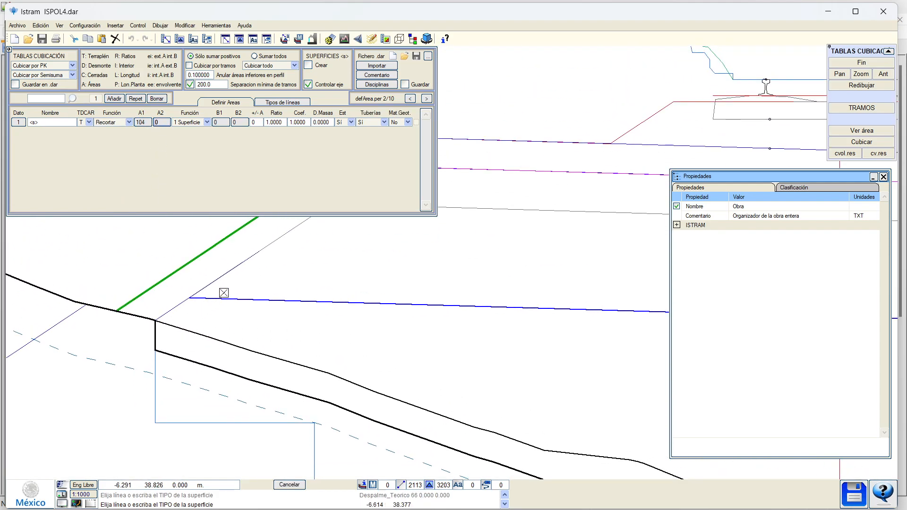
pyautogui.click(181, 307)
# Set surface B1 of the <s> definition to 1000 and draw the trimmed surface on the section
pyautogui.click(218, 123)
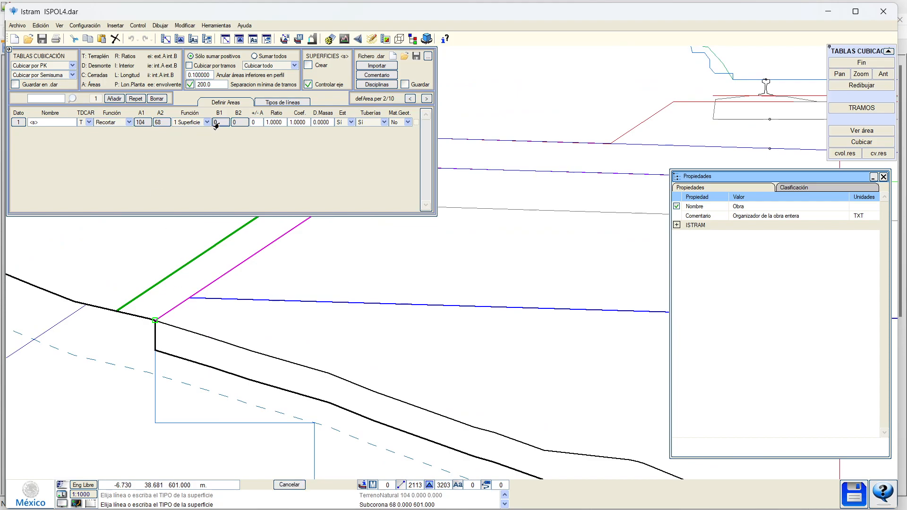
pyautogui.write('100')
pyautogui.press('BackSpace')
pyautogui.press('Return')
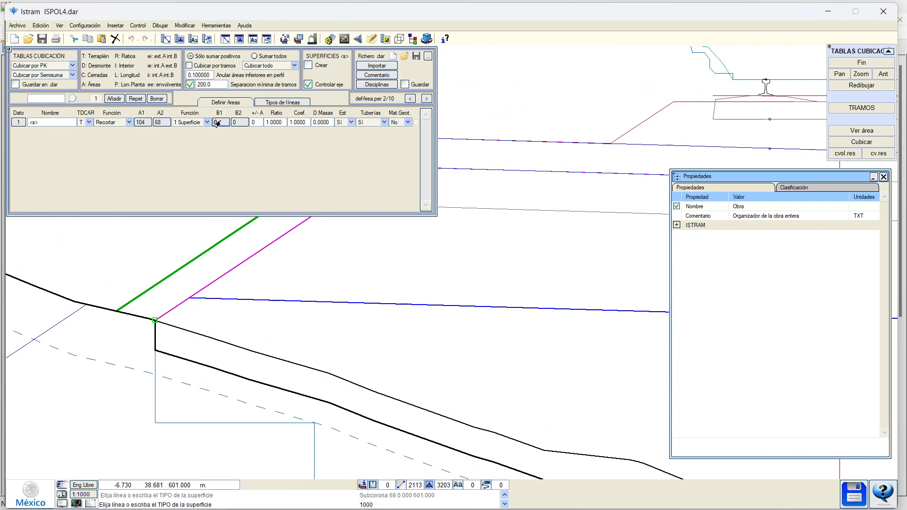
pyautogui.scroll(-2, 318, 306)
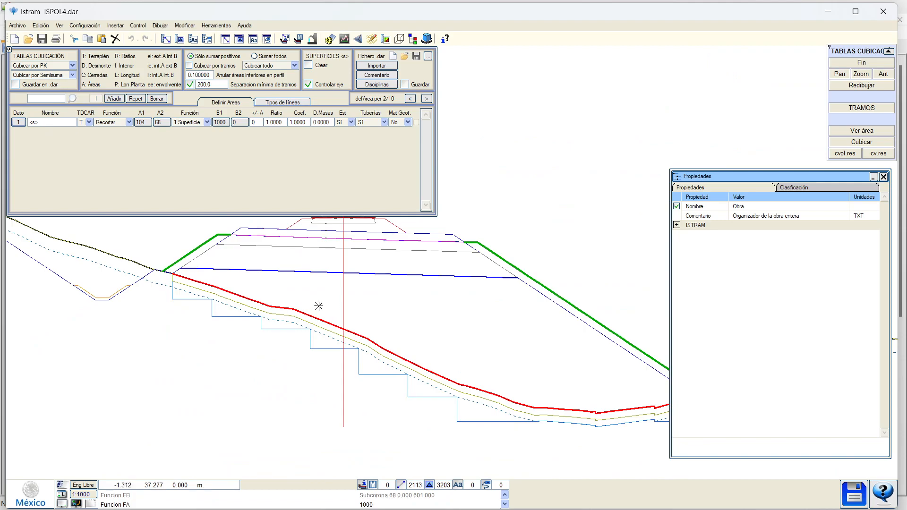
pyautogui.scroll(-2, 322, 304)
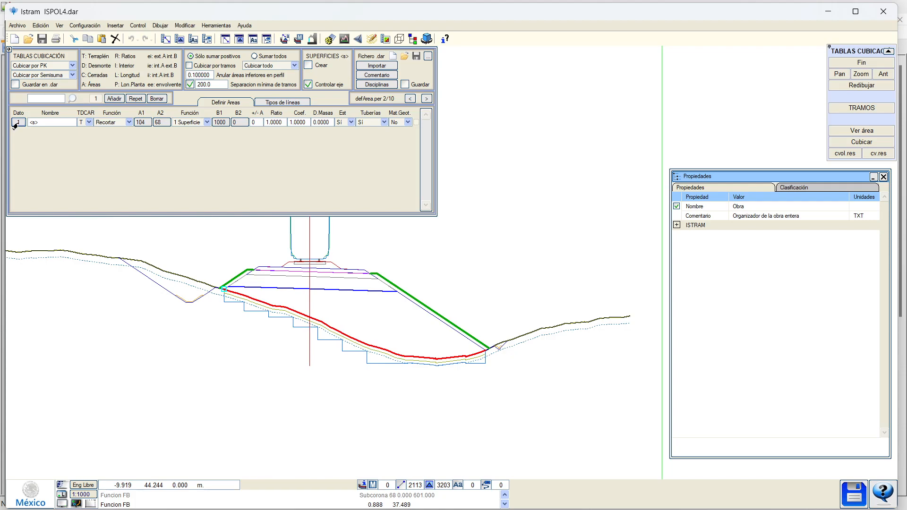
# Add a second area definition of type L and pick the trimmed surface 1000 as its A1
pyautogui.click(113, 98)
pyautogui.click(86, 133)
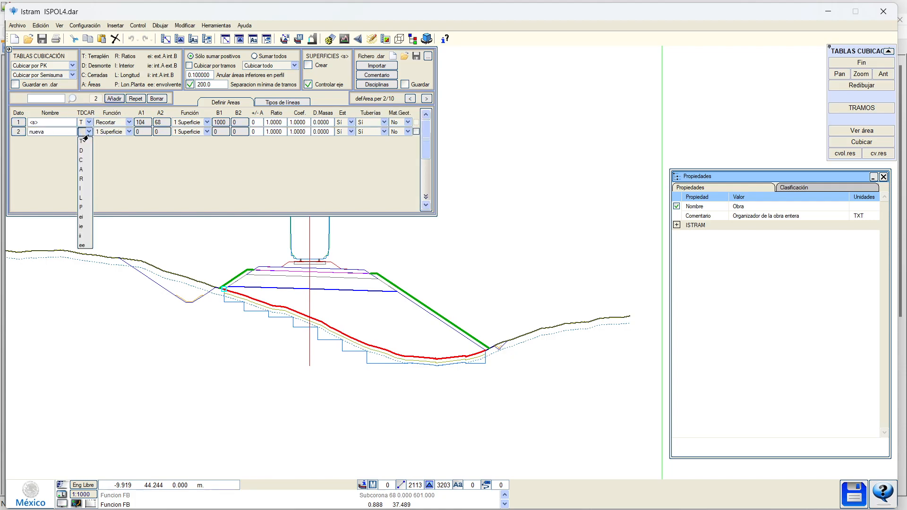
pyautogui.click(81, 199)
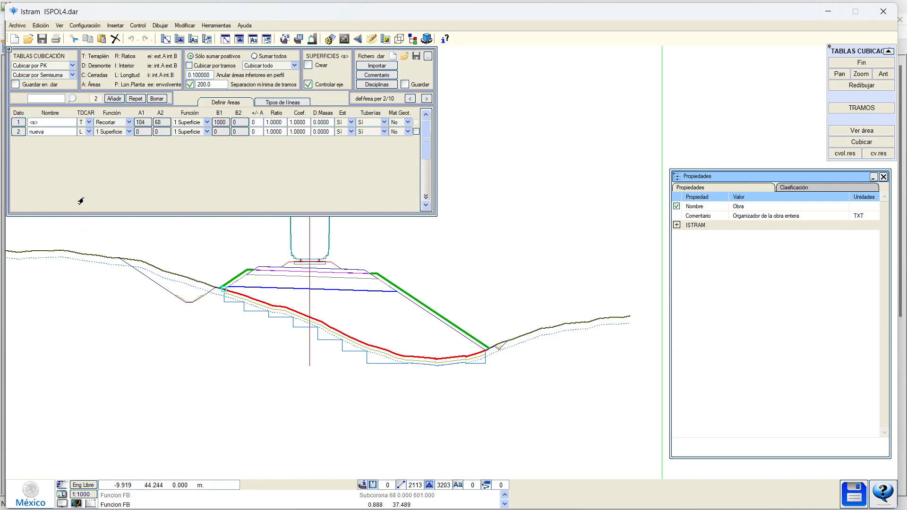
pyautogui.click(140, 133)
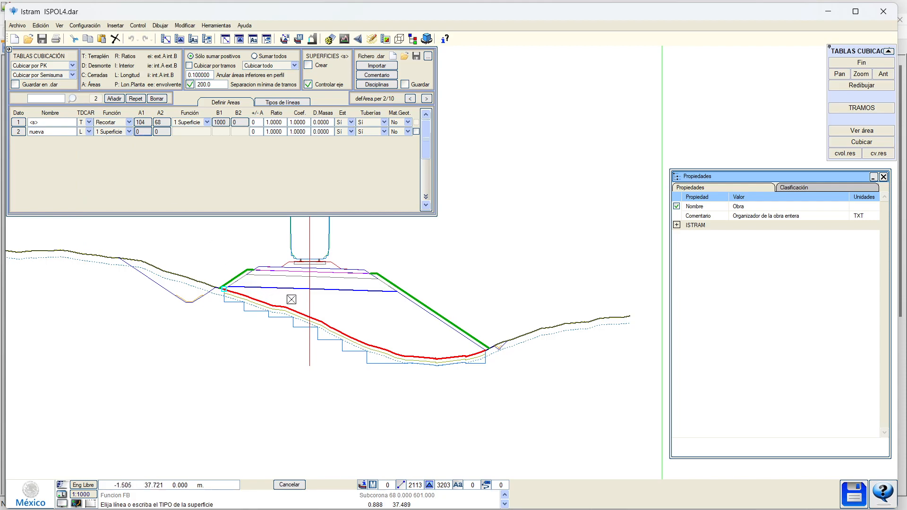
pyautogui.click(285, 293)
pyautogui.press('Return')
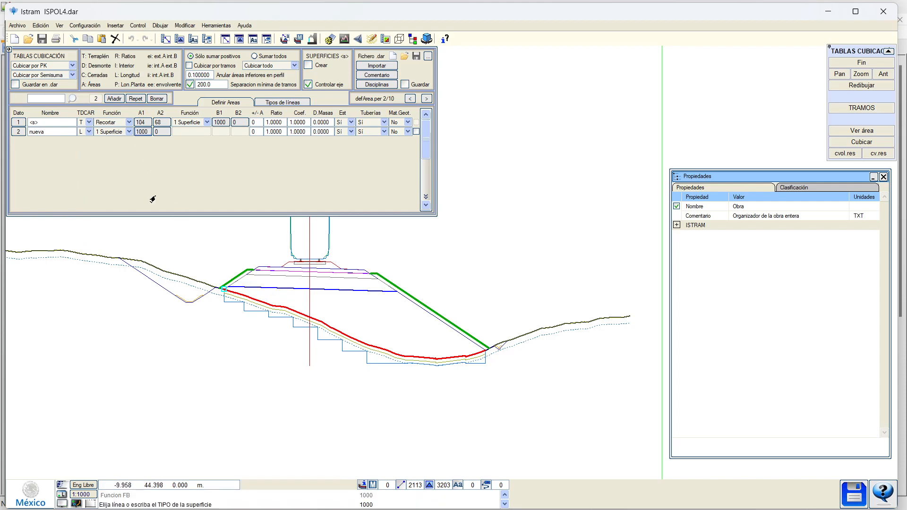
# Name the second area definition L3D
pyautogui.click(50, 133)
pyautogui.write('L')
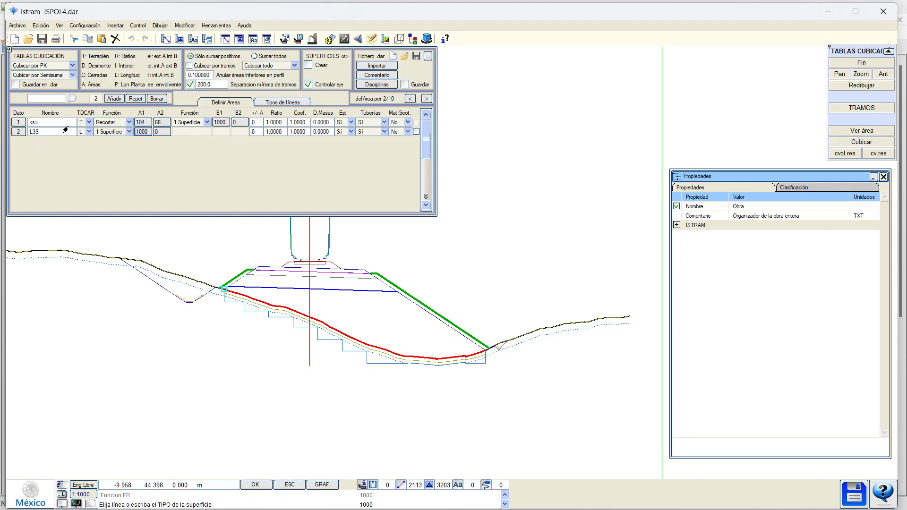
pyautogui.write('3S')
pyautogui.press('BackSpace')
pyautogui.write('D')
pyautogui.press('Return')
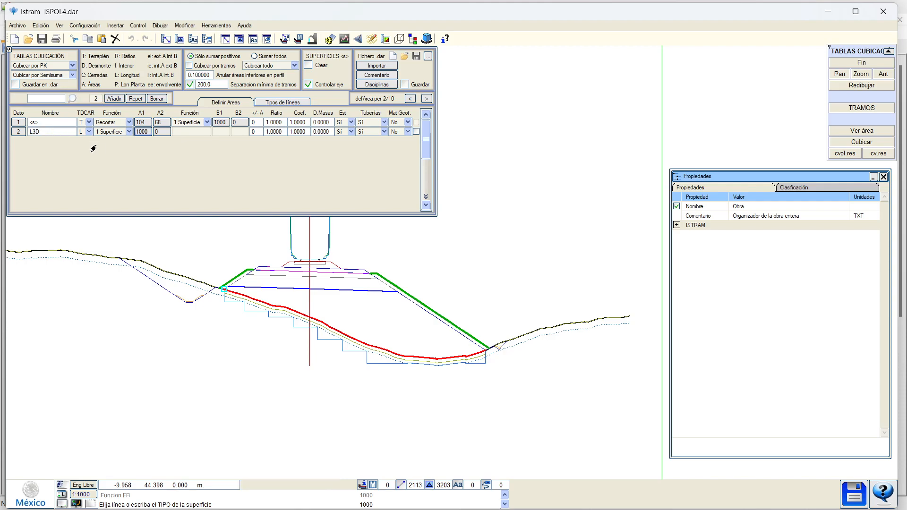
# Add a third area definition on surface 1000, set its type to P and name it L2D
pyautogui.click(114, 99)
pyautogui.click(82, 132)
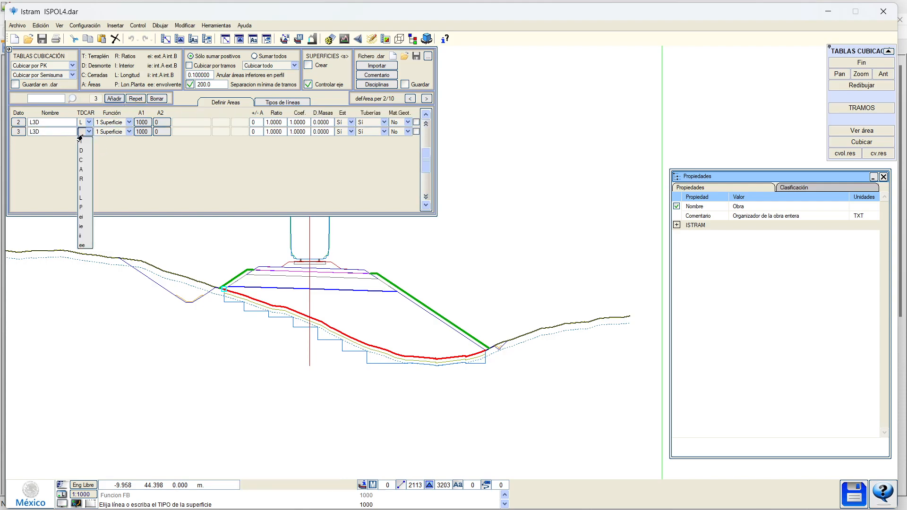
pyautogui.click(80, 209)
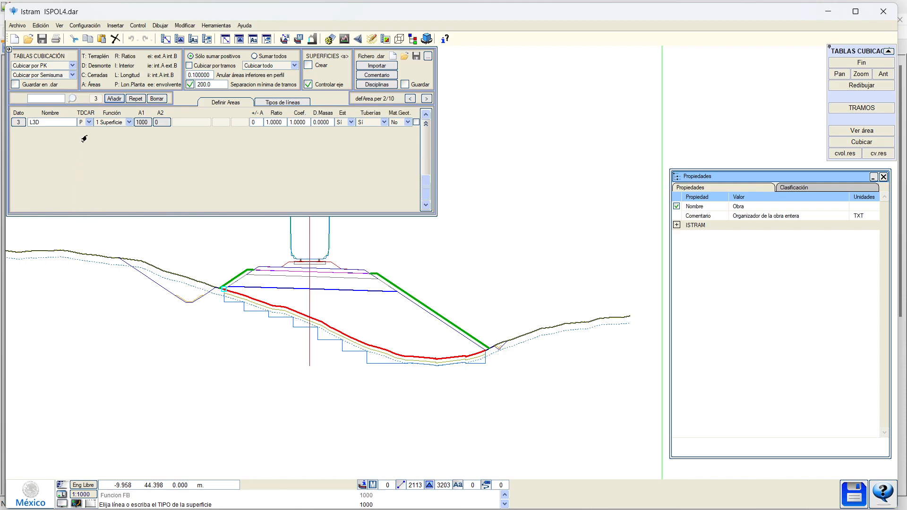
pyautogui.click(32, 124)
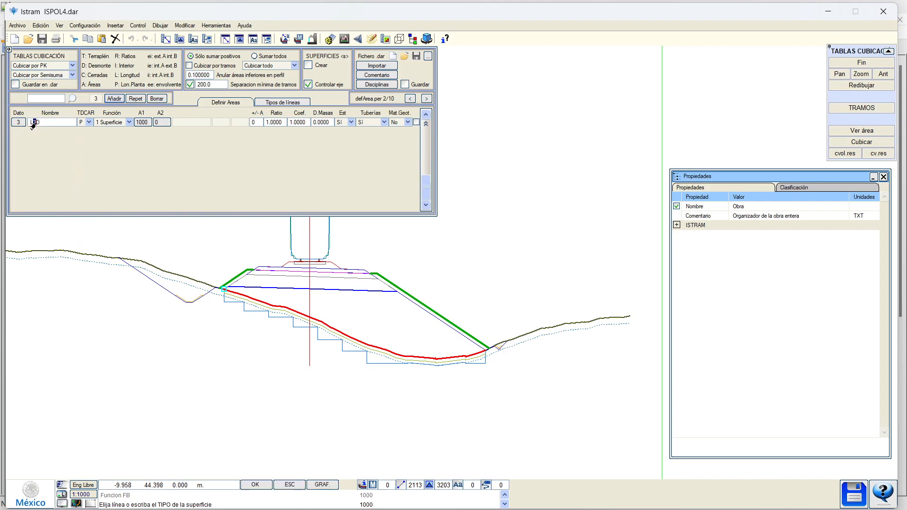
pyautogui.press('BackSpace')
pyautogui.write('2')
pyautogui.press('Return')
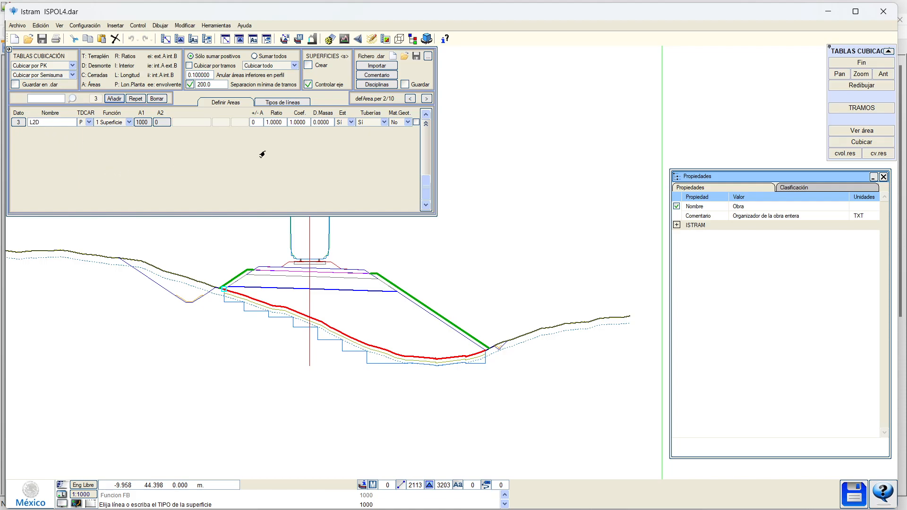
# Calculate the volumes for the profile file ISPOL1.per
pyautogui.click(854, 143)
pyautogui.click(391, 291)
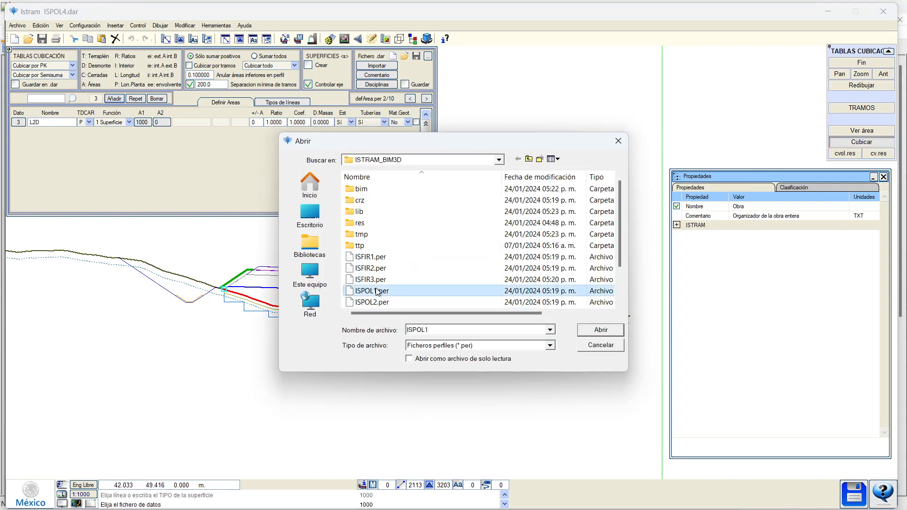
pyautogui.click(597, 330)
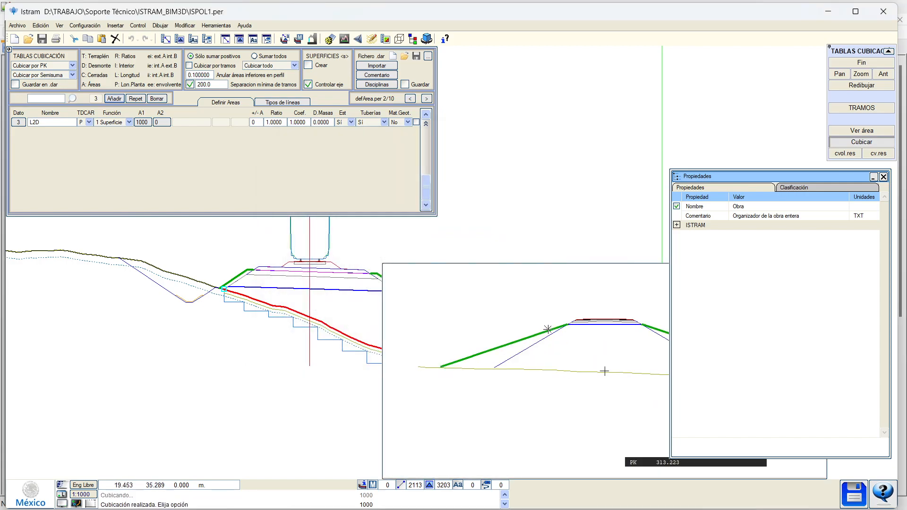
# Open the cvol.res report in Notepad++, reload the modified file and compare the L3D and L2D totals in the volume summary
pyautogui.click(846, 153)
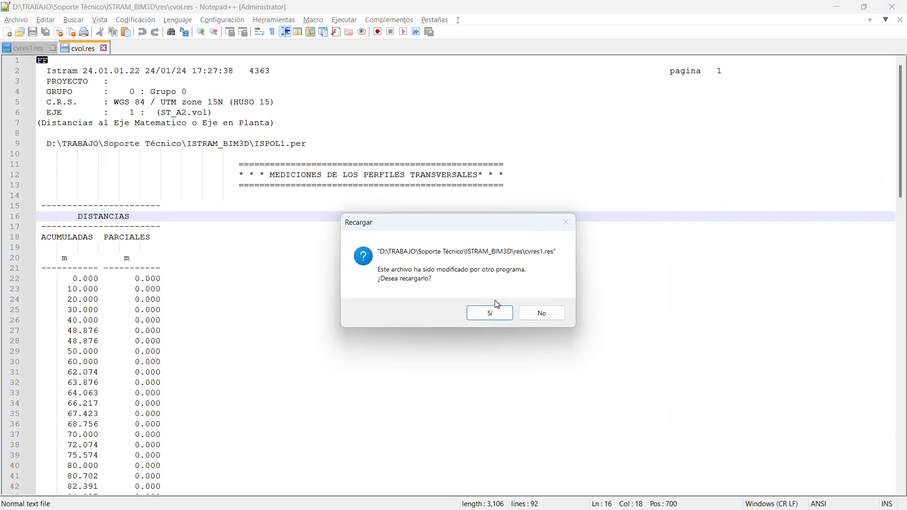
pyautogui.click(472, 312)
pyautogui.hotkey('ctrl', 'End')
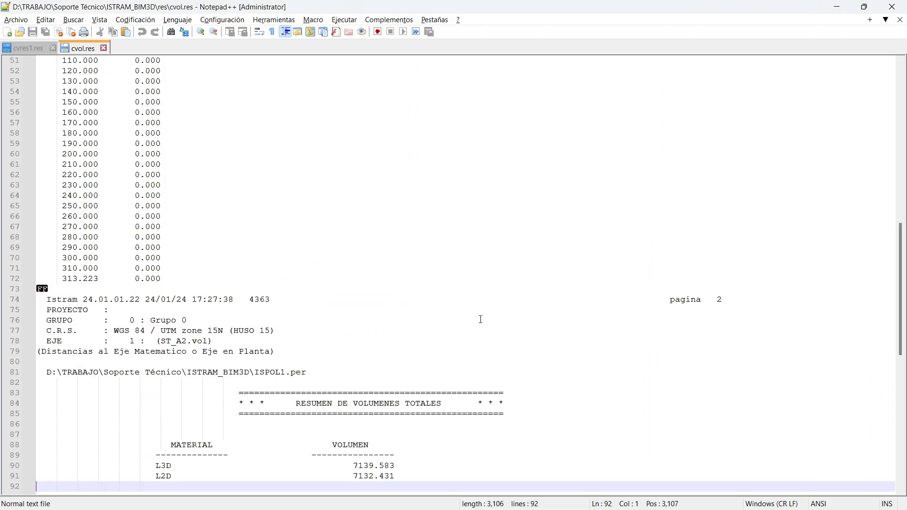
pyautogui.click(362, 471)
pyautogui.keyDown('ctrl'); pyautogui.scroll(4, 363, 471); pyautogui.keyUp('ctrl')
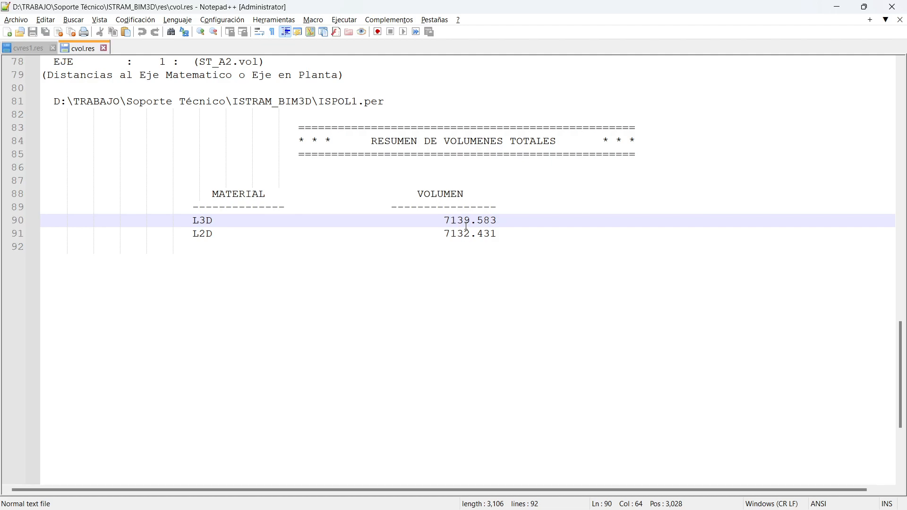
pyautogui.doubleClick(466, 233)
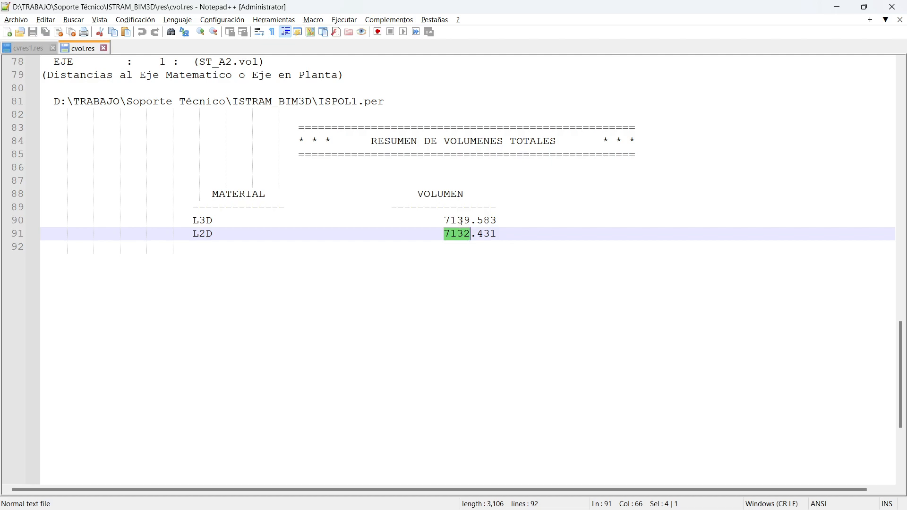
pyautogui.click(461, 221)
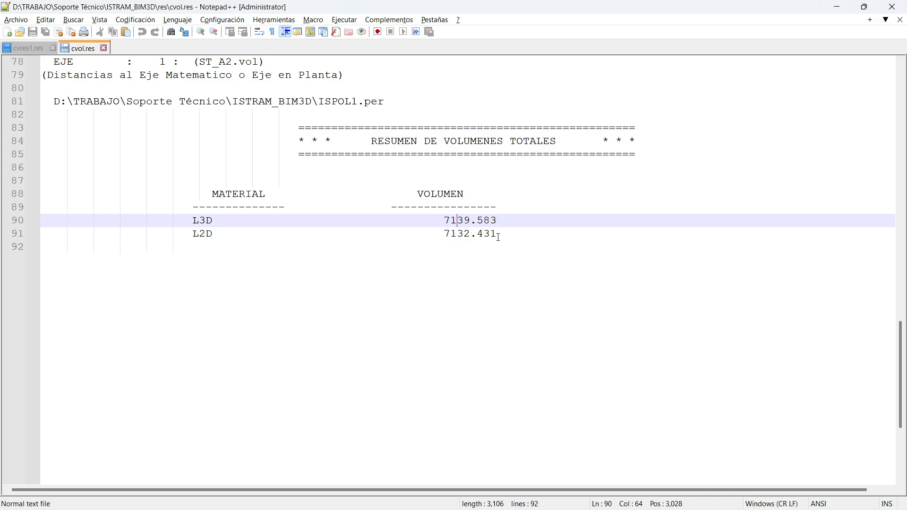
# Check the embankment section in Istram against the L3D line of the volume report in Notepad++
pyautogui.hotkey('alt', 'Tab')
pyautogui.moveTo(385, 348); pyautogui.dragTo(375, 372, button='middle')
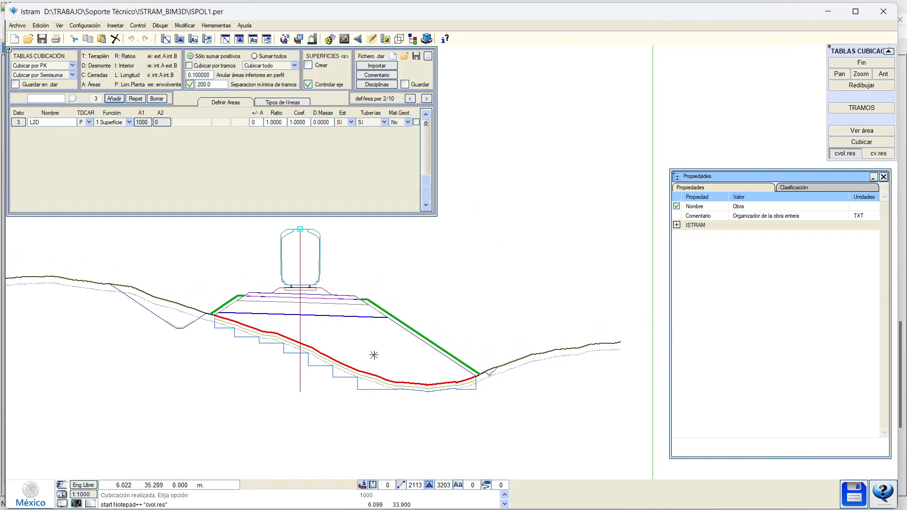
pyautogui.hotkey('alt', 'Tab')
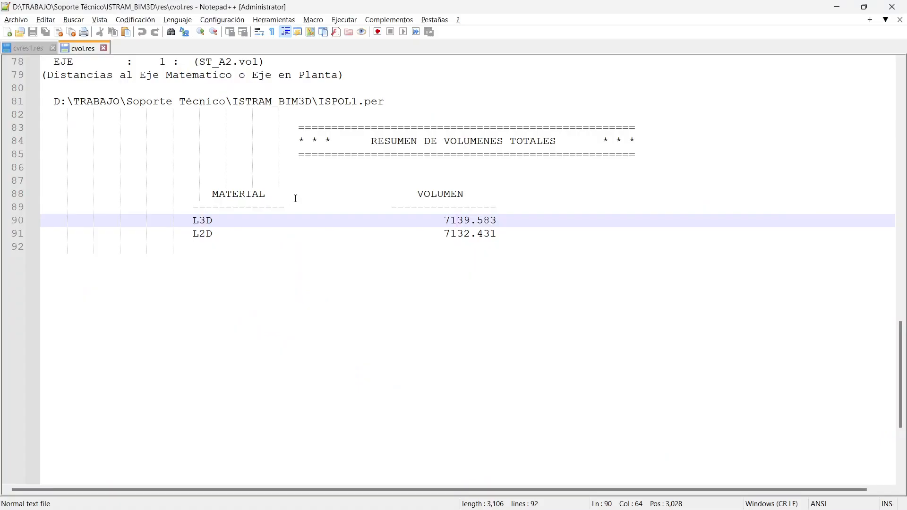
pyautogui.tripleClick(459, 220)
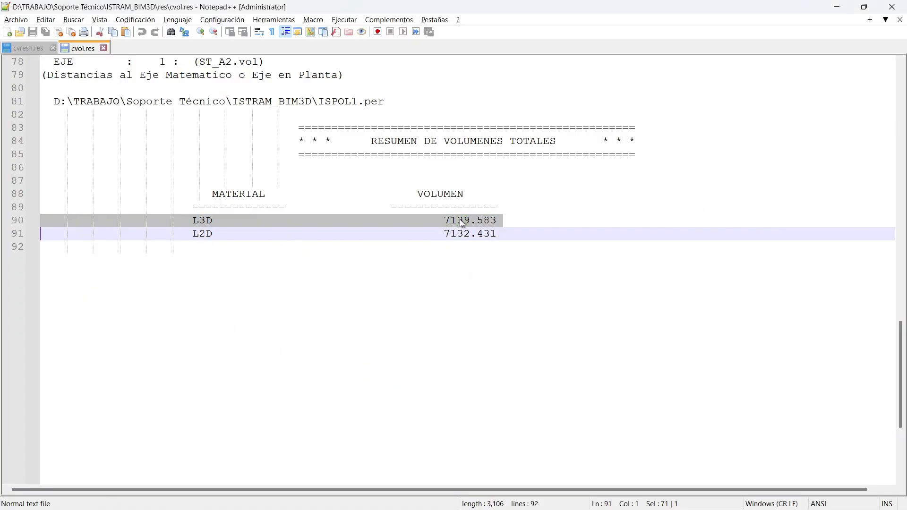
# Switch back to Istram and set the ratio of both the L3D and L2D area definitions to 0.3
pyautogui.hotkey('alt', 'Tab')
pyautogui.scroll(1, 312, 148)
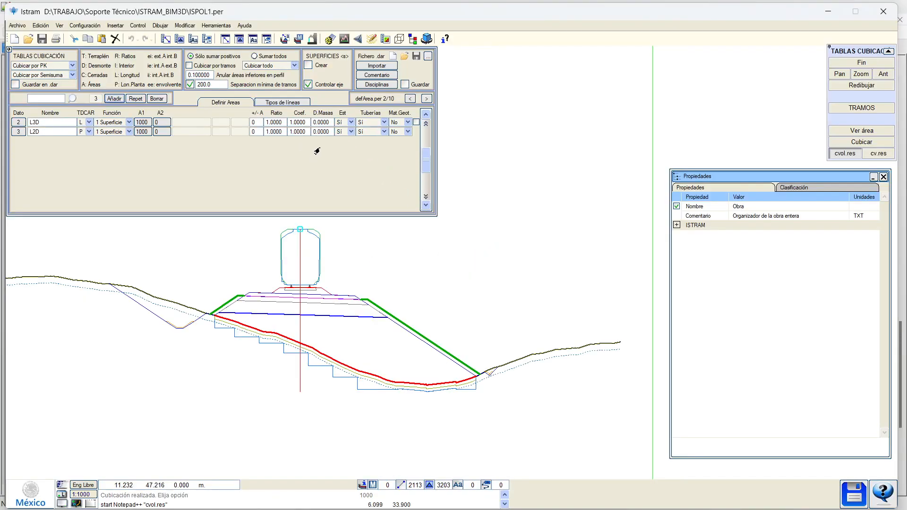
pyautogui.click(268, 126)
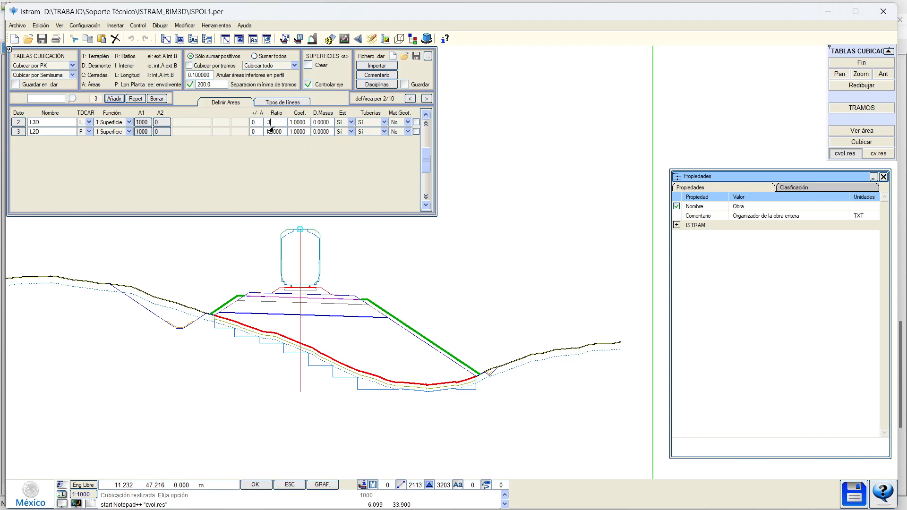
pyautogui.click(273, 132)
pyautogui.press('Return')
pyautogui.click(275, 124)
pyautogui.click(276, 133)
pyautogui.press('Return')
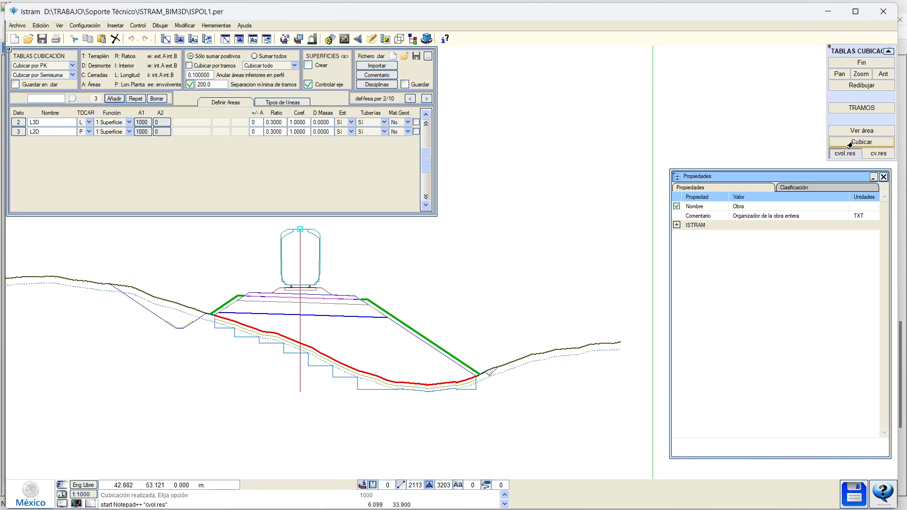
# Include the L3D and L2D measurements in the columned listings and recalculate the volumes for ISPOL1.per
pyautogui.click(416, 123)
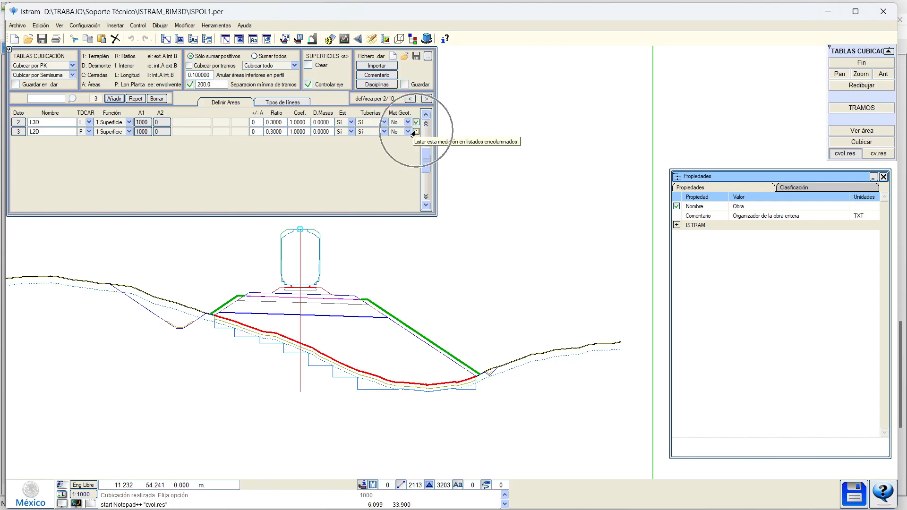
pyautogui.click(415, 132)
pyautogui.click(862, 141)
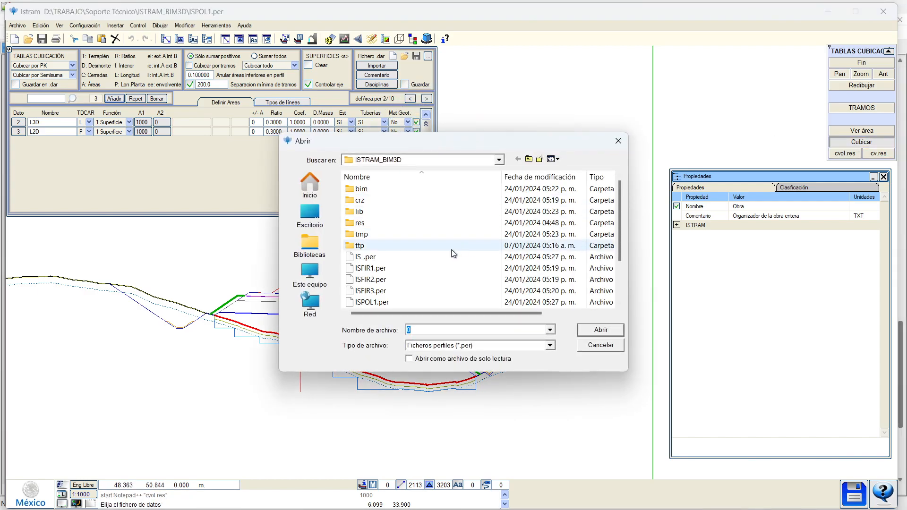
pyautogui.doubleClick(381, 302)
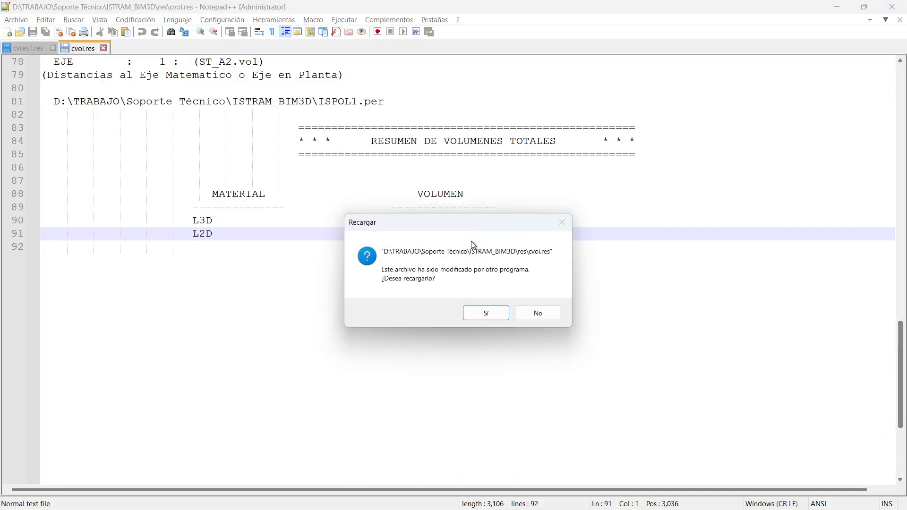
# Reload cvol.res in Notepad++ and compare the L3D and L2D cross-section measurements and total volumes
pyautogui.click(475, 320)
pyautogui.scroll(12, 468, 313)
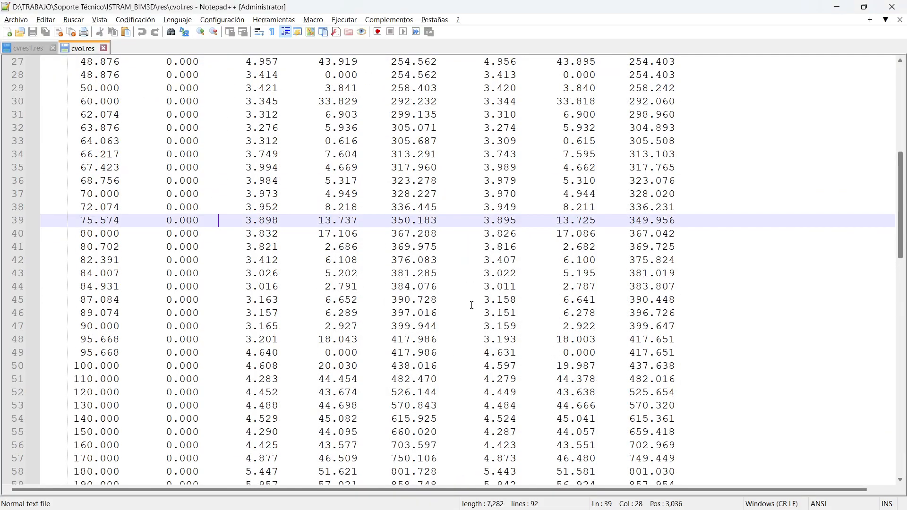
pyautogui.scroll(-1, 477, 300)
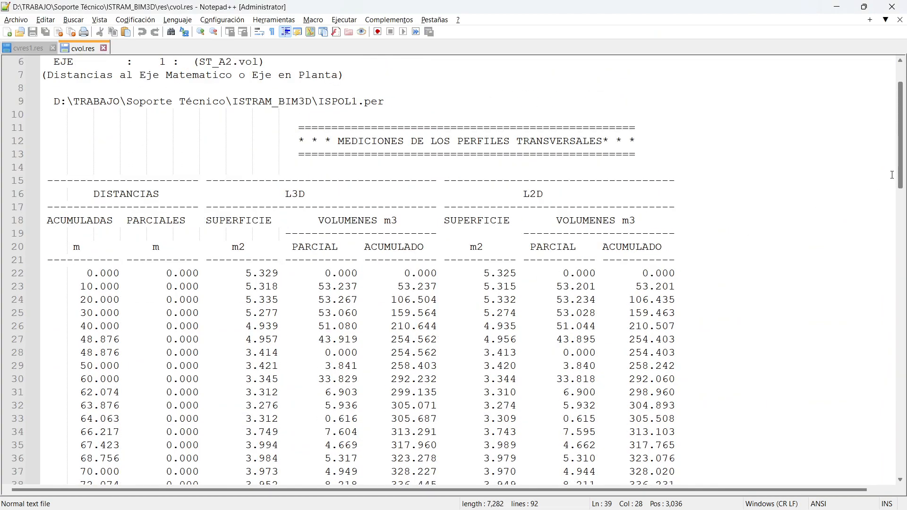
pyautogui.moveTo(903, 131); pyautogui.dragTo(885, 380)
pyautogui.click(468, 181)
pyautogui.doubleClick(460, 183)
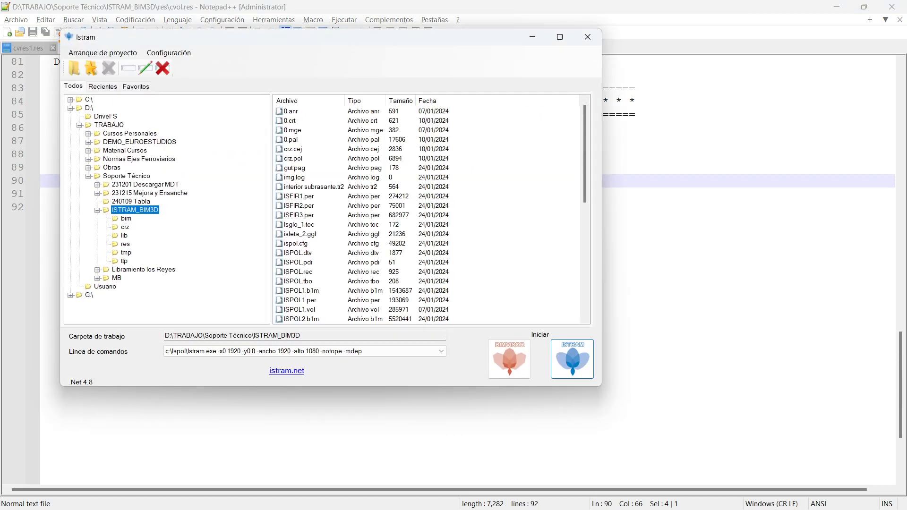
# Start a new Istram session from the launcher with Material Cursos\6_Medicion de Avance de Obra as the working folder
pyautogui.press('Left')
pyautogui.press('Left')
pyautogui.press('Left')
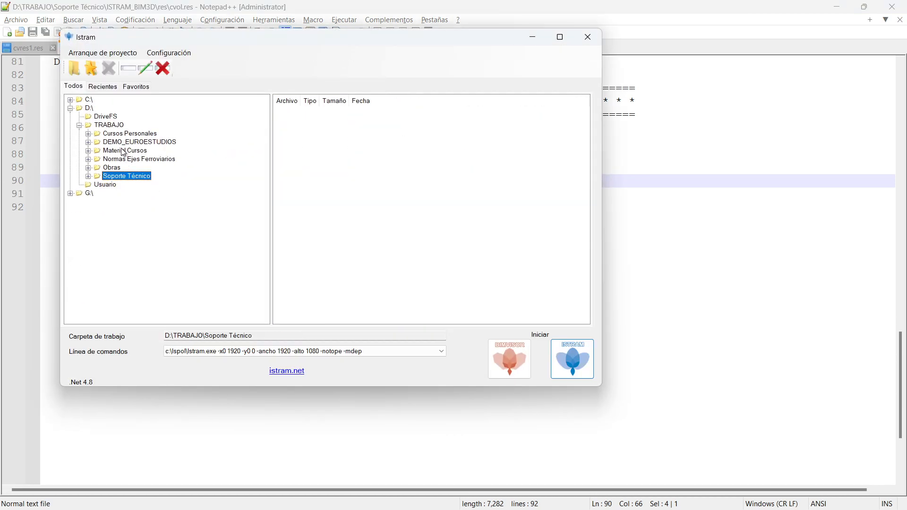
pyautogui.click(124, 151)
pyautogui.doubleClick(124, 152)
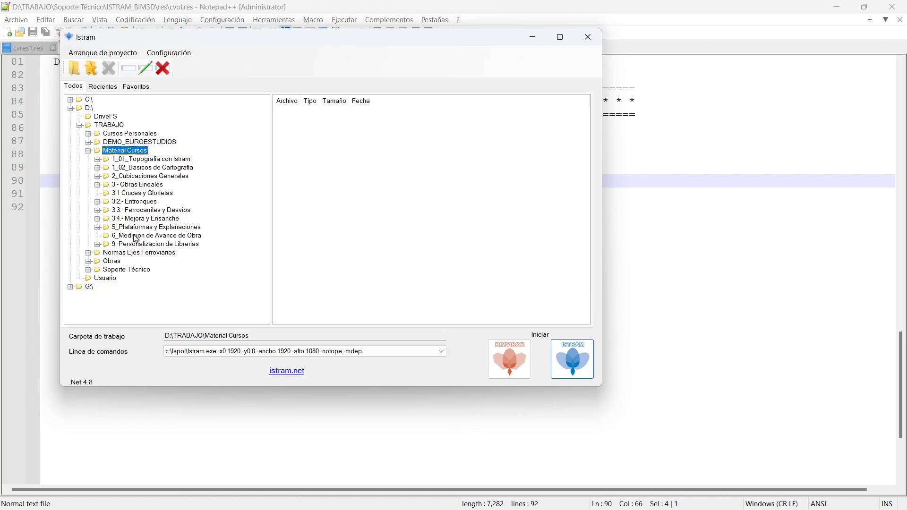
pyautogui.click(136, 236)
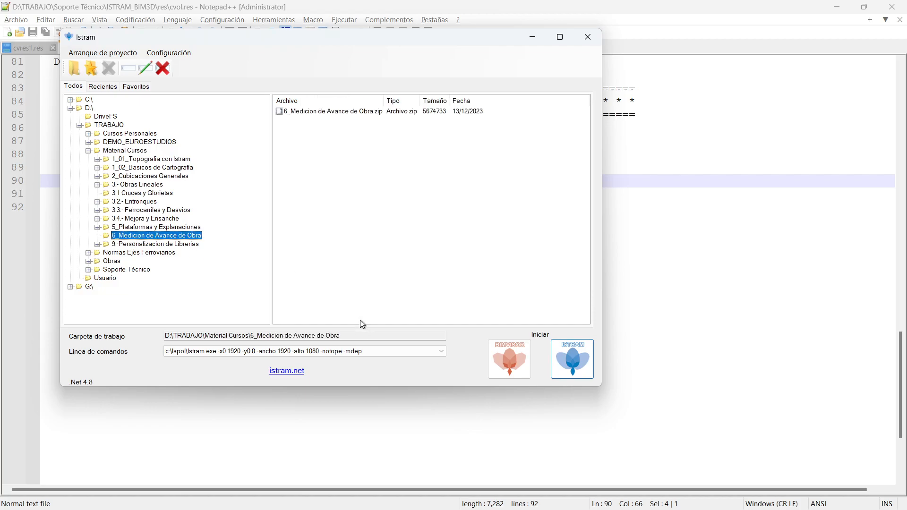
pyautogui.click(579, 367)
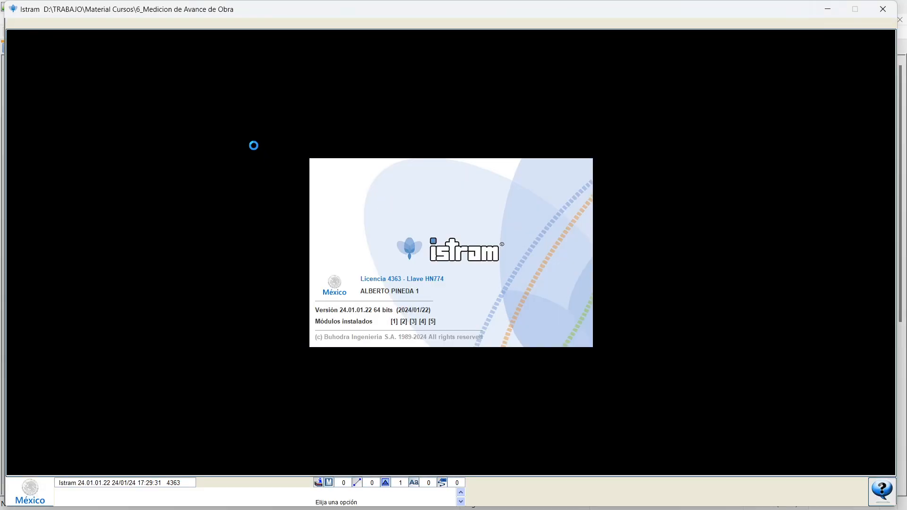
# Open the working folder in File Explorer and extract the 6_Medicion de Avance de Obra ZIP there with WinRAR
pyautogui.click(17, 23)
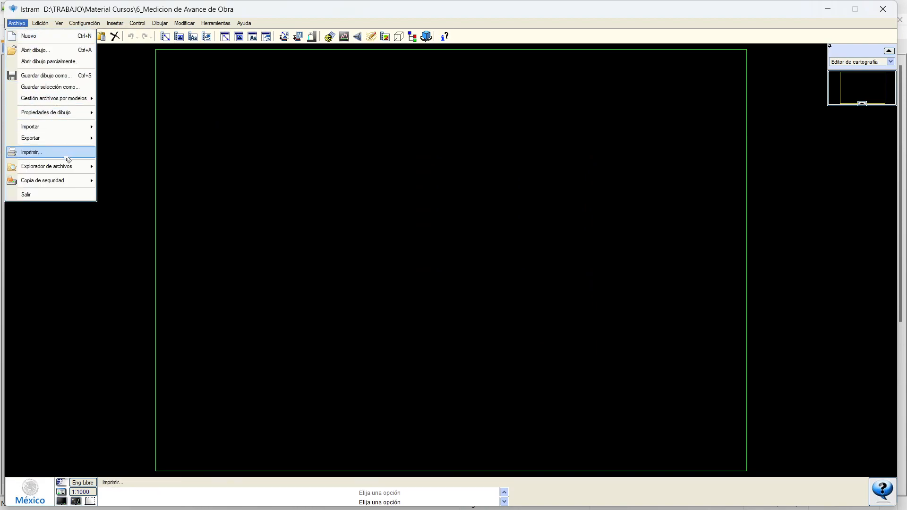
pyautogui.click(252, 208)
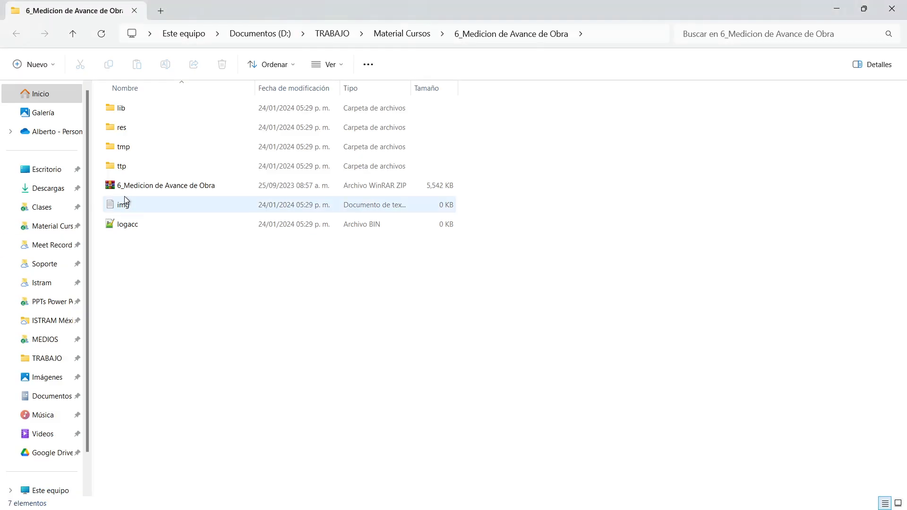
pyautogui.click(130, 190)
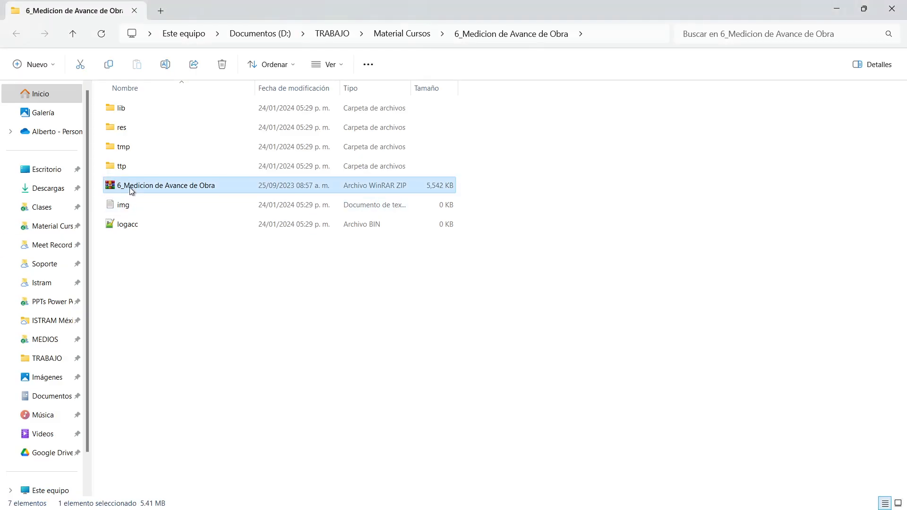
pyautogui.rightClick(173, 199)
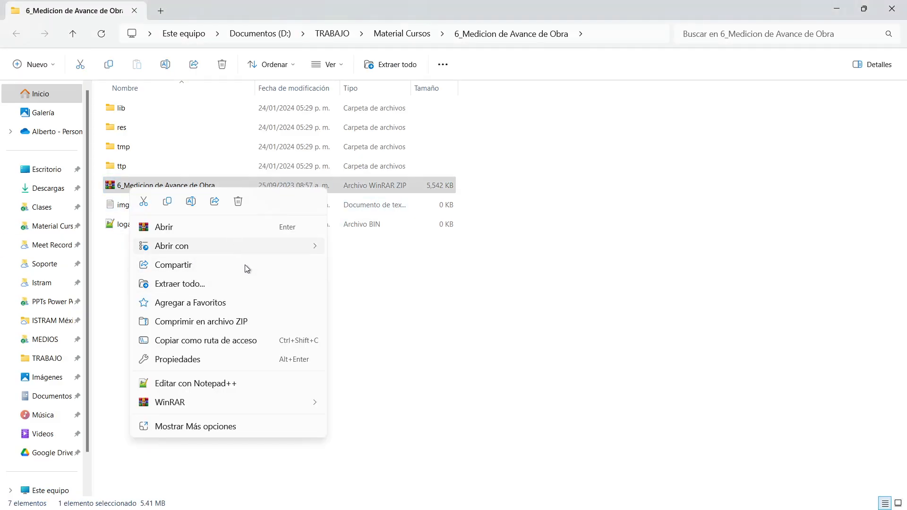
pyautogui.moveTo(265, 405)
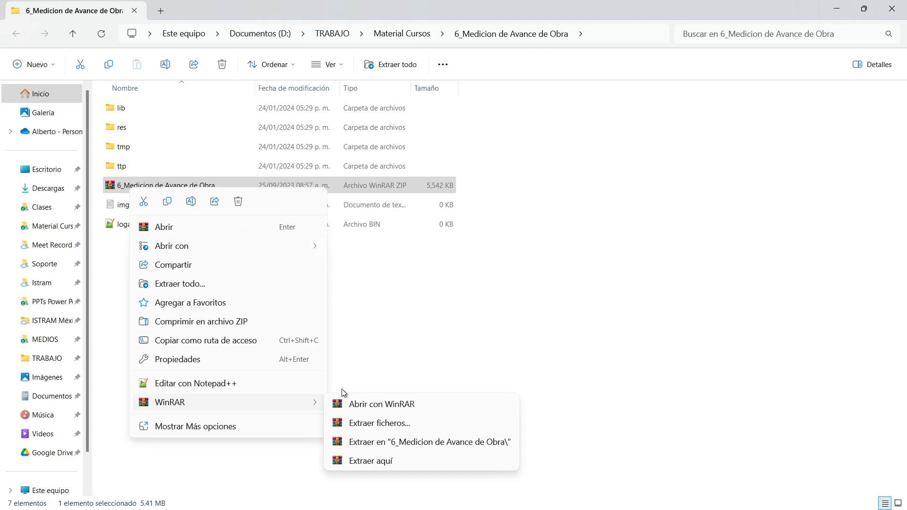
pyautogui.click(369, 462)
pyautogui.click(436, 316)
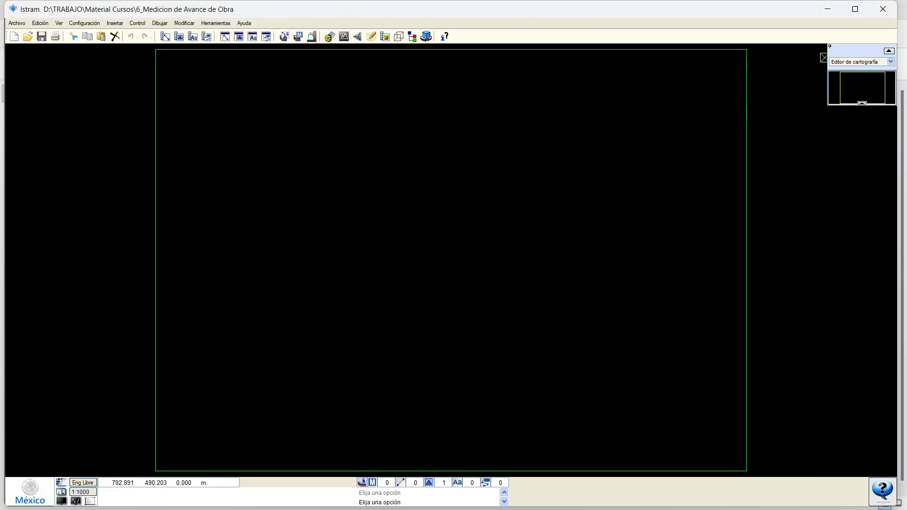
# Open the SegOL.pol project in Istram's Obra Lineal module and run the project calculation
pyautogui.click(838, 63)
pyautogui.click(842, 81)
pyautogui.click(842, 63)
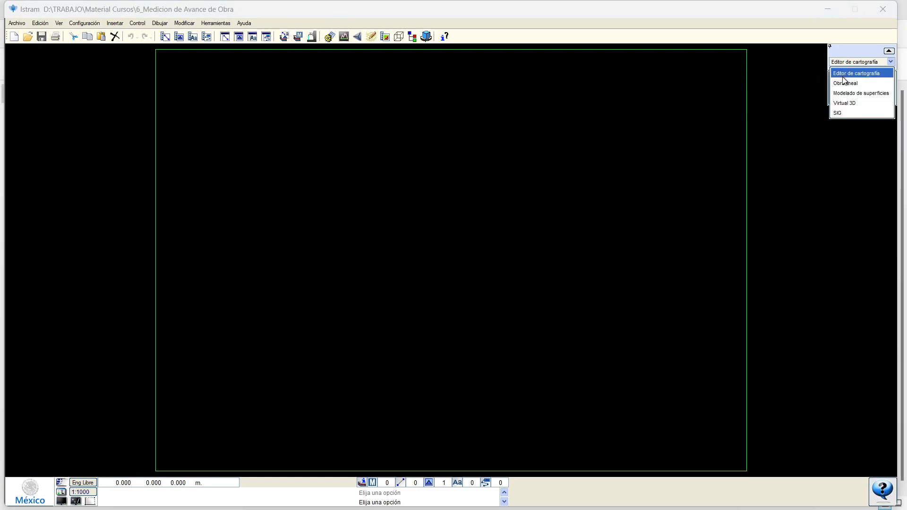
pyautogui.click(841, 80)
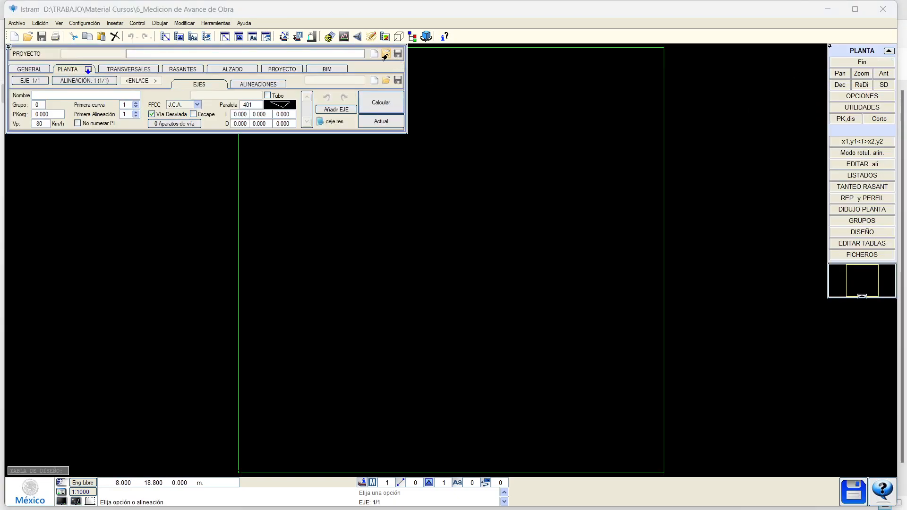
pyautogui.click(385, 54)
pyautogui.click(414, 56)
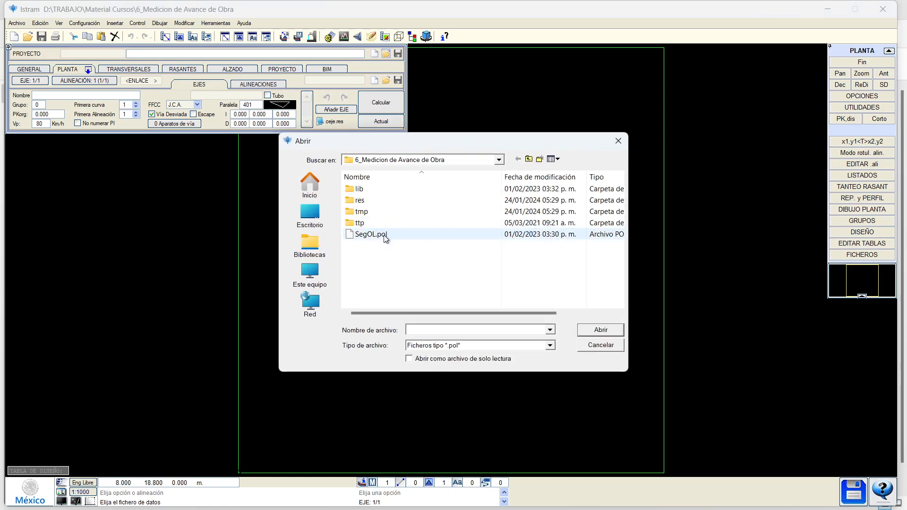
pyautogui.doubleClick(371, 234)
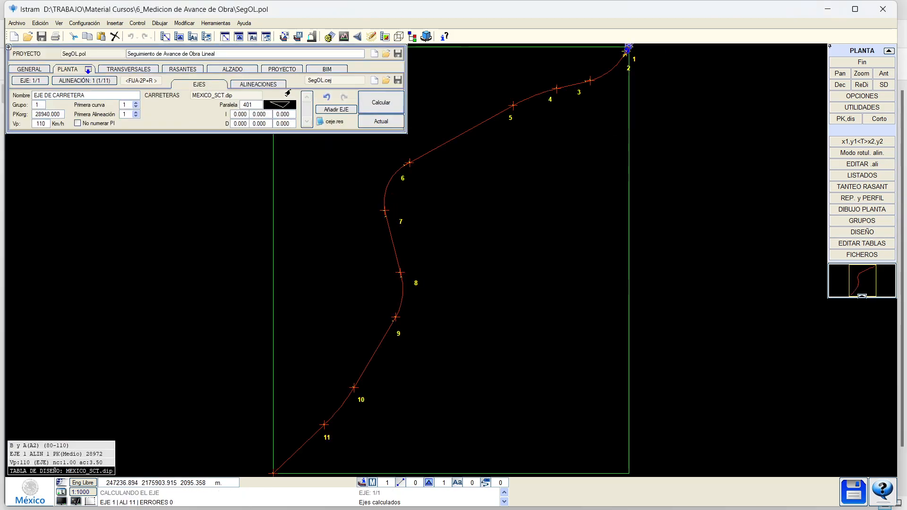
pyautogui.click(269, 71)
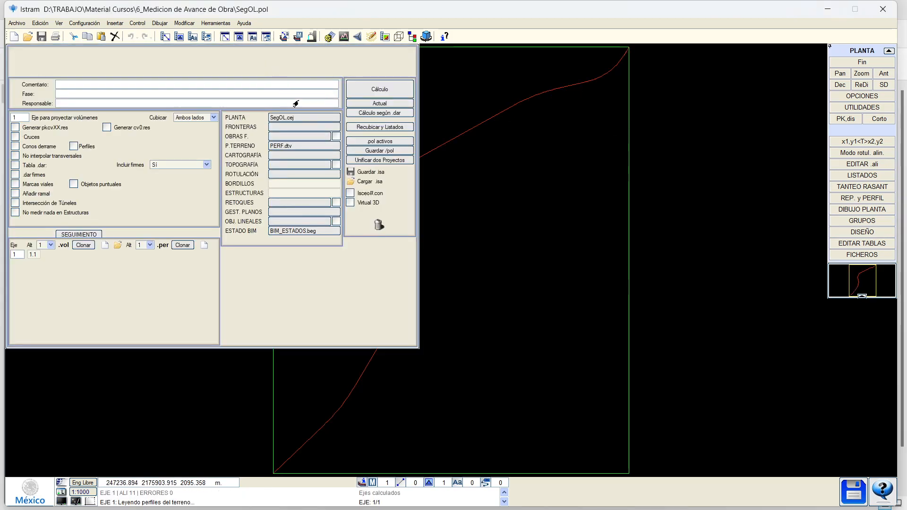
pyautogui.click(369, 94)
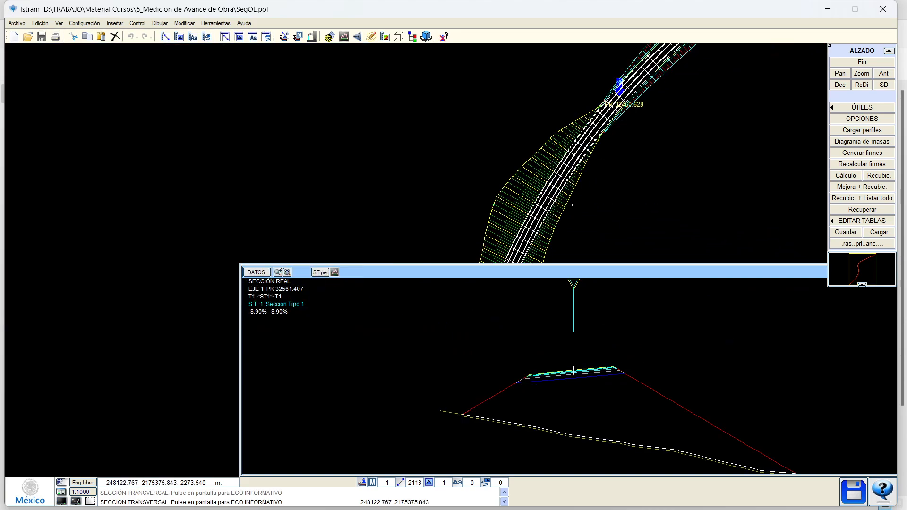
# Open the TTP control from the surface type in the MDT surface control and load 2013 11 DESPALME.ttp as the first TTP
pyautogui.click(330, 37)
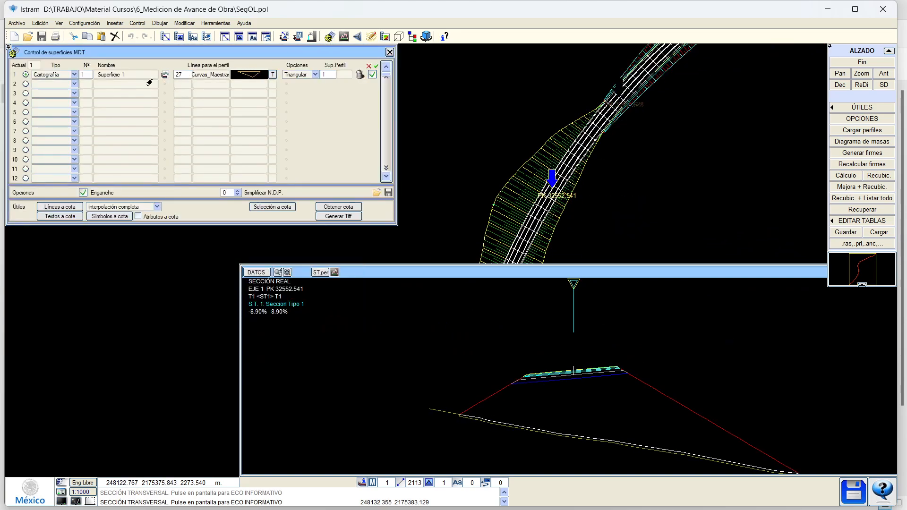
pyautogui.click(74, 76)
pyautogui.click(56, 95)
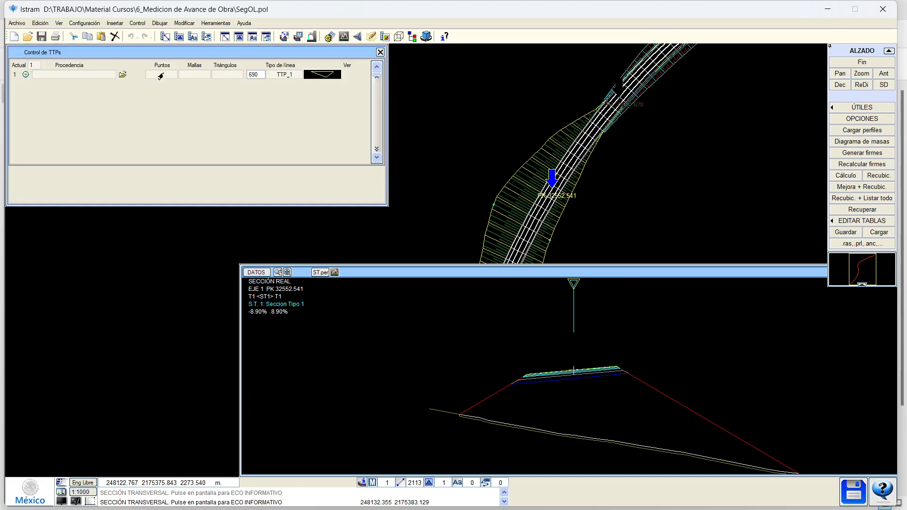
pyautogui.click(122, 75)
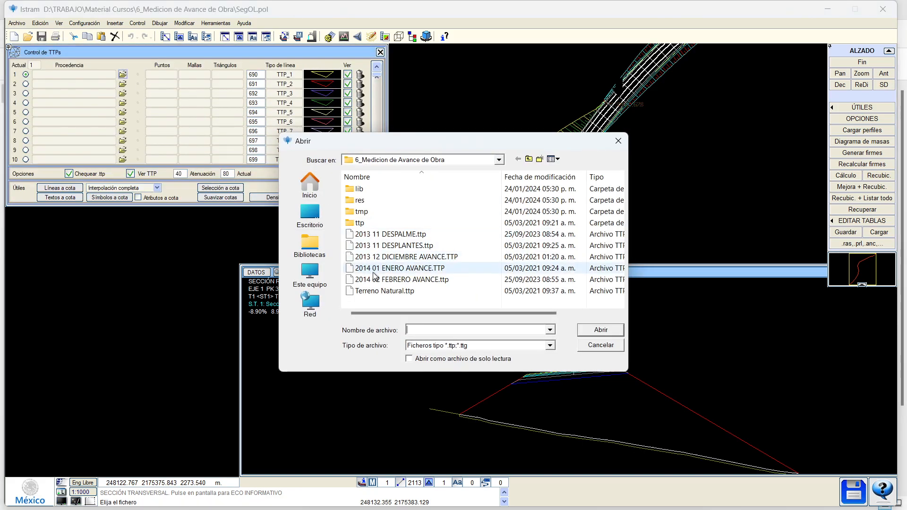
pyautogui.click(392, 235)
pyautogui.doubleClick(391, 234)
pyautogui.scroll(3, 524, 209)
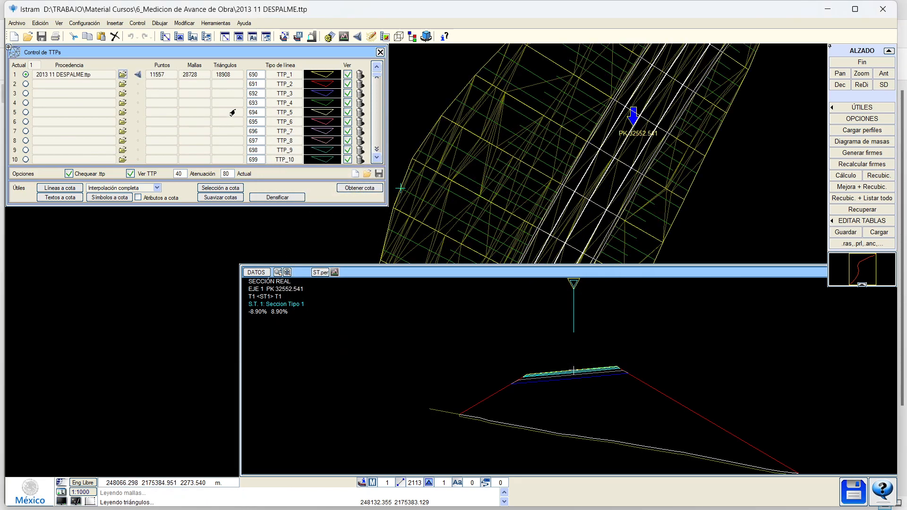
# Open the loaded despalme TTP in the topography editor, examine its triangulation along the road axis and leave the editor
pyautogui.click(138, 75)
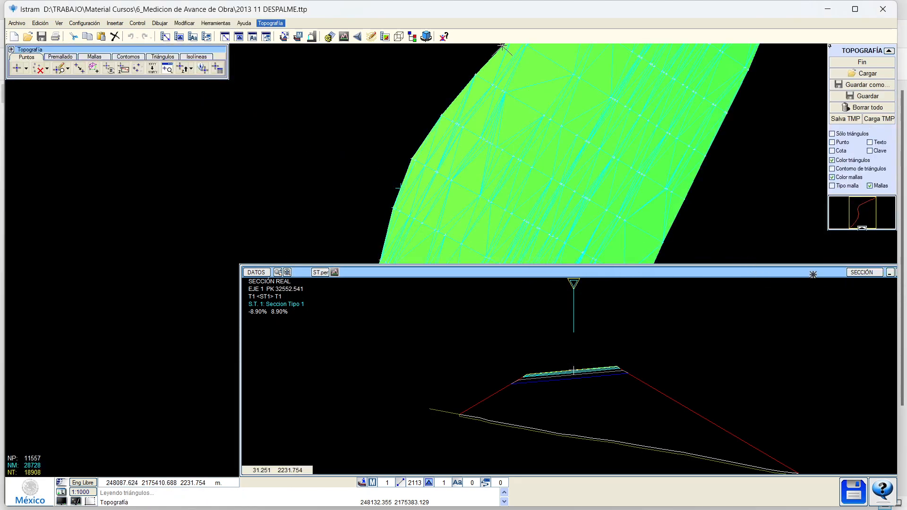
pyautogui.click(891, 272)
pyautogui.scroll(2, 638, 202)
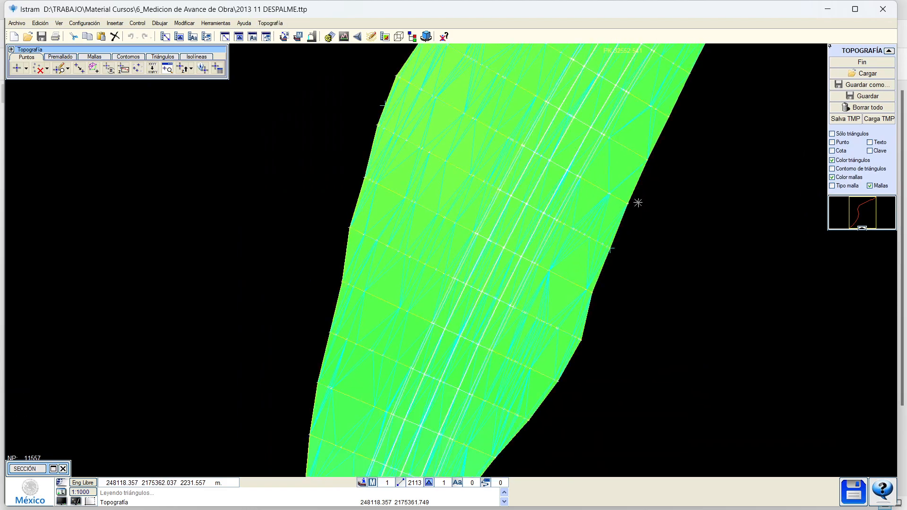
pyautogui.scroll(-3, 617, 243)
pyautogui.moveTo(609, 330); pyautogui.dragTo(513, 330, button='middle')
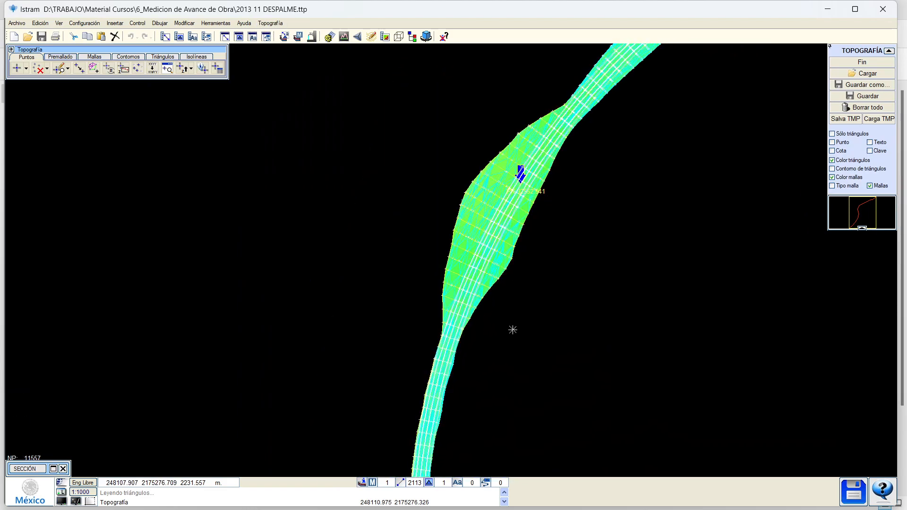
pyautogui.moveTo(487, 396); pyautogui.dragTo(523, 251, button='middle')
pyautogui.moveTo(553, 183); pyautogui.dragTo(467, 393, button='middle')
pyautogui.moveTo(564, 217); pyautogui.dragTo(531, 289, button='middle')
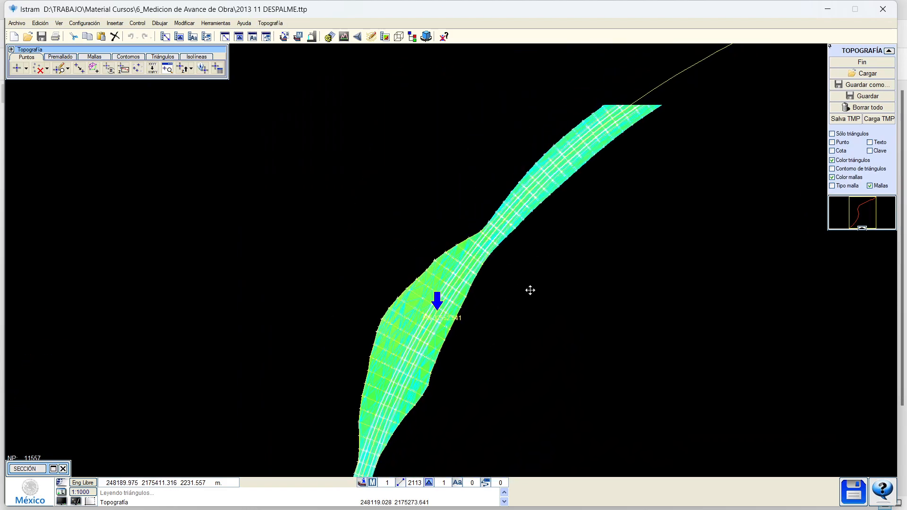
pyautogui.moveTo(629, 177); pyautogui.dragTo(515, 268, button='middle')
pyautogui.scroll(2, 632, 167)
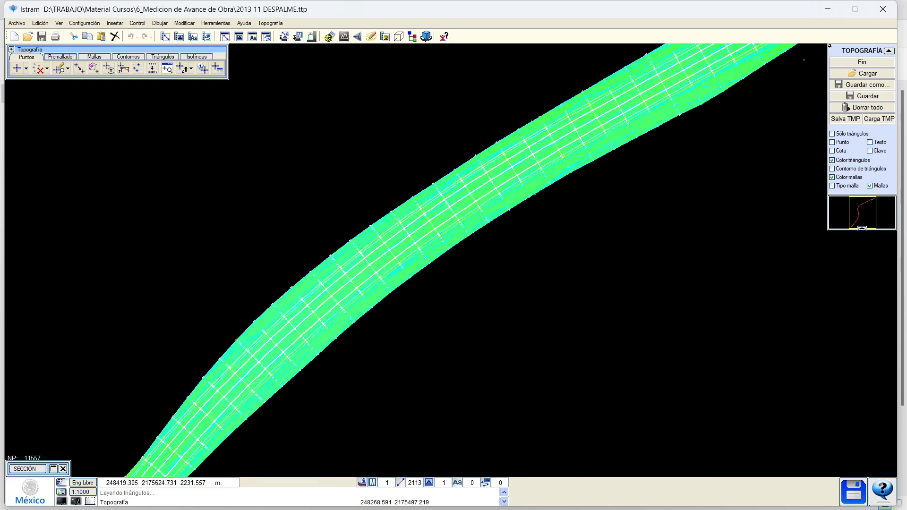
pyautogui.click(850, 58)
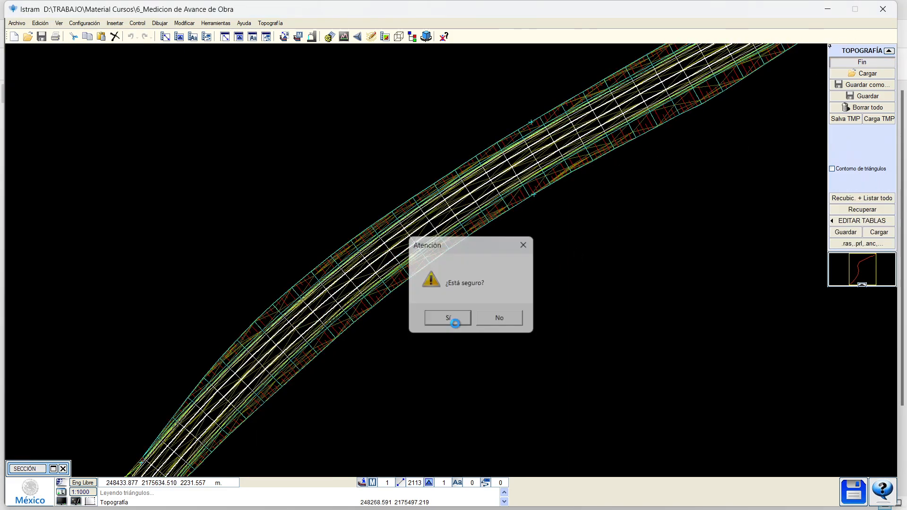
# Confirm leaving the topography editor, then restore the cross-section window and shrink it so the plan stays uncovered
pyautogui.click(448, 319)
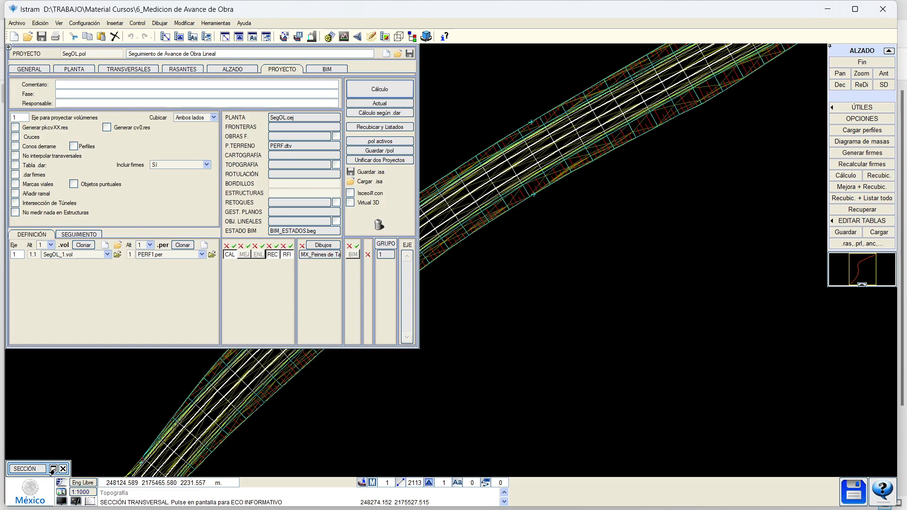
pyautogui.click(53, 469)
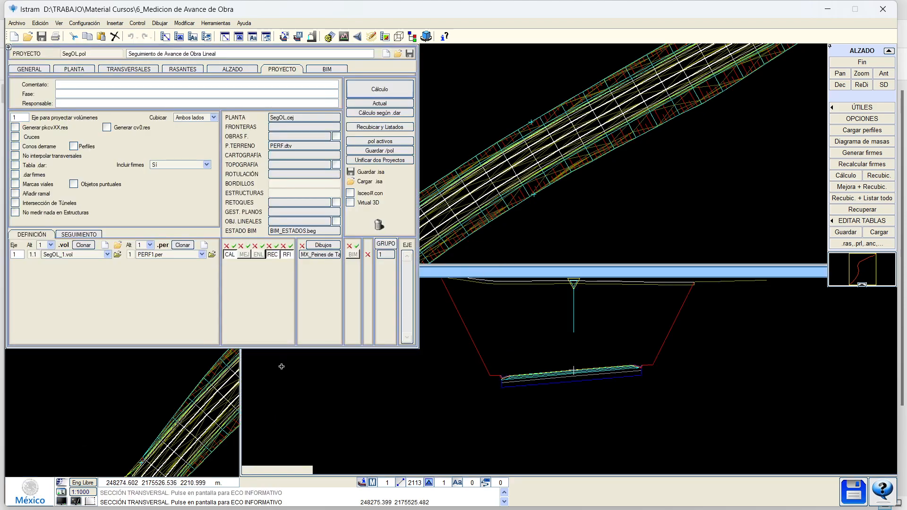
pyautogui.moveTo(241, 371); pyautogui.dragTo(445, 372)
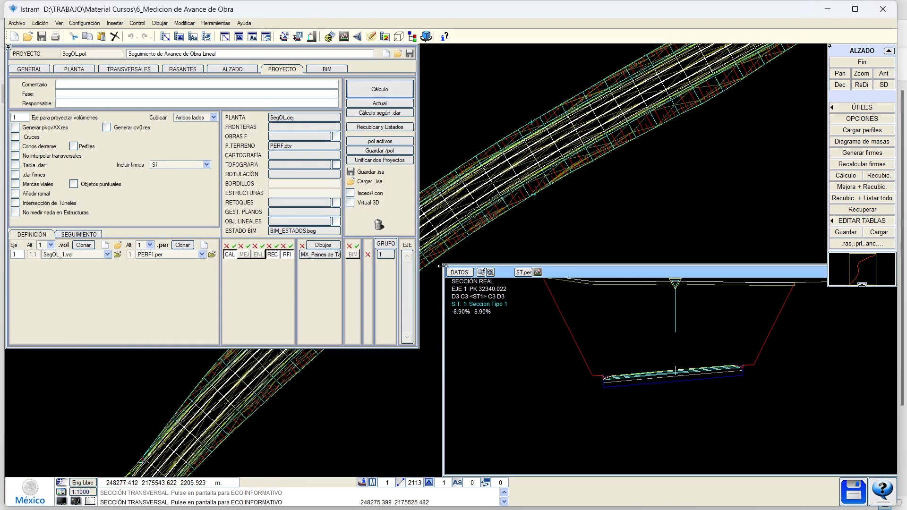
pyautogui.moveTo(443, 266); pyautogui.dragTo(498, 289)
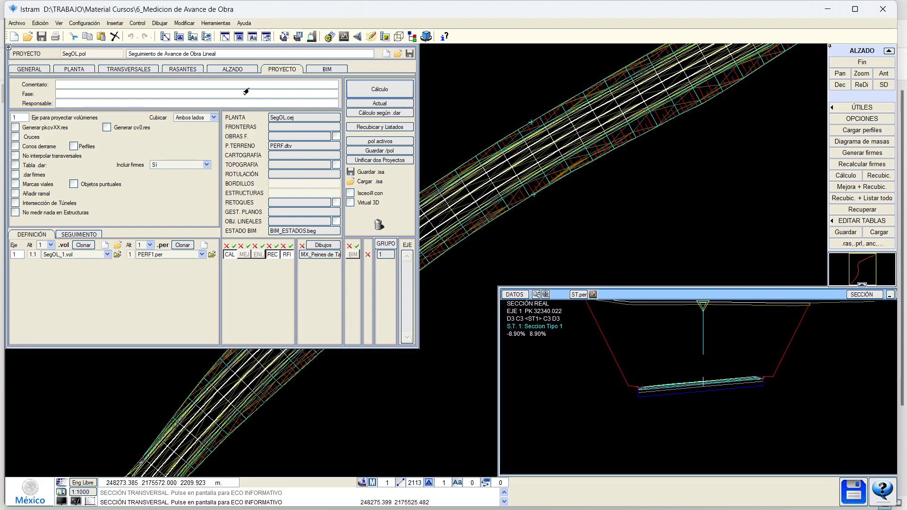
# Switch to the Alzado module and view the cross-sections at different stations along the road axis
pyautogui.click(349, 292)
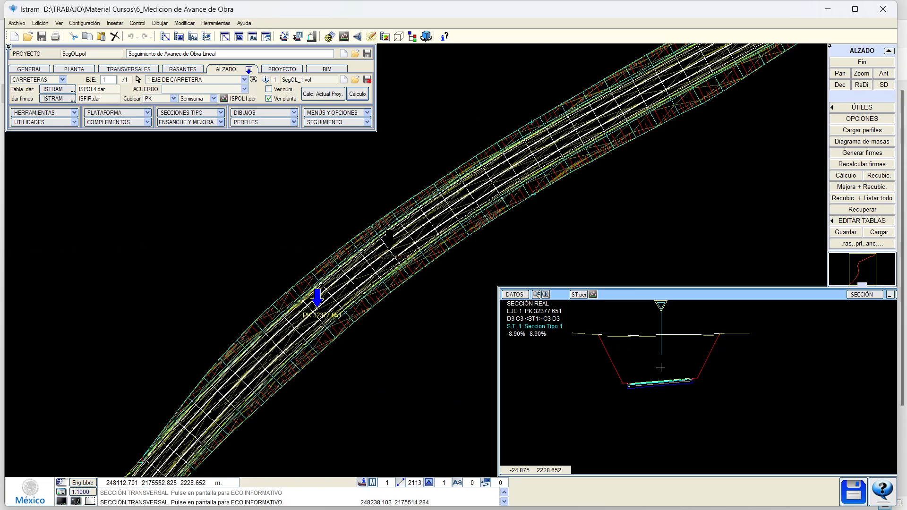
pyautogui.moveTo(140, 347); pyautogui.dragTo(174, 321, button='middle')
pyautogui.click(300, 210)
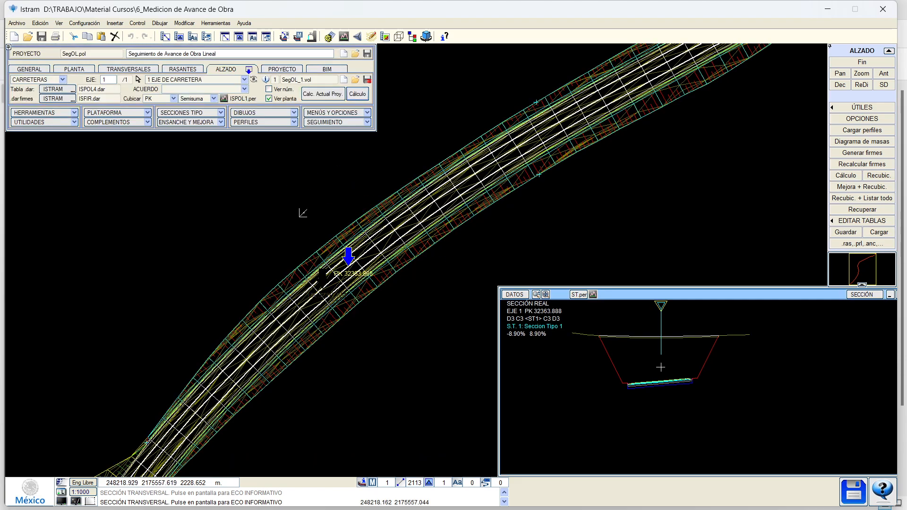
pyautogui.moveTo(246, 79)
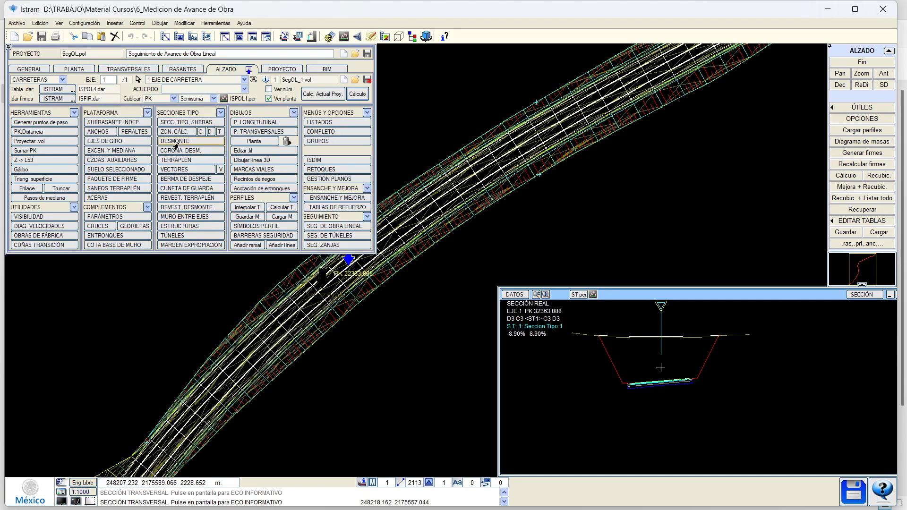
# Load SG.dtv as the cross-section definition file in the Transversales module
pyautogui.click(124, 71)
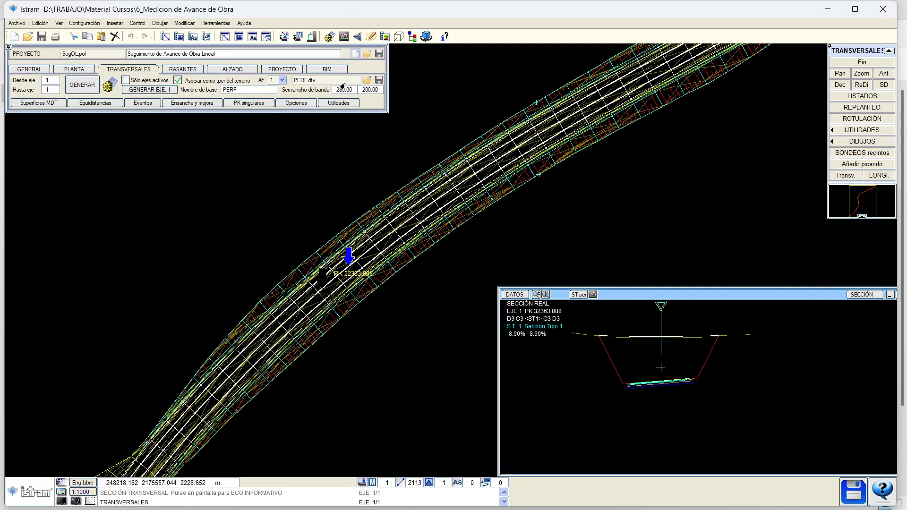
pyautogui.click(367, 80)
pyautogui.click(376, 236)
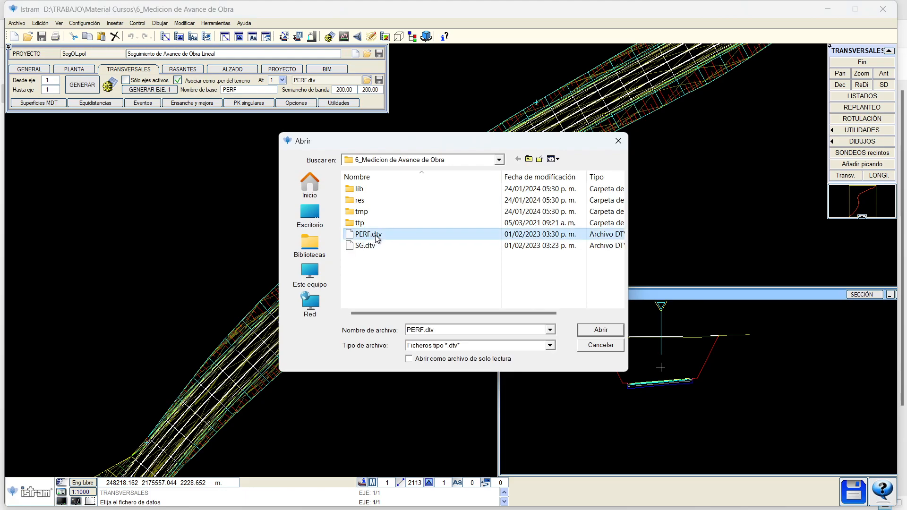
pyautogui.doubleClick(374, 246)
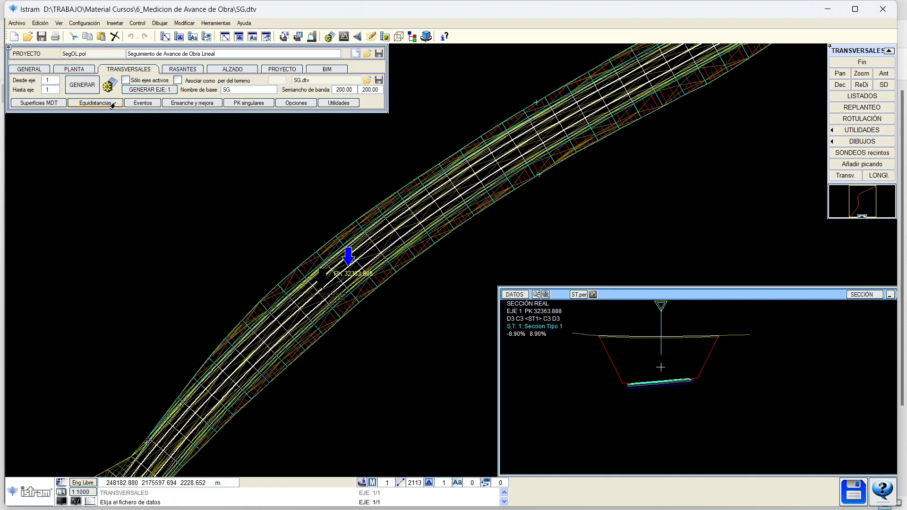
# In the MDT surface control, set the despalme TTP's option to Mallas and its profile line to 450 (CONTROL)
pyautogui.click(108, 85)
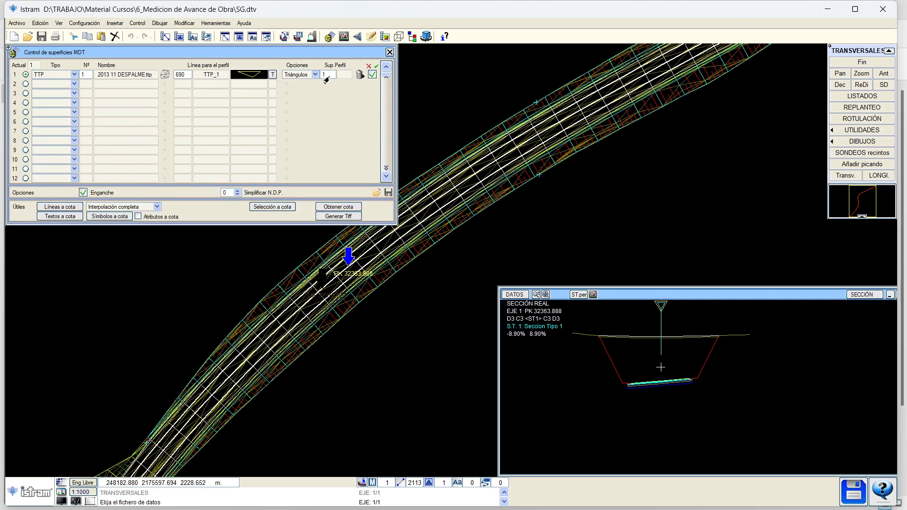
pyautogui.click(303, 75)
pyautogui.click(298, 91)
pyautogui.click(390, 52)
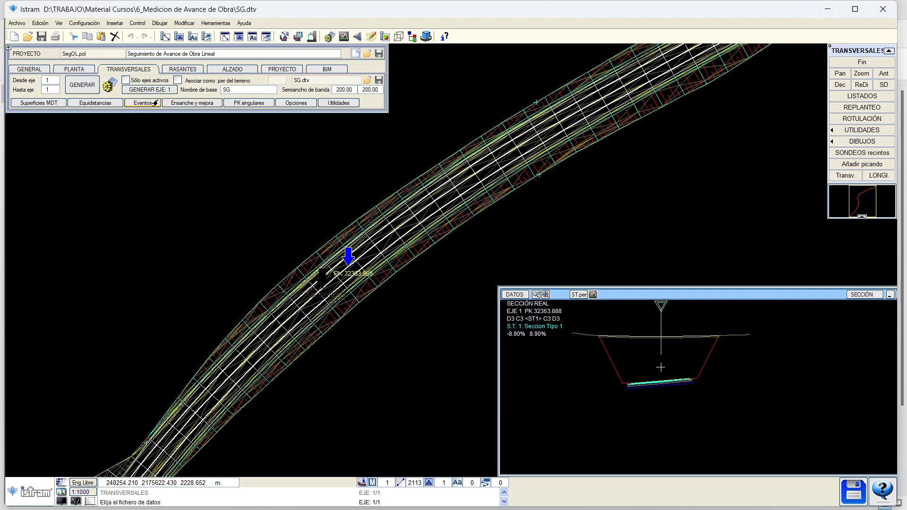
pyautogui.click(110, 85)
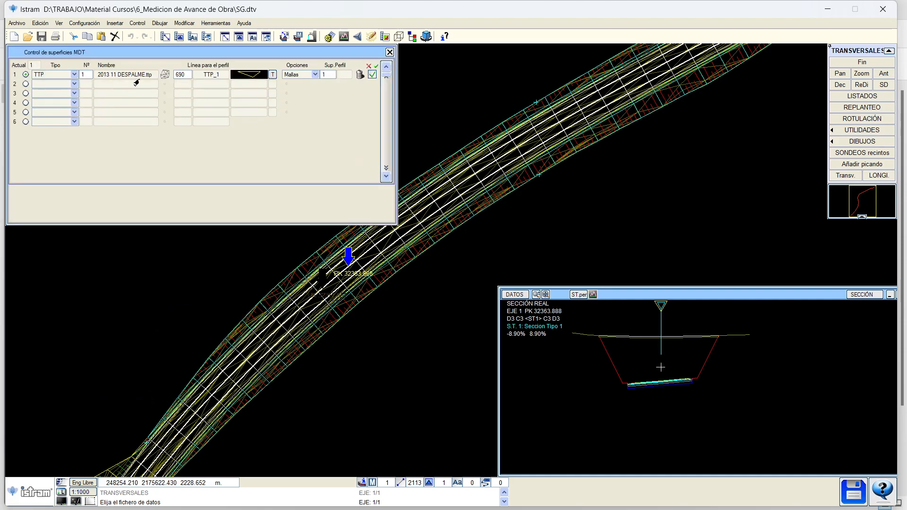
pyautogui.click(180, 75)
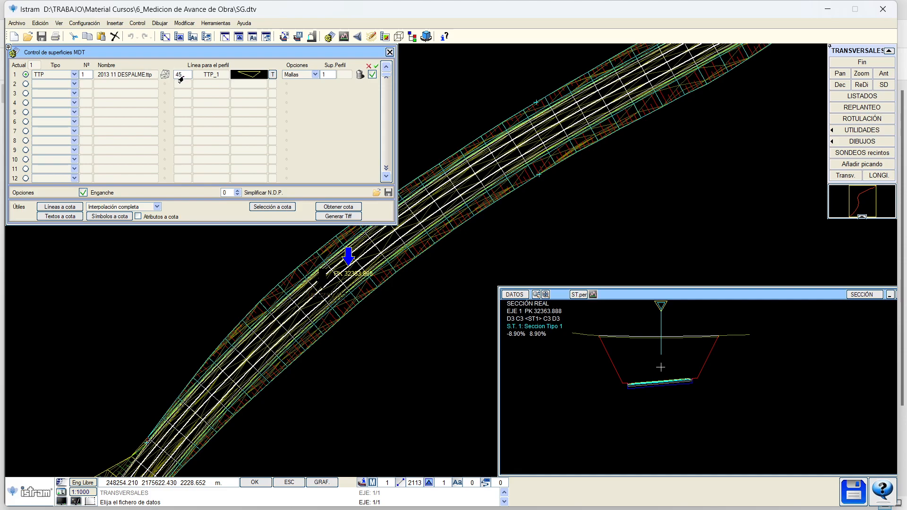
pyautogui.press('Return')
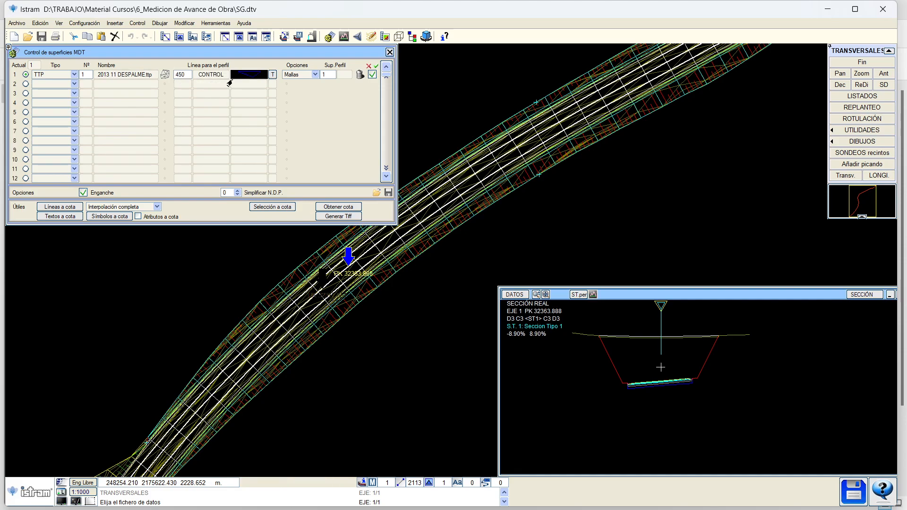
pyautogui.click(389, 52)
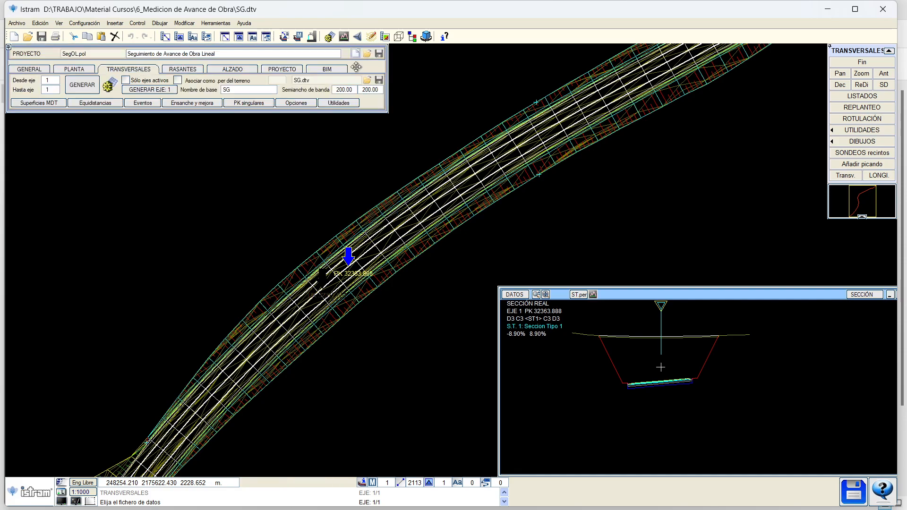
# Generate the terrain cross-sections of axis 1 with base name SG and view the section near PK 32380 in Alzado
pyautogui.click(141, 90)
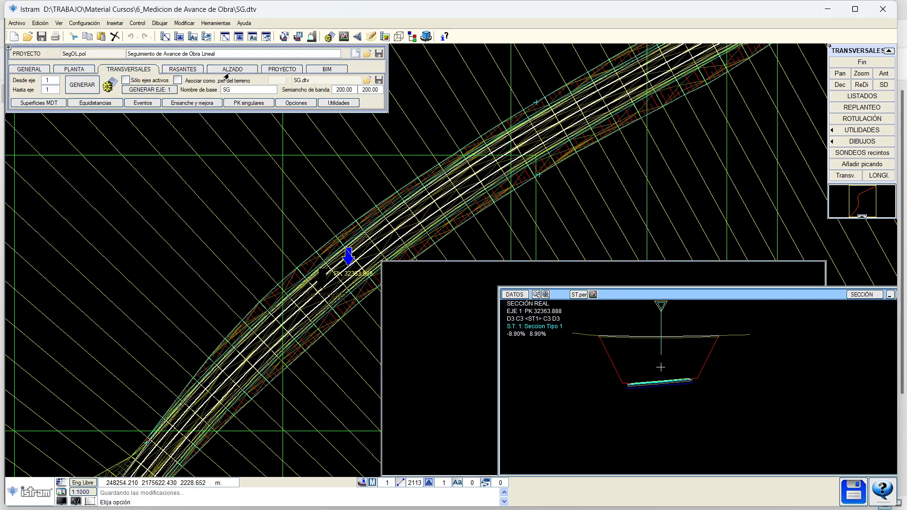
pyautogui.click(231, 69)
pyautogui.click(318, 288)
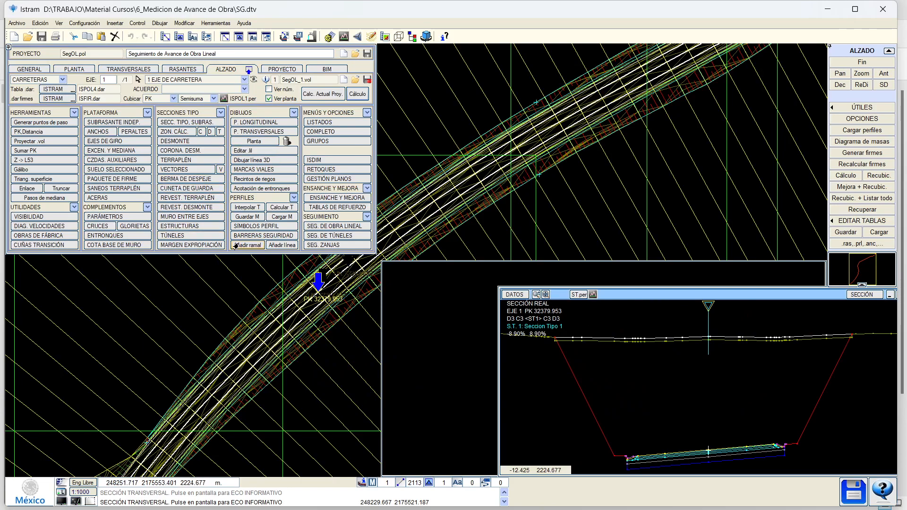
# Add SG1.per to the associated profiles of axis 1, with display in the section turned on
pyautogui.click(294, 197)
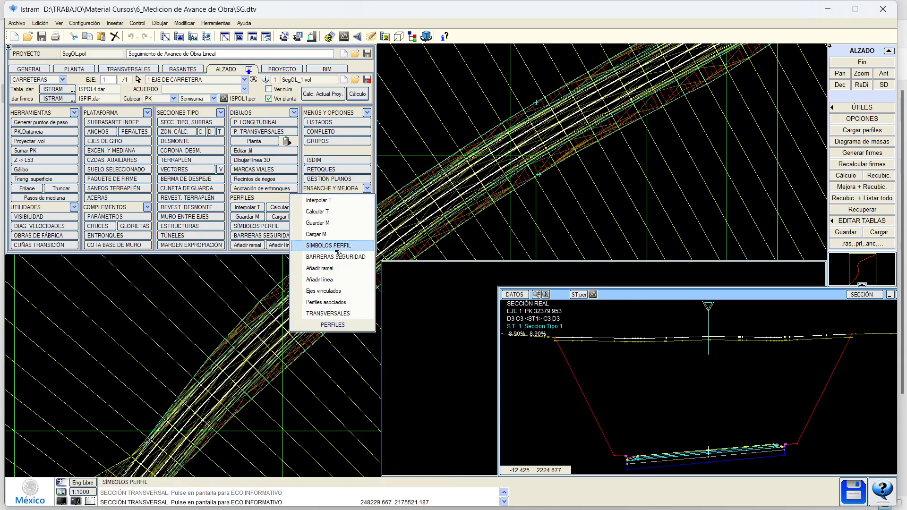
pyautogui.click(326, 302)
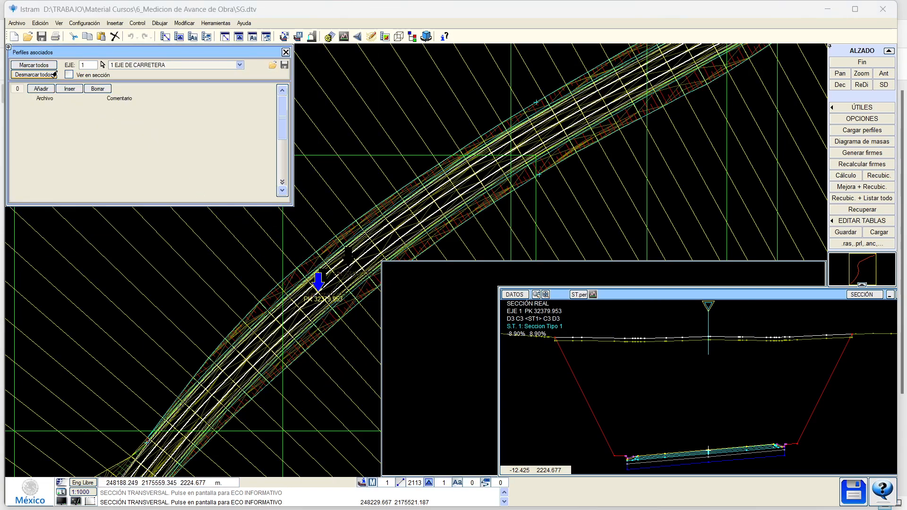
pyautogui.click(69, 74)
pyautogui.click(42, 88)
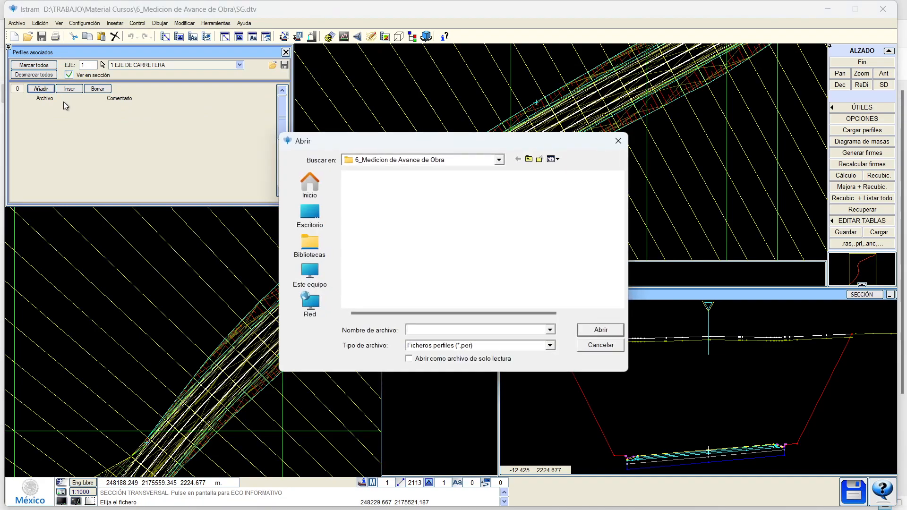
pyautogui.doubleClick(371, 281)
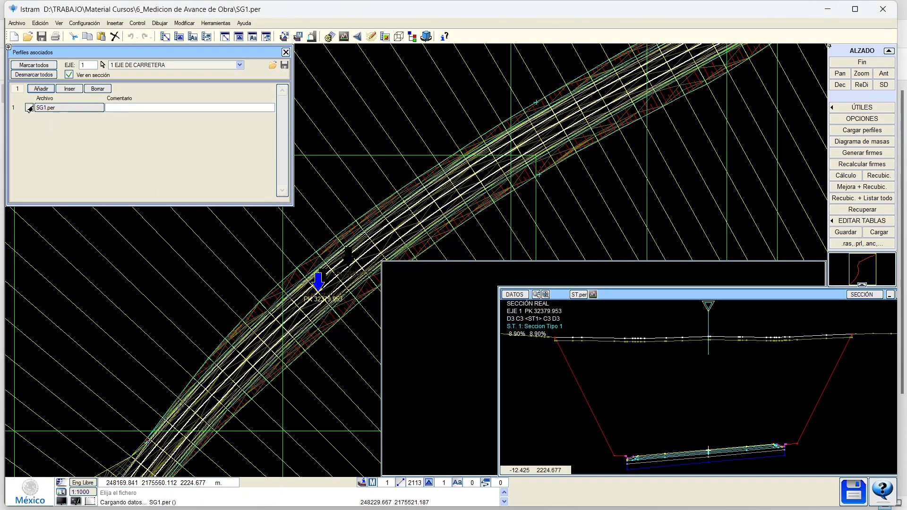
pyautogui.click(26, 108)
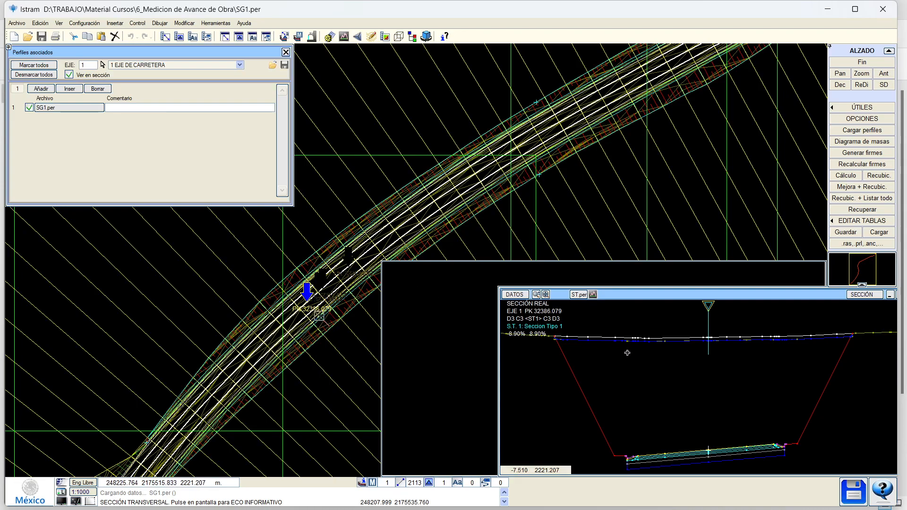
# Enlarge the cross-section window, compare the control profile with the ground line along the axis, and save the associated profiles
pyautogui.moveTo(500, 288); pyautogui.dragTo(340, 203)
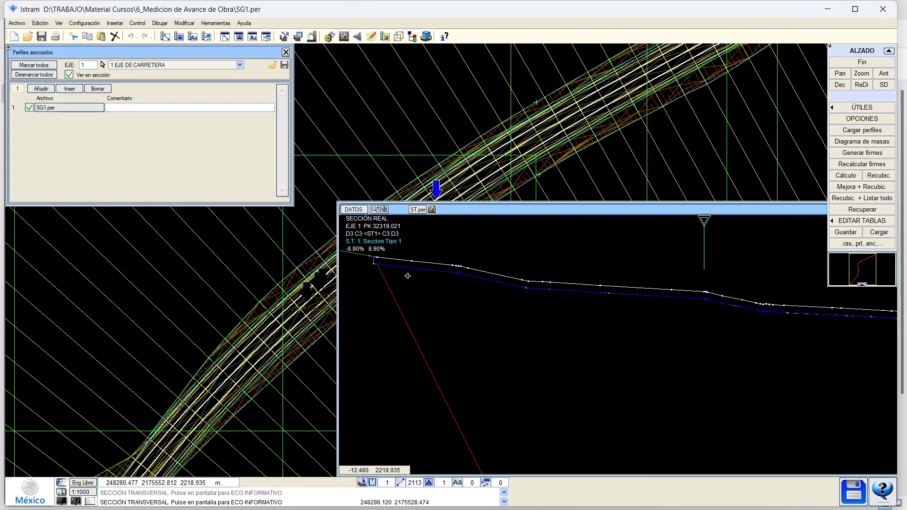
pyautogui.click(271, 215)
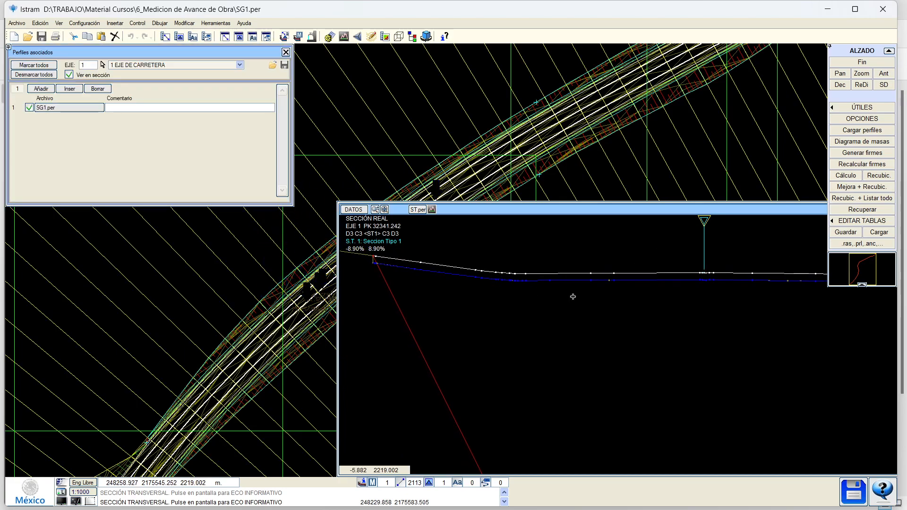
pyautogui.scroll(-2, 526, 330)
pyautogui.scroll(2, 675, 314)
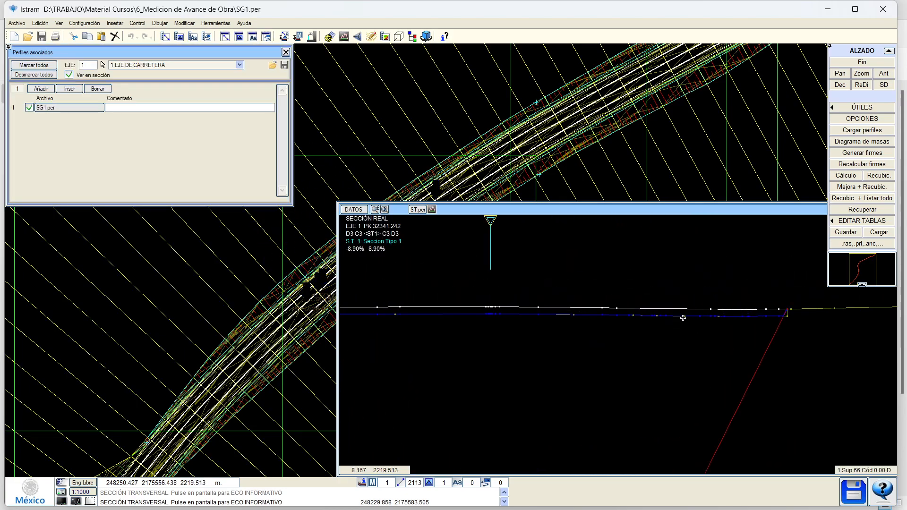
pyautogui.click(285, 65)
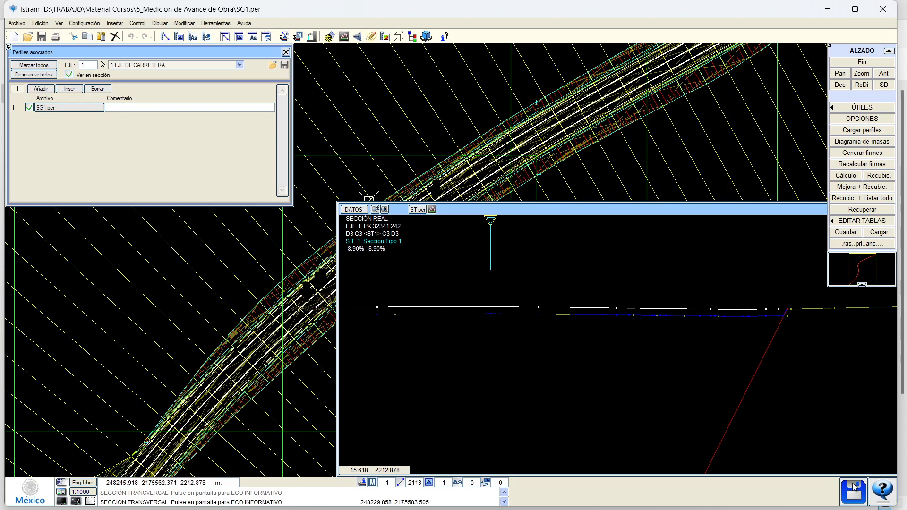
# In the profile editor, merge ISPOL1.per with SG1.per, taking the attributes from the first file
pyautogui.click(345, 41)
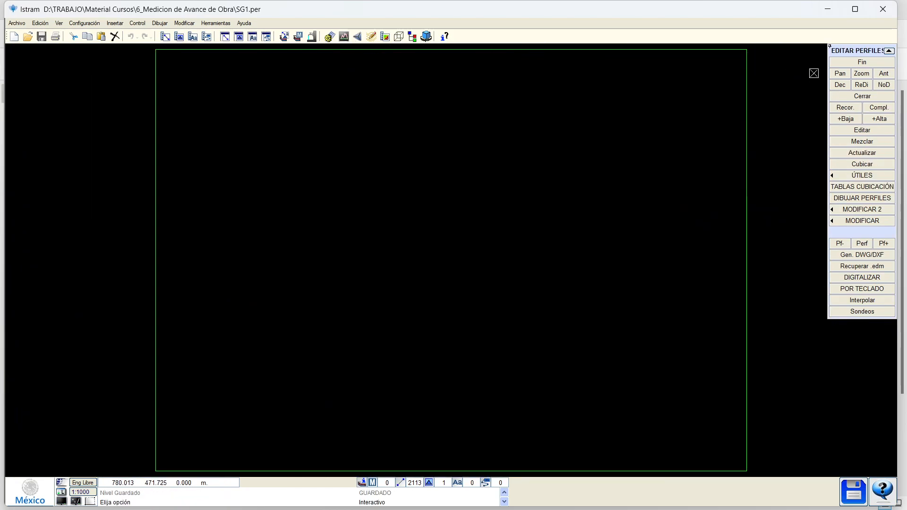
pyautogui.click(863, 142)
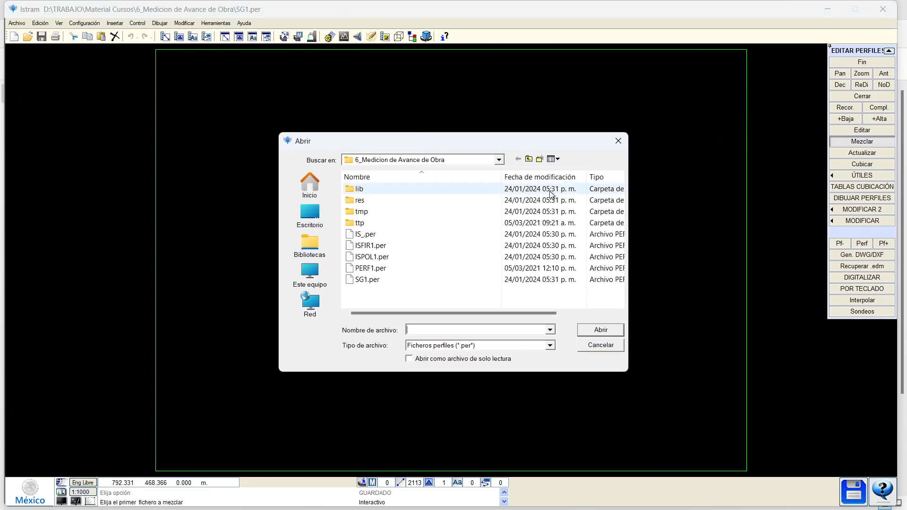
pyautogui.doubleClick(373, 258)
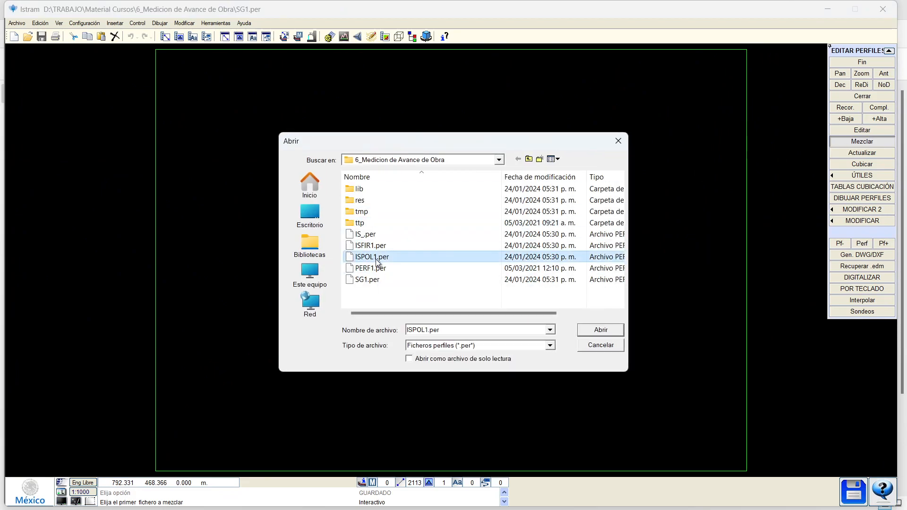
pyautogui.click(373, 280)
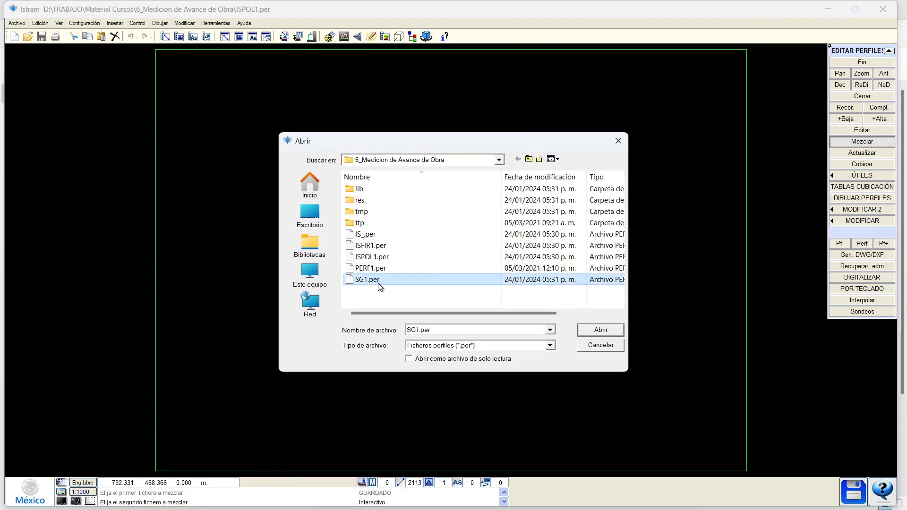
pyautogui.click(601, 330)
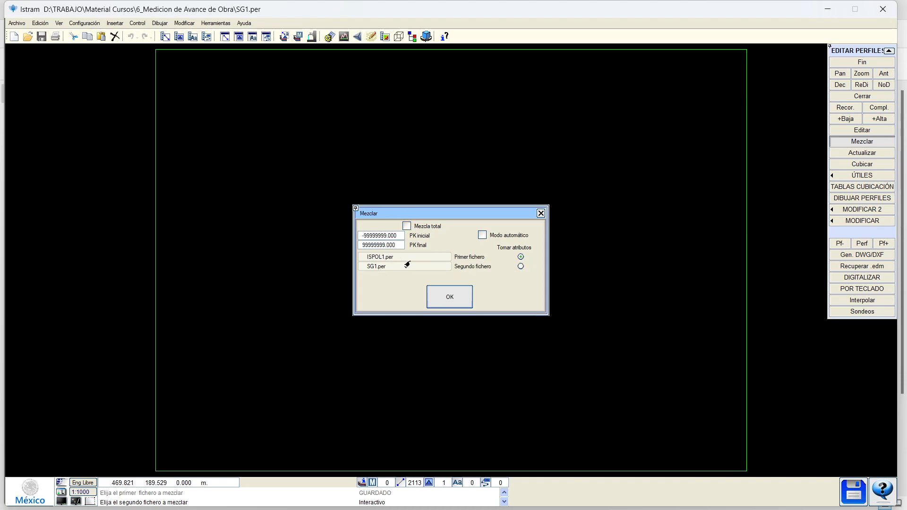
pyautogui.click(449, 297)
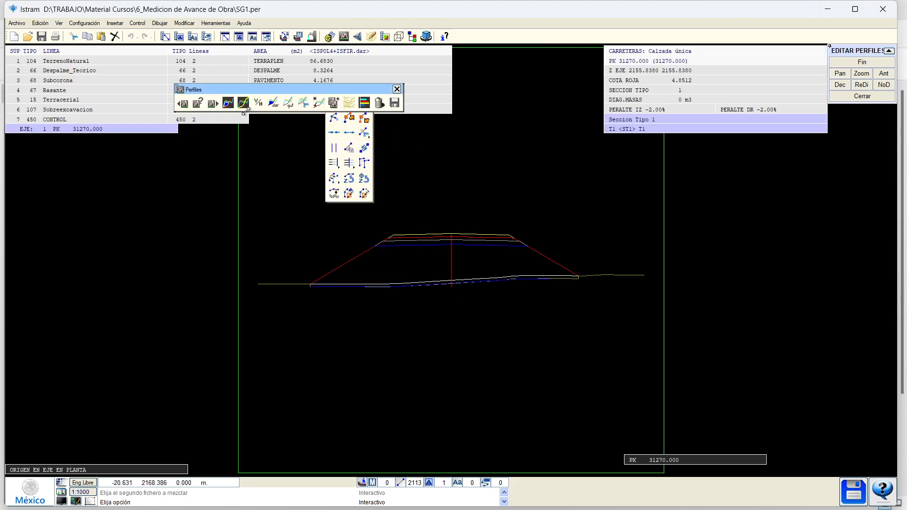
# Advance the merge through to the last profile using PK 99999999 and save the output file as CTN.per
pyautogui.click(199, 103)
pyautogui.press('Return')
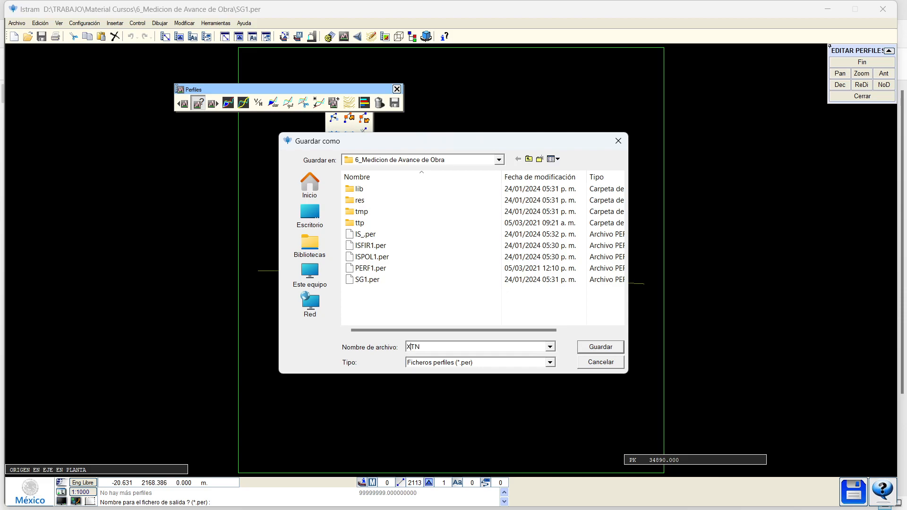
pyautogui.press('BackSpace')
pyautogui.write('C')
pyautogui.press('Return')
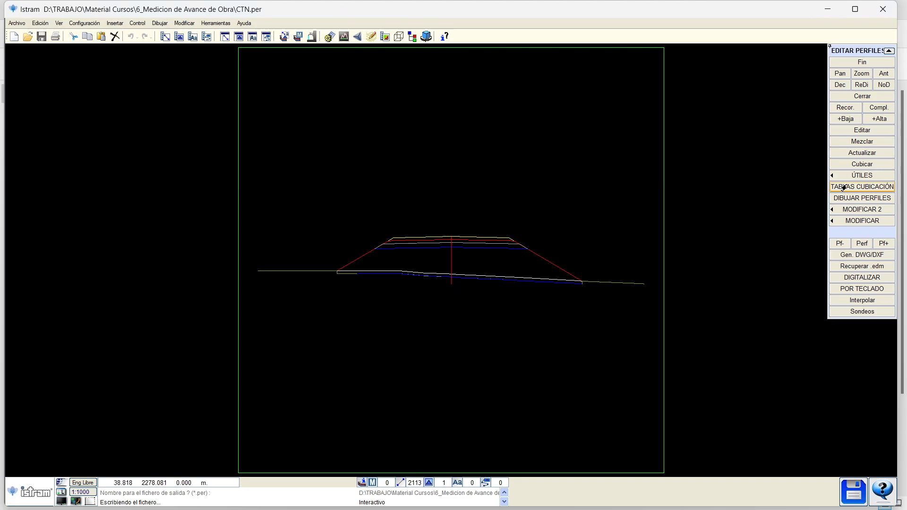
# Open CTN.per for editing and examine the control line in the merged sections from PK 31270 to PK 31360
pyautogui.click(862, 130)
pyautogui.click(371, 234)
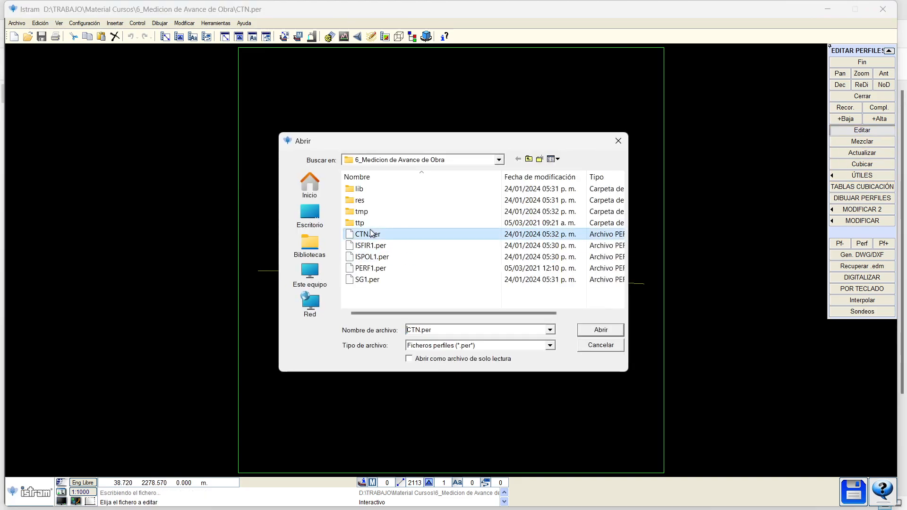
pyautogui.doubleClick(371, 234)
pyautogui.click(454, 274)
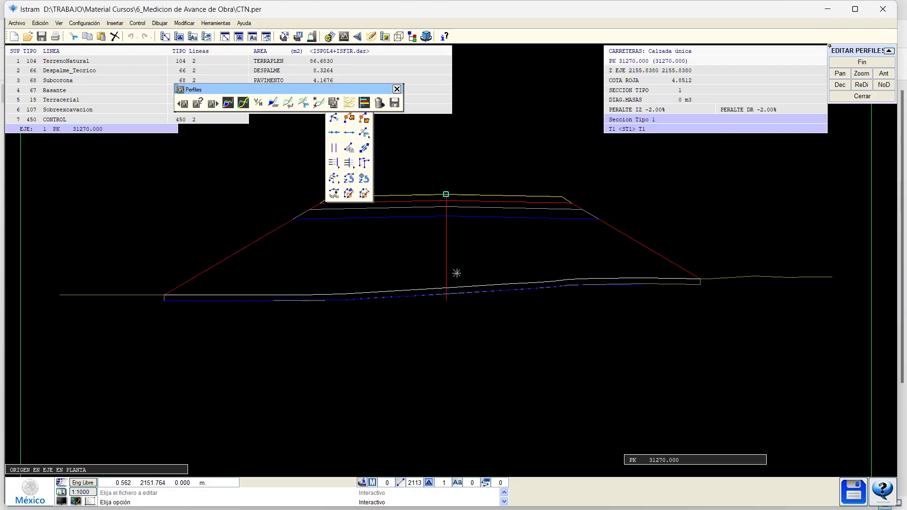
pyautogui.press('pagedown')
pyautogui.press('pagedown')
pyautogui.press('pagedown')
pyautogui.press('pagedown')
pyautogui.scroll(1, 379, 275)
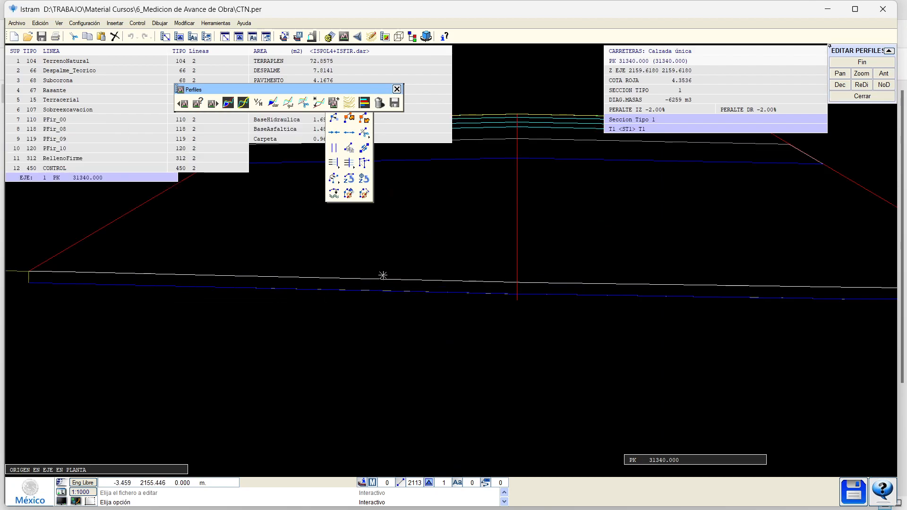
pyautogui.press('pagedown')
pyautogui.press('pagedown')
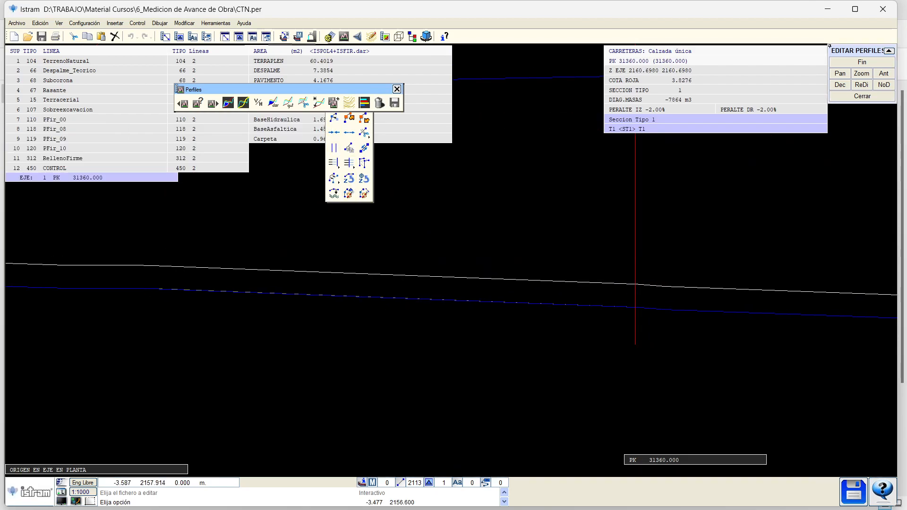
# Create the profile for viewing areas from the section at PK 31360, and close the profile file without saving
pyautogui.click(274, 103)
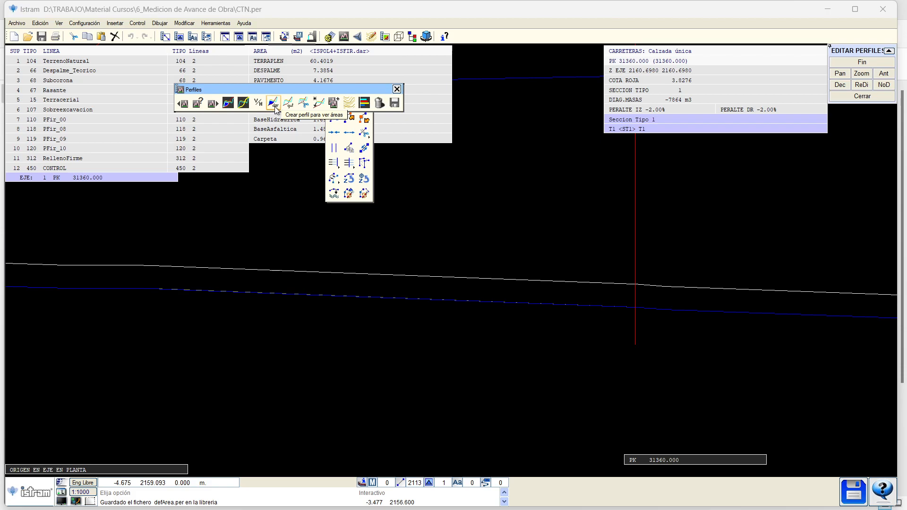
pyautogui.click(855, 62)
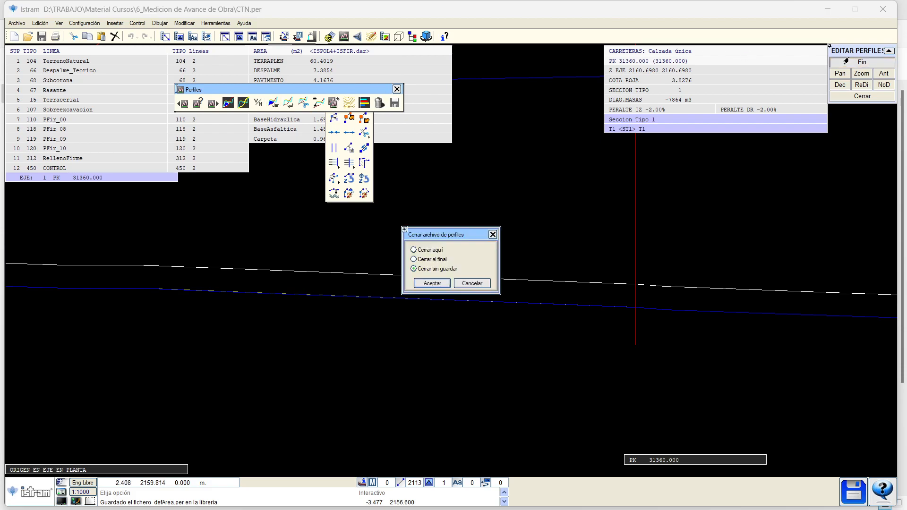
pyautogui.click(431, 283)
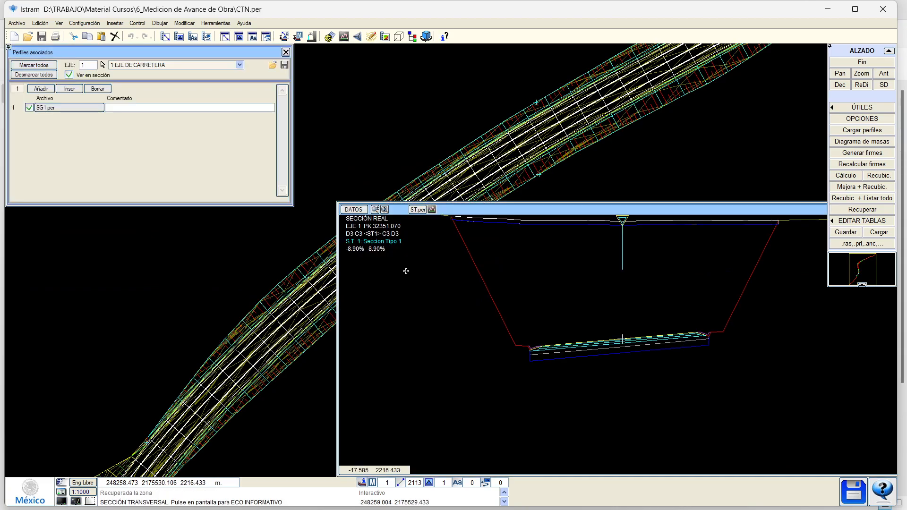
# In the cubication tables of the profile editor, add an L-type definition named L3D with the control line 450 as surface A1
pyautogui.click(341, 37)
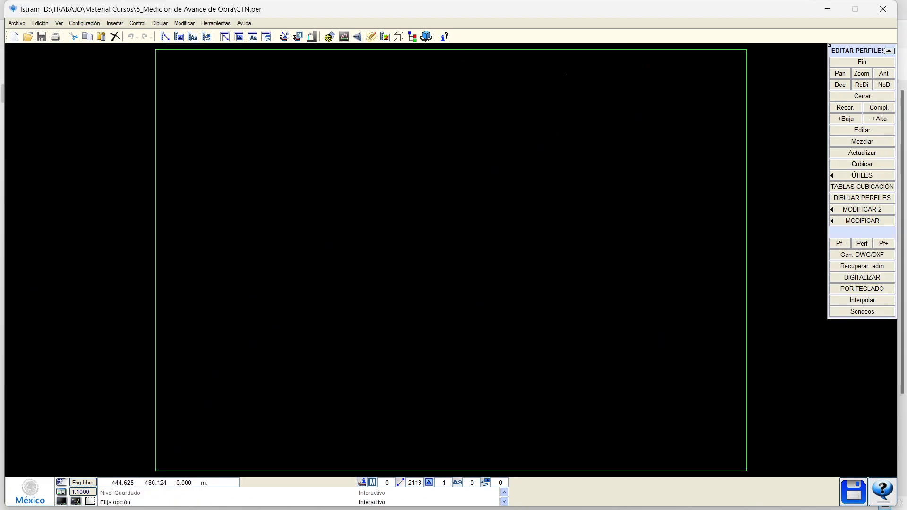
pyautogui.click(852, 189)
pyautogui.click(114, 96)
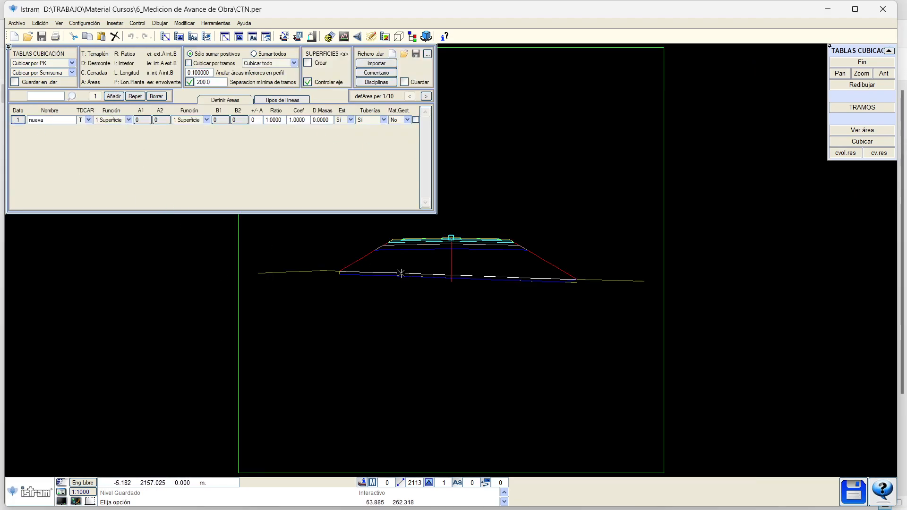
pyautogui.scroll(2, 401, 271)
pyautogui.click(88, 119)
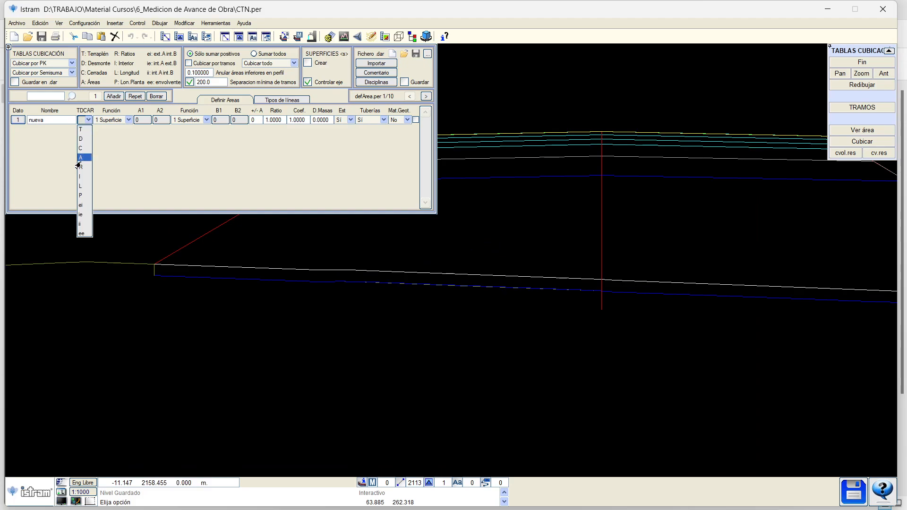
pyautogui.click(82, 186)
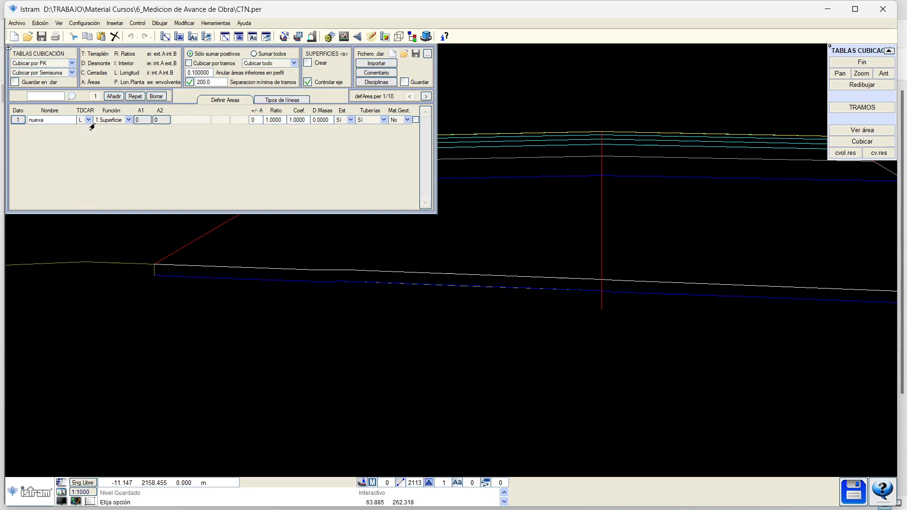
pyautogui.doubleClick(59, 120)
pyautogui.write('L3D')
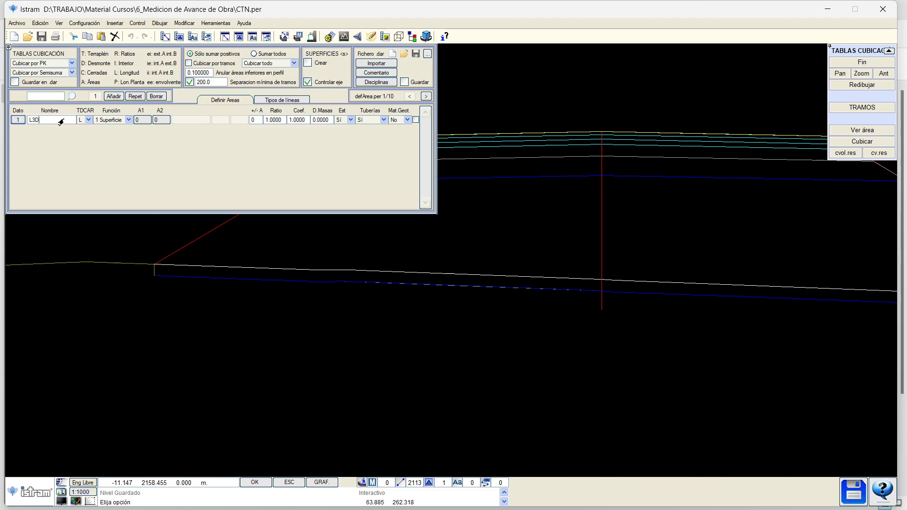
pyautogui.press('Return')
pyautogui.click(140, 120)
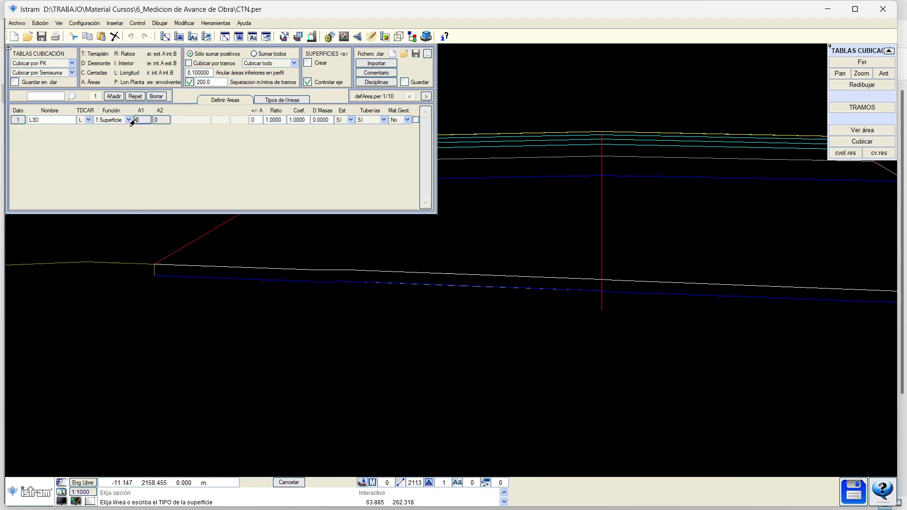
pyautogui.click(201, 278)
# Repeat the L3D definition as a second row, rename it L2D and set its type to P, plan length
pyautogui.click(121, 96)
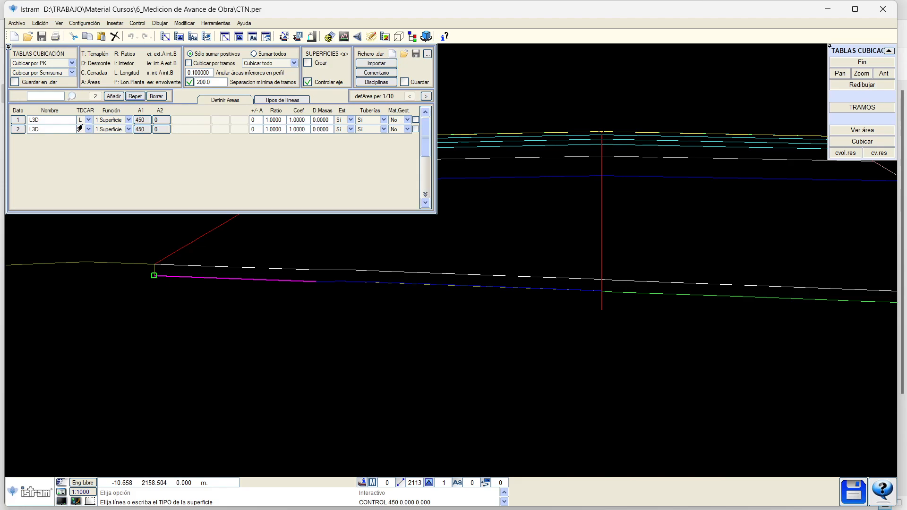
pyautogui.click(31, 129)
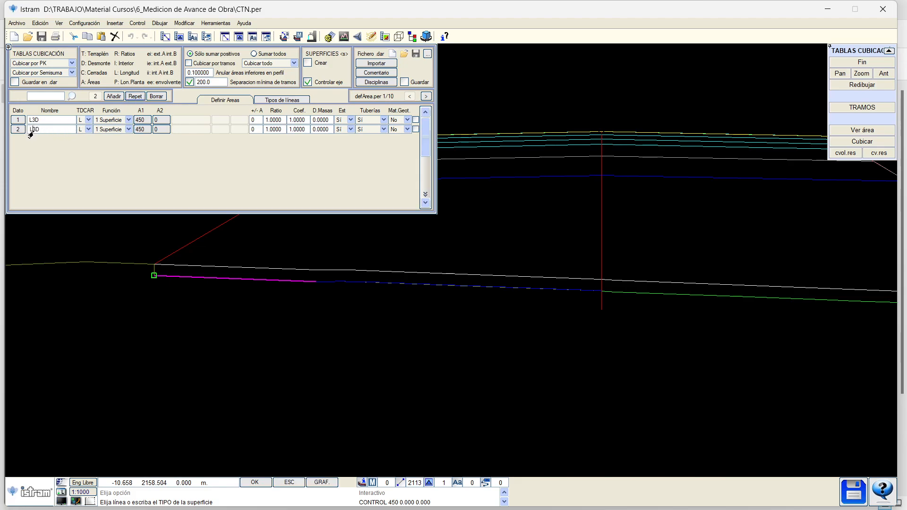
pyautogui.press('Delete')
pyautogui.write('2')
pyautogui.press('Return')
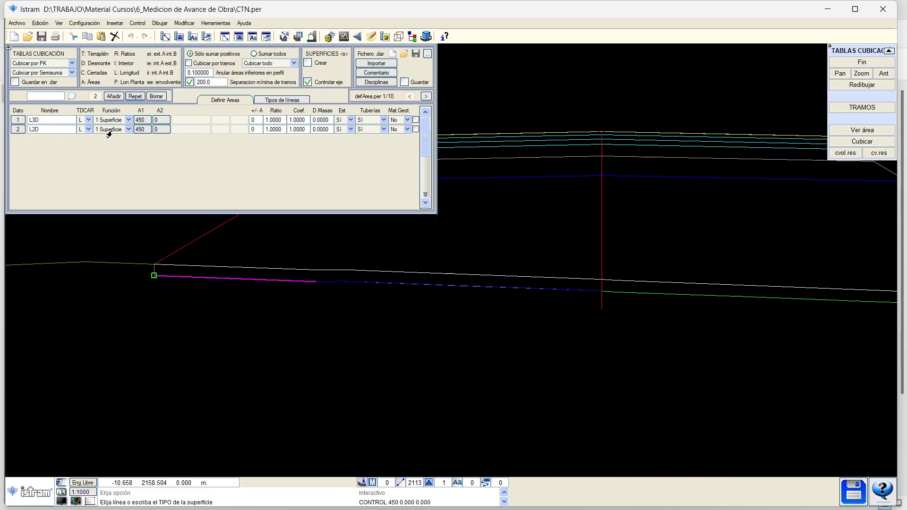
pyautogui.click(80, 121)
pyautogui.click(81, 121)
pyautogui.click(81, 130)
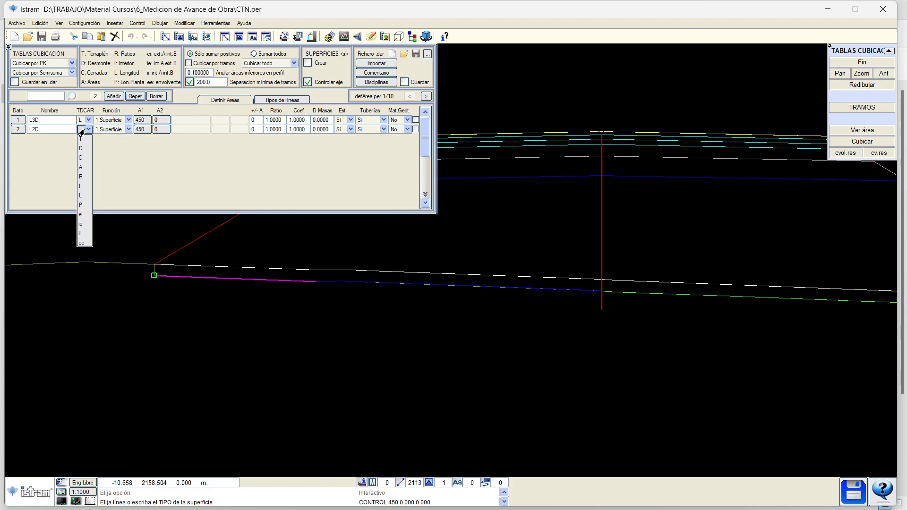
pyautogui.click(84, 206)
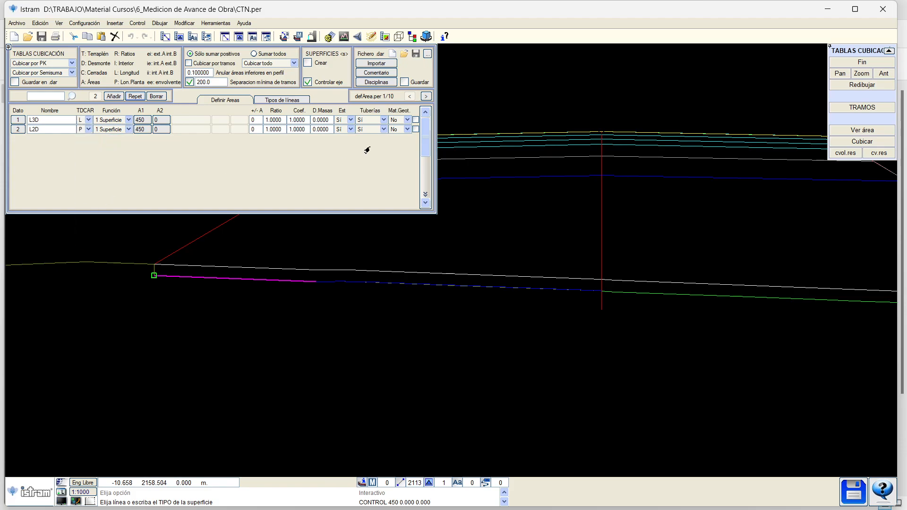
# Enable the L3D and L2D definitions and set the ratio of both to 0.3
pyautogui.click(416, 119)
pyautogui.click(416, 129)
pyautogui.click(294, 121)
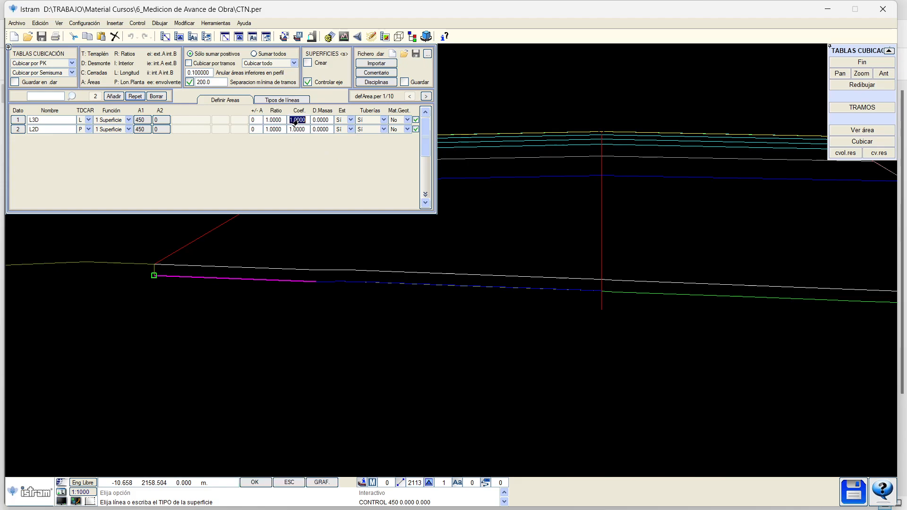
pyautogui.click(271, 121)
pyautogui.write('.3')
pyautogui.click(275, 130)
pyautogui.write('.3')
pyautogui.click(279, 144)
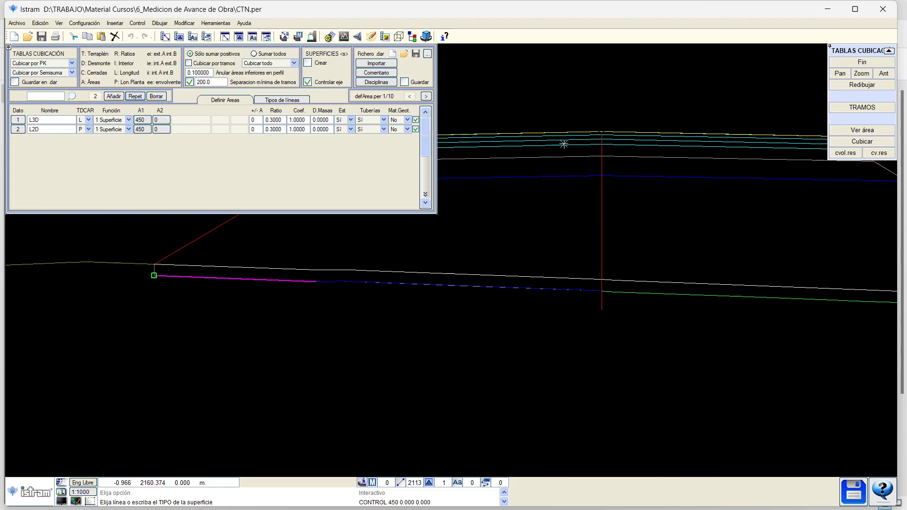
pyautogui.click(833, 147)
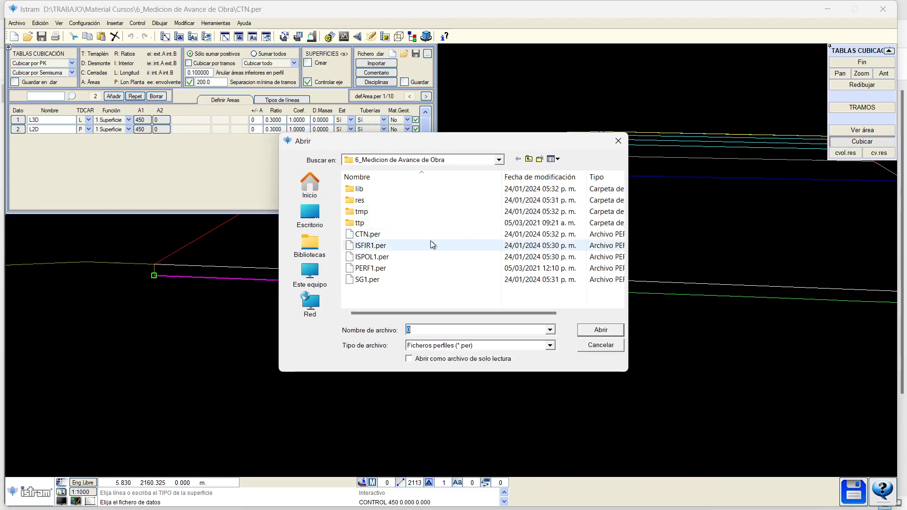
pyautogui.click(373, 235)
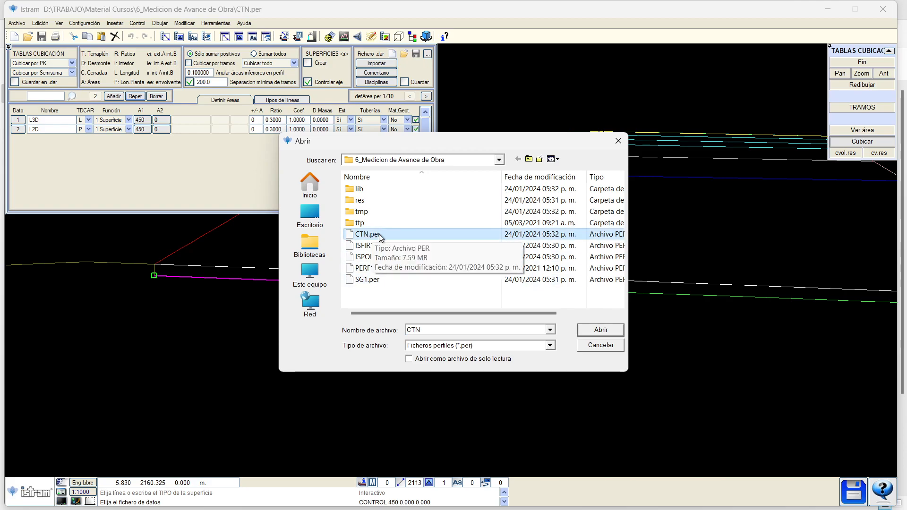
pyautogui.click(593, 348)
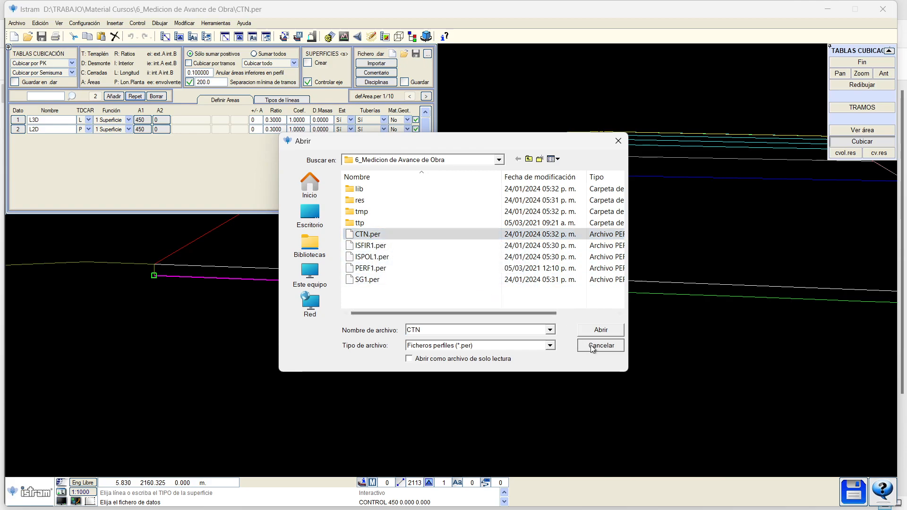
# Set the minimum separation between stretches to 21 and save the area definitions as CTN.dar in the lib folder
pyautogui.click(196, 74)
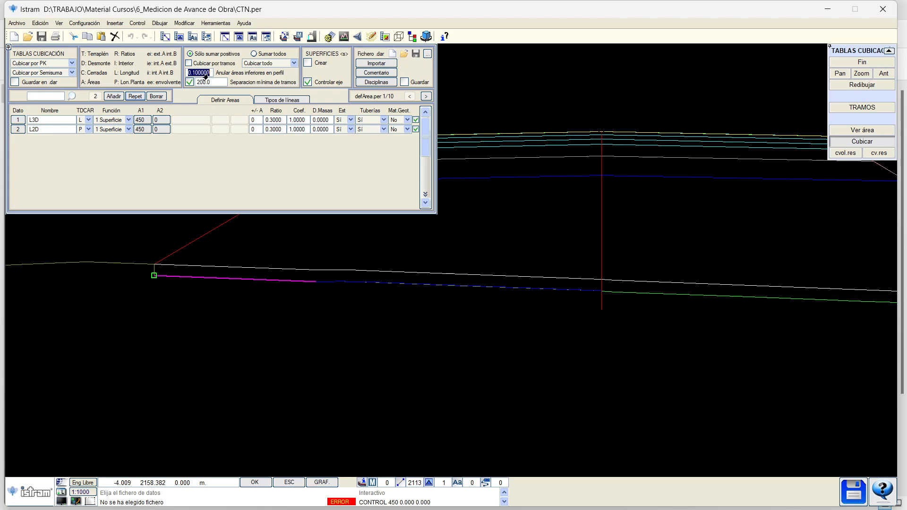
pyautogui.click(208, 83)
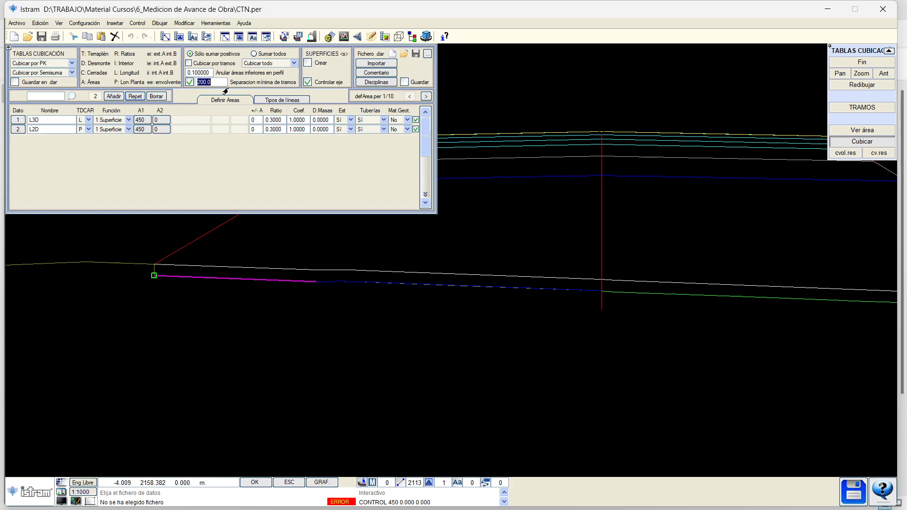
pyautogui.write('21')
pyautogui.press('Return')
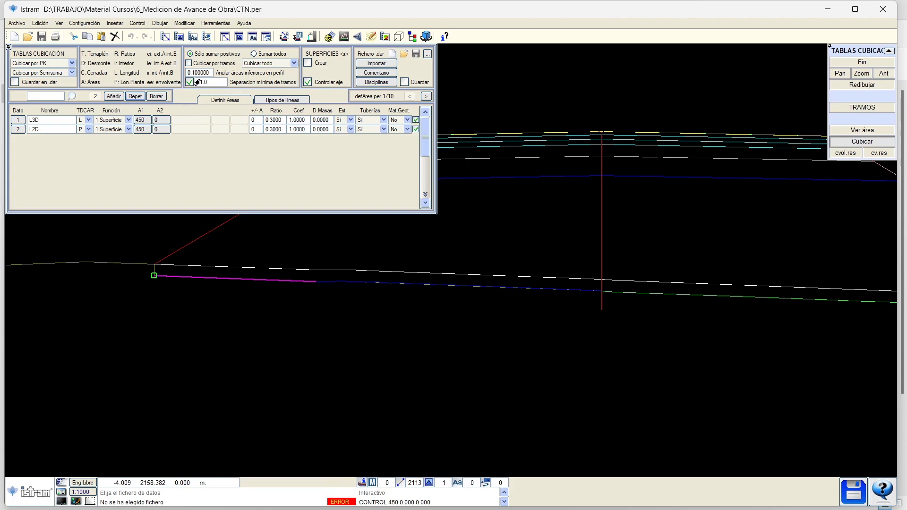
pyautogui.click(415, 54)
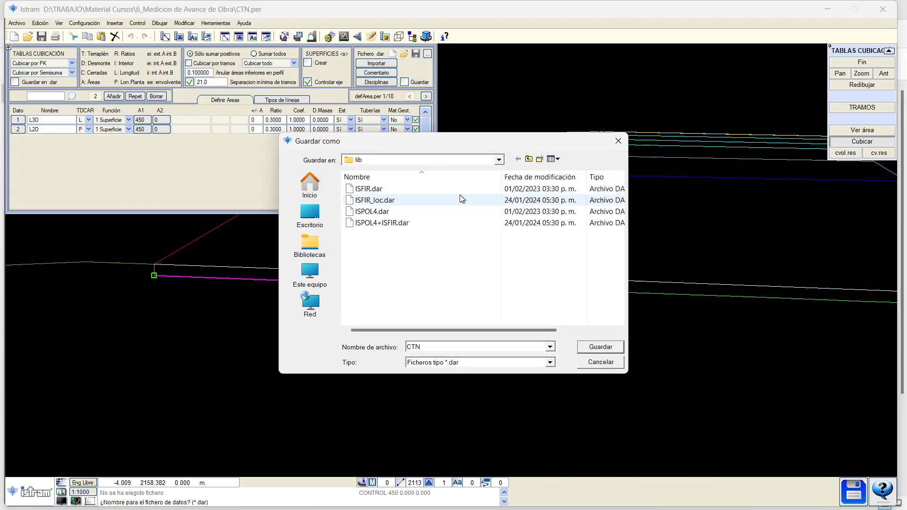
pyautogui.press('Return')
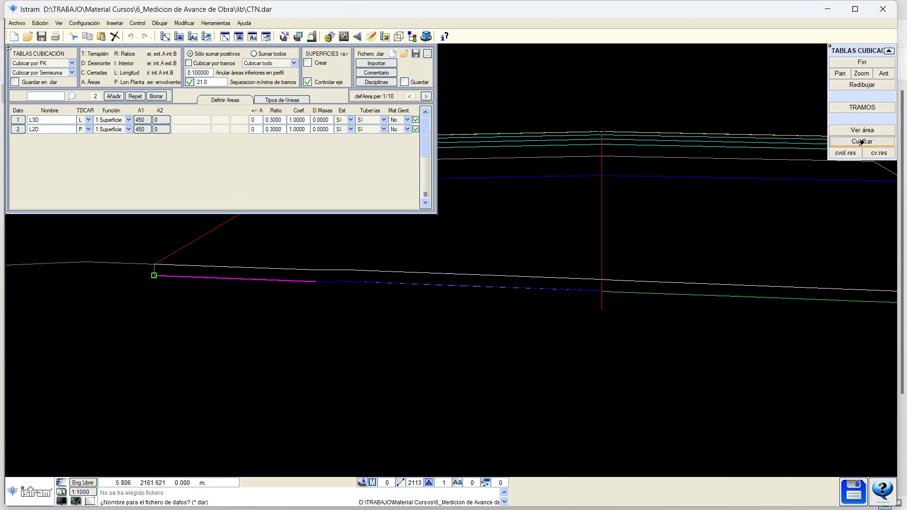
# Calculate the volumes of CTN.per and open the cvol.res report in Notepad++, accepting the reload of the modified cvres1.res
pyautogui.click(840, 142)
pyautogui.doubleClick(392, 235)
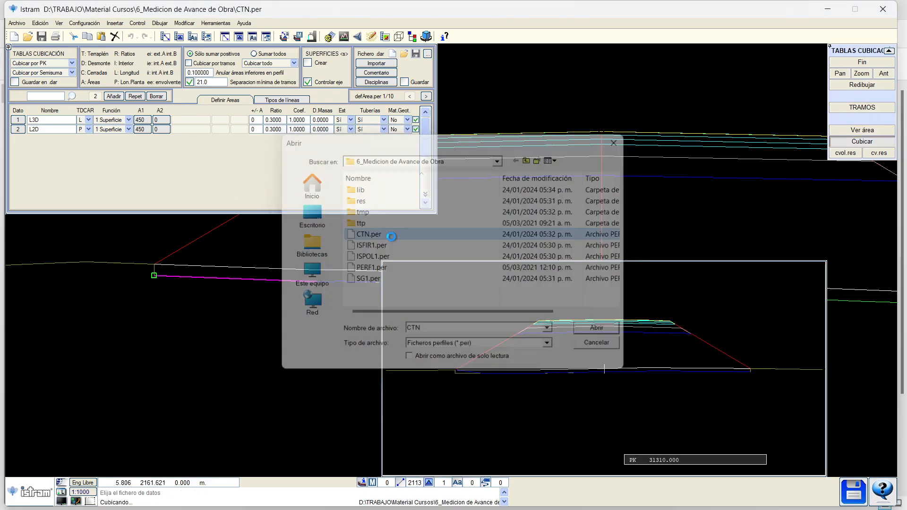
pyautogui.click(846, 152)
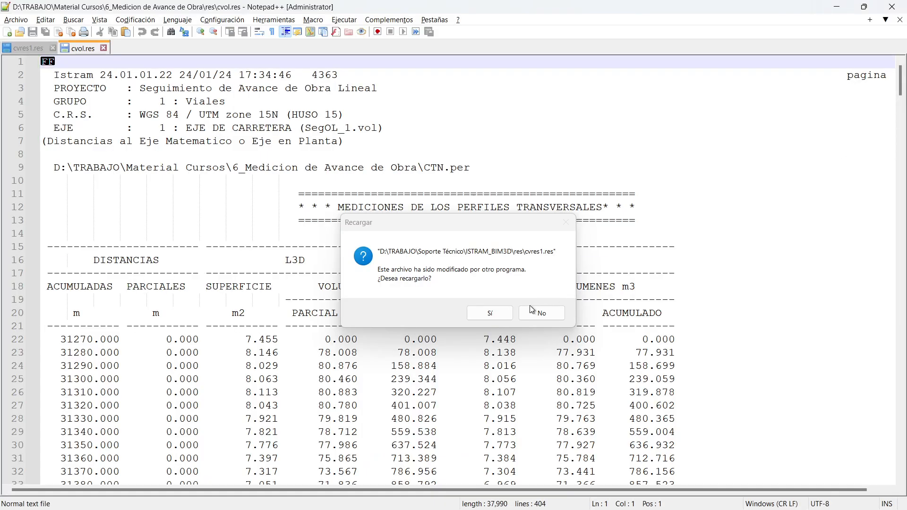
pyautogui.click(490, 314)
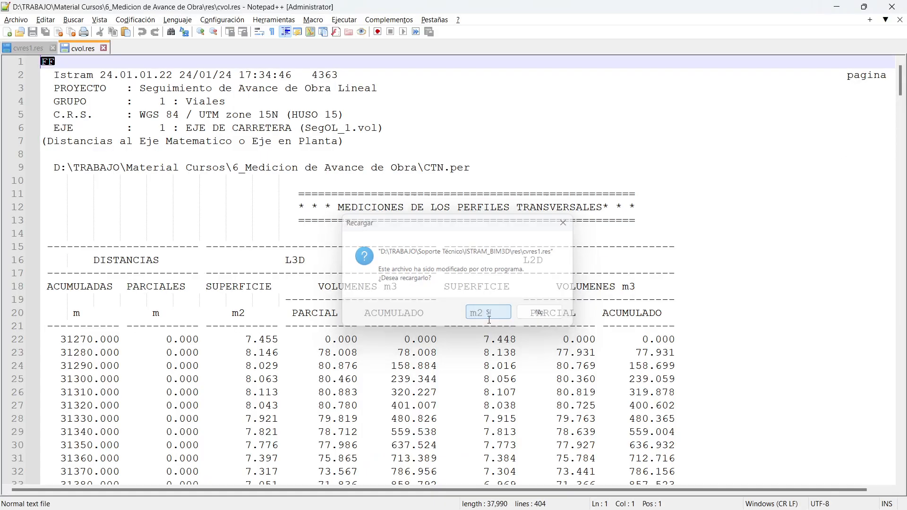
# Compare the total volumes of L3D and L2D in the summary at the end of the report
pyautogui.moveTo(903, 83); pyautogui.dragTo(903, 440)
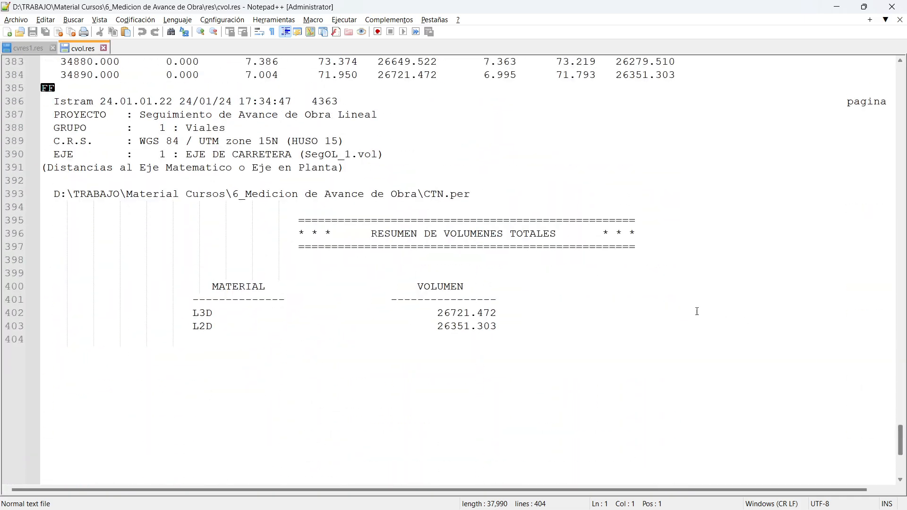
pyautogui.doubleClick(462, 326)
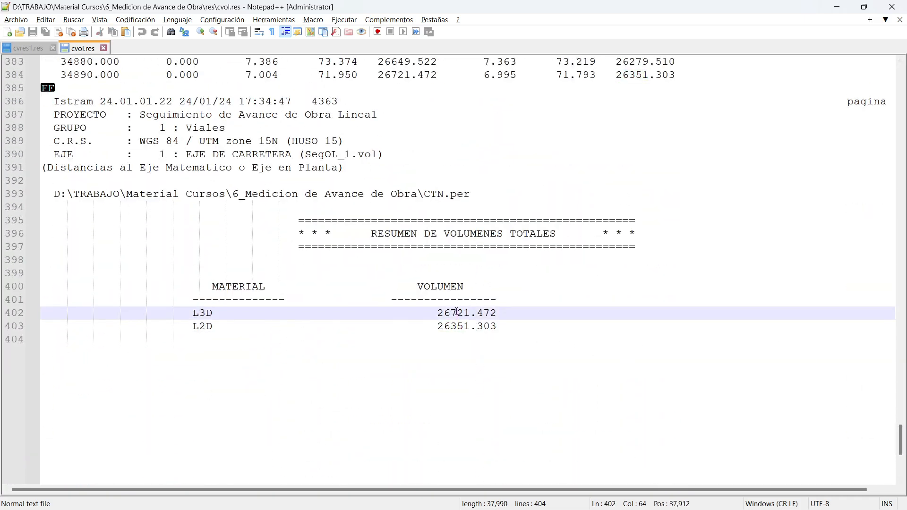
pyautogui.doubleClick(462, 313)
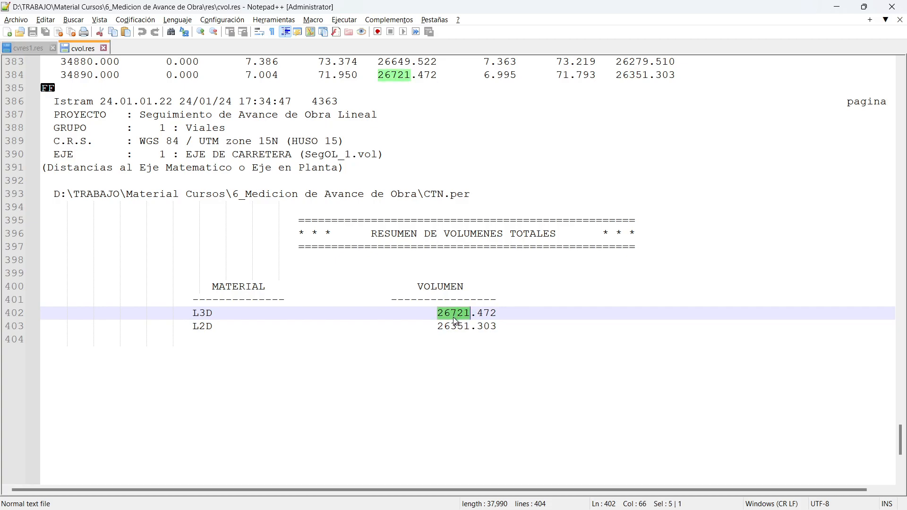
pyautogui.doubleClick(455, 326)
pyautogui.click(457, 313)
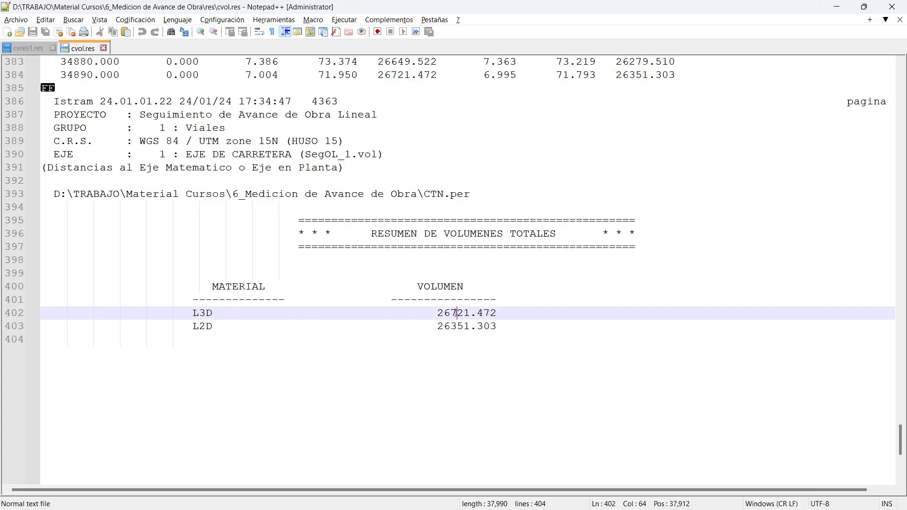
# Check the L3D volume against the L2D volume again in the cvol.res total volume summary
pyautogui.moveTo(450, 313); pyautogui.dragTo(464, 313)
pyautogui.doubleClick(457, 326)
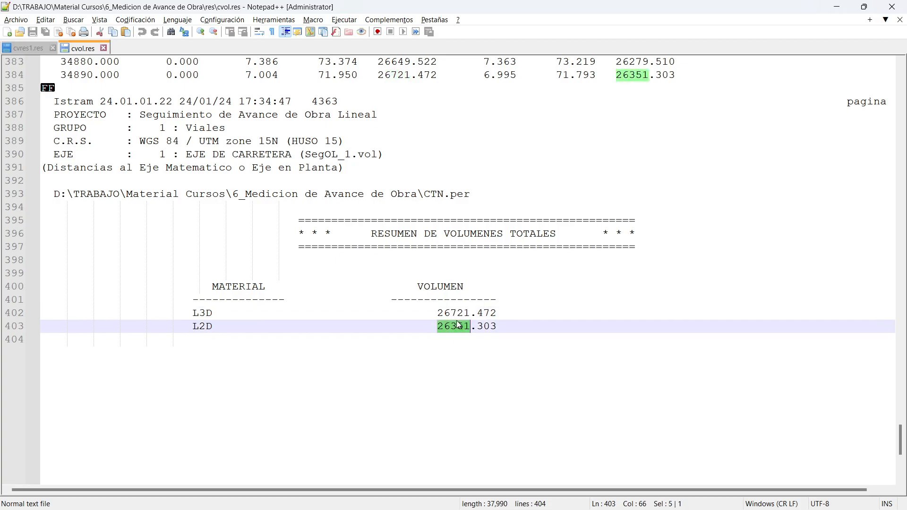
pyautogui.doubleClick(461, 313)
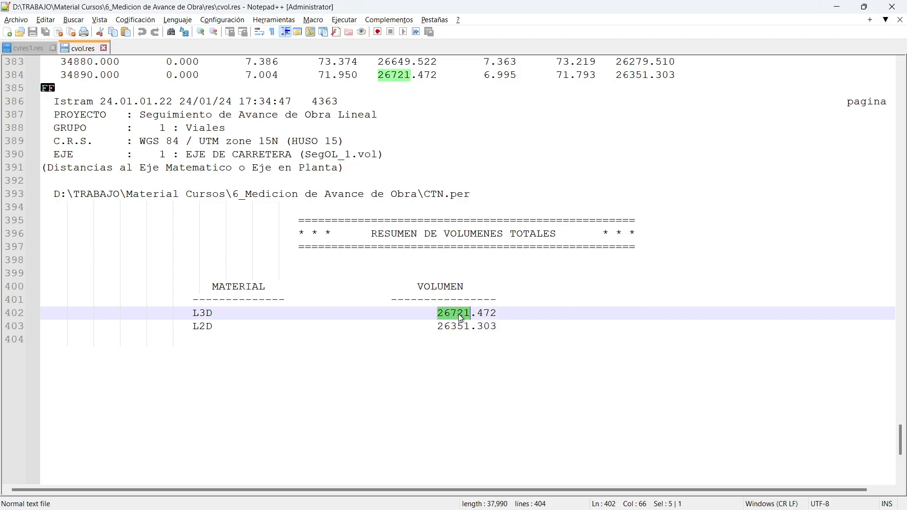
pyautogui.doubleClick(461, 314)
pyautogui.doubleClick(454, 327)
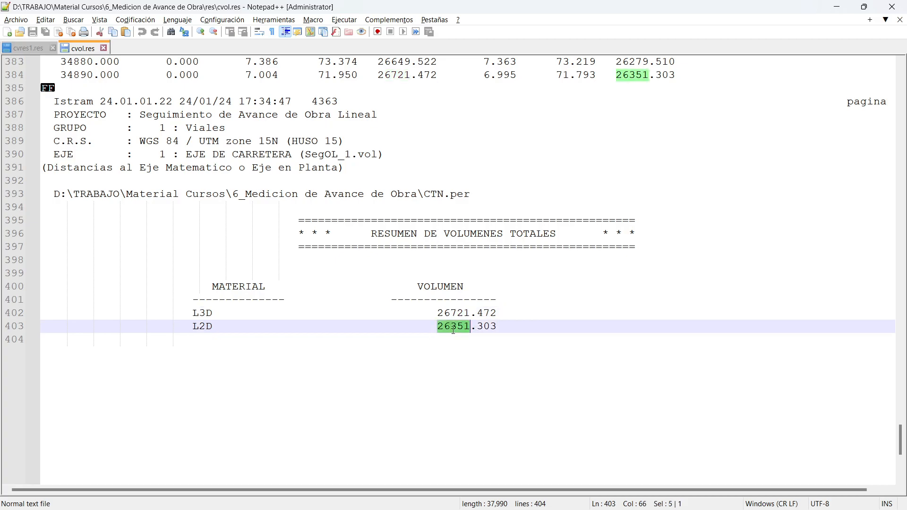
pyautogui.doubleClick(468, 313)
# Switch back to Istram and examine the cross section of CTN.per along its lower surface lines and both embankment toes
pyautogui.hotkey('alt', 'Tab')
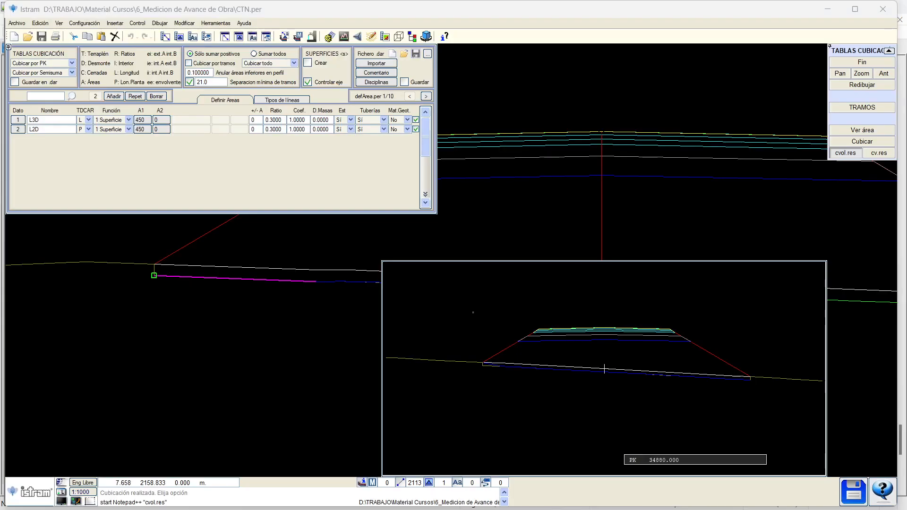
pyautogui.moveTo(308, 304); pyautogui.dragTo(268, 315, button='middle')
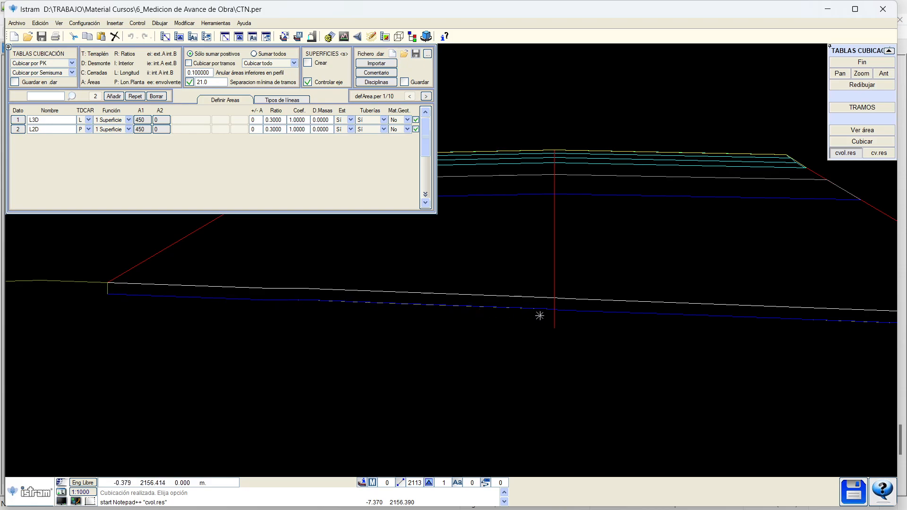
pyautogui.moveTo(596, 328); pyautogui.dragTo(507, 333, button='middle')
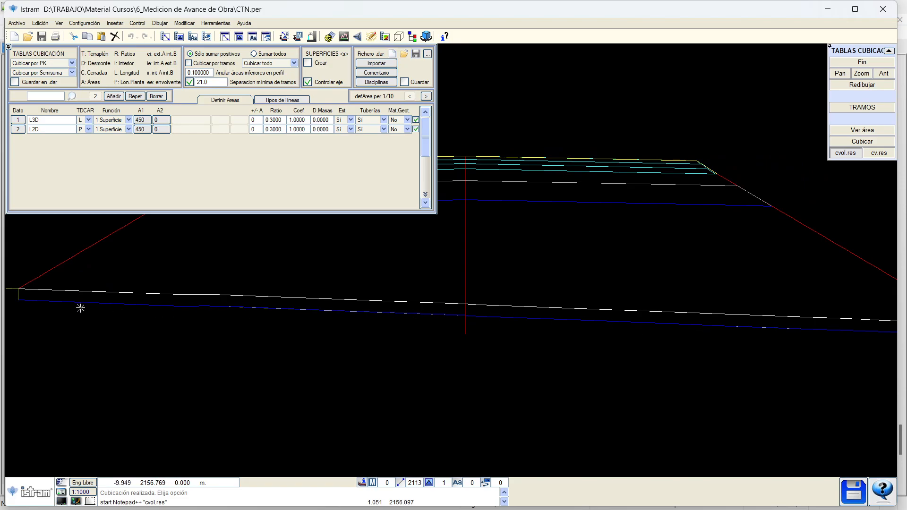
pyautogui.click(25, 303)
pyautogui.scroll(-3, 599, 332)
pyautogui.scroll(1, 577, 379)
pyautogui.scroll(3, 725, 377)
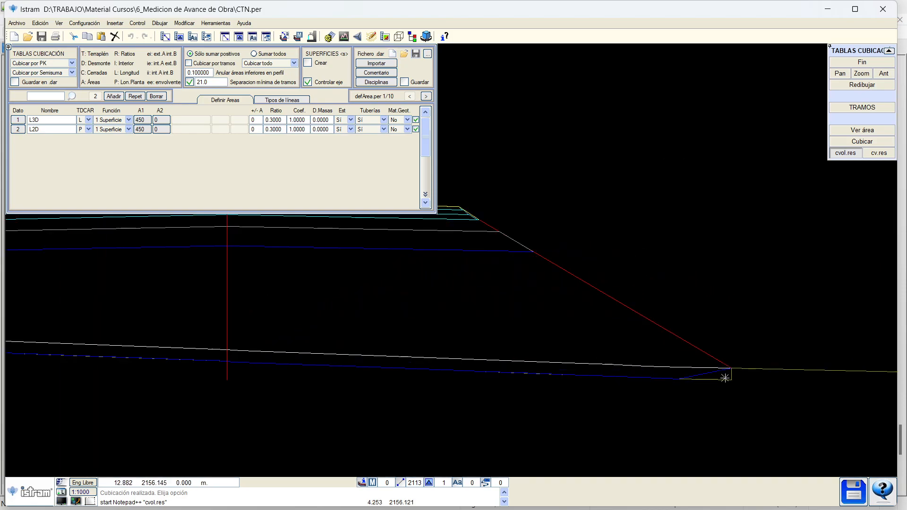
pyautogui.scroll(-2, 722, 392)
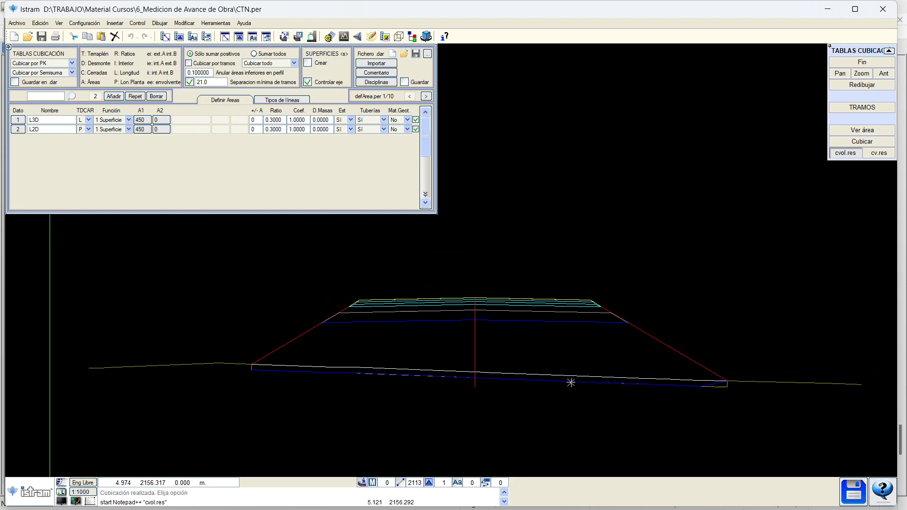
pyautogui.moveTo(324, 393); pyautogui.dragTo(288, 397, button='middle')
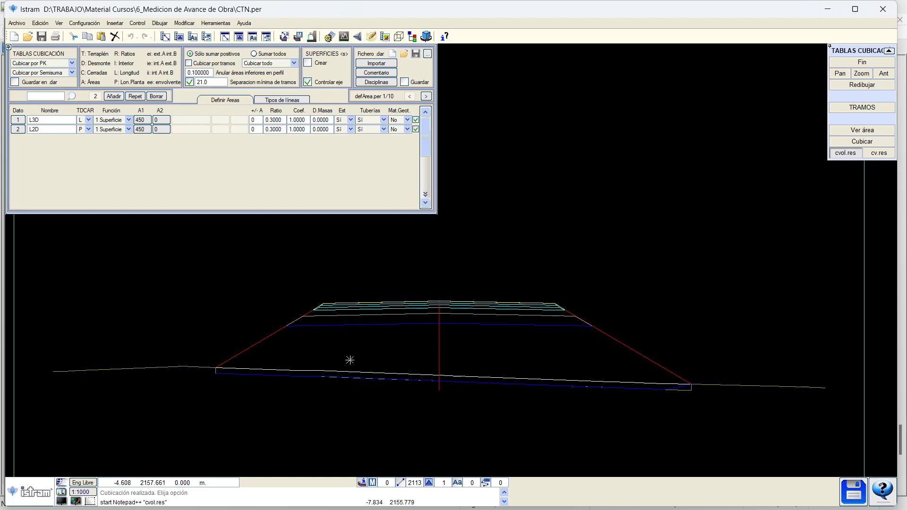
pyautogui.moveTo(367, 361); pyautogui.dragTo(338, 339, button='middle')
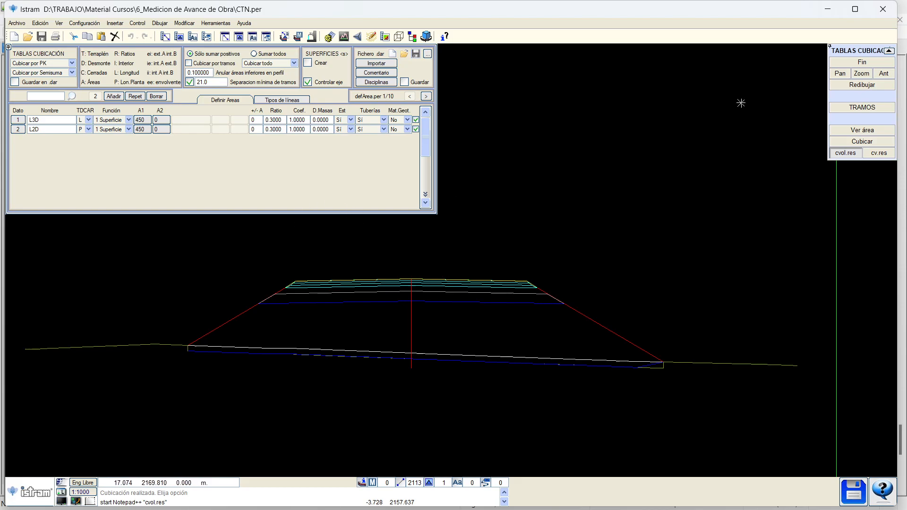
# Close the cubication tables without saving the changes and return to the project's elevation tools
pyautogui.click(853, 66)
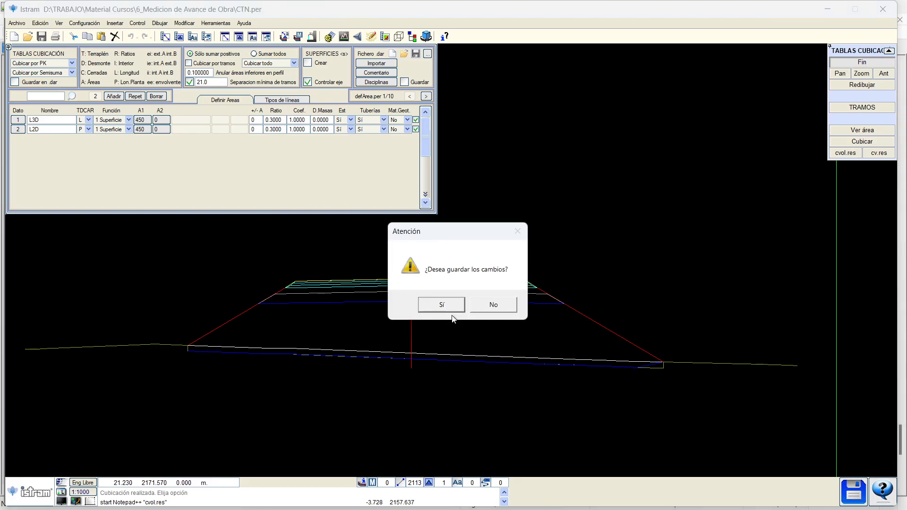
pyautogui.click(481, 304)
pyautogui.click(861, 63)
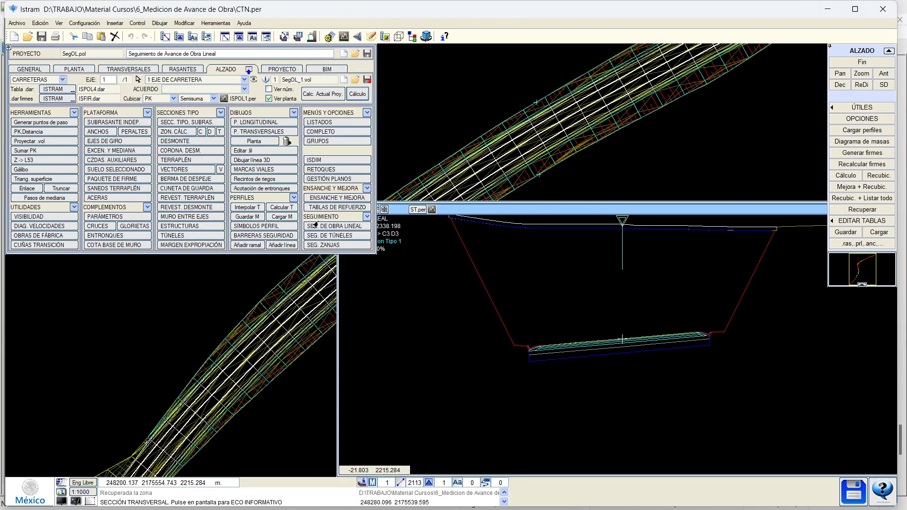
# Open the linear work tracking for axis 1 and create the working file CONTL1.per
pyautogui.click(101, 119)
pyautogui.click(86, 129)
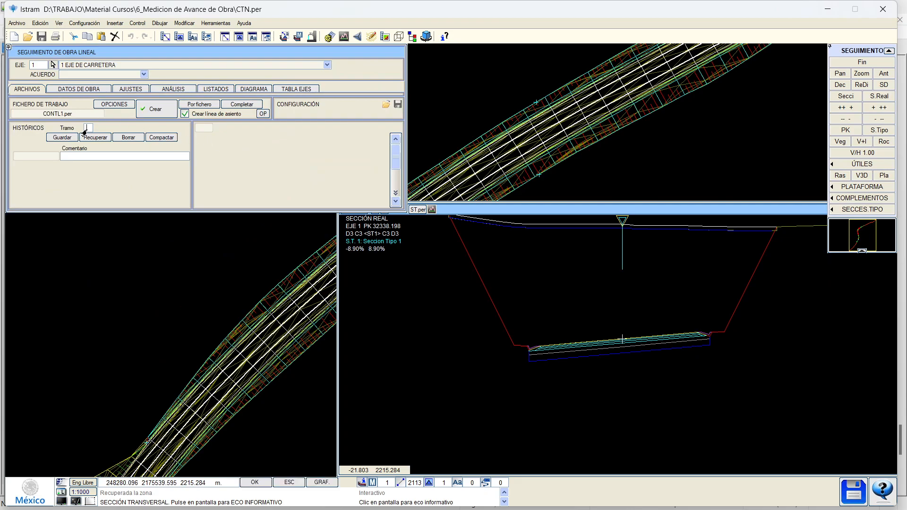
pyautogui.click(152, 108)
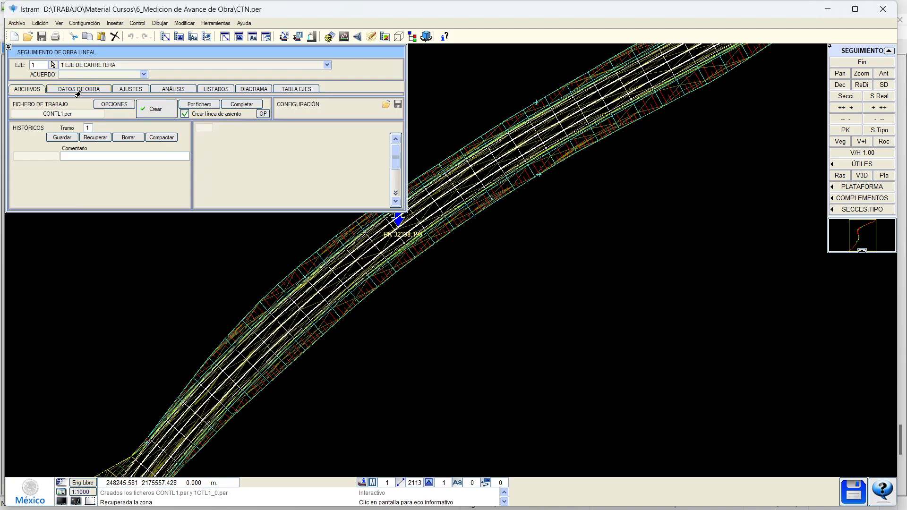
pyautogui.click(78, 90)
pyautogui.click(53, 124)
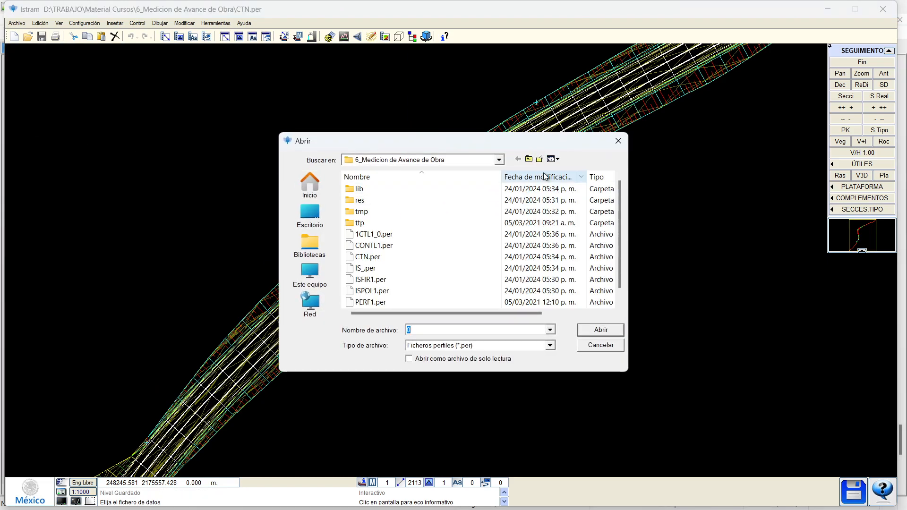
pyautogui.click(618, 140)
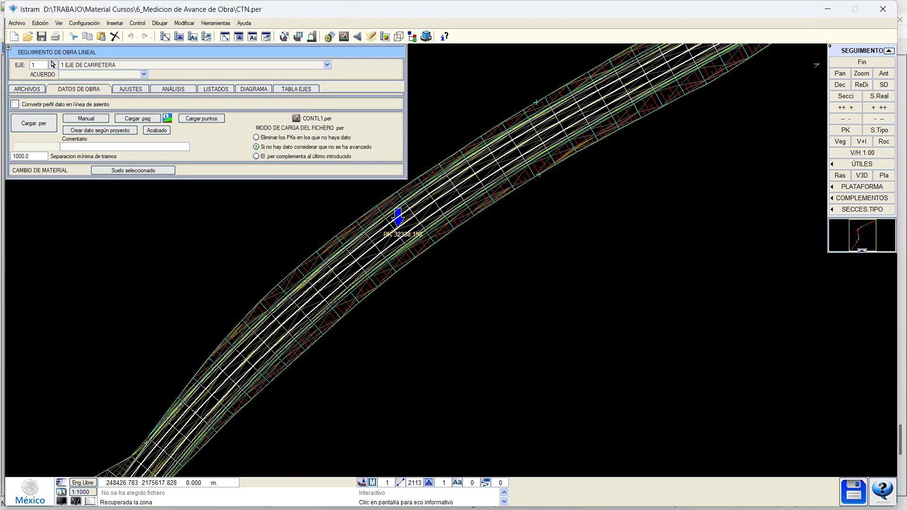
# Load 2013 12 DICIEMBRE AVANCE.TTP as terrain surface 1 and regenerate the cross sections of axis 1 as SG1.per
pyautogui.click(862, 62)
pyautogui.click(129, 70)
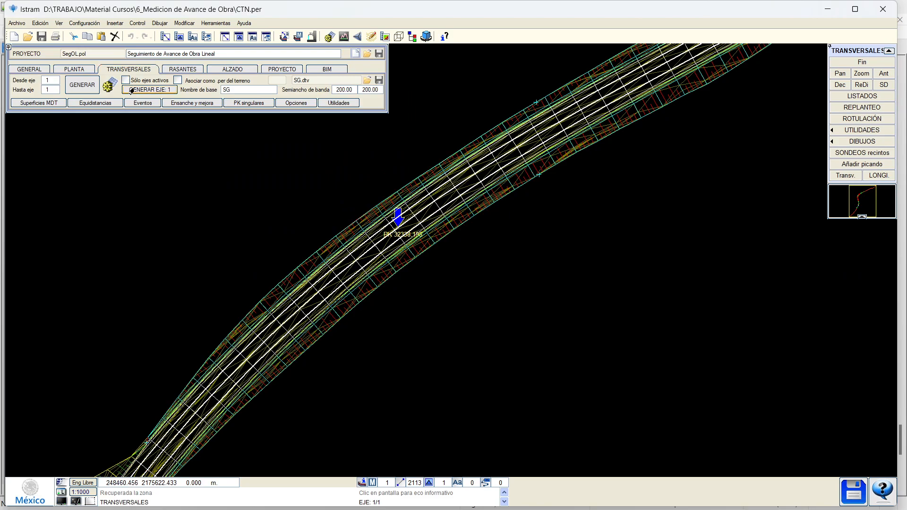
pyautogui.click(110, 85)
pyautogui.click(165, 74)
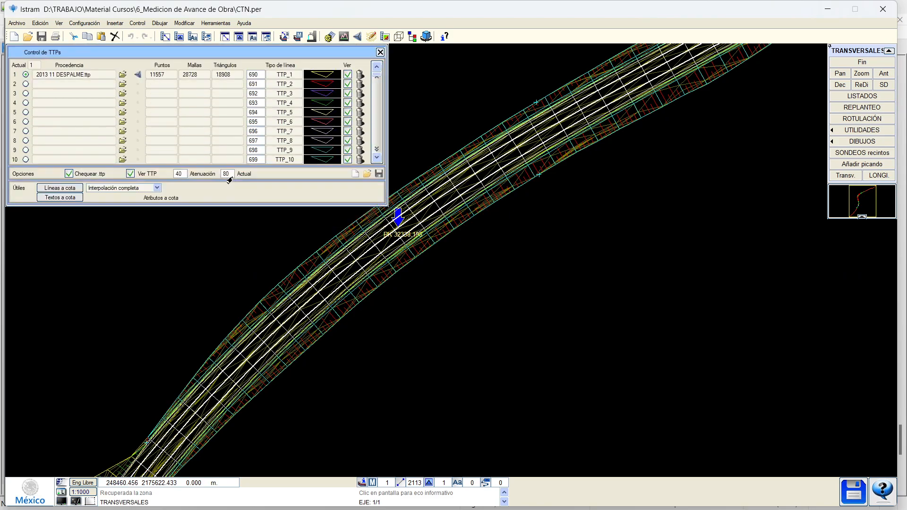
pyautogui.click(123, 76)
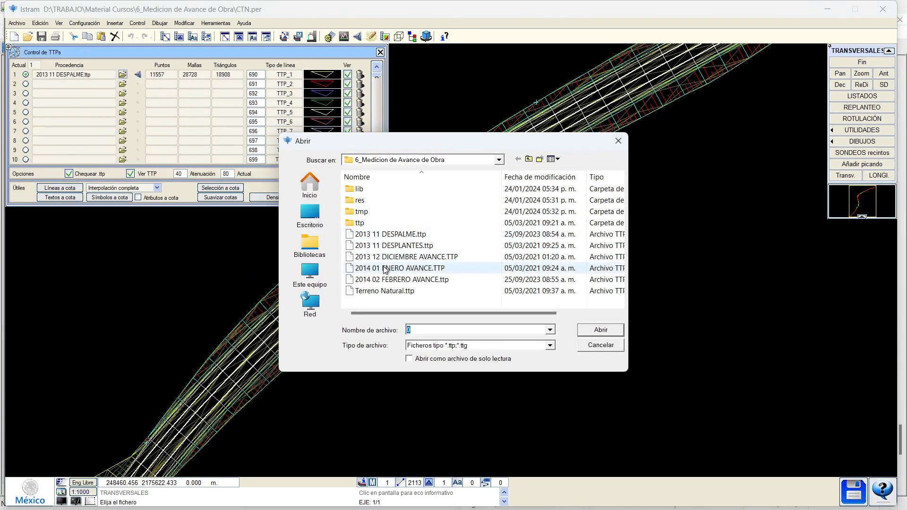
pyautogui.doubleClick(378, 256)
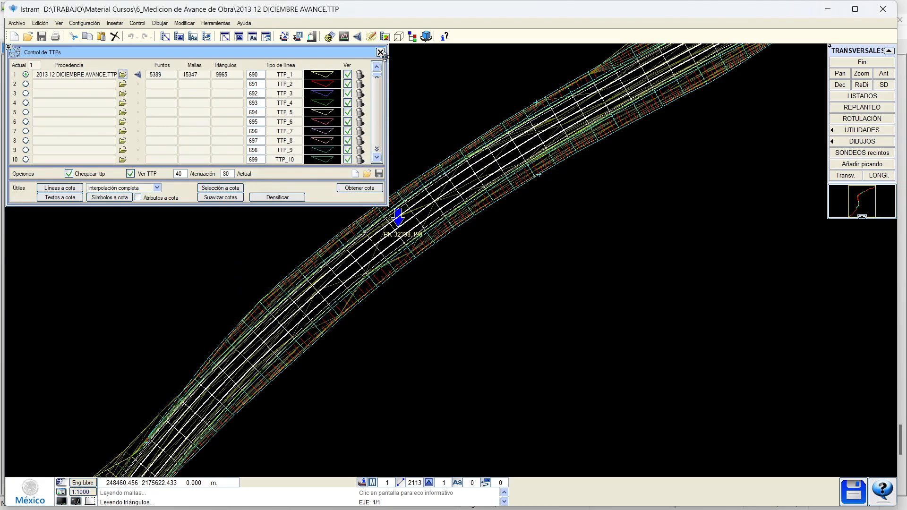
pyautogui.click(380, 52)
pyautogui.click(382, 53)
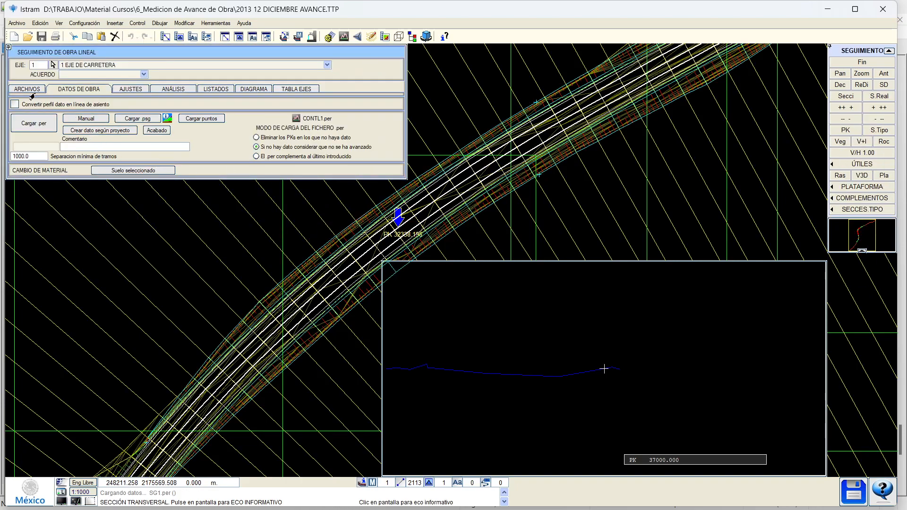
# Load SG1.per as work data into the tracking file CONTL1.per, treating stations without data as not advanced
pyautogui.click(28, 89)
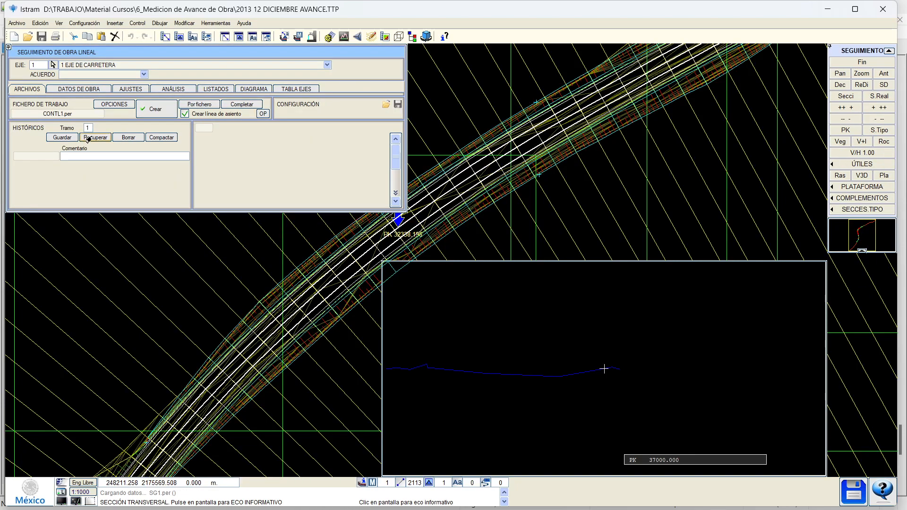
pyautogui.click(68, 91)
pyautogui.click(137, 125)
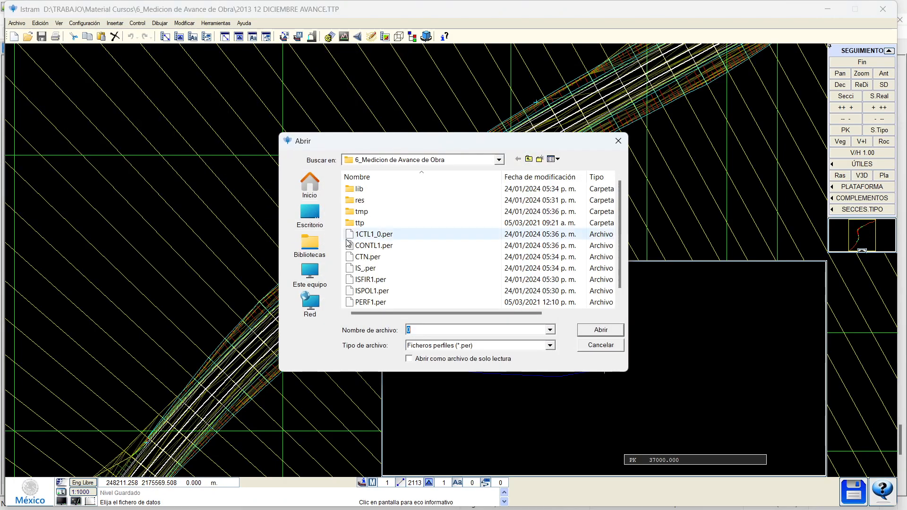
pyautogui.scroll(-2, 374, 265)
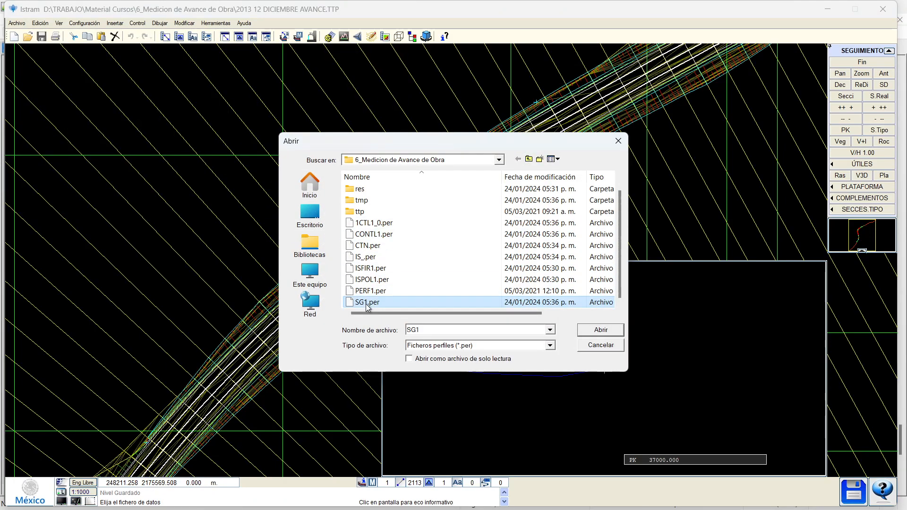
pyautogui.doubleClick(368, 303)
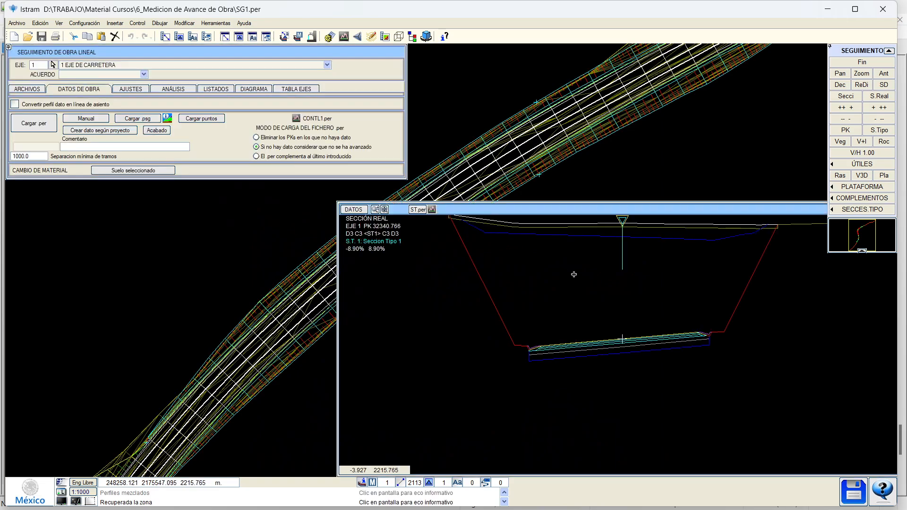
# Calculate the complete tracking measurements of CONTL1.per with the user table SEGOL3_MX.dar and open the seguimi.res report in Notepad++
pyautogui.moveTo(232, 274); pyautogui.dragTo(401, 163)
pyautogui.moveTo(400, 163); pyautogui.dragTo(172, 222, button='middle')
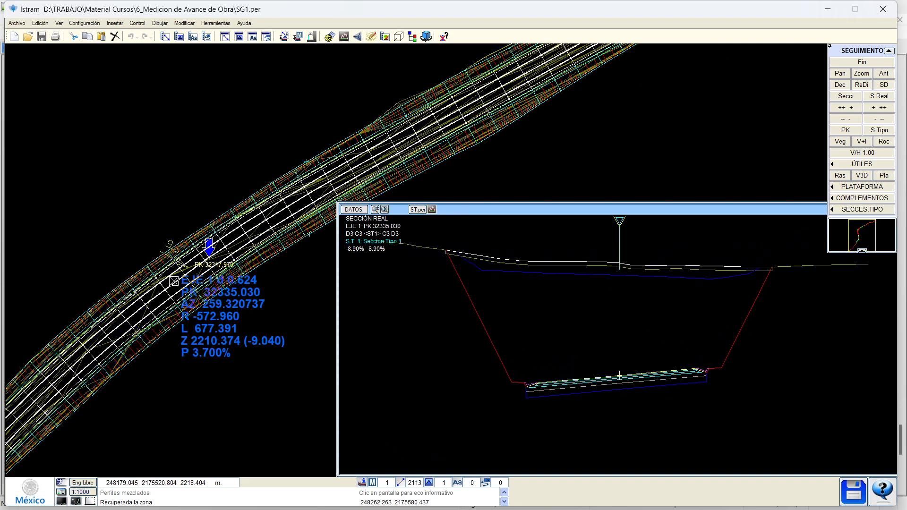
pyautogui.click(386, 142)
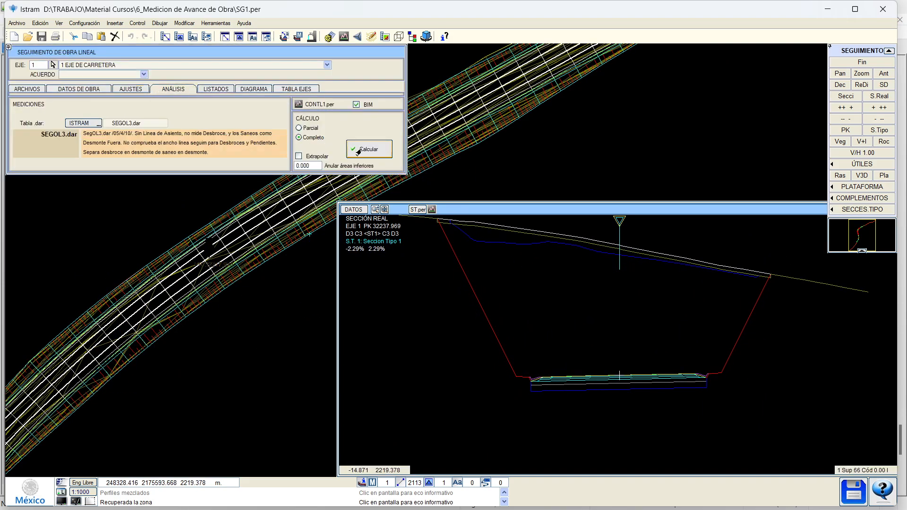
pyautogui.click(98, 123)
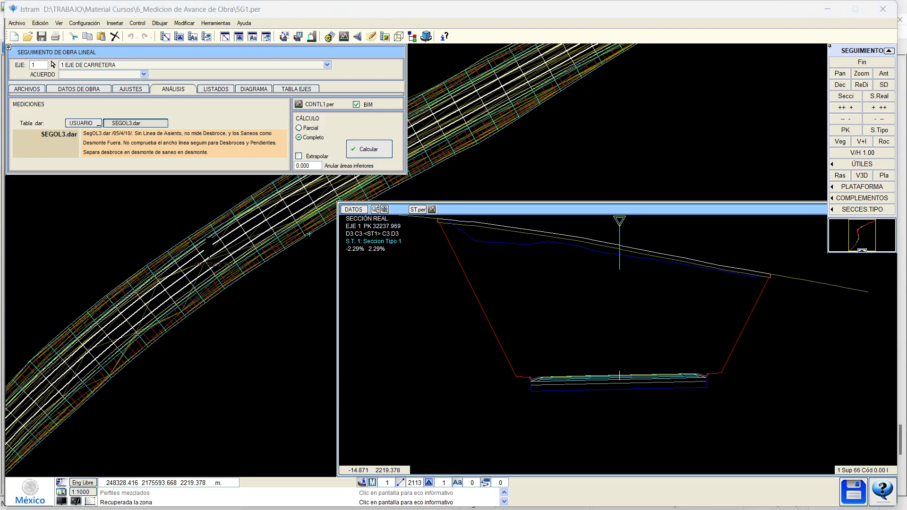
pyautogui.click(365, 149)
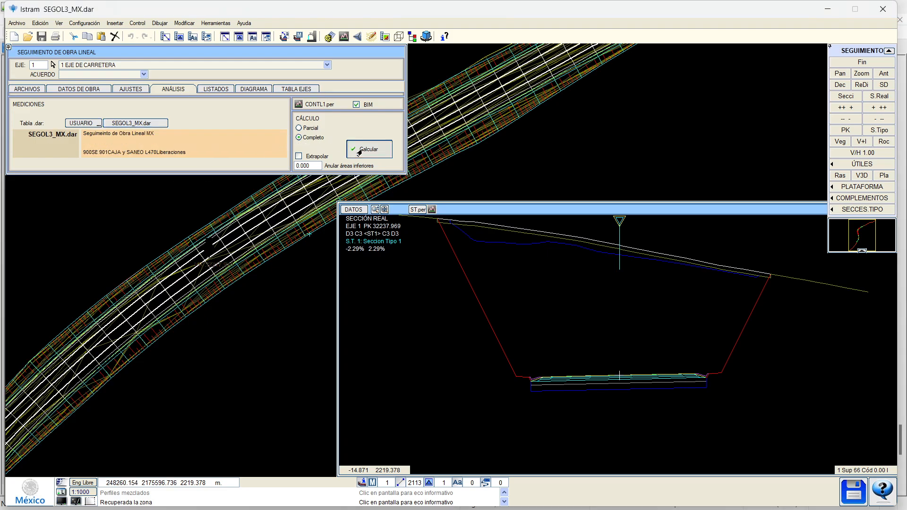
pyautogui.click(394, 300)
pyautogui.click(406, 281)
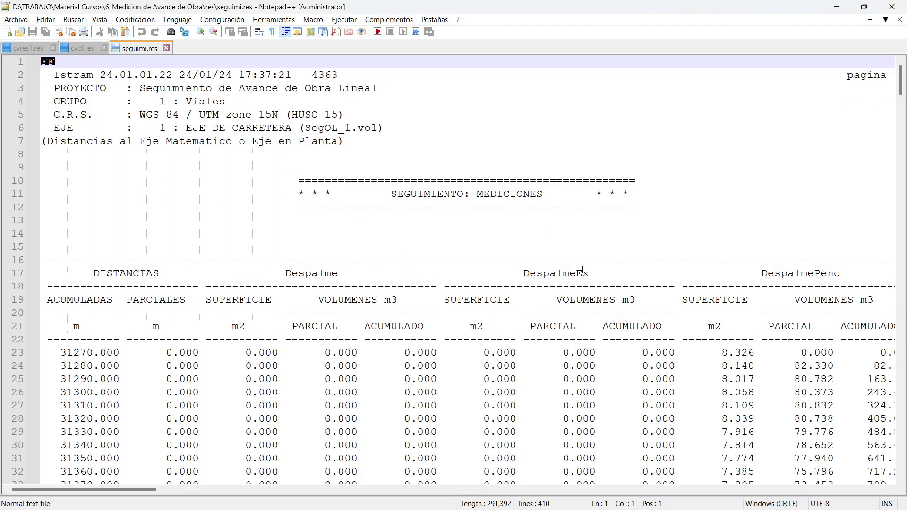
# Examine the total volume for each material in the RESUMEN DE VOLUMENES TOTALES at the end of seguimi.res
pyautogui.moveTo(903, 83); pyautogui.dragTo(876, 455)
pyautogui.scroll(2, 874, 449)
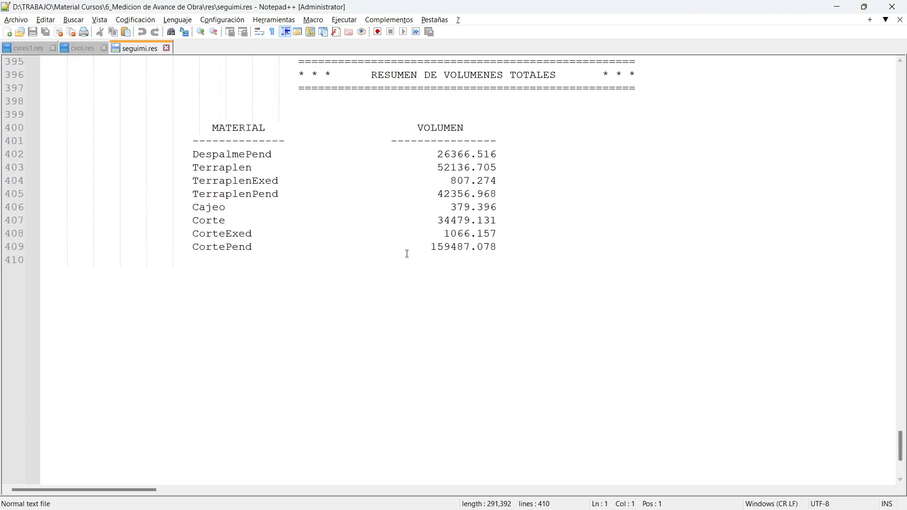
pyautogui.doubleClick(452, 155)
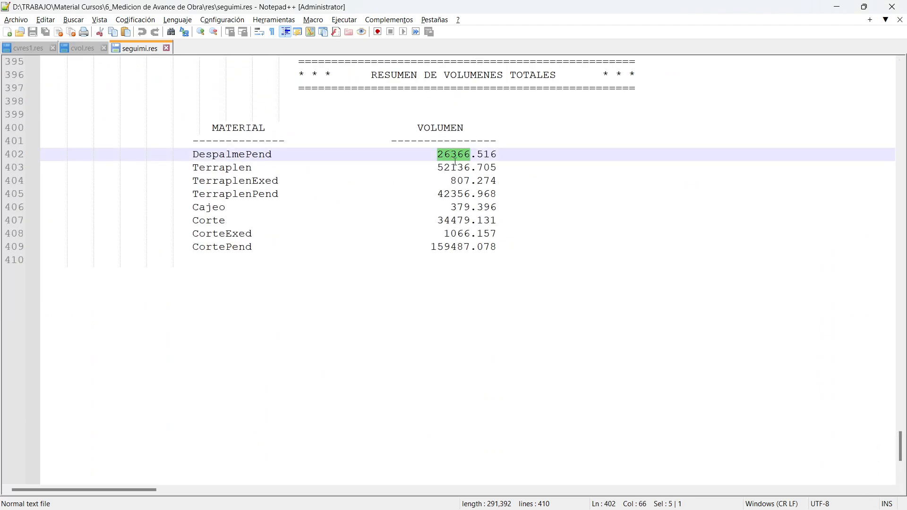
pyautogui.click(219, 162)
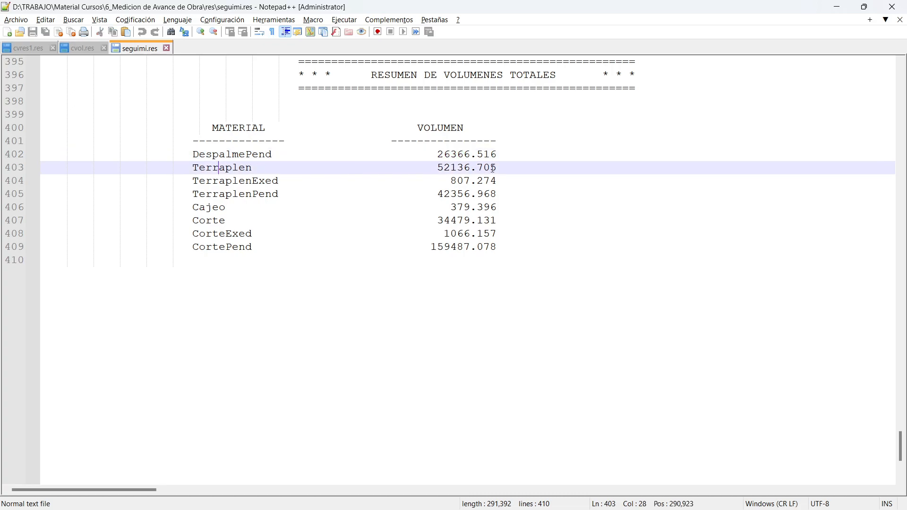
pyautogui.doubleClick(458, 168)
pyautogui.doubleClick(450, 181)
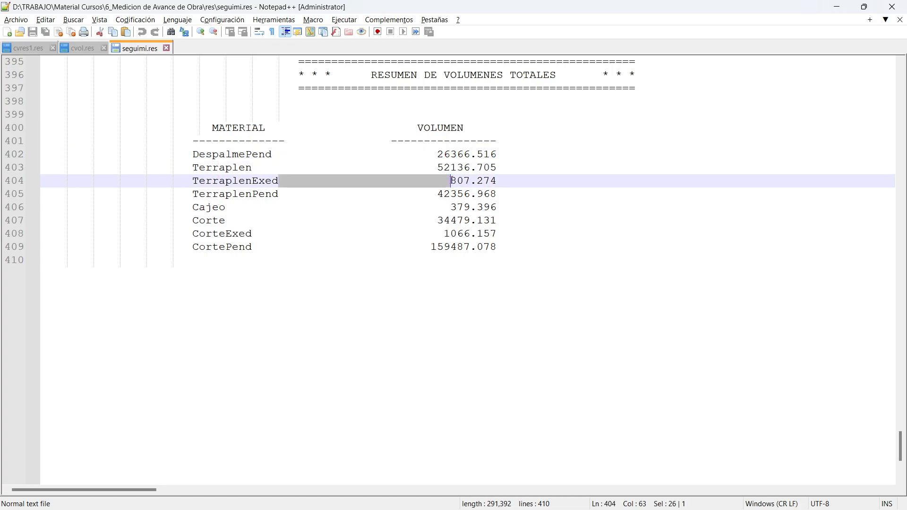
pyautogui.doubleClick(262, 194)
pyautogui.doubleClick(442, 194)
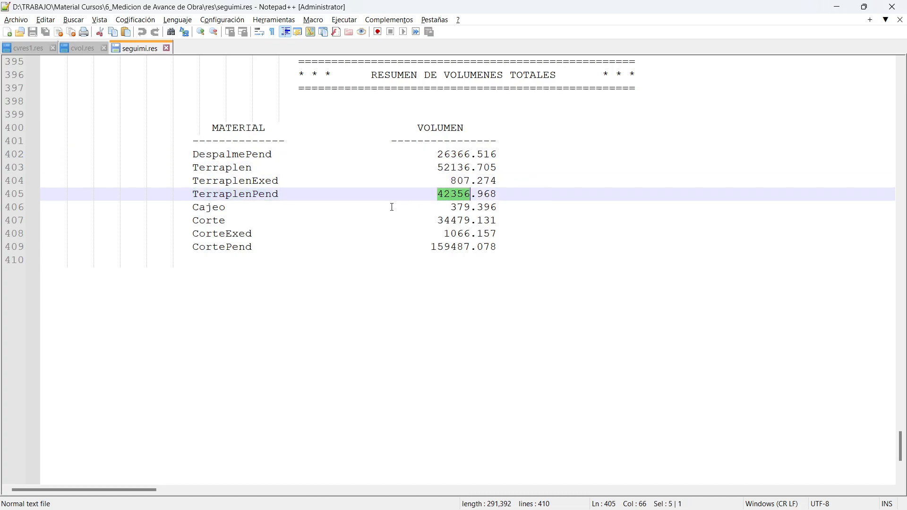
pyautogui.click(472, 211)
pyautogui.doubleClick(466, 221)
pyautogui.click(470, 233)
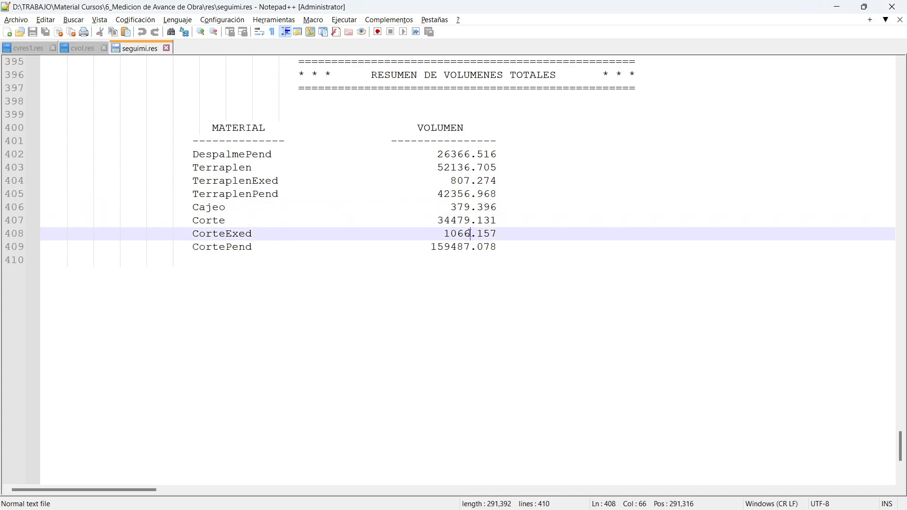
pyautogui.doubleClick(466, 248)
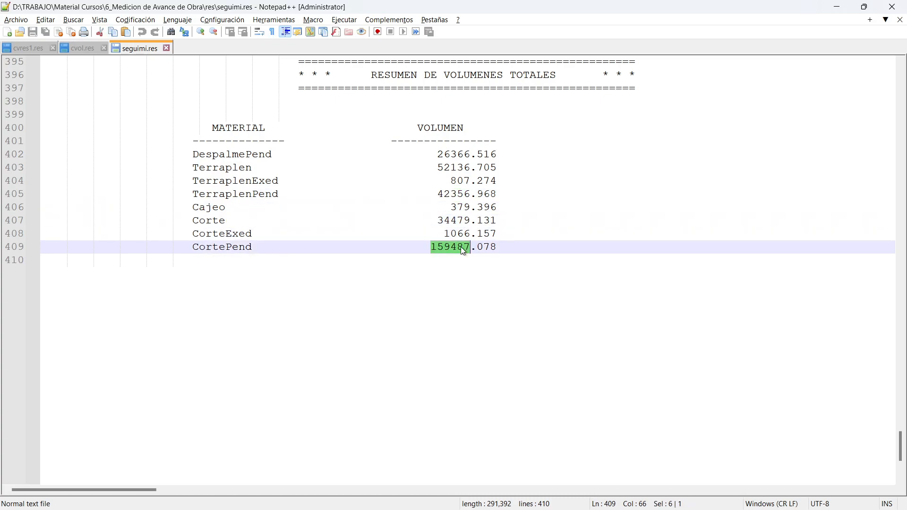
# Switch back to Istram, open the interactive tracking adjustments and advance to the cross section at PK 31340
pyautogui.click(841, 7)
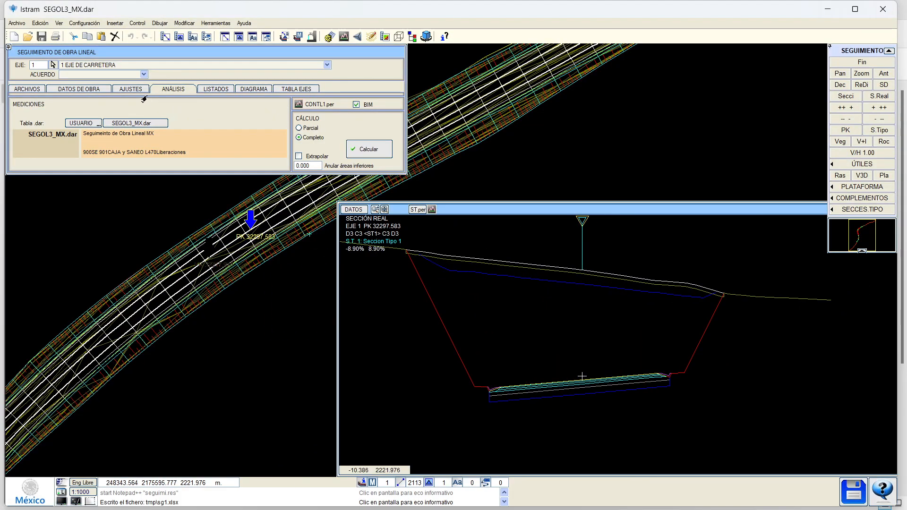
pyautogui.click(131, 89)
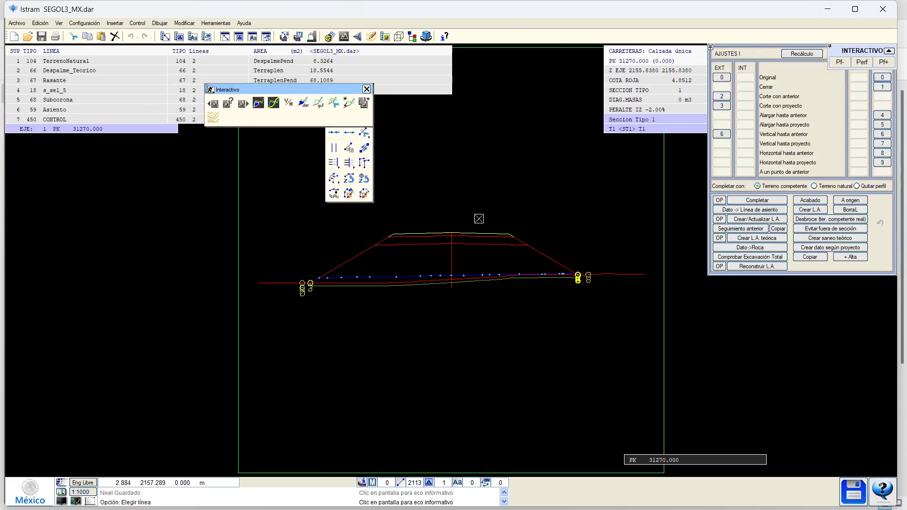
pyautogui.press('pagedown')
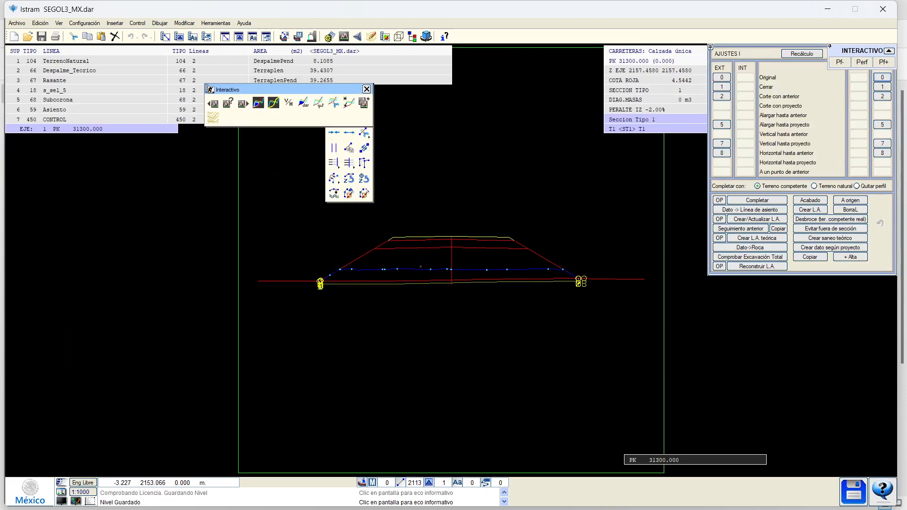
pyautogui.press('pagedown')
pyautogui.scroll(3, 531, 275)
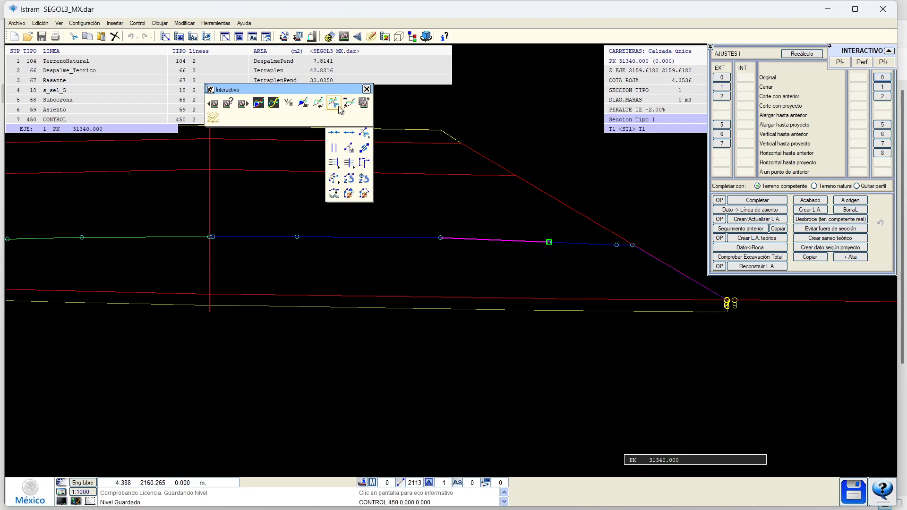
# Delete the CONTROL line segment starting below the right shoulder, recalculate the section and switch the drawing background to white
pyautogui.click(349, 132)
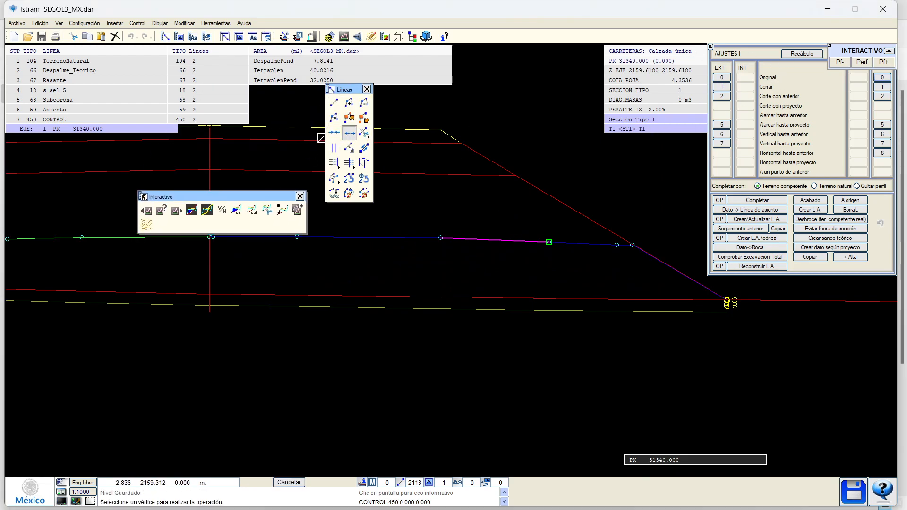
pyautogui.click(441, 238)
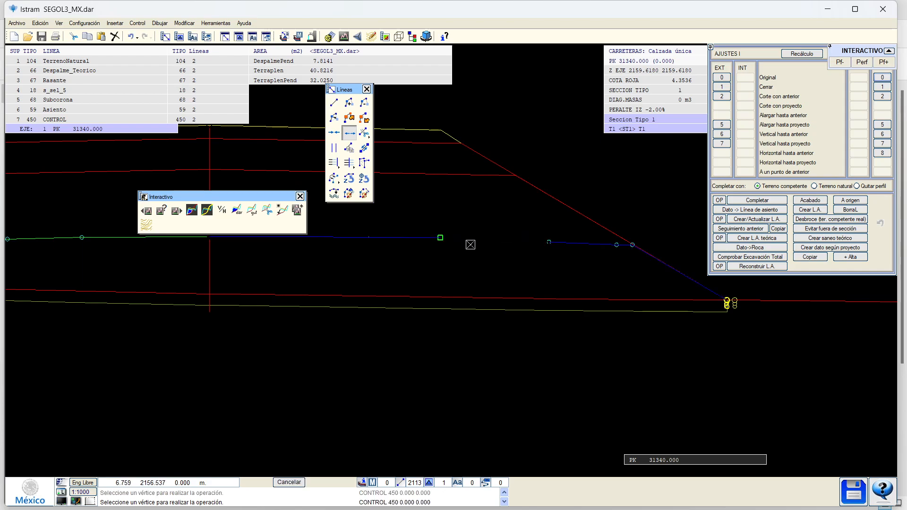
pyautogui.click(801, 54)
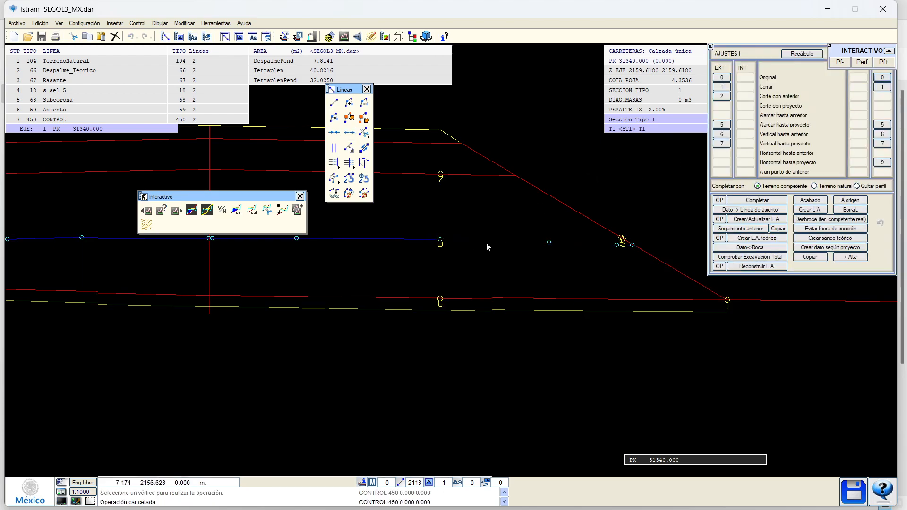
pyautogui.scroll(2, 440, 294)
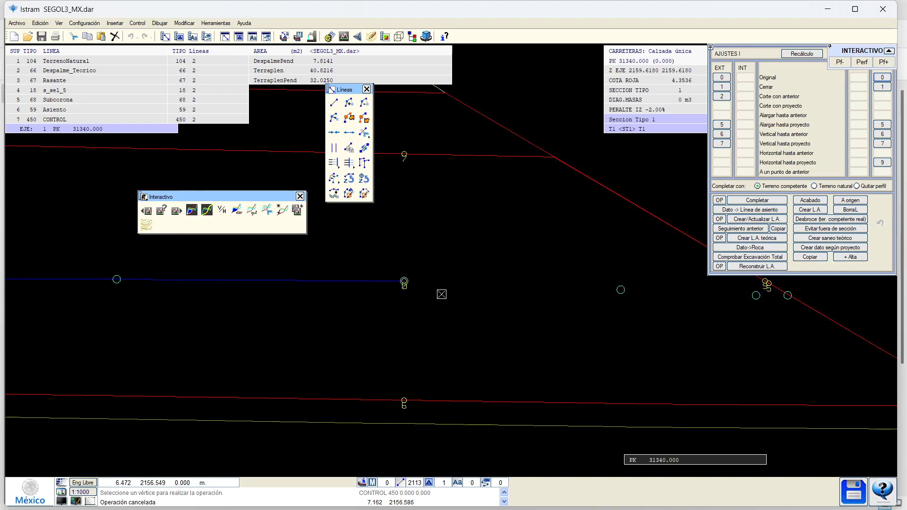
pyautogui.moveTo(471, 297); pyautogui.dragTo(354, 294, button='middle')
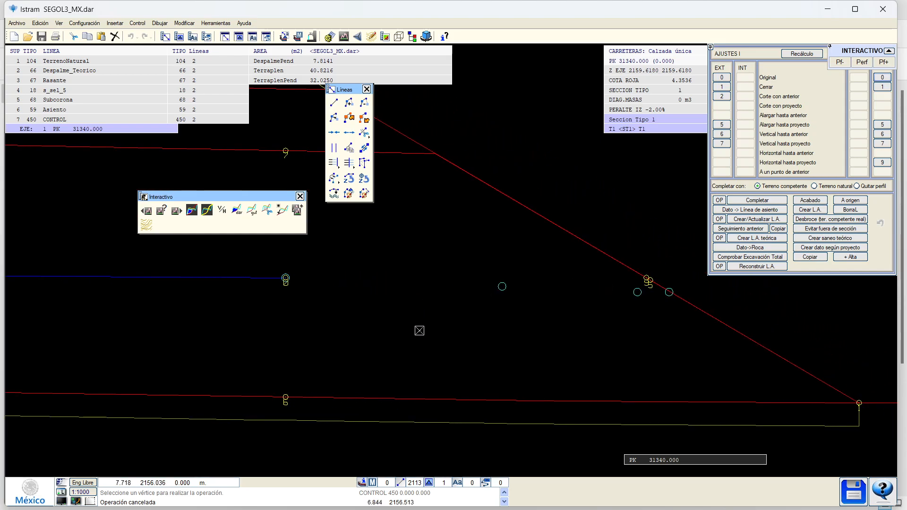
pyautogui.click(77, 502)
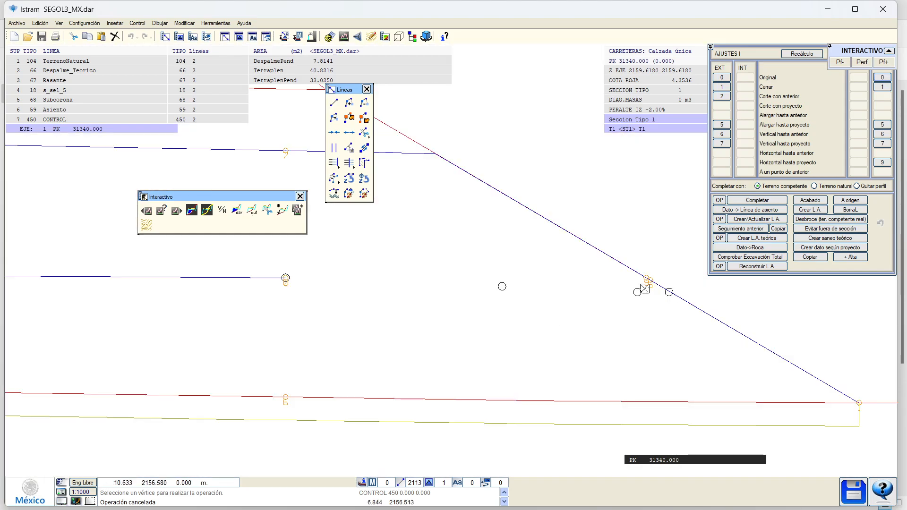
# Try closing the right end of CONTROL with Alargar hasta proyecto, Vertical hasta anterior, Horizontal hasta proyecto, Original and Cerrar
pyautogui.click(878, 125)
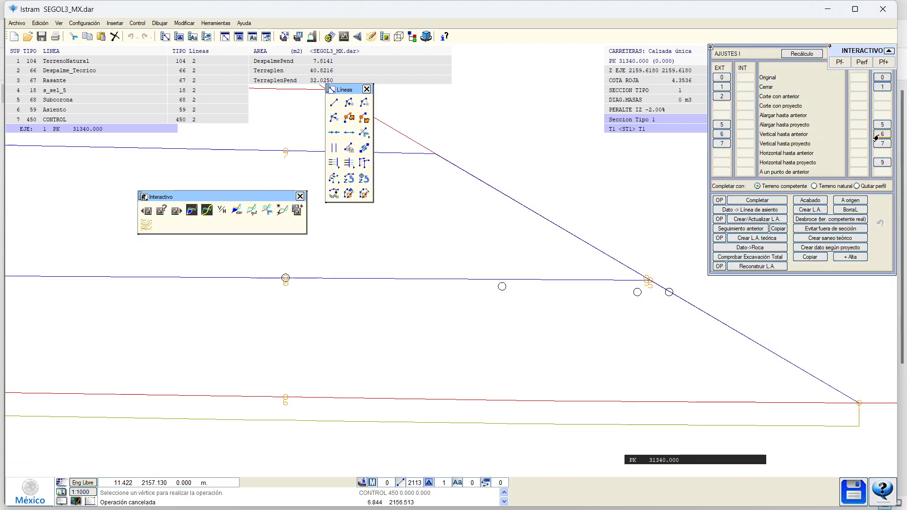
pyautogui.click(877, 134)
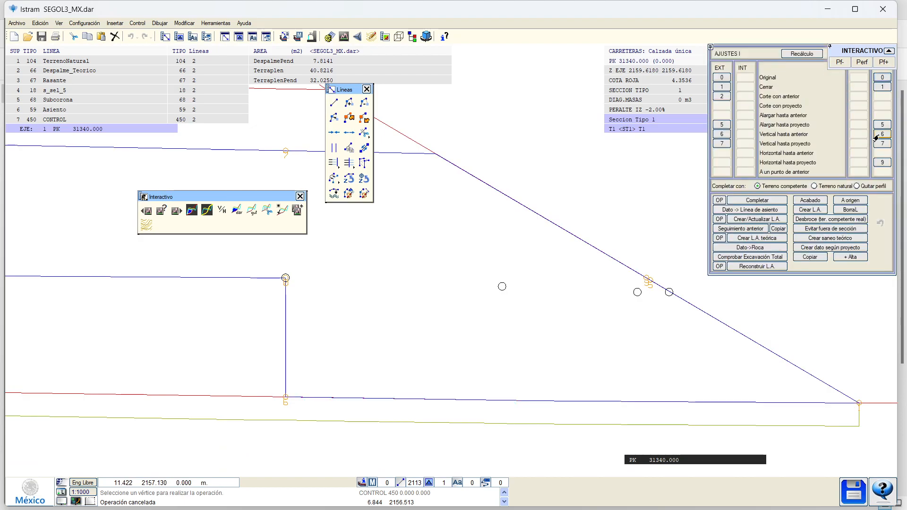
pyautogui.click(876, 164)
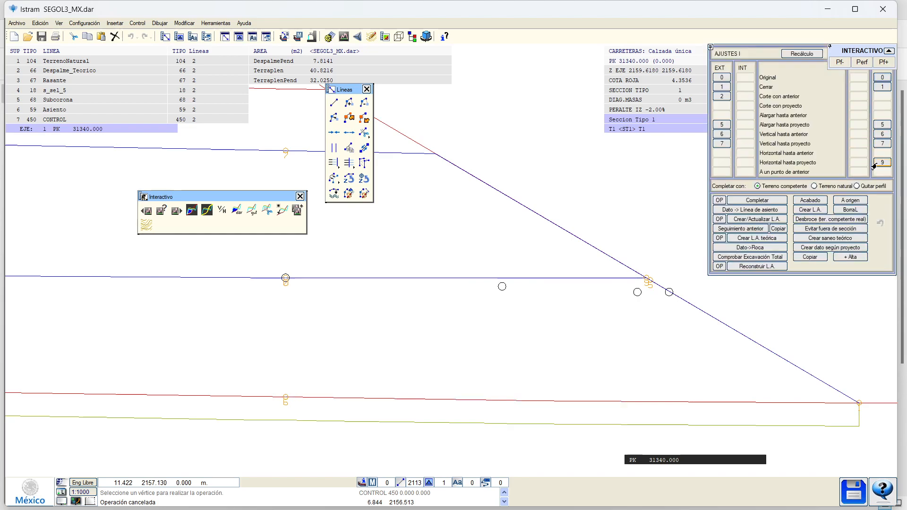
pyautogui.click(877, 86)
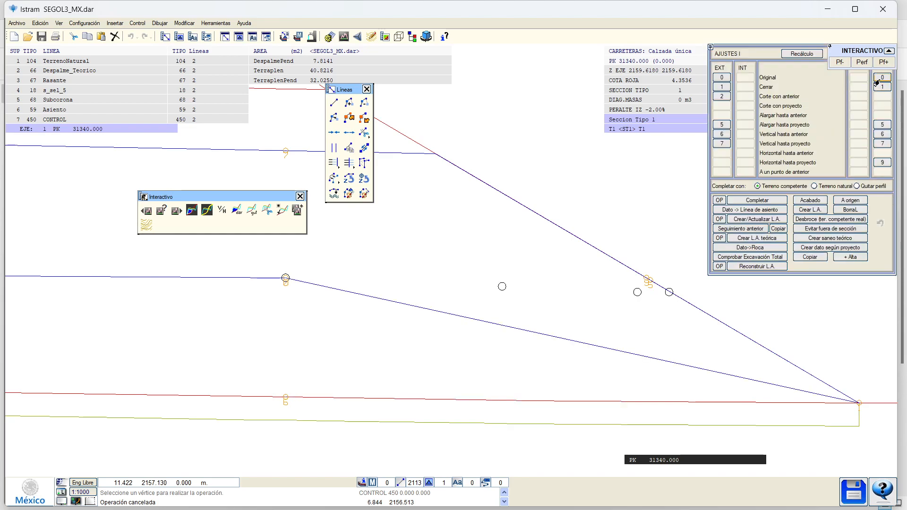
pyautogui.click(879, 79)
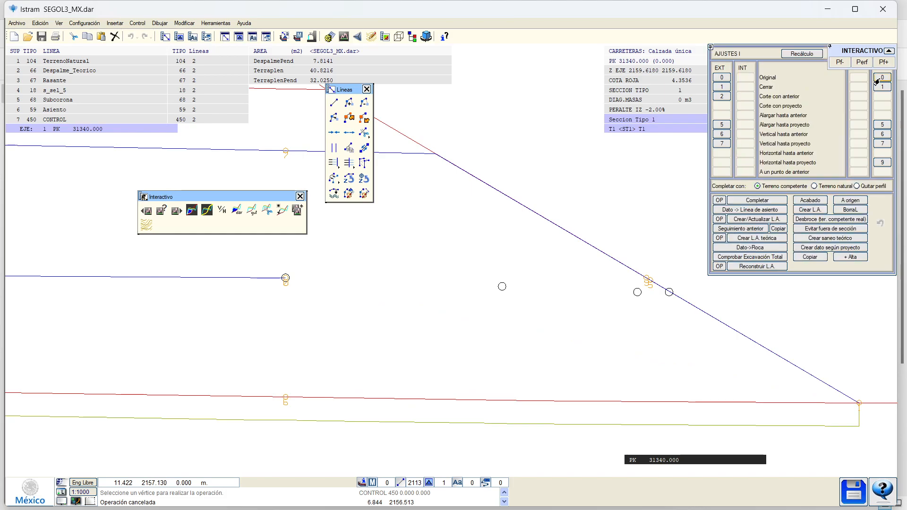
pyautogui.click(880, 88)
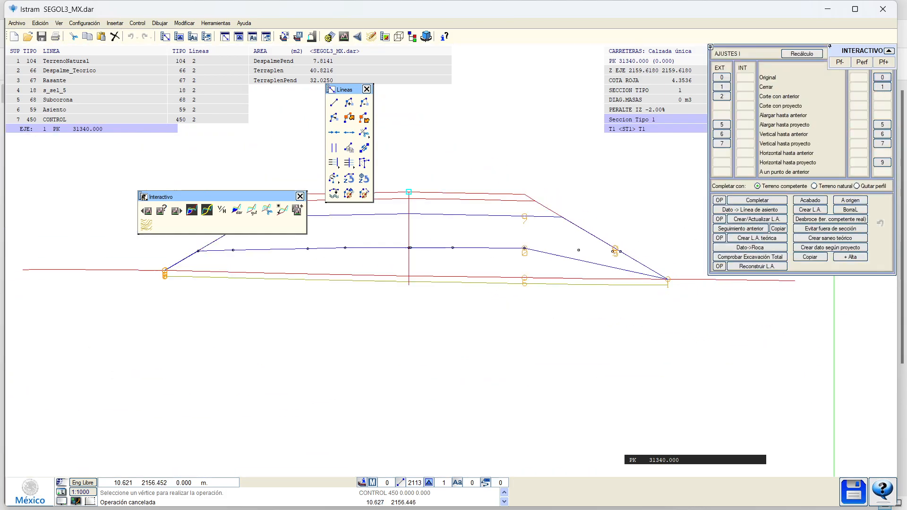
# Move the right end vertex of the CONTROL line inward and below the ground line, and recalculate the section
pyautogui.click(655, 276)
pyautogui.click(684, 284)
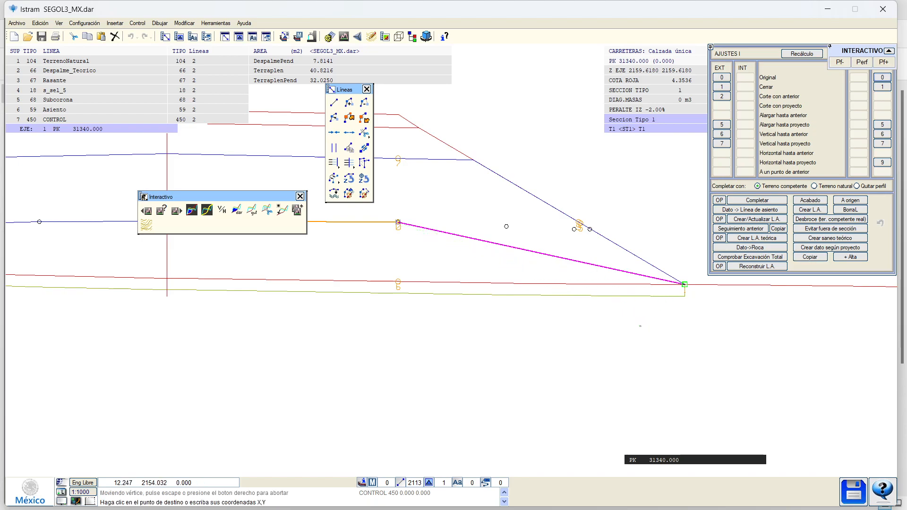
pyautogui.click(568, 340)
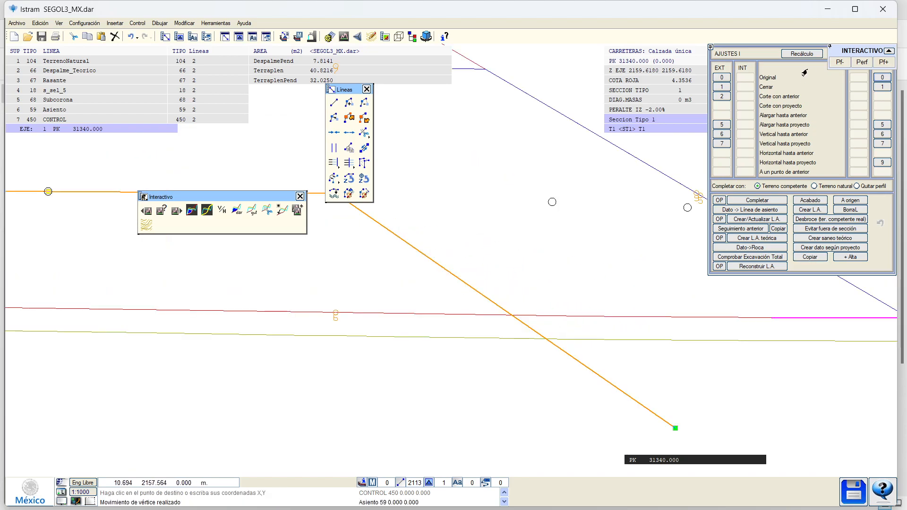
pyautogui.click(796, 54)
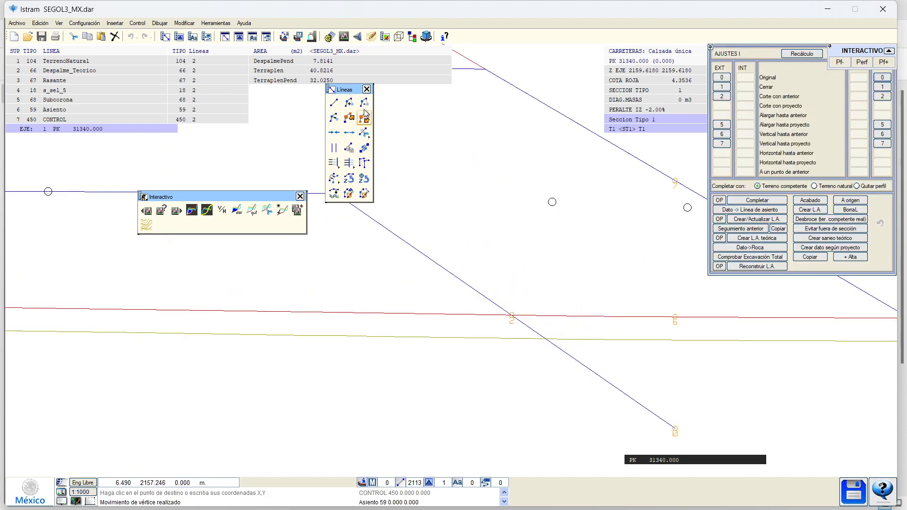
# Complete the CONTROL line with Terreno competente from its crossing with the ground, and recalculate the section
pyautogui.click(367, 89)
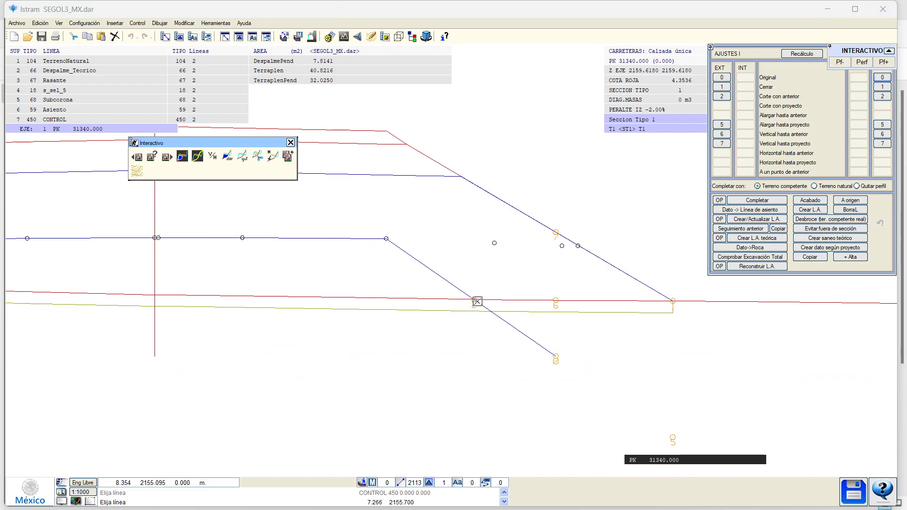
pyautogui.click(758, 203)
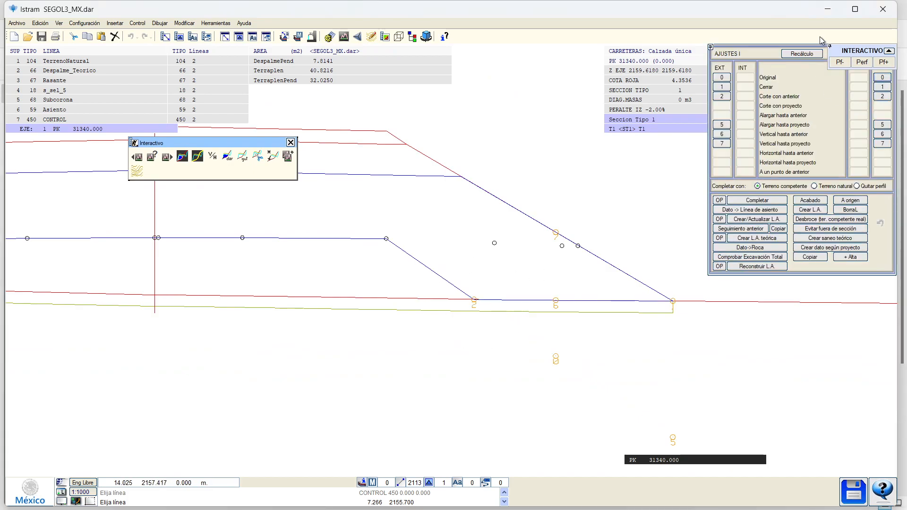
pyautogui.click(797, 56)
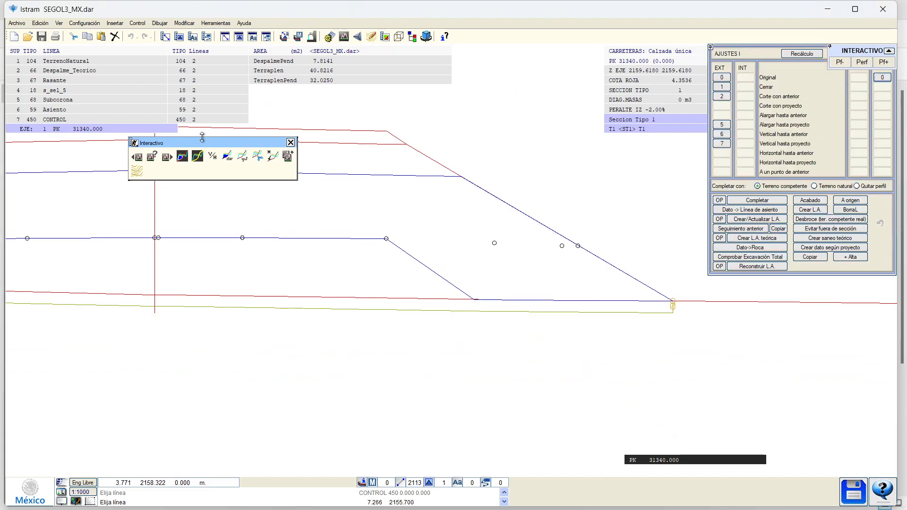
# Display the section's measured areas and examine the filled Terraplen region along the adjusted slope
pyautogui.click(279, 162)
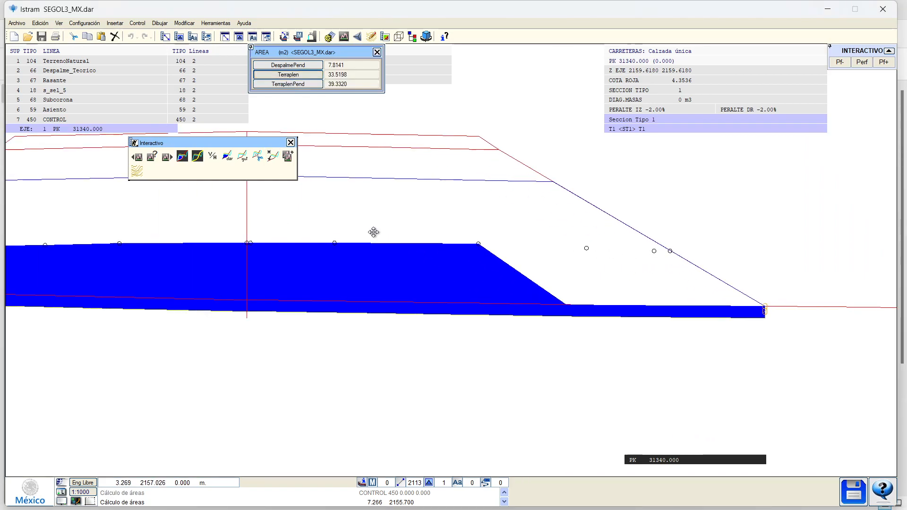
pyautogui.scroll(2, 497, 263)
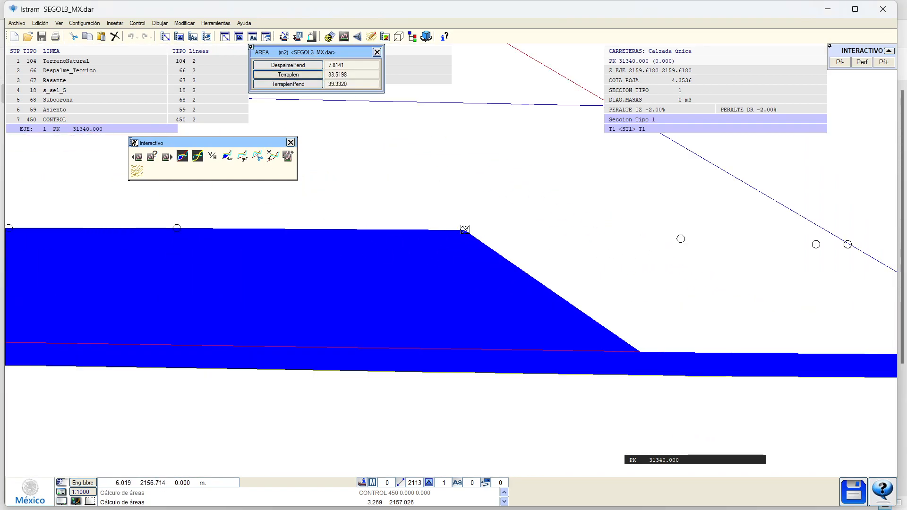
pyautogui.click(287, 156)
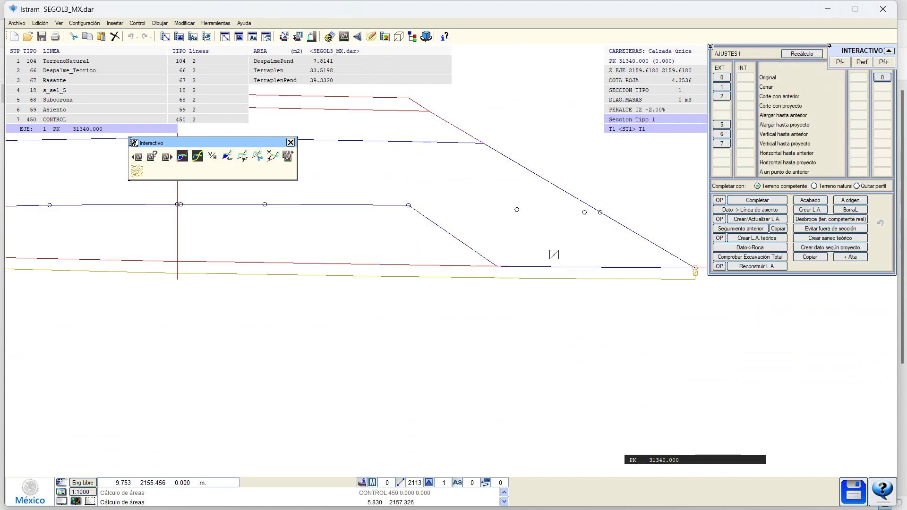
# Remove the added slope and ground stretch from the right end of the CONTROL line and recalculate the section
pyautogui.click(483, 255)
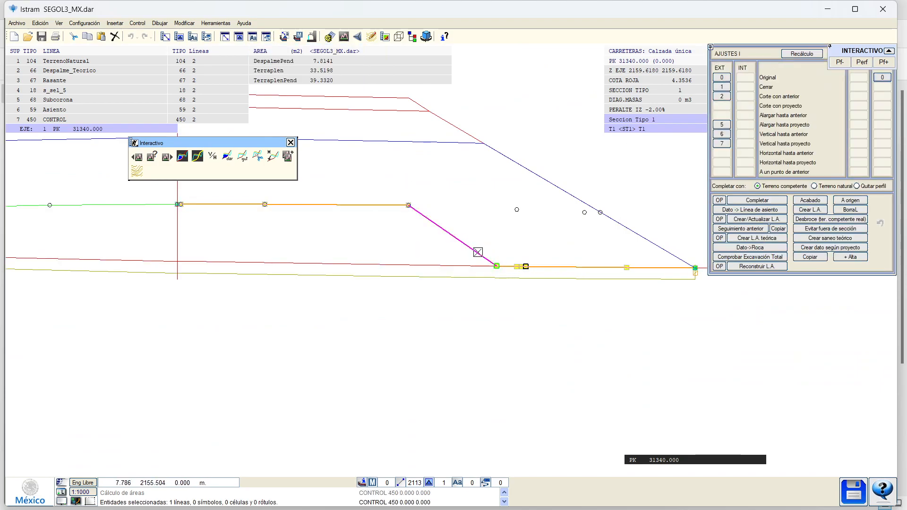
pyautogui.click(165, 36)
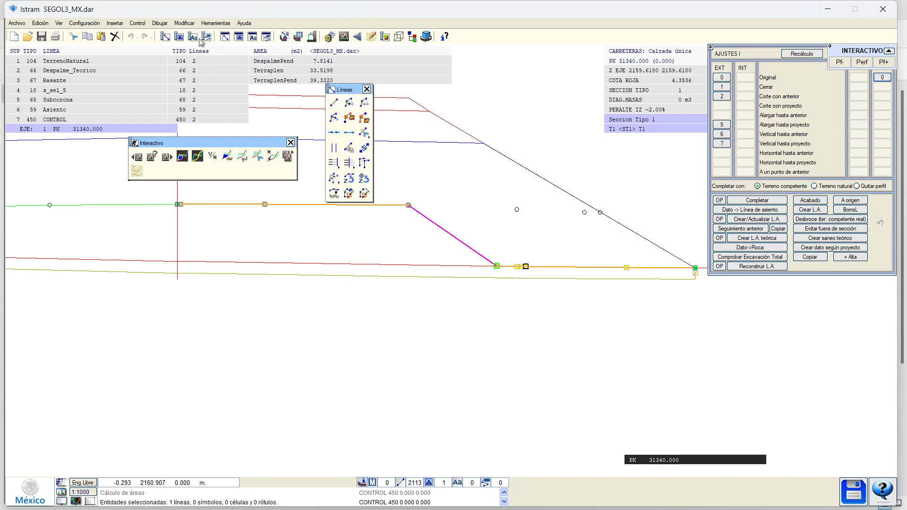
pyautogui.click(354, 136)
pyautogui.click(793, 57)
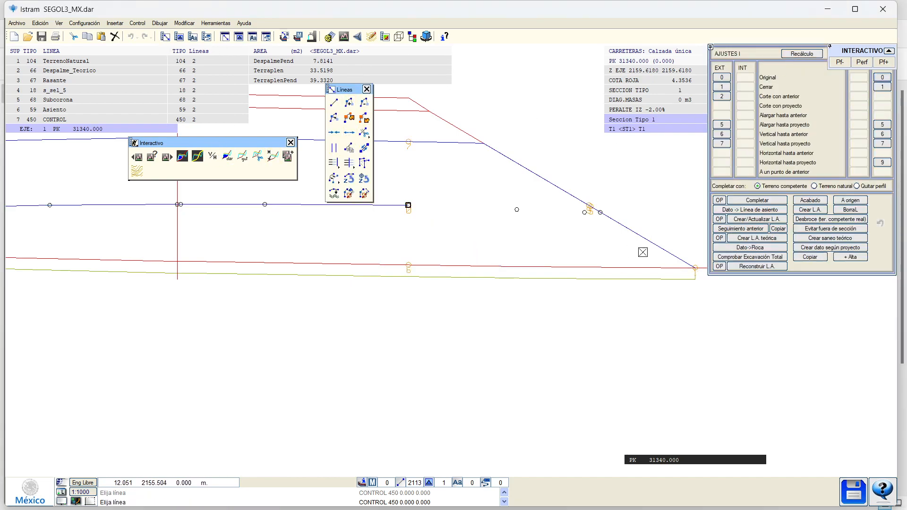
# Delete the section's type 59 Asiento line and create it again as a theoretical settlement line (L.A. teórica)
pyautogui.click(836, 213)
pyautogui.write('59')
pyautogui.press('Return')
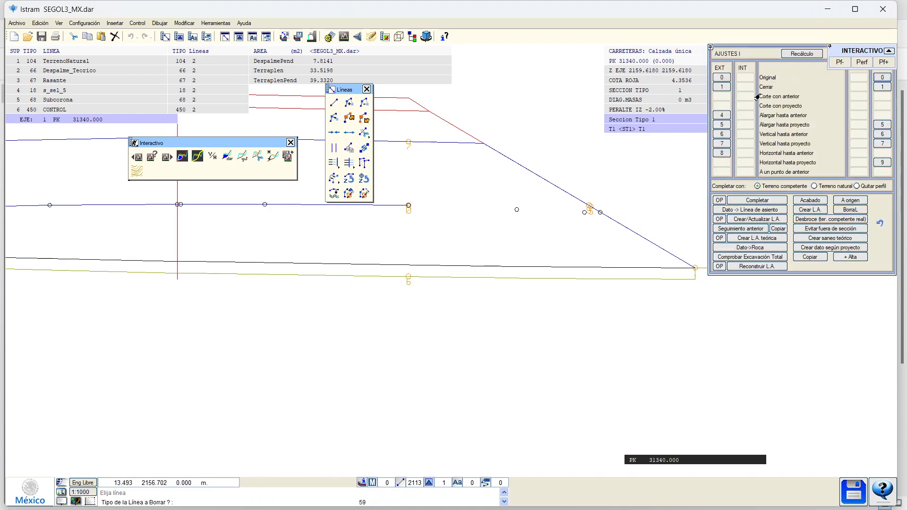
pyautogui.click(751, 239)
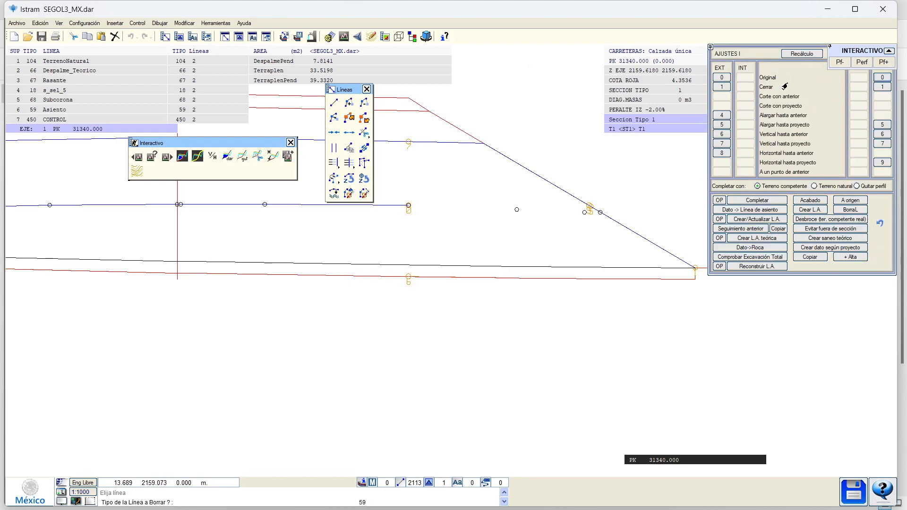
# Close the right side of the CONTROL line, move its end vertex inward and downward, and trim it at the Asiento line
pyautogui.click(883, 88)
pyautogui.click(557, 237)
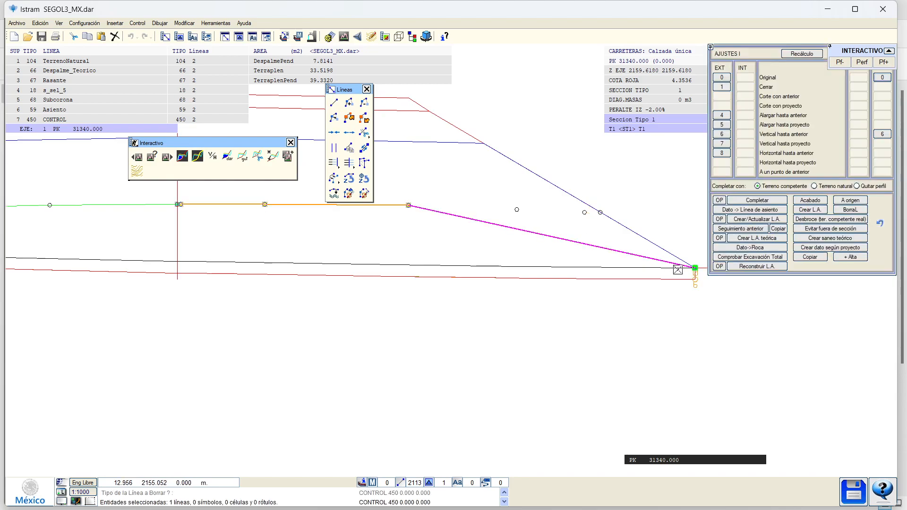
pyautogui.click(695, 268)
pyautogui.click(605, 298)
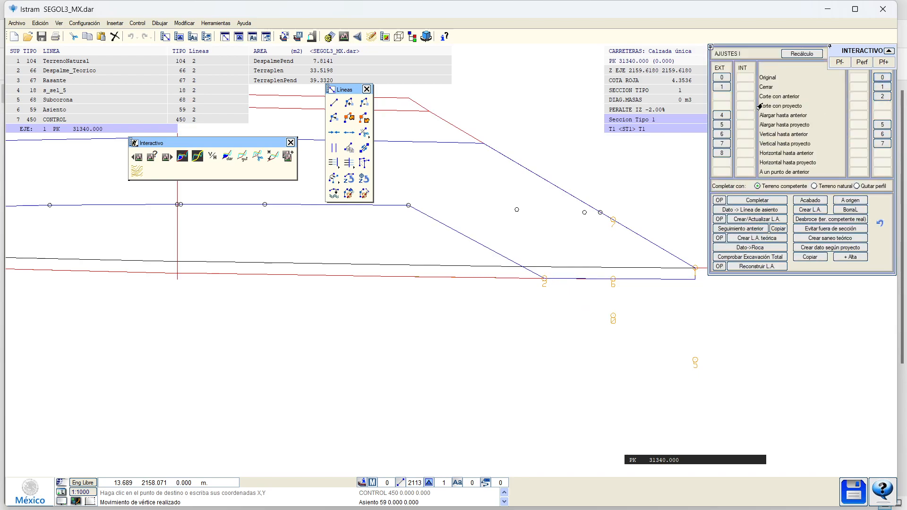
# Calculate the section's areas and examine the filled Terraplen region where the CONTROL line meets the Asiento line
pyautogui.click(182, 156)
pyautogui.click(289, 75)
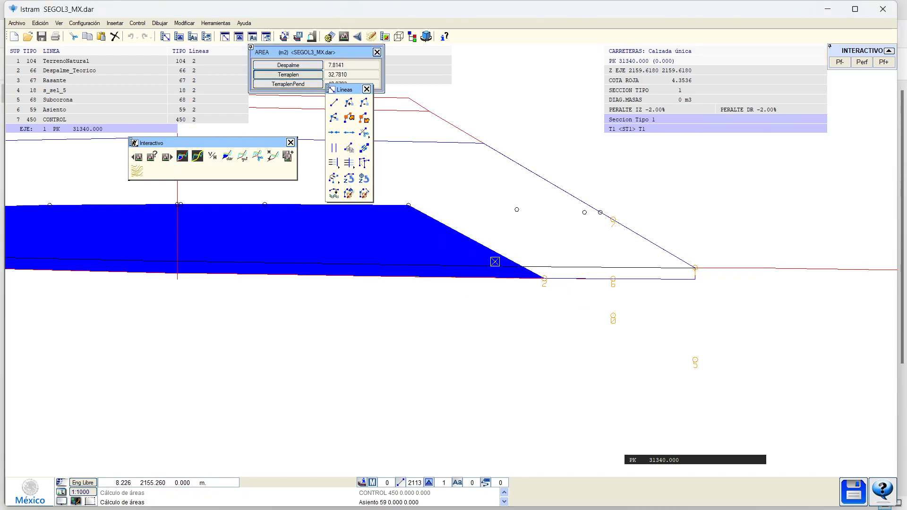
pyautogui.scroll(2, 549, 273)
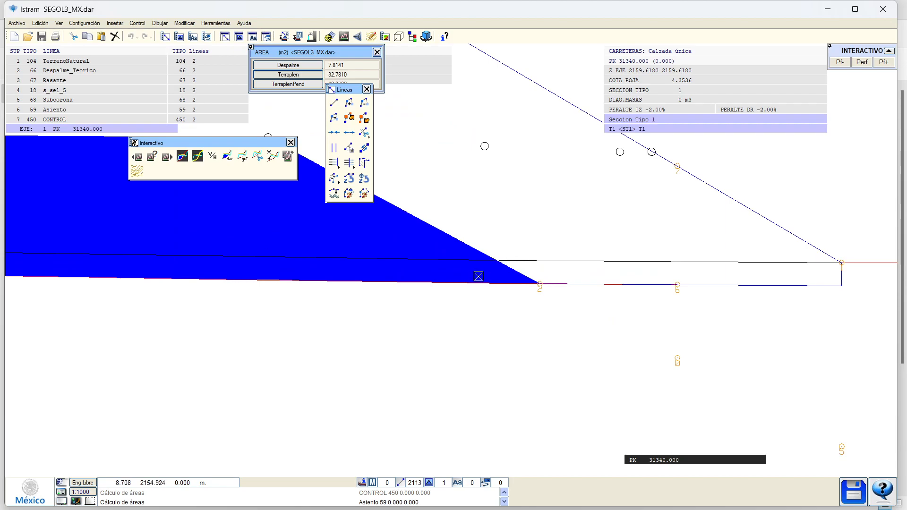
pyautogui.scroll(-2, 481, 276)
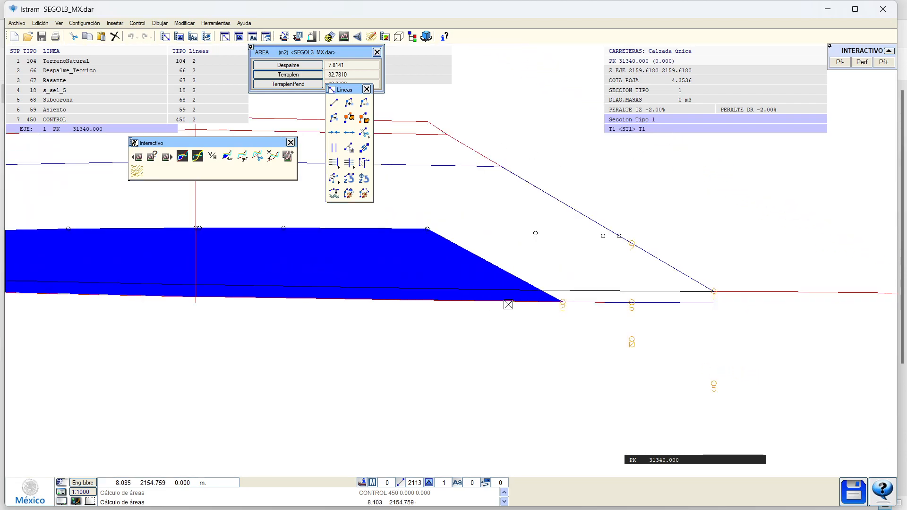
pyautogui.moveTo(378, 303)
pyautogui.mouseDown(button='middle')
pyautogui.moveTo(423, 310)
pyautogui.moveTo(559, 293)
pyautogui.mouseUp(button='middle')
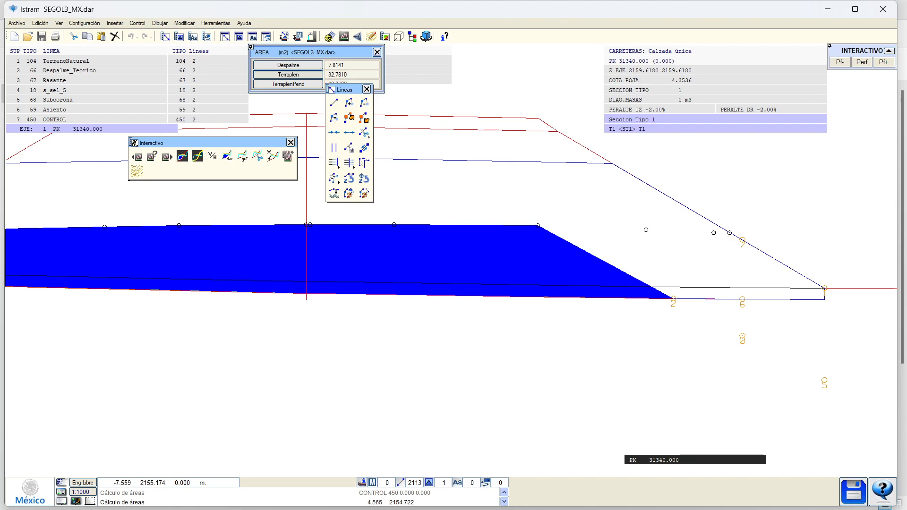
# End the interactive profile adjustment and return to the adjustment options of the linear work tracking
pyautogui.click(862, 62)
pyautogui.click(254, 483)
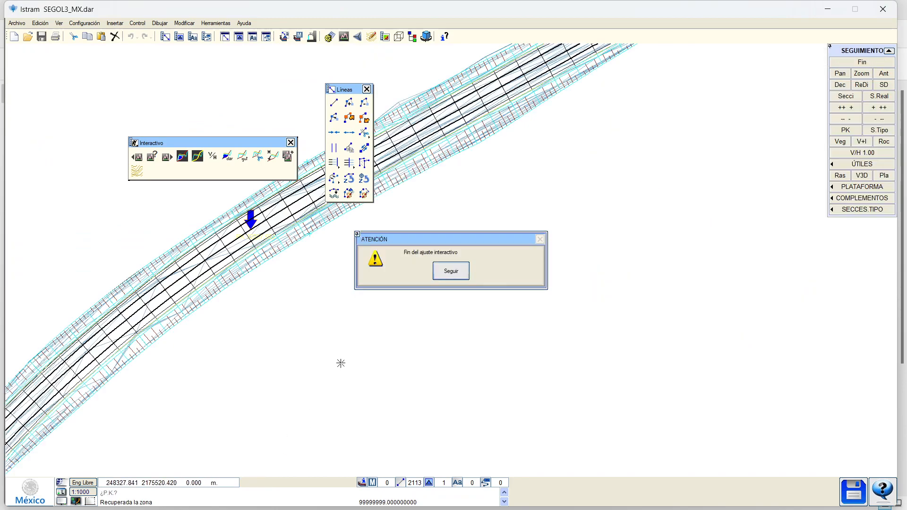
pyautogui.click(444, 270)
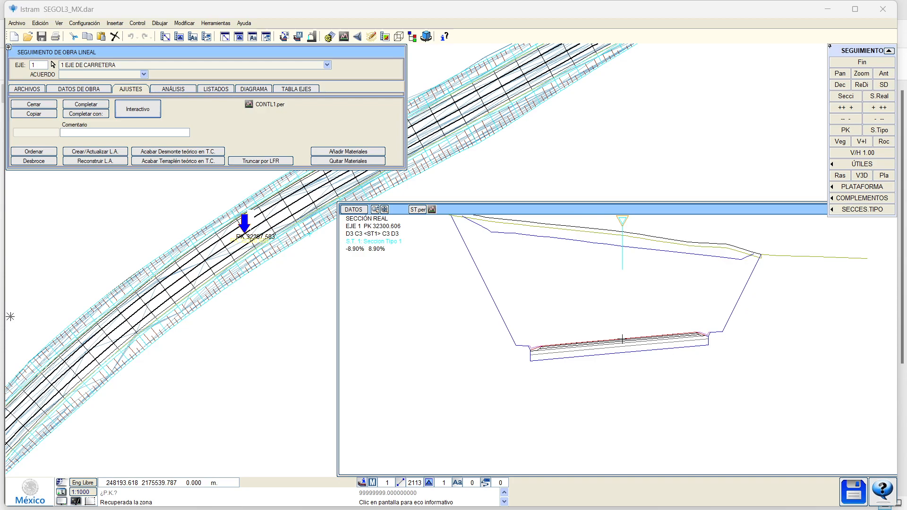
pyautogui.hotkey('alt', 'Tab')
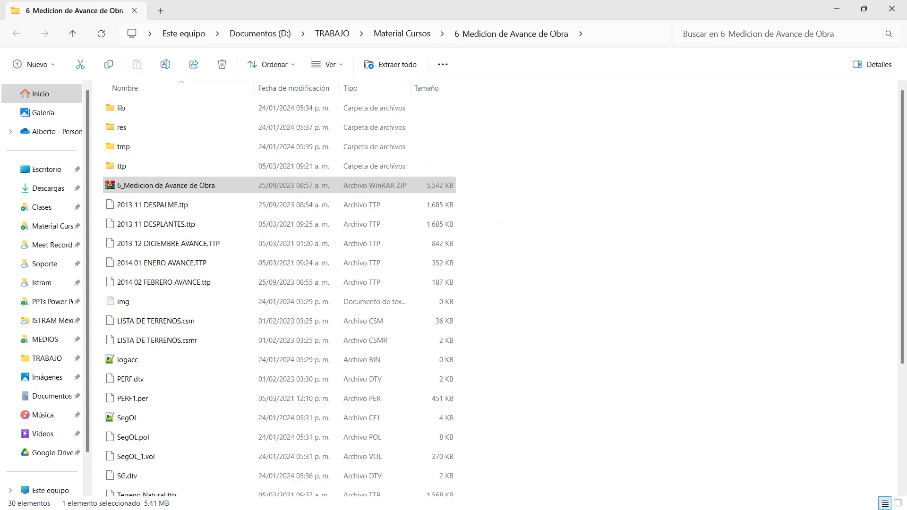
pyautogui.hotkey('alt', 'Tab')
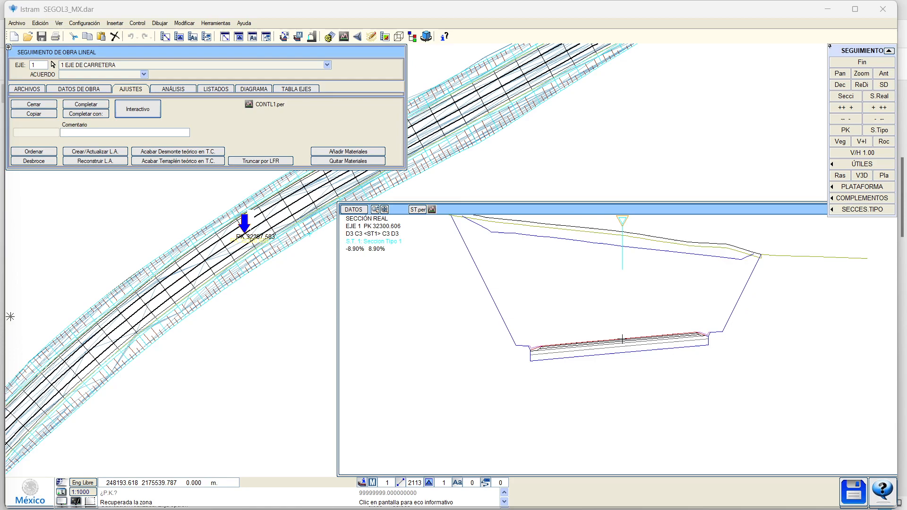
# Open the linear work tracking listings for axis 1 and start a listing
pyautogui.click(204, 89)
pyautogui.click(164, 97)
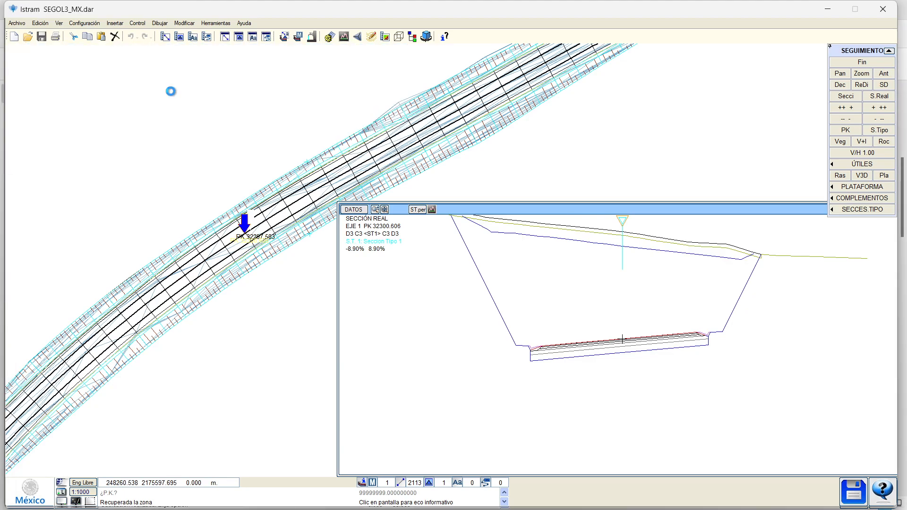